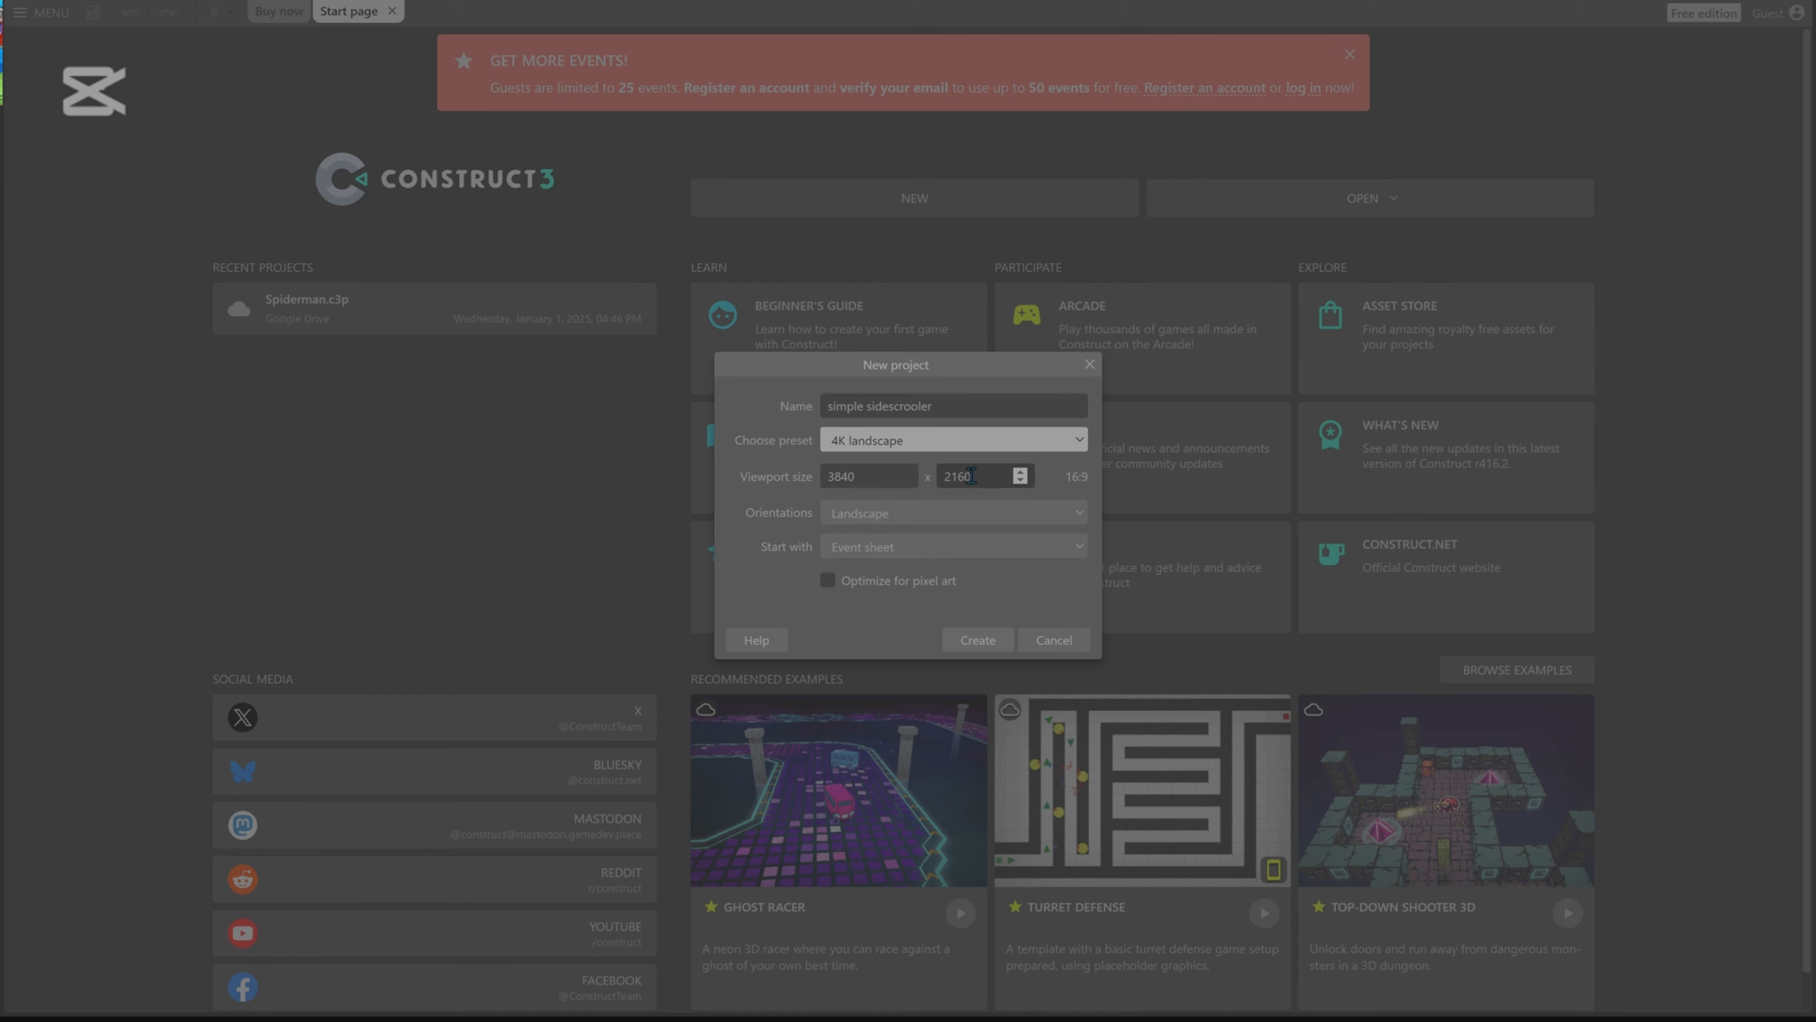
Create the new project in landscape orientation, starting with an event sheet and without pixel art optimization.
left_click(905, 521)
left_click(898, 525)
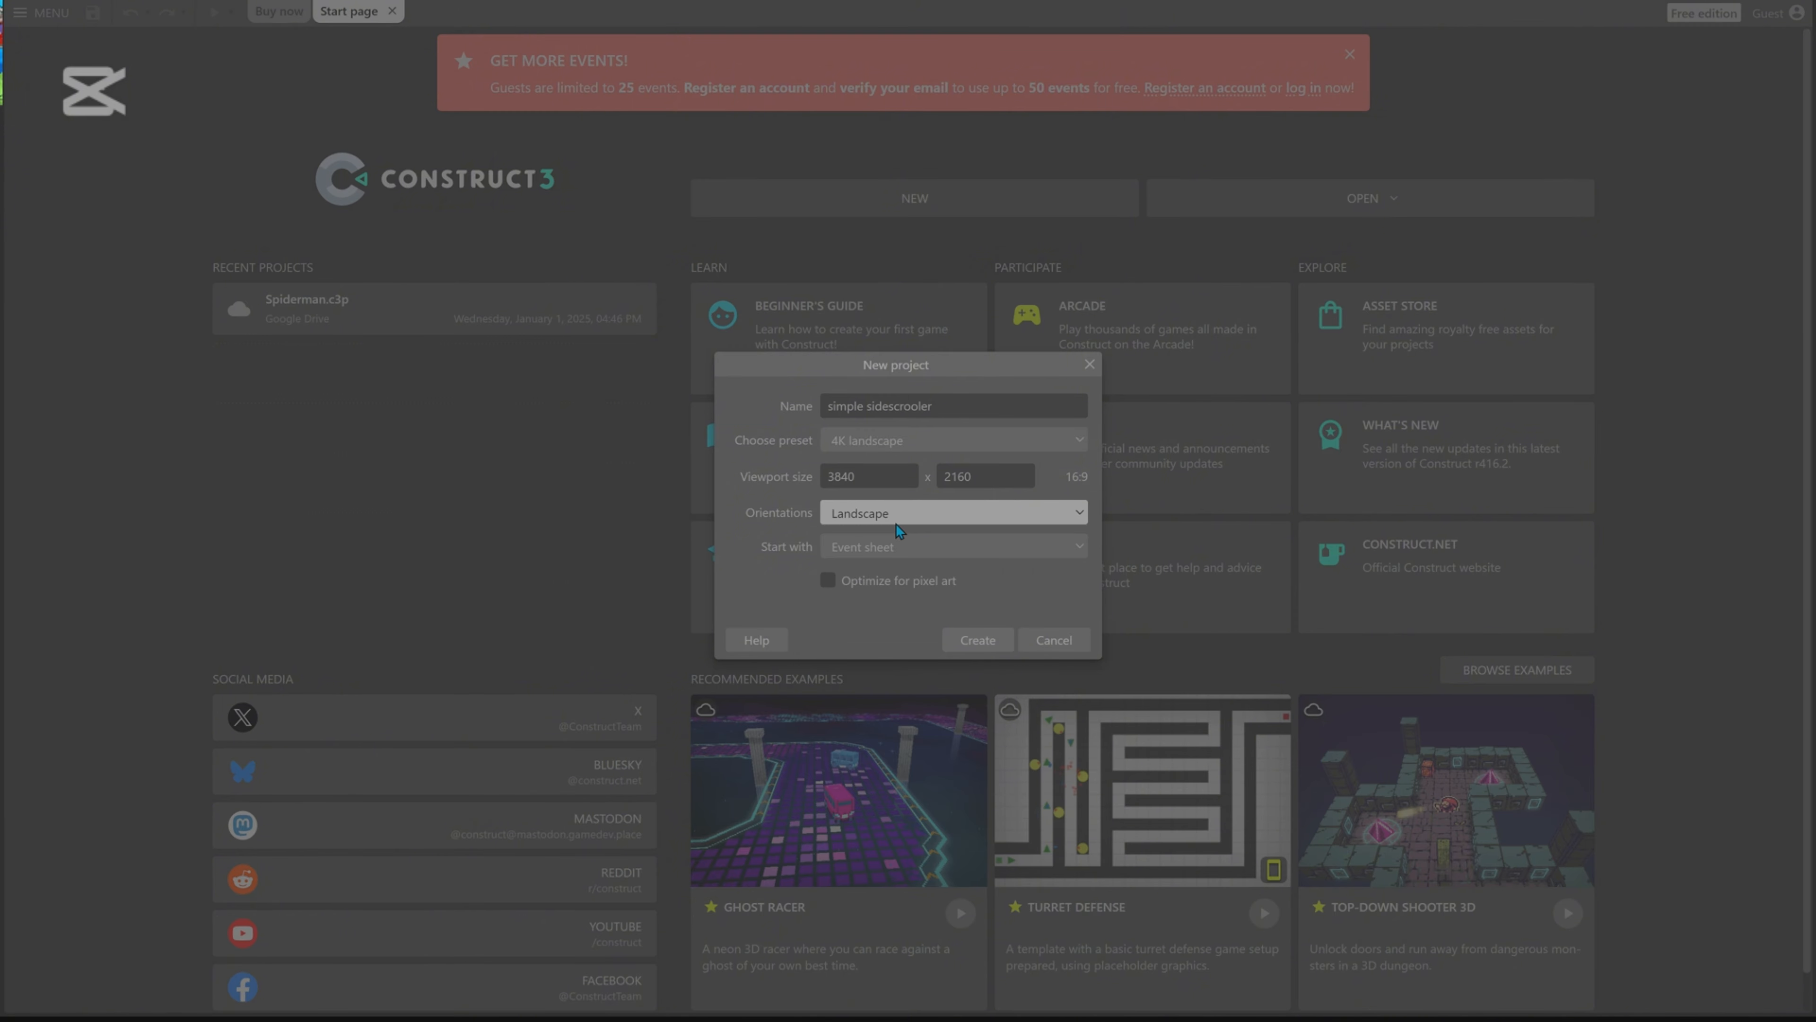
left_click(879, 554)
left_click(880, 554)
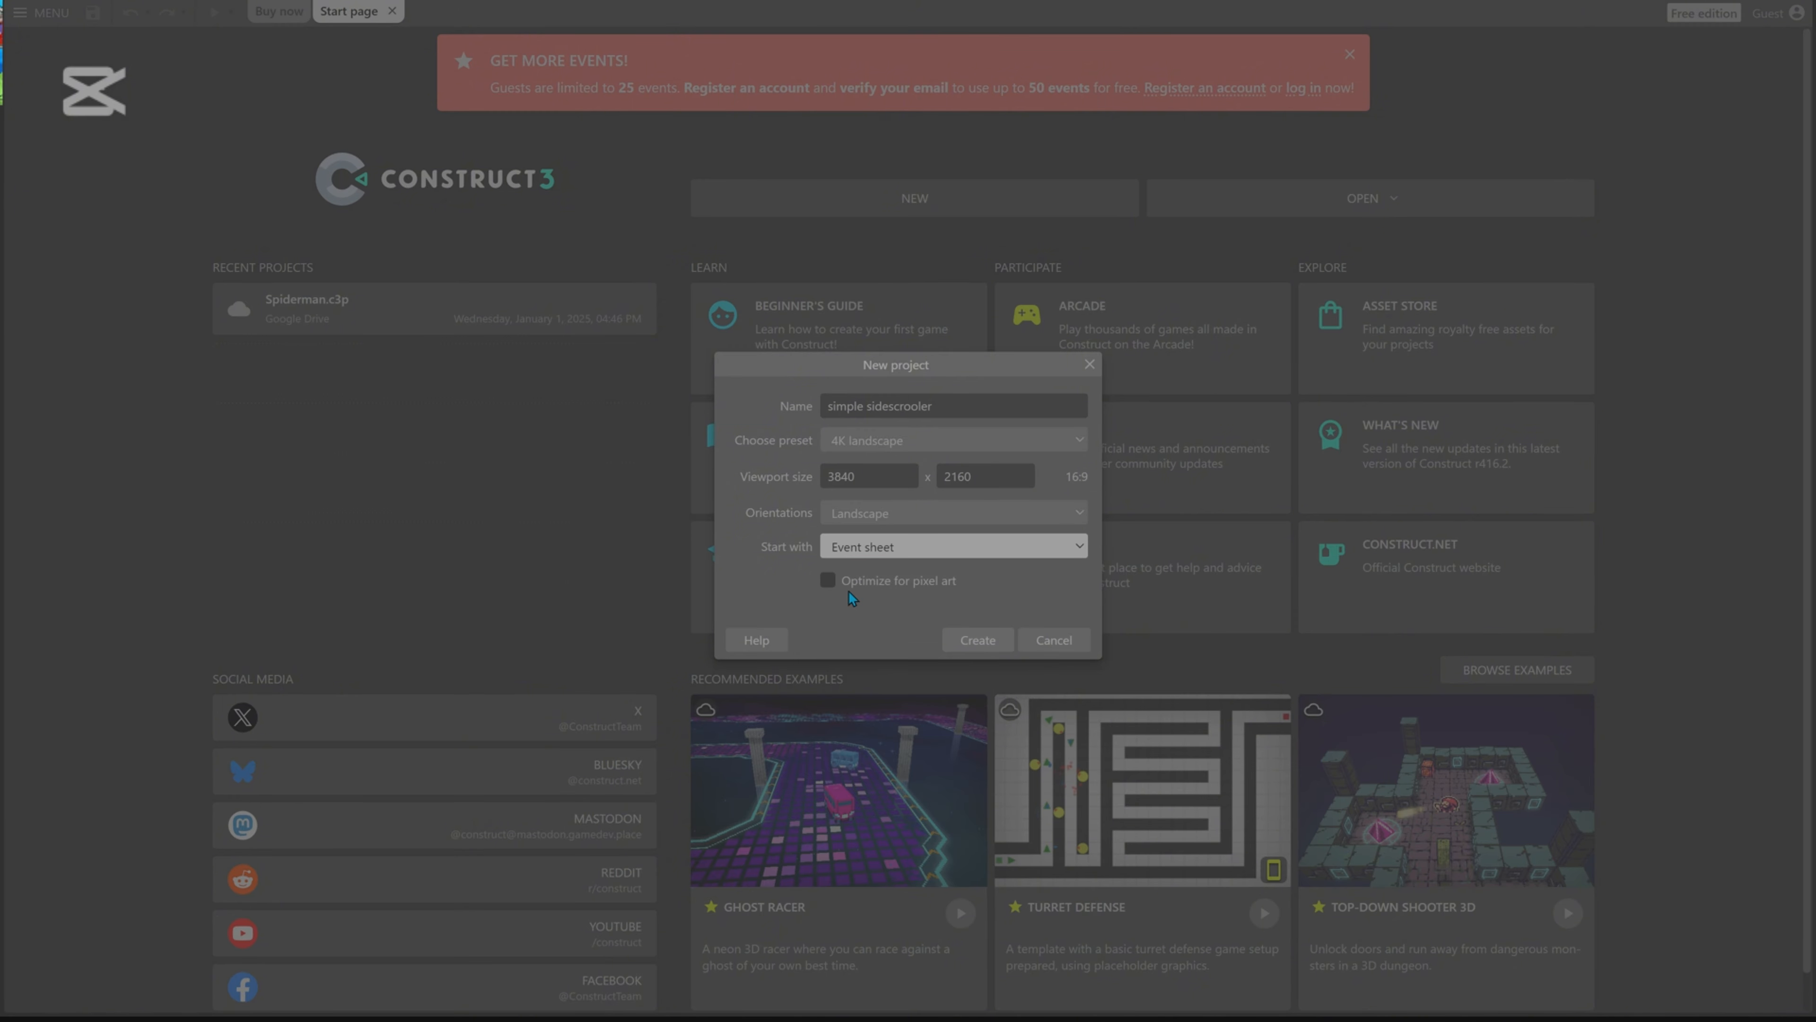
left_click(862, 547)
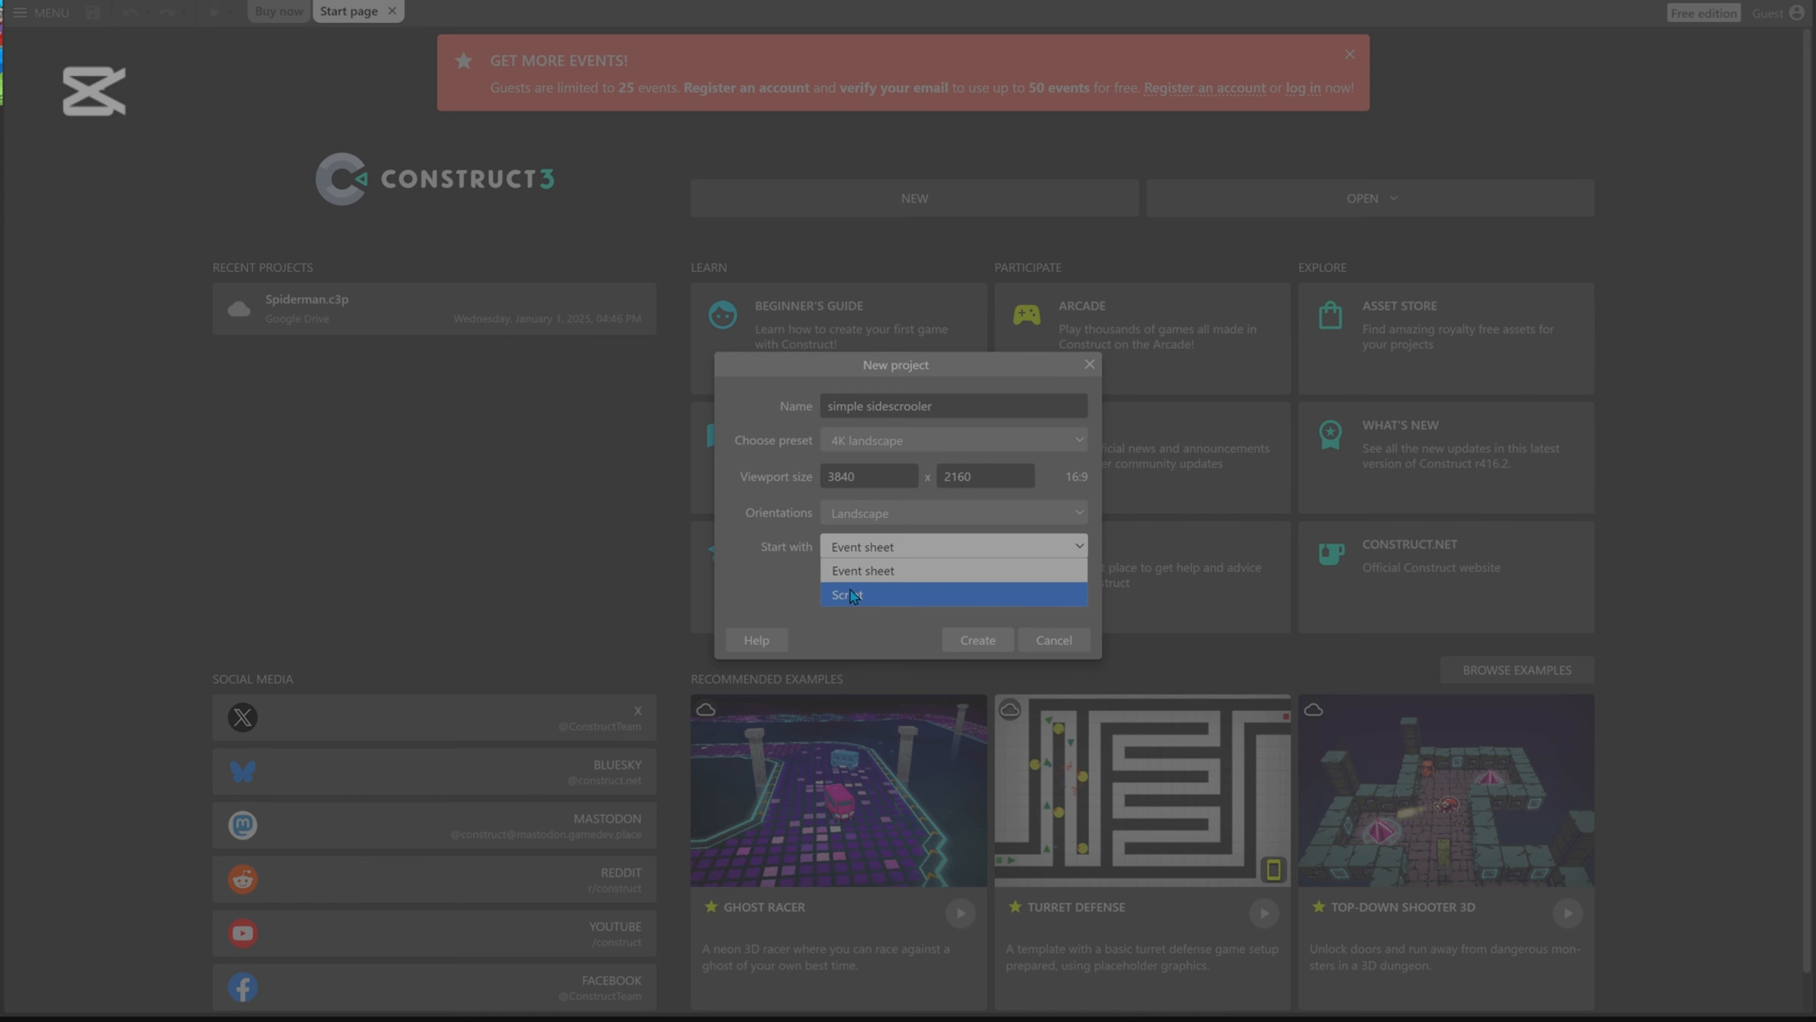
left_click(857, 575)
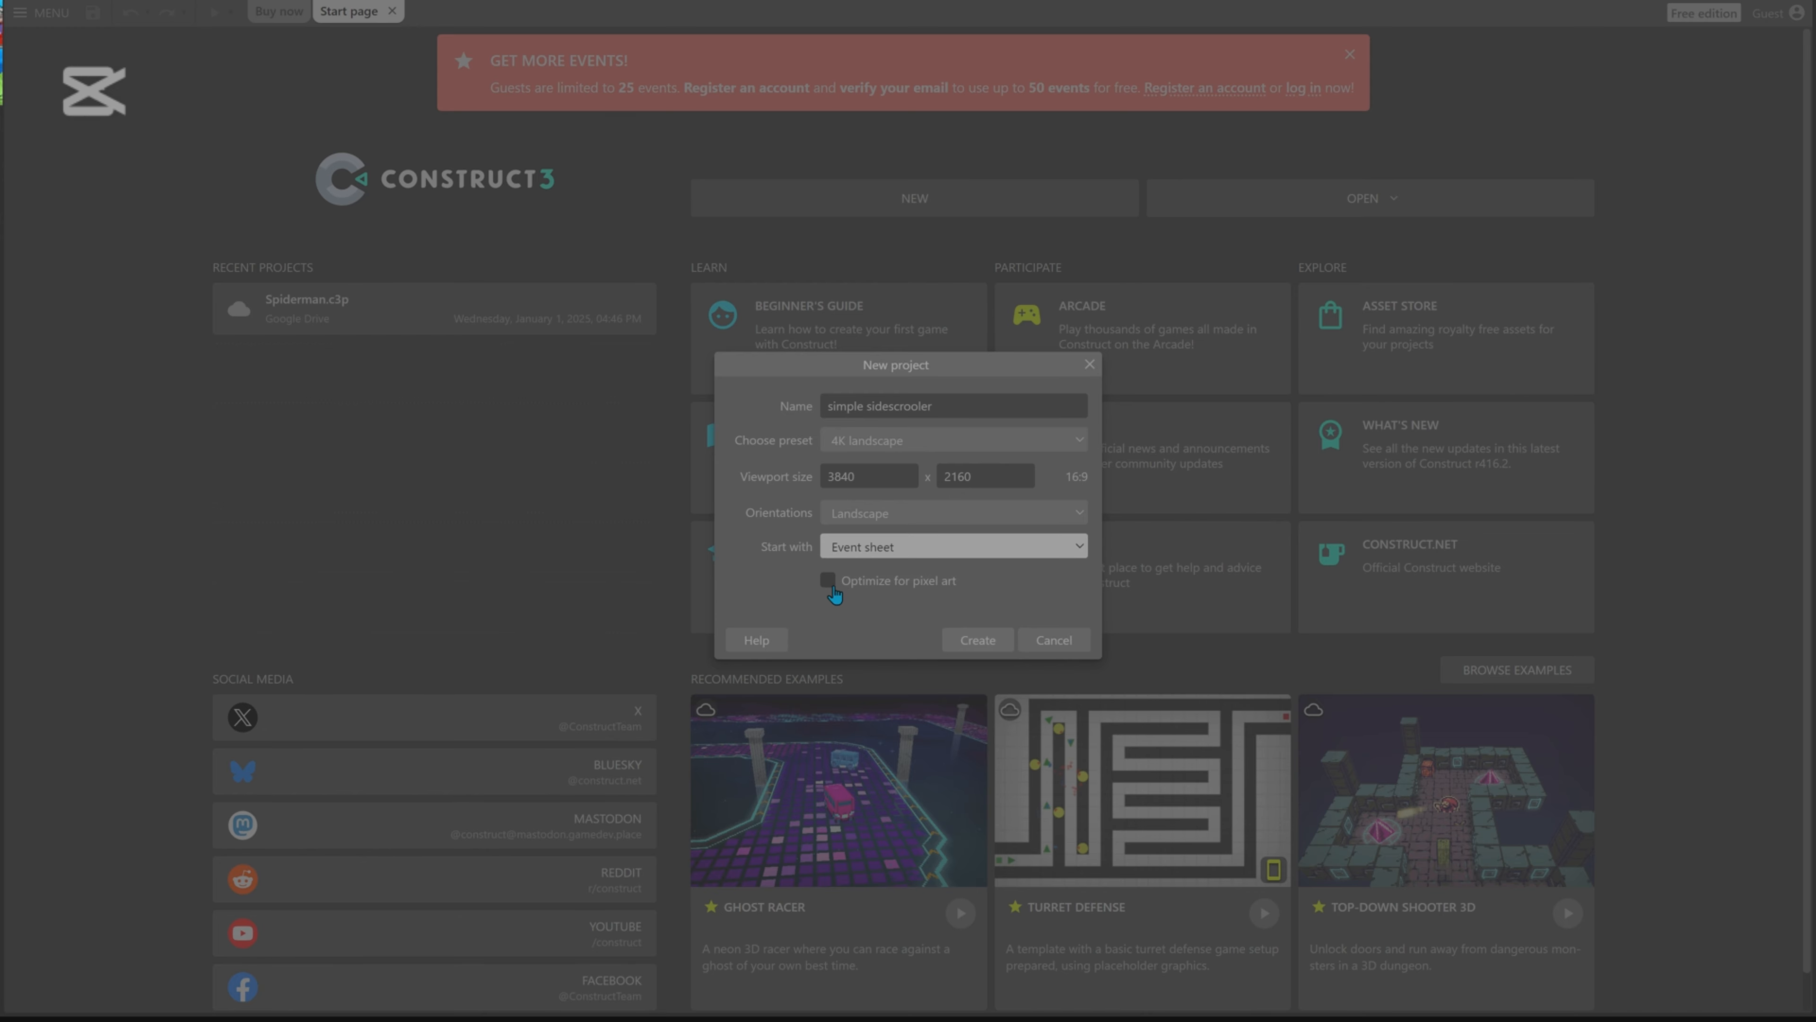
left_click(979, 639)
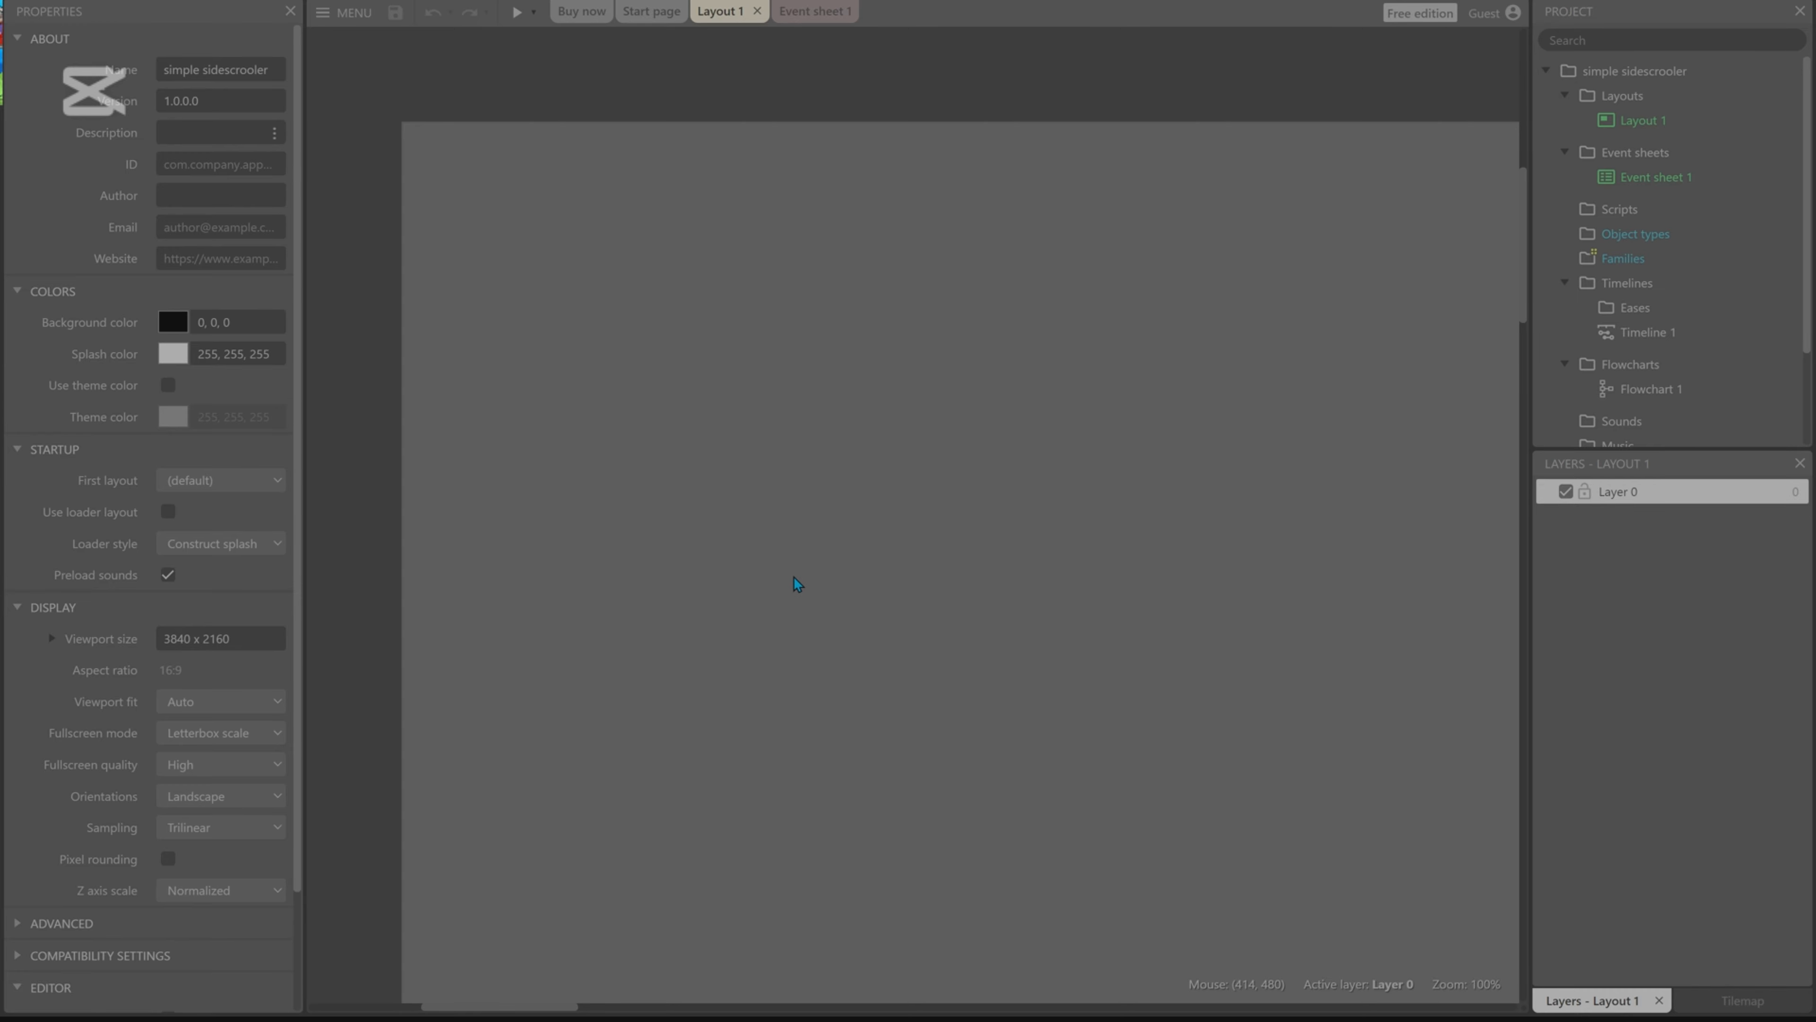
scroll(789, 578, "down", 7, "ctrl")
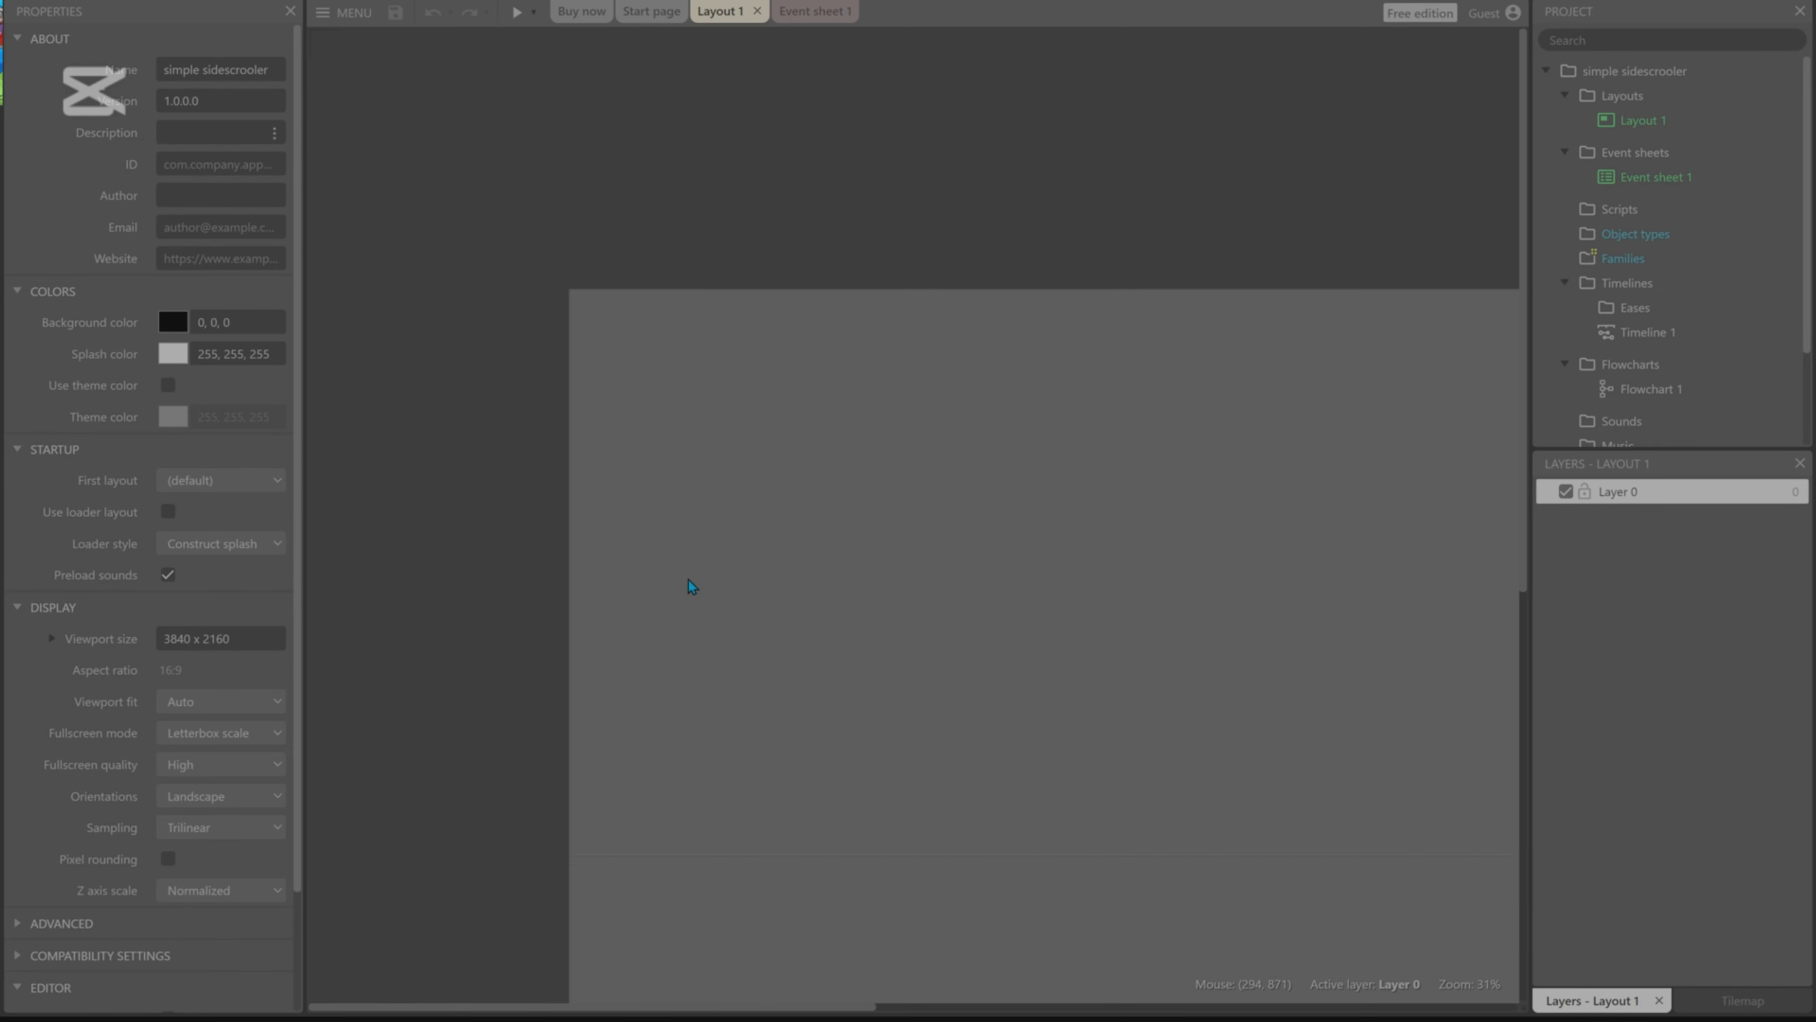
scroll(742, 540, "down", 2, "ctrl")
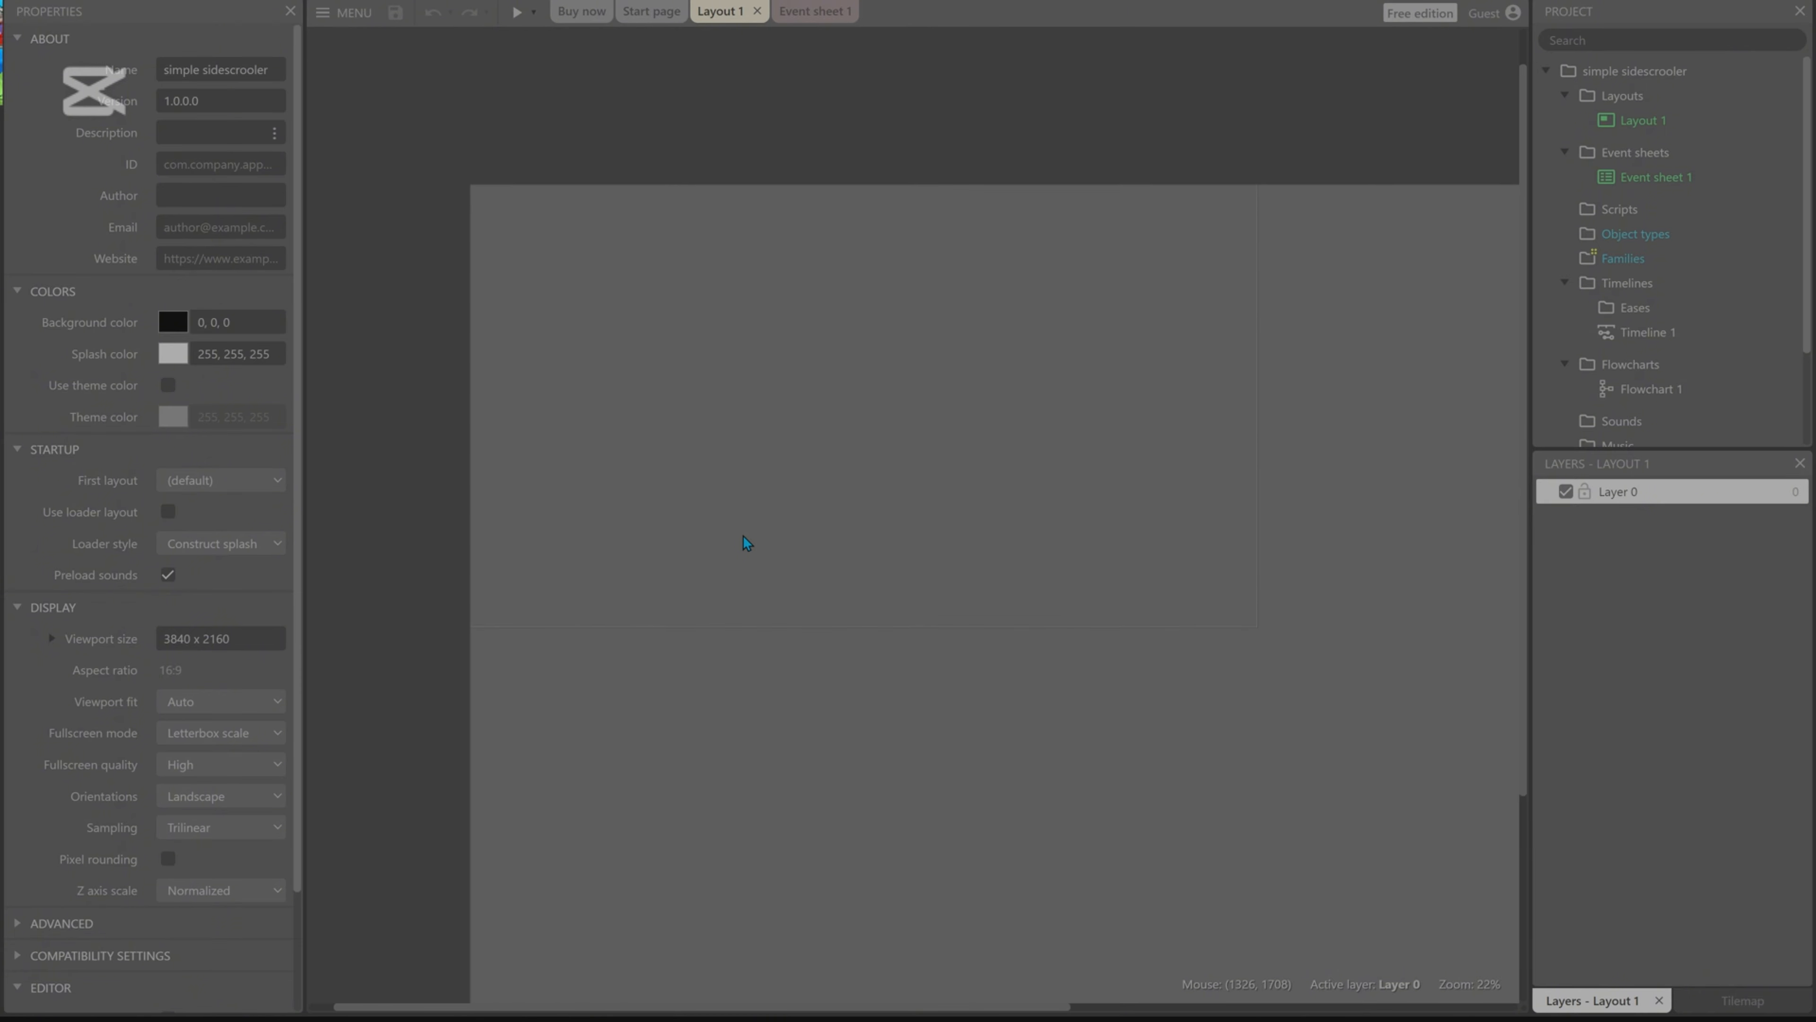
scroll(467, 202, "up", 2, "ctrl")
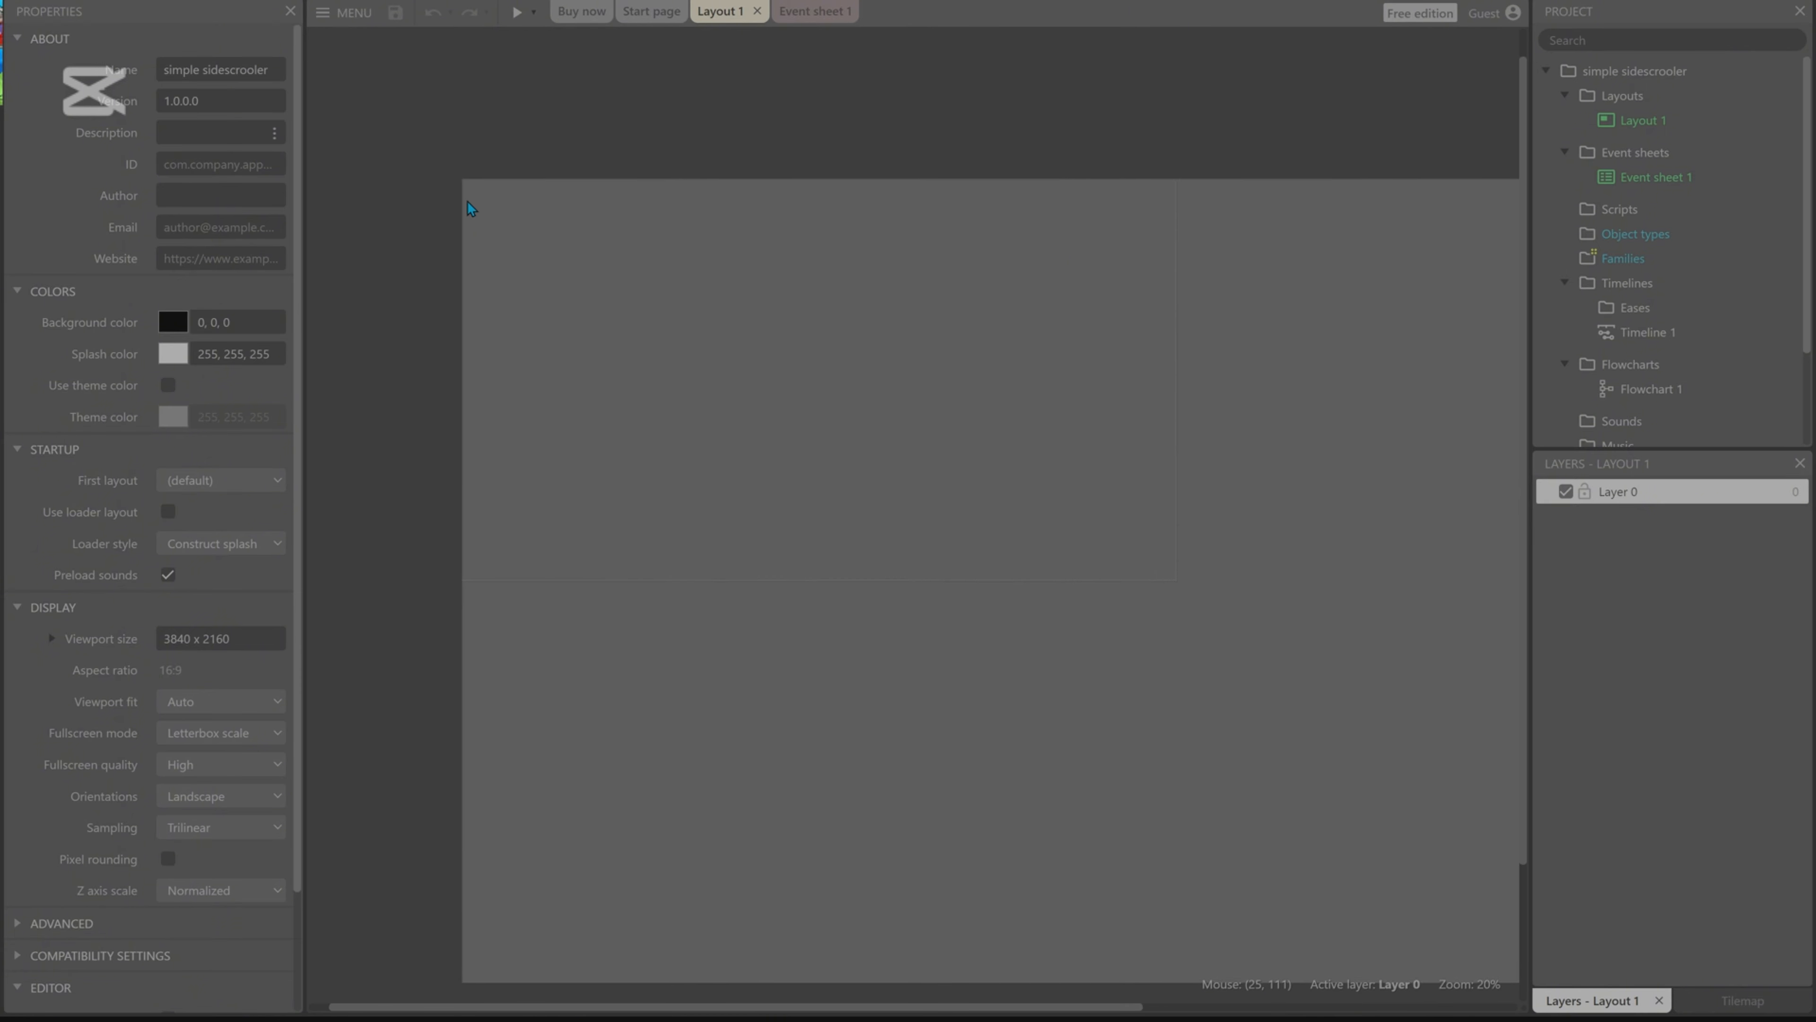
left_click_drag(1241, 177, 443, 656)
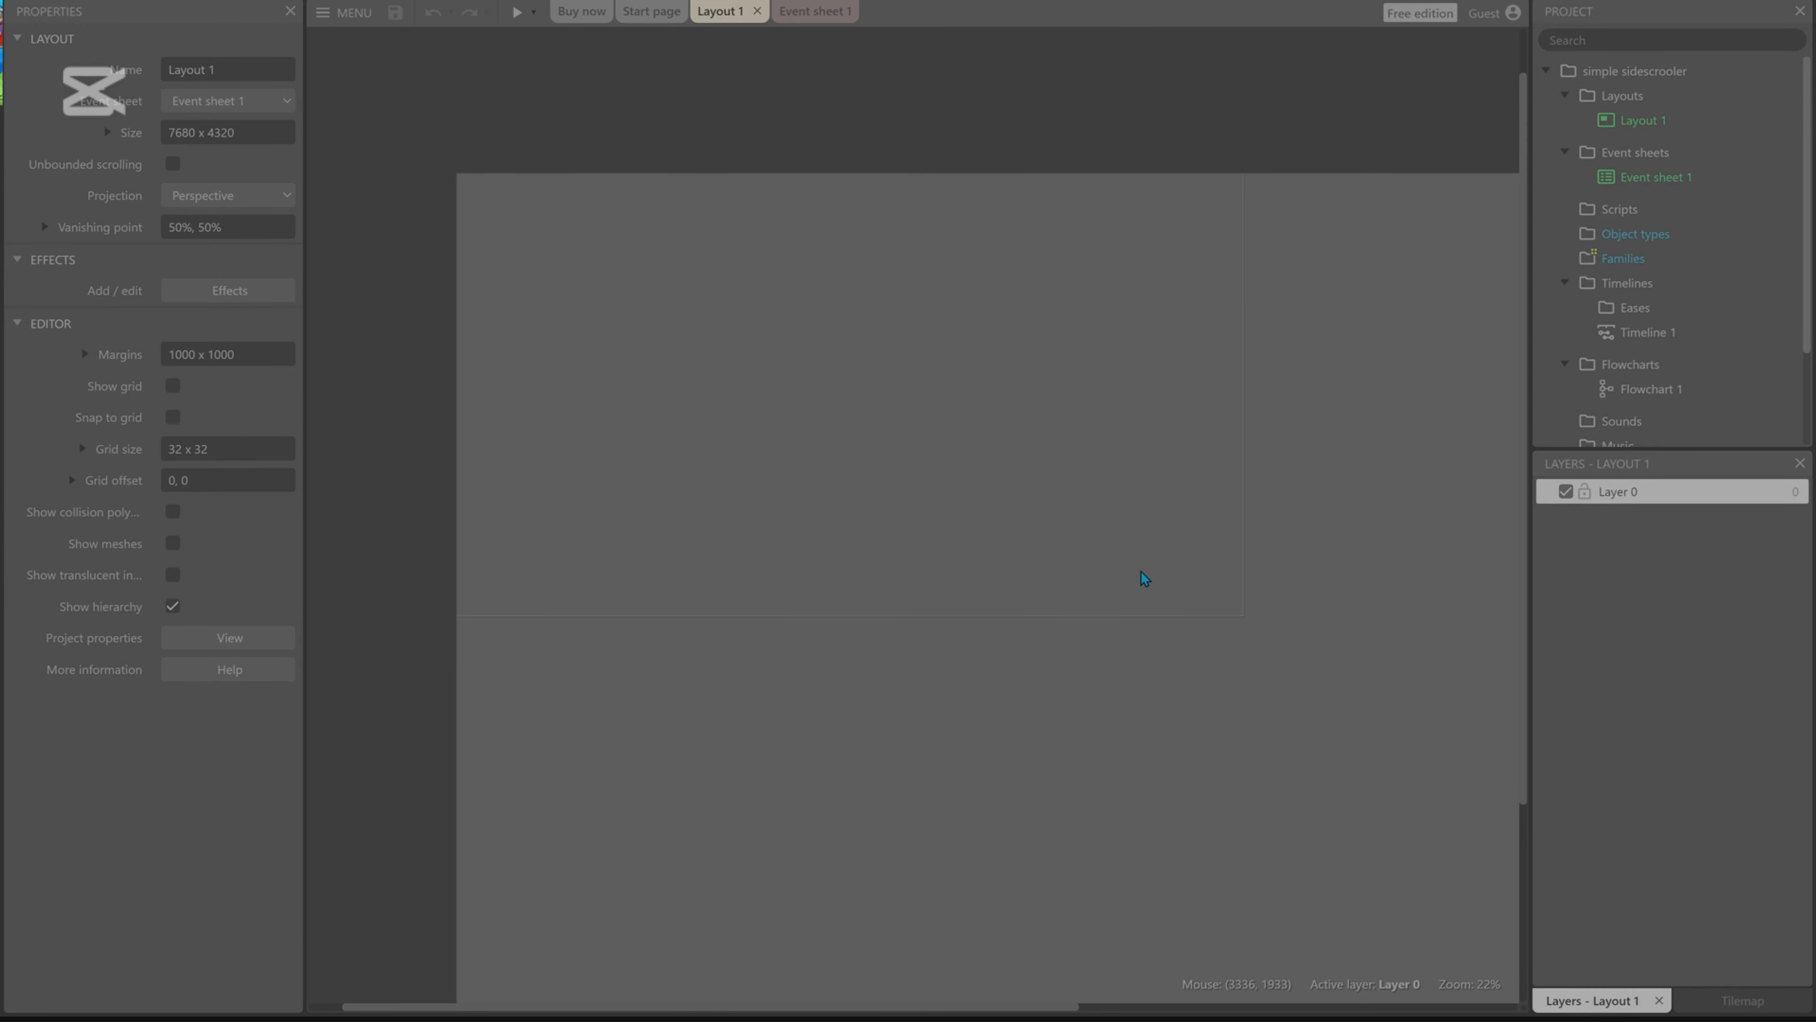
double_click(1060, 574)
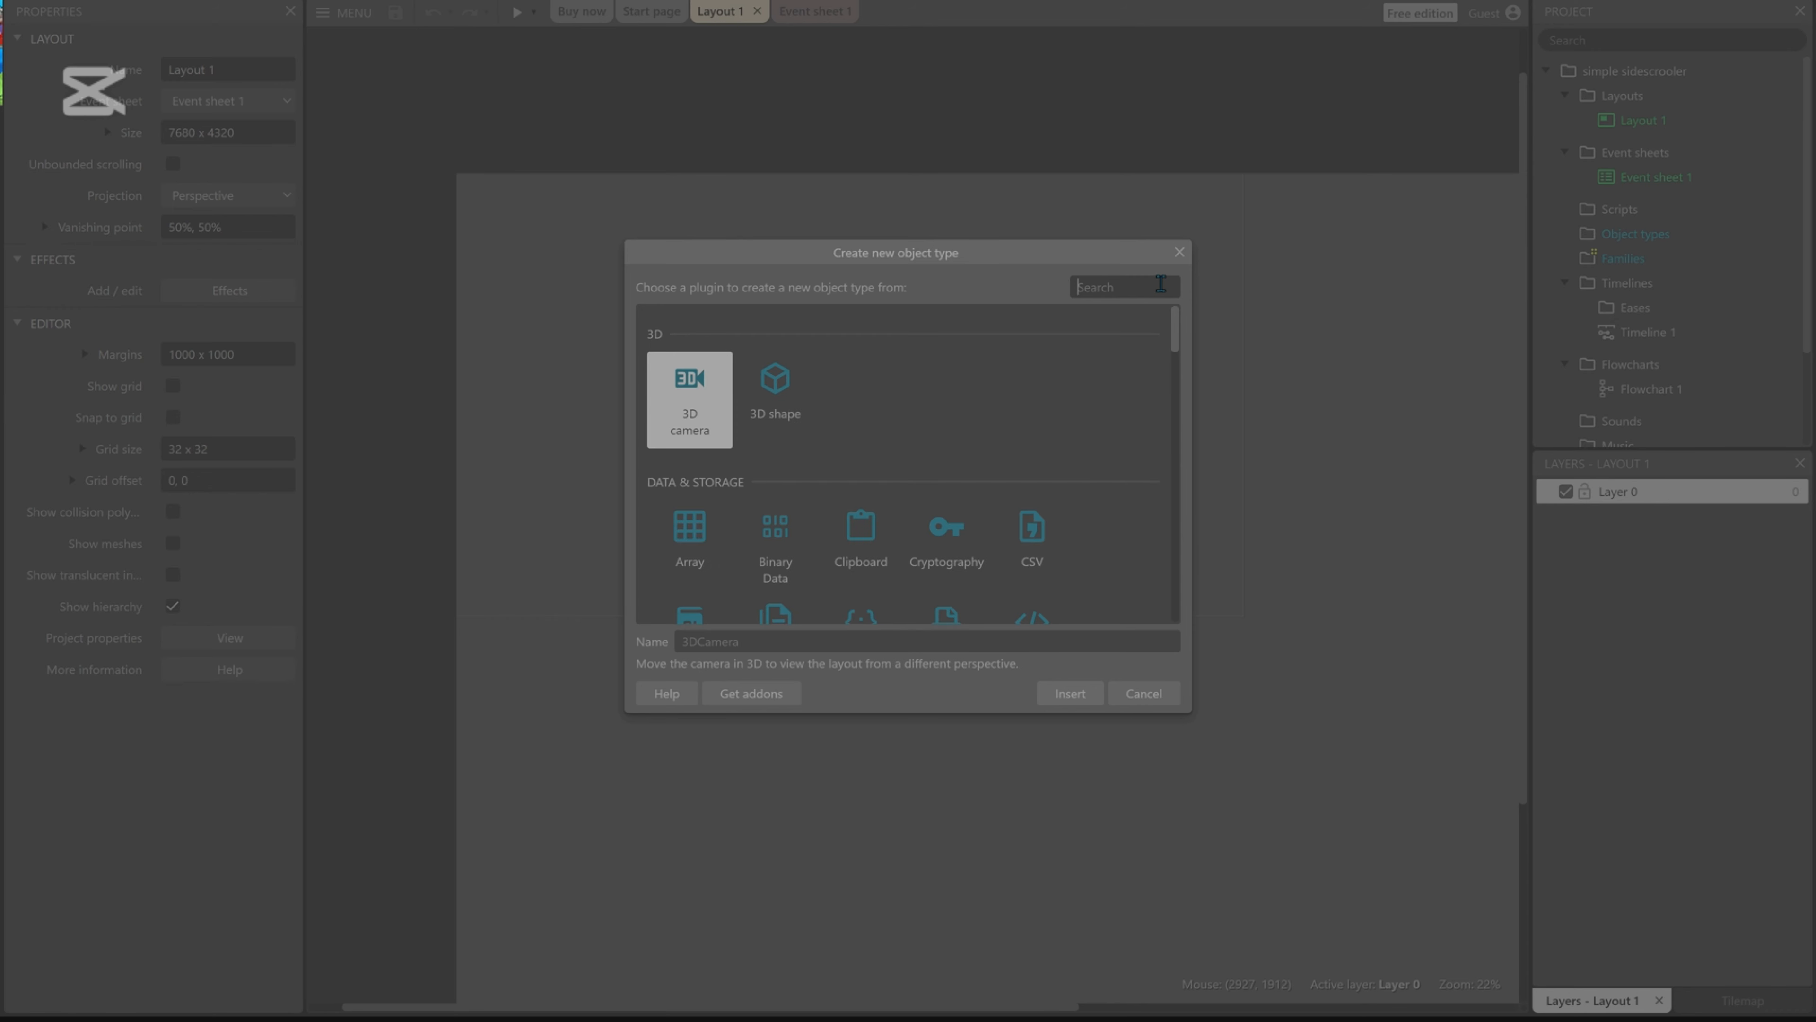
left_click(1179, 252)
double_click(959, 503)
scroll(947, 501, "down", 5)
scroll(1032, 473, "up", 5)
left_click(1179, 252)
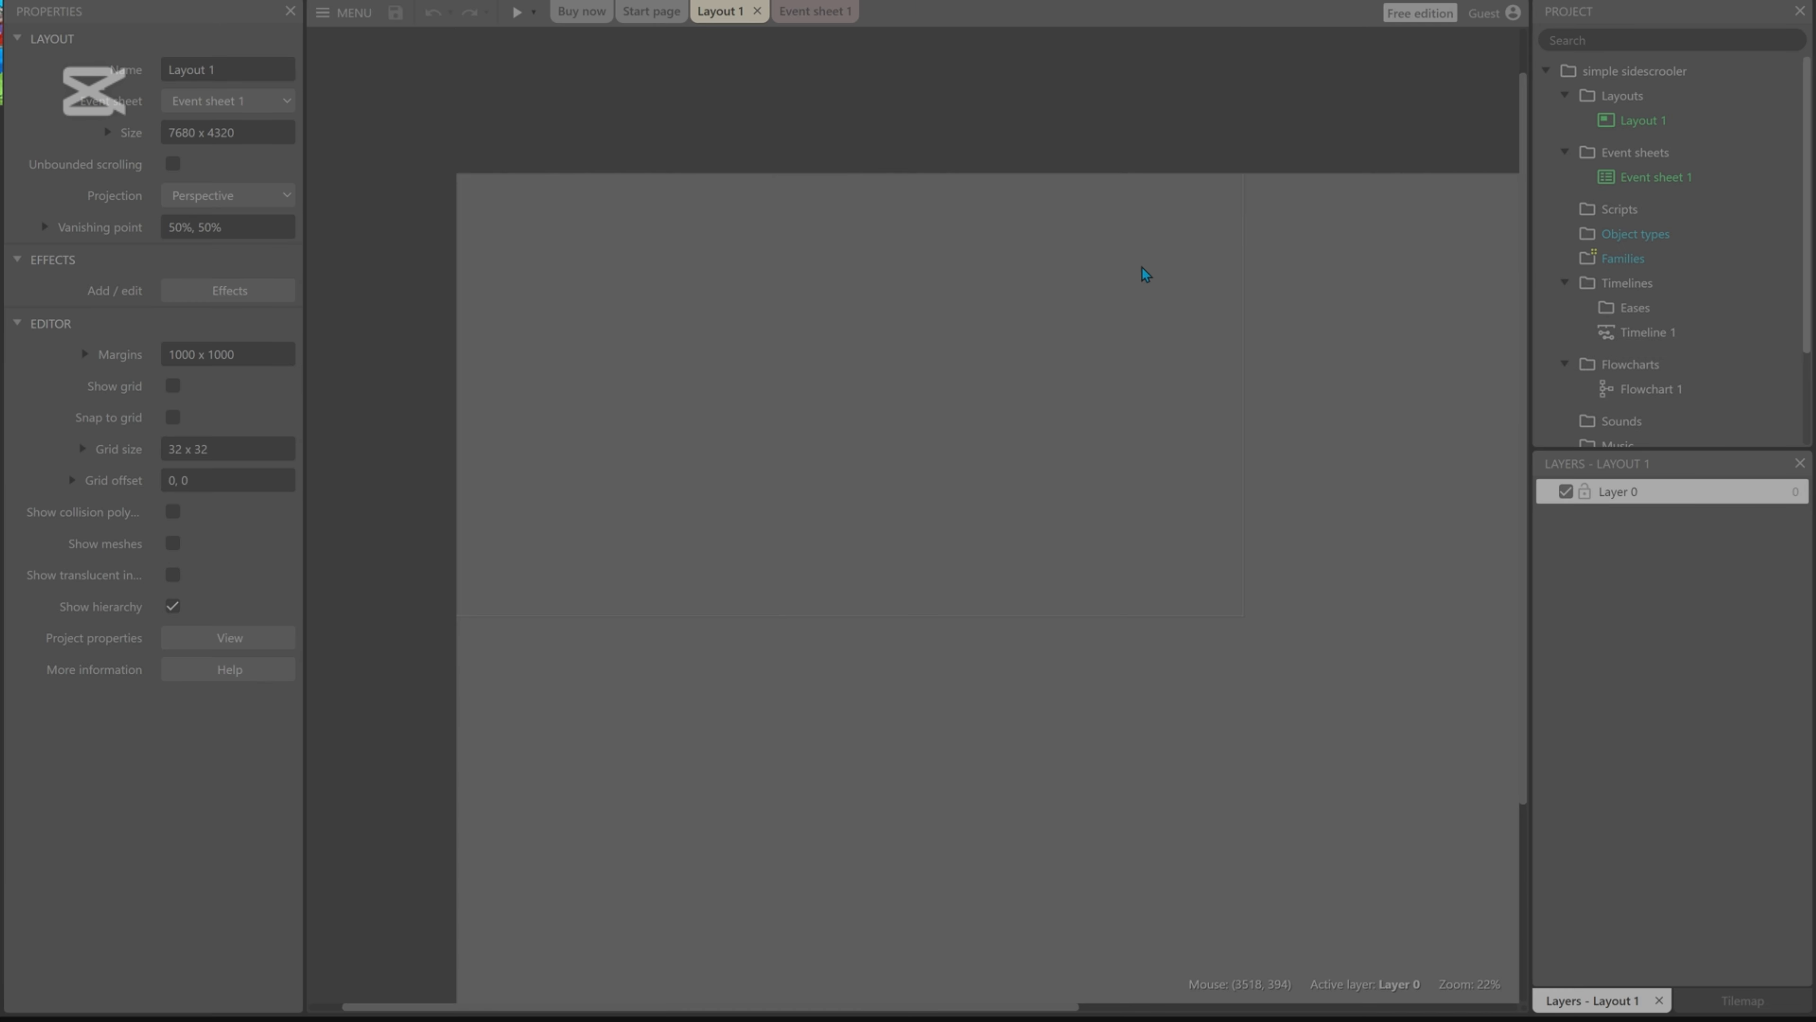
Search the object plugins for "sp" and insert a Sprite at about (1599, 1061) in the layout.
double_click(998, 389)
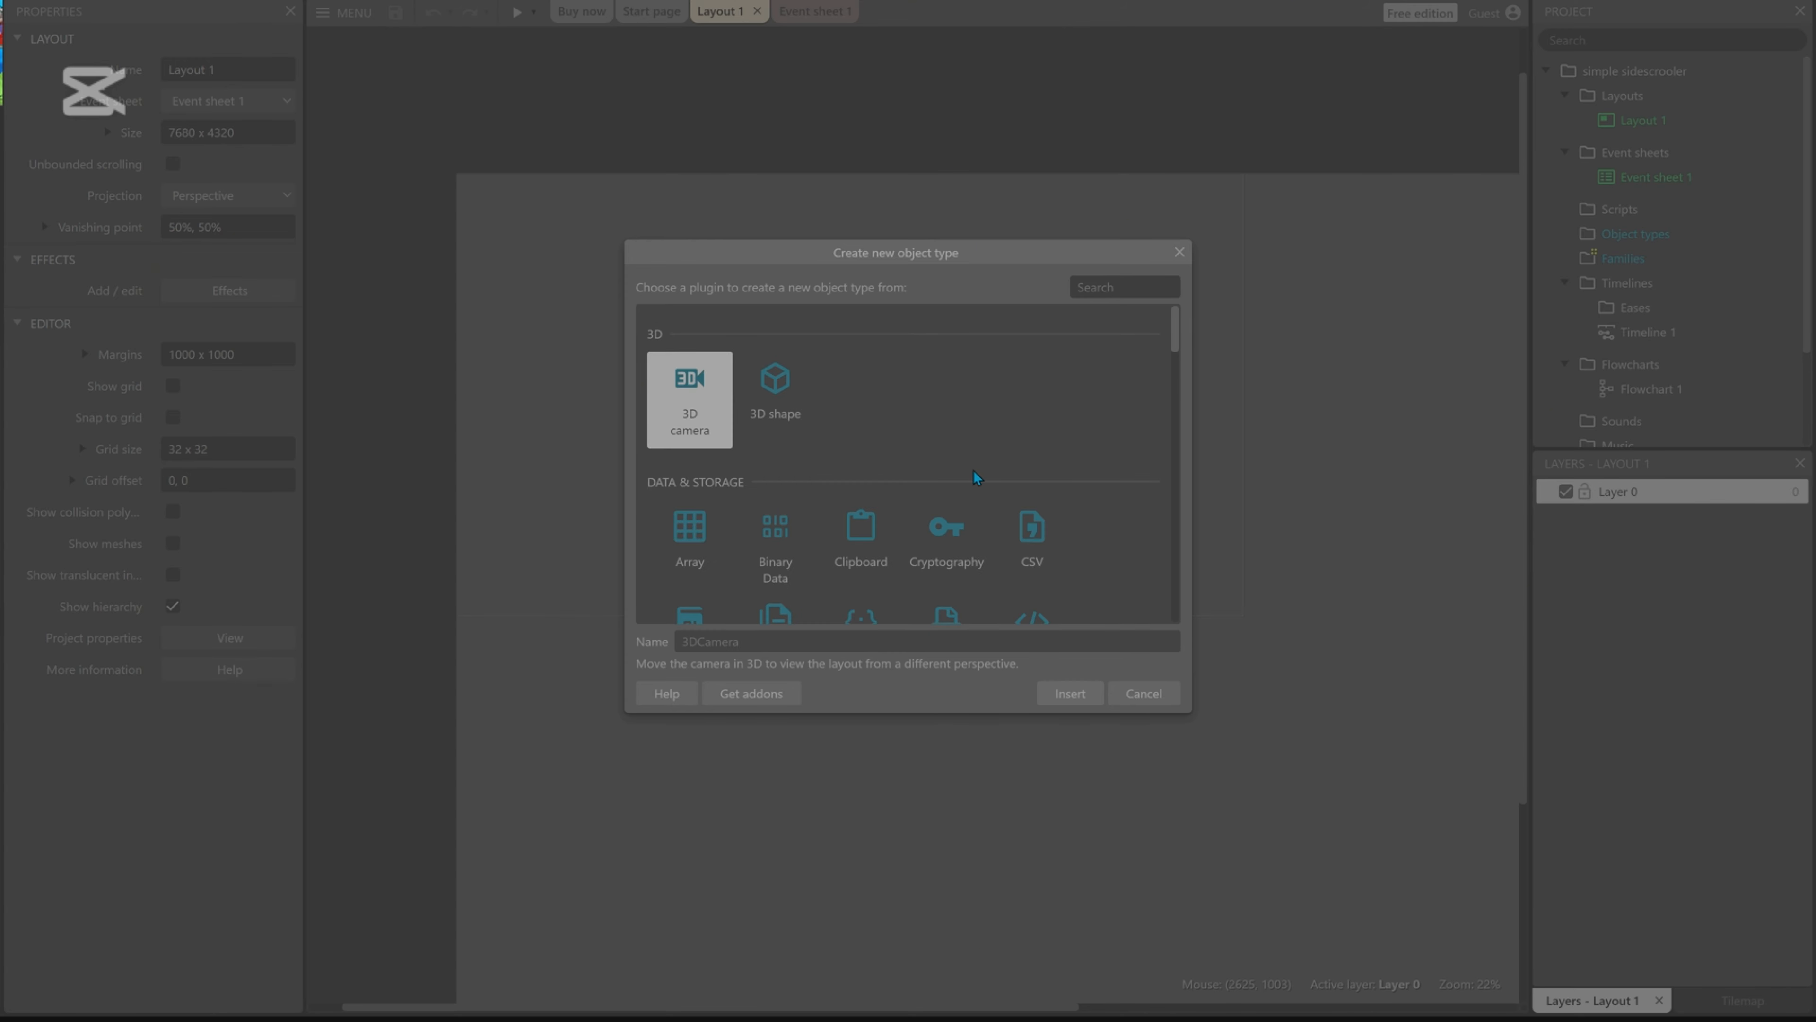
scroll(975, 477, "down", 4)
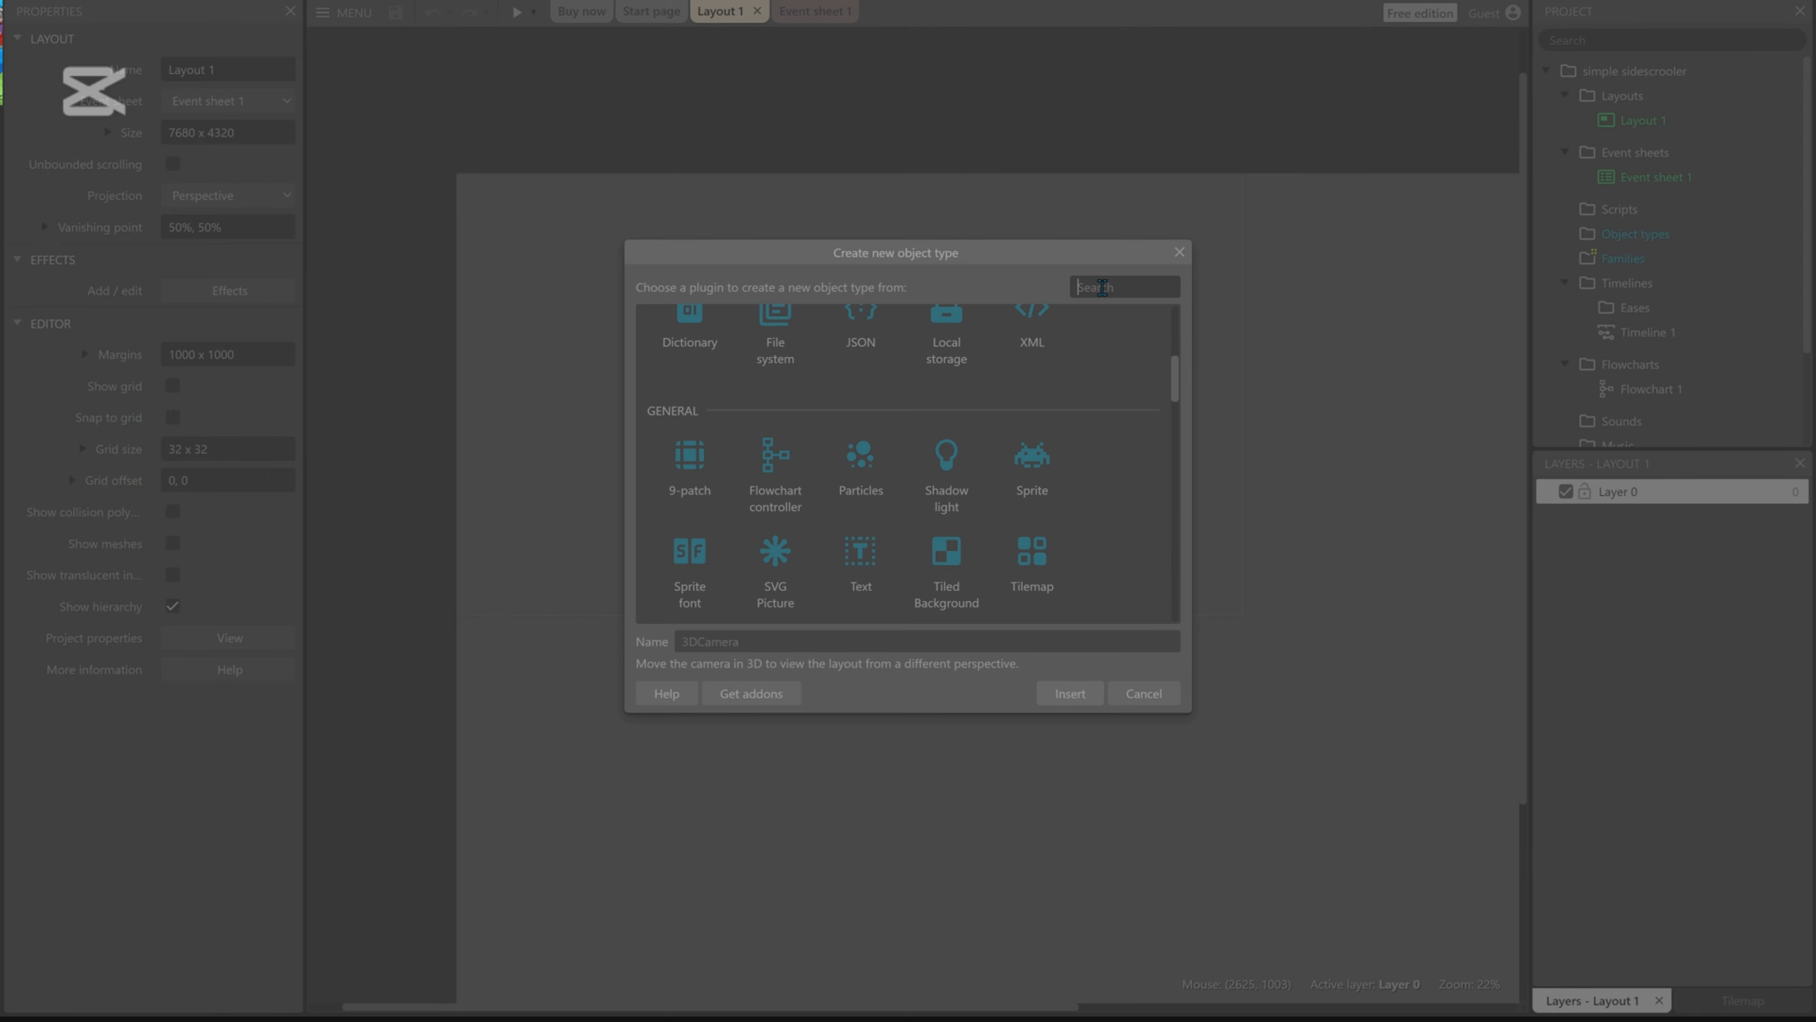
left_click(1099, 287)
type("sp")
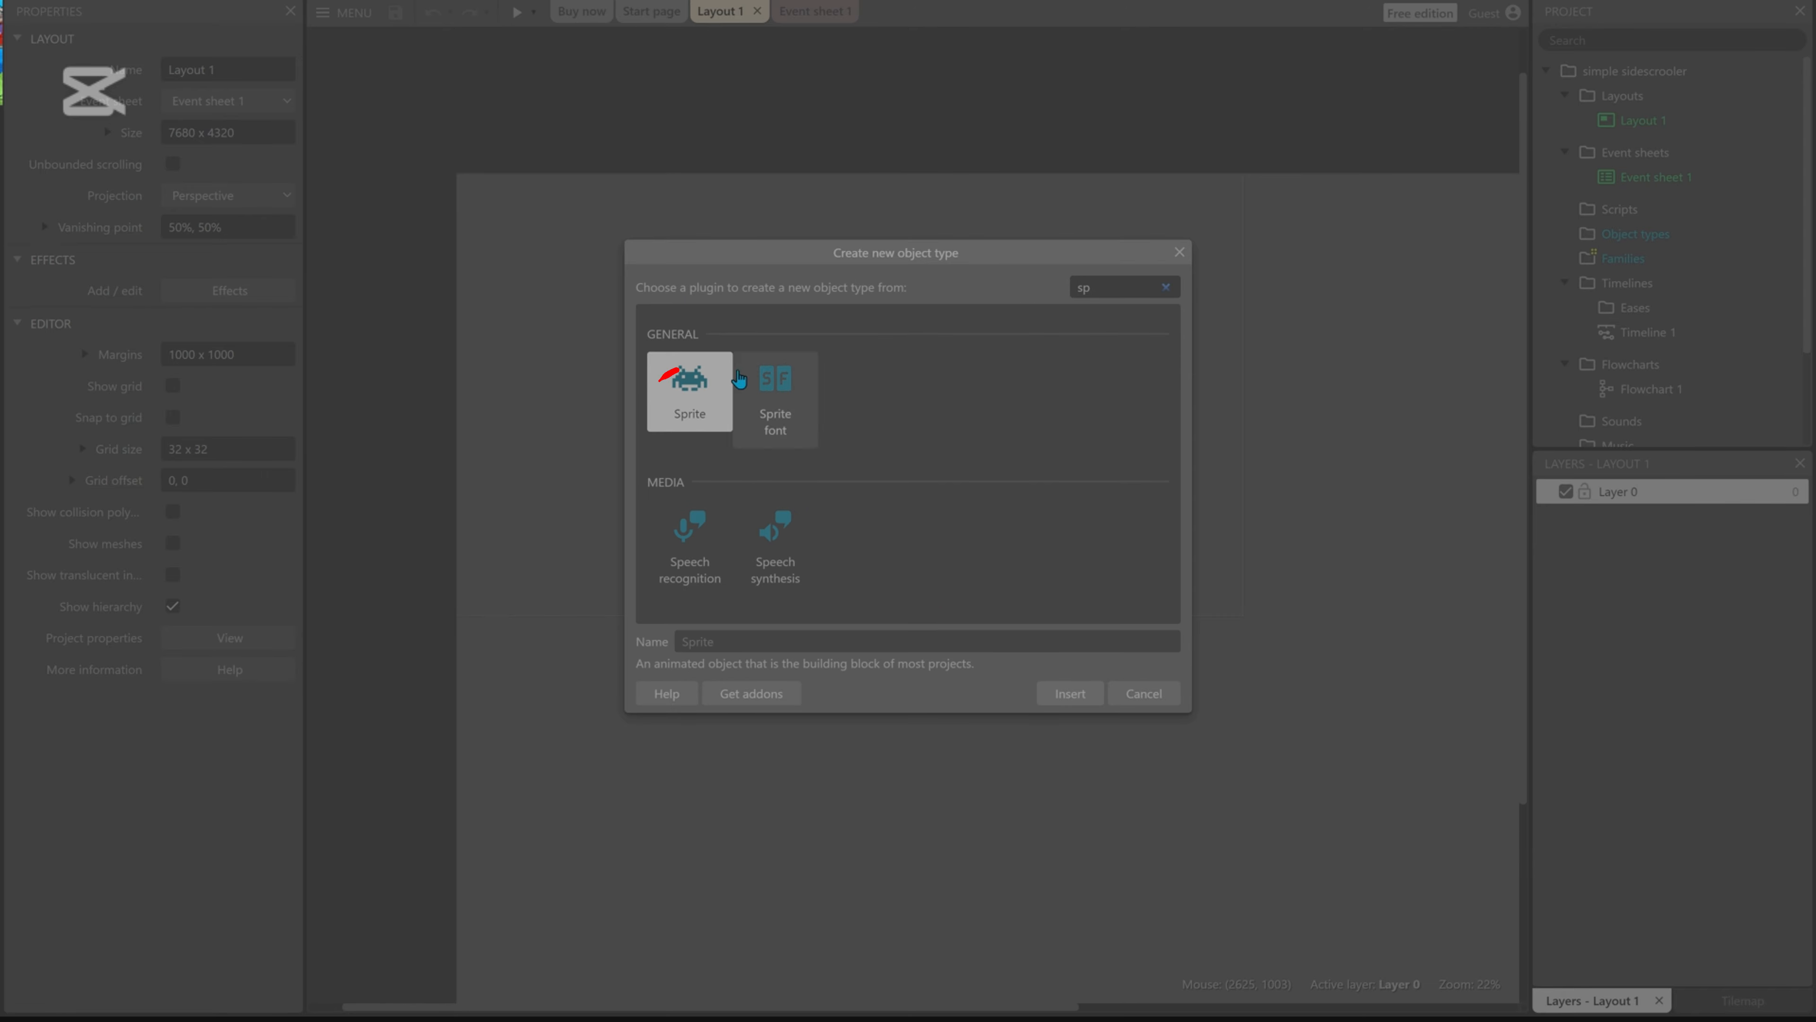
double_click(678, 395)
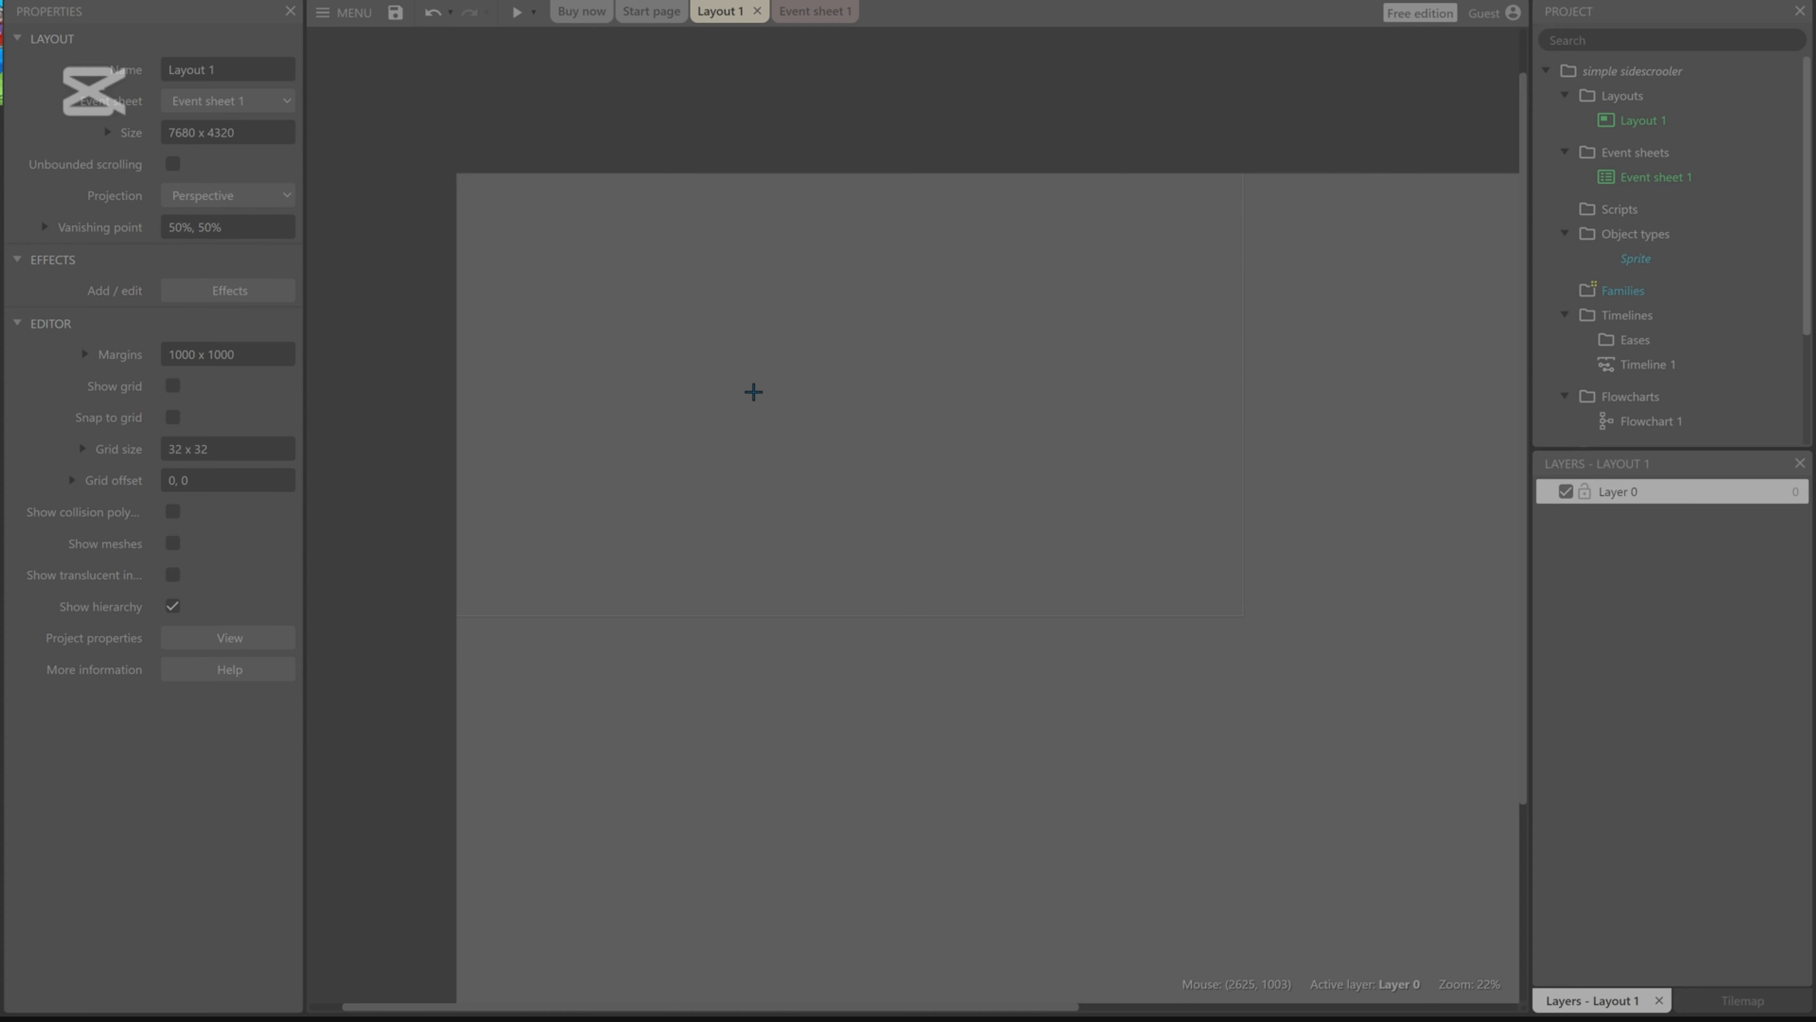
left_click(750, 389)
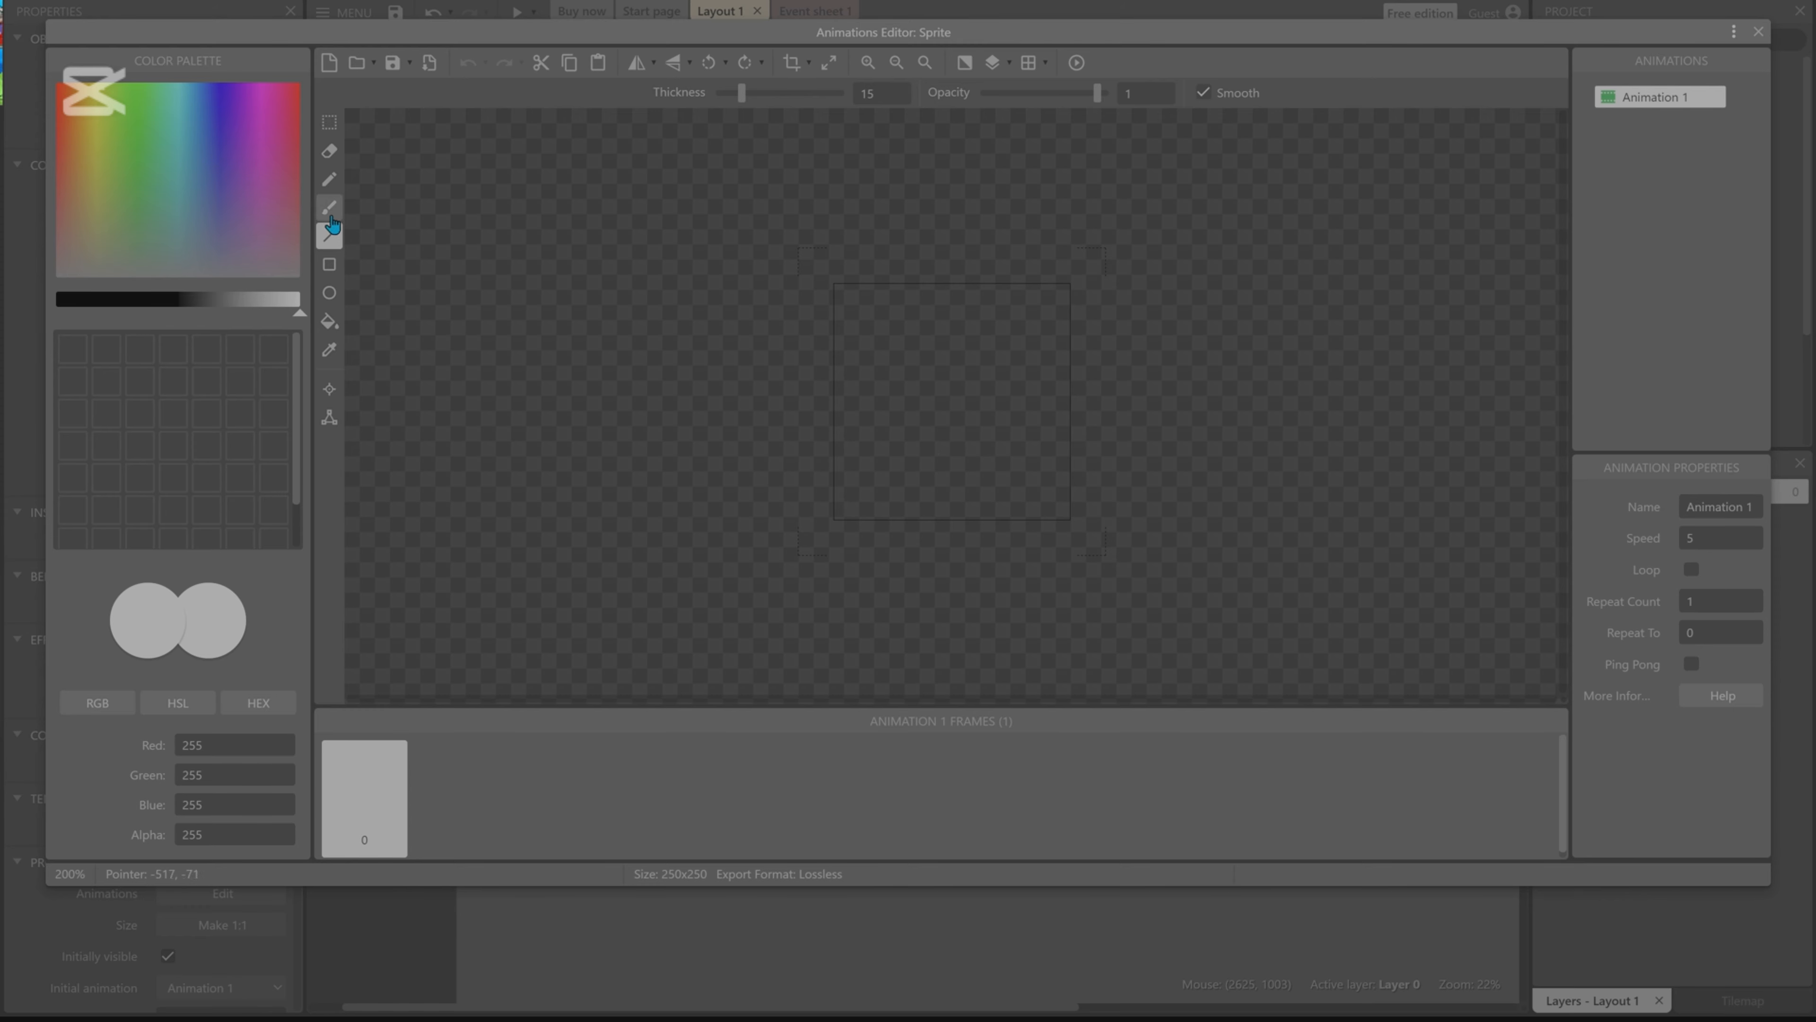
Try the eraser and scribble trial strokes across the blank sprite canvas with the Pencil and Brush tools.
left_click(330, 152)
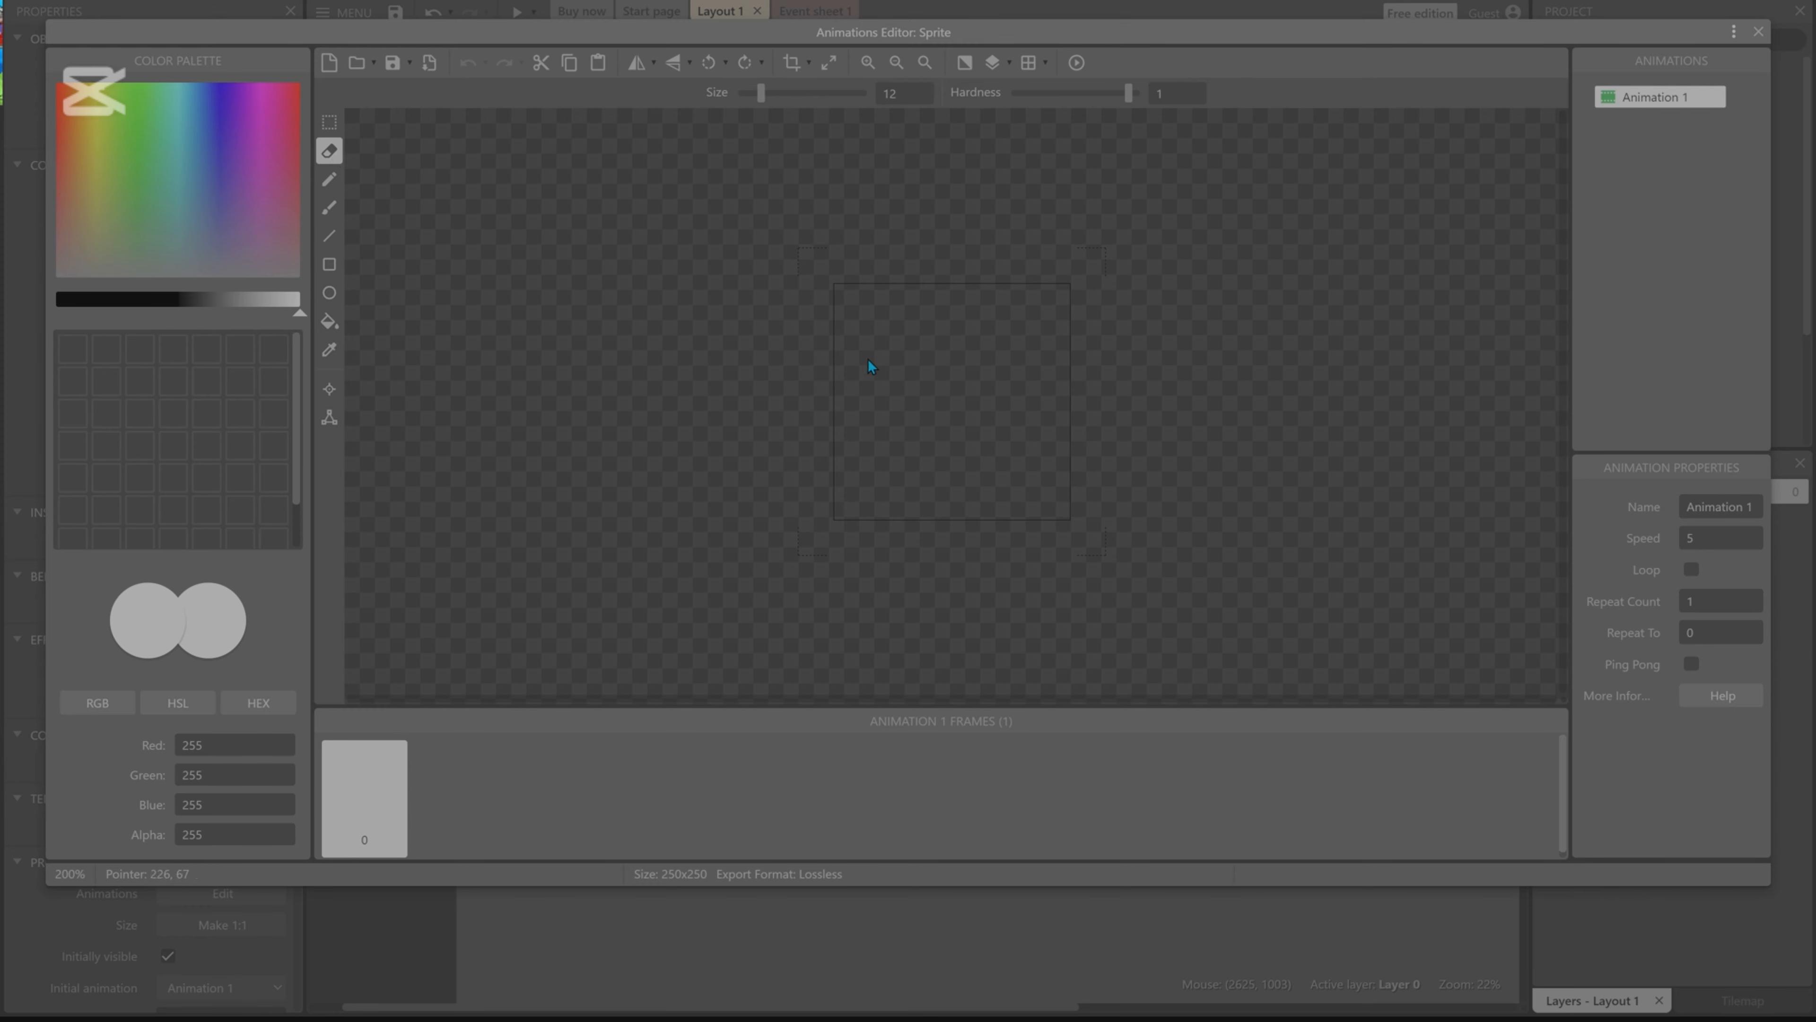
left_click(329, 179)
mouse_move(819, 346)
left_mouse_down()
mouse_move(933, 369)
mouse_move(1238, 370)
mouse_move(880, 418)
mouse_move(1398, 376)
mouse_move(903, 371)
left_mouse_up()
left_click(329, 208)
Cover the sprite canvas with trial filled rectangles and ellipses.
left_click(328, 264)
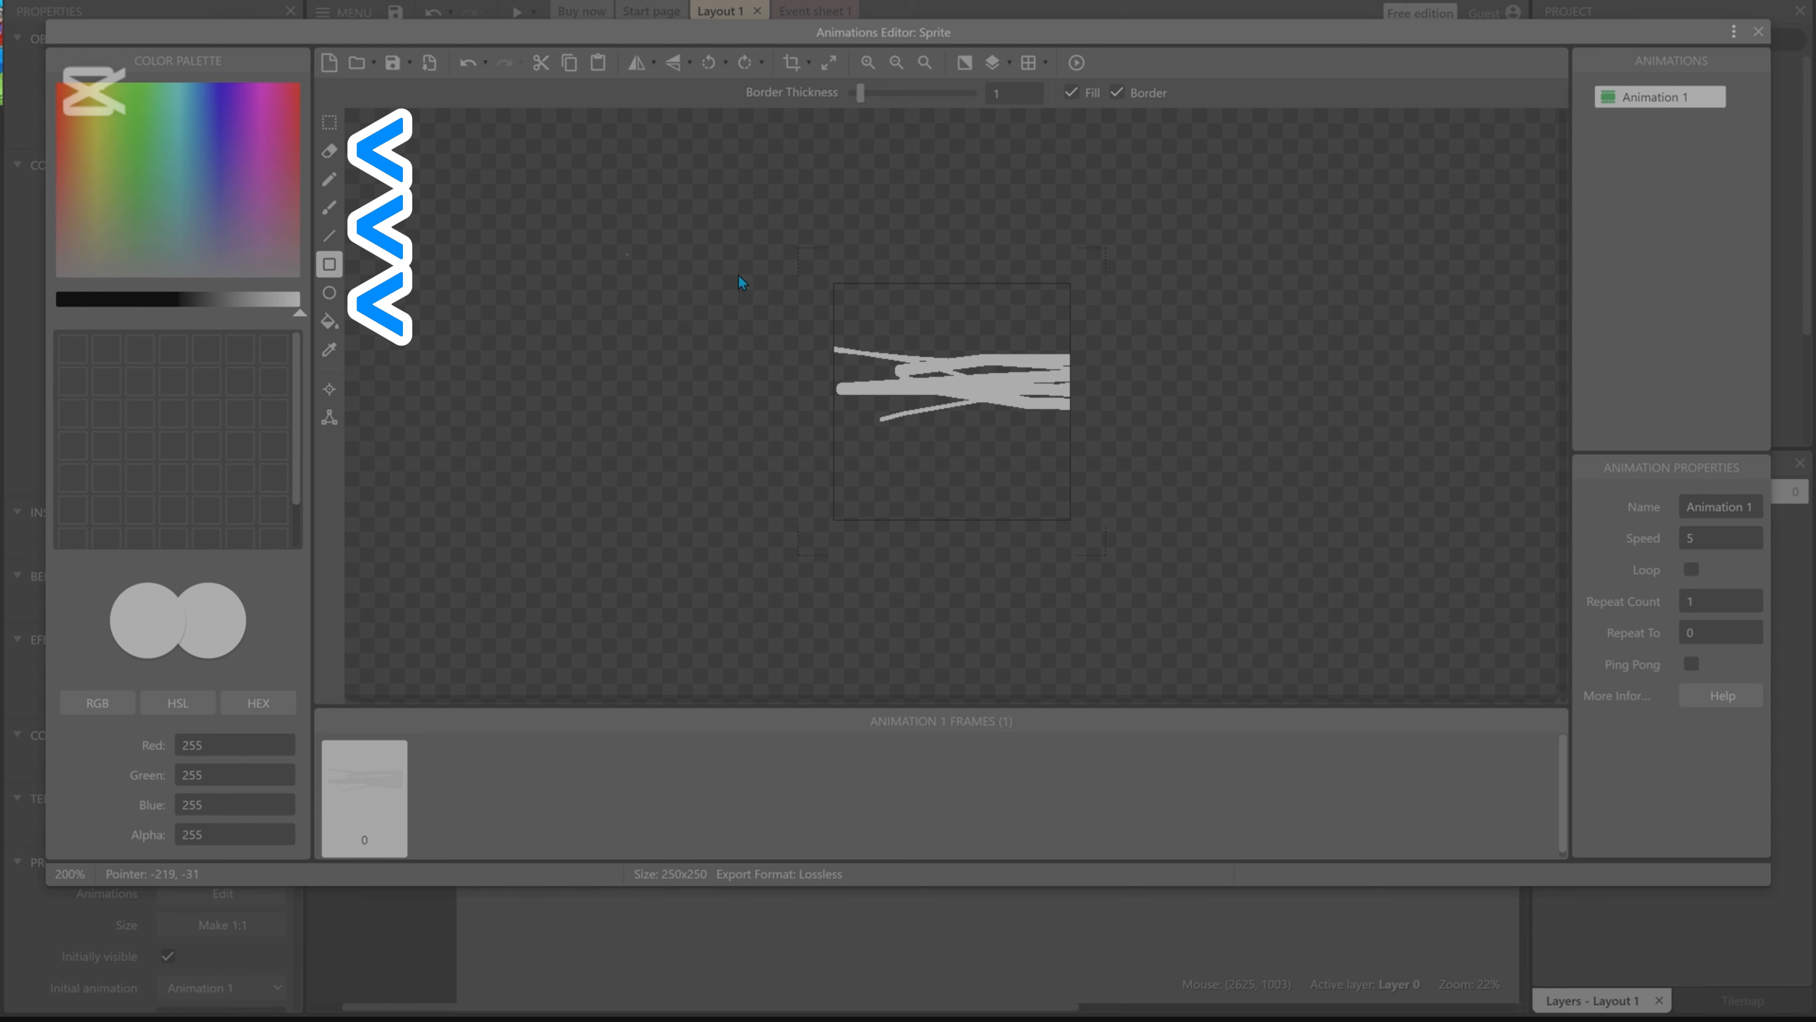
left_click_drag(831, 307, 1080, 526)
left_click_drag(878, 284, 995, 402)
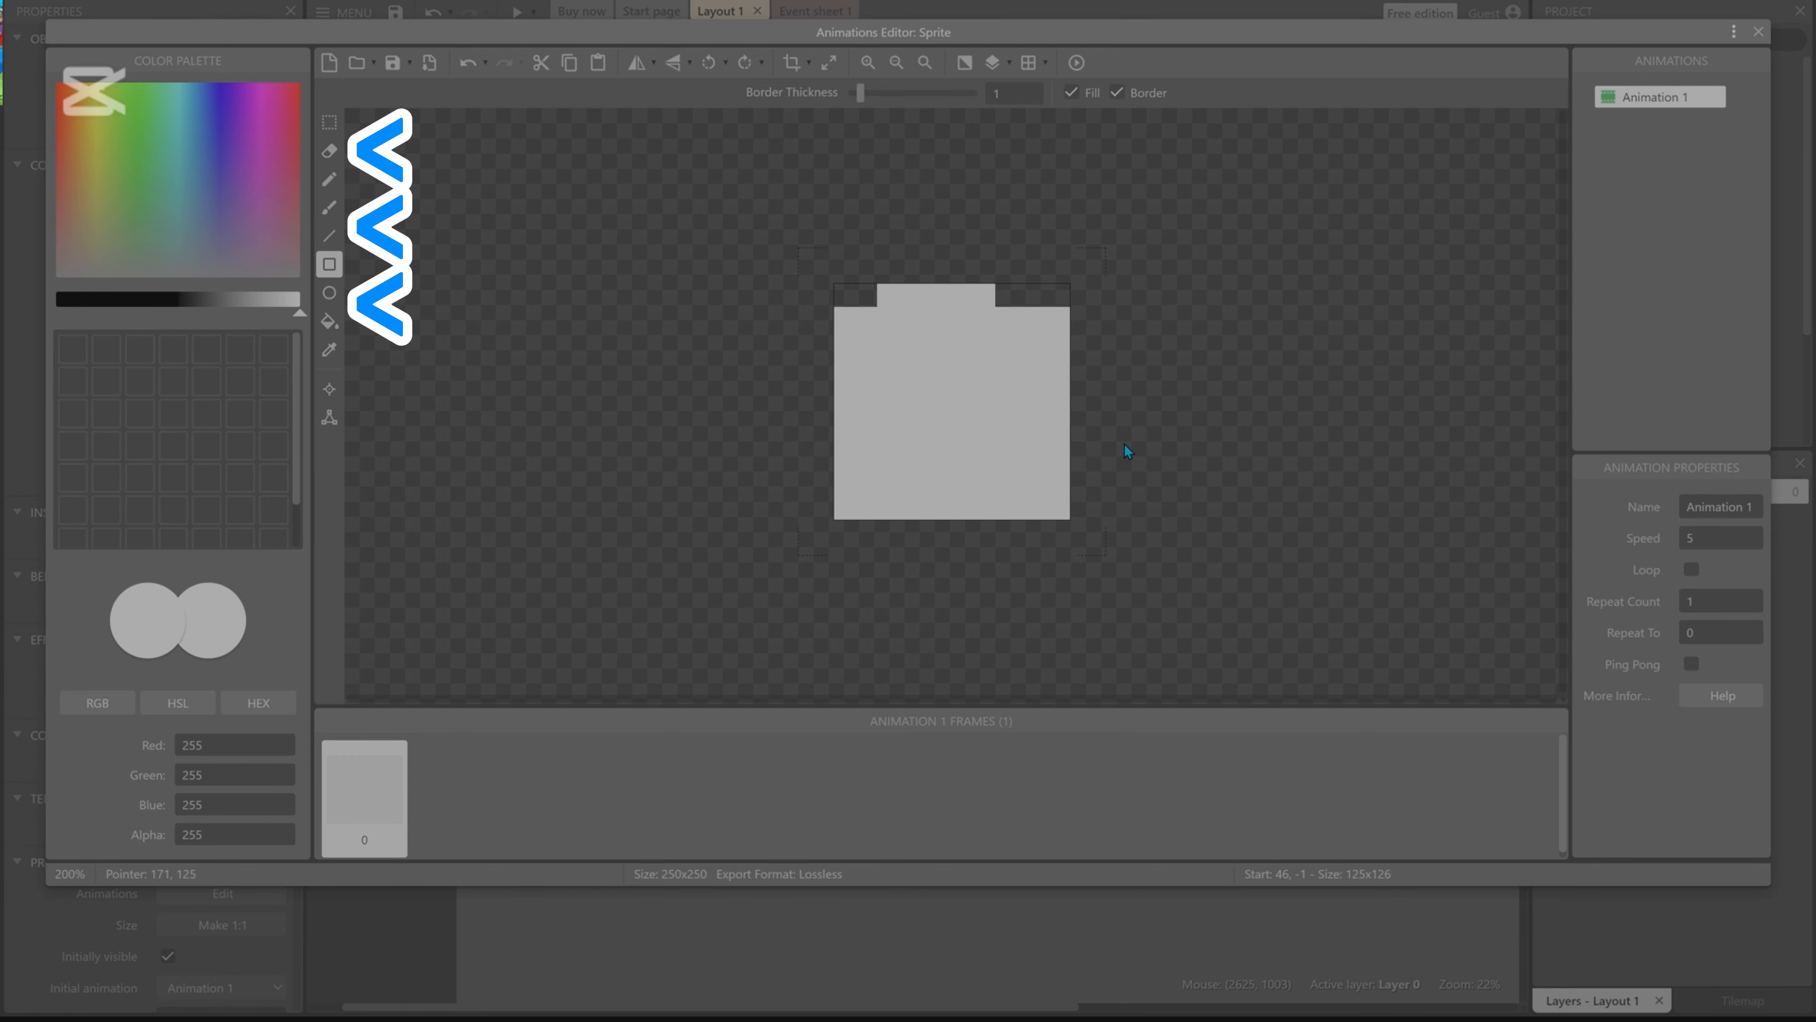
left_click_drag(1128, 452, 993, 281)
left_click(329, 293)
left_click_drag(840, 353, 848, 354)
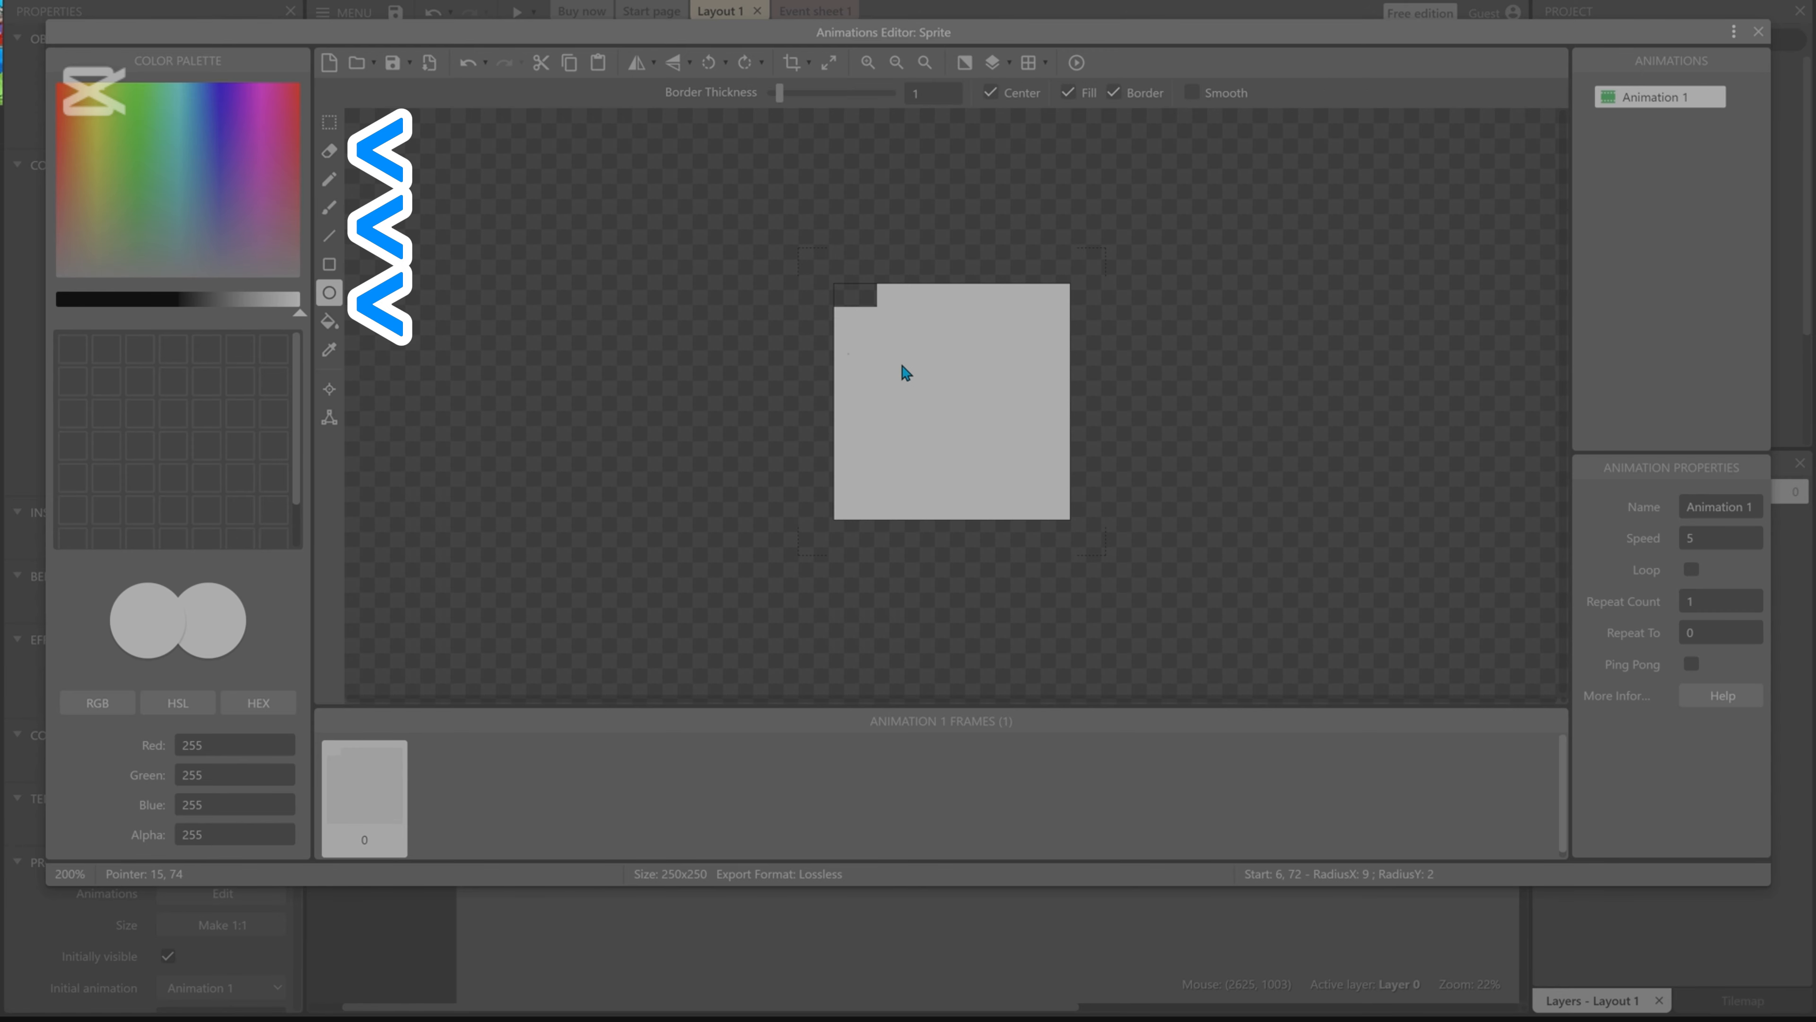
left_click_drag(961, 410, 743, 591)
Try the Fill tool and sample the colour of the filled square with the colour picker.
left_click(330, 322)
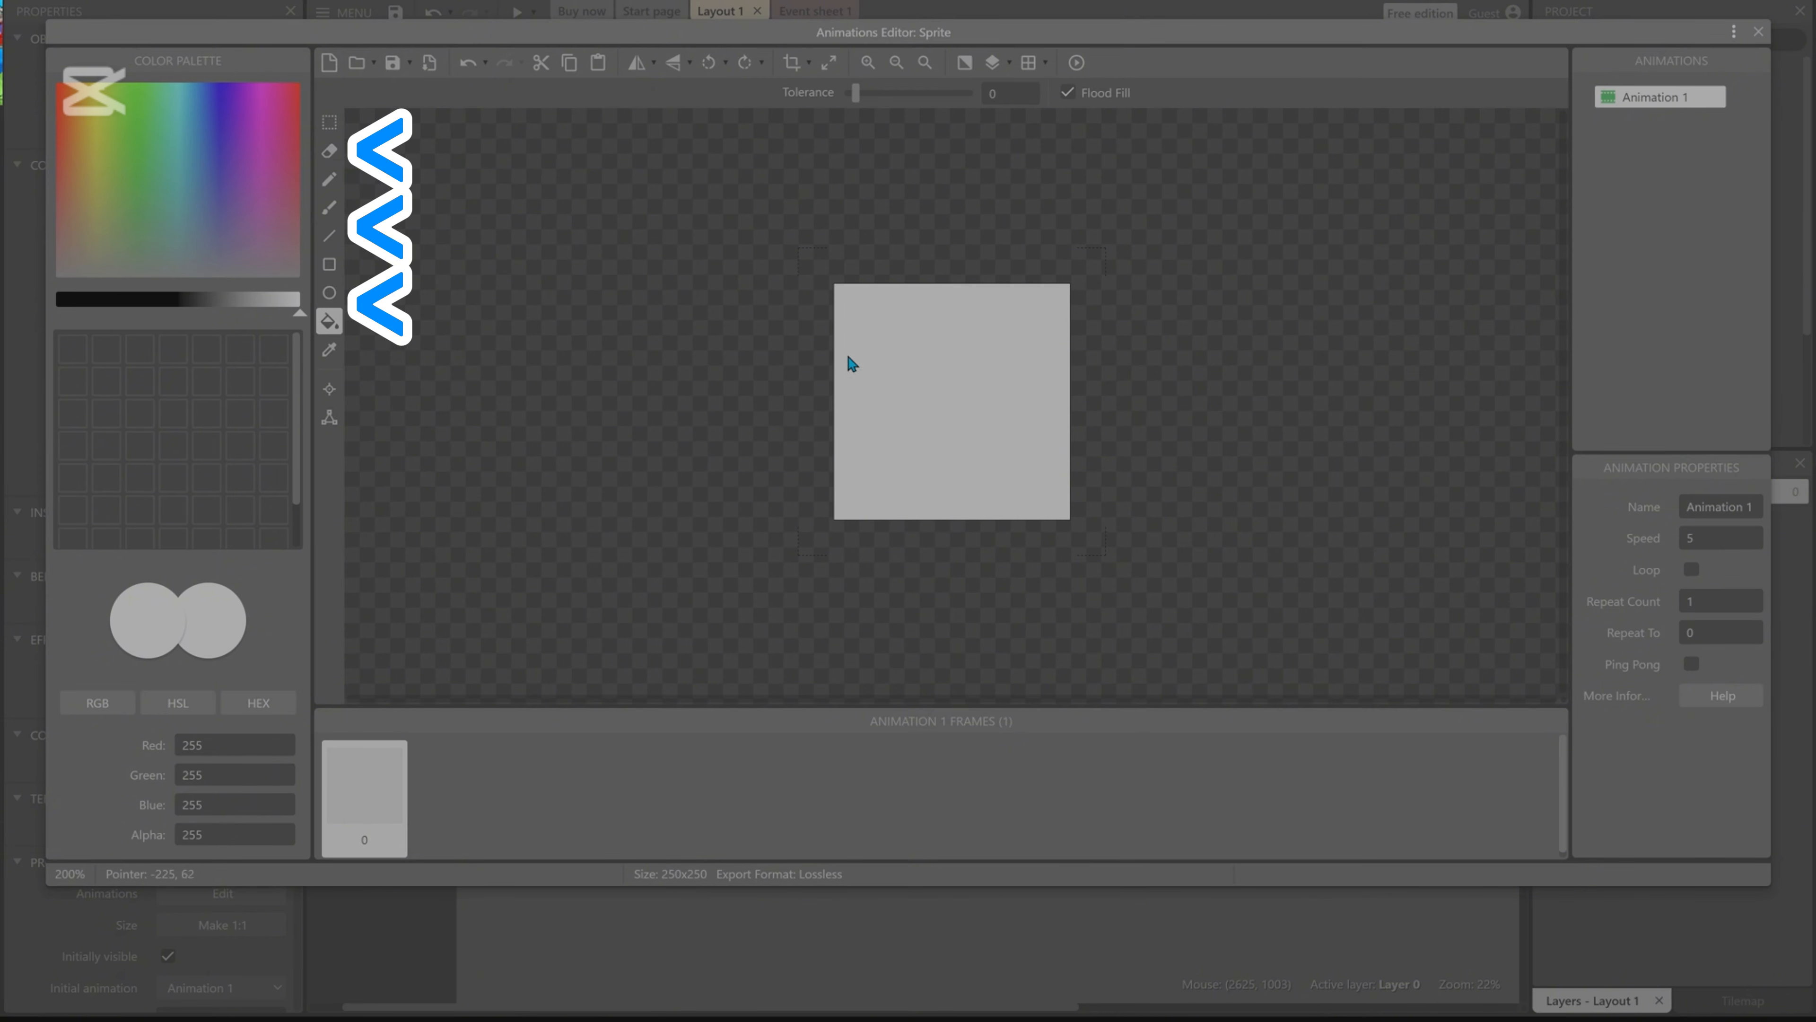
left_click(329, 350)
left_click(992, 422)
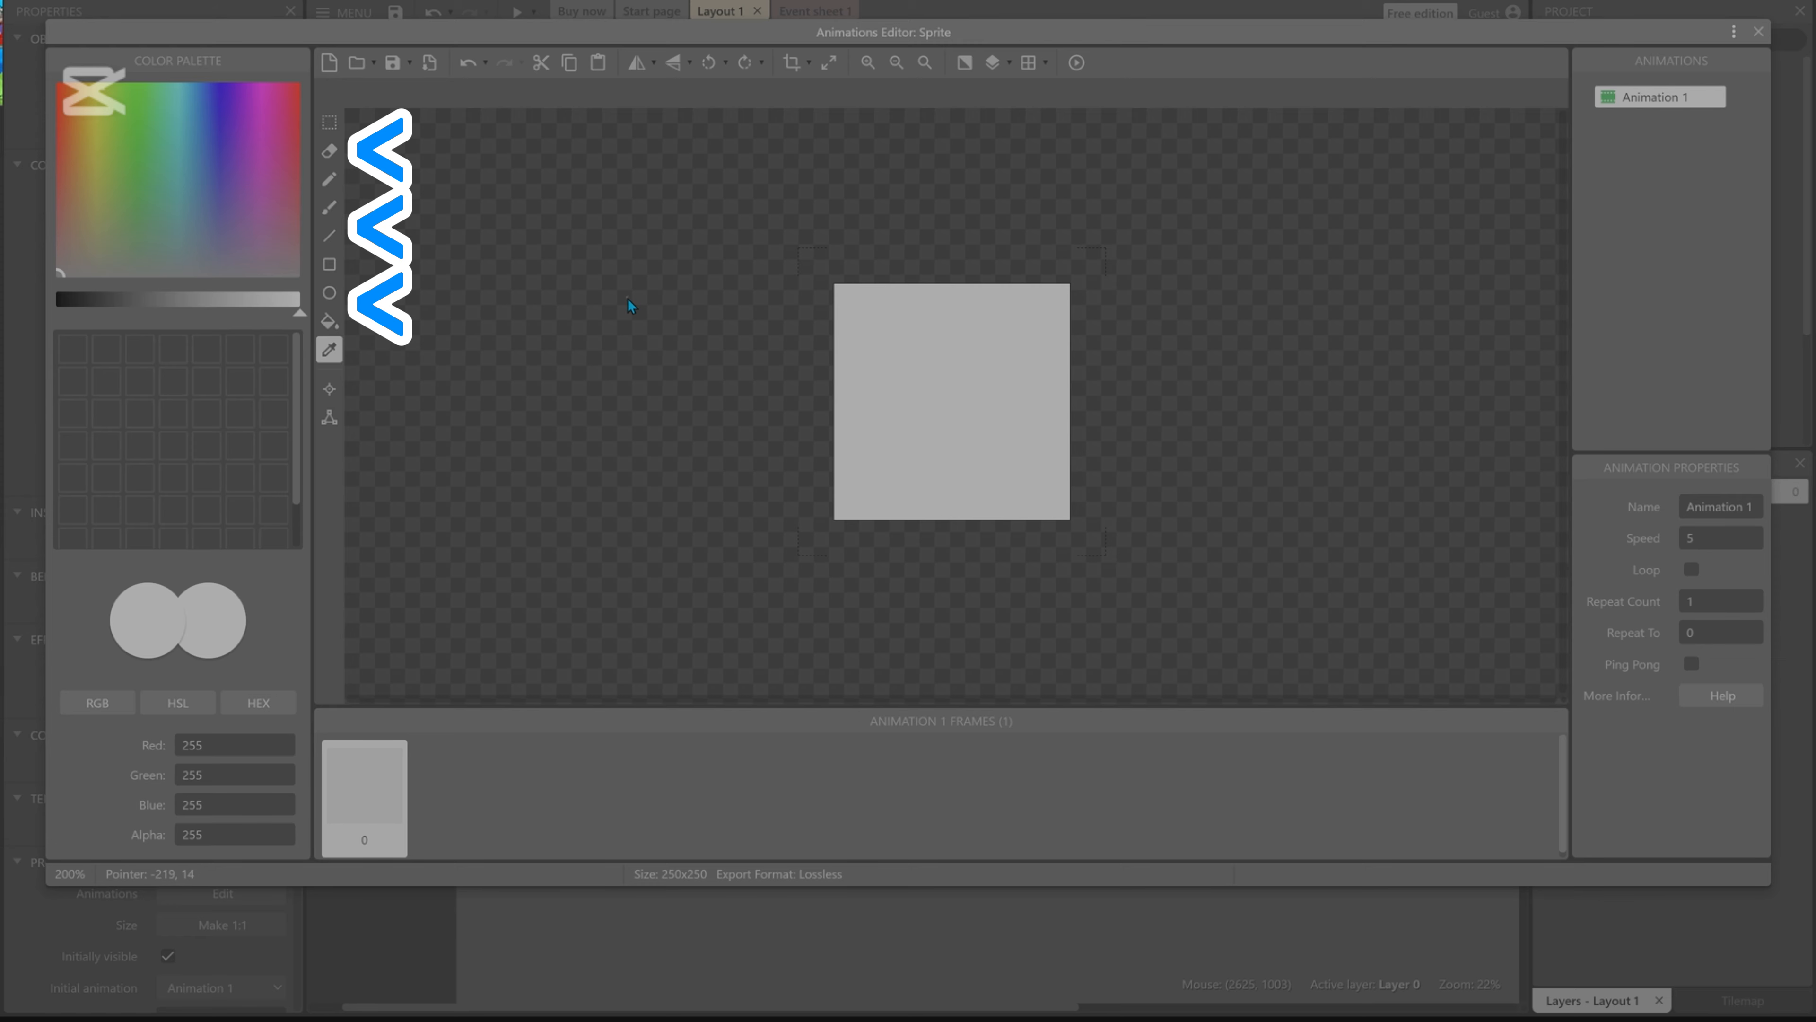
Erase the trial drawing from the whole sprite canvas, enlarging the eraser size to 500.
left_click(329, 151)
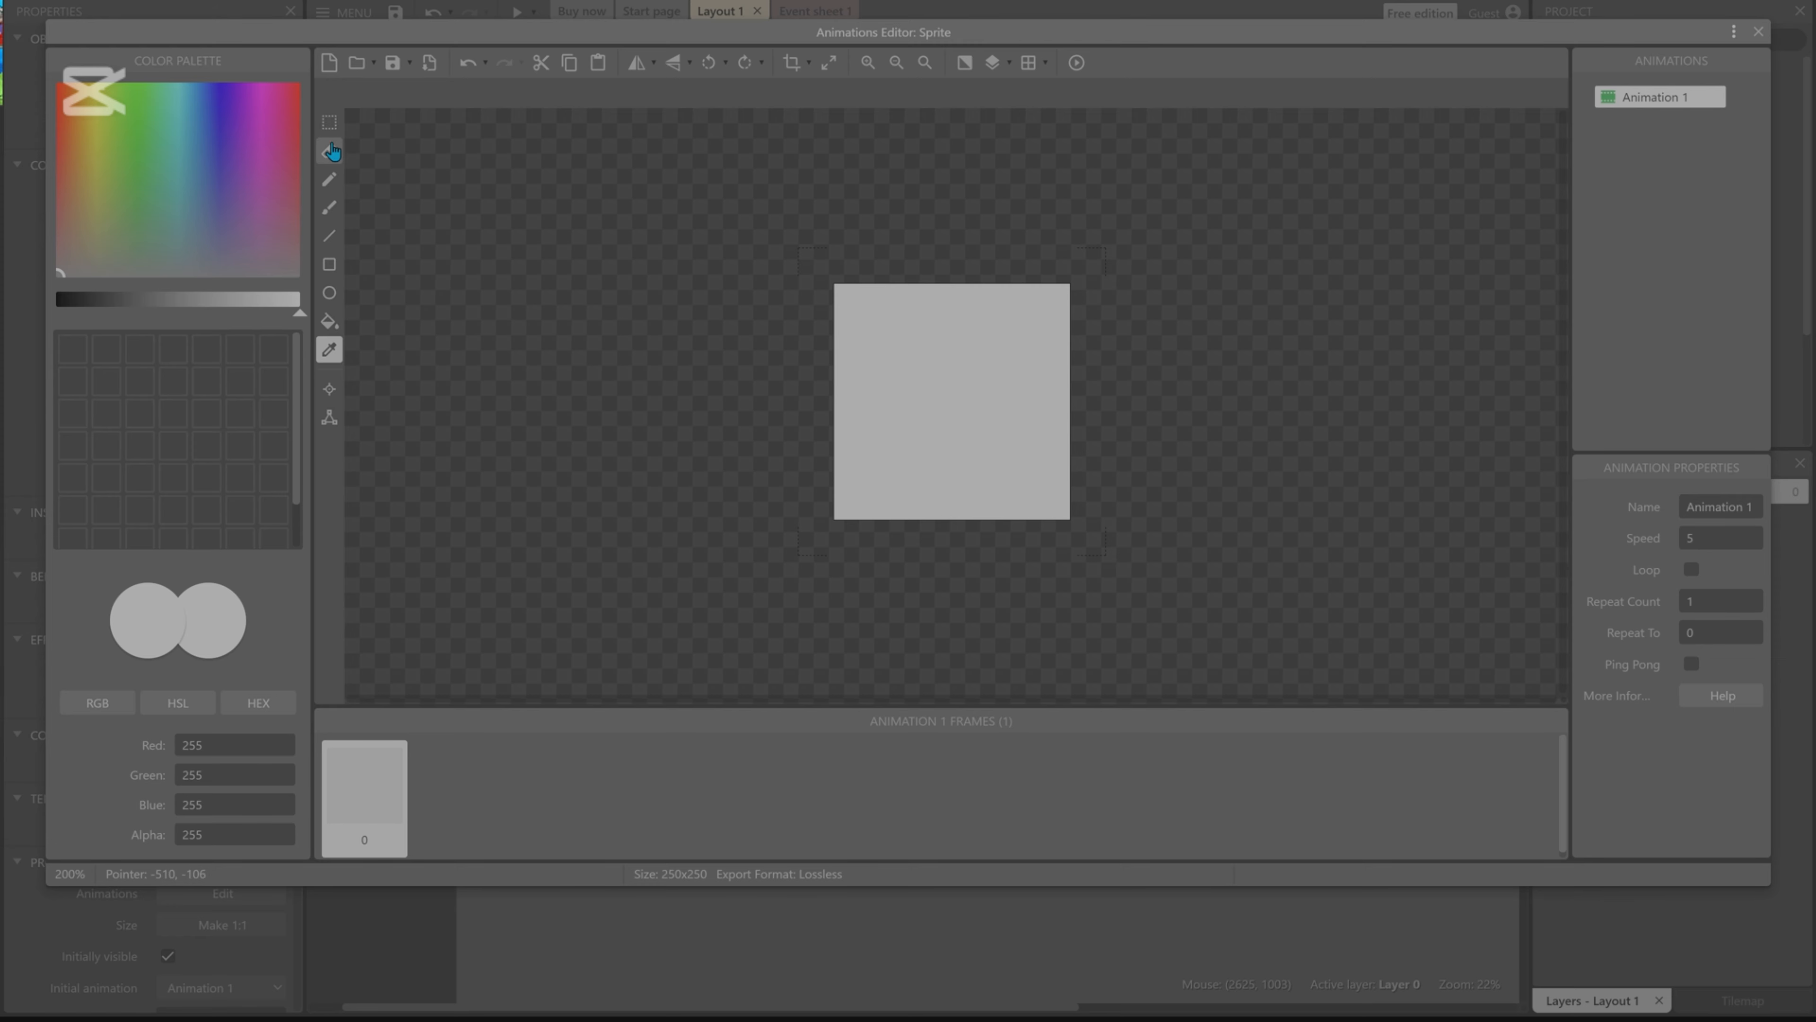
left_click_drag(835, 383, 987, 419)
left_click_drag(1200, 372, 737, 521)
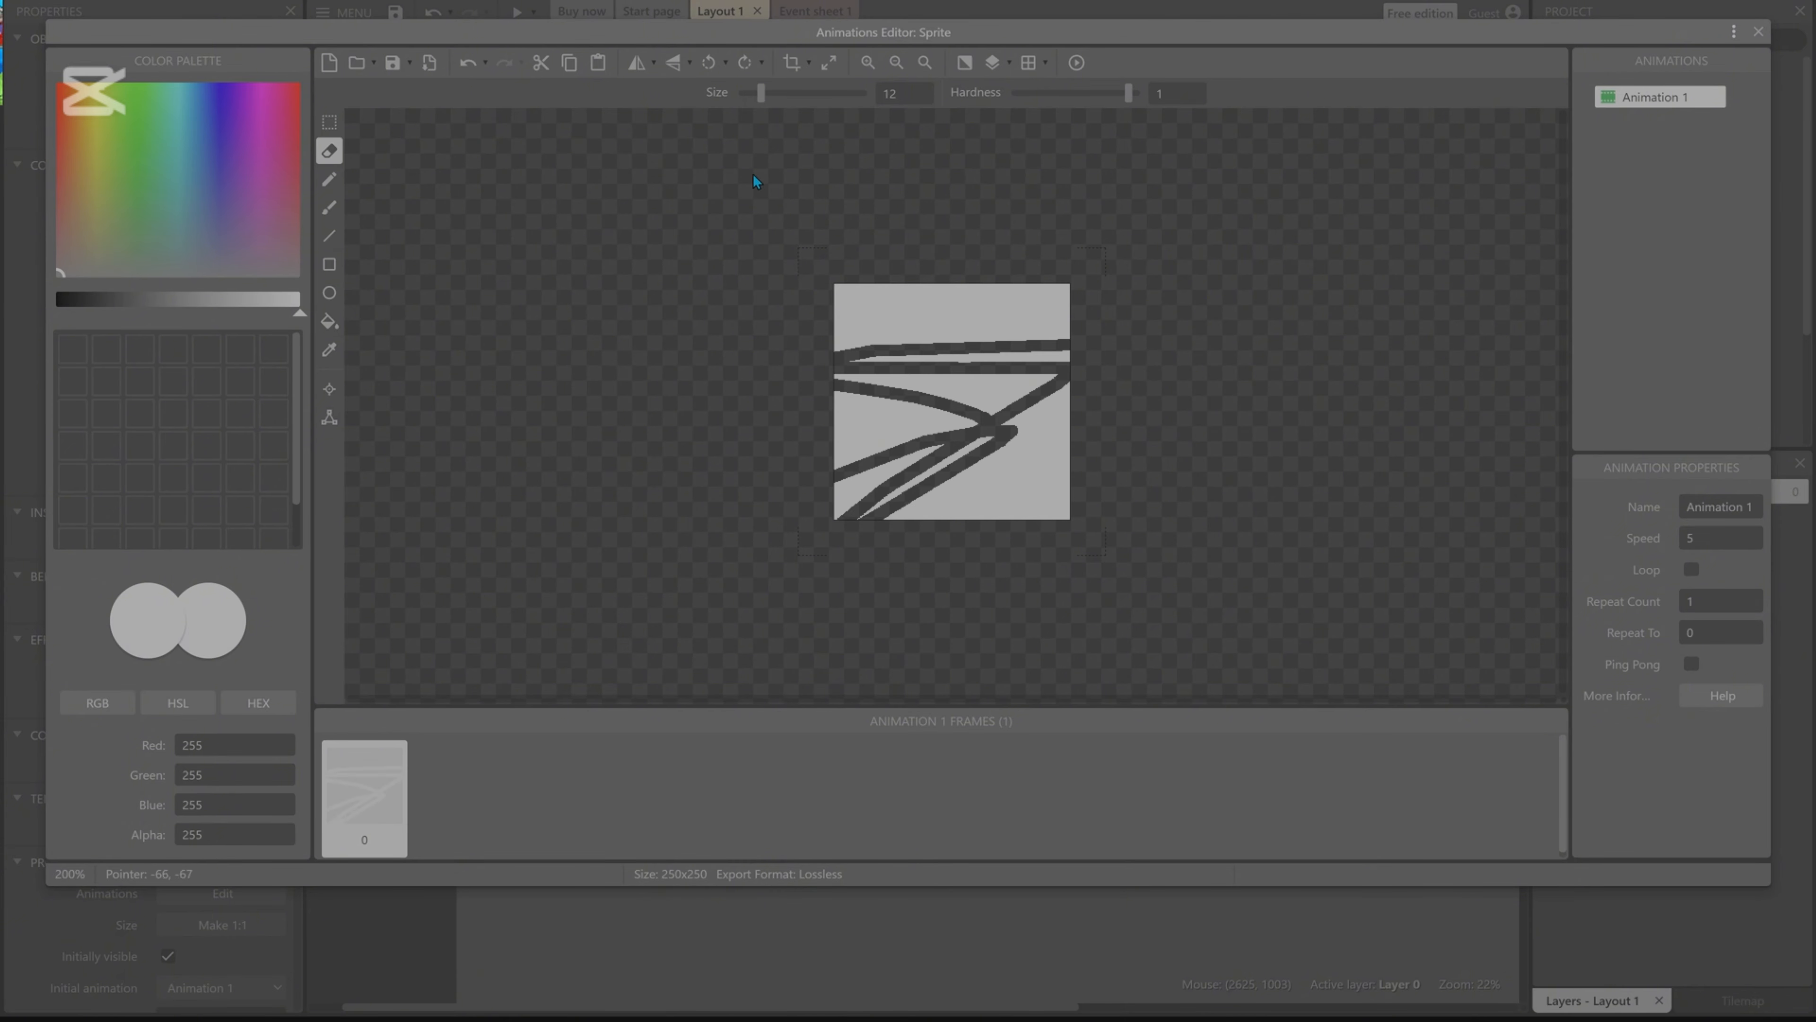
left_click_drag(761, 93, 930, 112)
left_click_drag(931, 250, 925, 417)
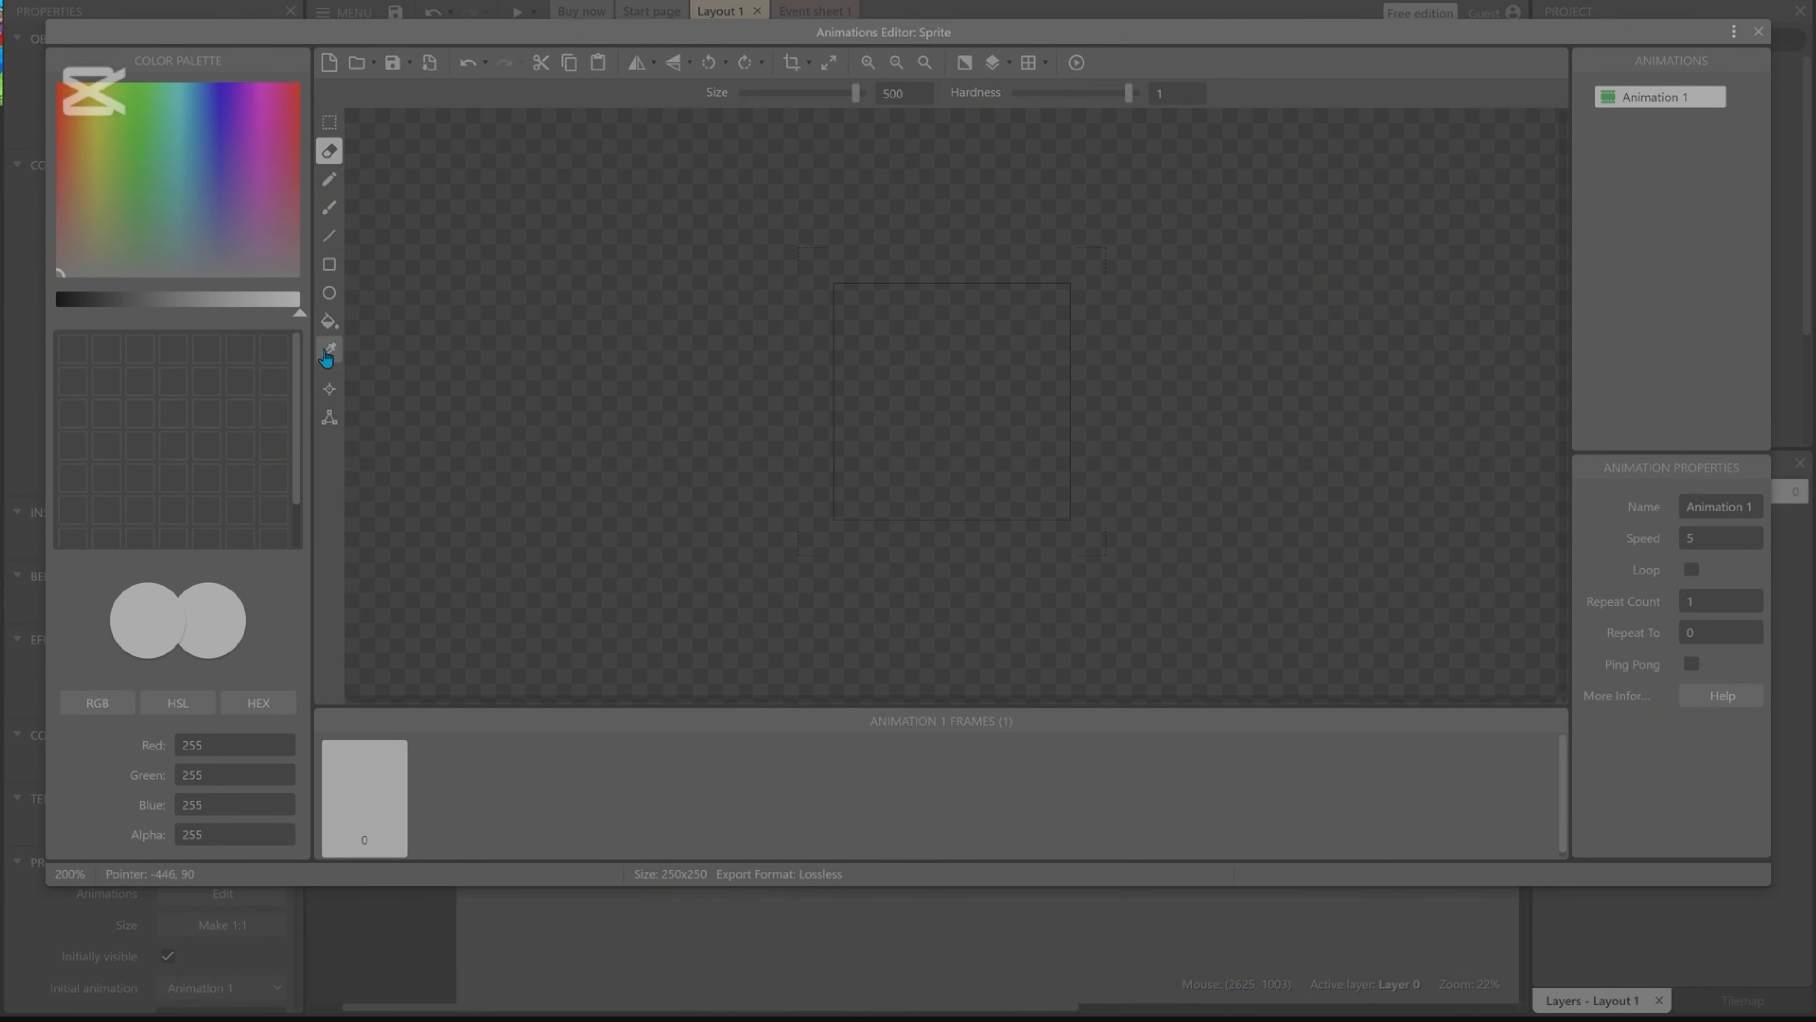
Draw a character with a smiling face and a rounded body using the Brush at size 12.
left_click(328, 211)
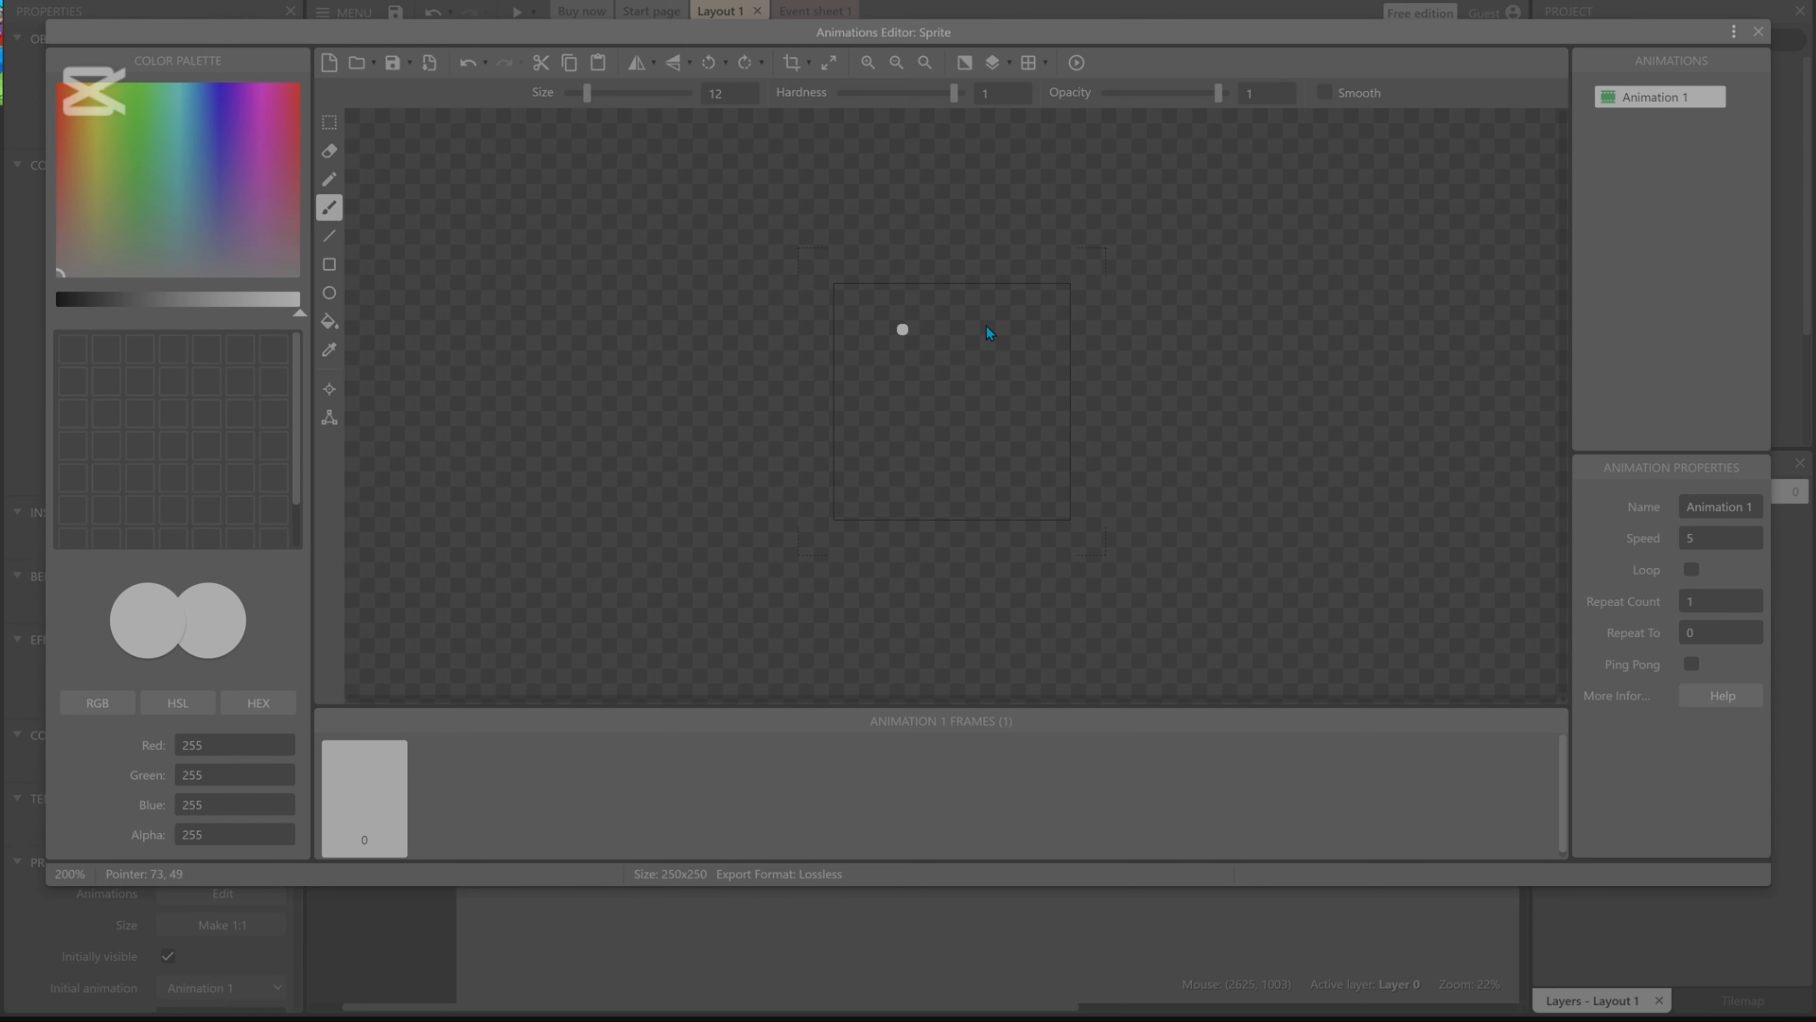
left_click_drag(219, 215, 228, 84)
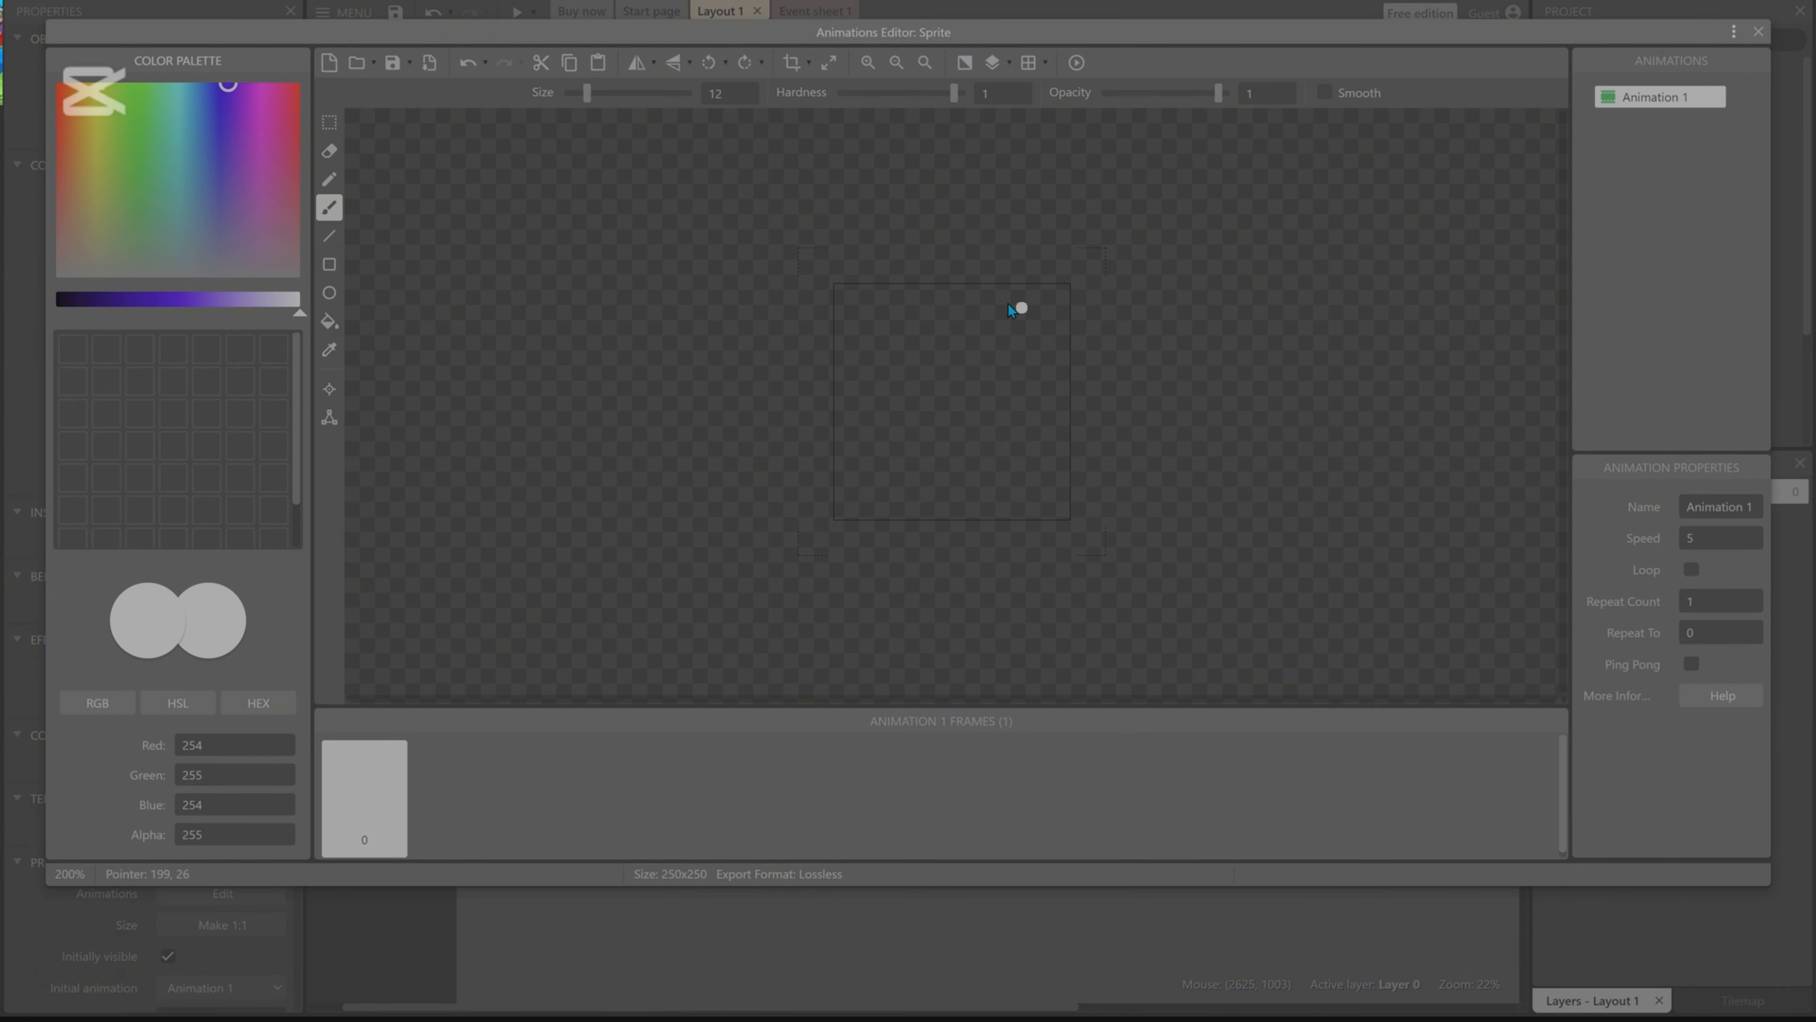
mouse_move(997, 301)
left_mouse_down()
mouse_move(977, 296)
mouse_move(933, 353)
mouse_move(994, 335)
left_mouse_up()
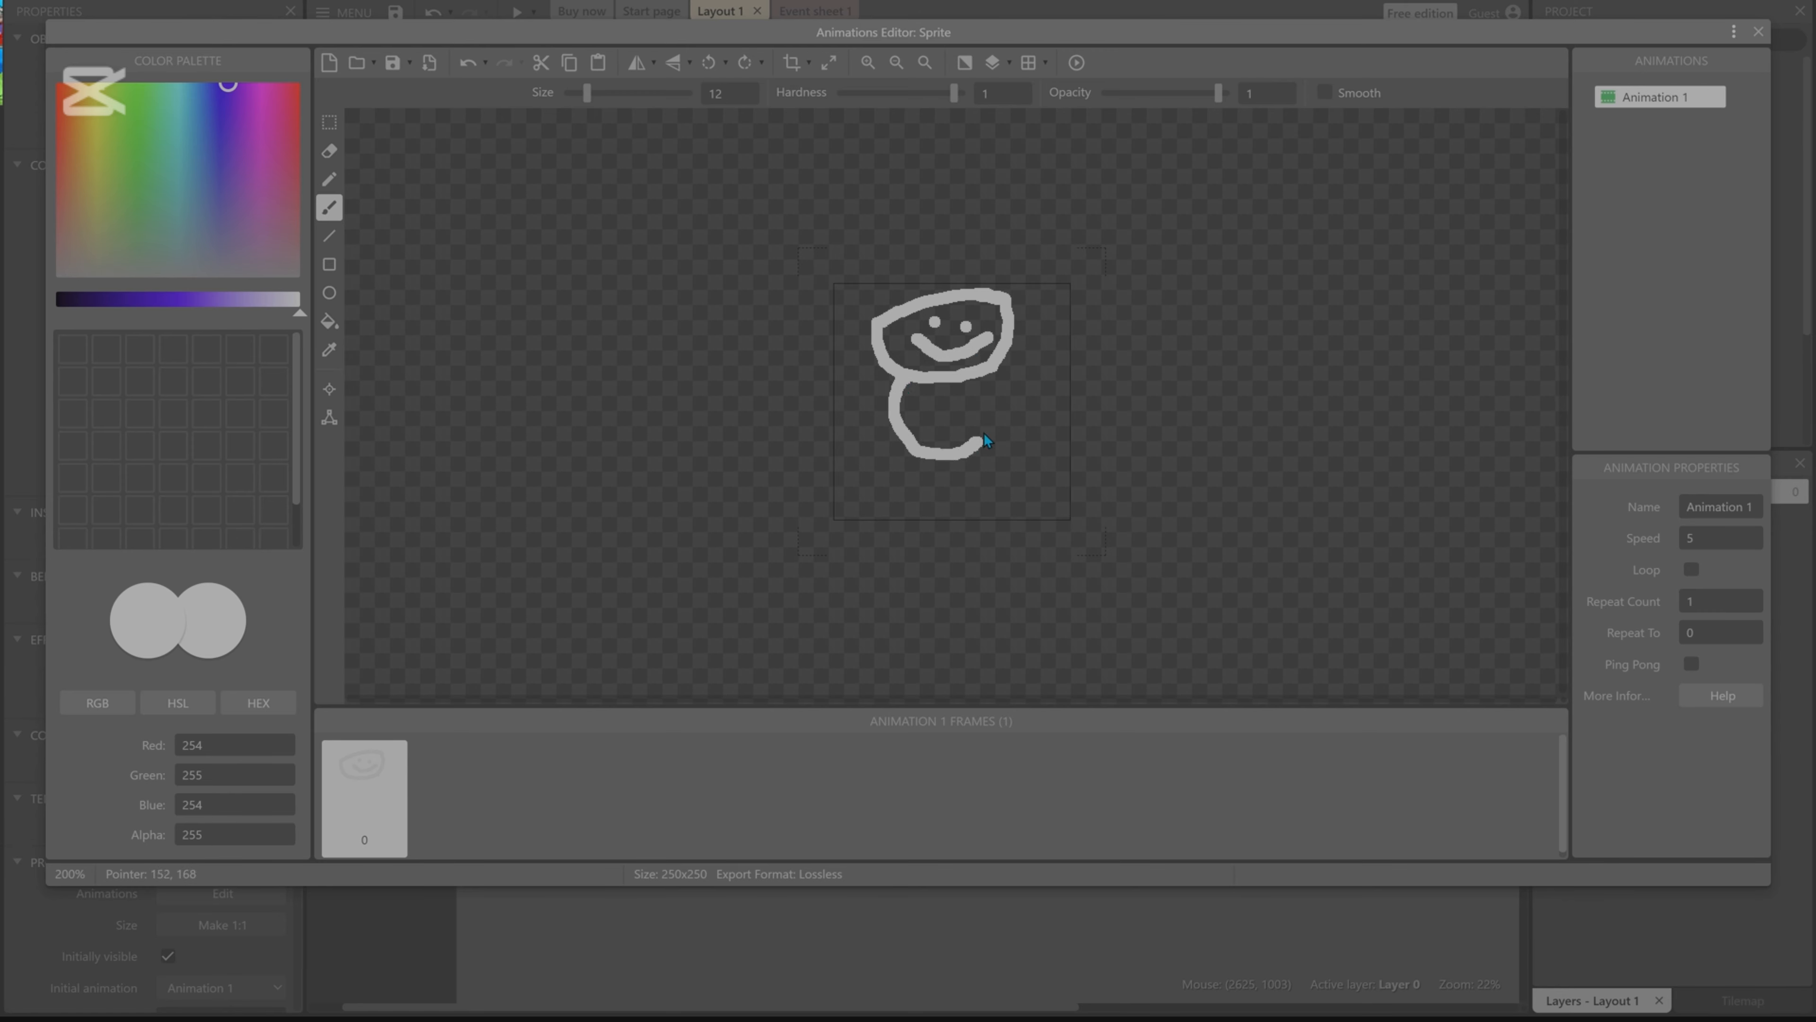
left_click_drag(998, 373, 989, 384)
Add a skateboard deck under the character and two wheels with a size 25 brush, and close the Animations Editor.
left_click_drag(885, 459, 859, 457)
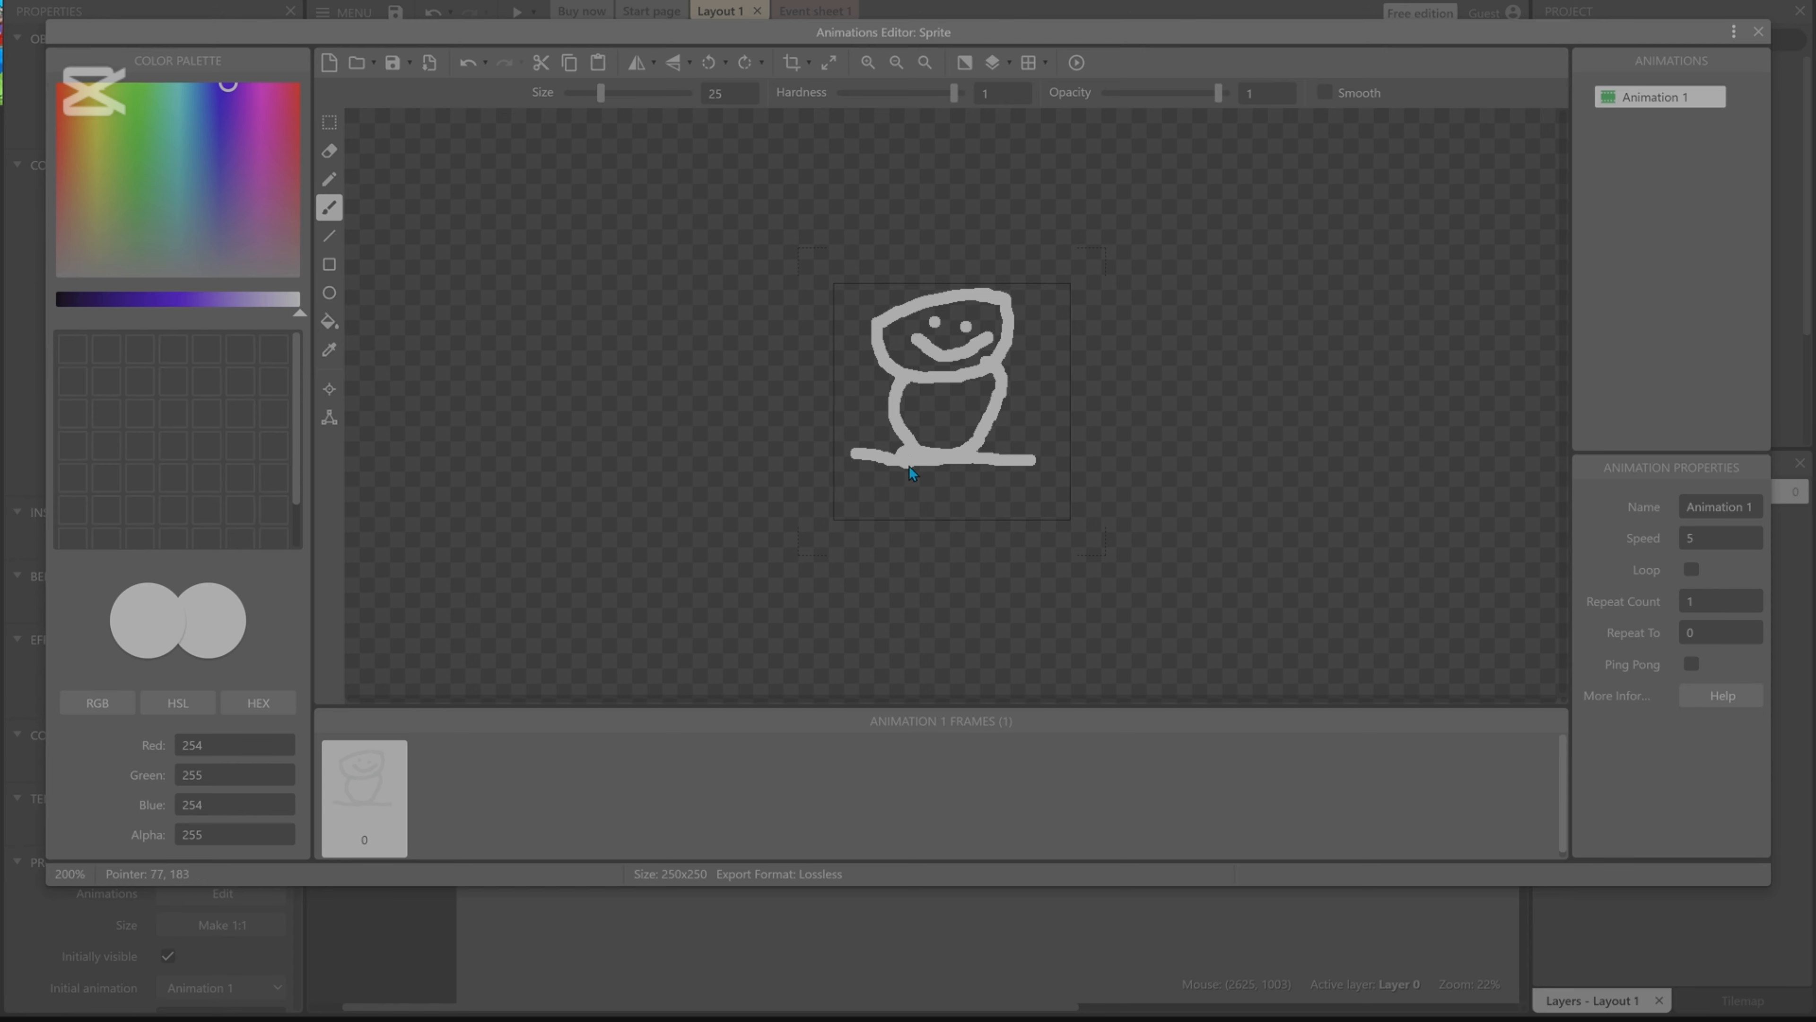
left_click_drag(873, 483, 871, 475)
left_click_drag(1011, 471, 1016, 475)
left_click_drag(602, 95, 525, 107)
left_click(1758, 32)
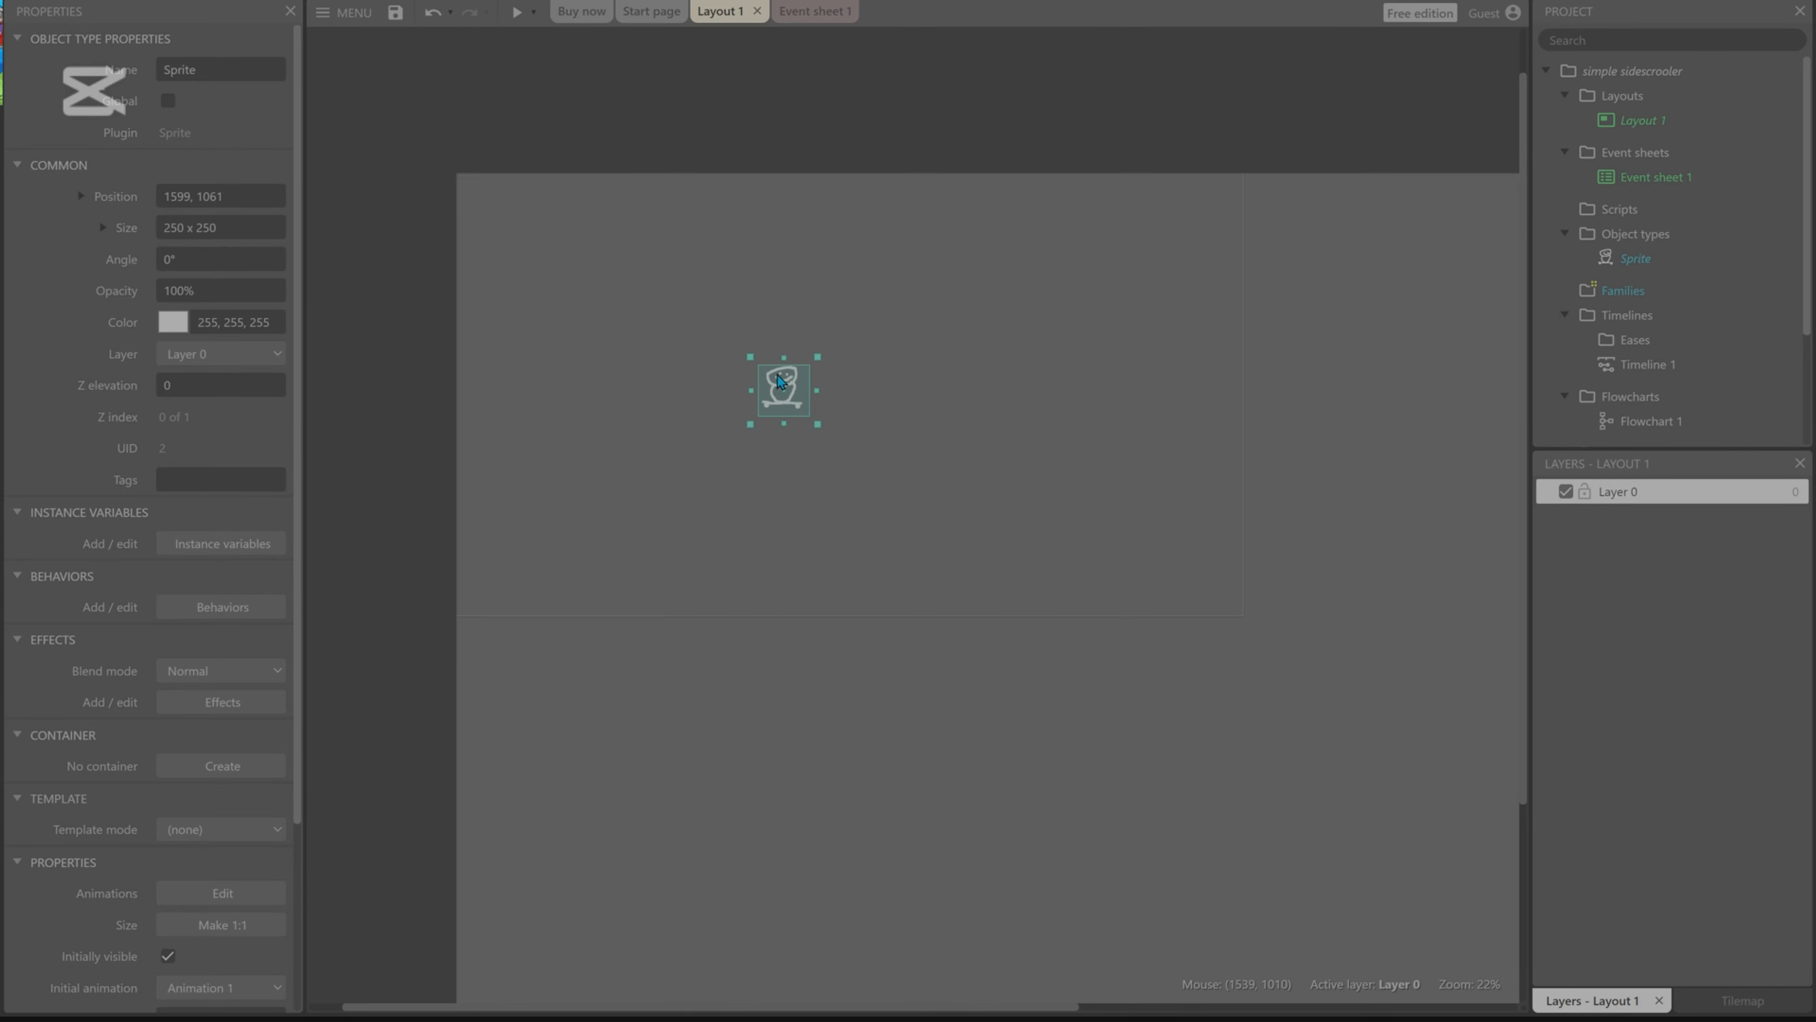
Try resizing the character sprite vertically in the layout and undo each resize.
left_click(1007, 379)
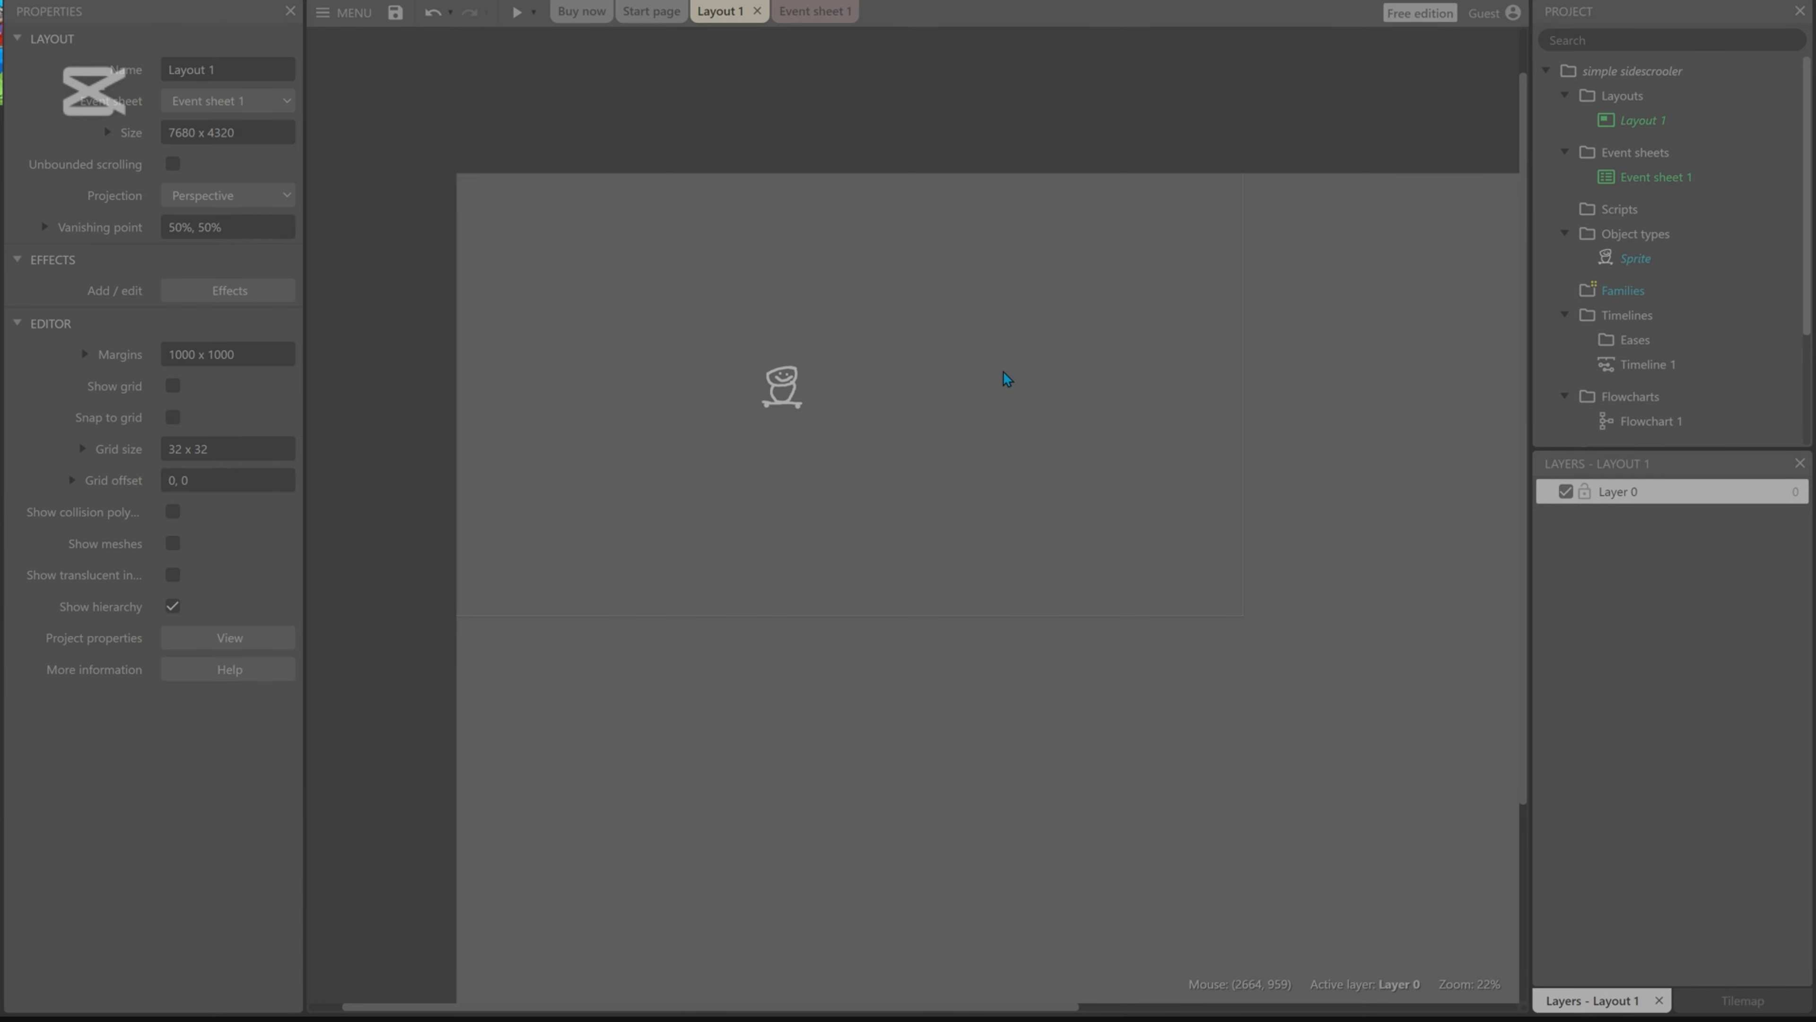
left_click(786, 393)
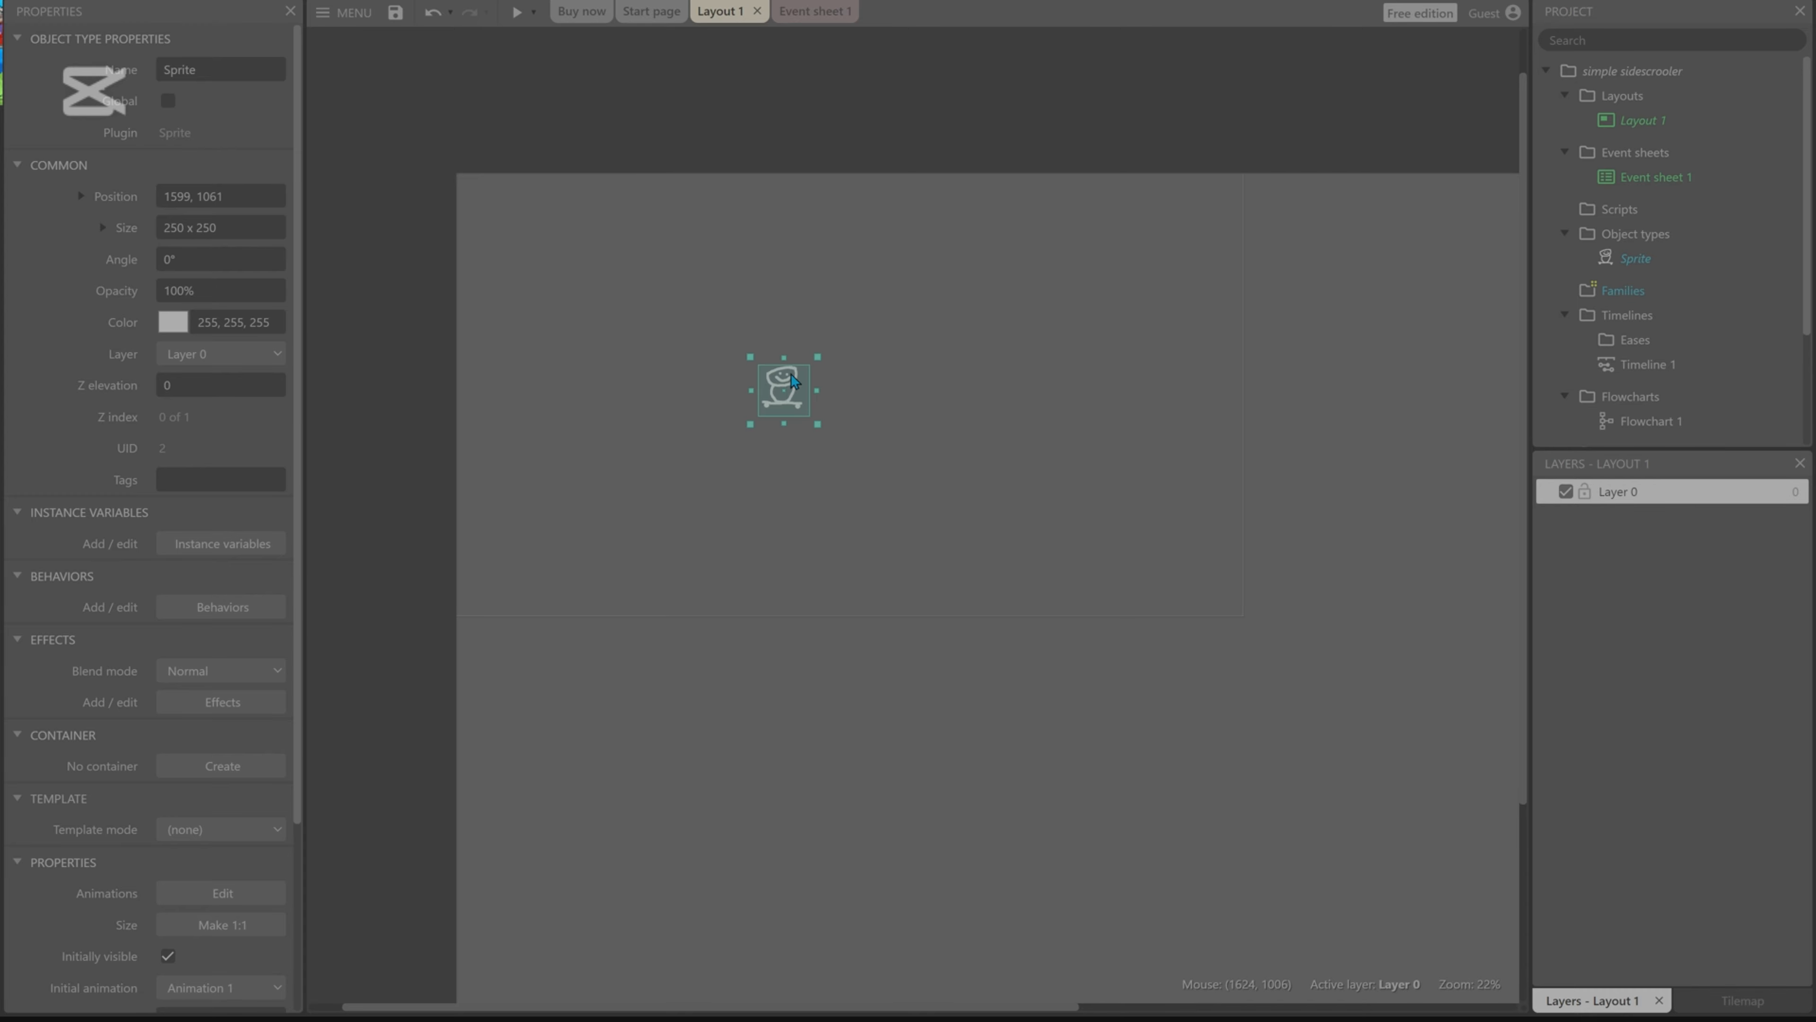
mouse_move(784, 358)
left_mouse_down()
mouse_move(787, 275)
mouse_move(790, 350)
left_mouse_up()
key("ctrl+z")
left_click_drag(784, 437, 786, 542)
key("ctrl+z")
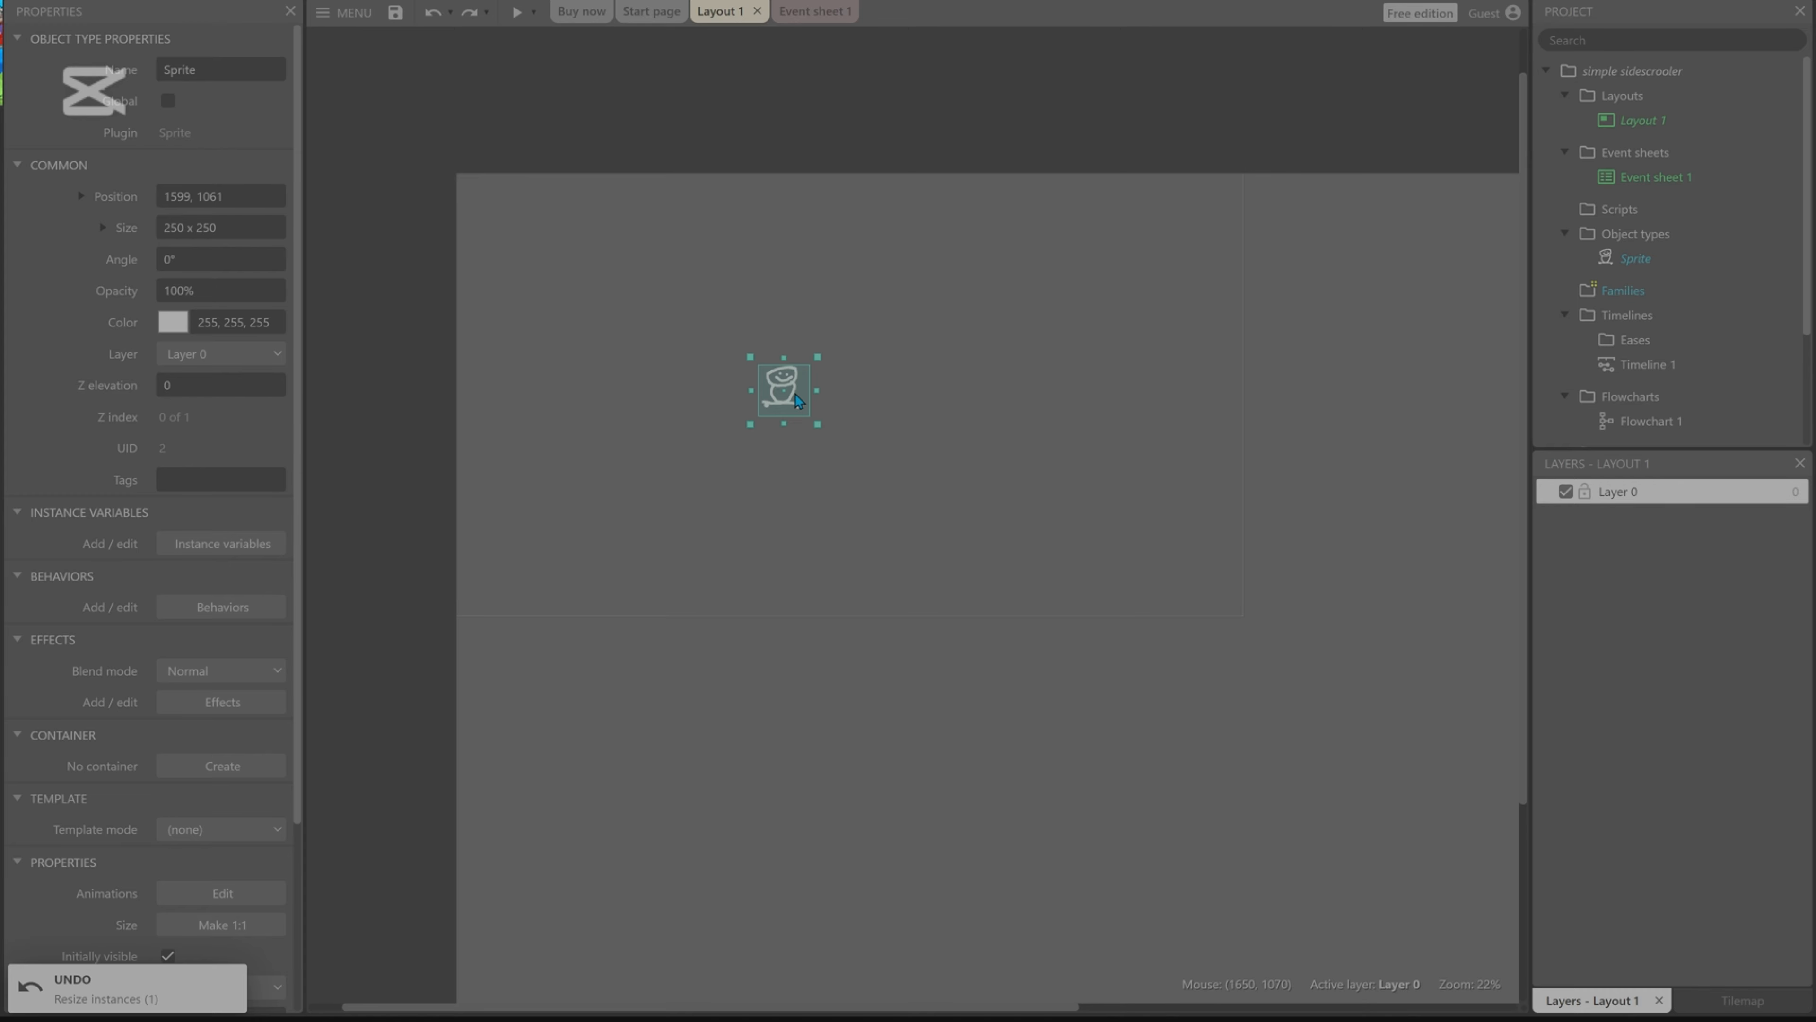
Move the character sprite to about (234, 1977) in the viewport's lower-left corner and reopen its animation for editing.
left_click_drag(784, 396, 502, 584)
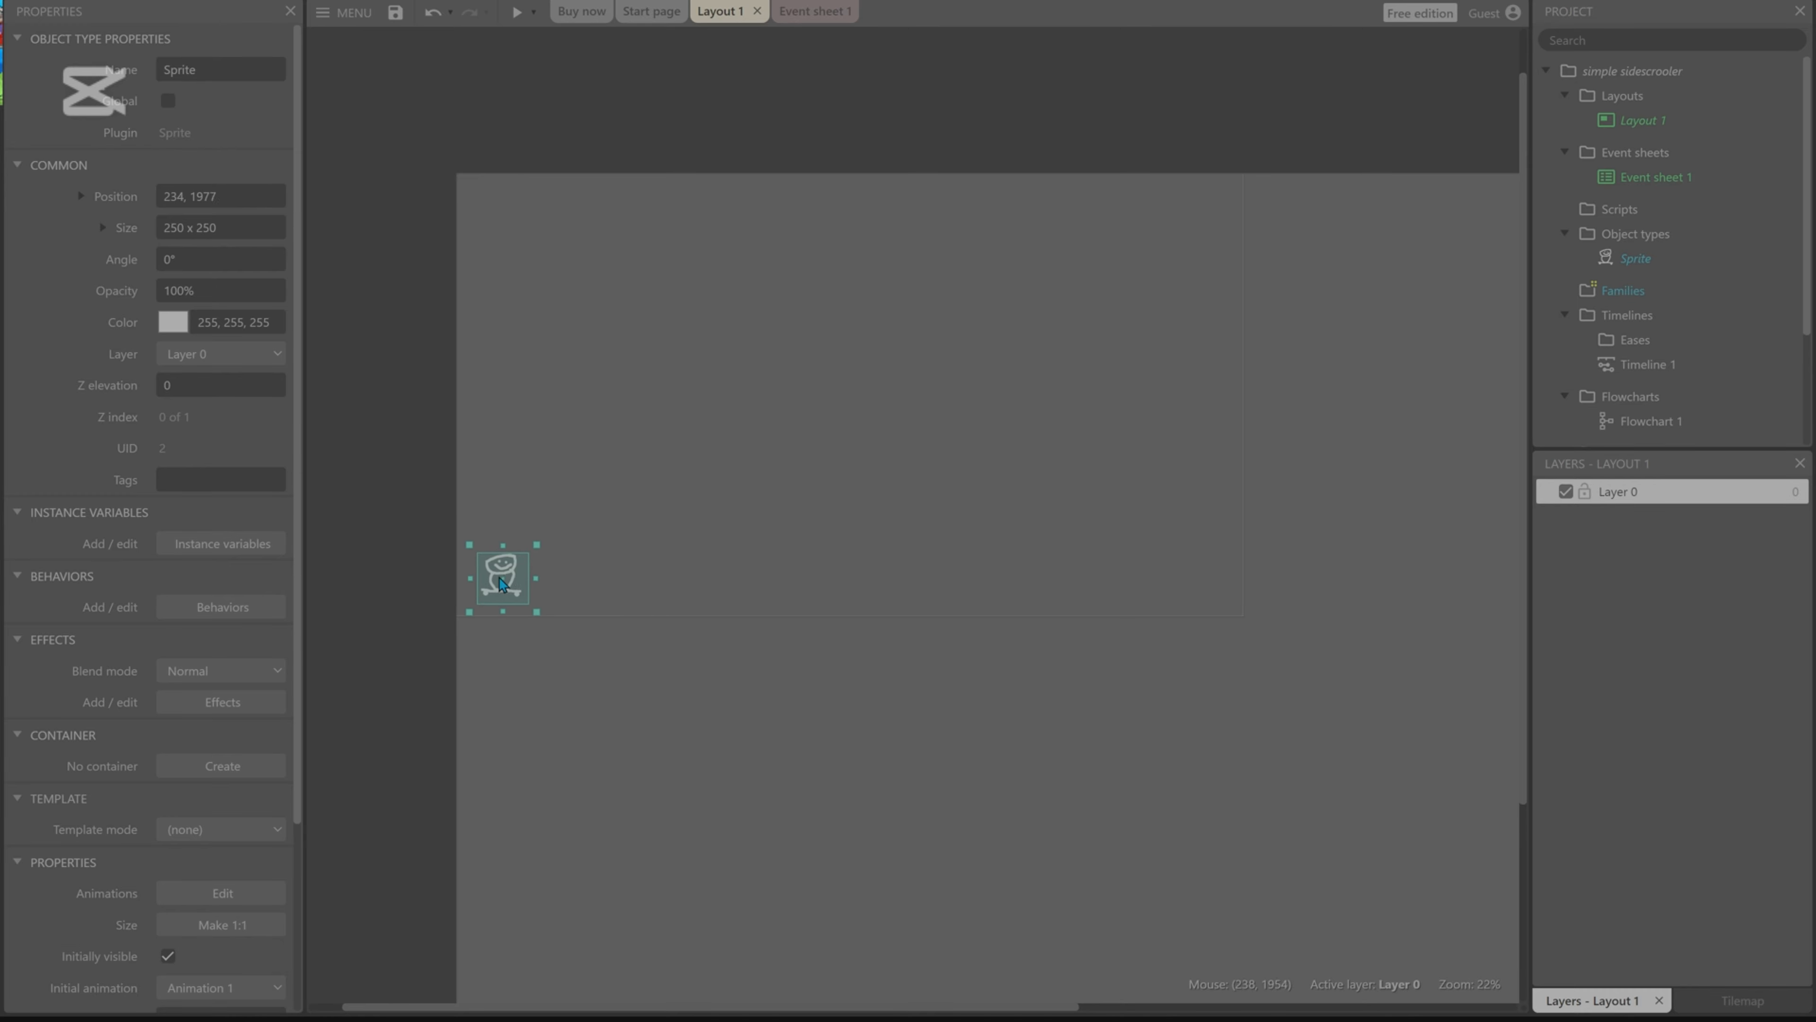
double_click(489, 585)
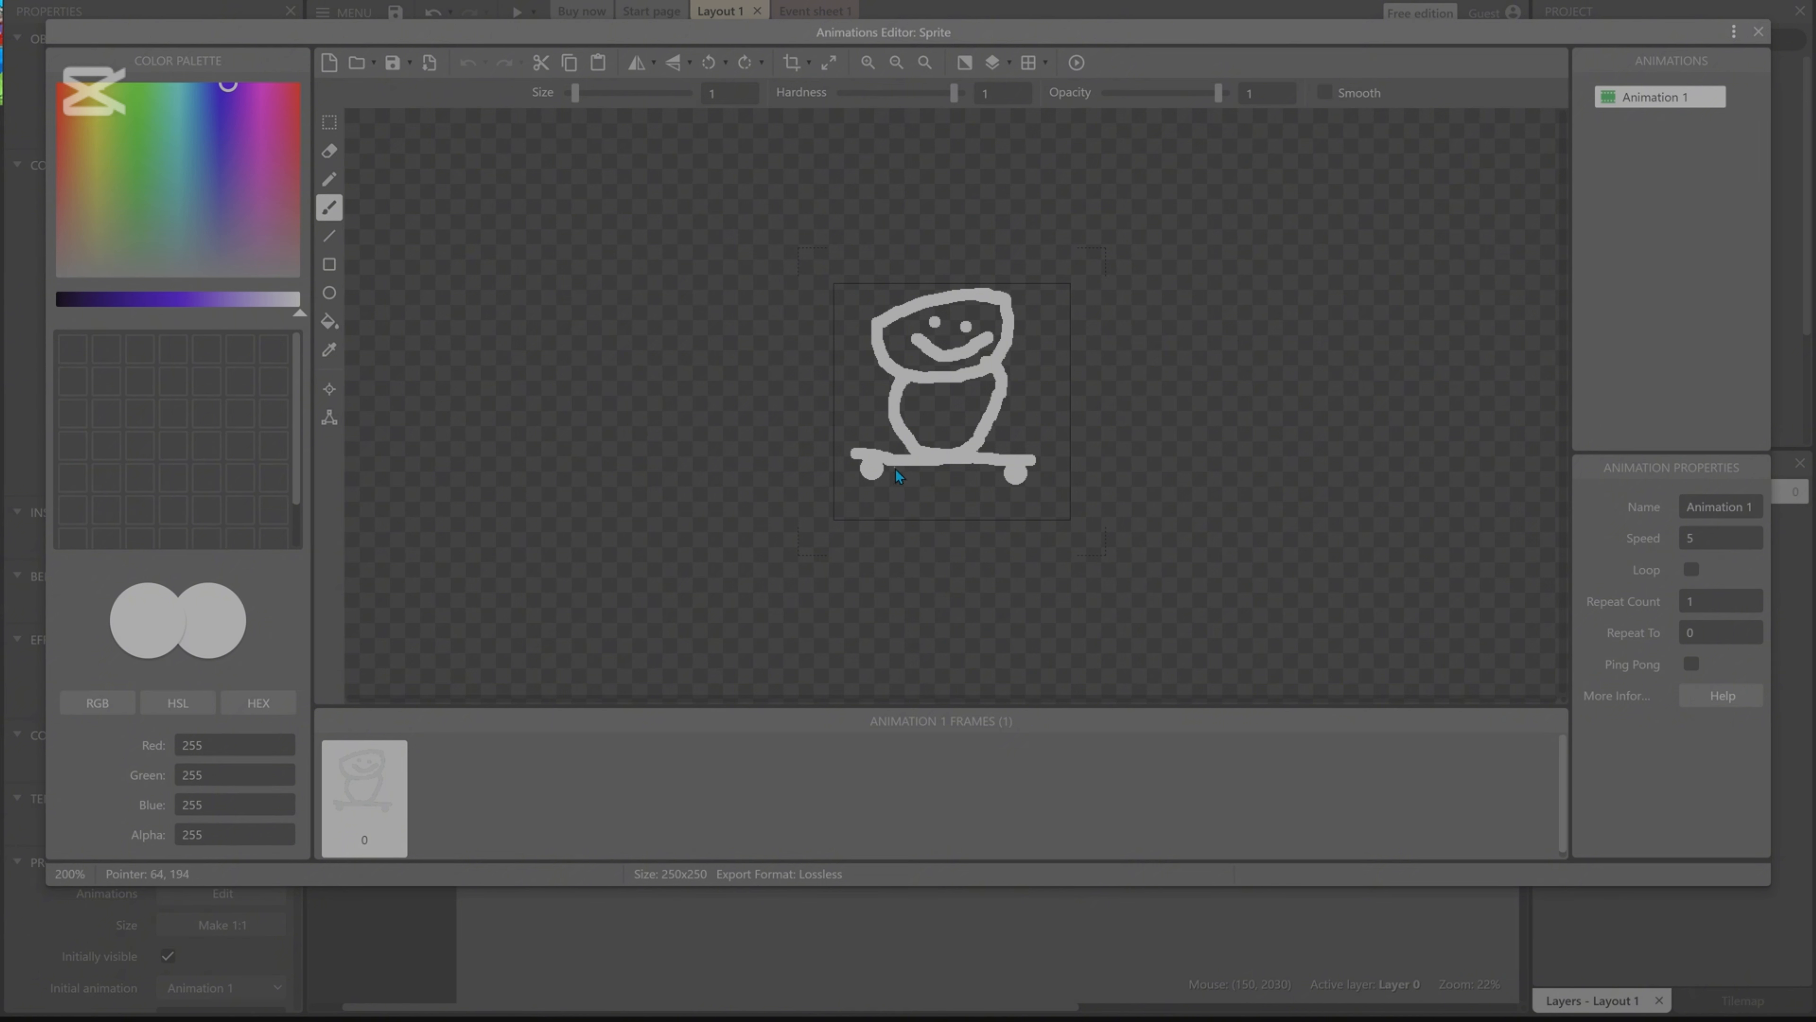
Crop the transparent margins from the character sprite's image and close the Animations Editor.
left_click(1758, 32)
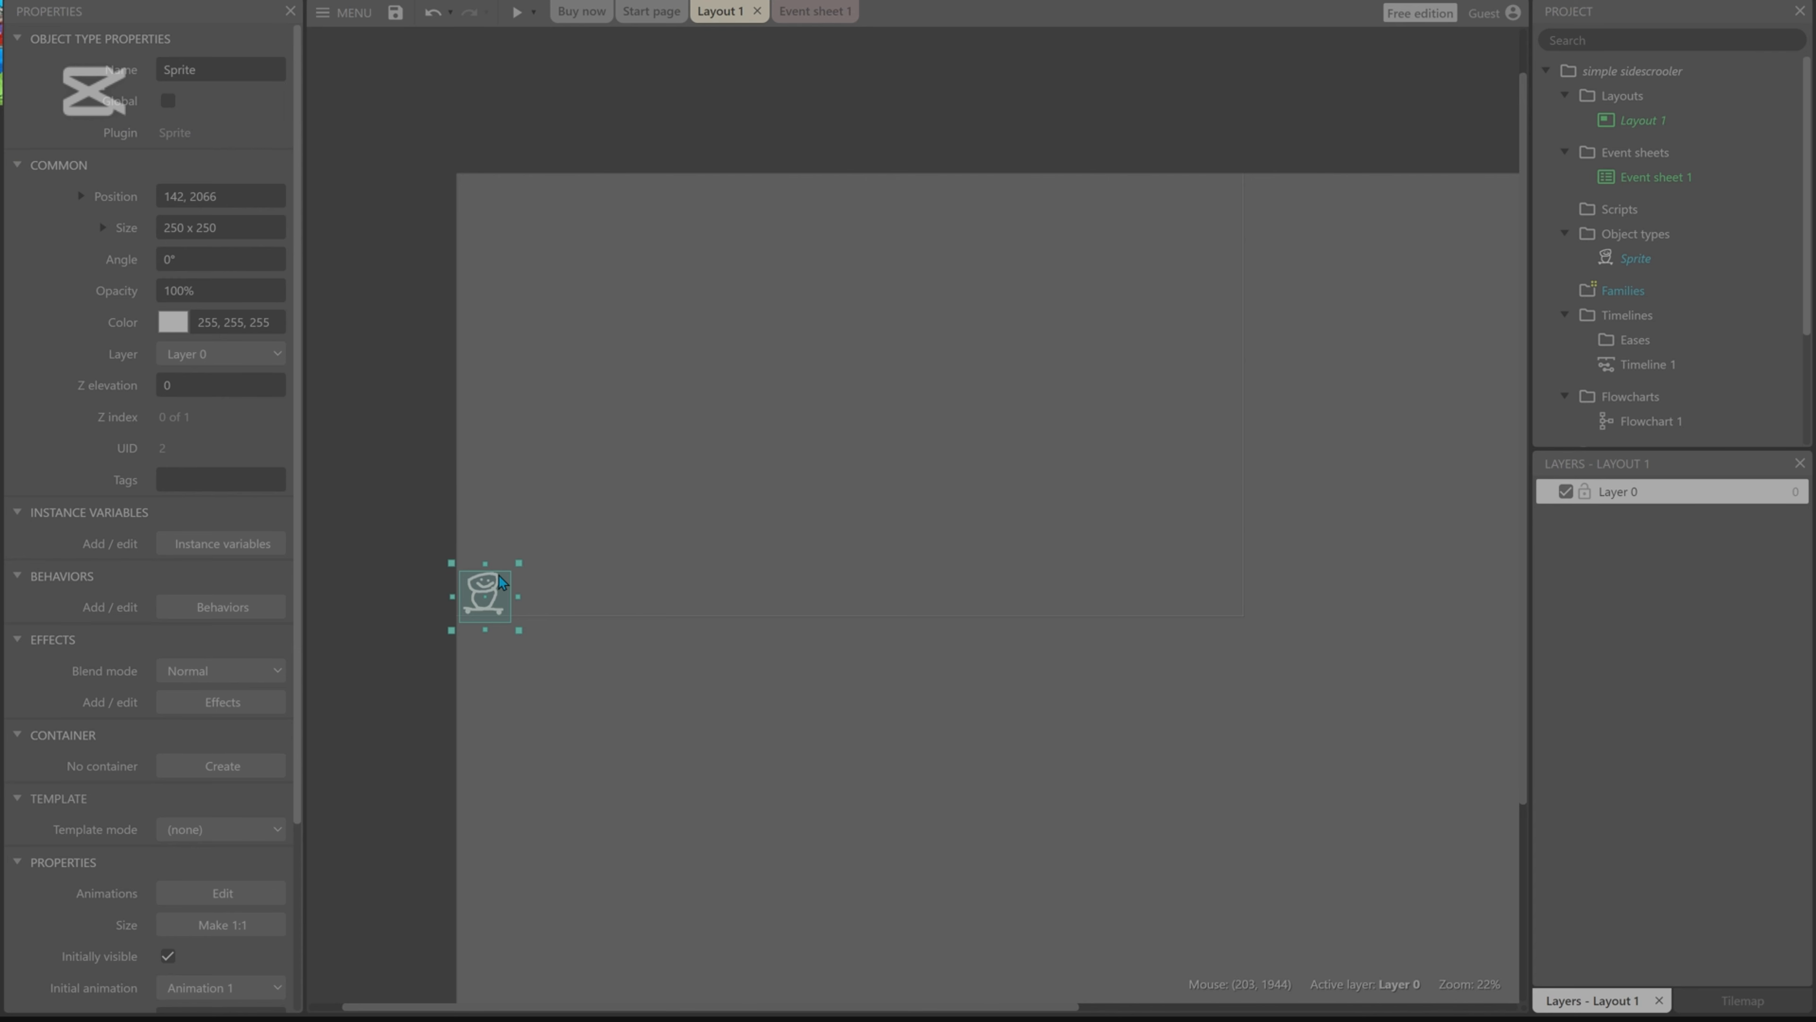
double_click(499, 588)
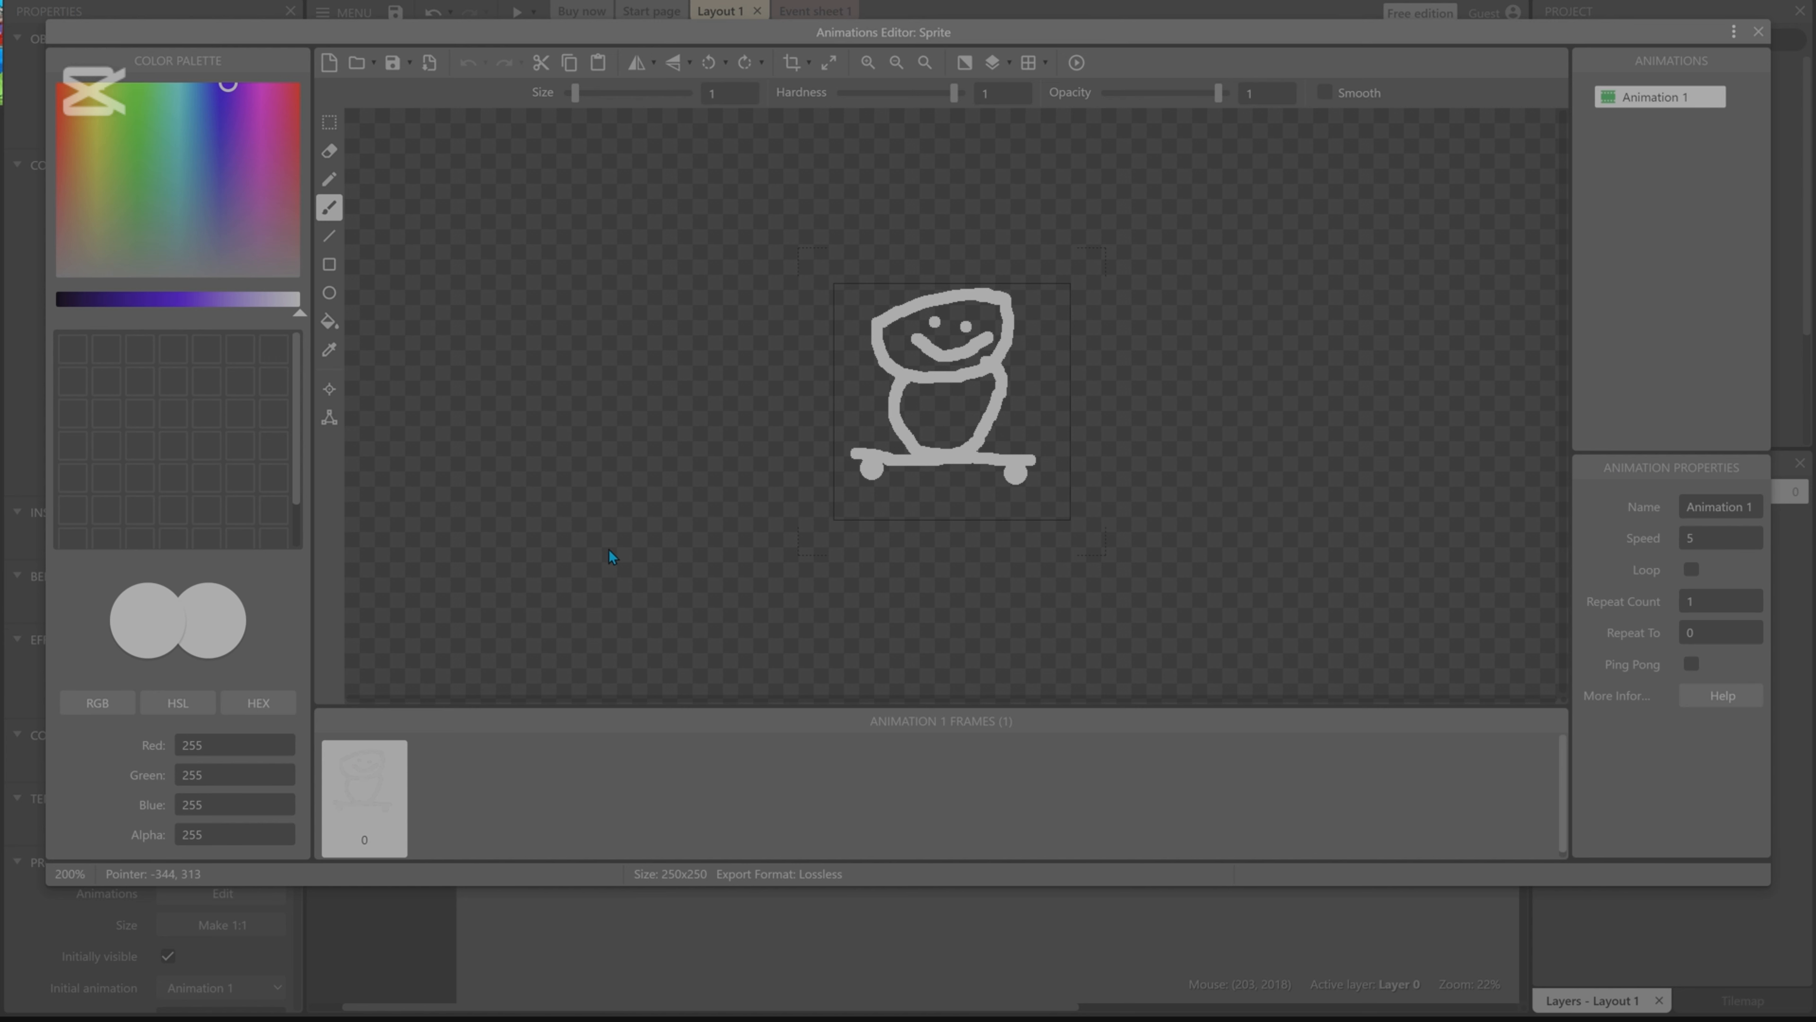
left_click(790, 65)
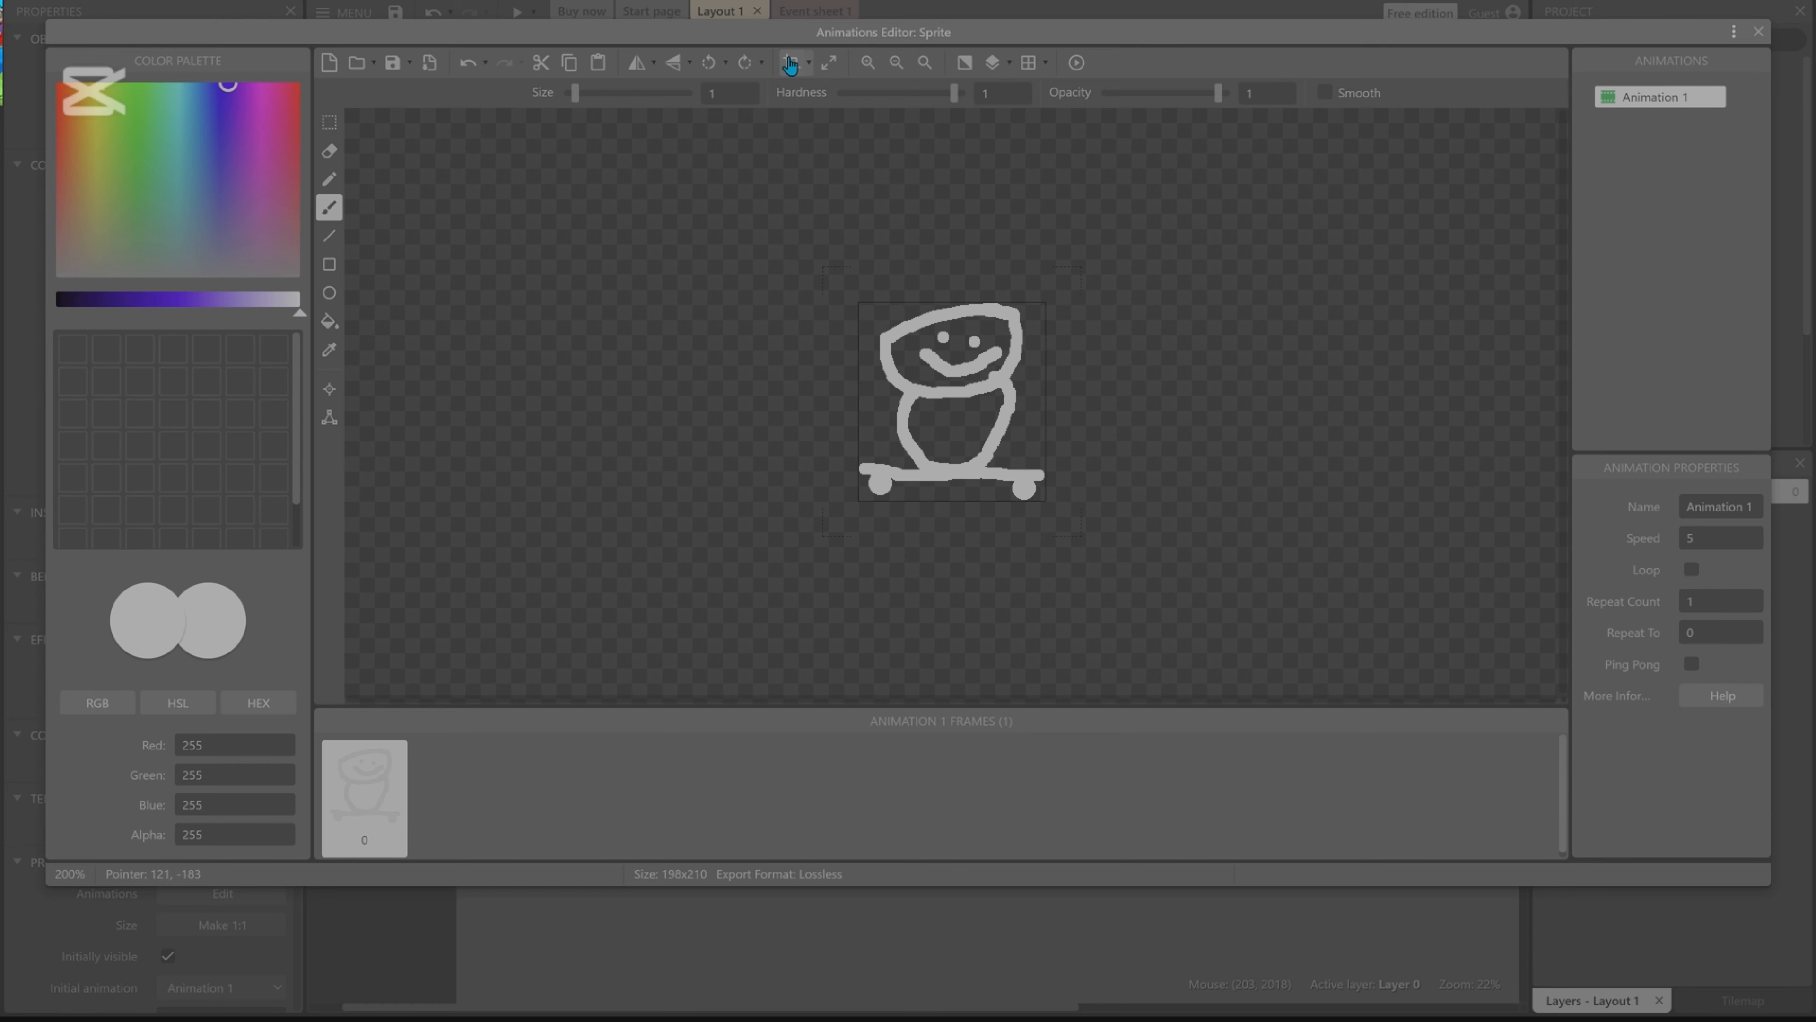
left_click(1758, 32)
Move the character sprite to about (110, 2084) against the layout's left edge.
left_click_drag(480, 592, 474, 588)
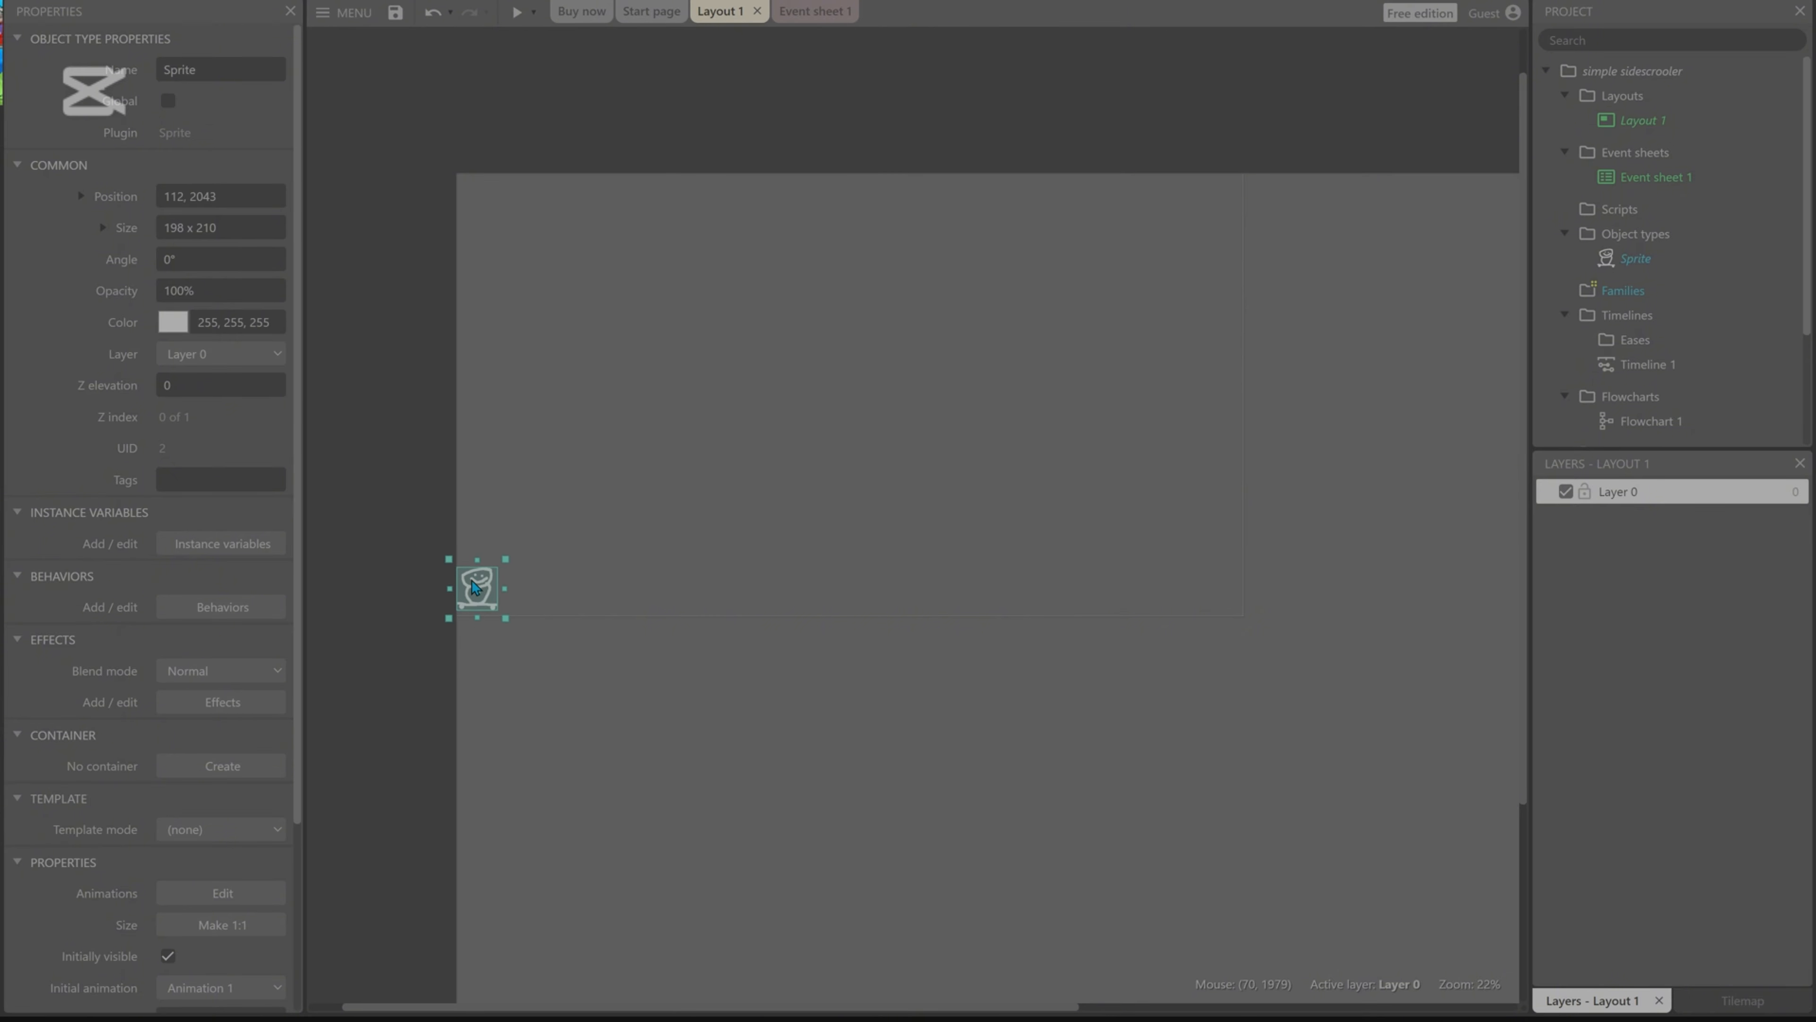
left_click(712, 587)
left_click_drag(482, 592, 482, 601)
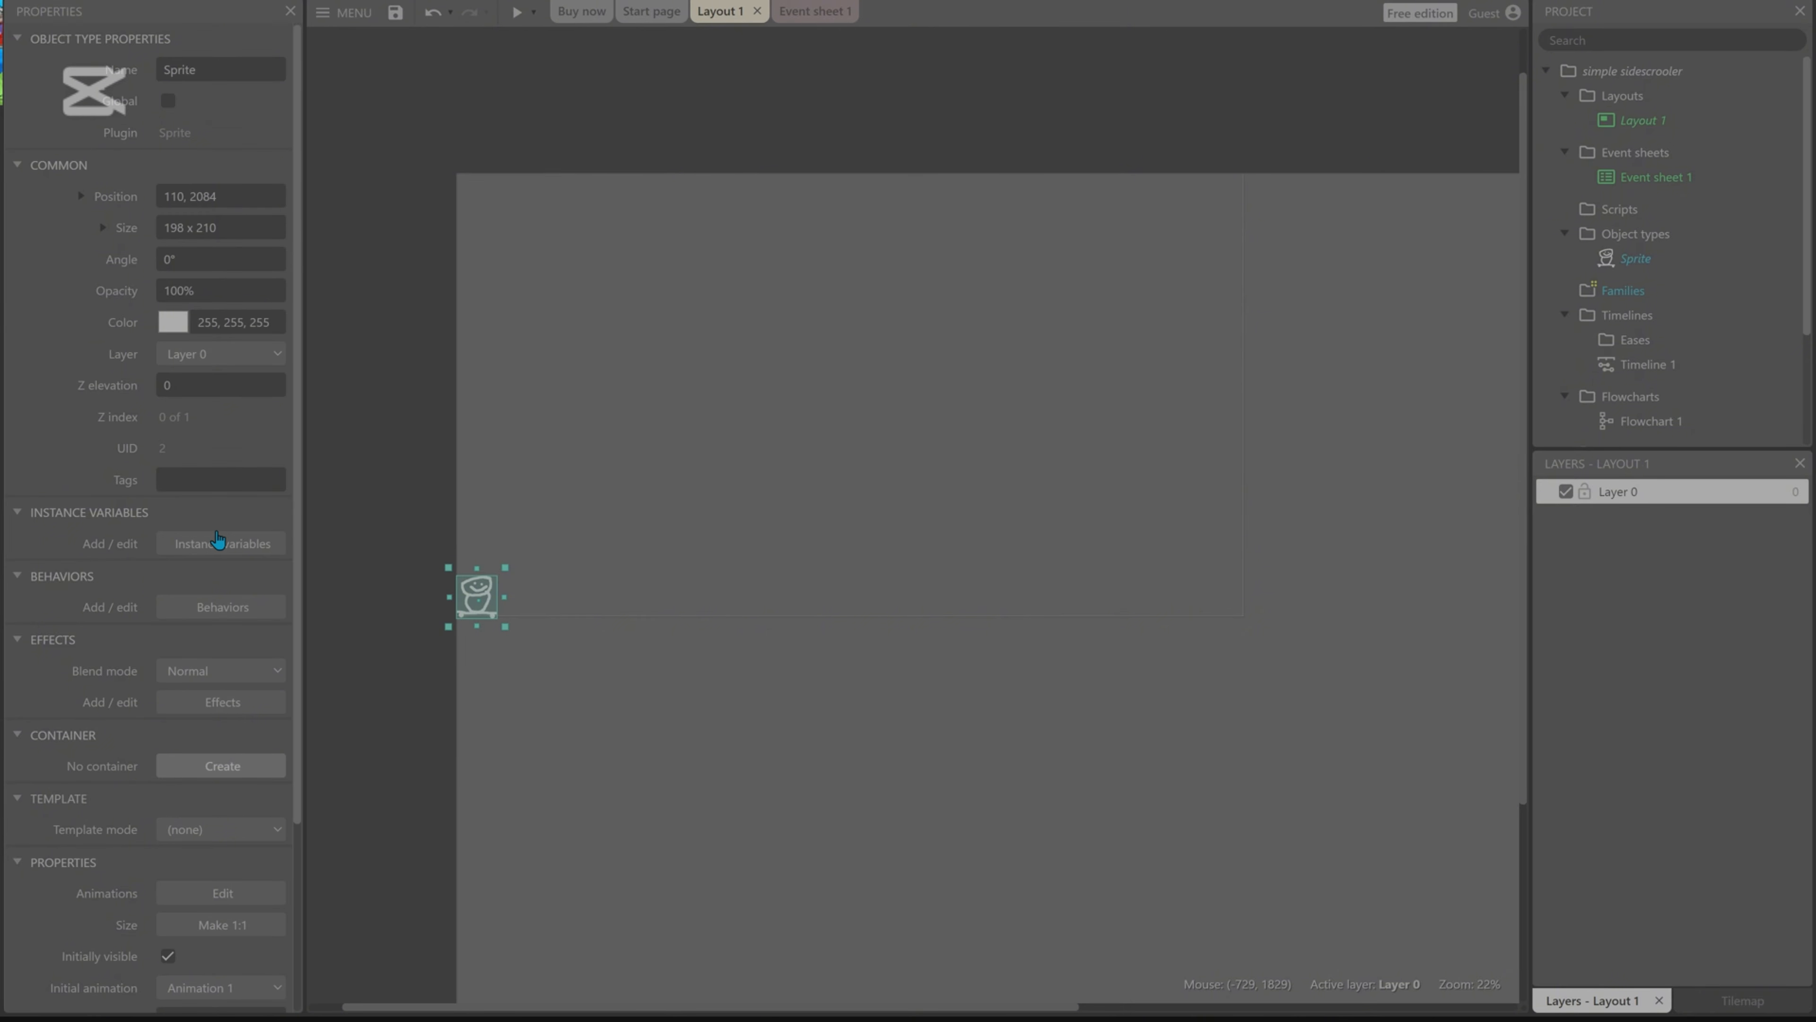
Add the Platform movement behavior to the character sprite.
left_click(17, 577)
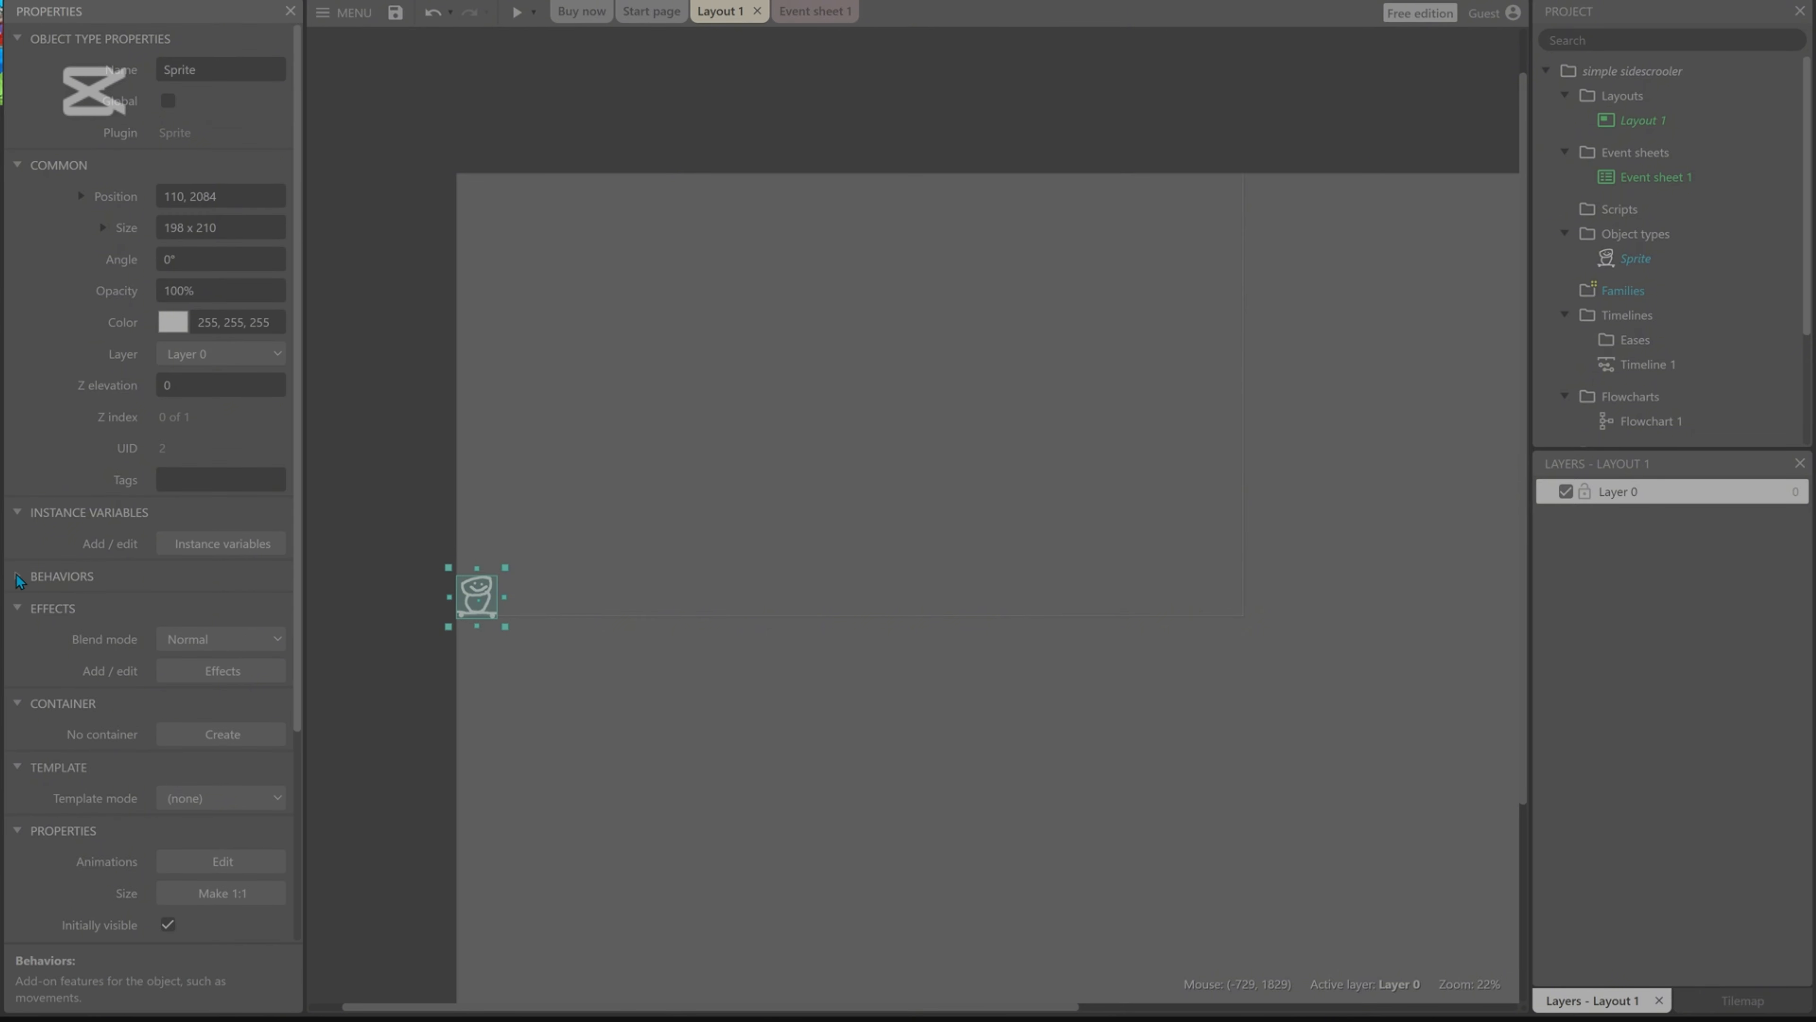
left_click(17, 576)
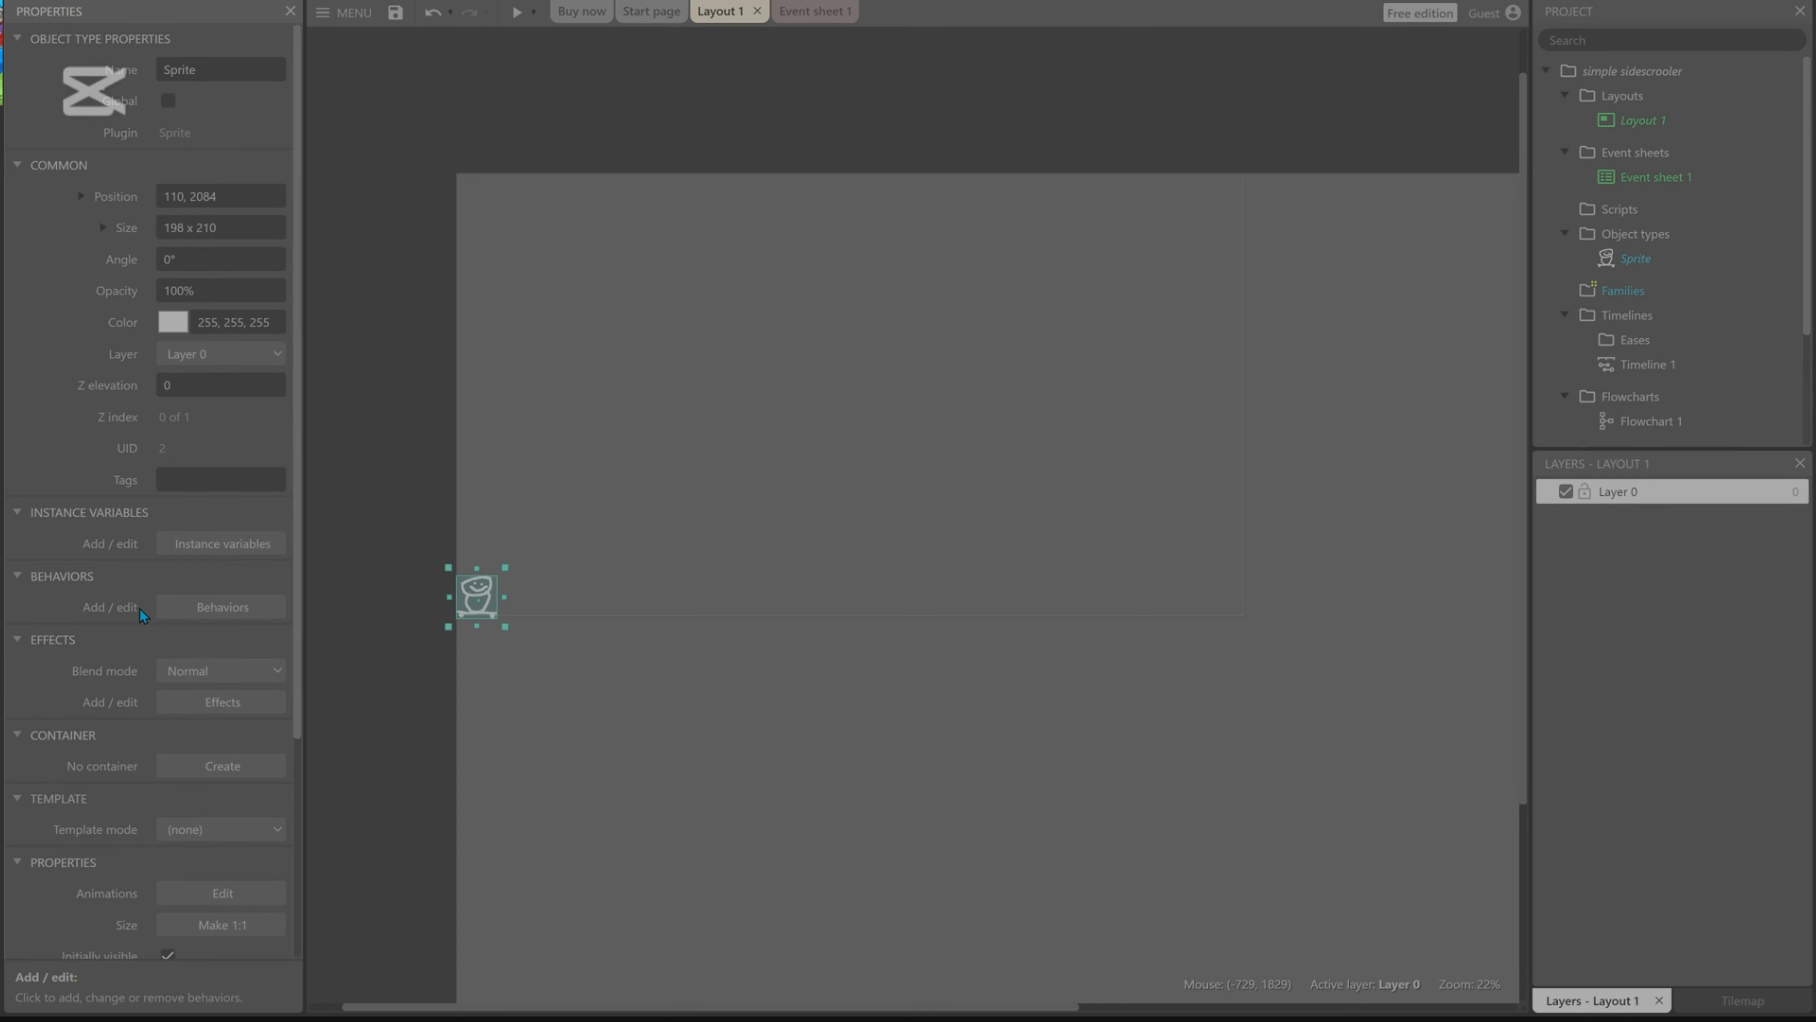
left_click(186, 613)
left_click(758, 619)
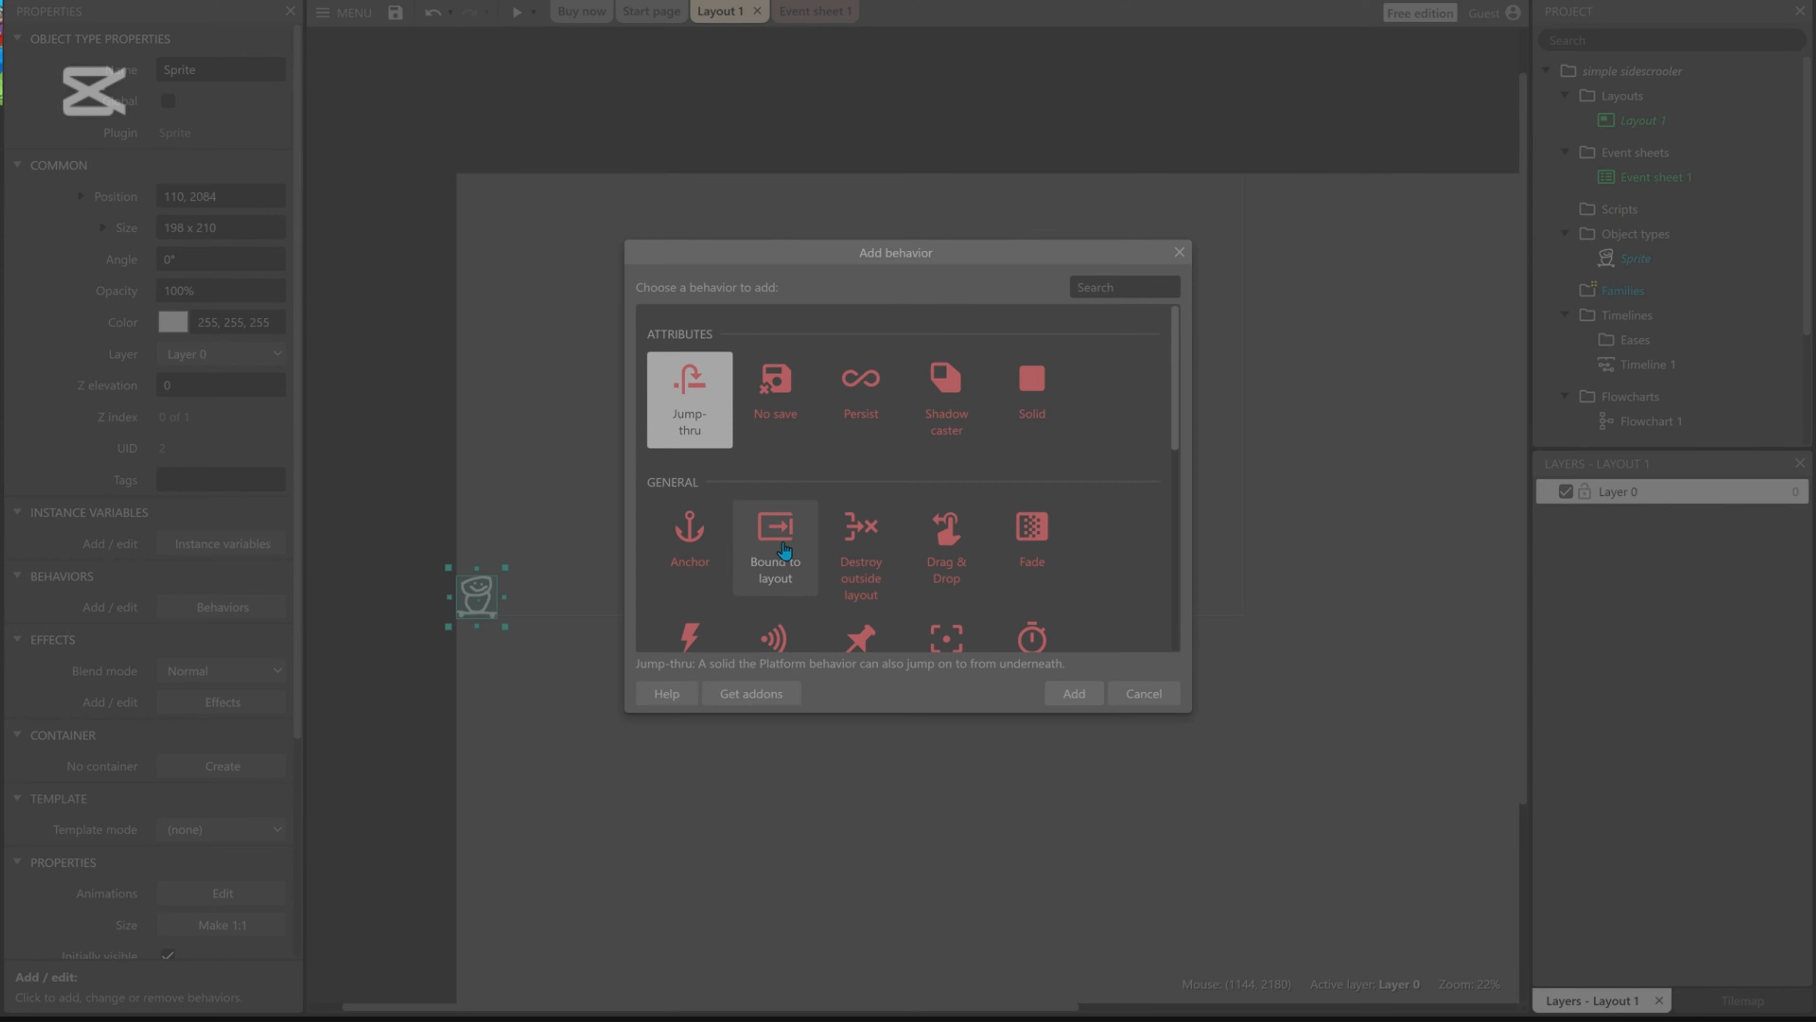
scroll(784, 549, "down", 2)
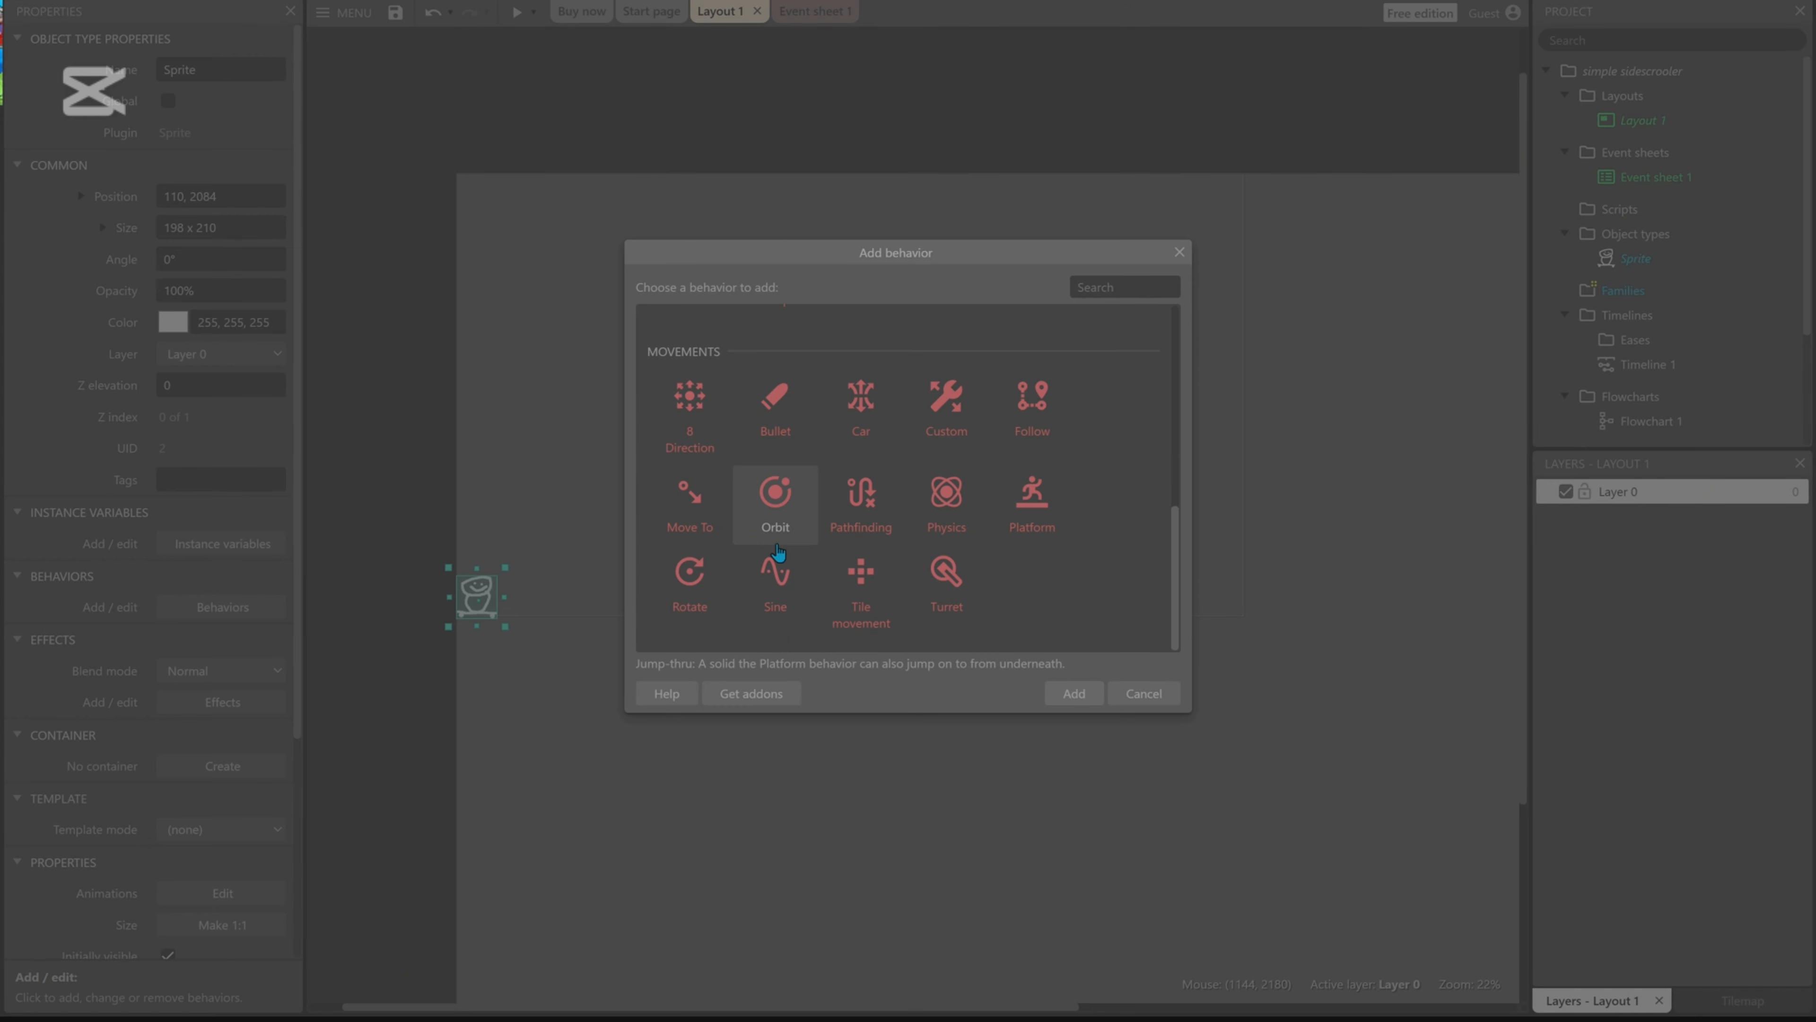
double_click(1042, 529)
left_click(1084, 357)
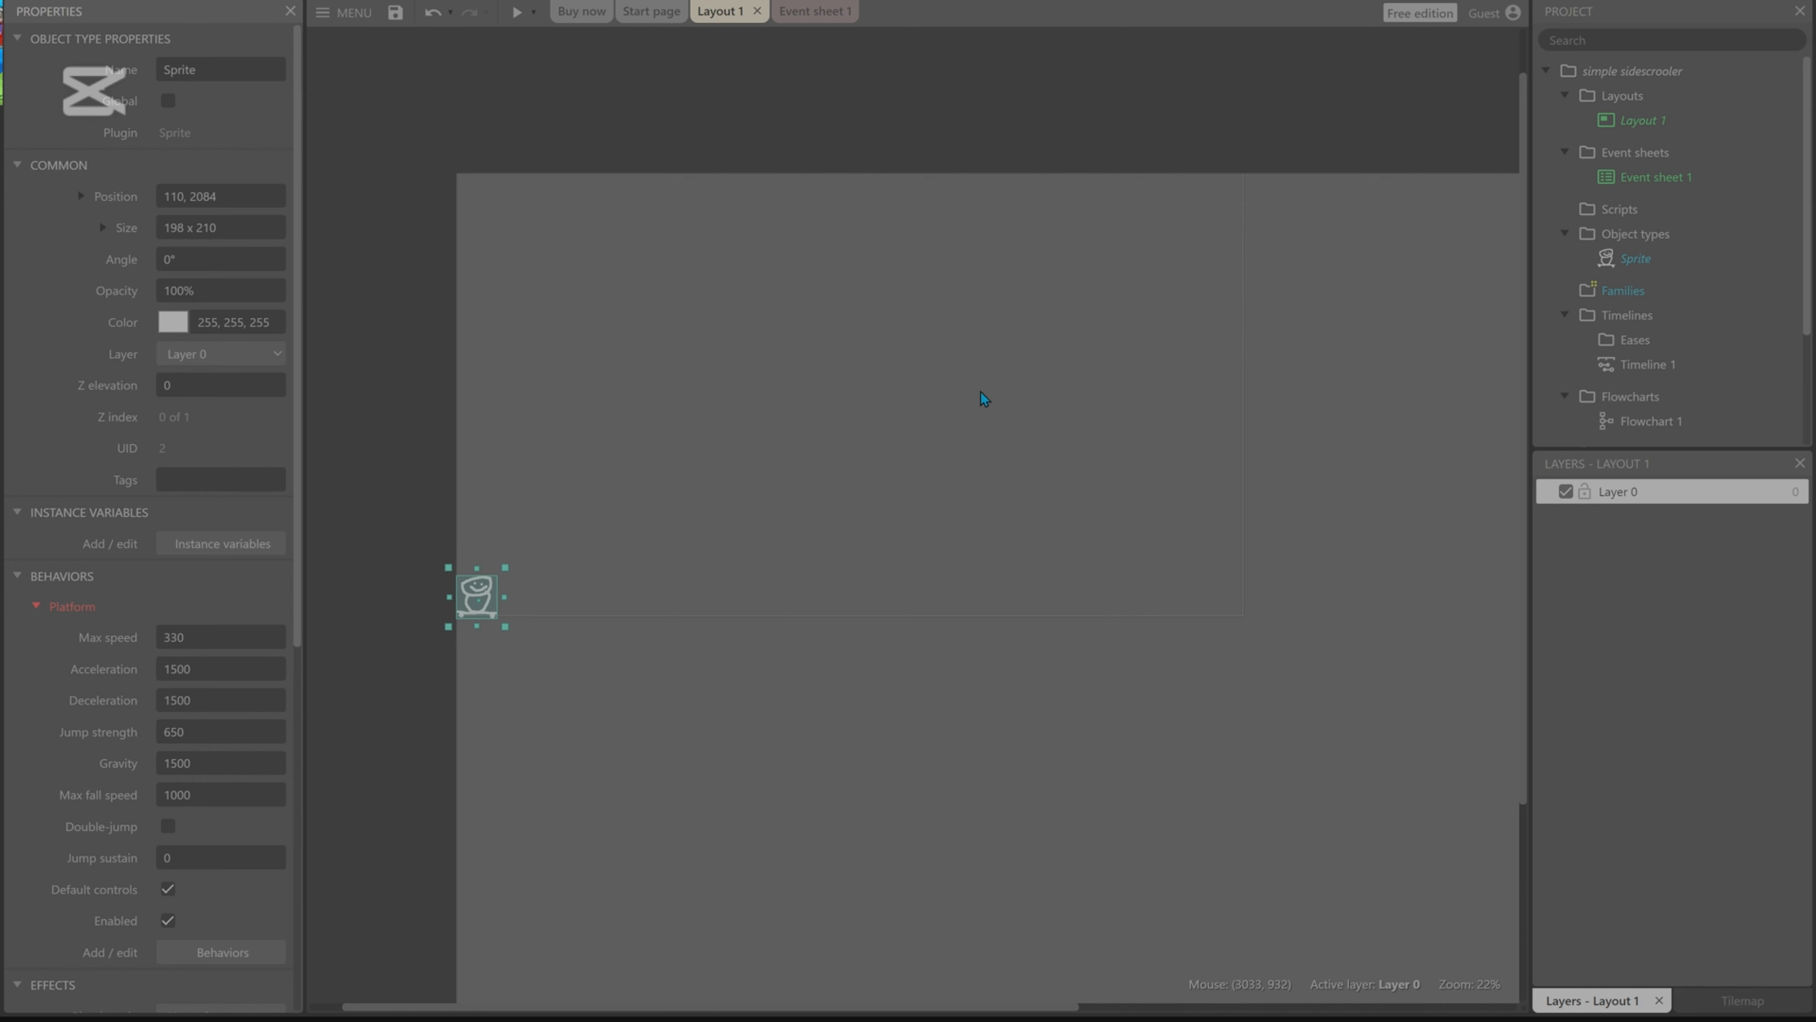
Preview the project, close the preview, and move the character sprite slightly upward in the layout.
left_click(515, 17)
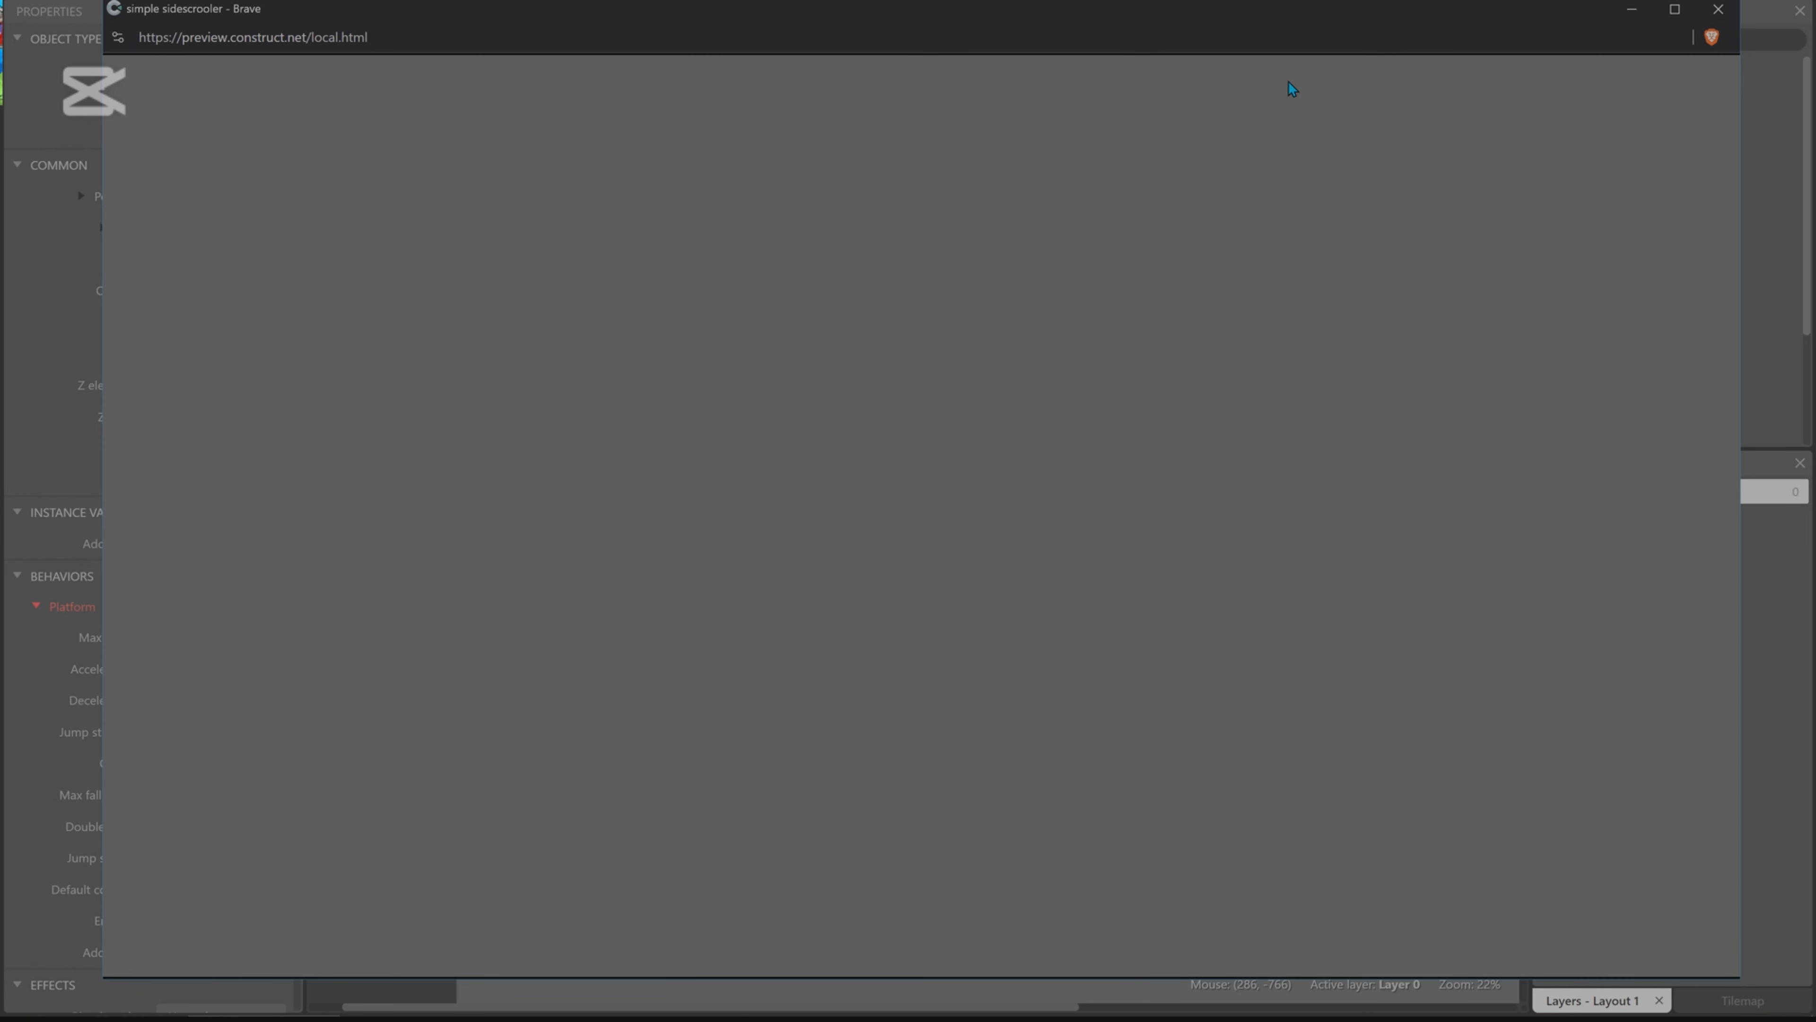
left_click(1718, 9)
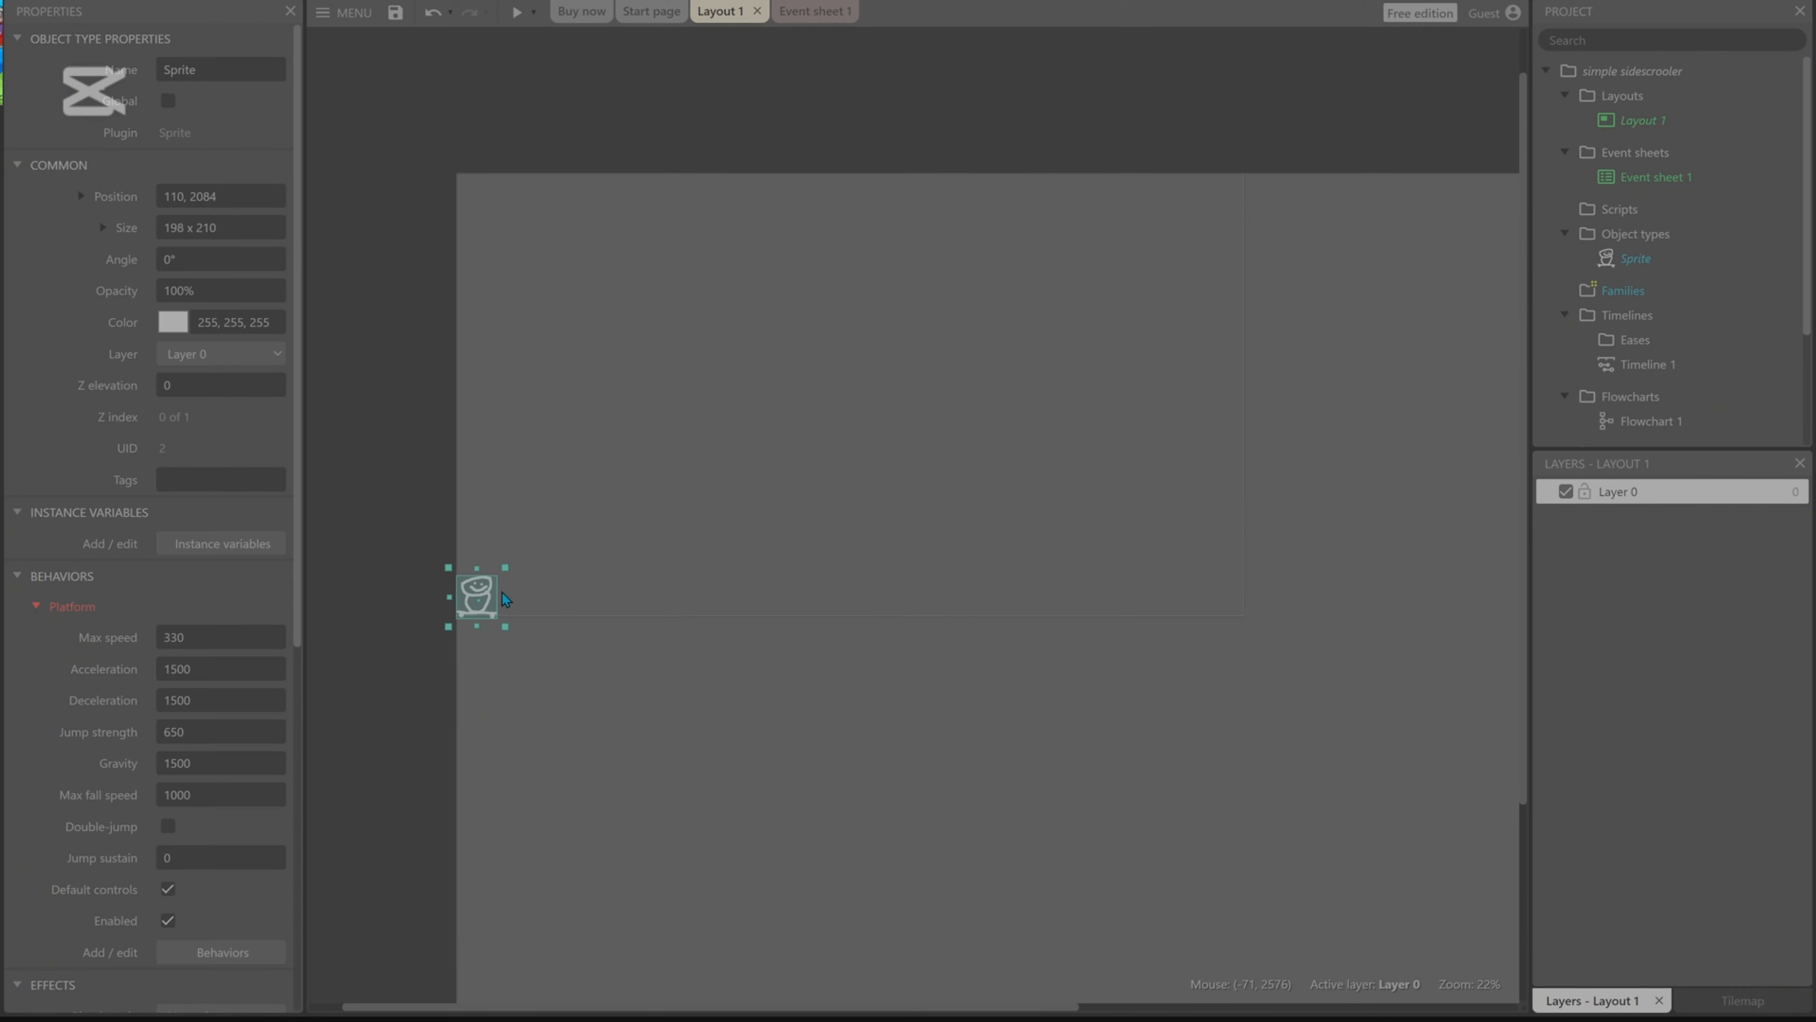
left_click(572, 679)
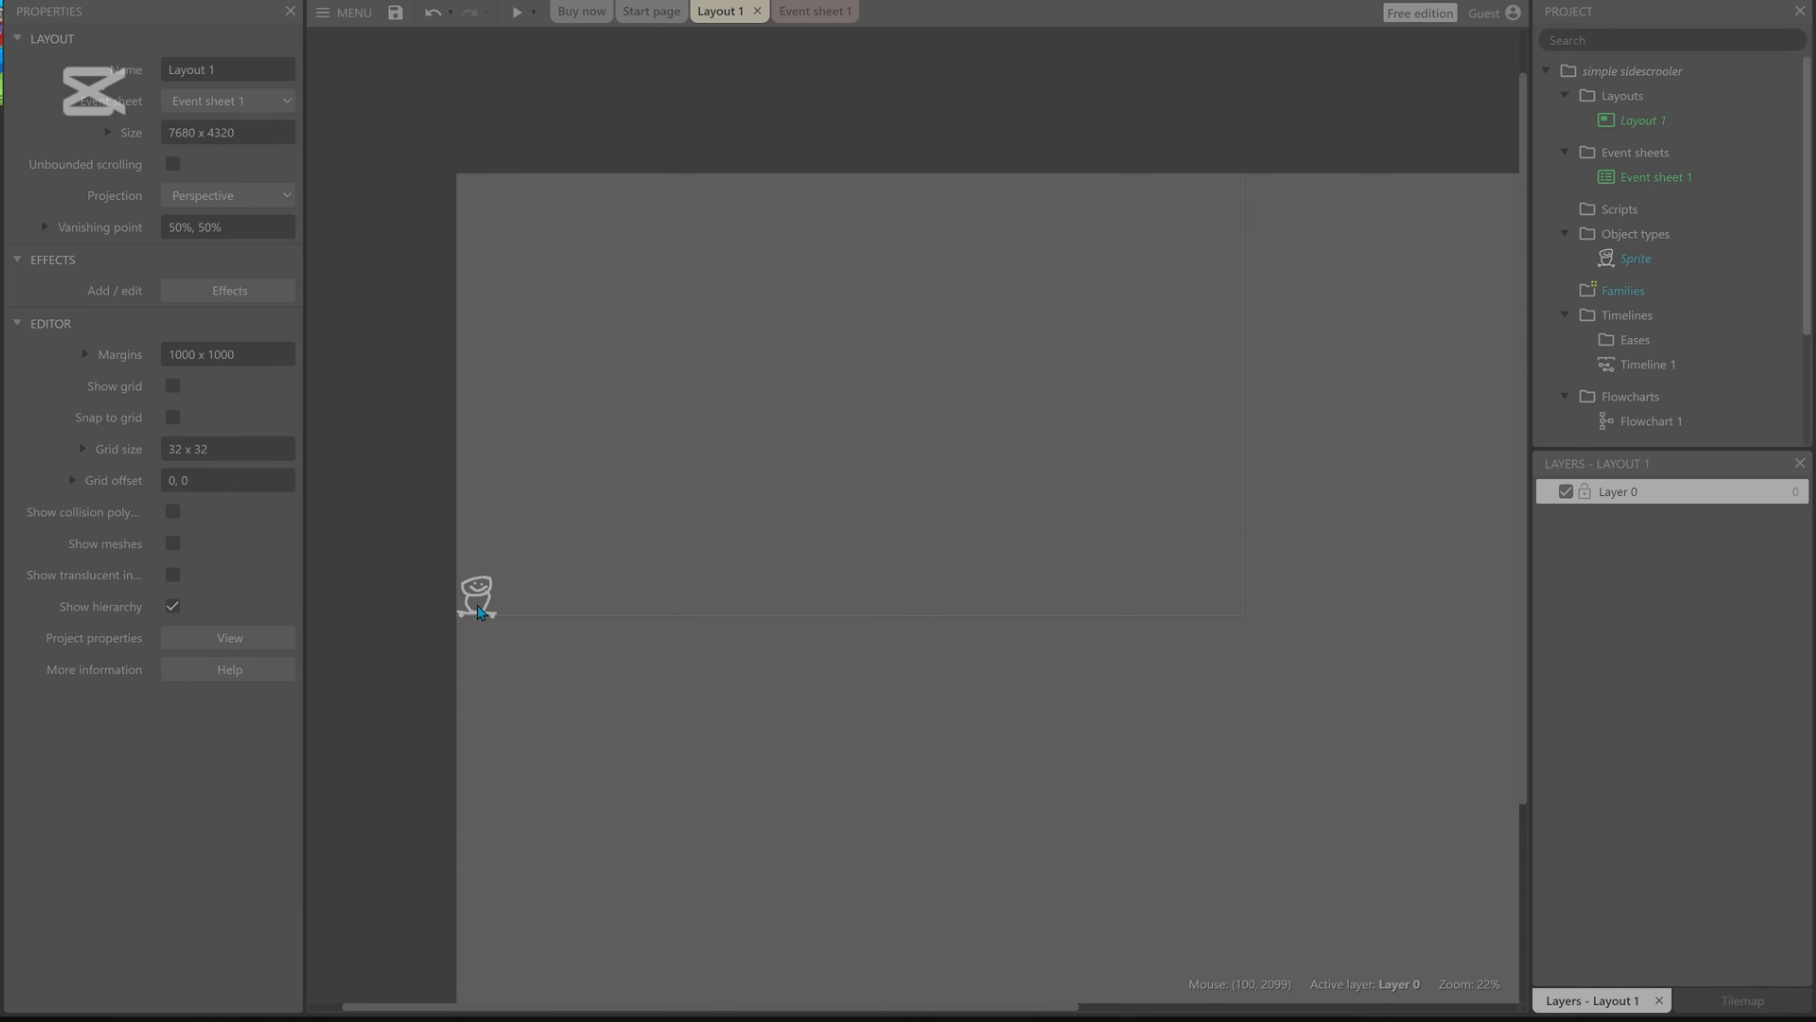
left_click_drag(479, 612, 481, 603)
Insert a second Sprite object to the right of the character and fill its whole canvas with a white rectangle.
double_click(570, 646)
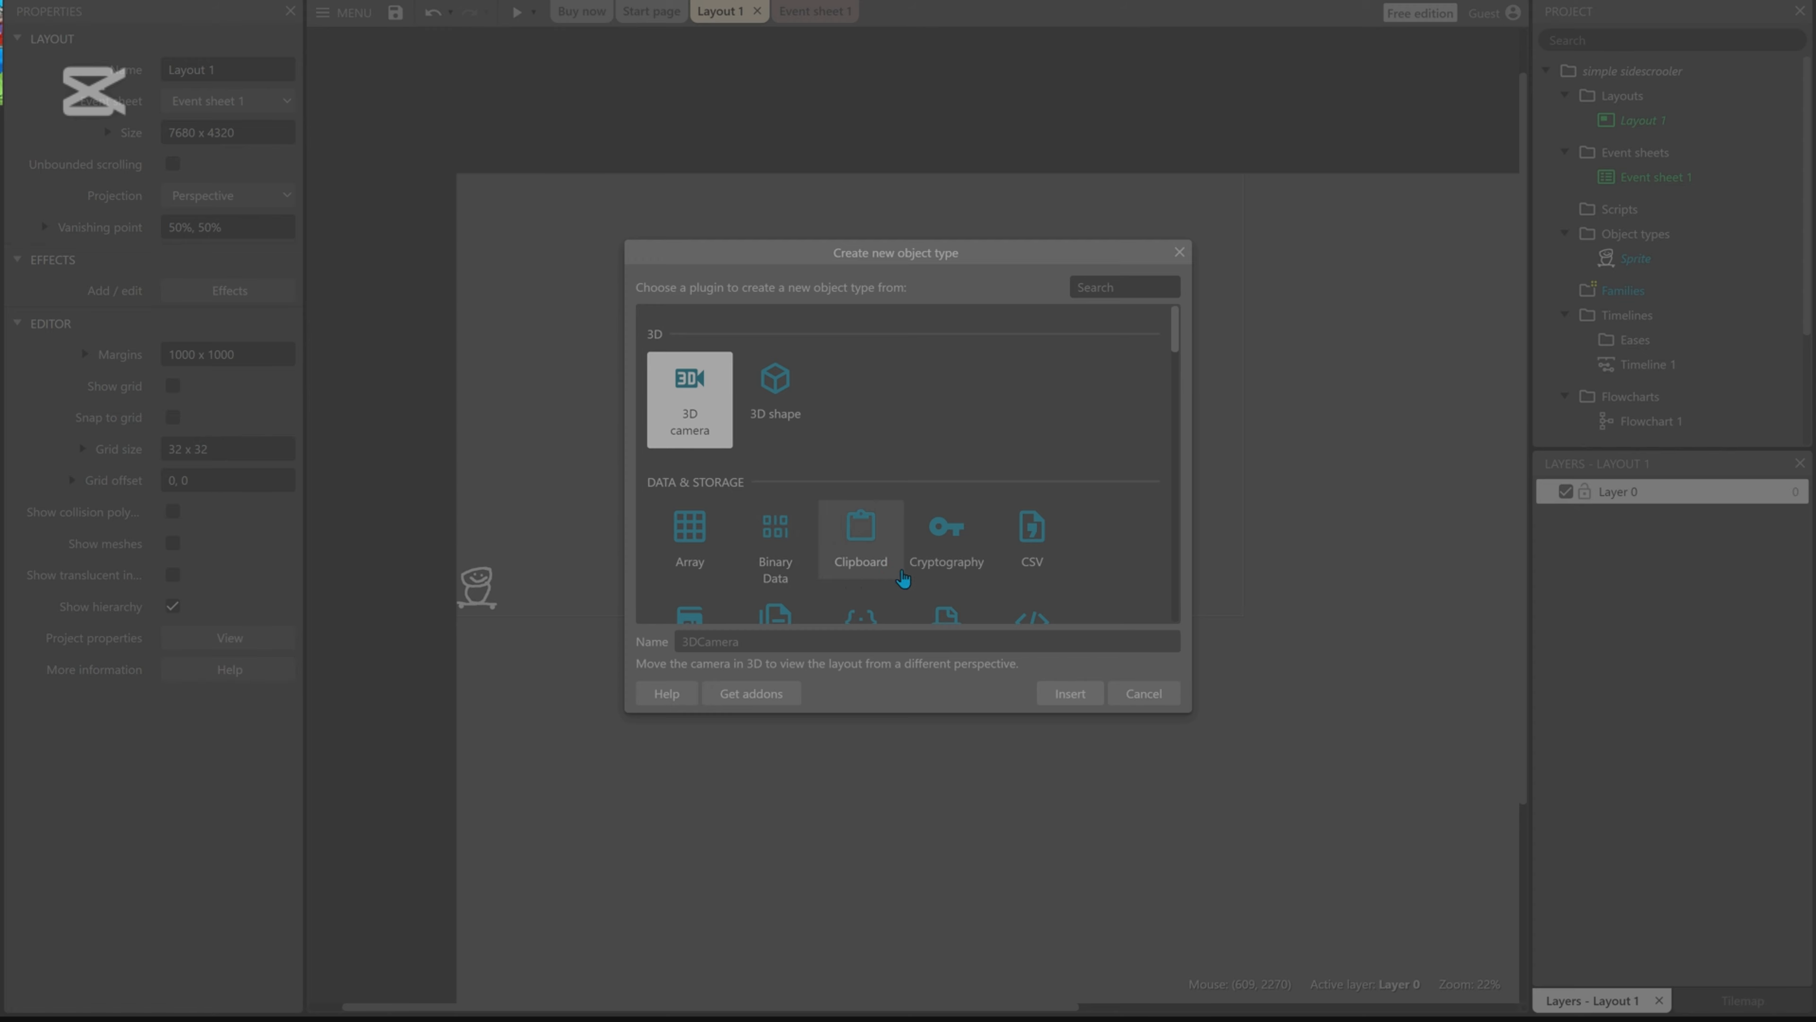
scroll(922, 580, "down", 3)
double_click(1013, 494)
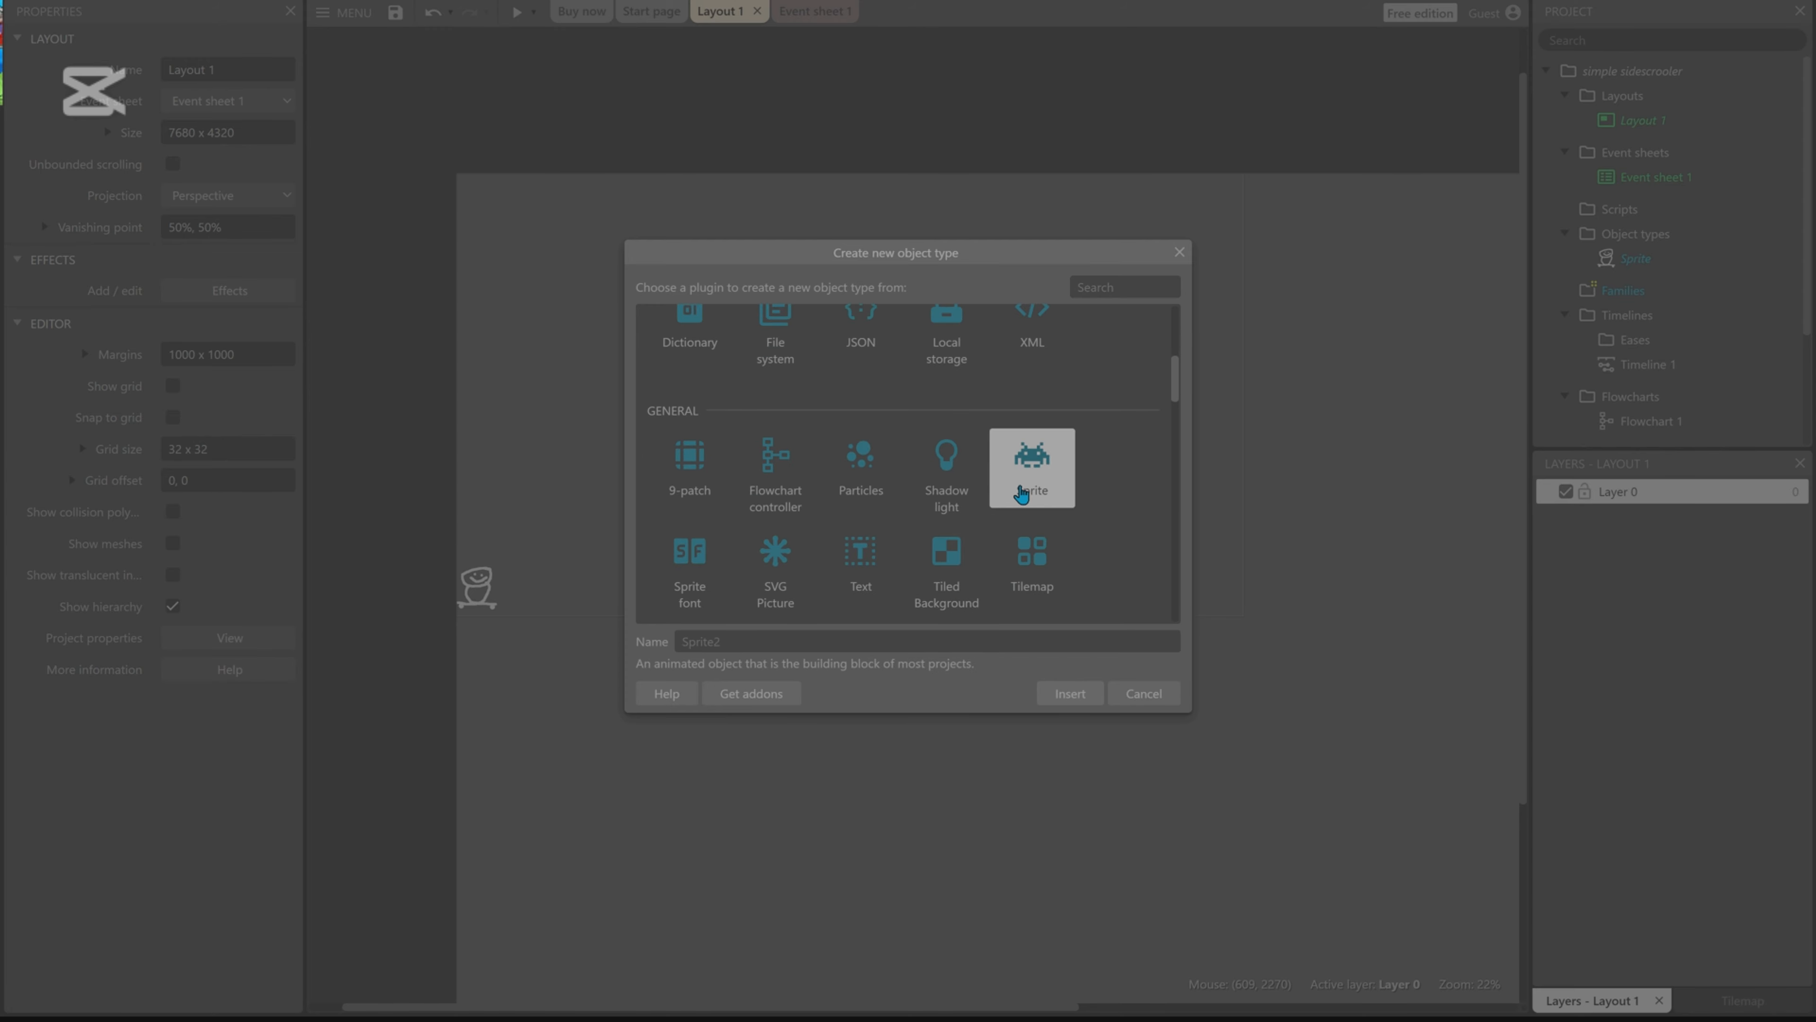
left_click(785, 600)
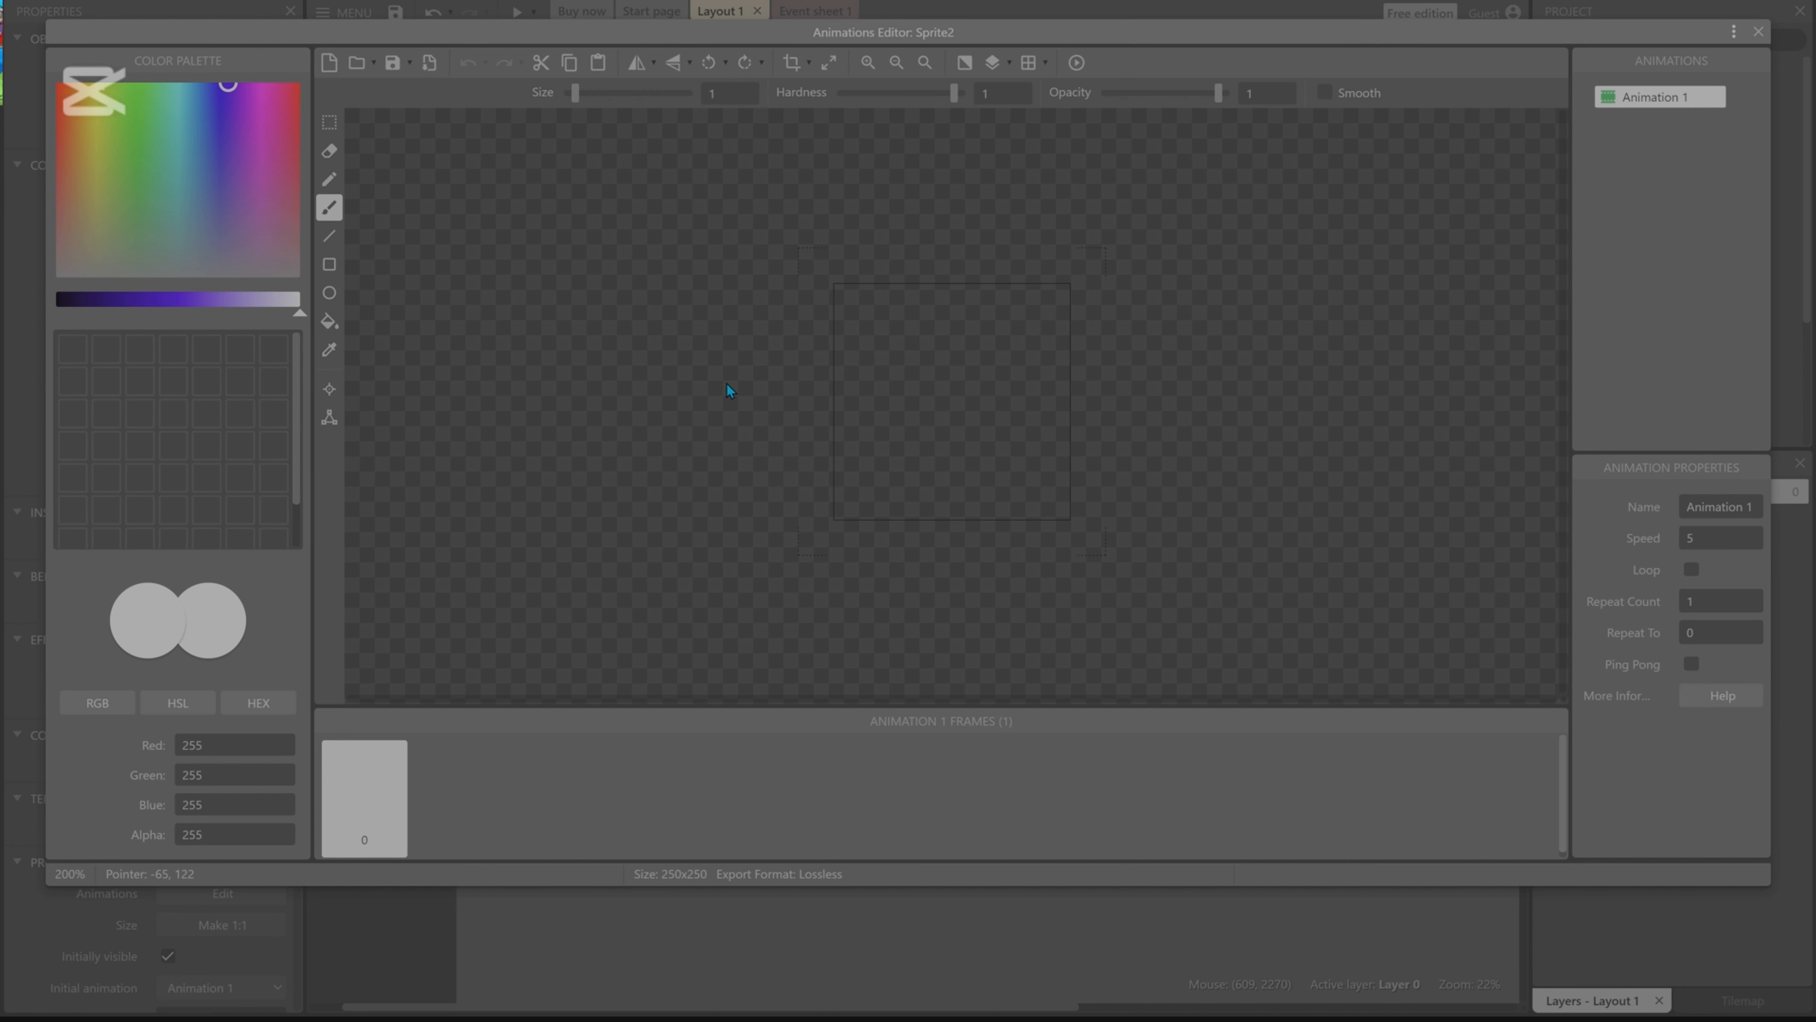
left_click(329, 264)
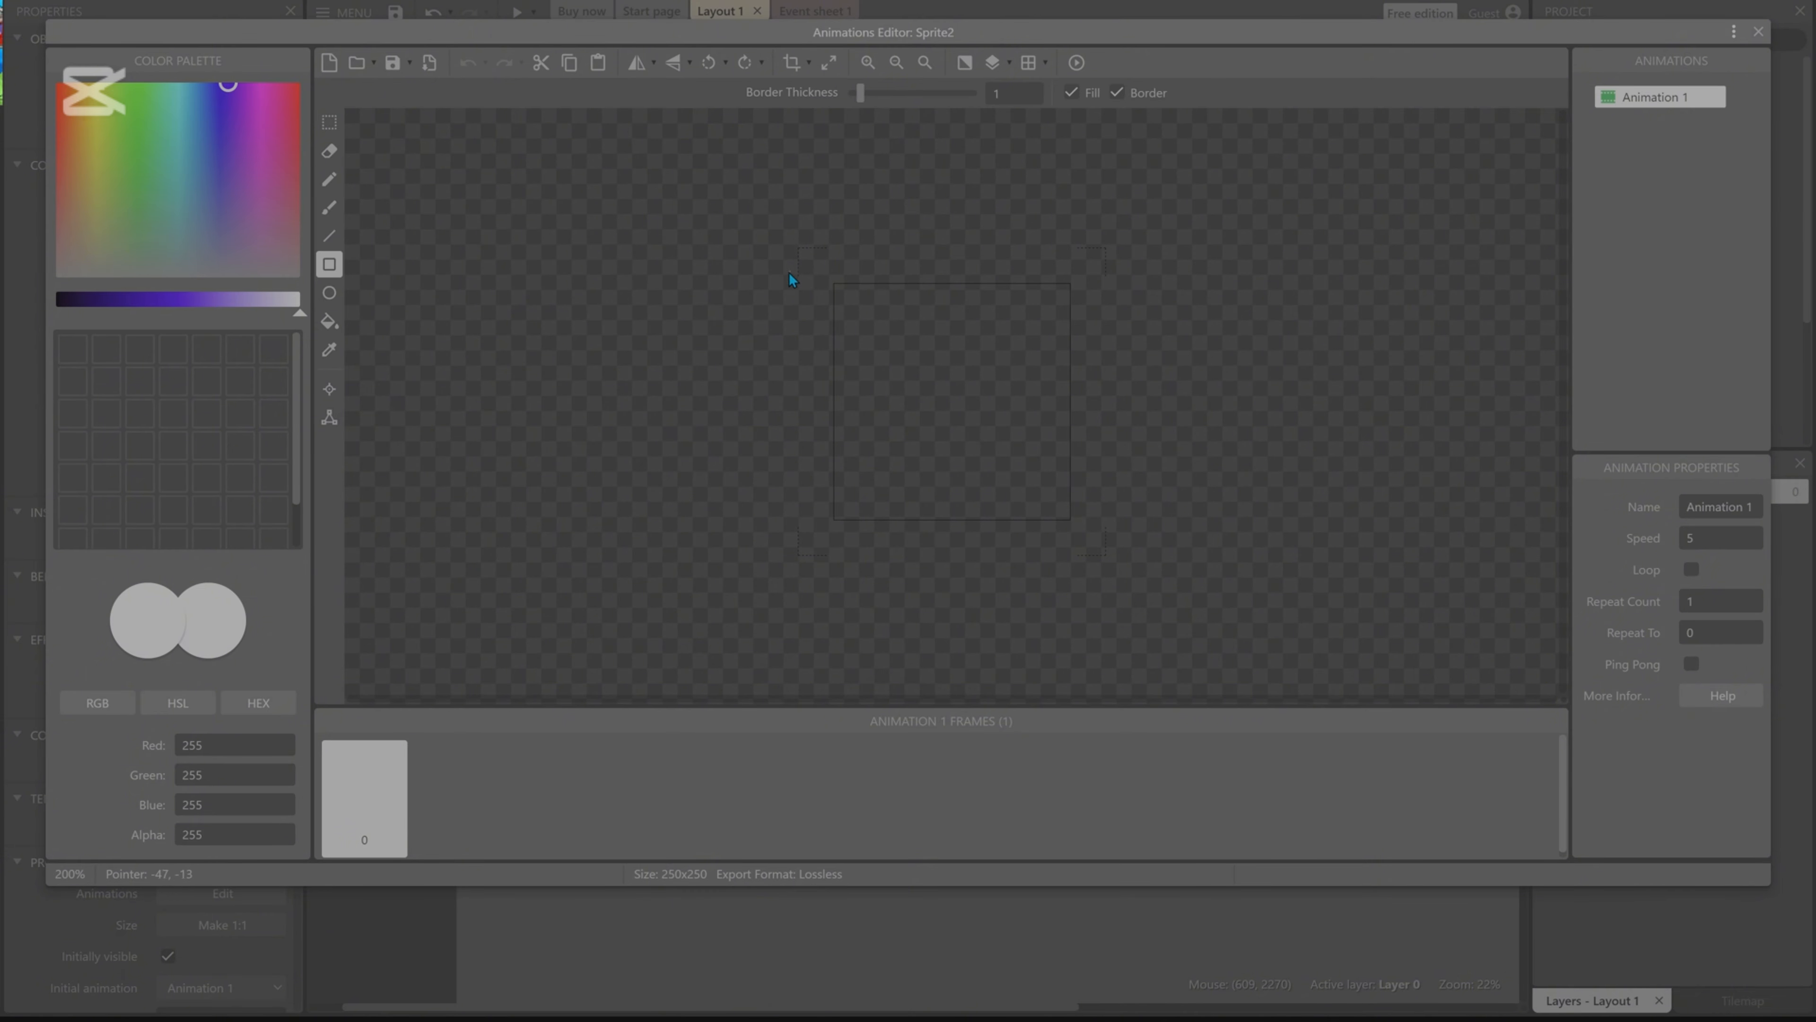
left_click_drag(789, 272, 1319, 779)
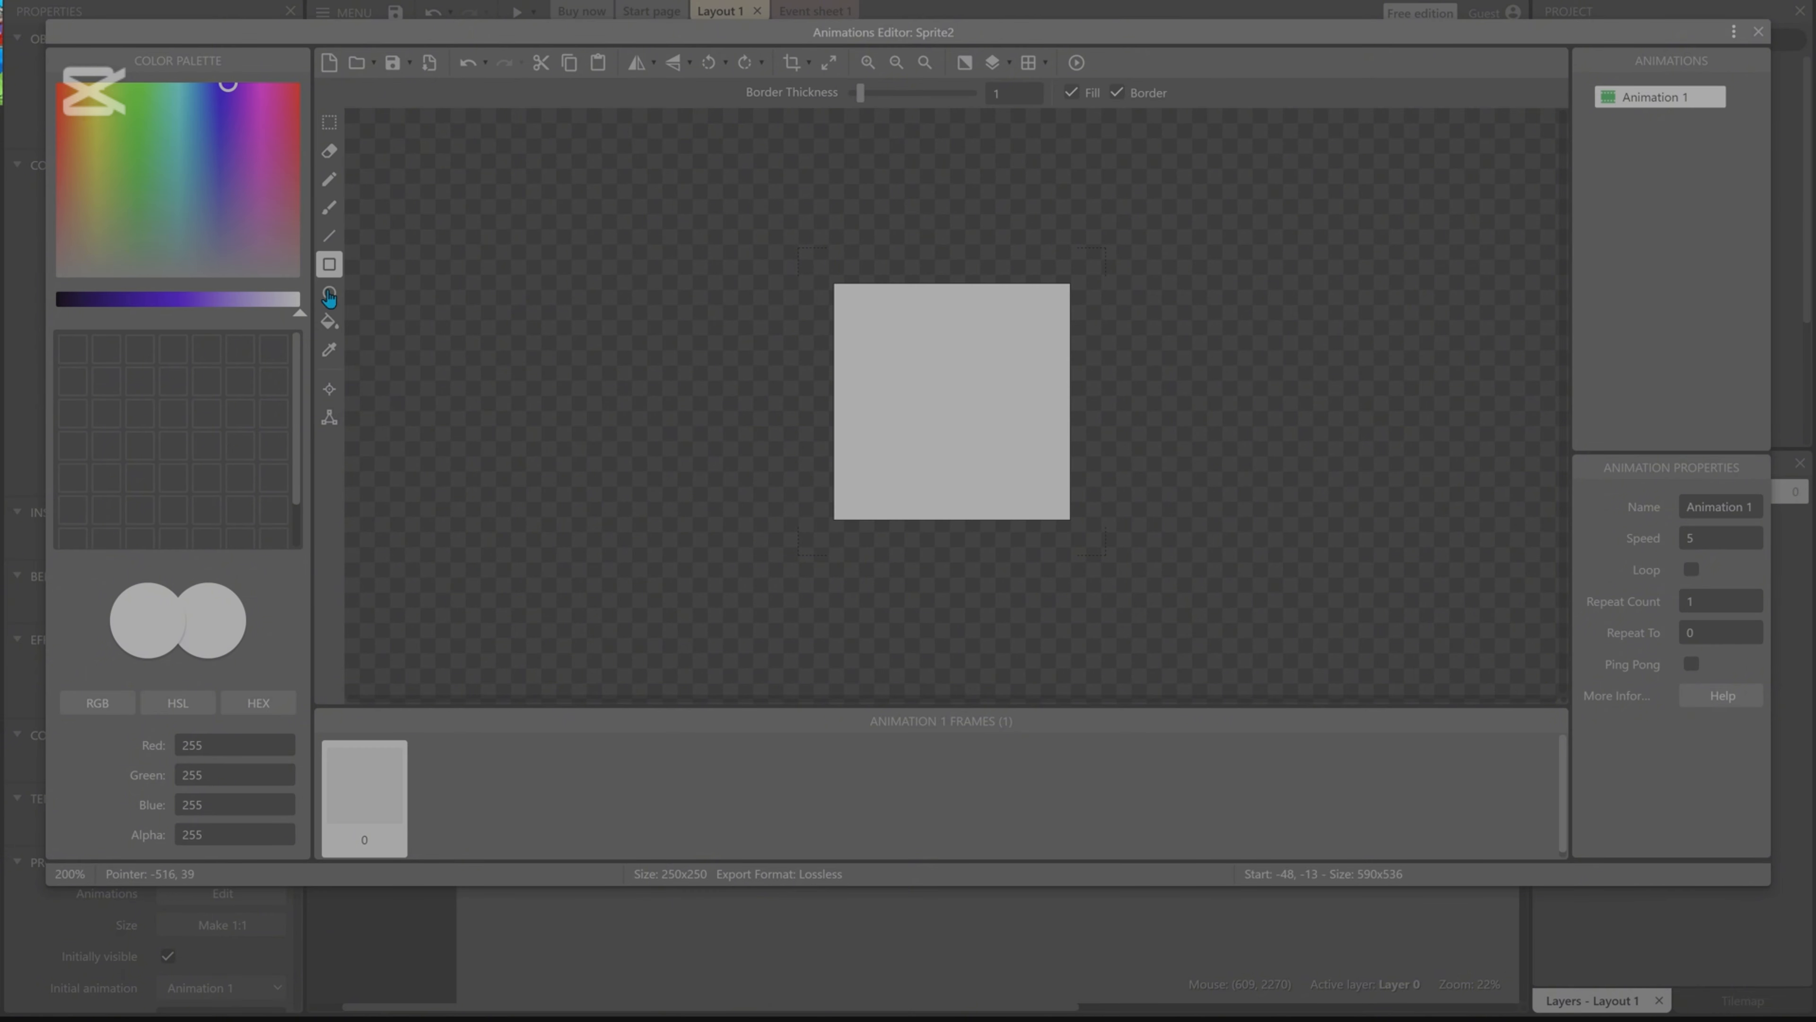
Choose the Line tool and set the drawing color to black (0, 0, 0).
left_click(330, 237)
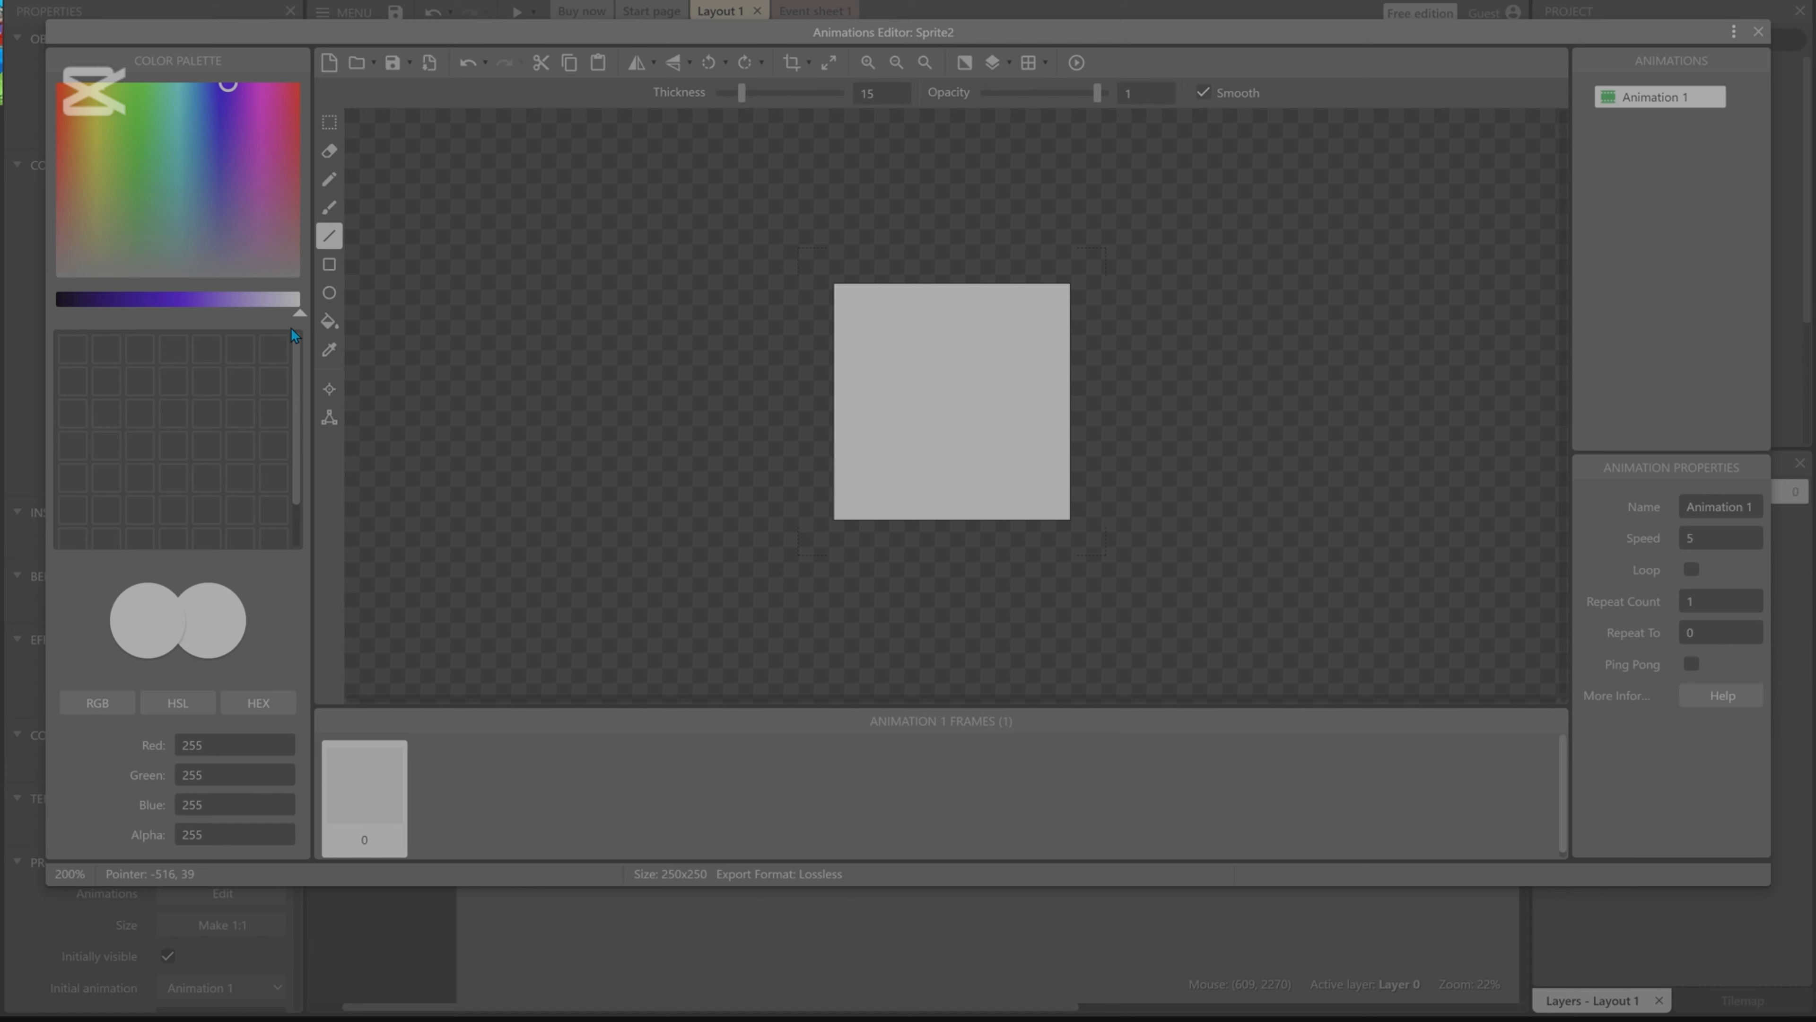
left_click_drag(300, 317, 6, 342)
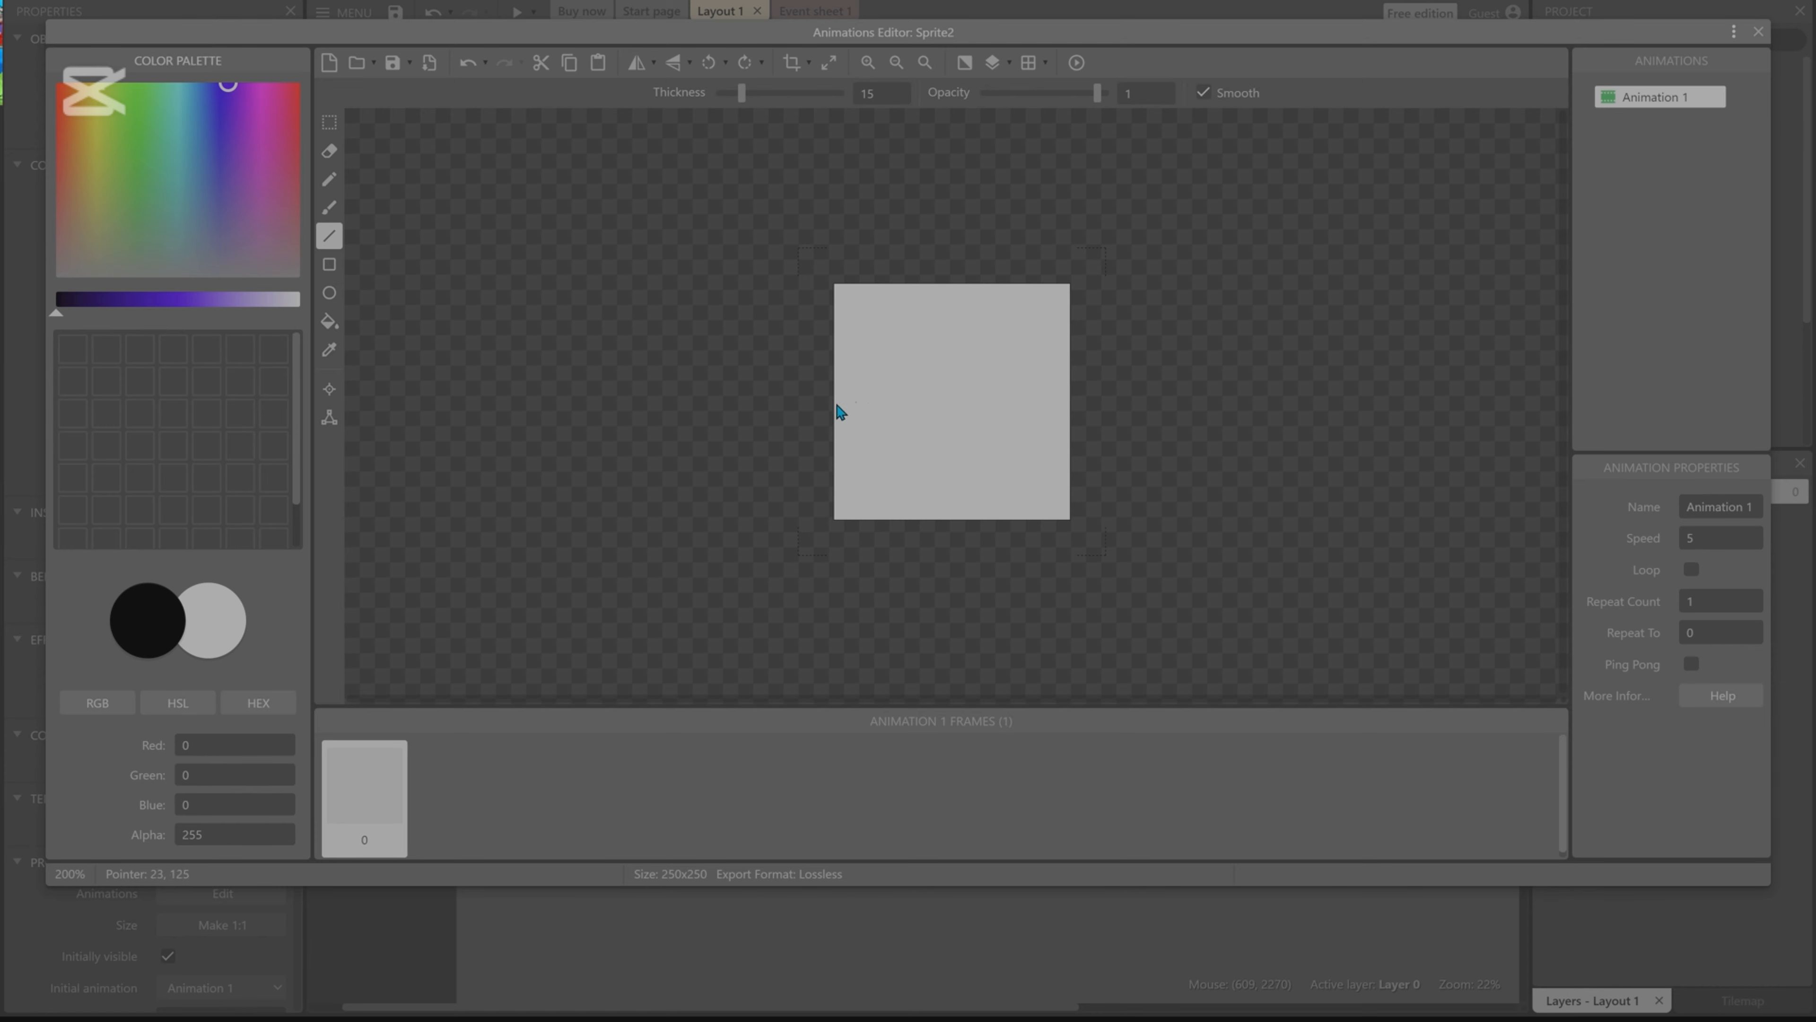
left_click_drag(817, 401, 1032, 395)
key("ctrl+z")
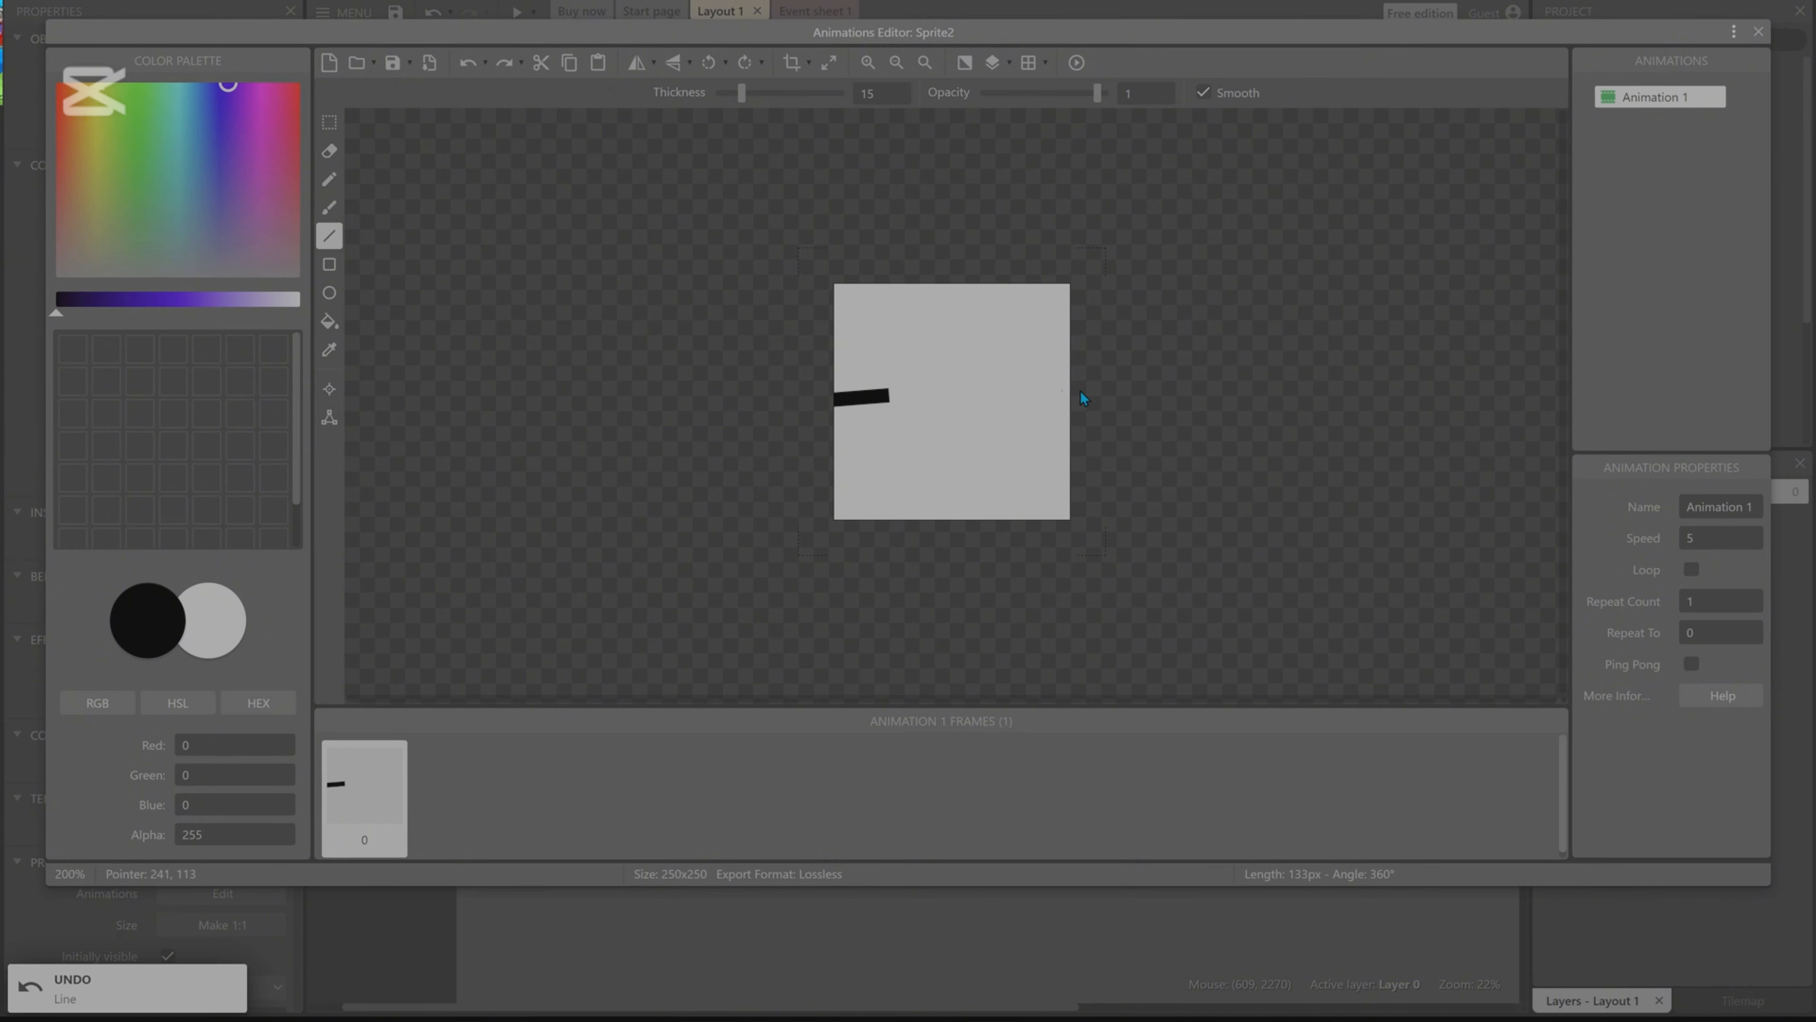
key("ctrl+z")
mouse_move(1125, 385)
left_mouse_down()
mouse_move(716, 377)
mouse_move(642, 394)
left_mouse_up()
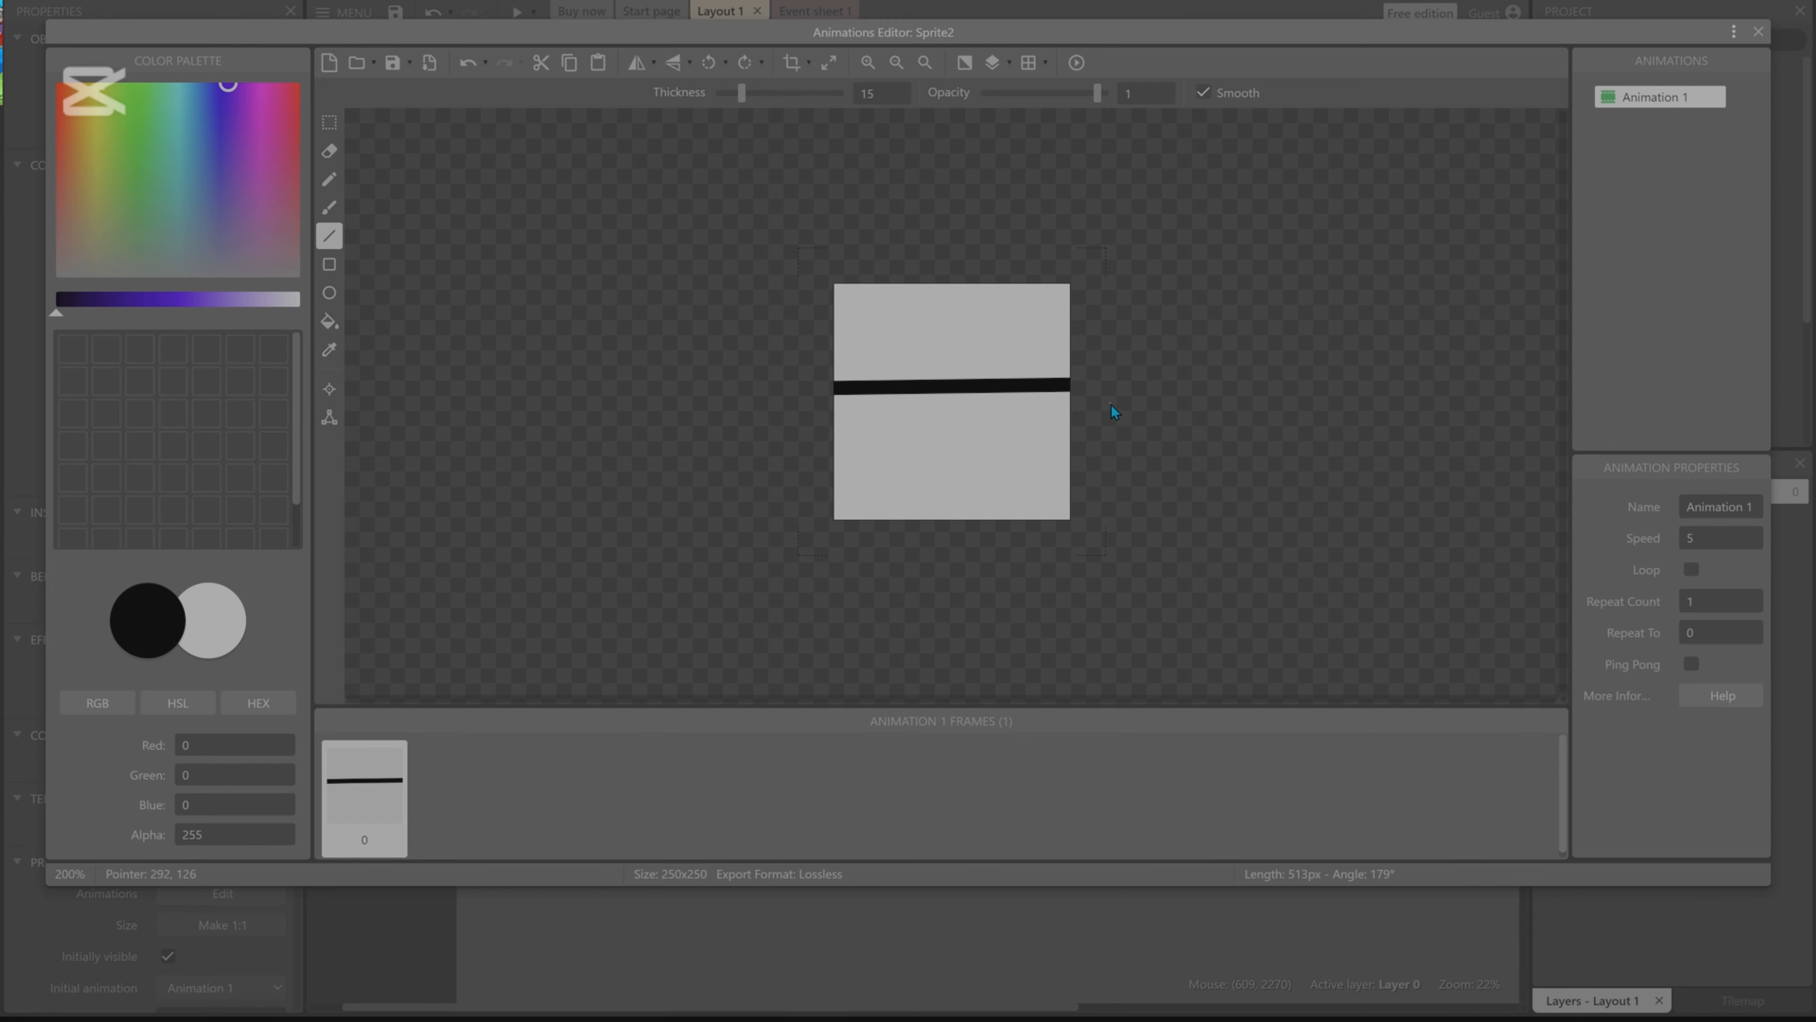
key("ctrl+z")
Draw a black horizontal line with thickness 15 across the middle of the white square and close the Animations Editor.
left_click_drag(818, 403, 1223, 399)
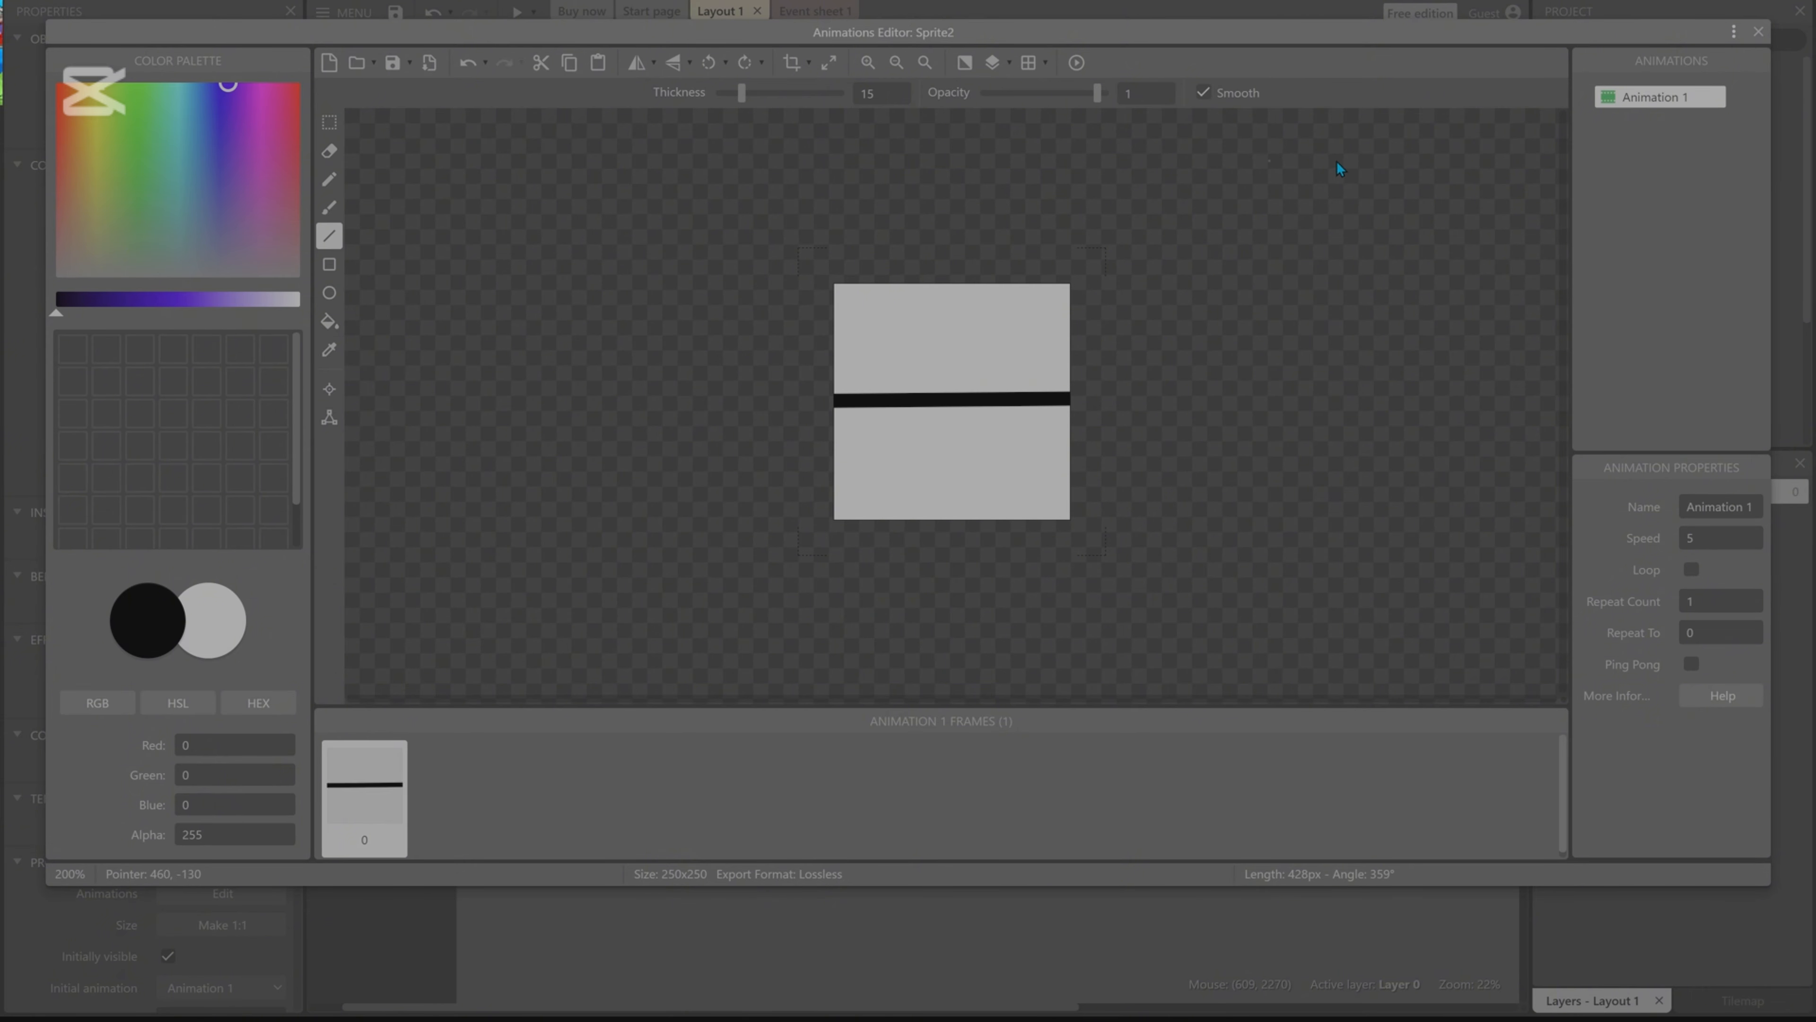
left_click(1758, 32)
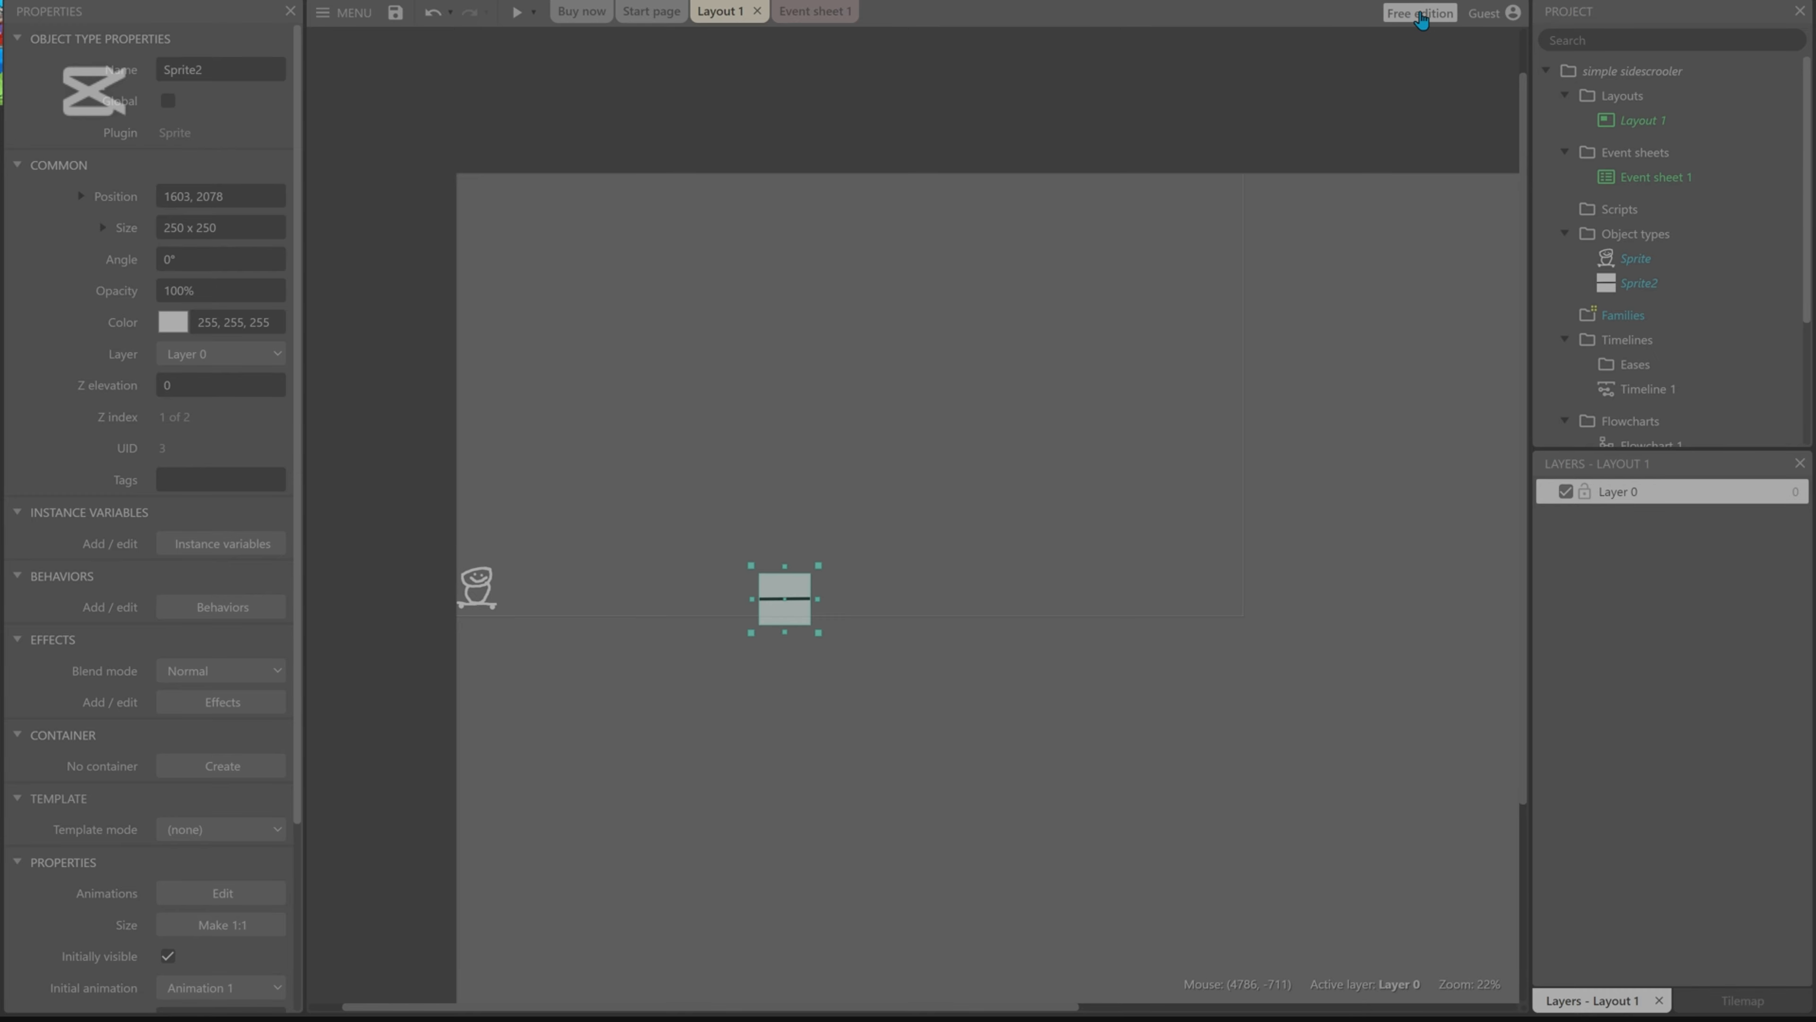
left_click(815, 10)
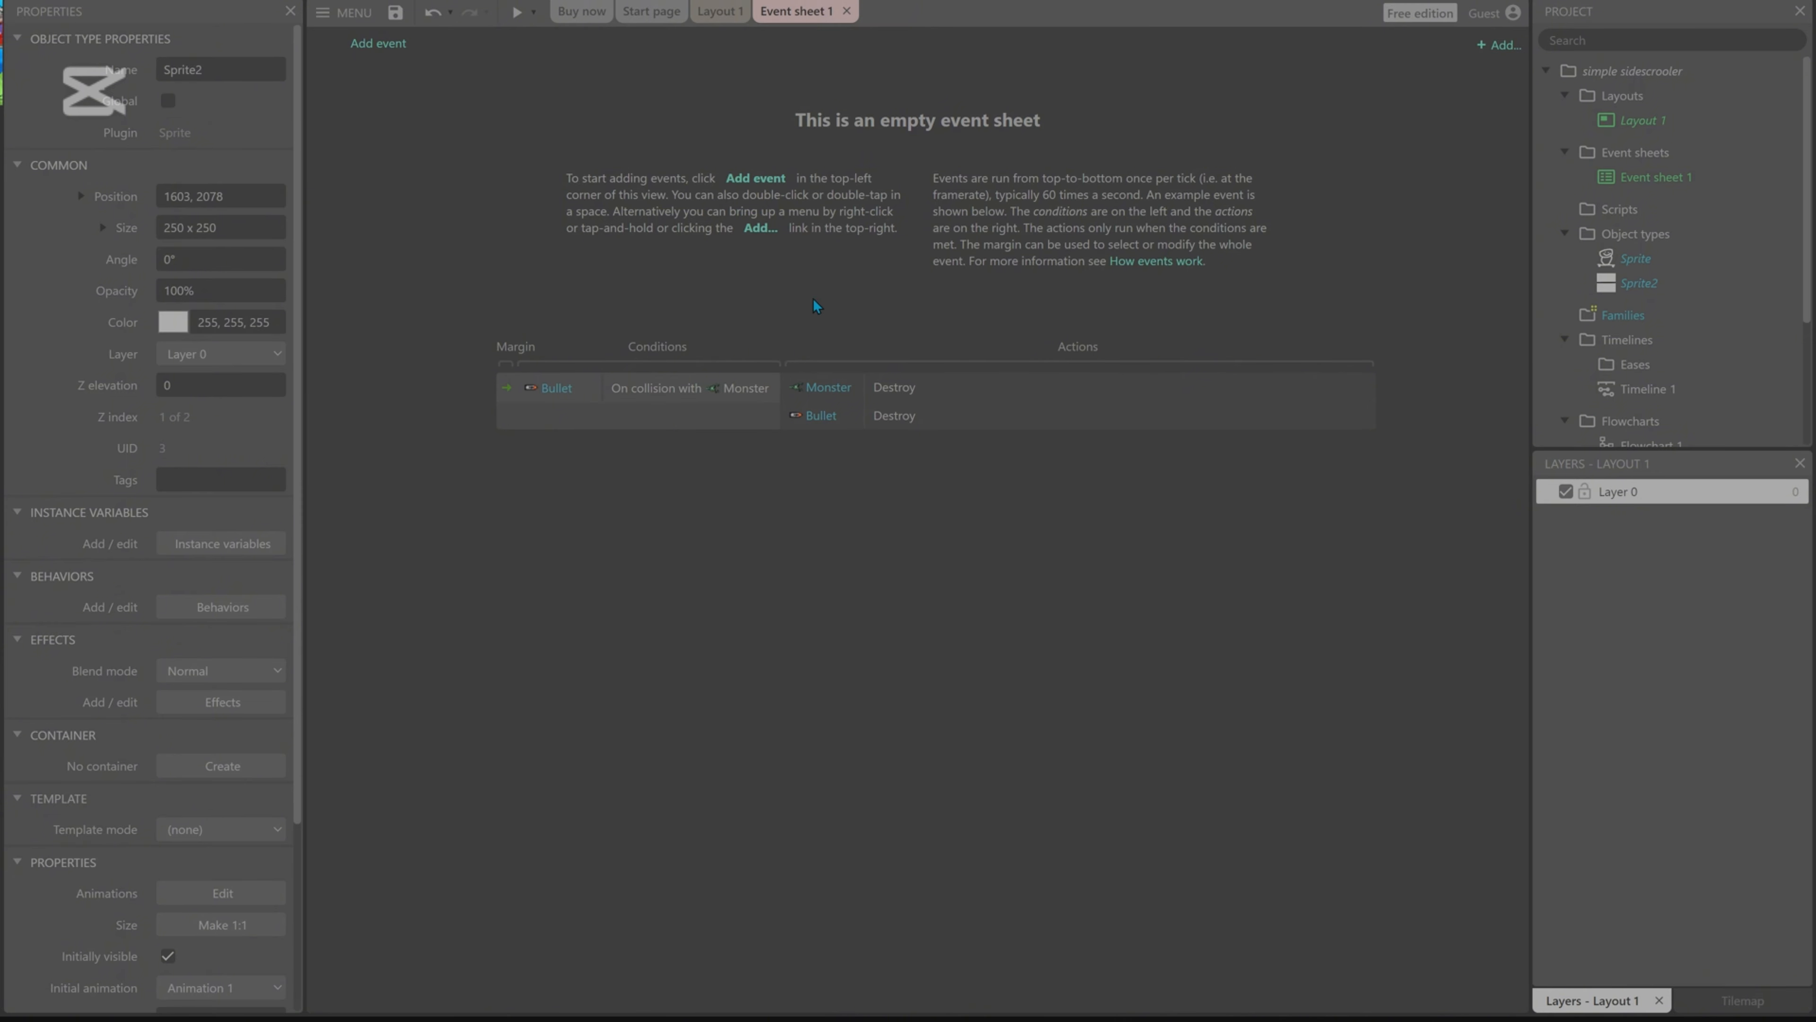
left_click(740, 13)
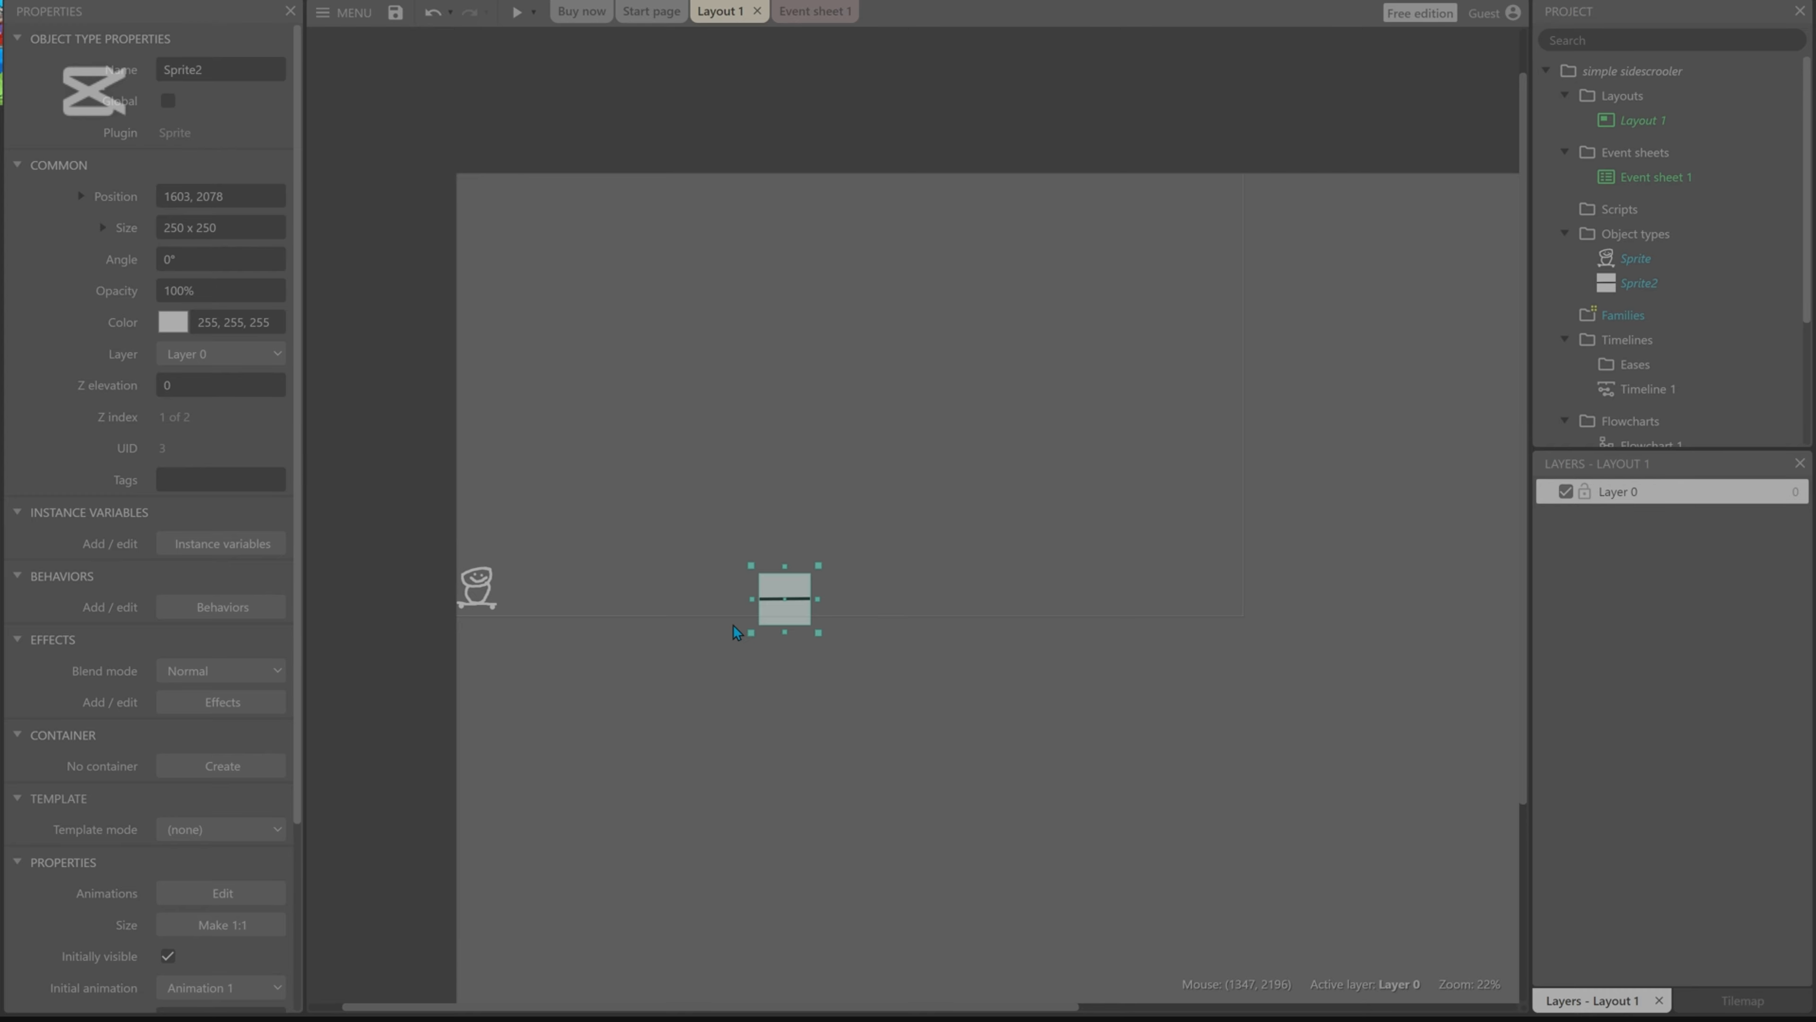
Move the character to about (998, 732) and stretch the striped sprite into a ground bar about 7668 x 101 across the layout.
left_click_drag(787, 604, 662, 315)
left_click(481, 583)
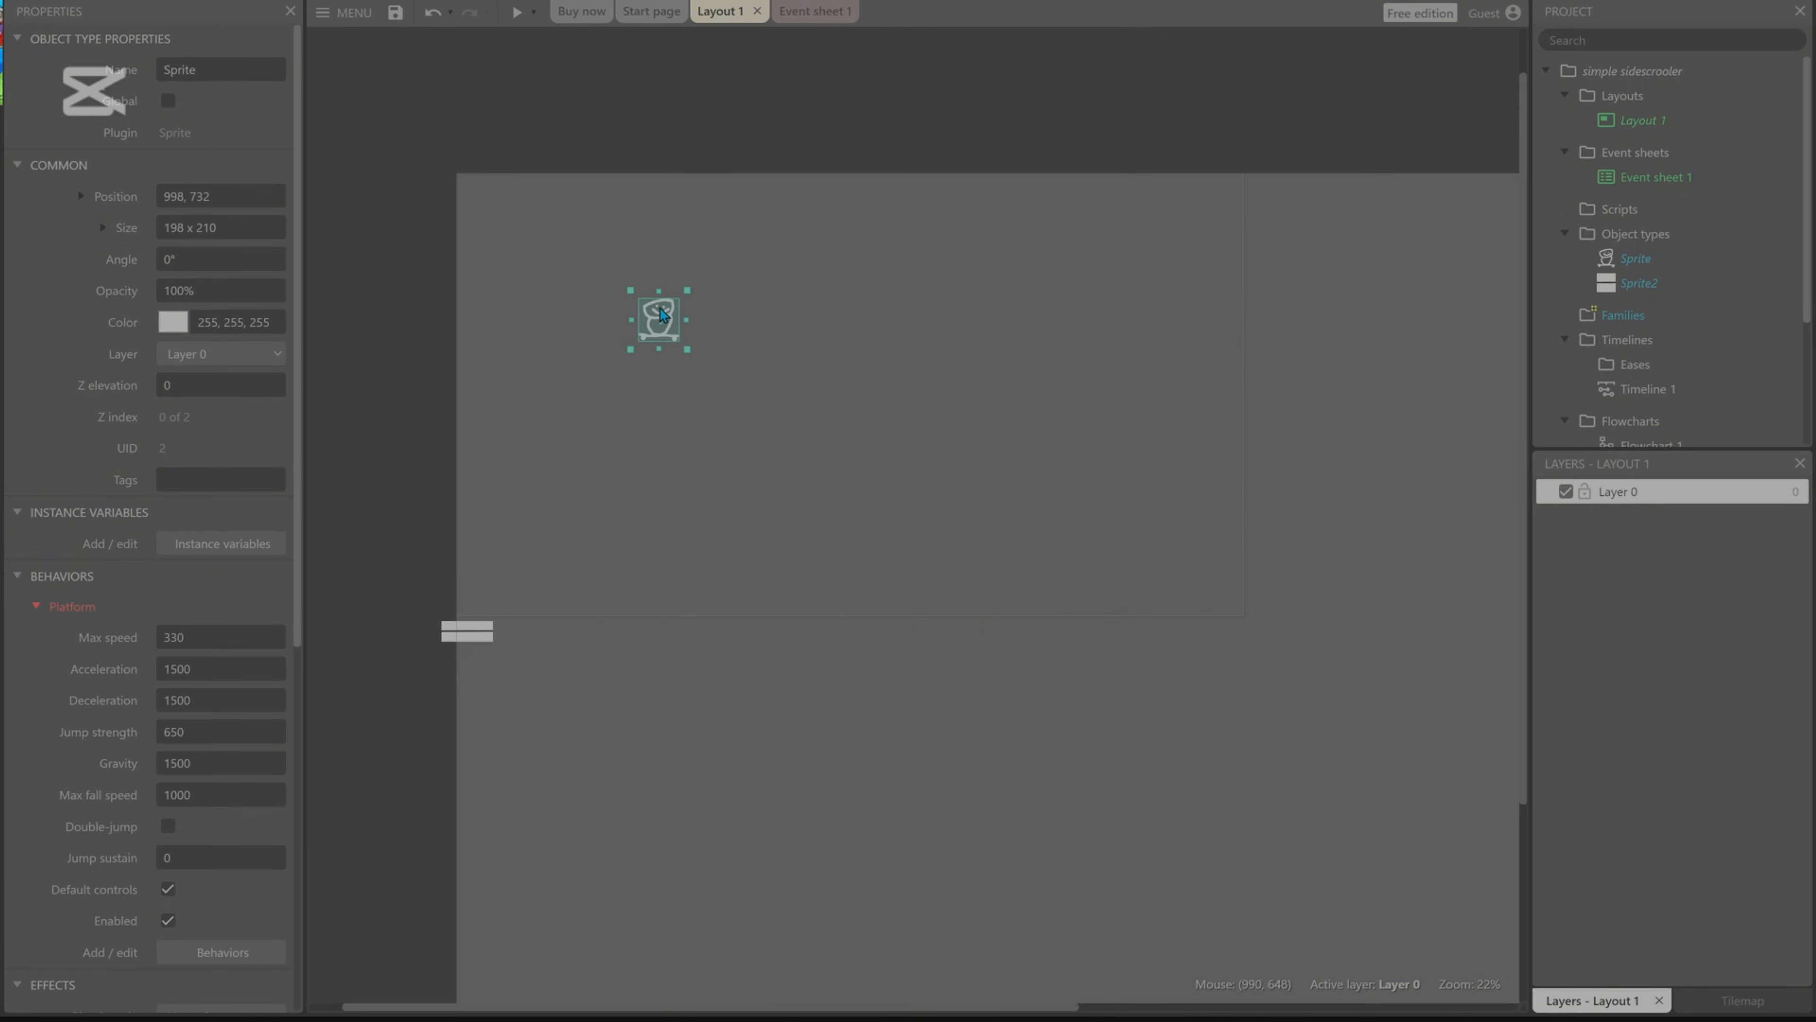
left_click_drag(493, 639, 1319, 599)
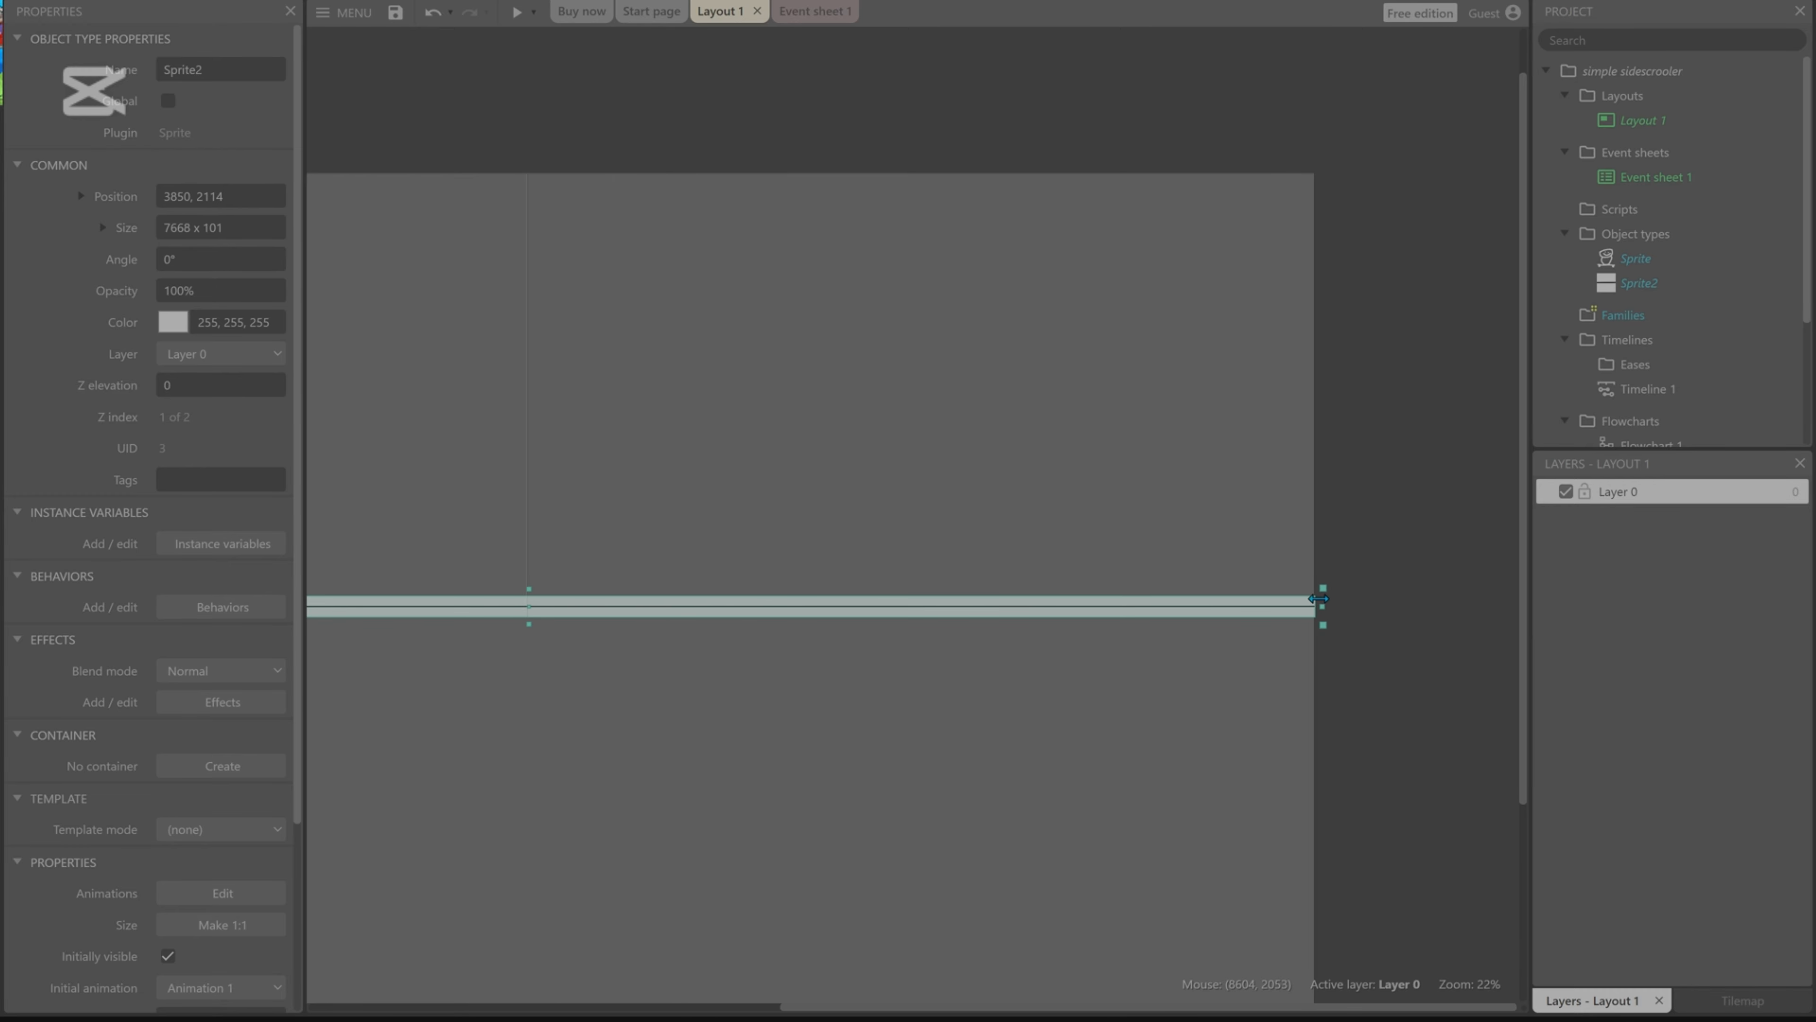
Place the character just above the ground bar's left end and extend the bar to about 7683 wide, reaching the layout's left edge.
scroll(490, 673, "down", 5, "ctrl")
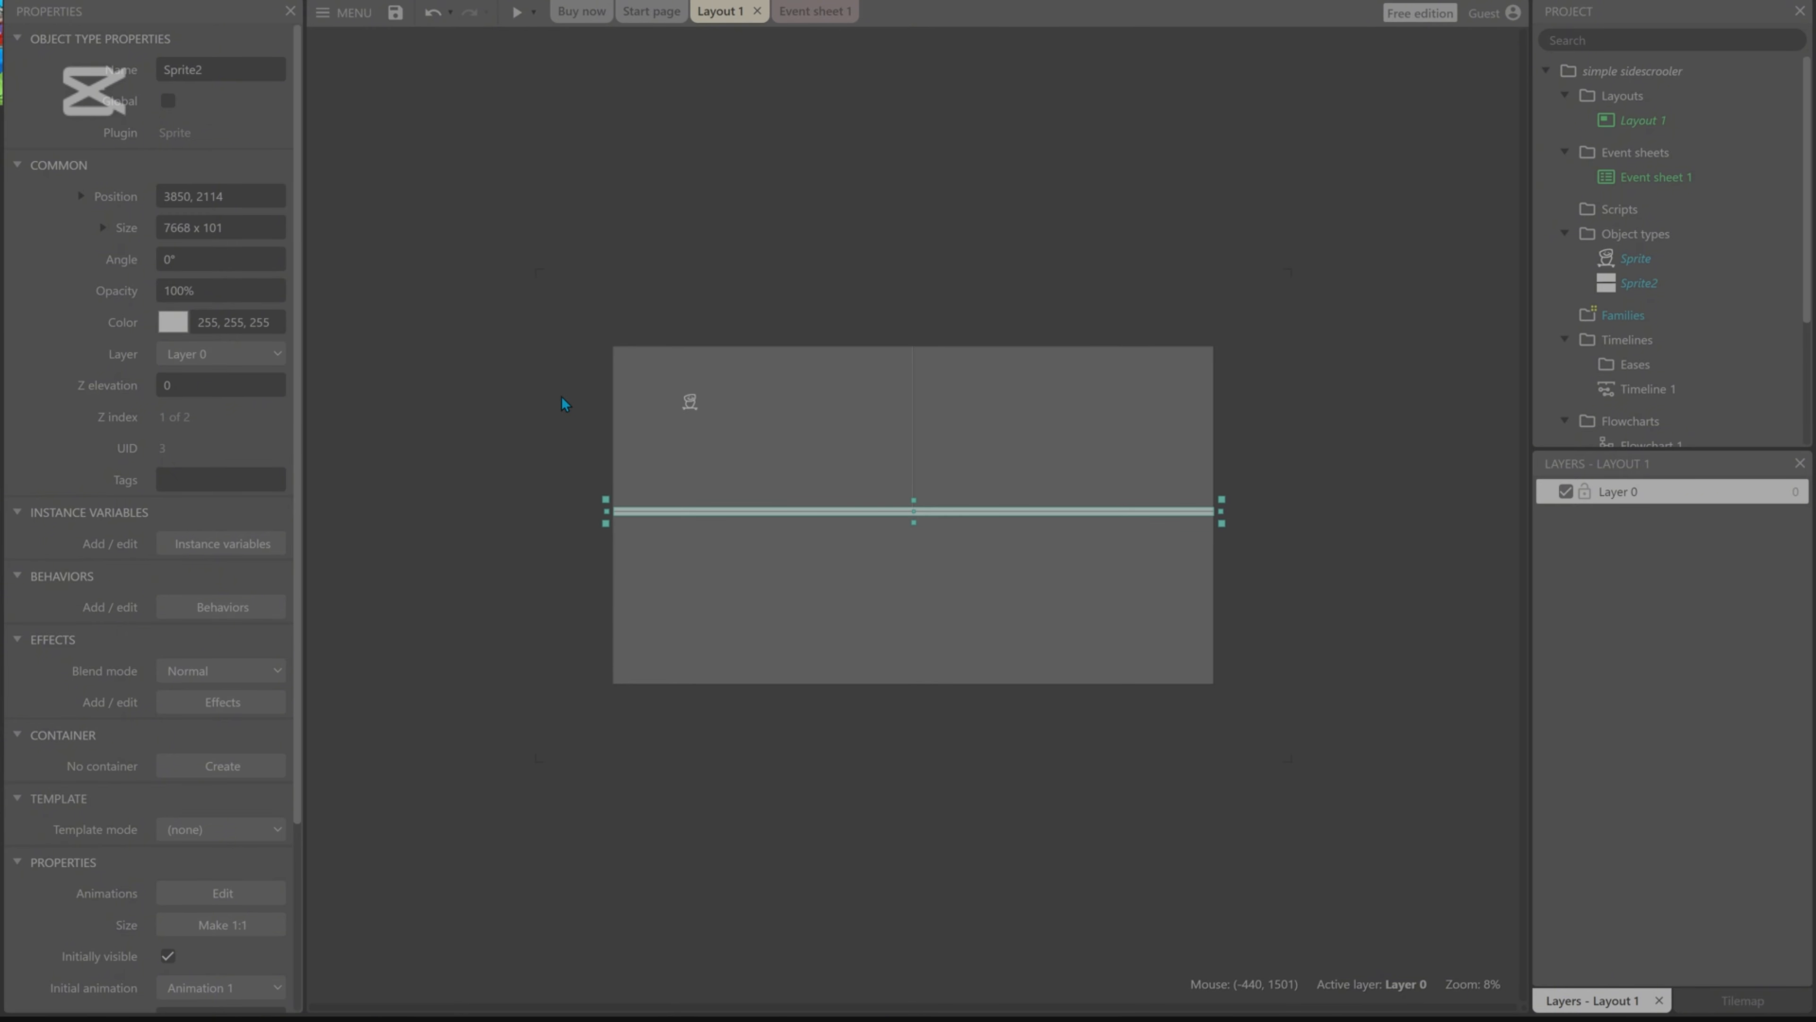
scroll(465, 327, "up", 5, "ctrl")
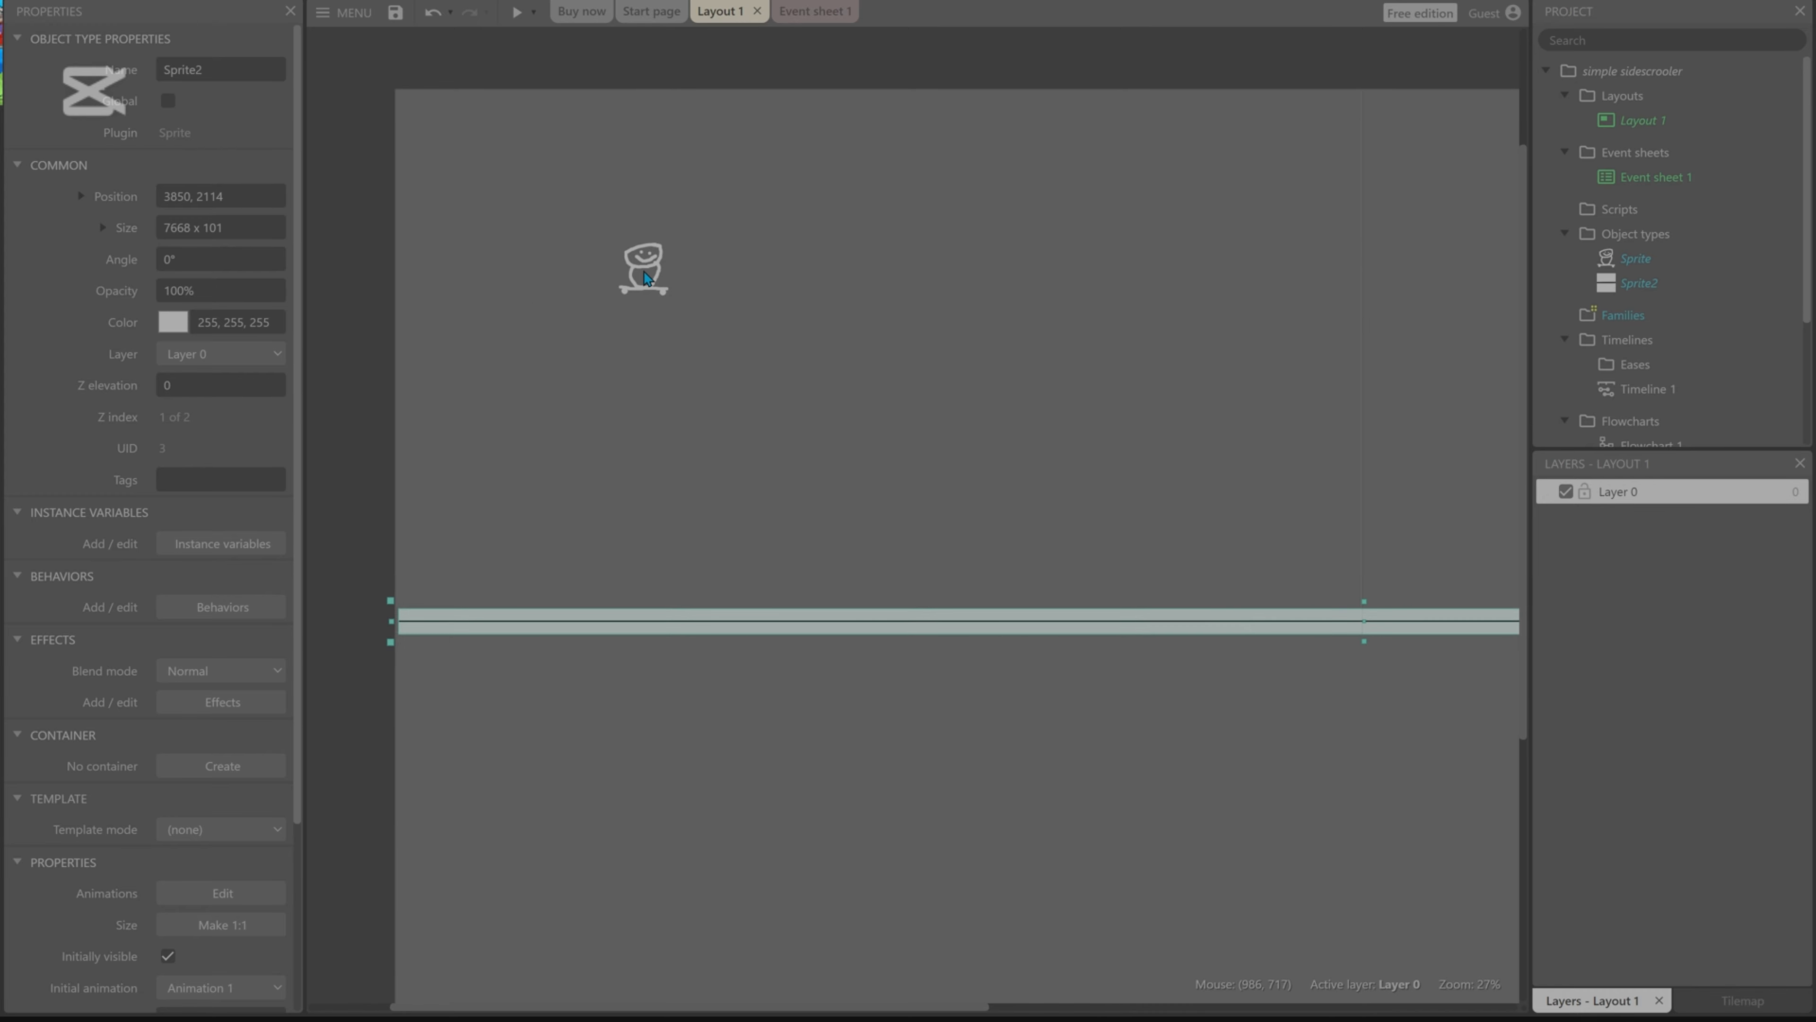
left_click_drag(651, 281, 393, 617)
left_click(425, 624)
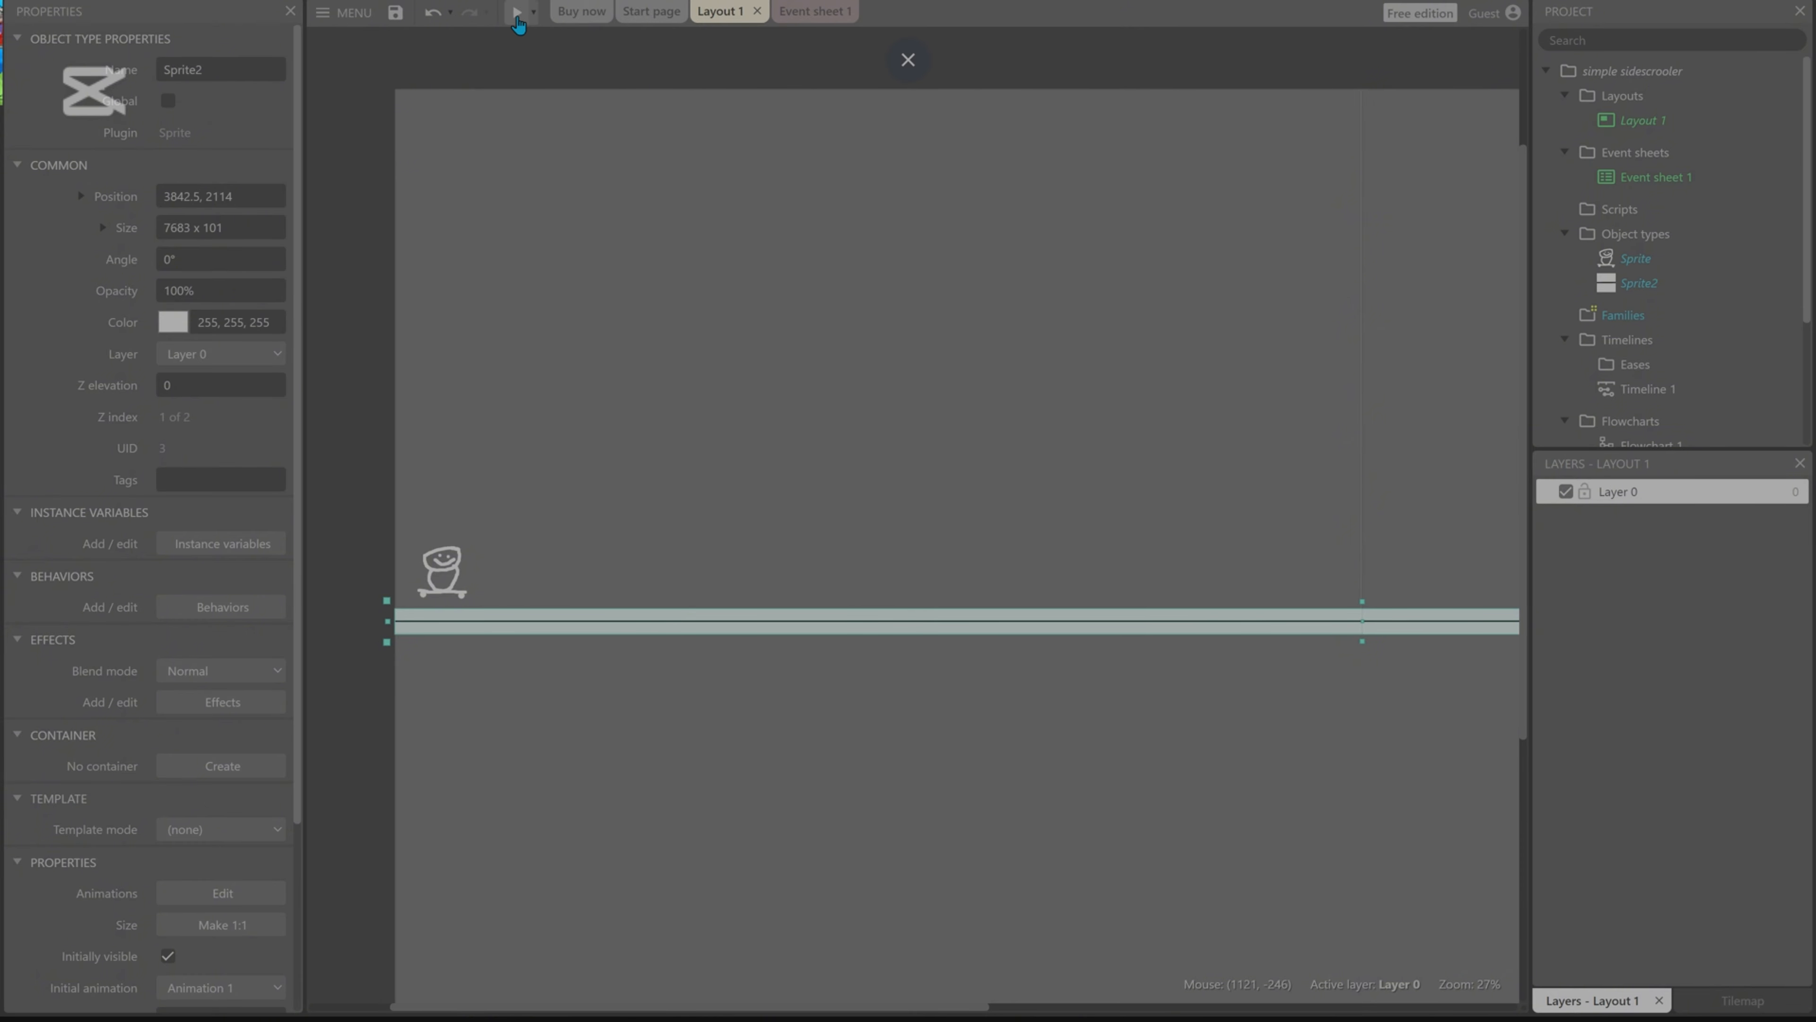
Save the project to Google Drive as simple sidescrooler.c3p.
left_click(396, 14)
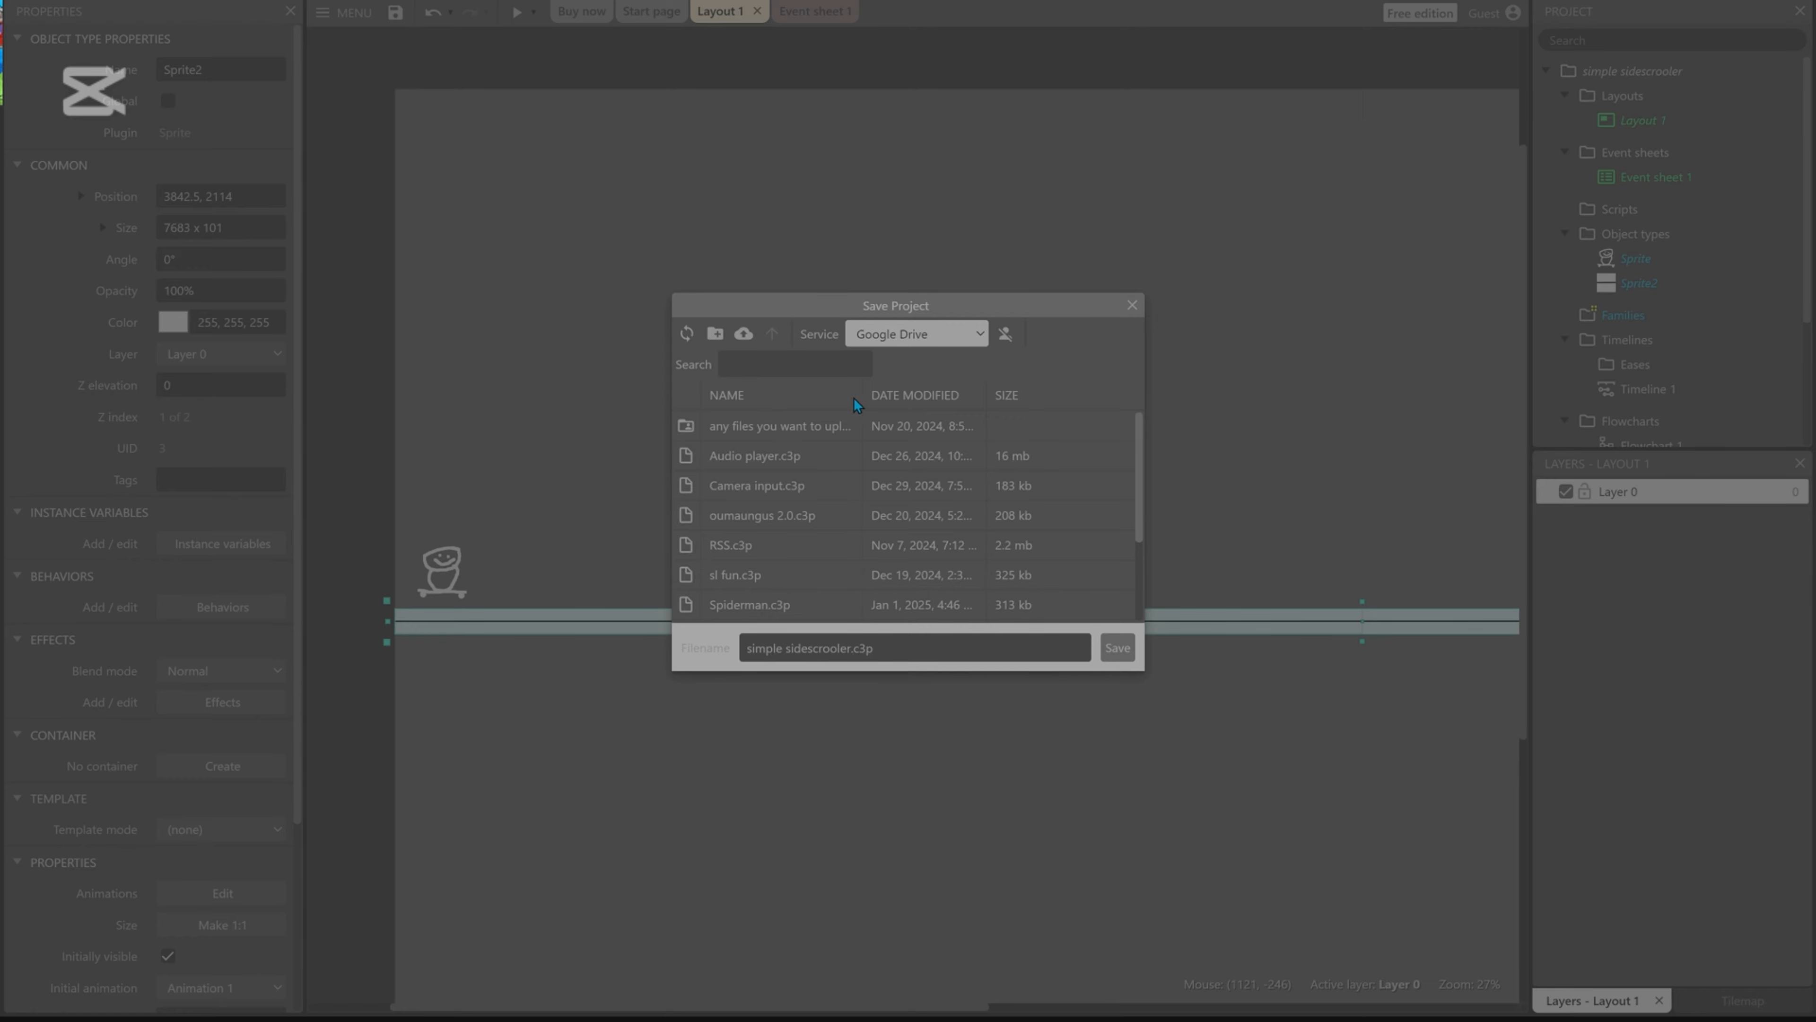
left_click(886, 335)
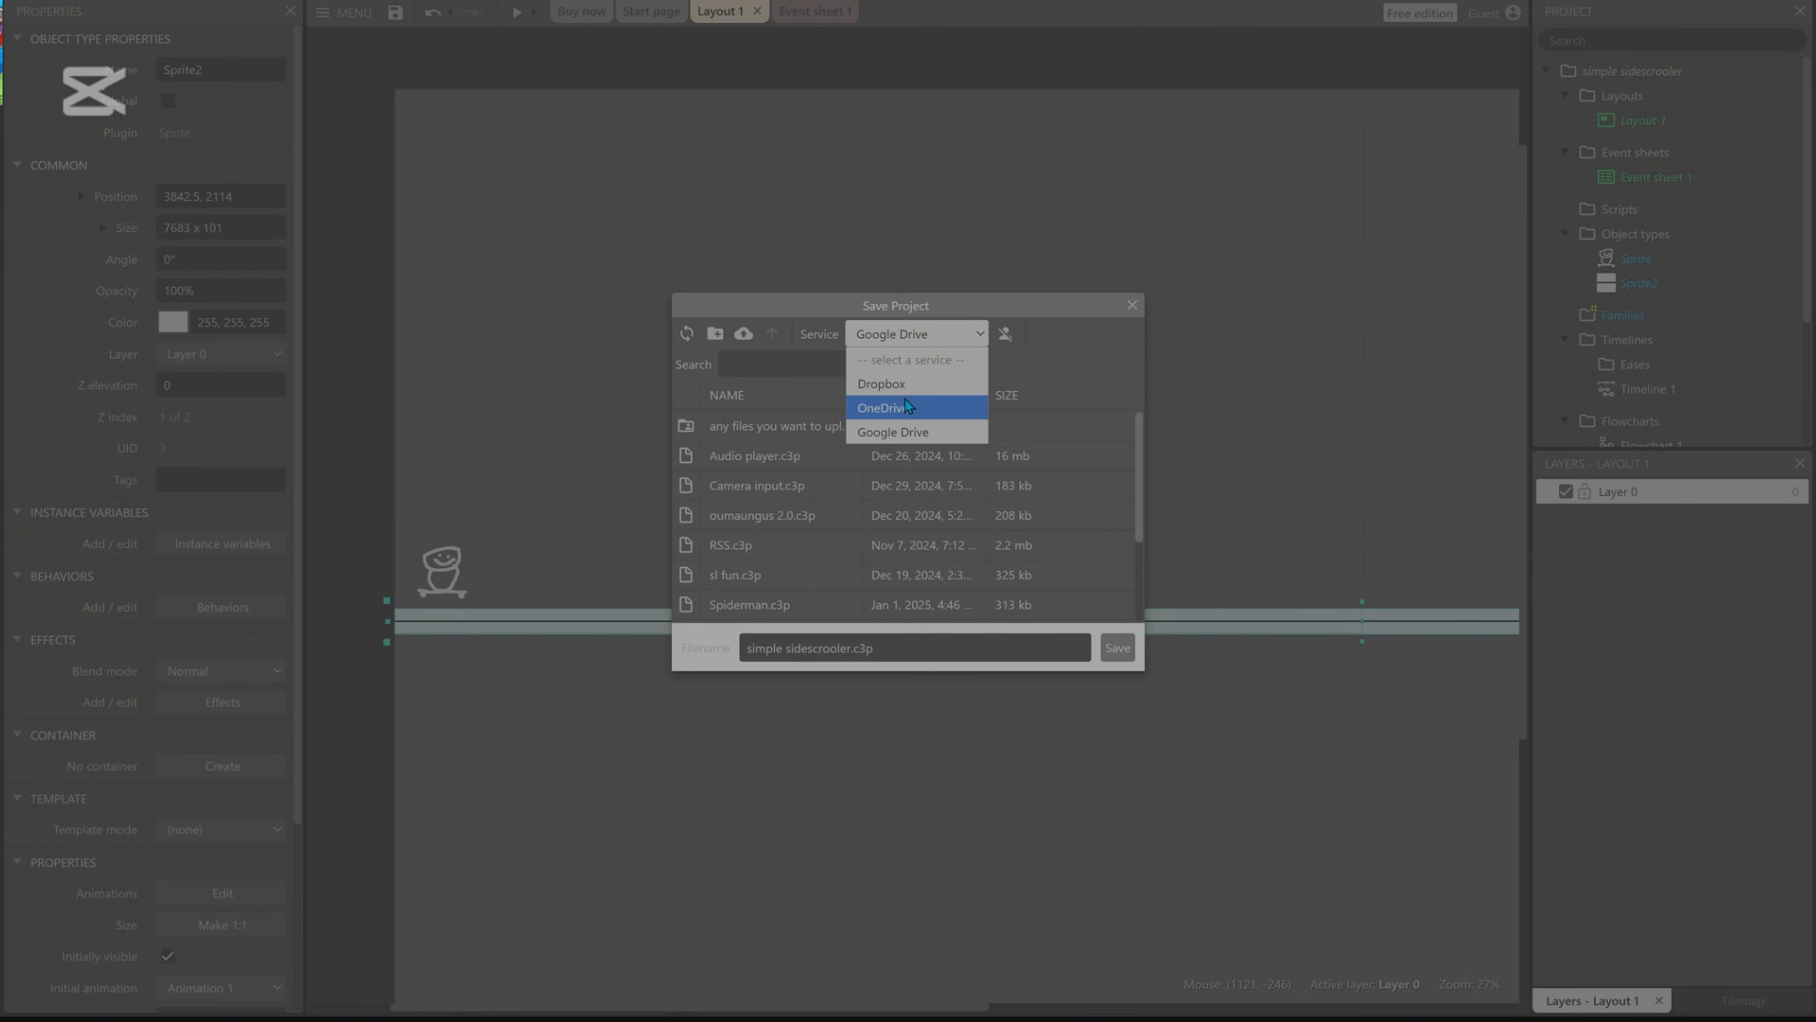
left_click(914, 432)
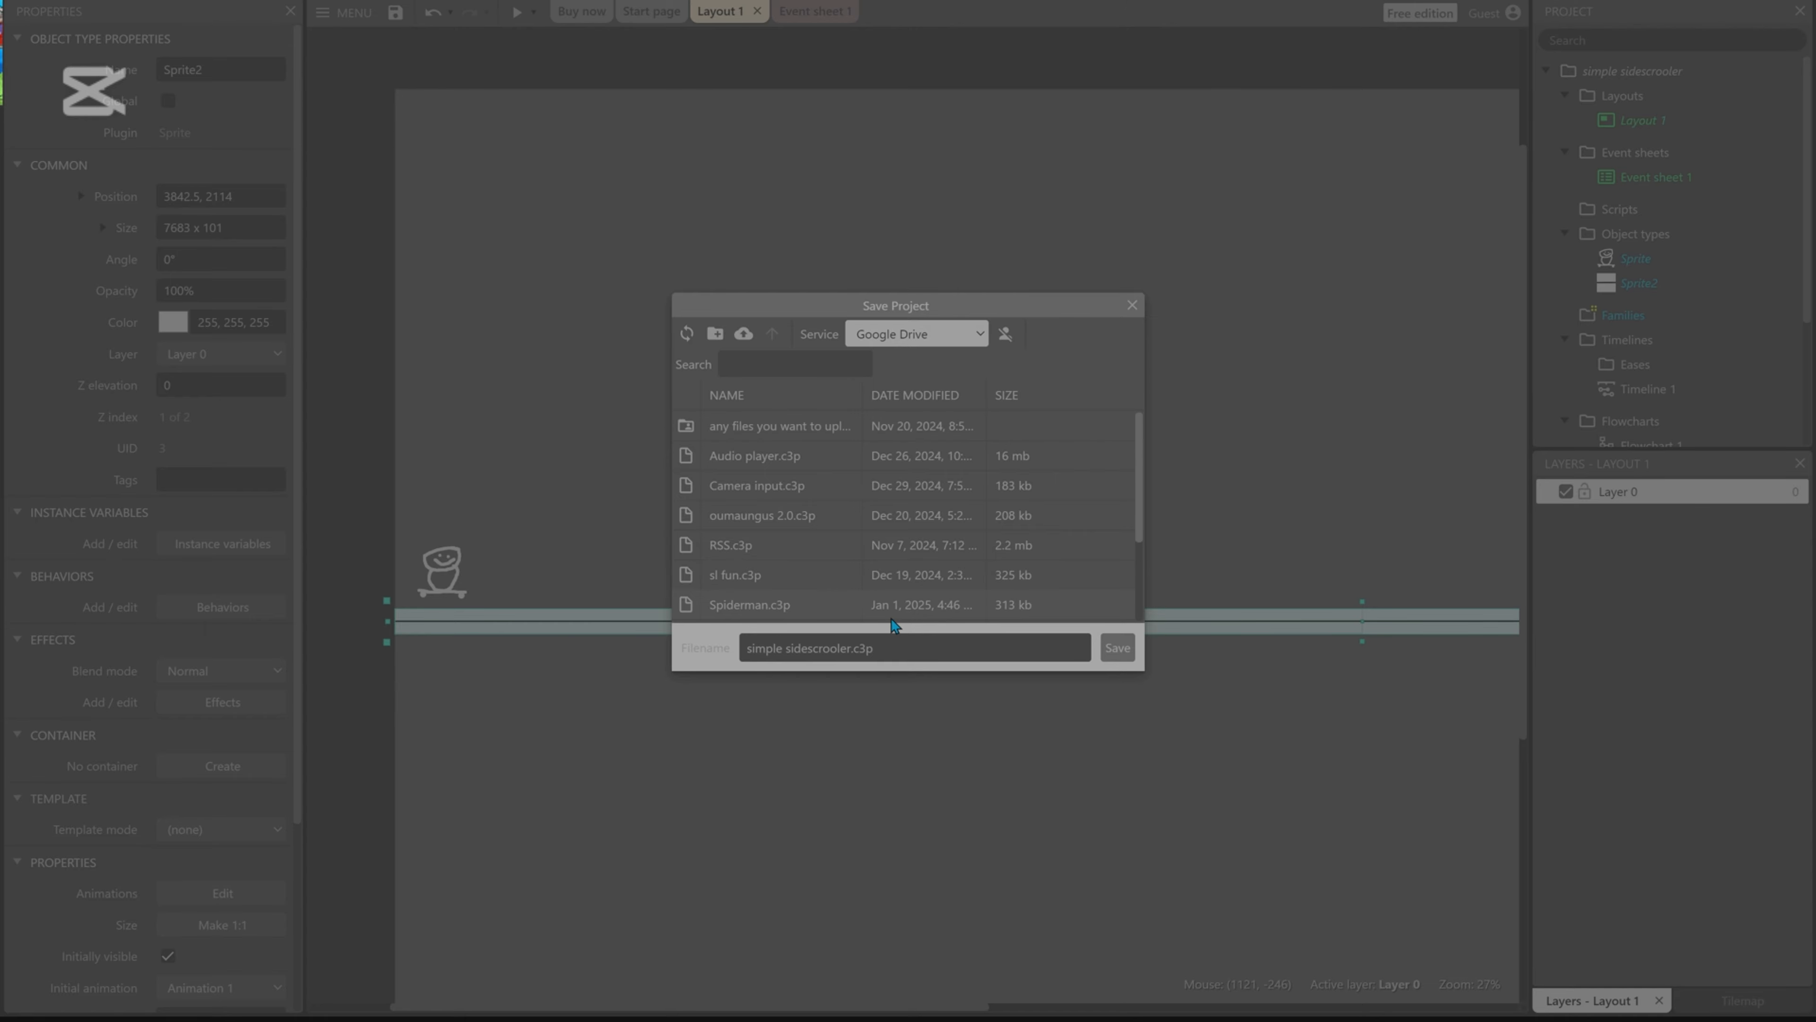
scroll(901, 526, "down", 2)
scroll(901, 535, "up", 2)
left_click(1114, 649)
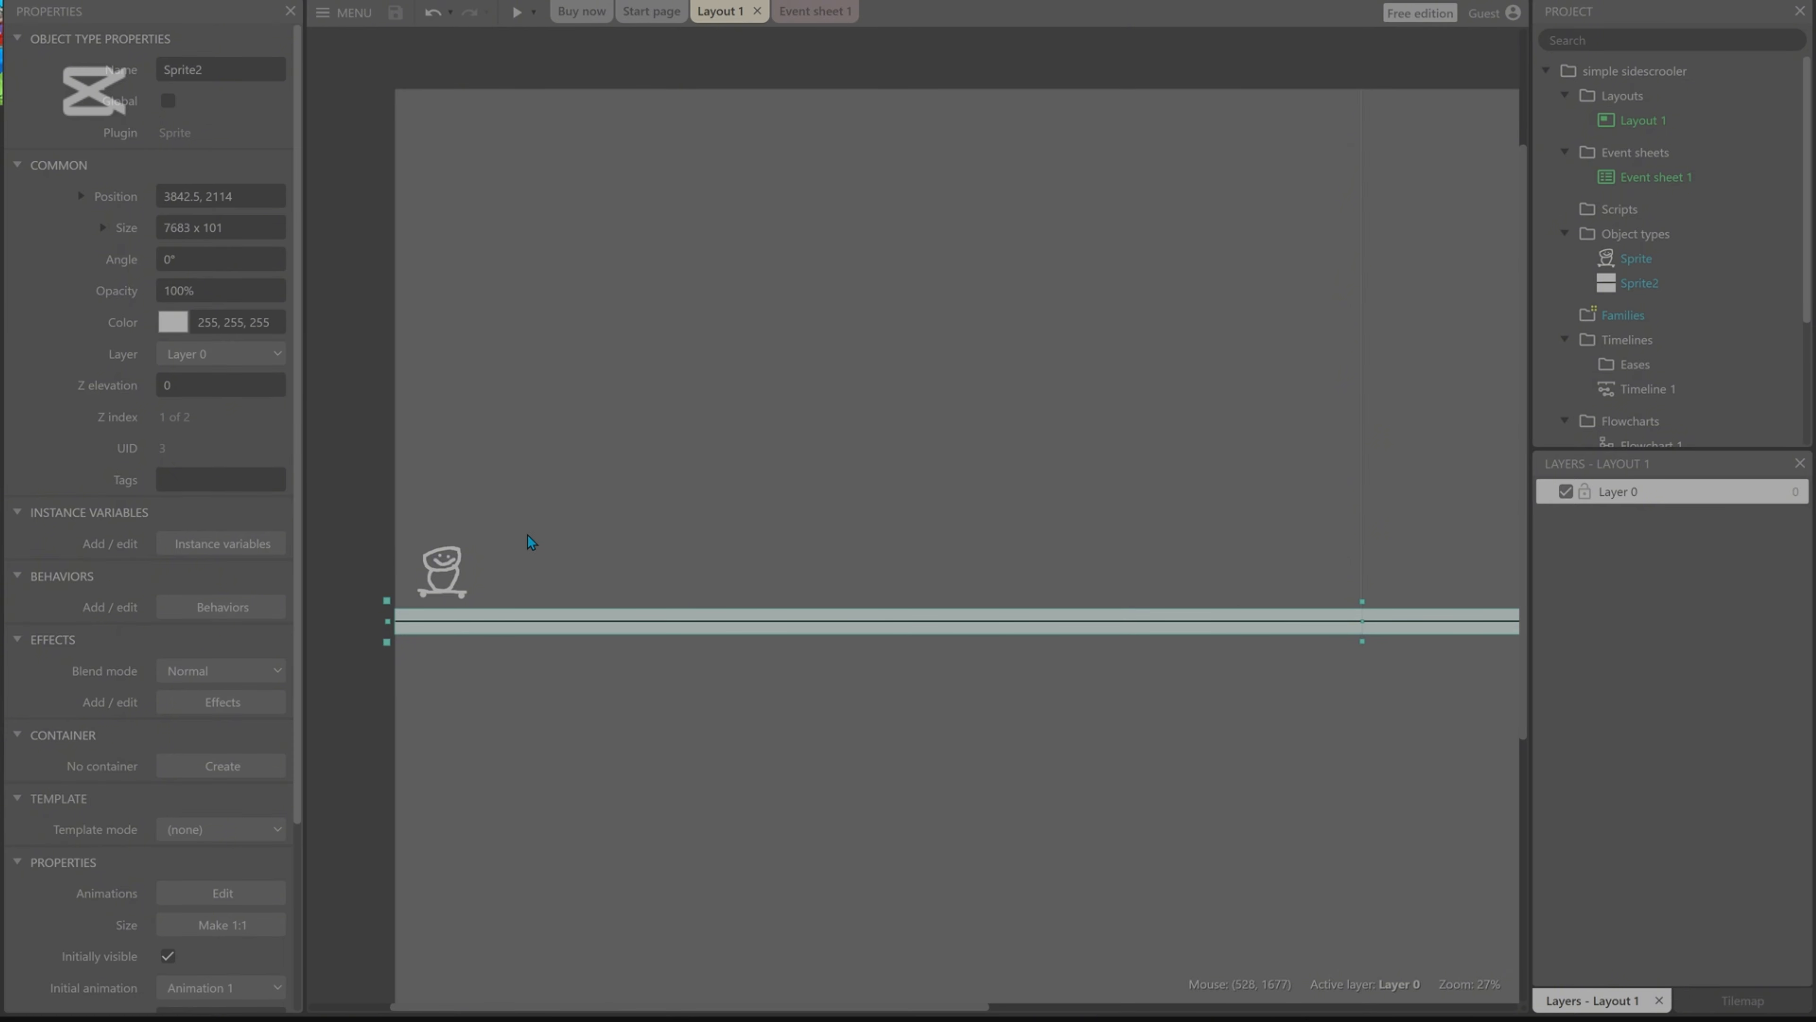
Move the character to position 140, 1951 and add the Solid behavior to the ground bar.
left_click_drag(442, 574, 427, 579)
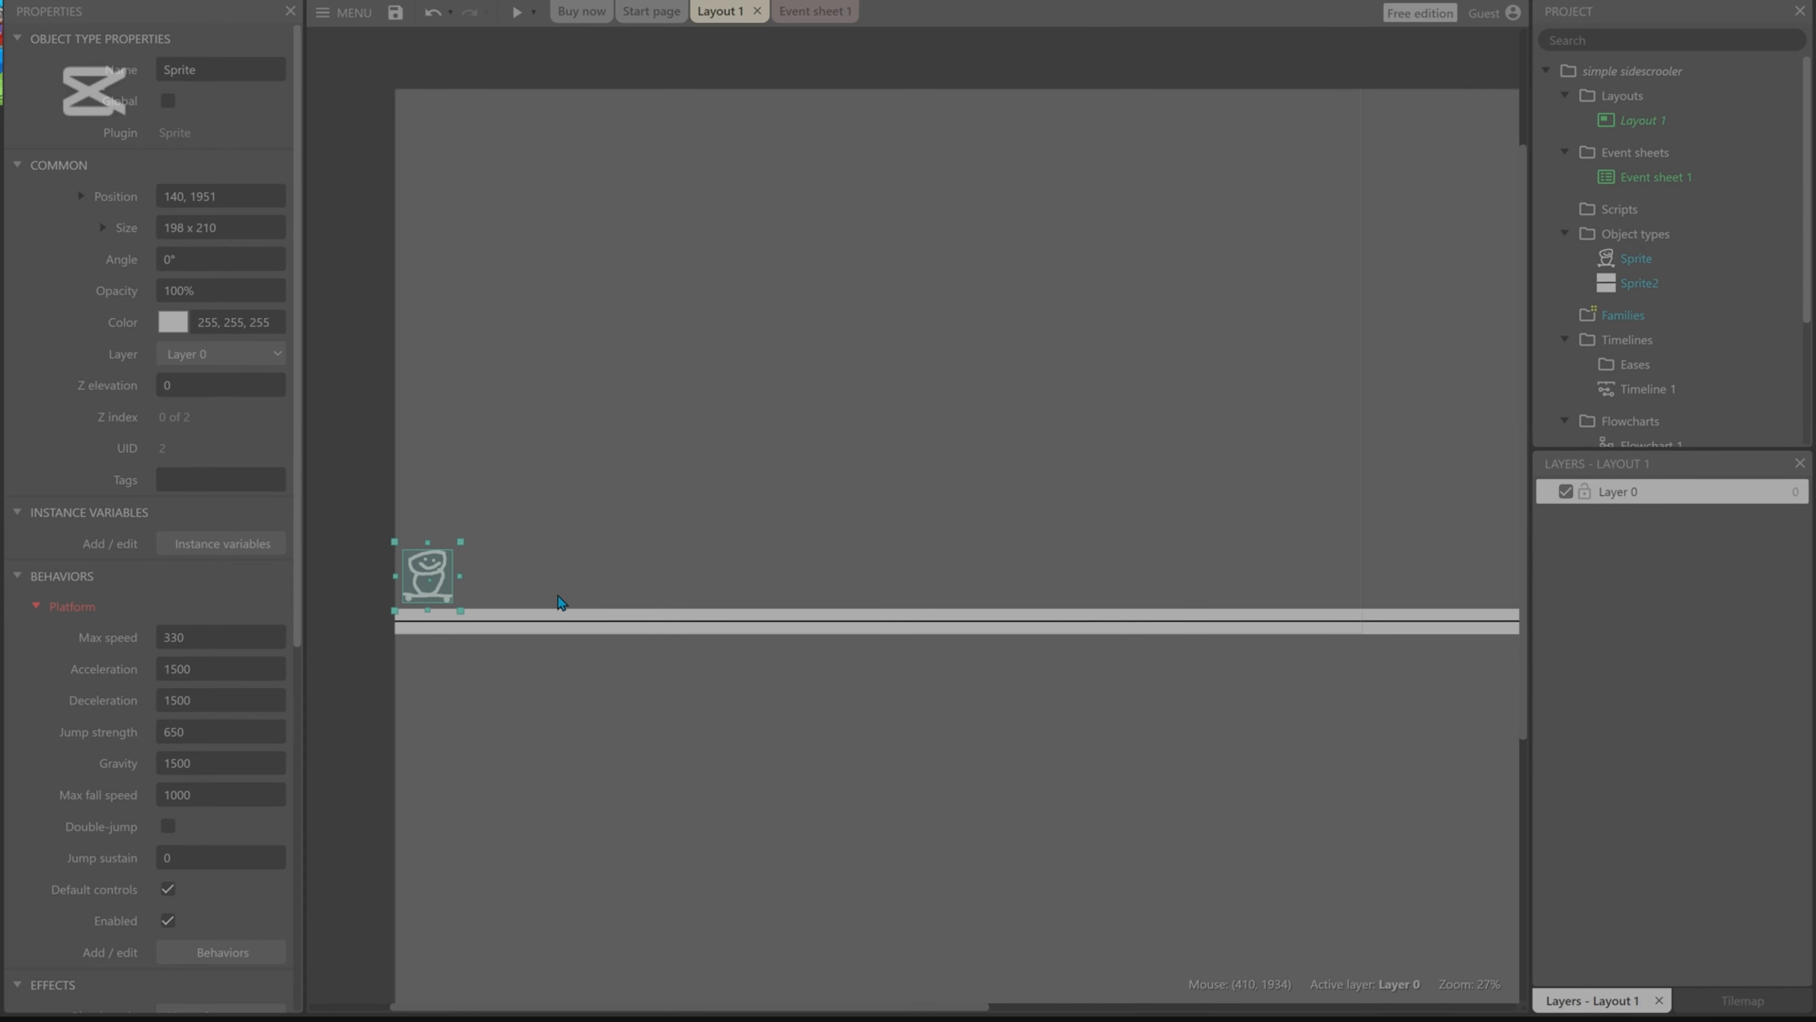
left_click(600, 625)
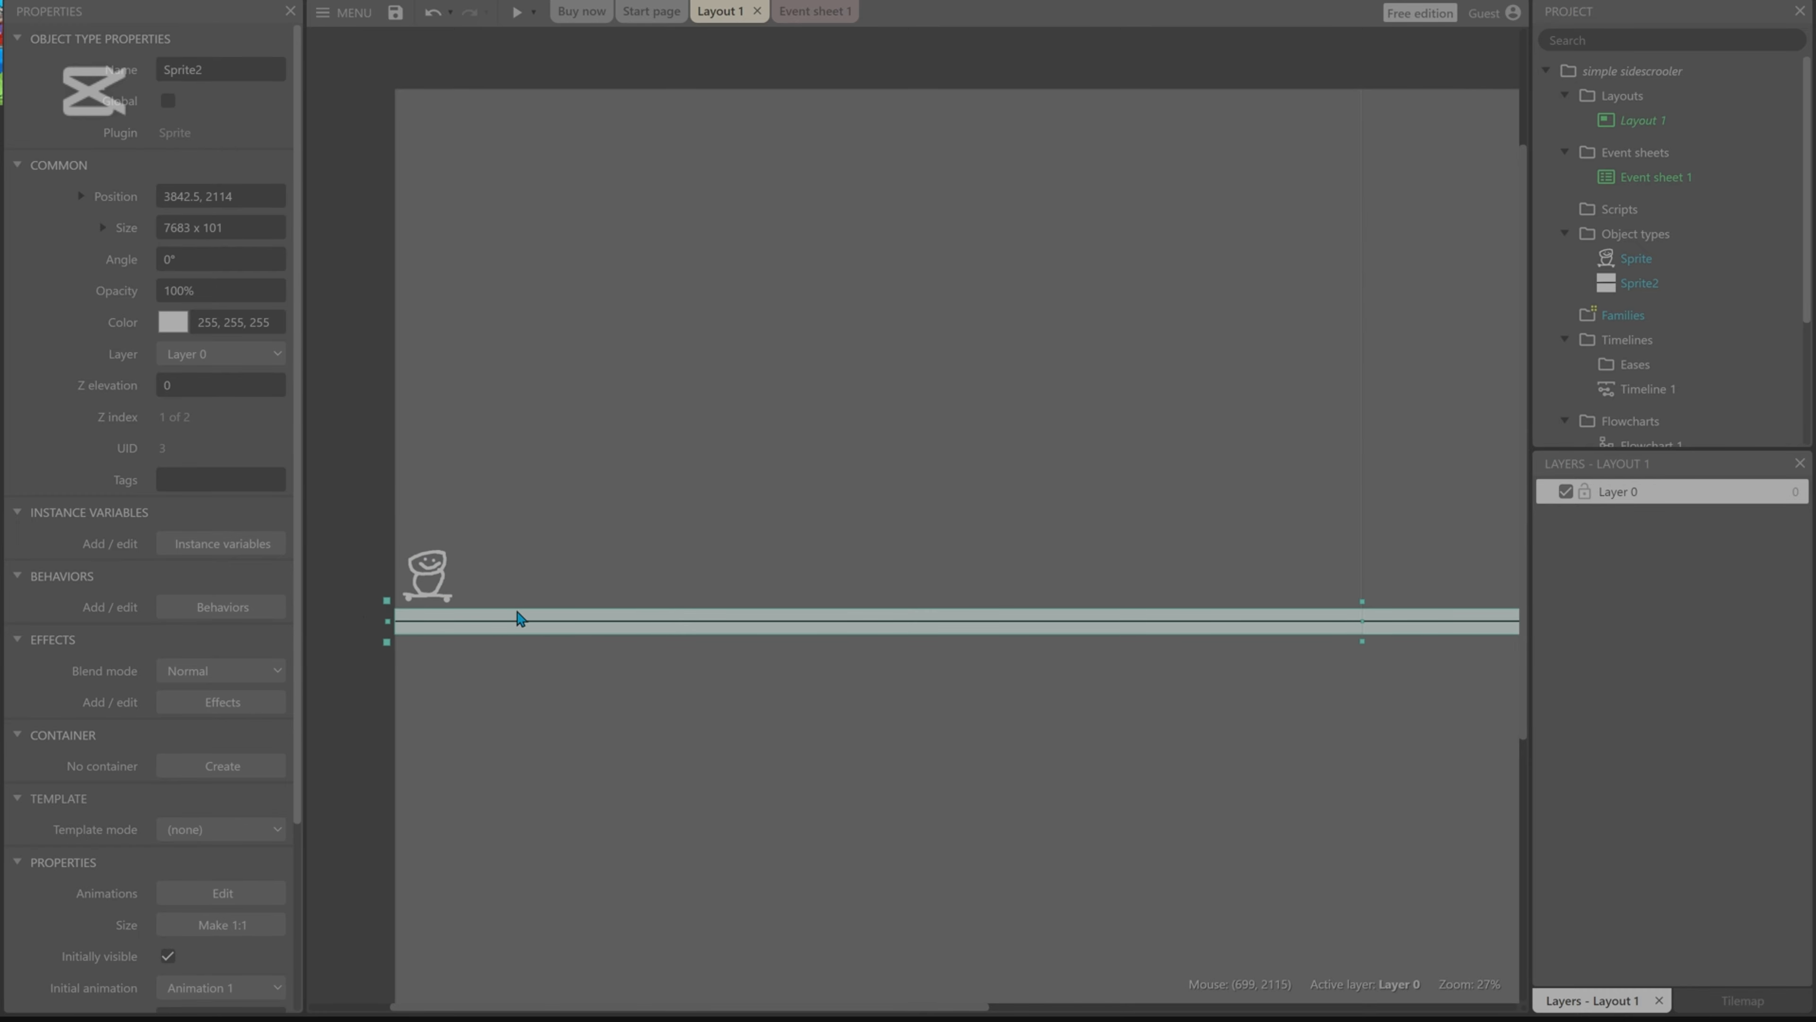
left_click(247, 608)
left_click(983, 610)
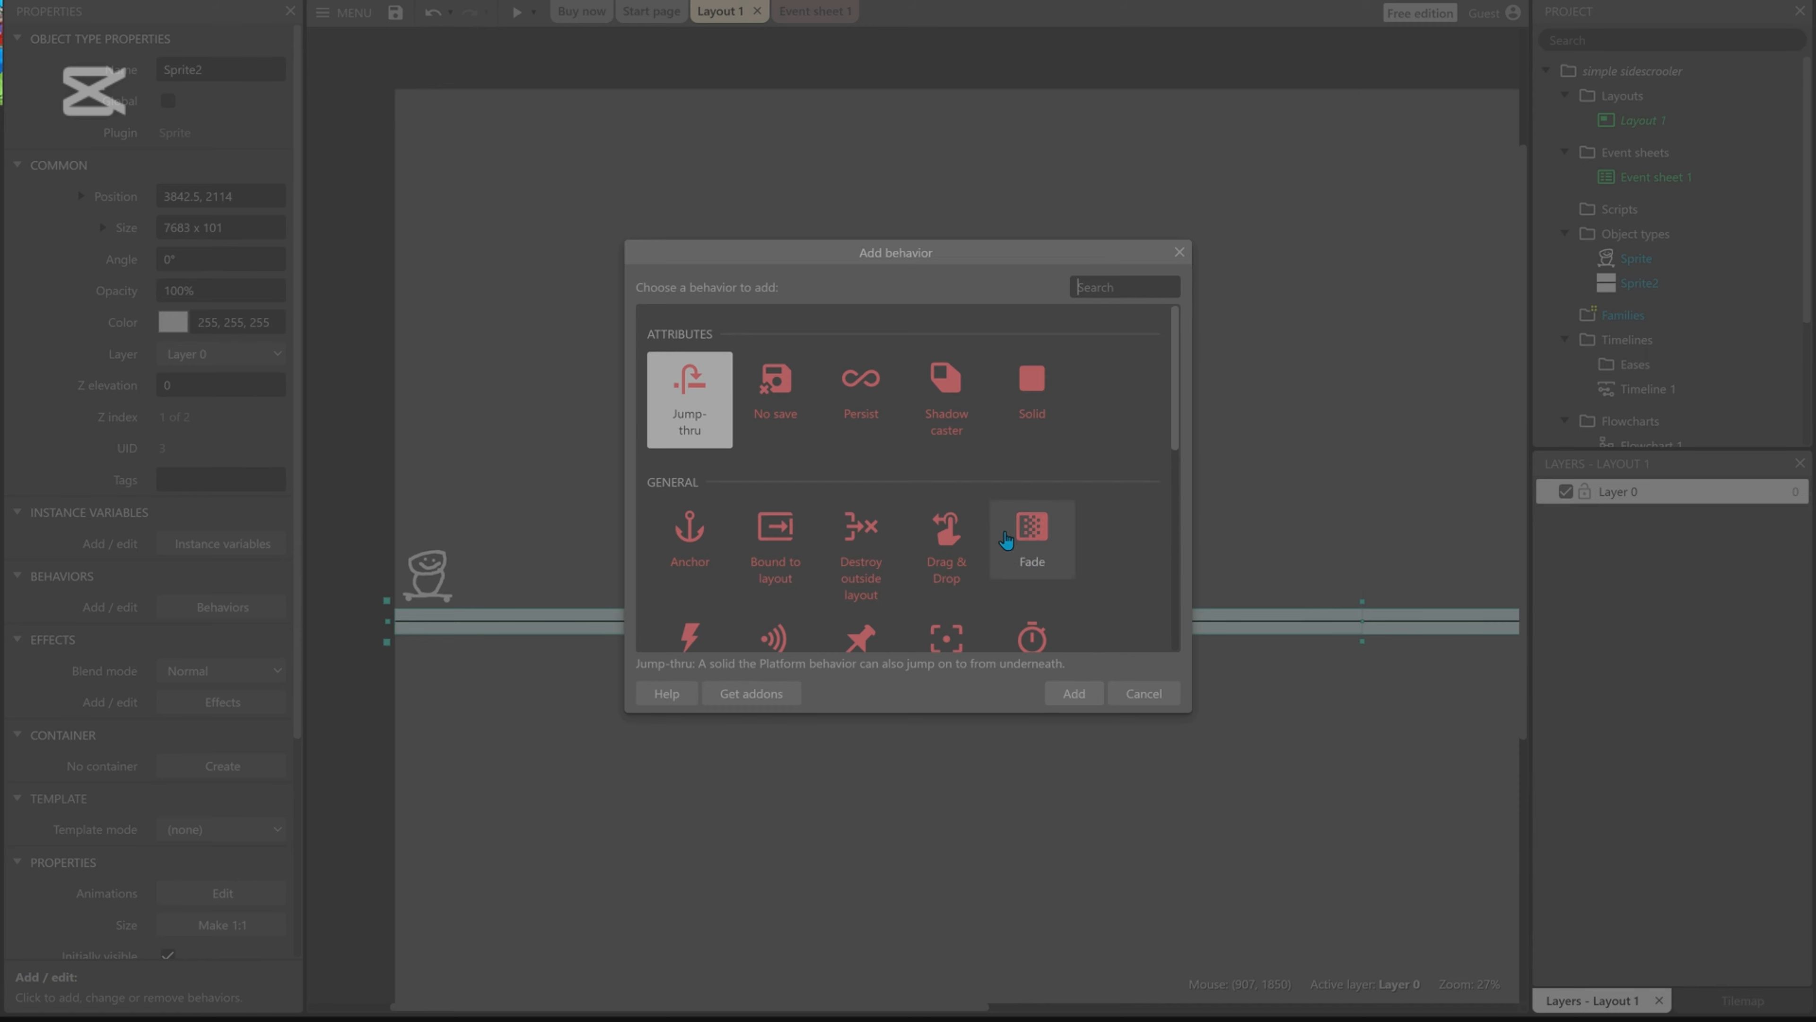
double_click(1030, 405)
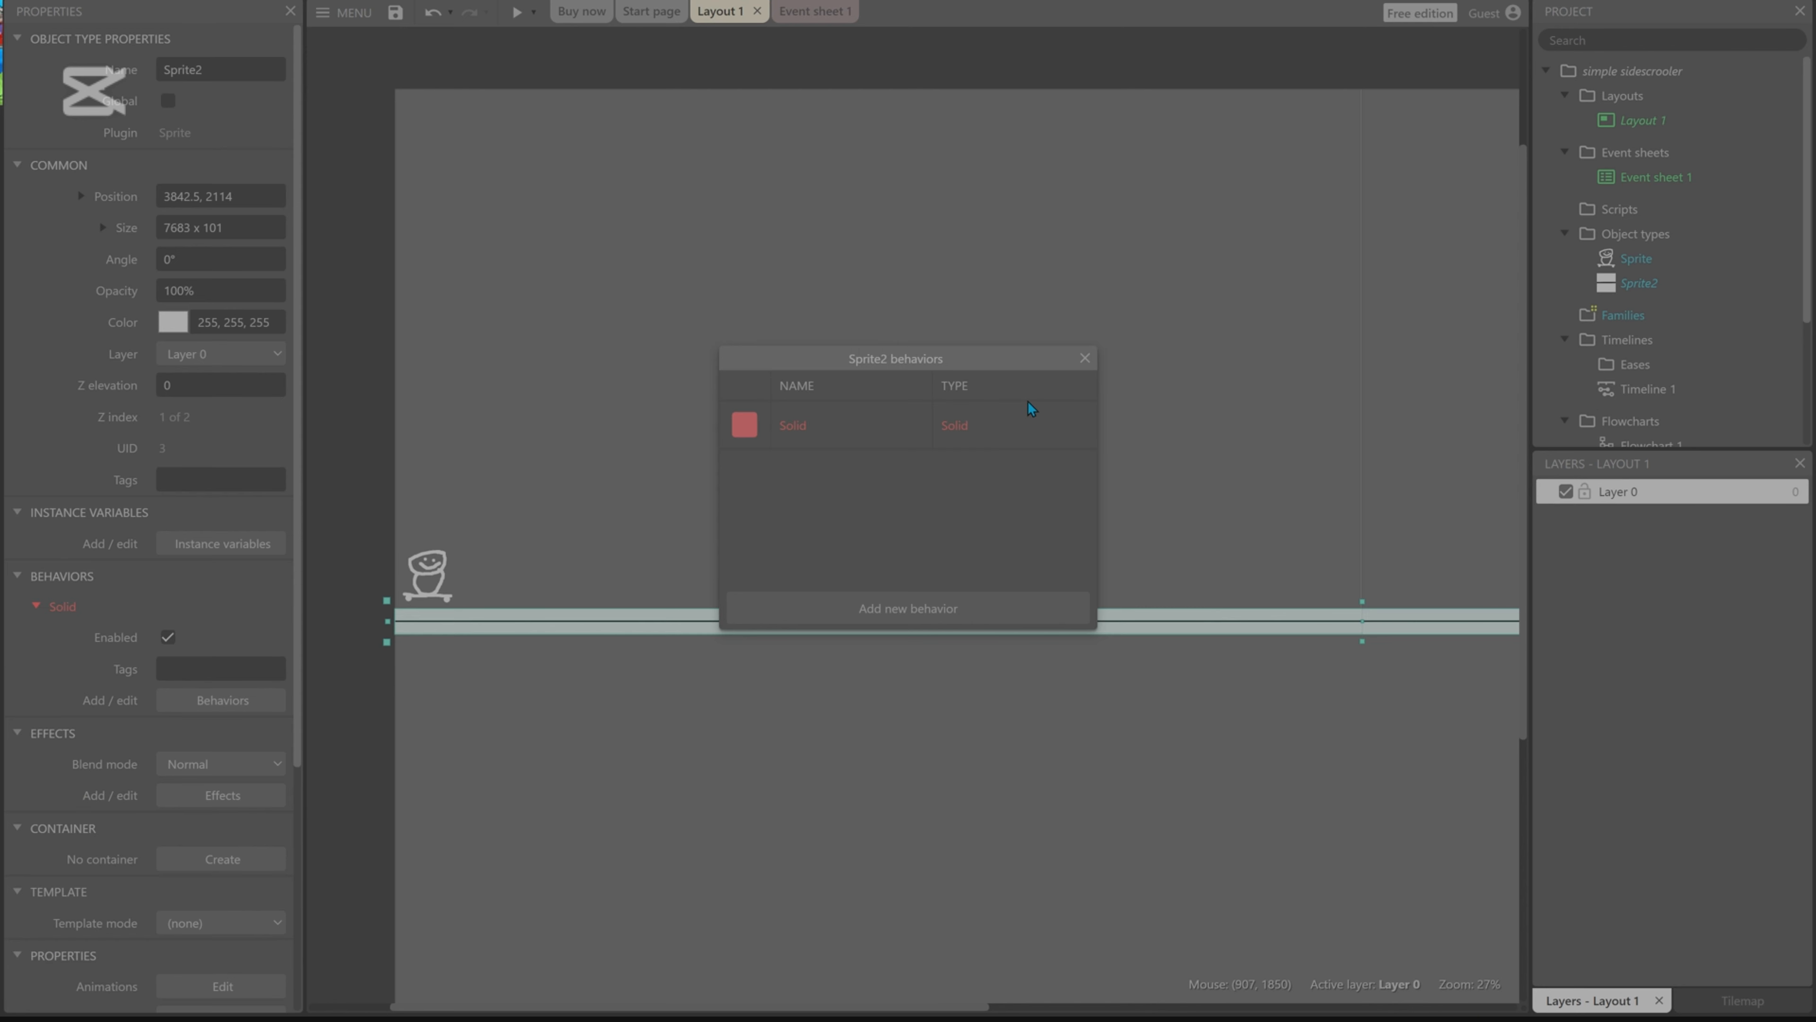
left_click(1085, 360)
Add the Scroll To behavior to the character sprite alongside its Platform behavior.
left_click(428, 573)
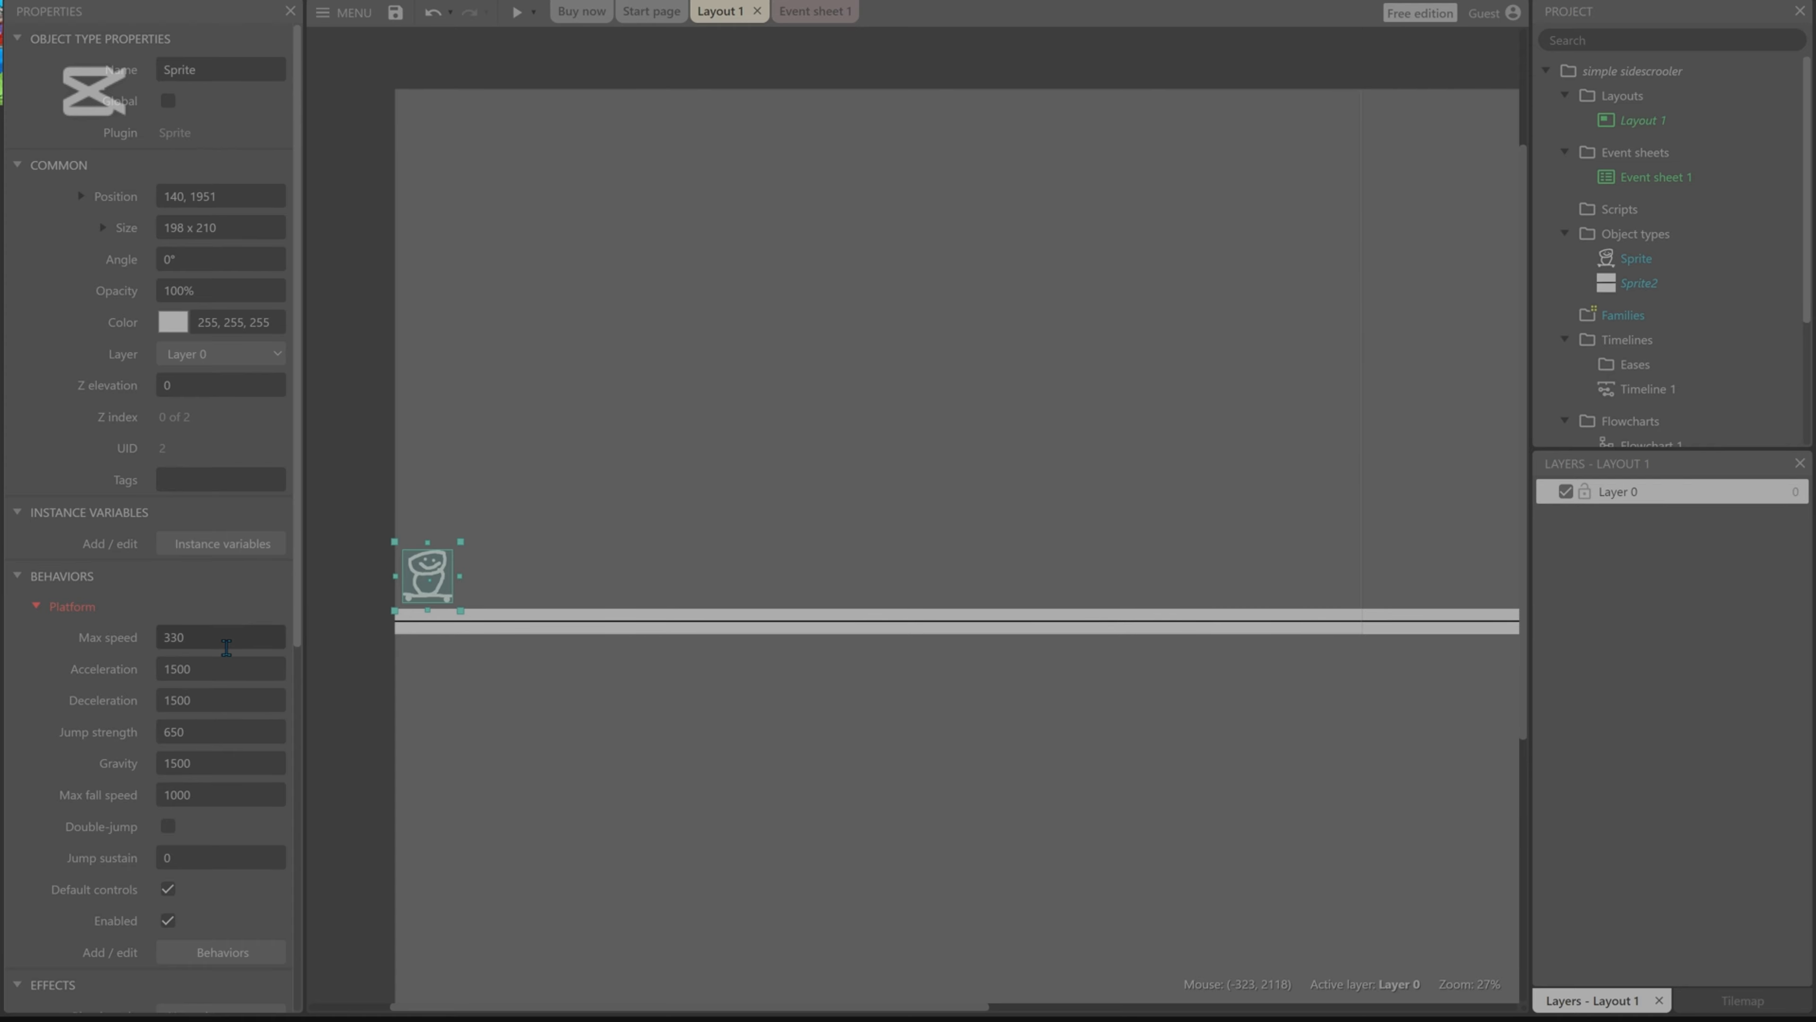
scroll(226, 647, "down", 4)
left_click(215, 634)
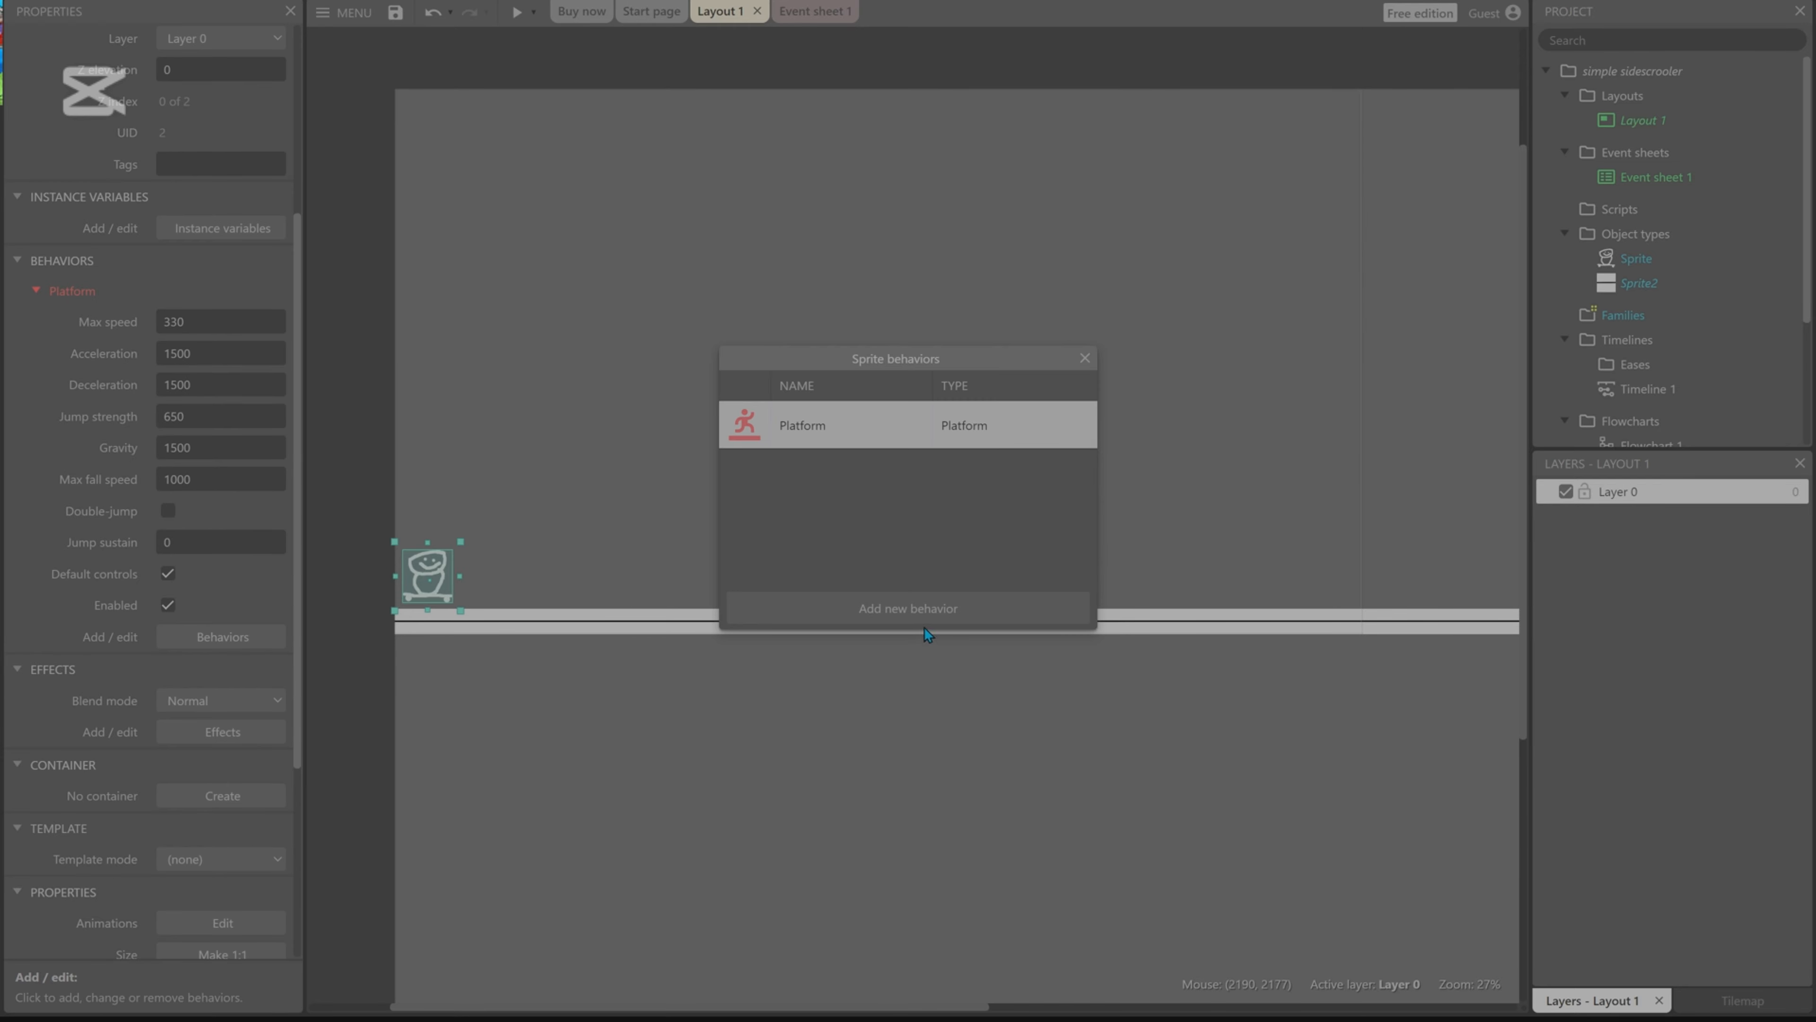
left_click(908, 612)
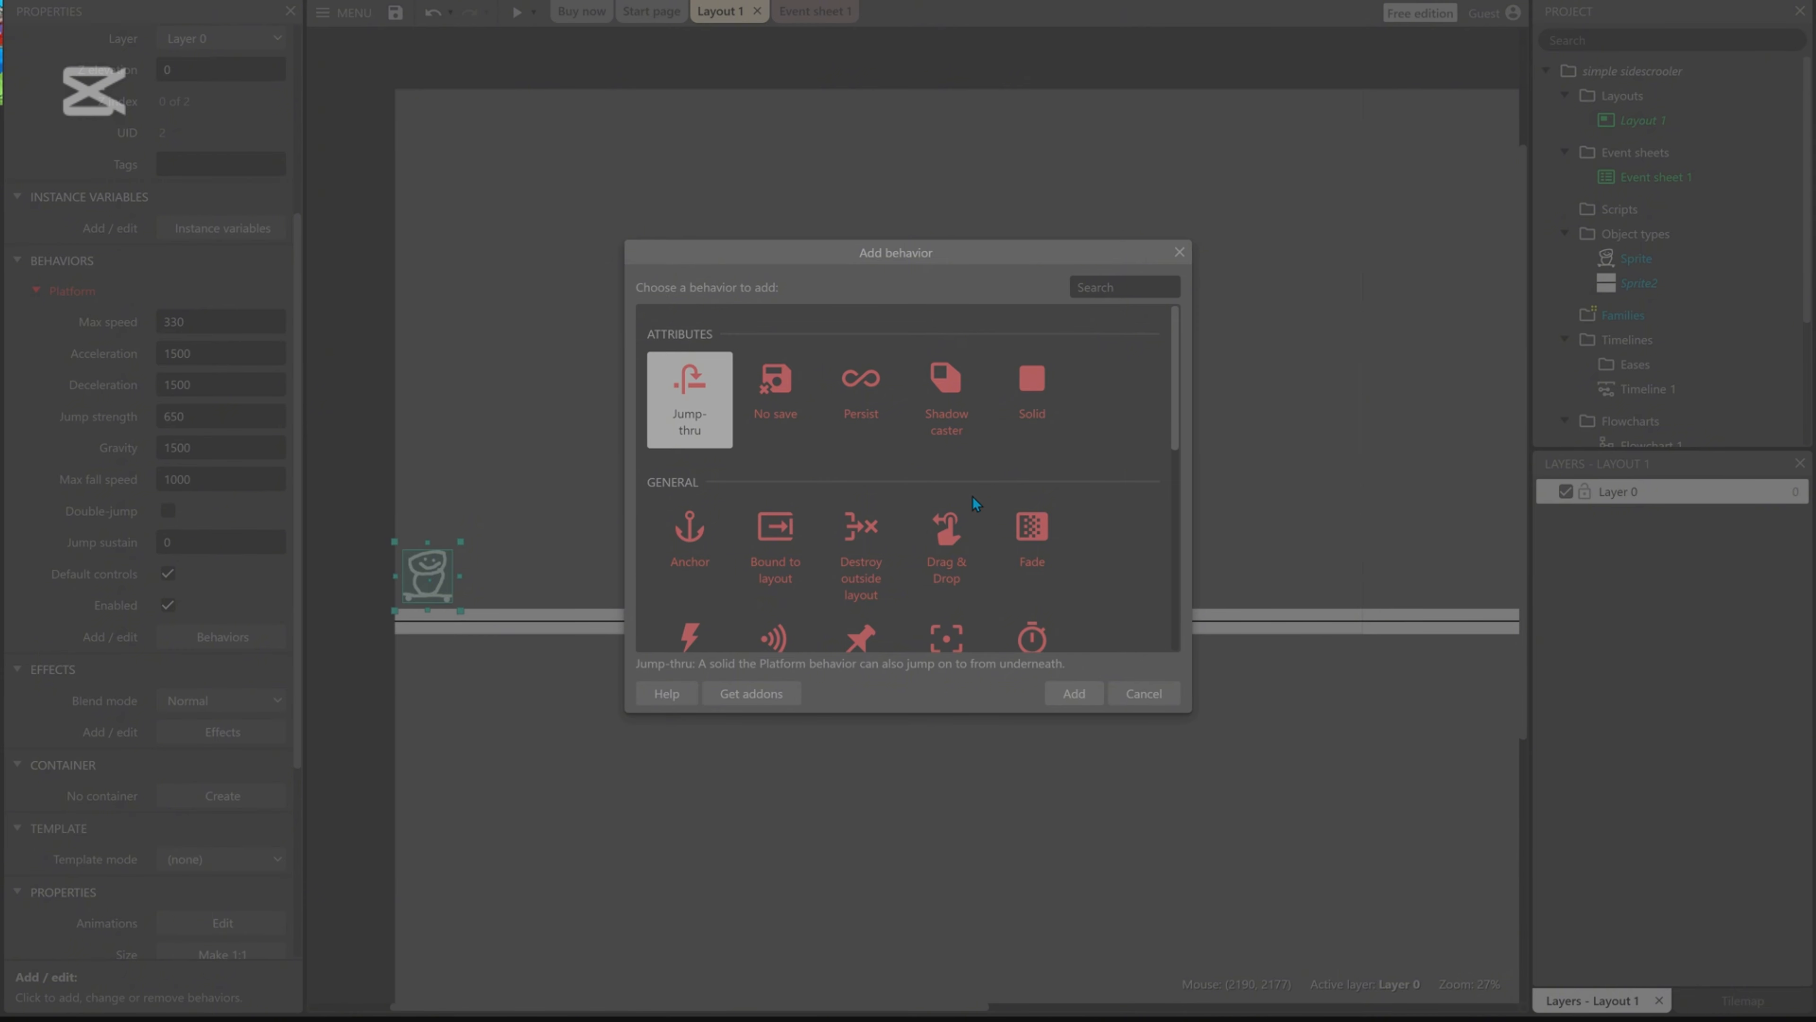
scroll(972, 500, "down", 5)
double_click(944, 350)
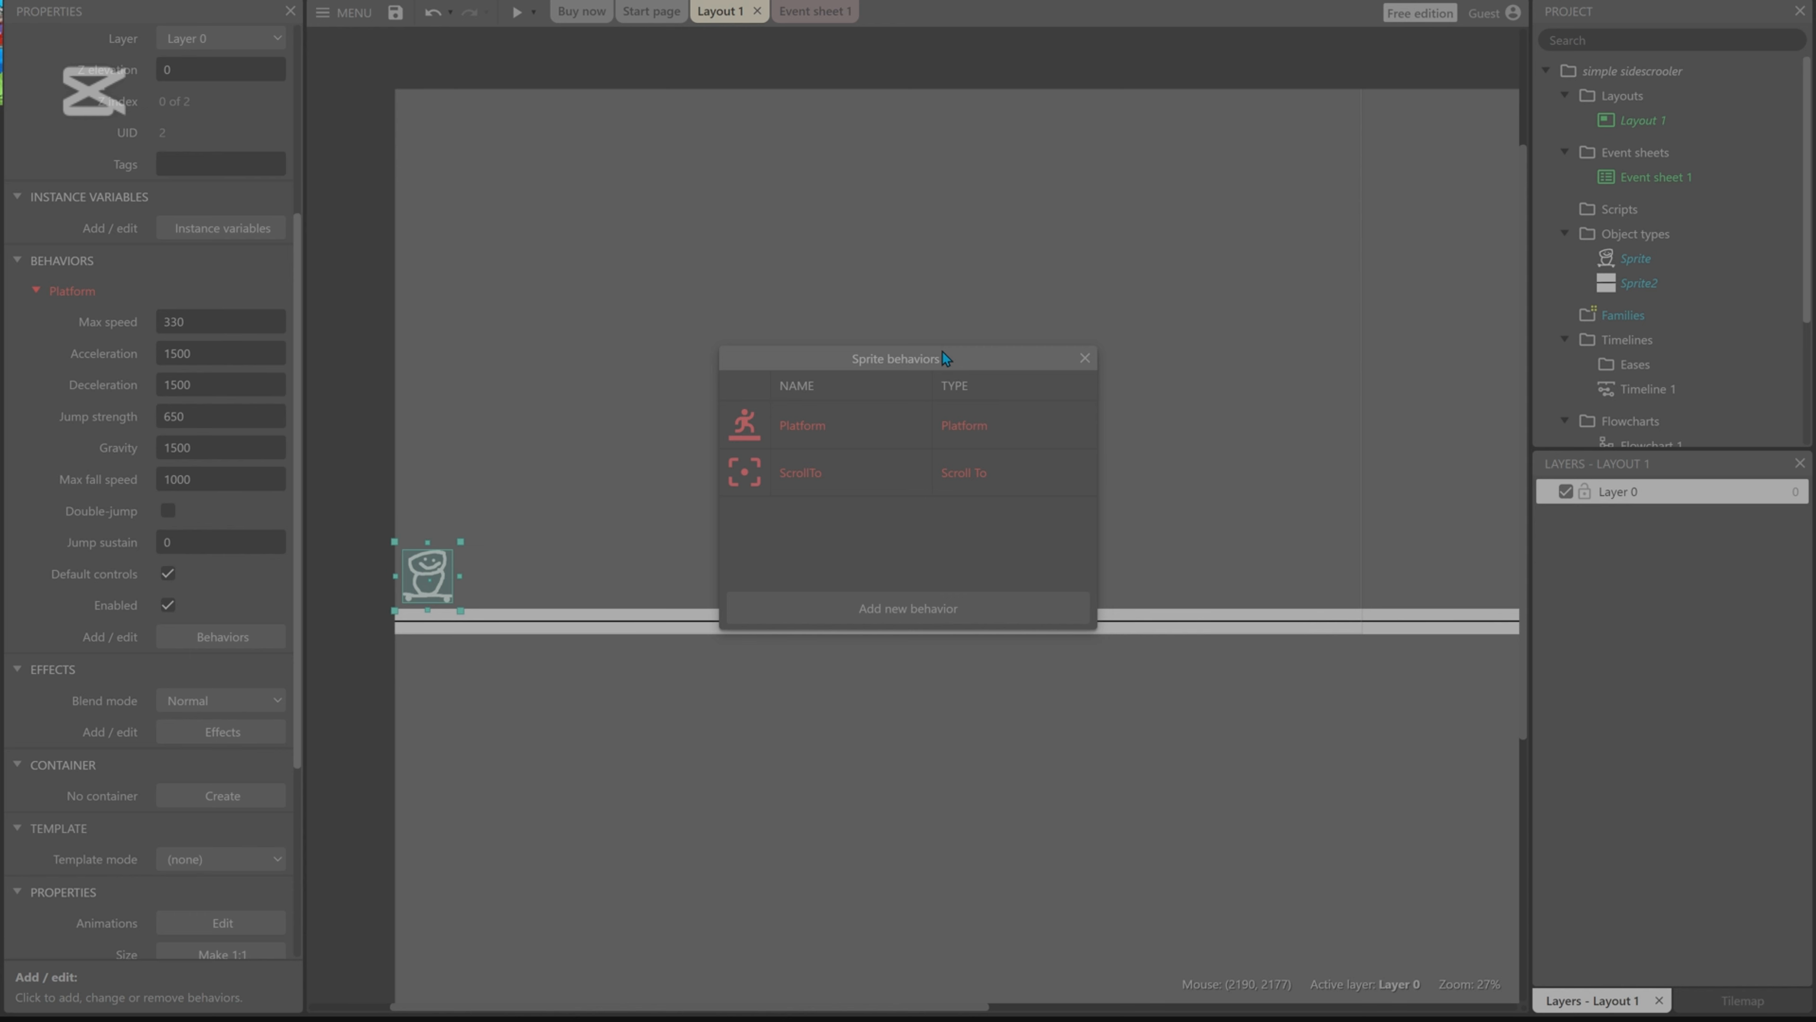
left_click(1085, 359)
left_click(1040, 480)
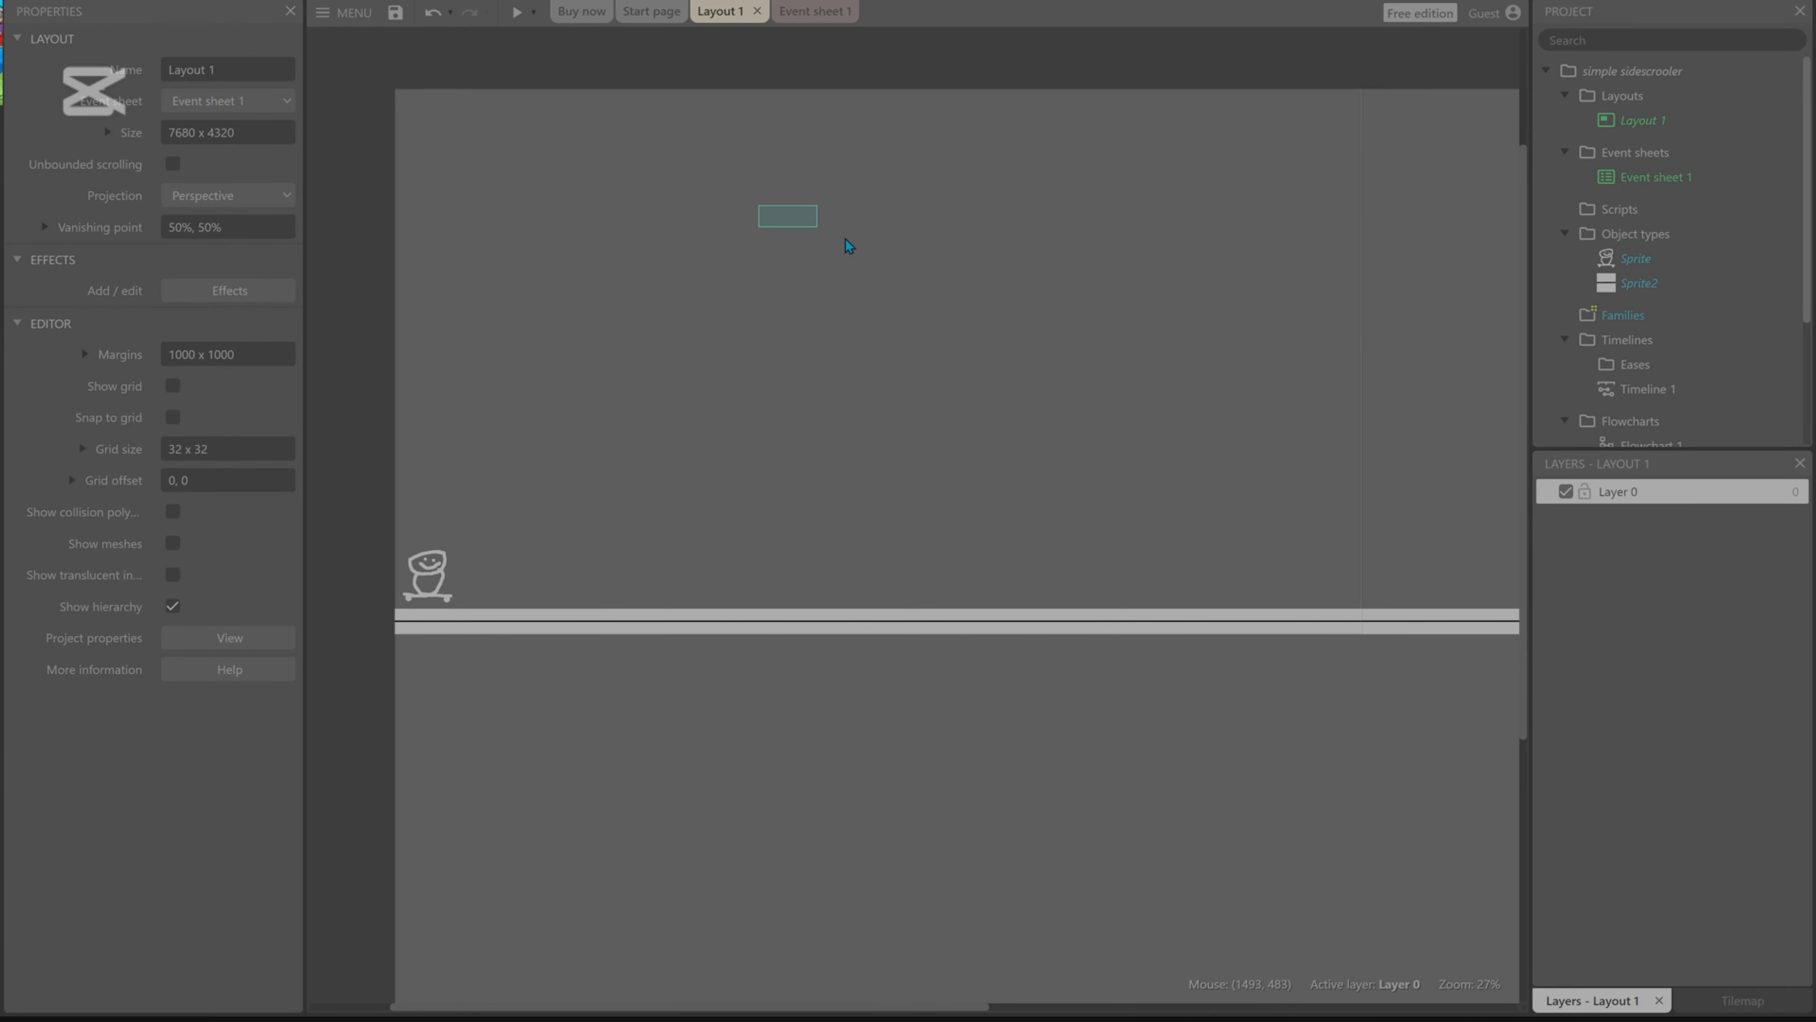
left_click_drag(676, 244, 1290, 350)
Set the background color of Layer 0 to white (255, 255, 255).
left_click(1670, 506)
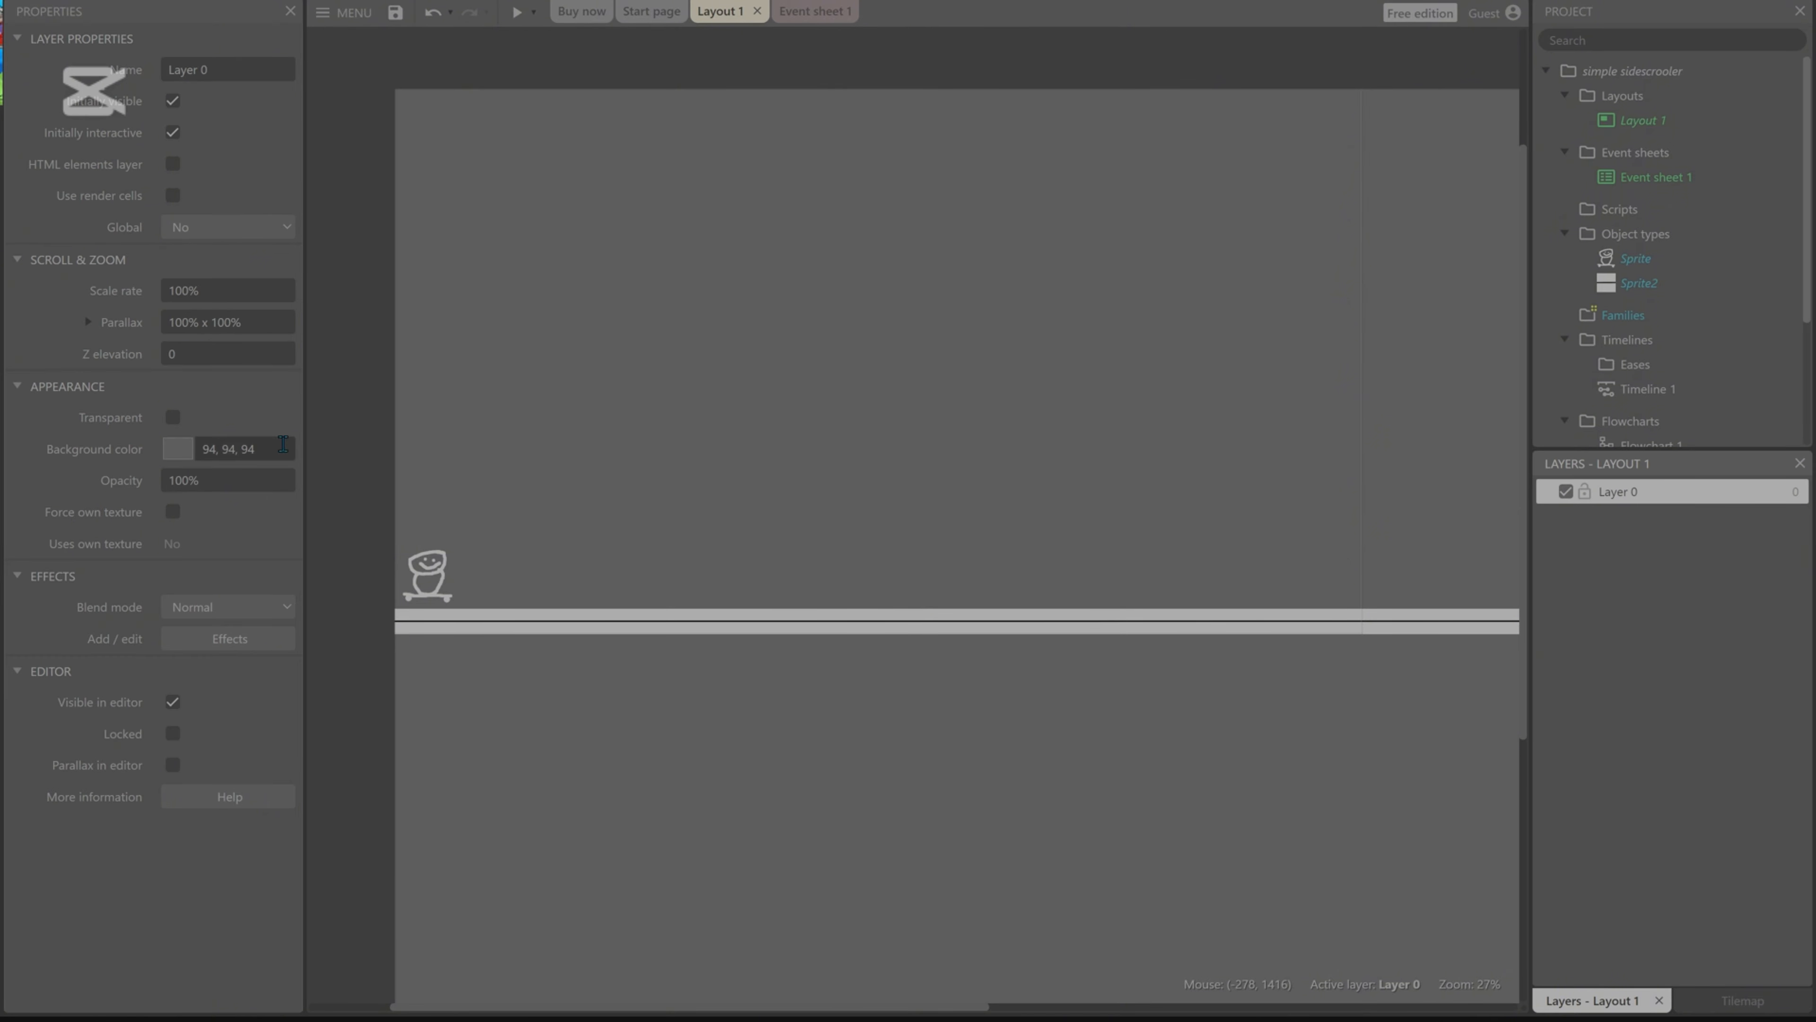
left_click(176, 455)
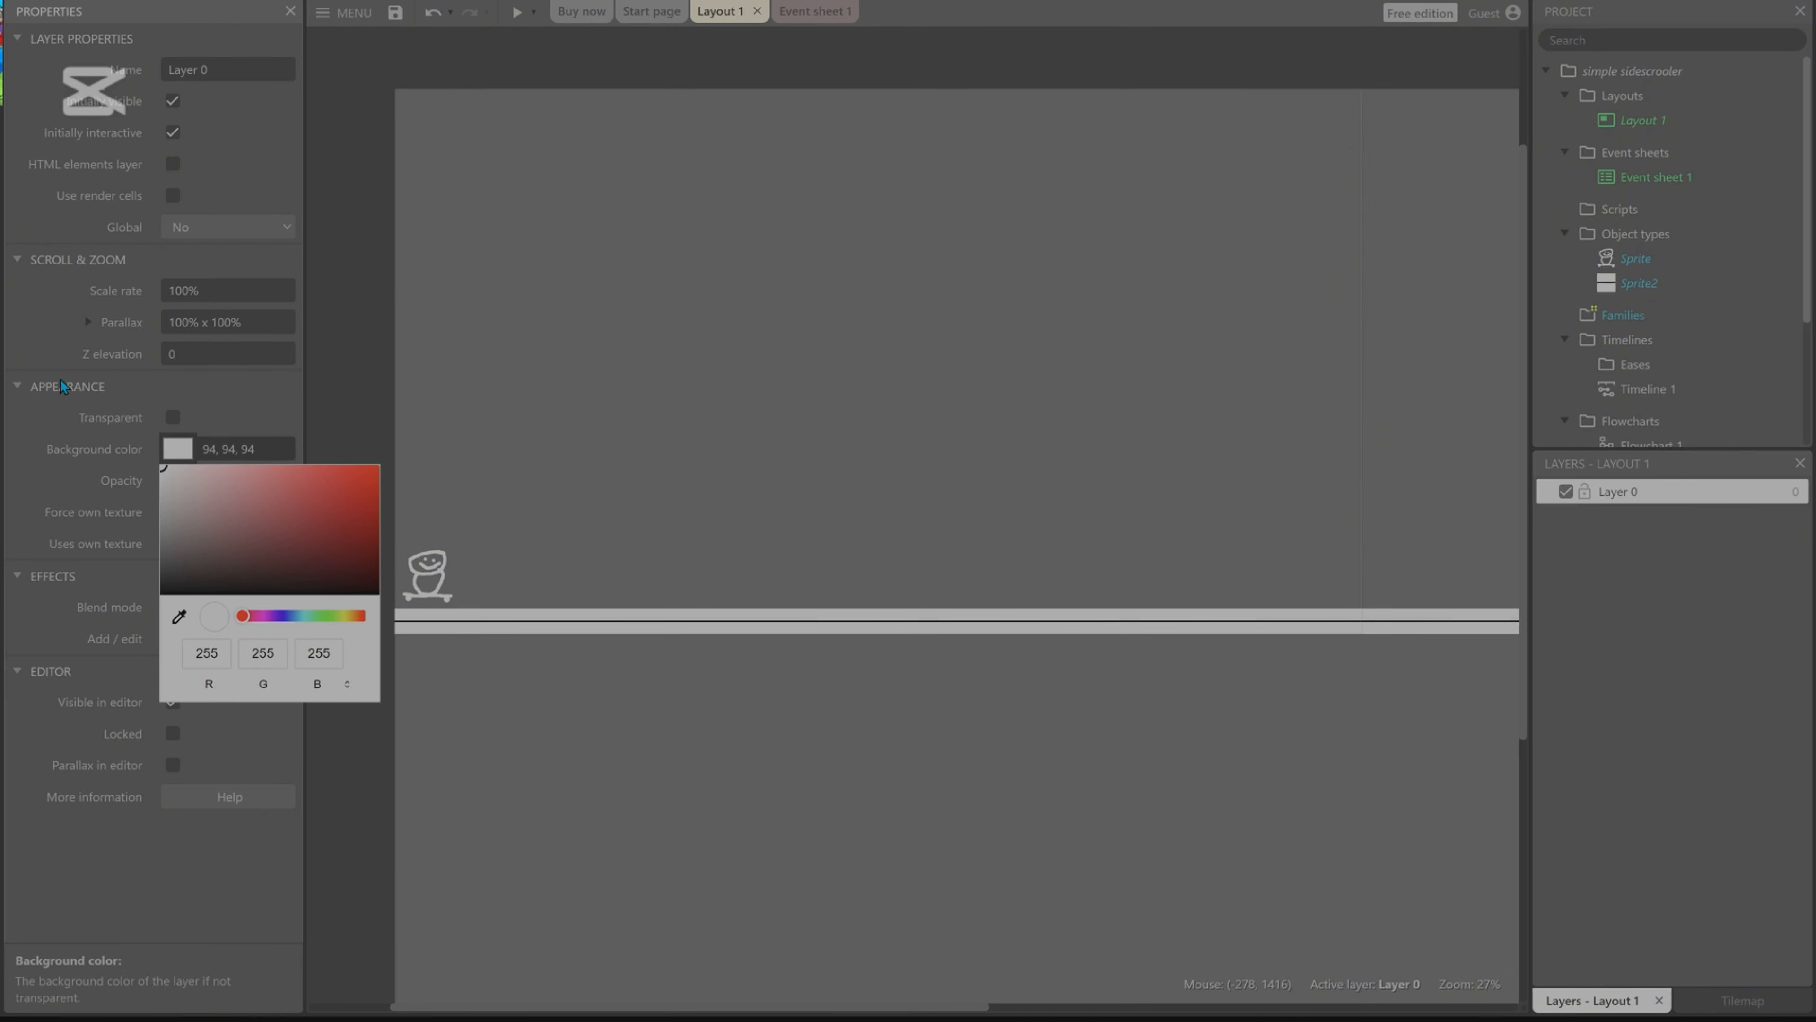
left_click(643, 480)
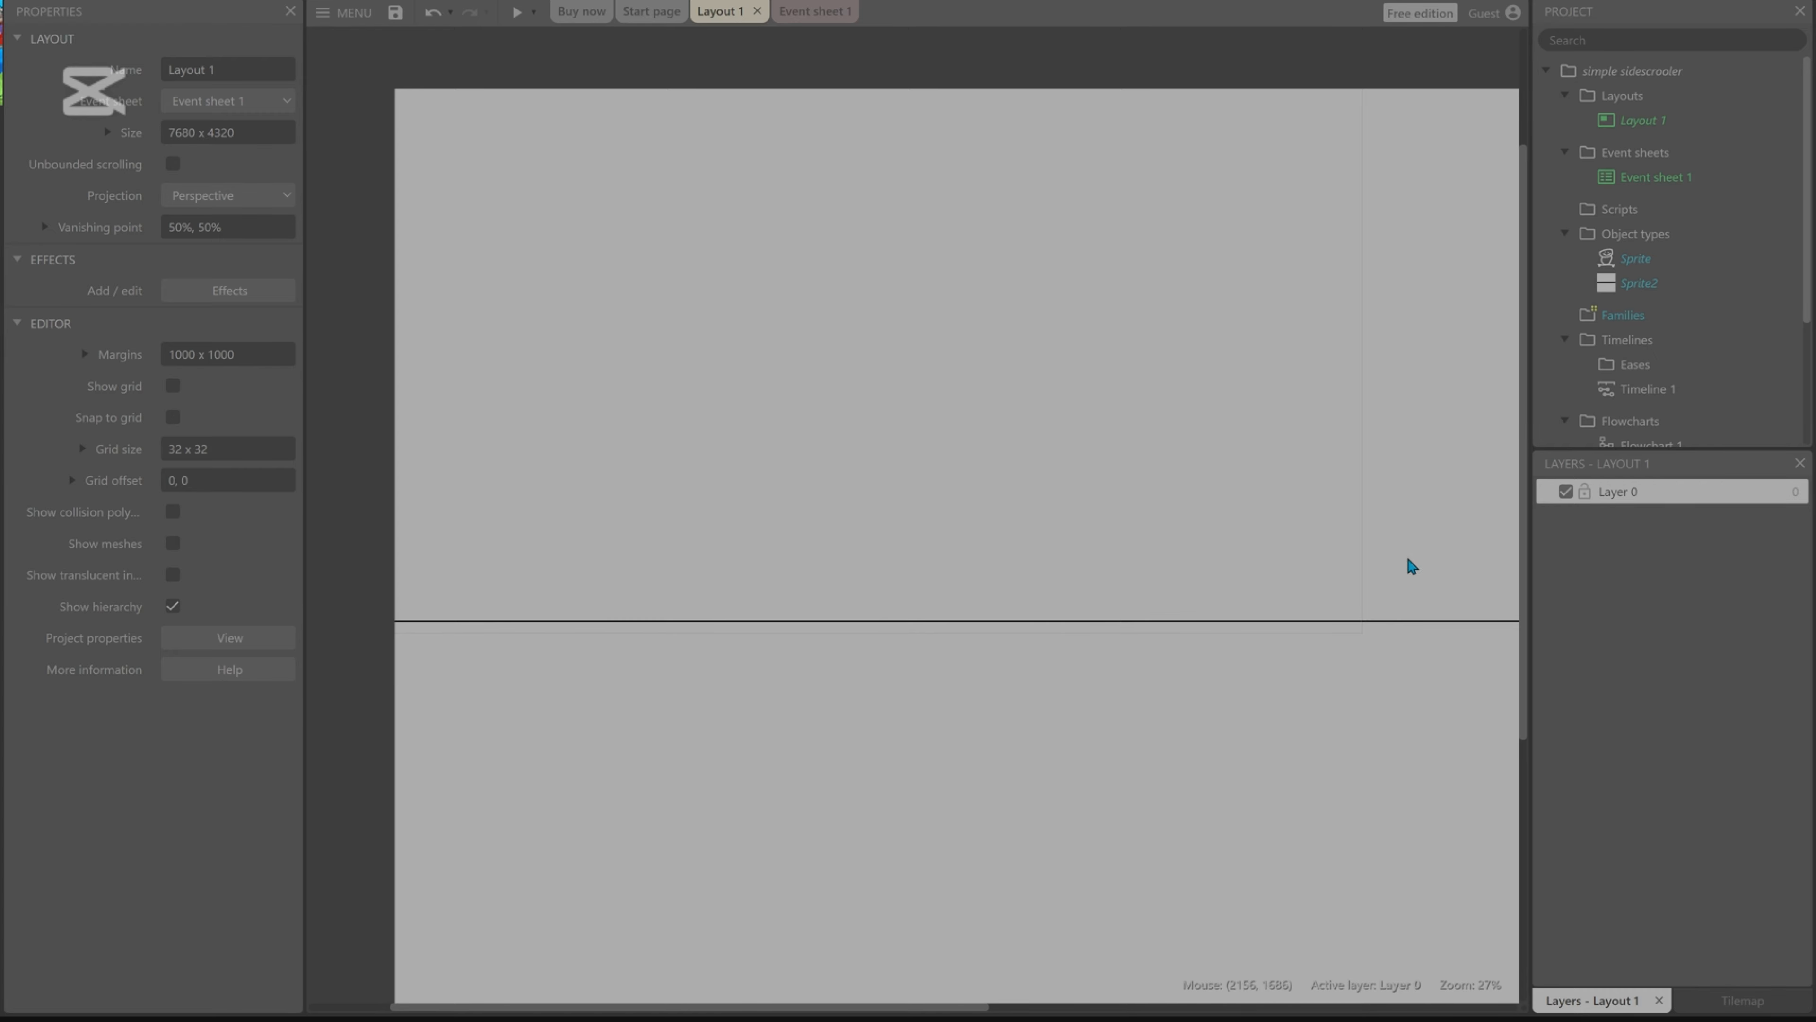
left_click(415, 599)
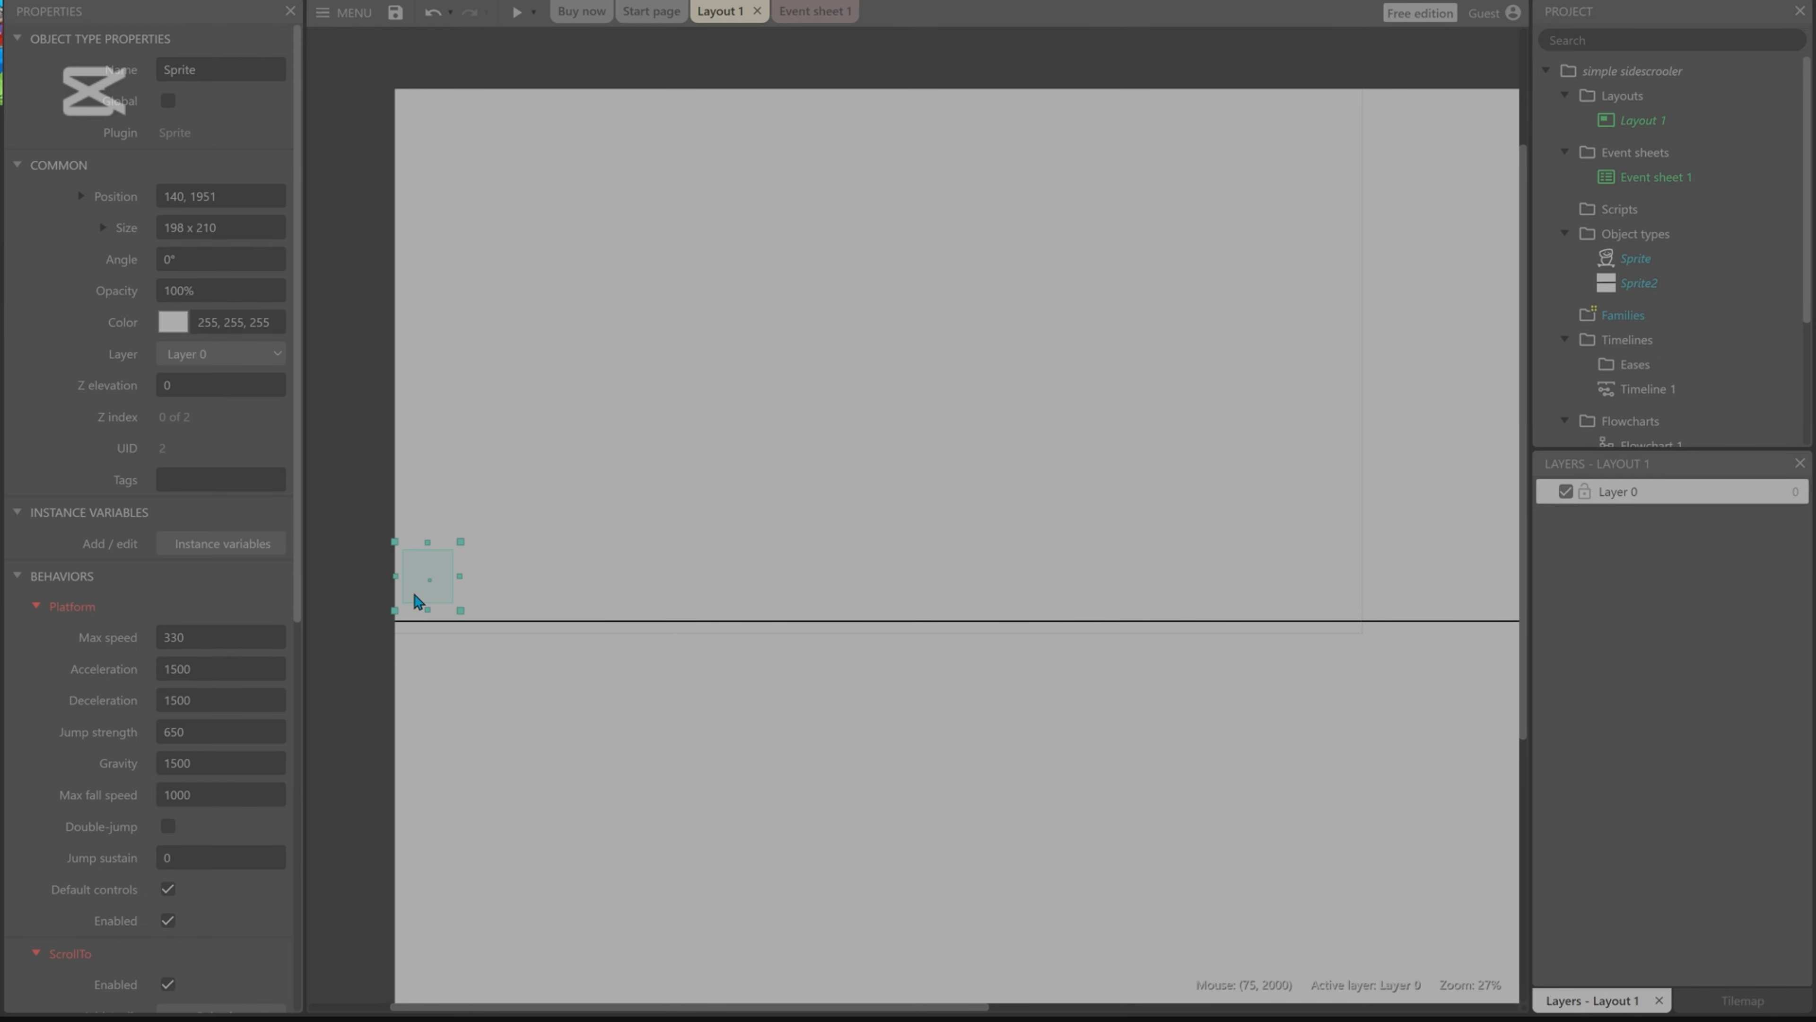
Change the background color of Layer 0 to a slightly darker off-white.
left_click(1645, 499)
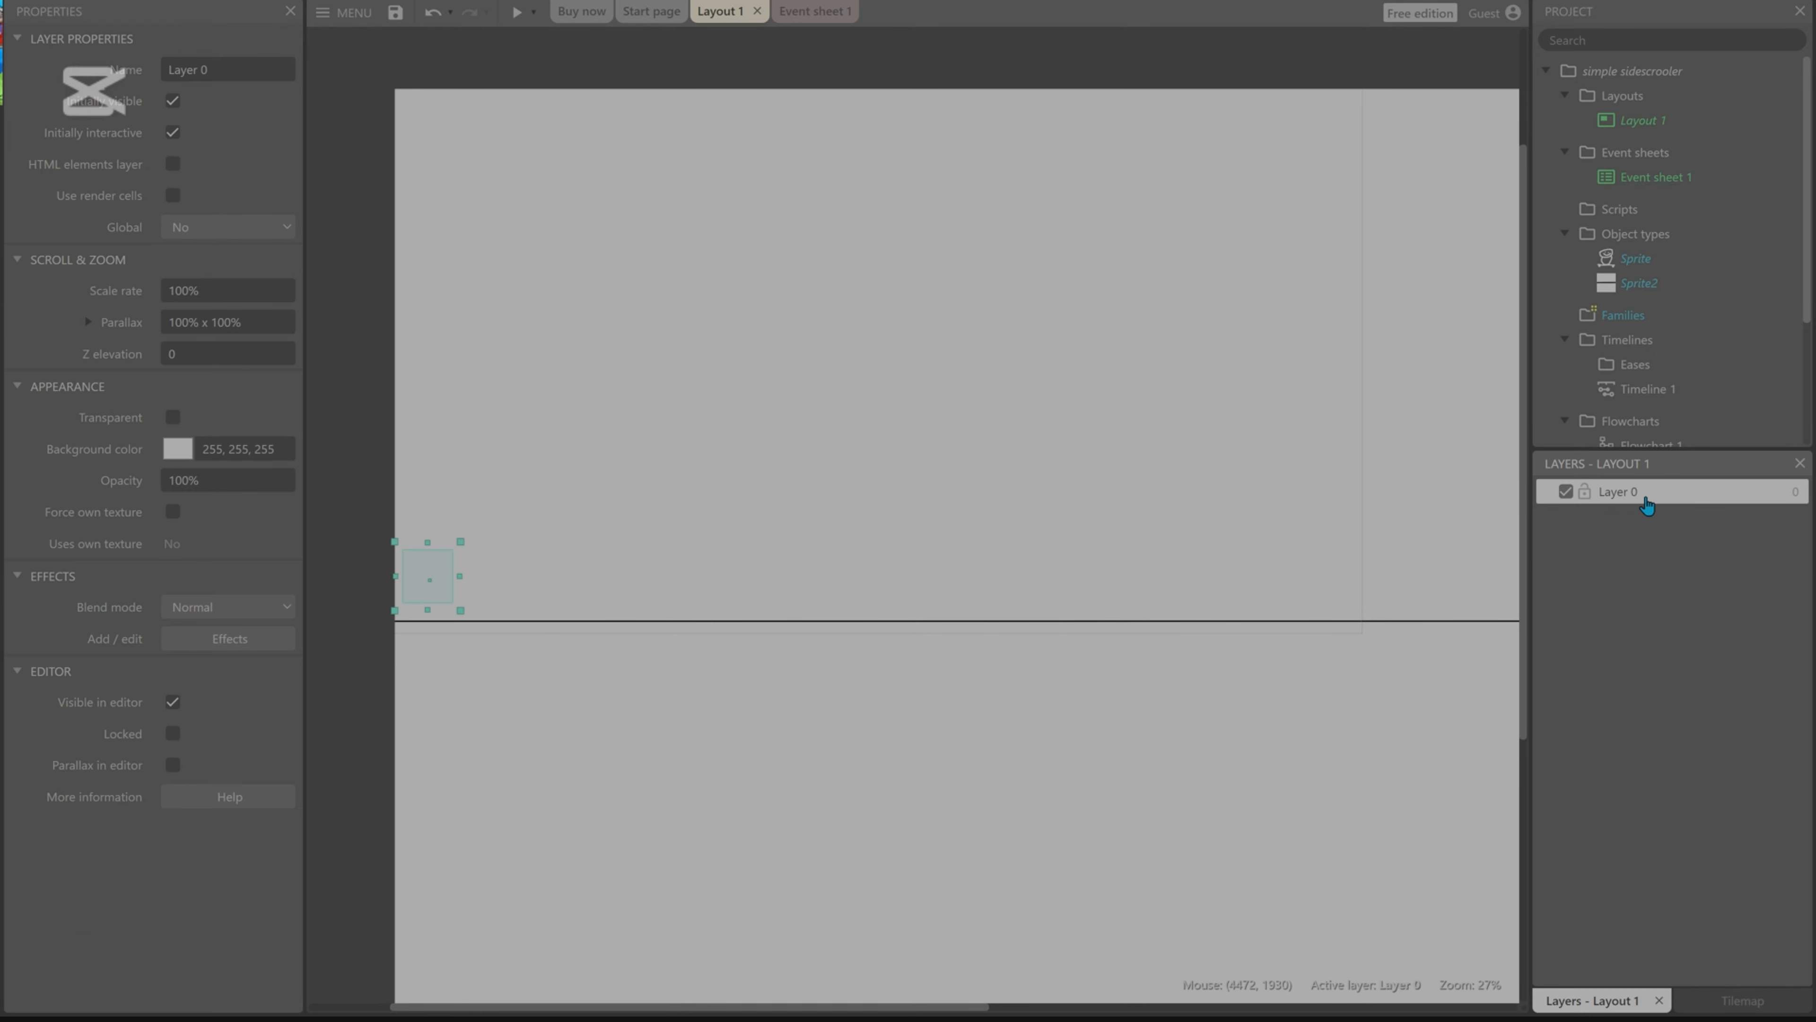
left_click(185, 449)
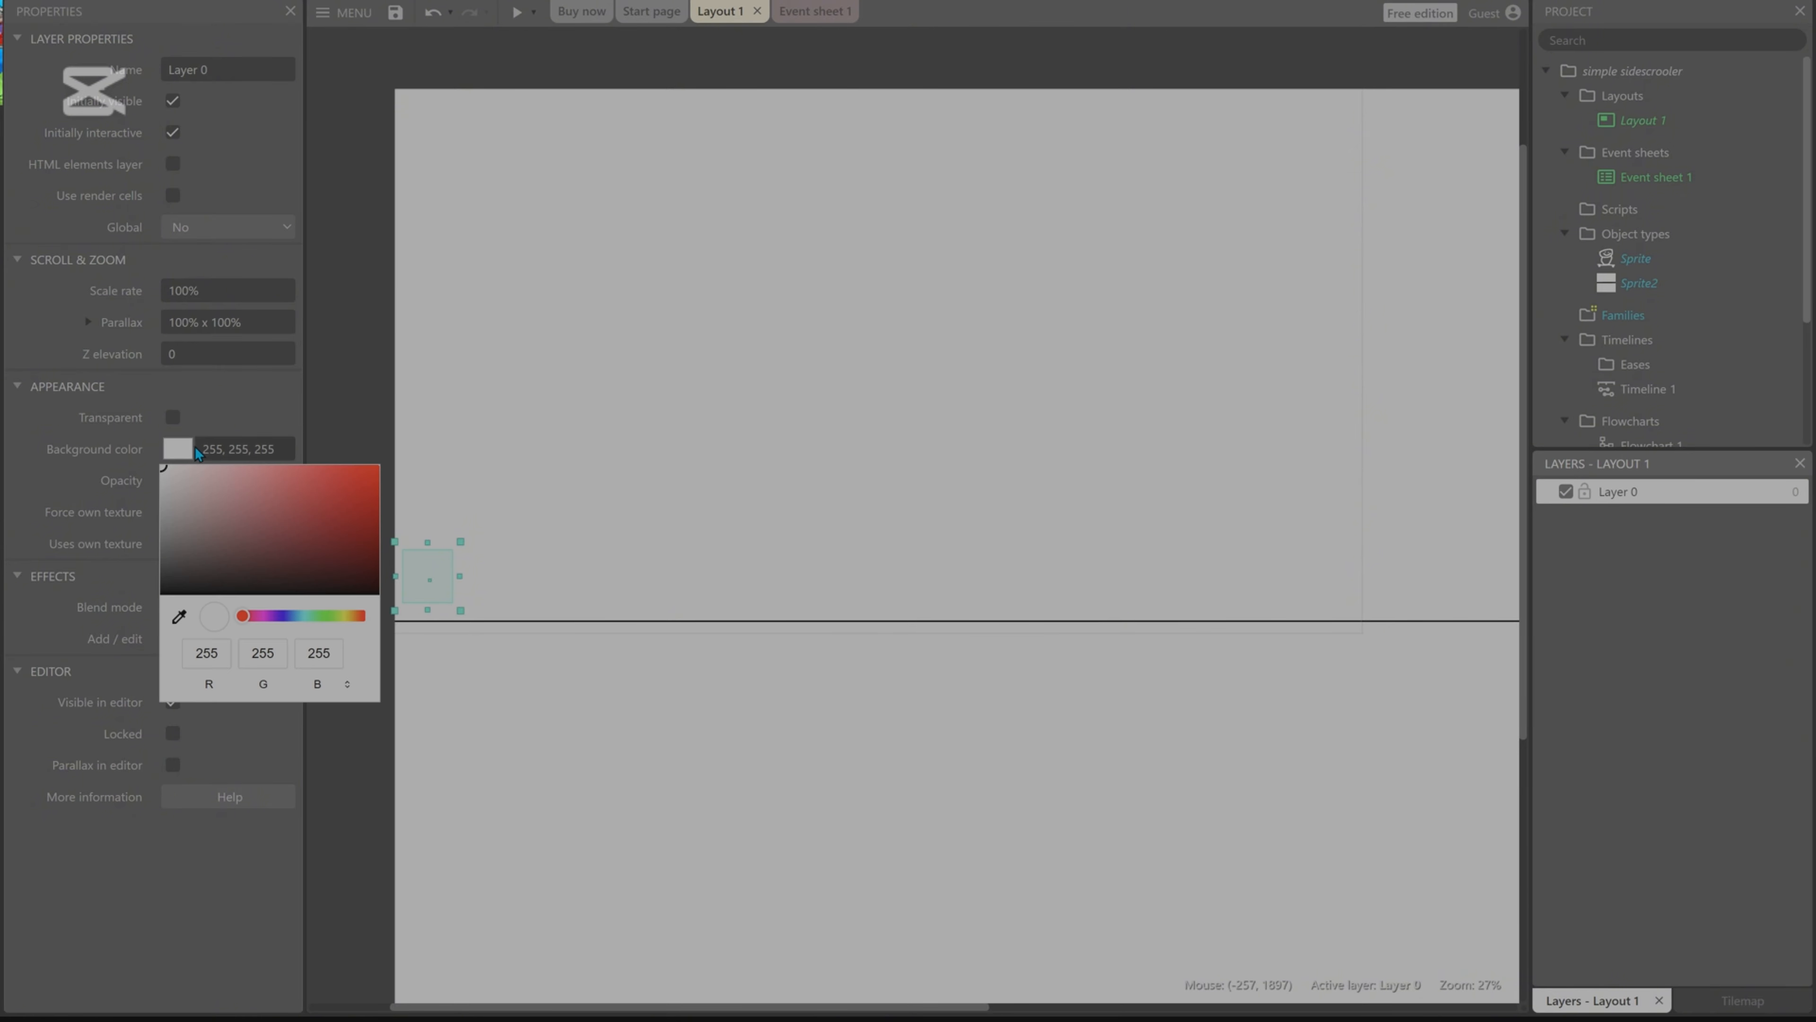
left_click(156, 482)
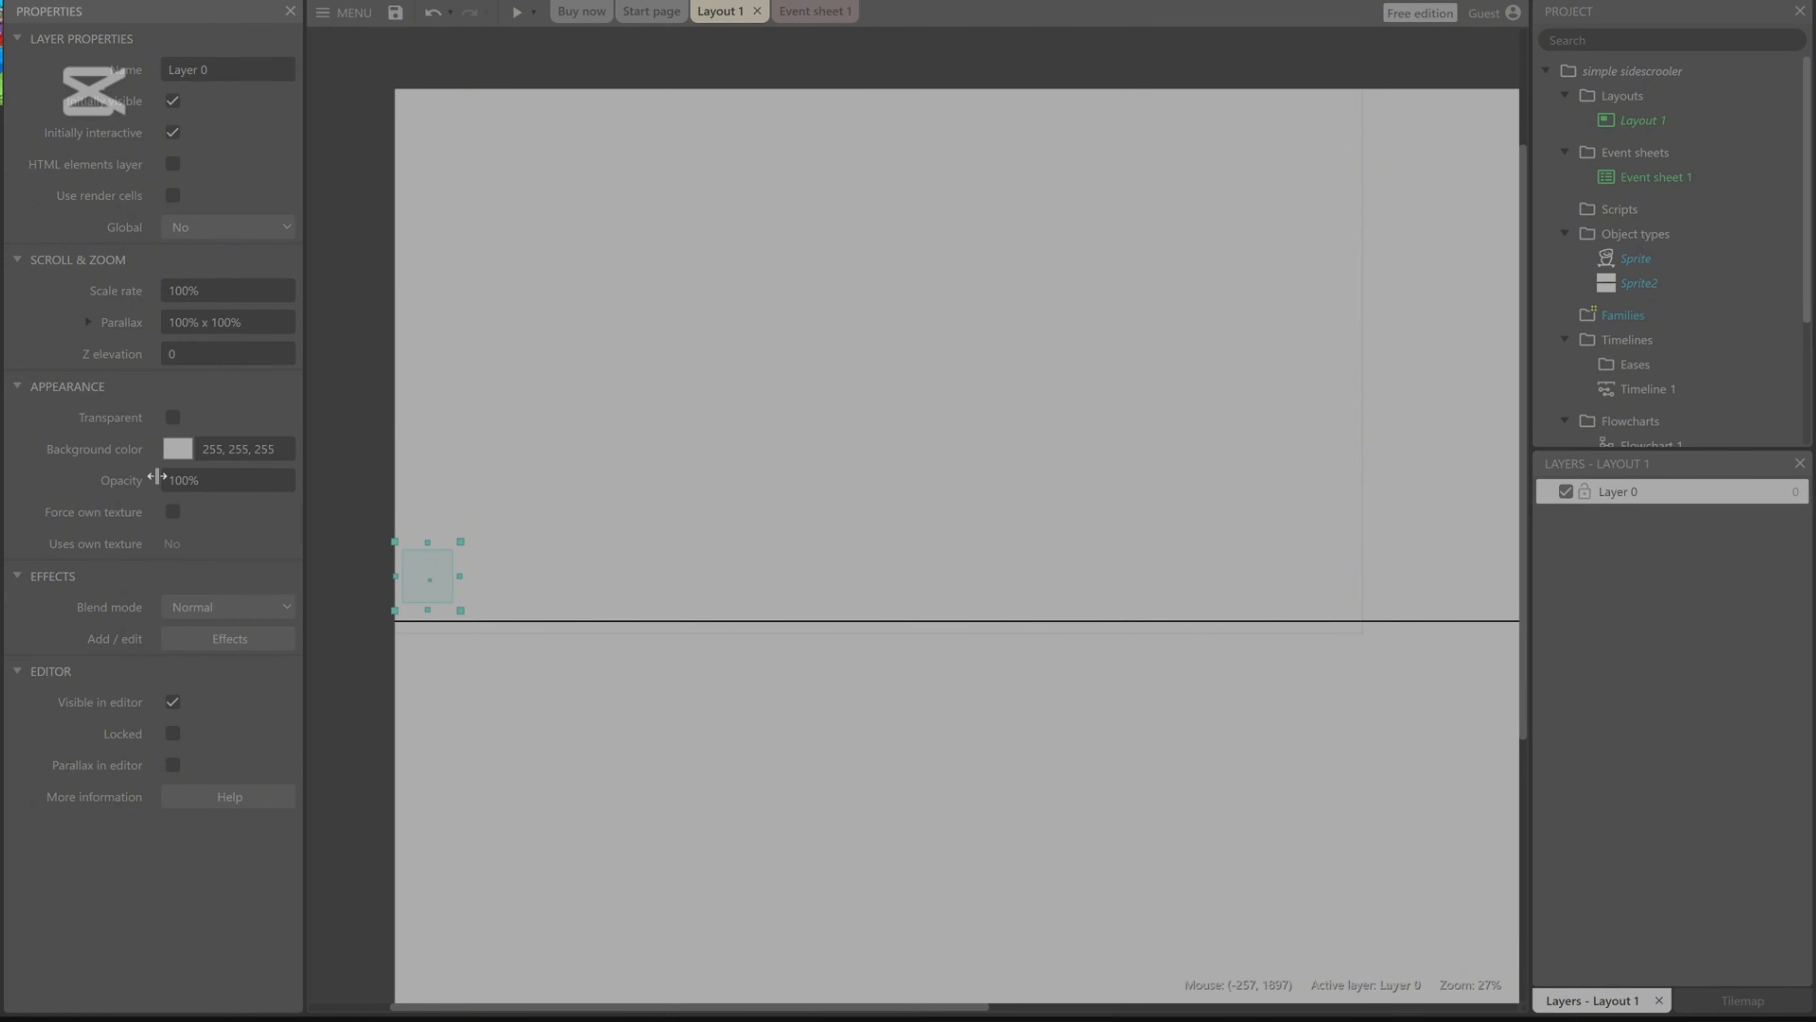
left_click(172, 456)
left_click(779, 519)
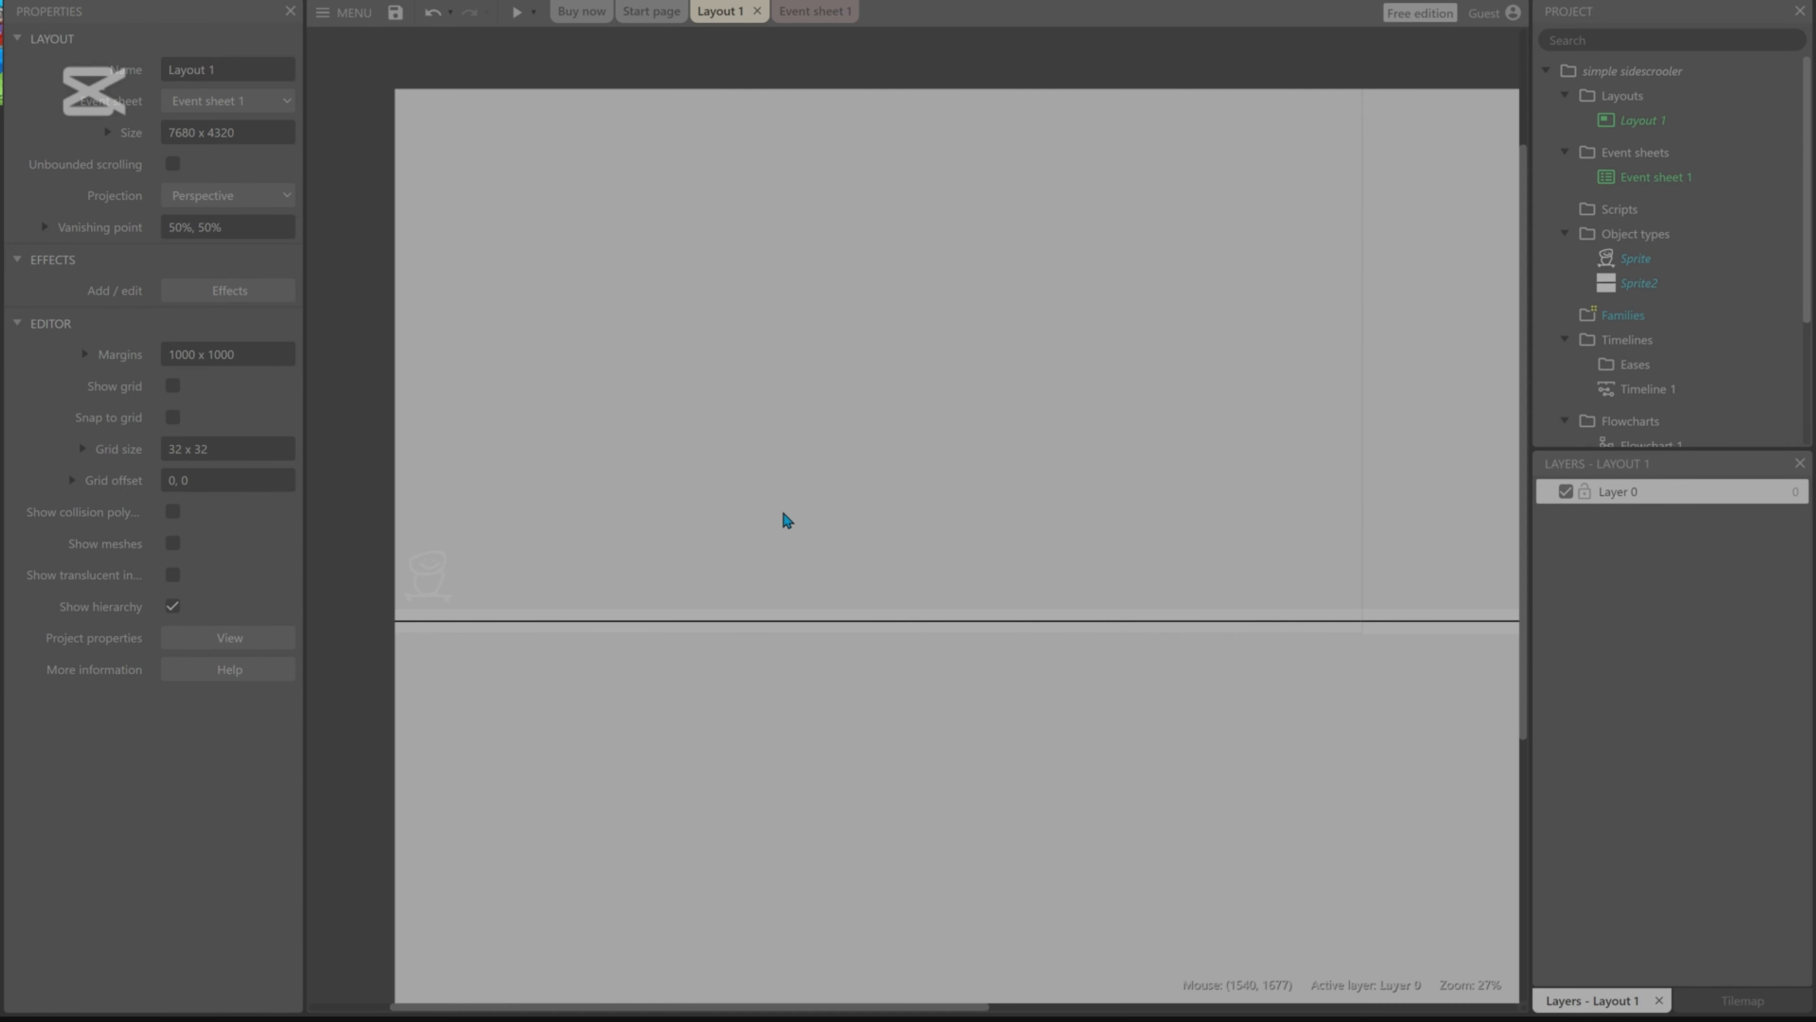
Save the project and preview the game to test the character's jump, closing the preview when done.
left_click(396, 13)
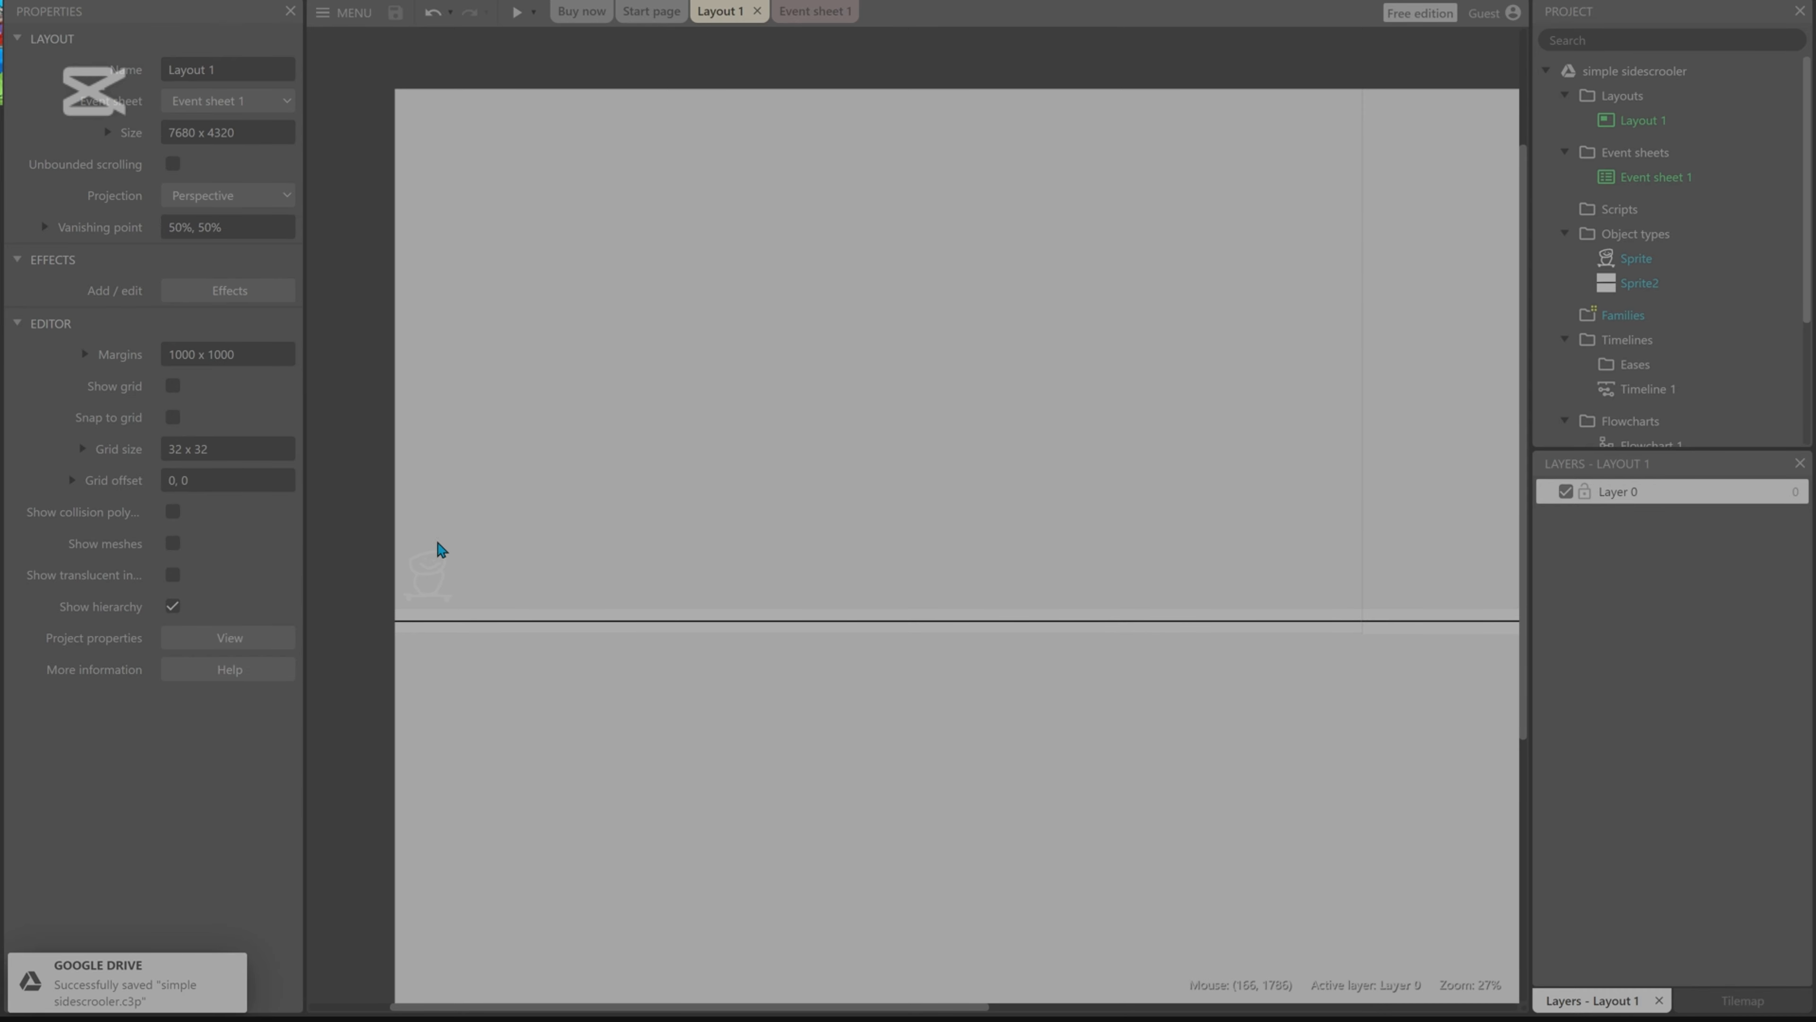
left_click(517, 12)
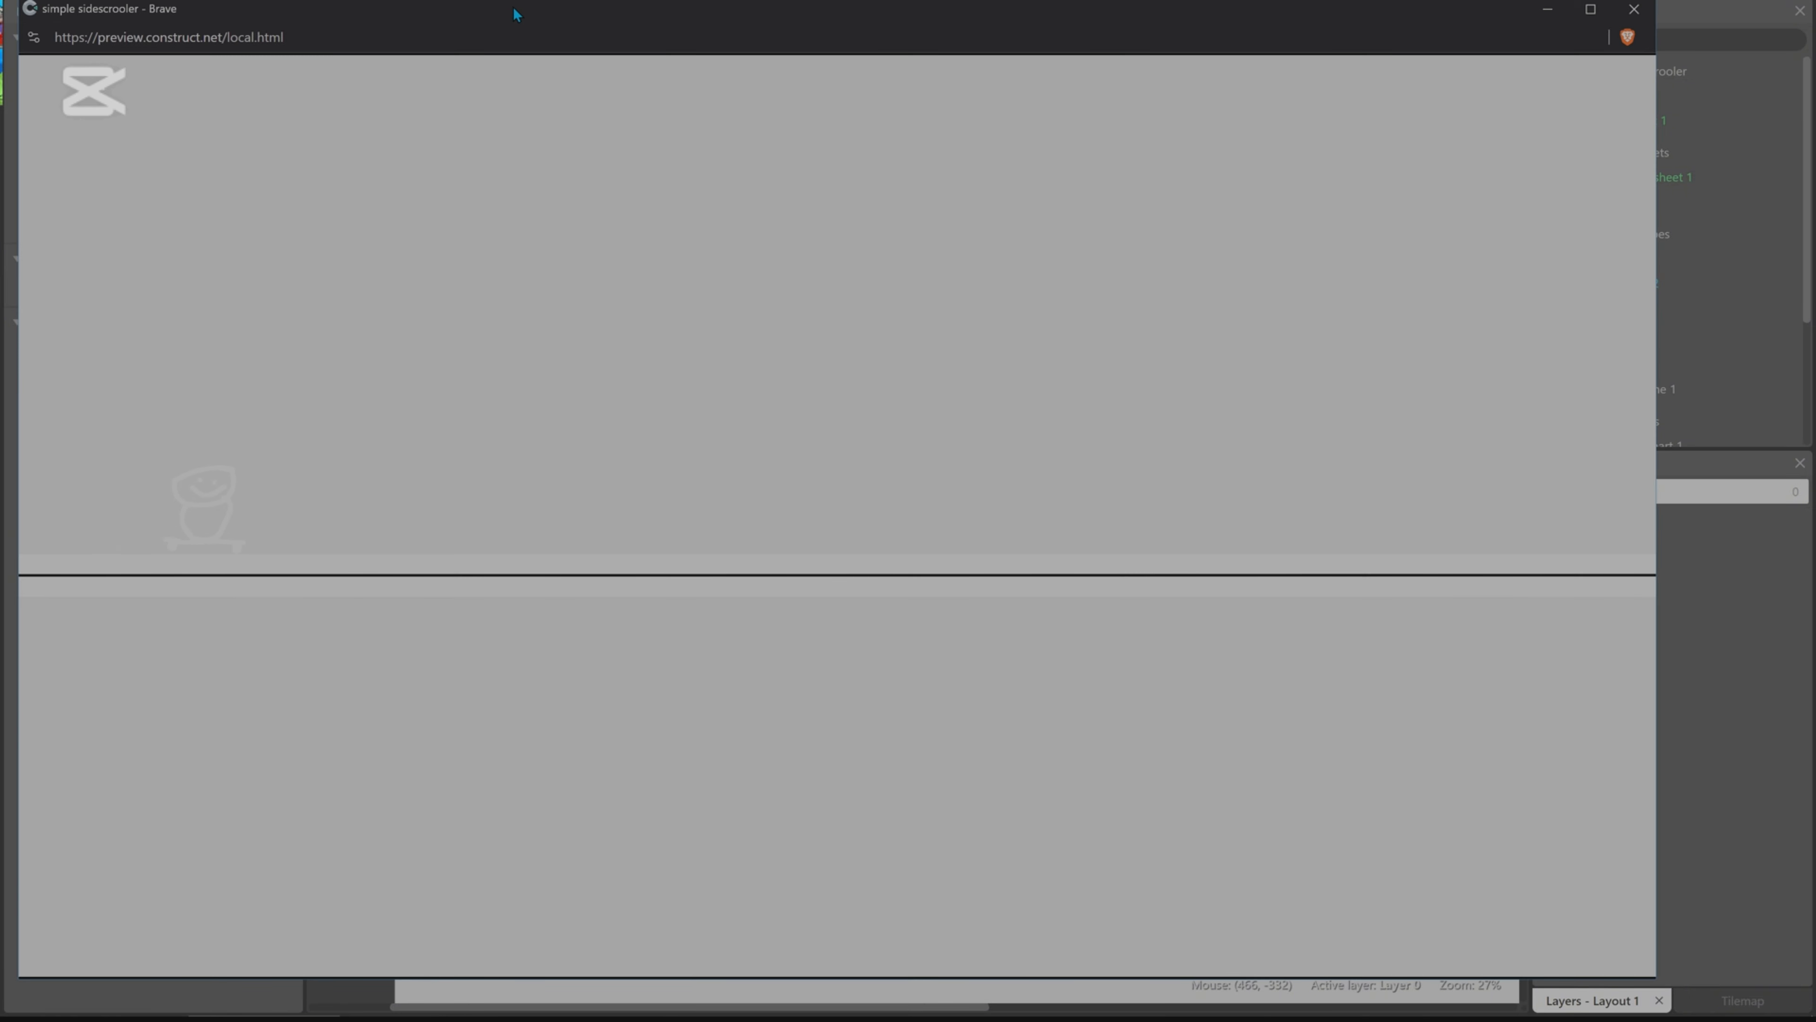
key("Up")
key("Up")
key("Up")
left_click(1634, 8)
left_click(885, 638)
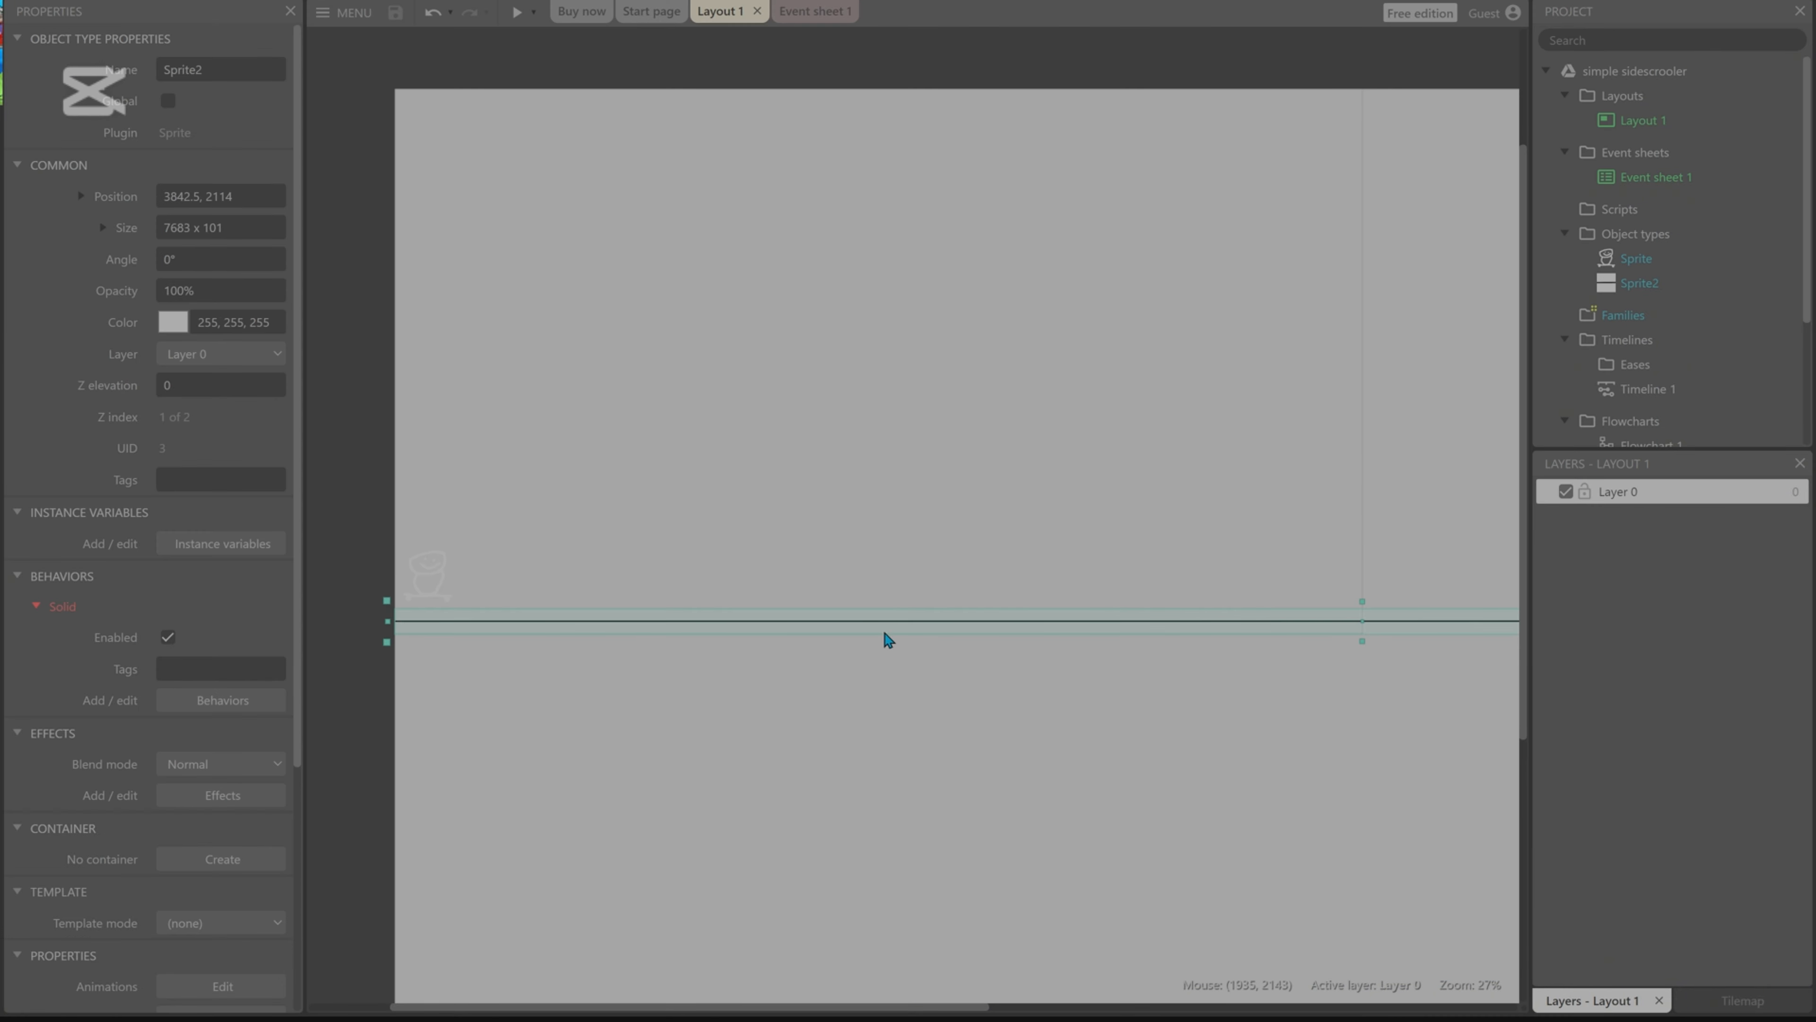
left_click(890, 472)
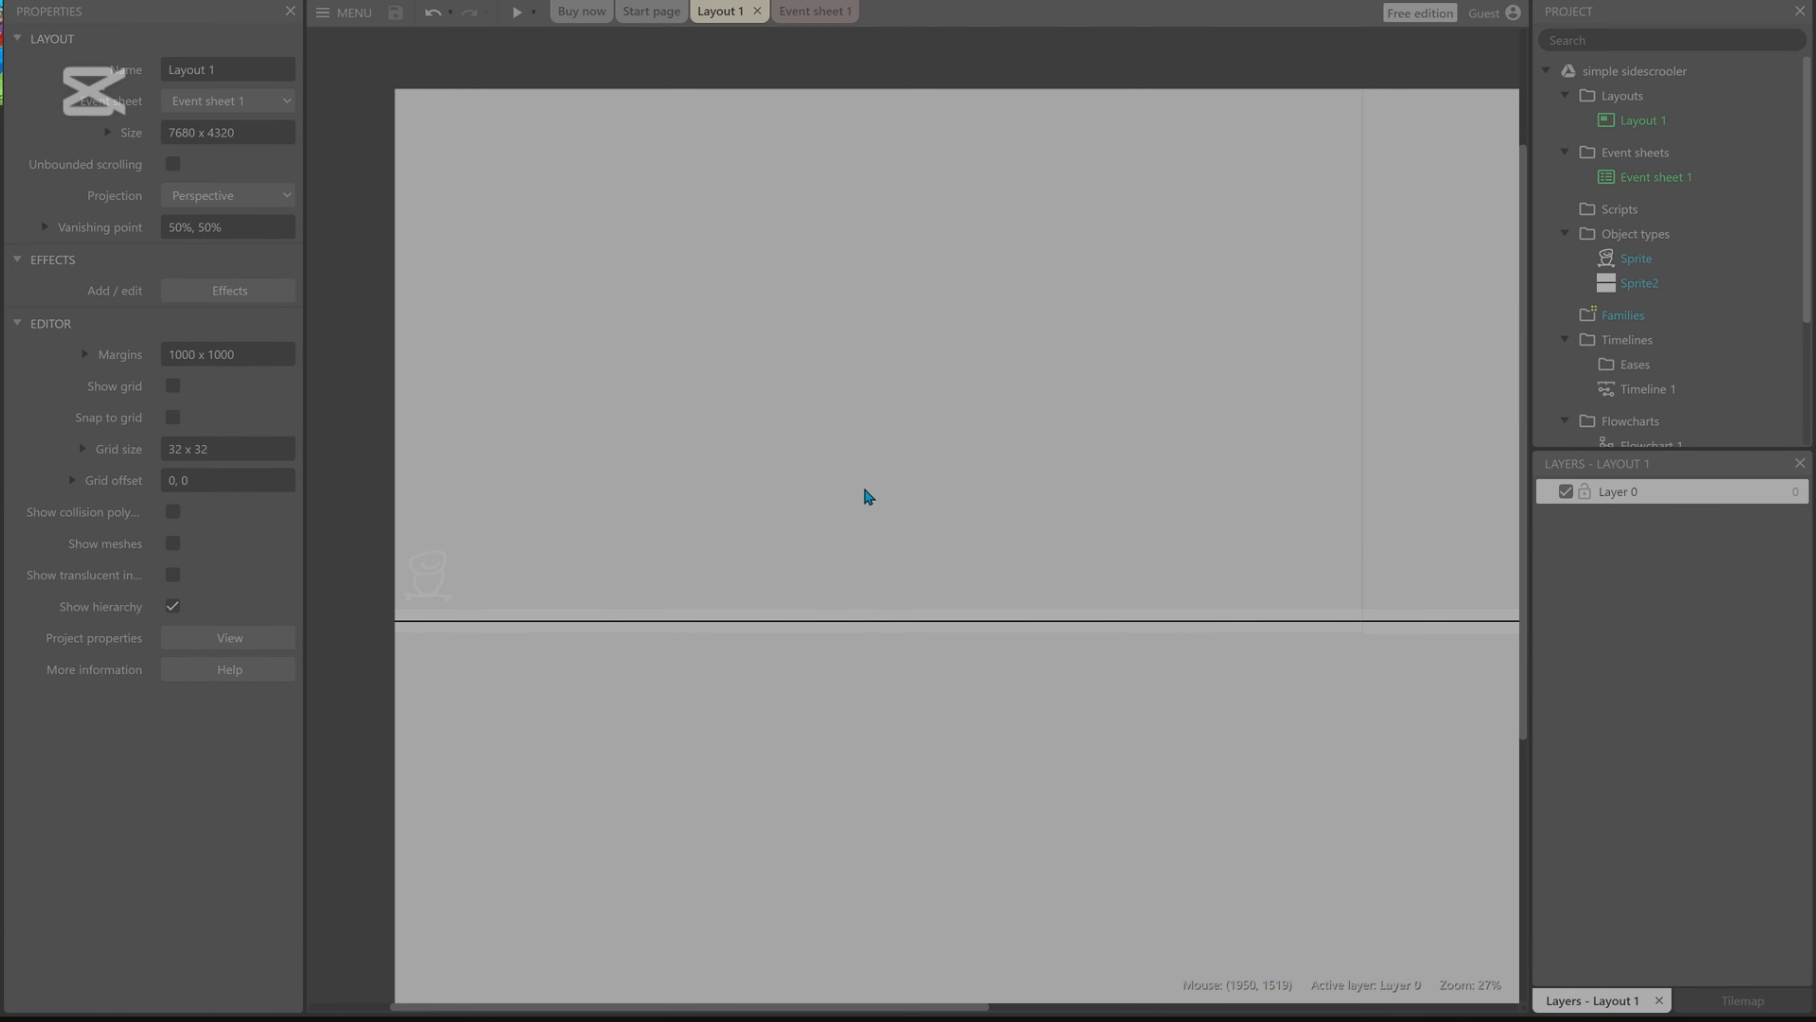
left_click(677, 625)
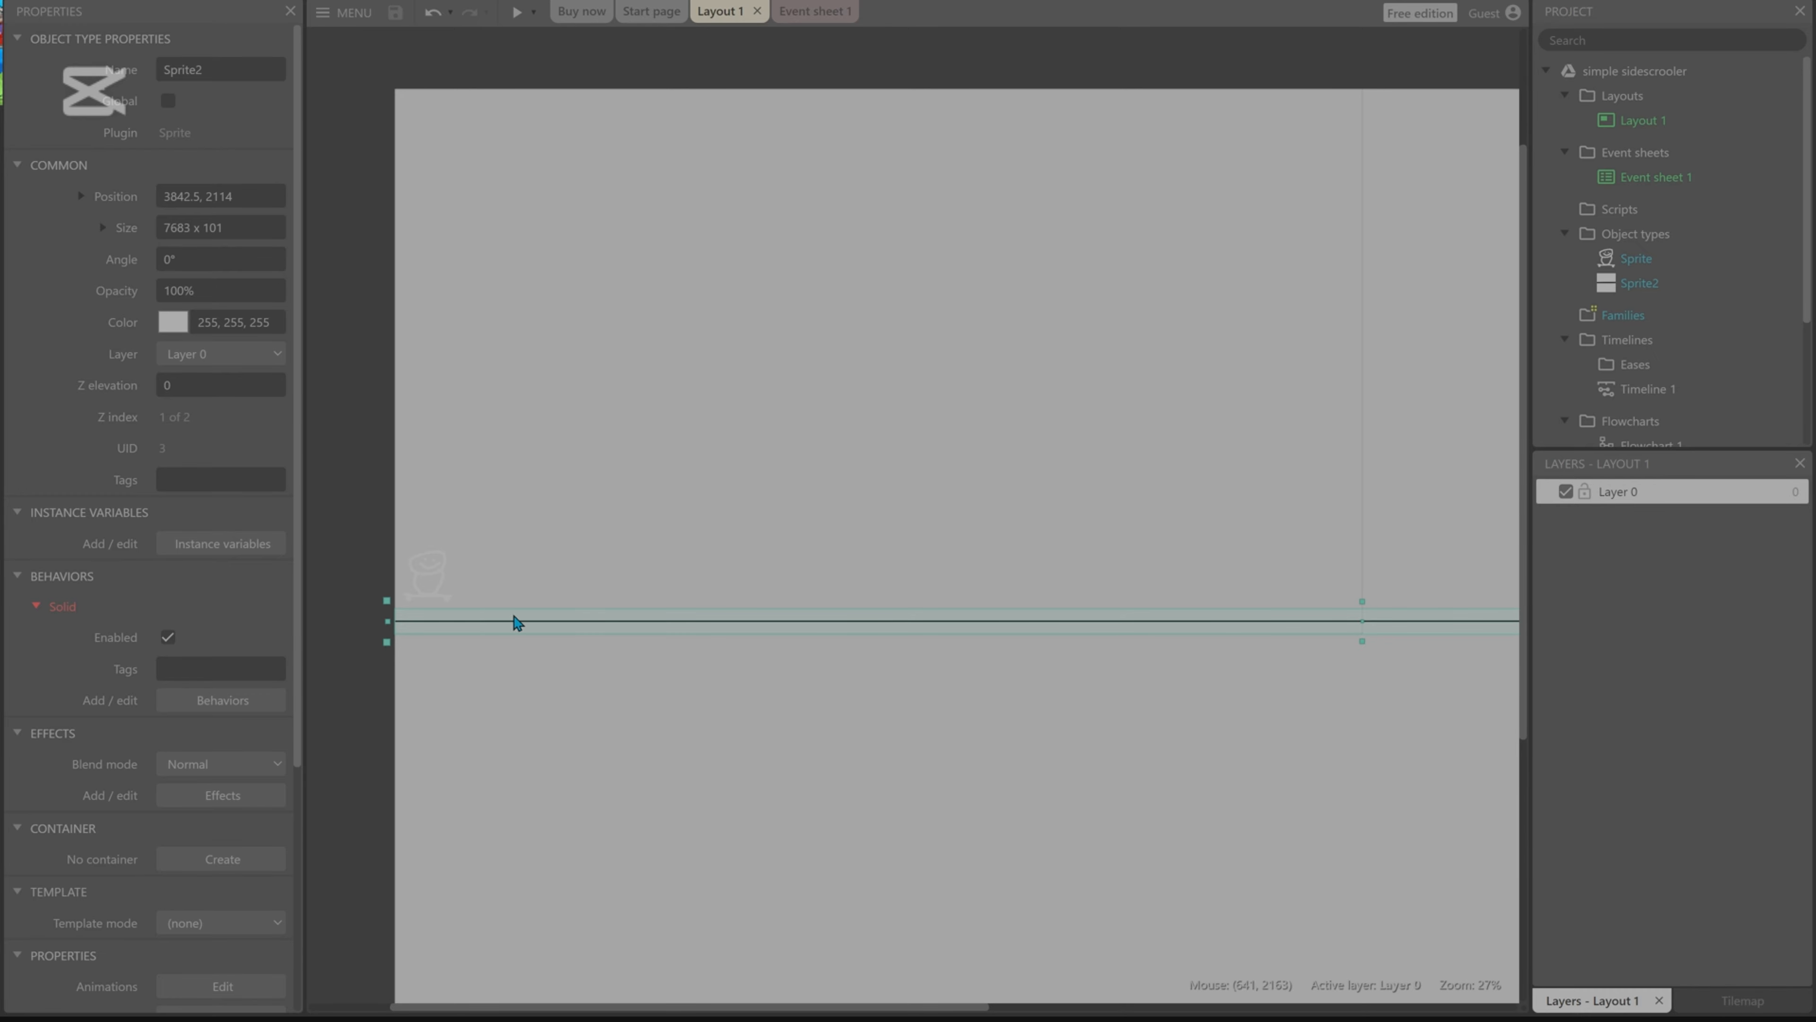
left_click(537, 573)
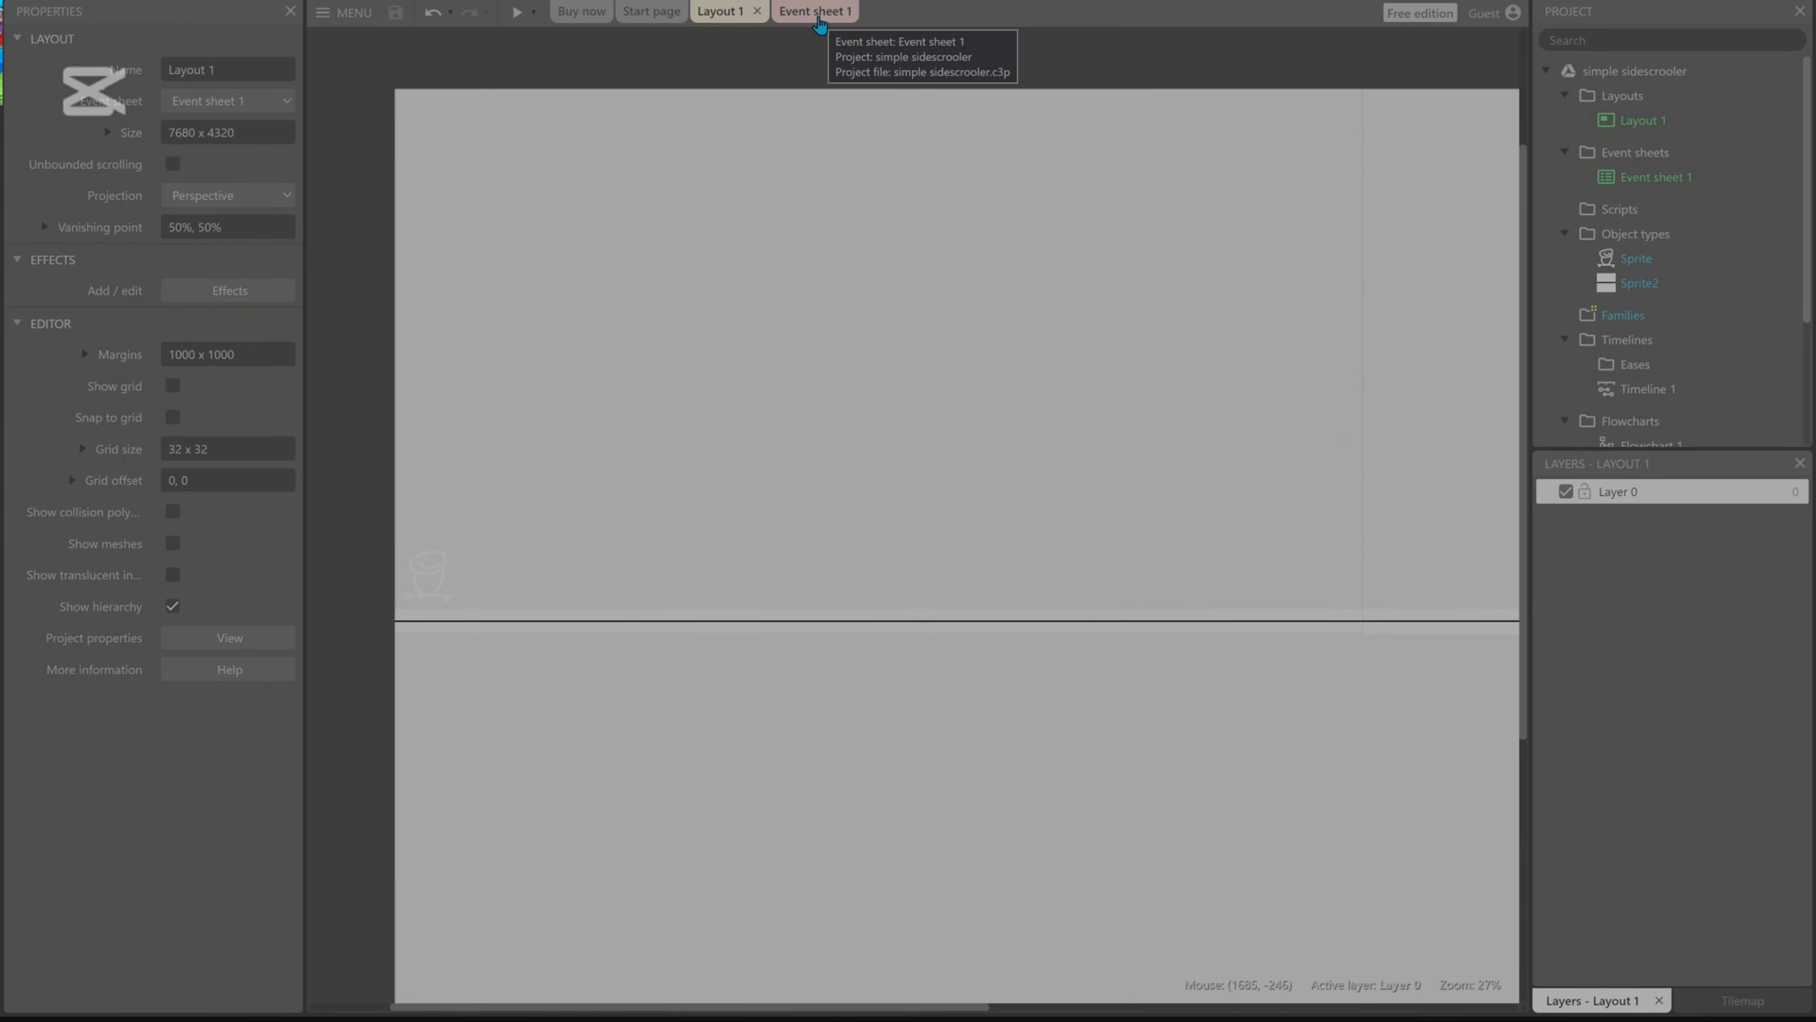
left_click(527, 621)
Try a jump strength of 0 in the character's Platform behavior and undo the change.
left_click(430, 596)
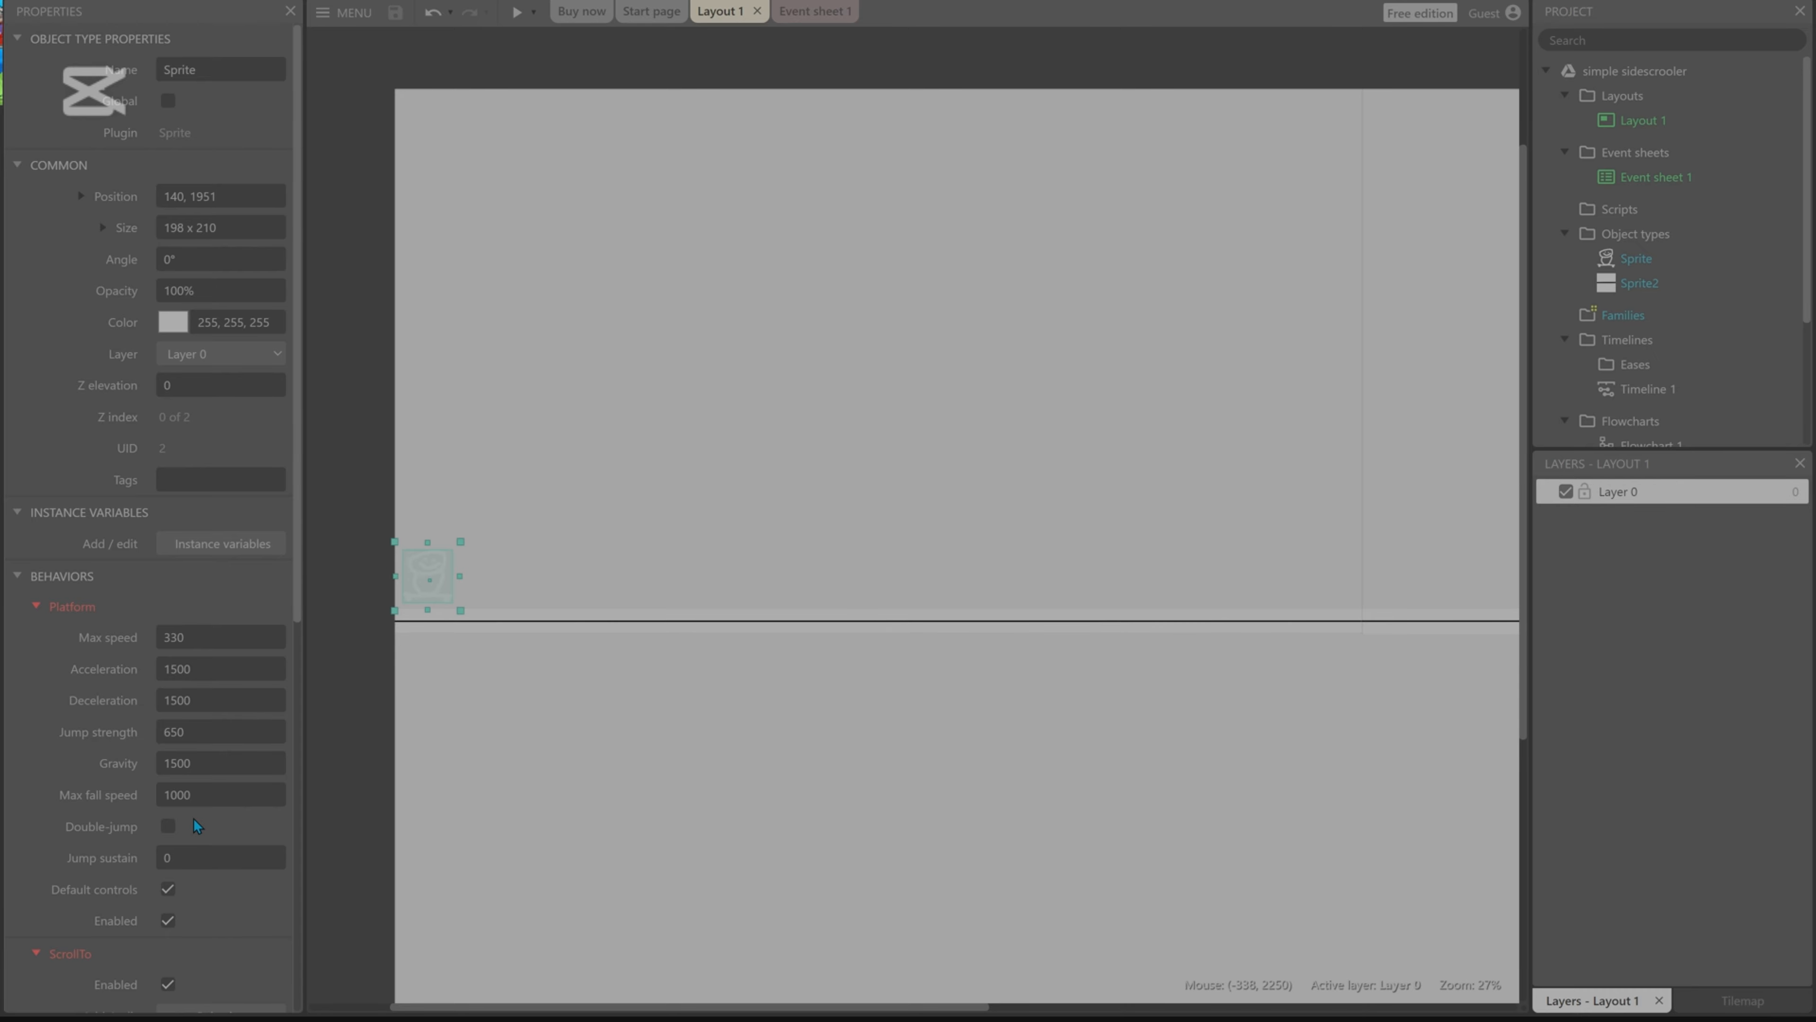
left_click(212, 767)
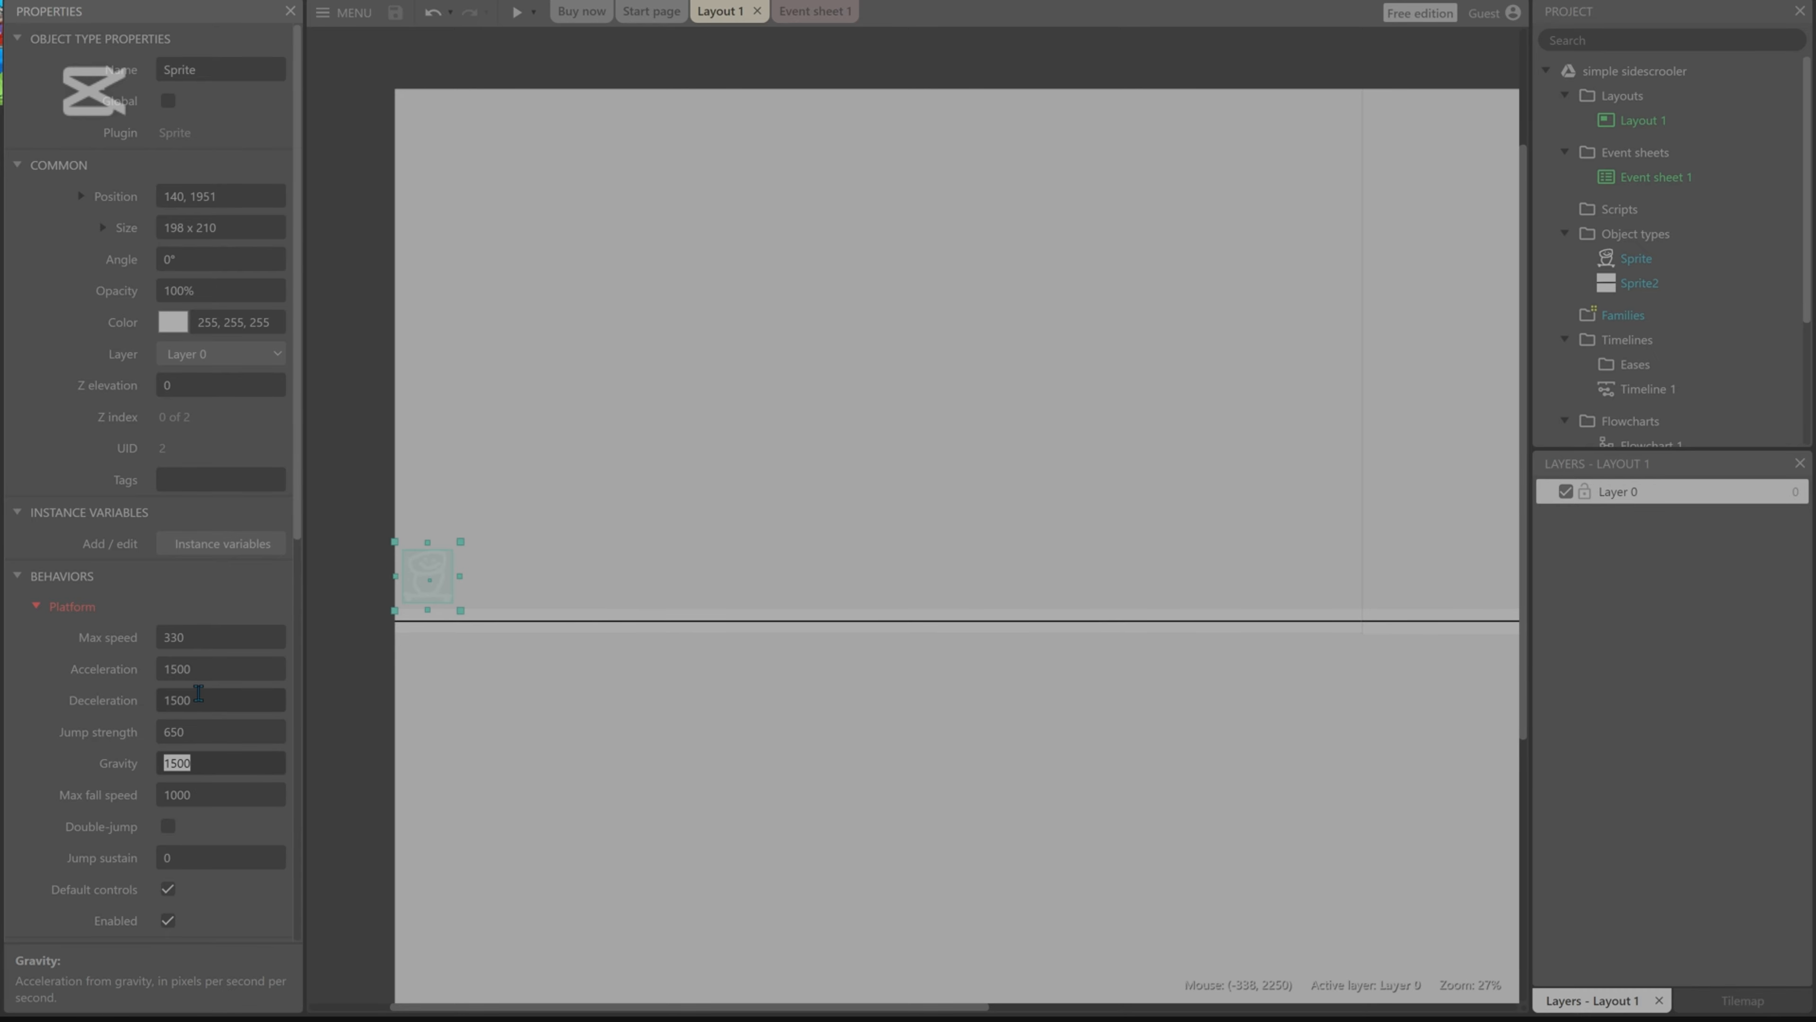
left_click(195, 733)
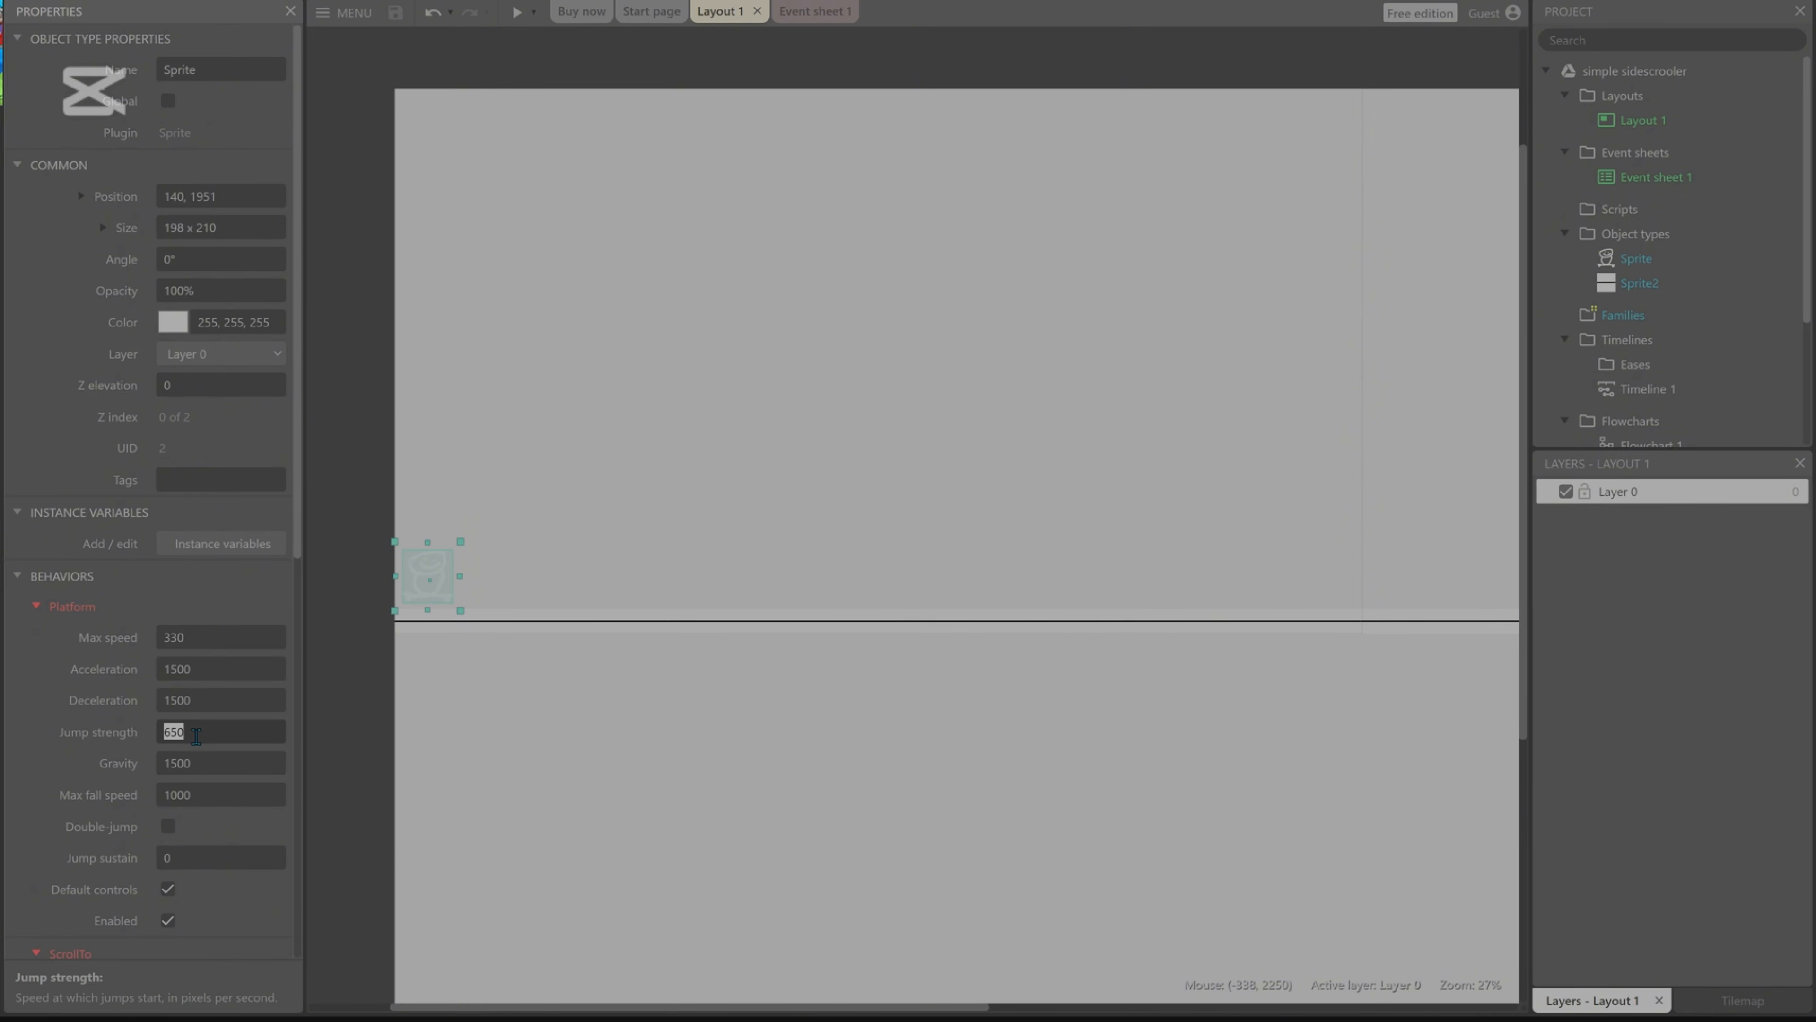
type("0")
left_click(345, 741)
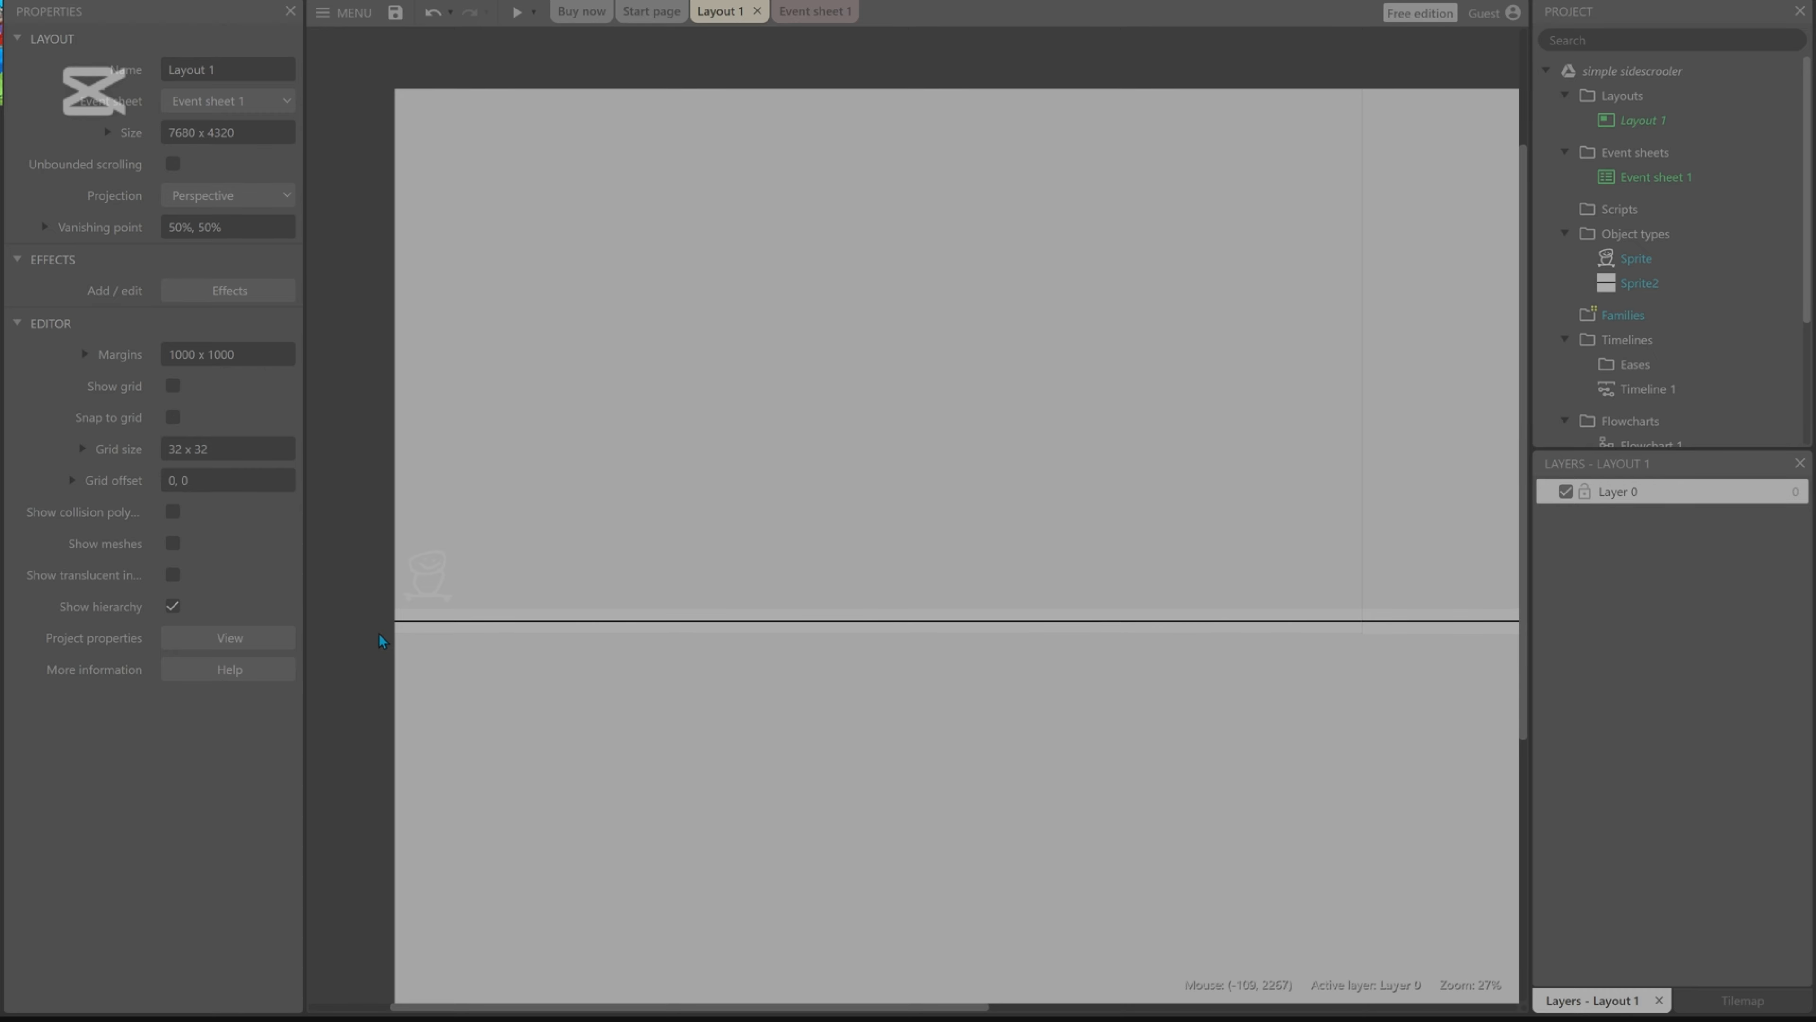
left_click(429, 599)
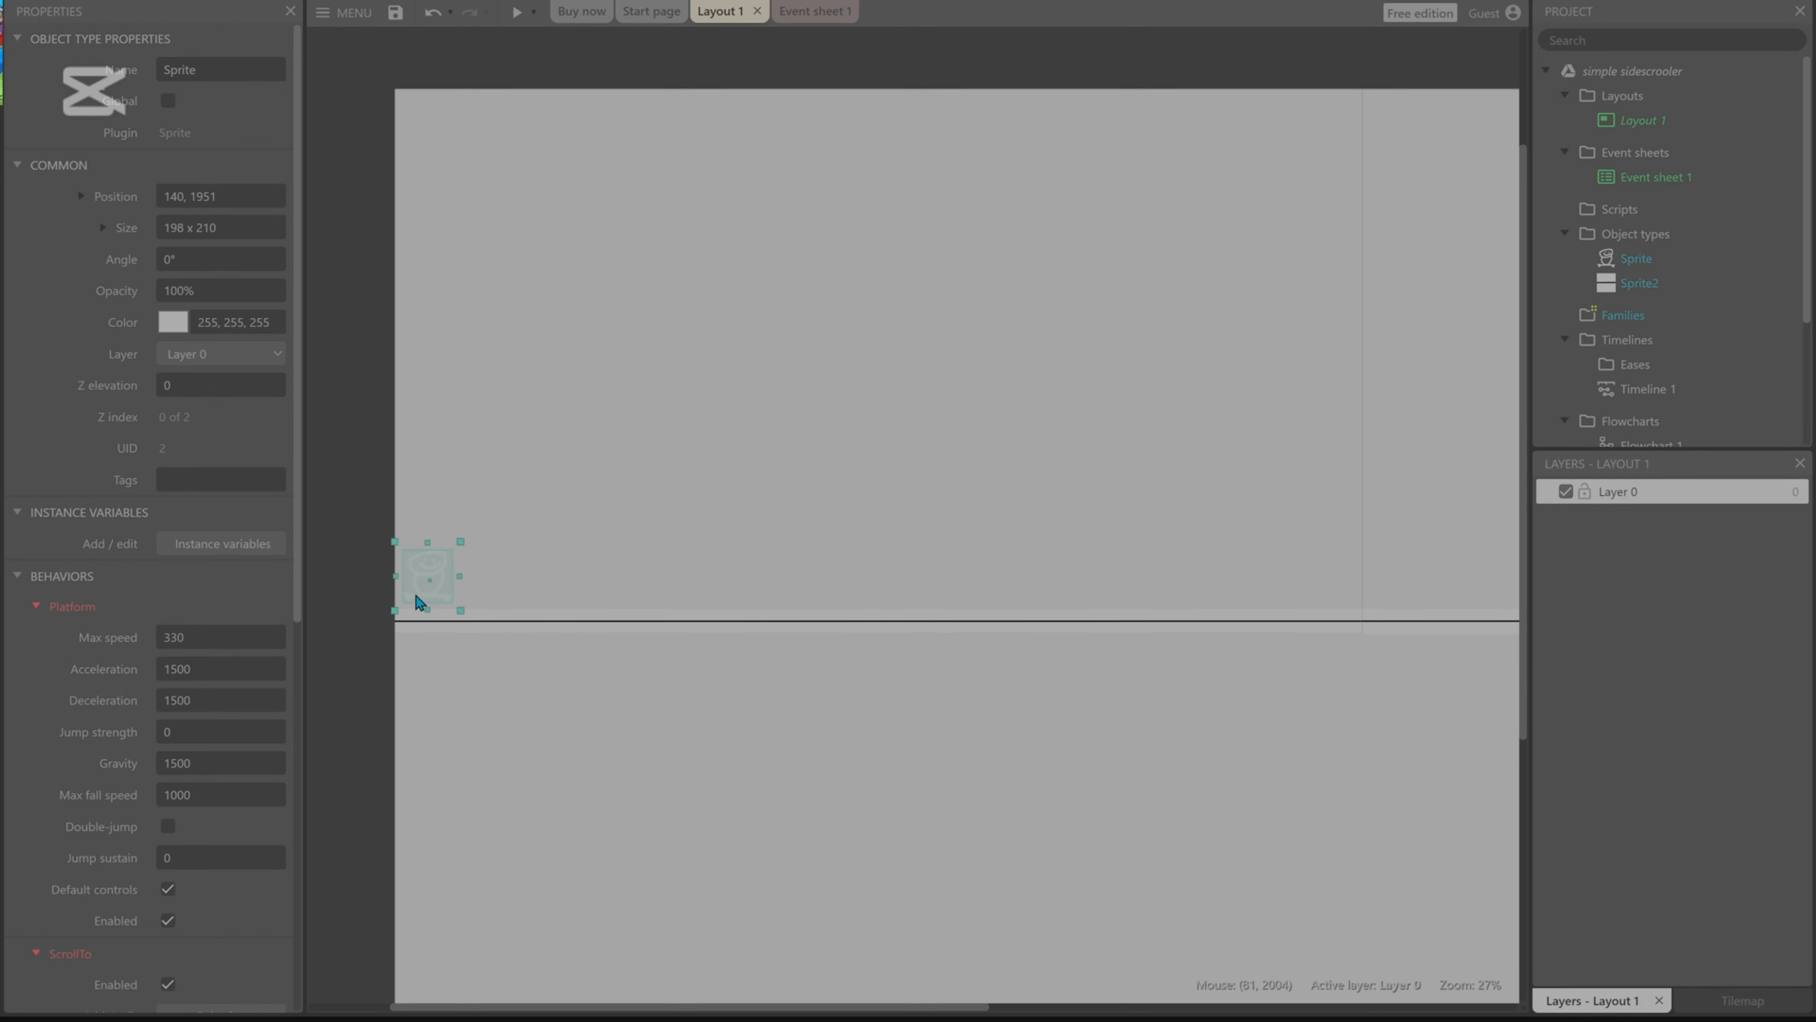
key("ctrl+z")
Set the character's jump strength to 0 and test its movement in a preview, closing the preview when done.
left_click(222, 730)
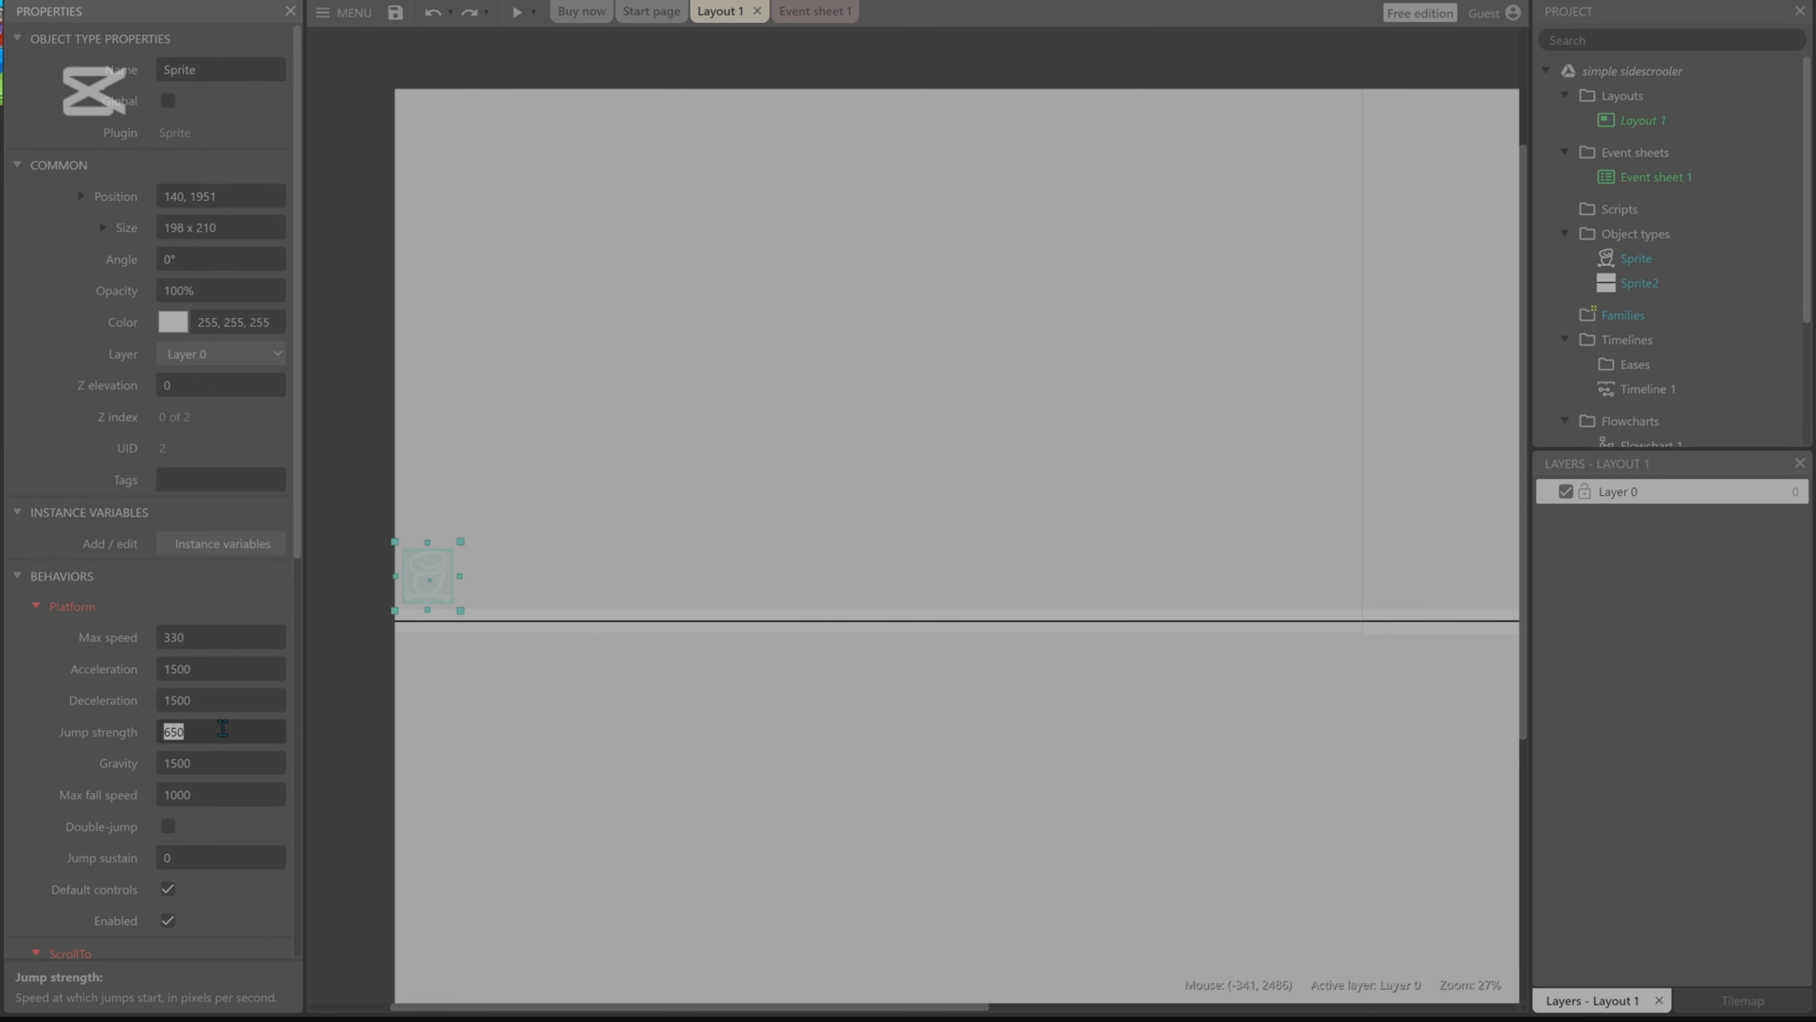
left_click(372, 759)
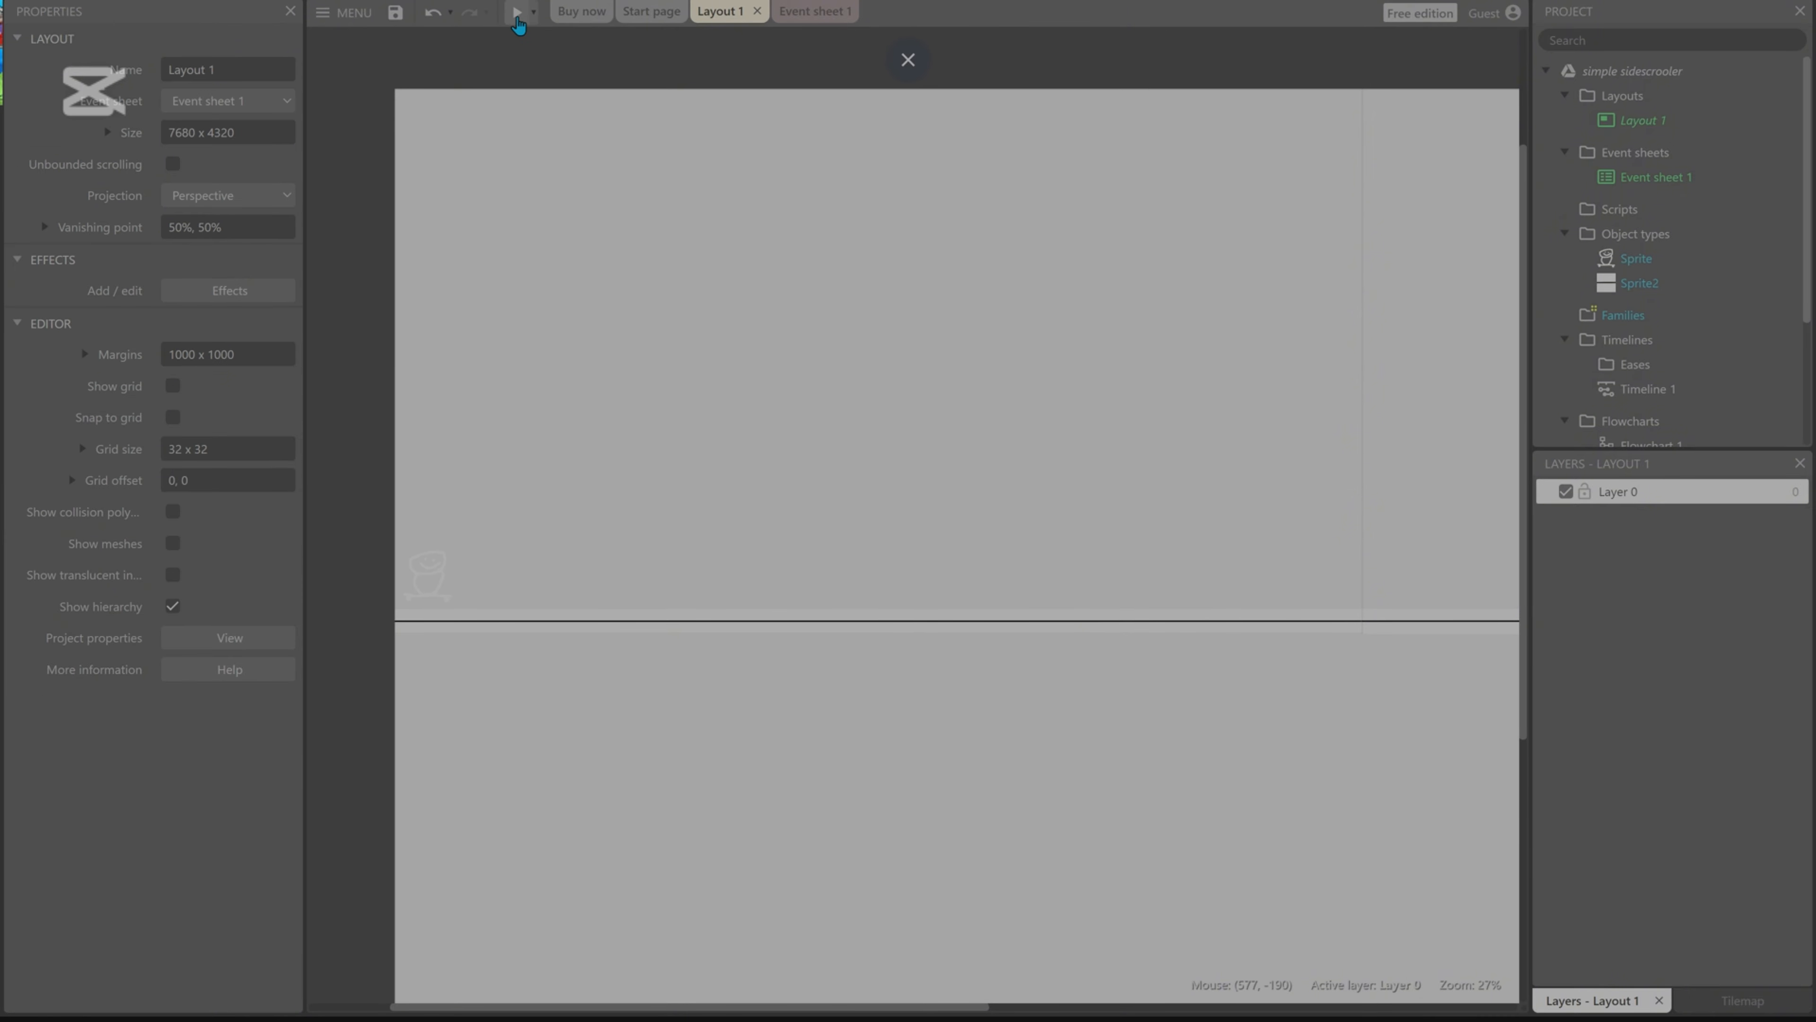
left_click(516, 14)
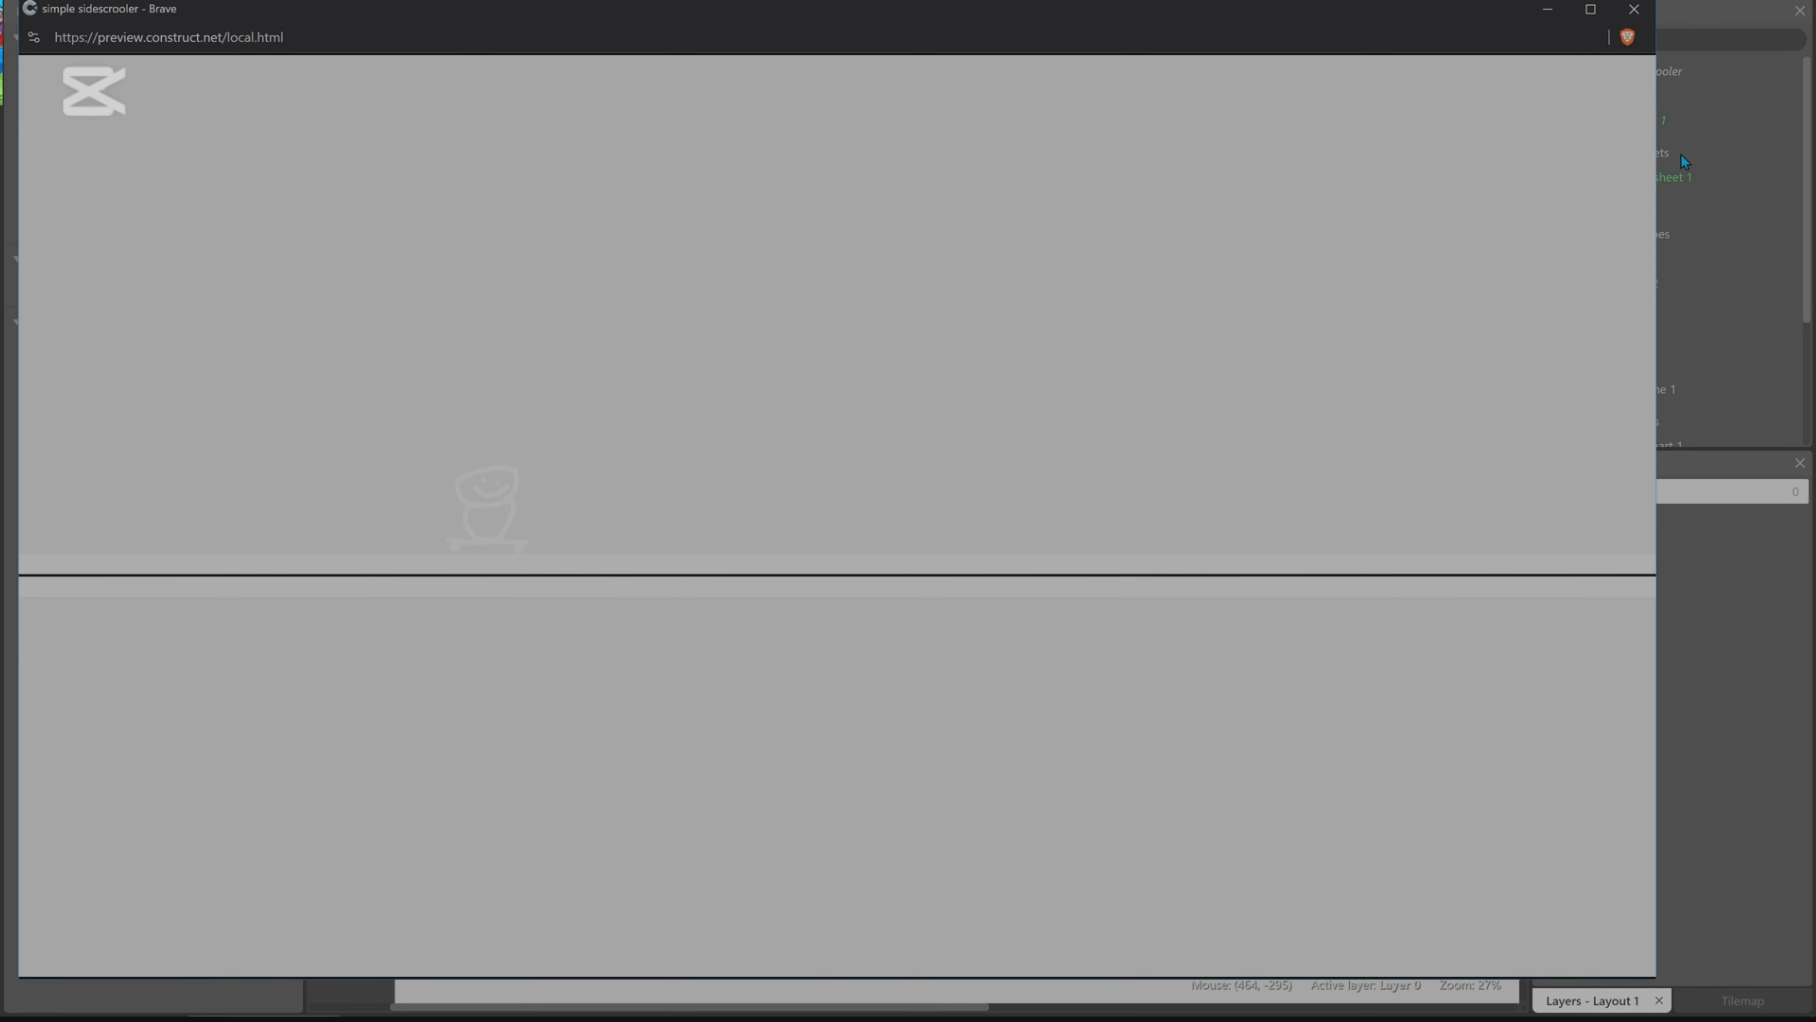
left_click(1633, 9)
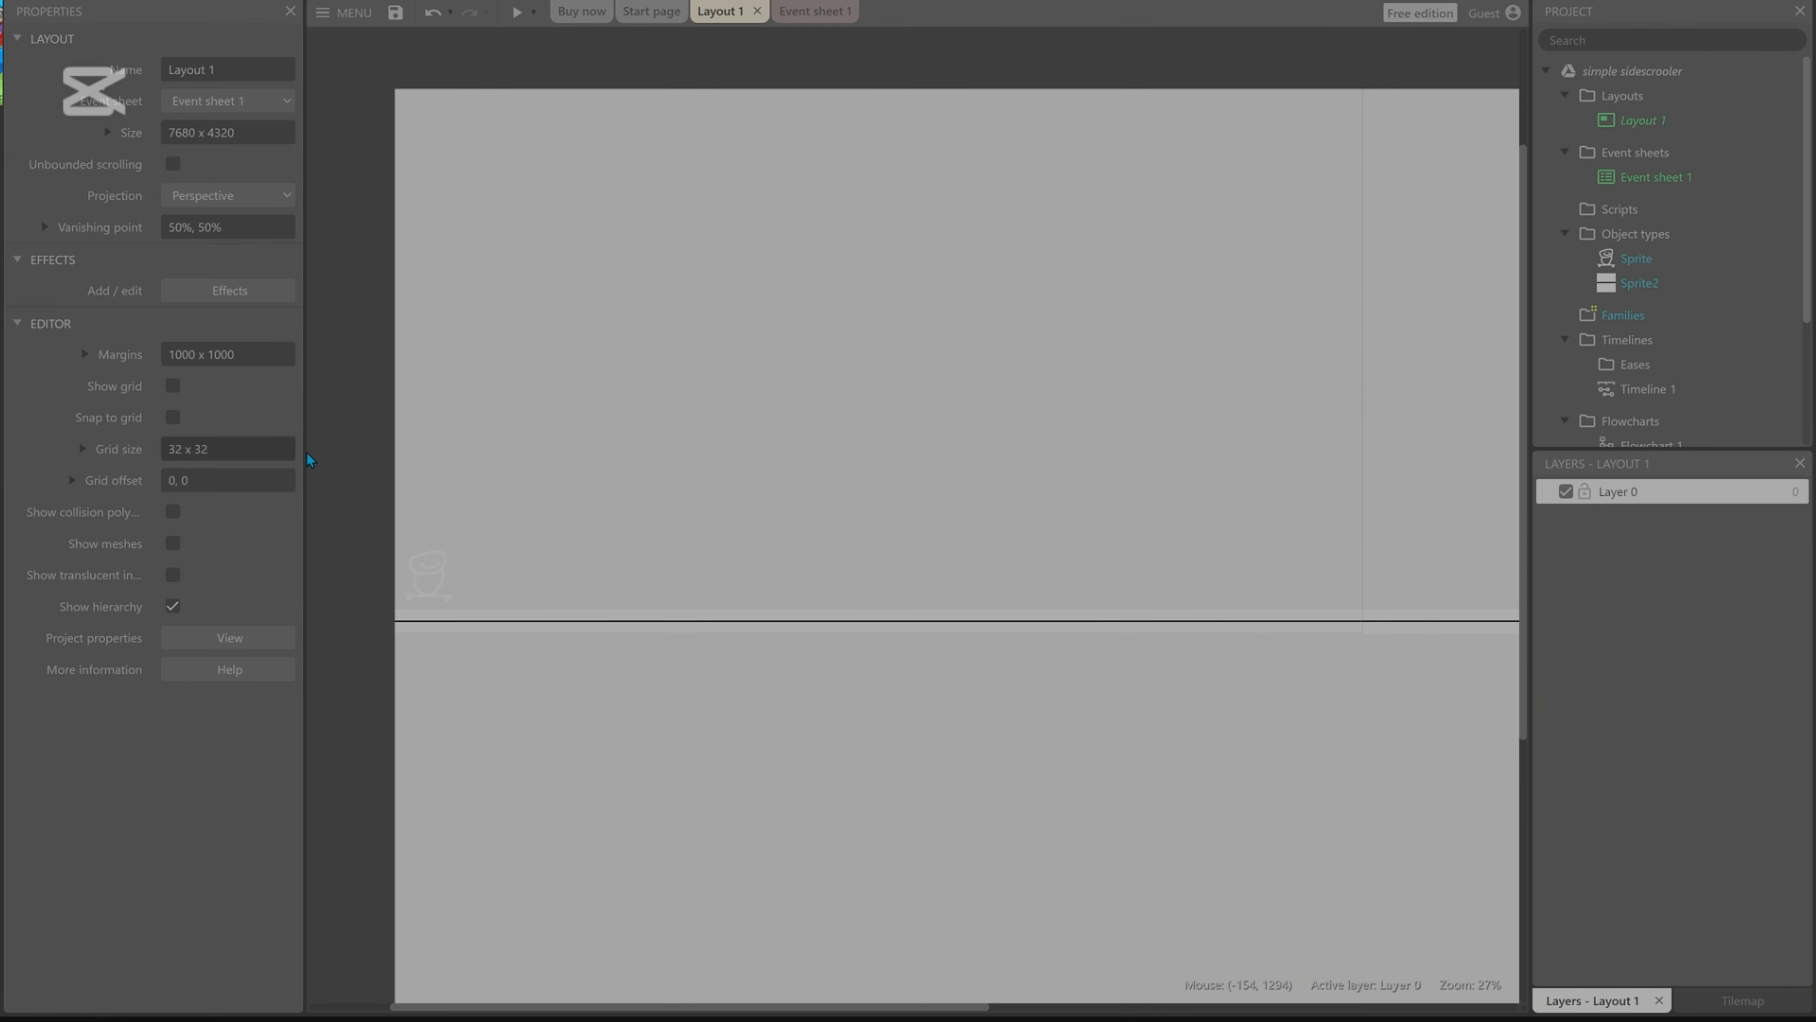
Set the jump strength in the character's Platform behavior to 1 and save the project.
left_click(415, 579)
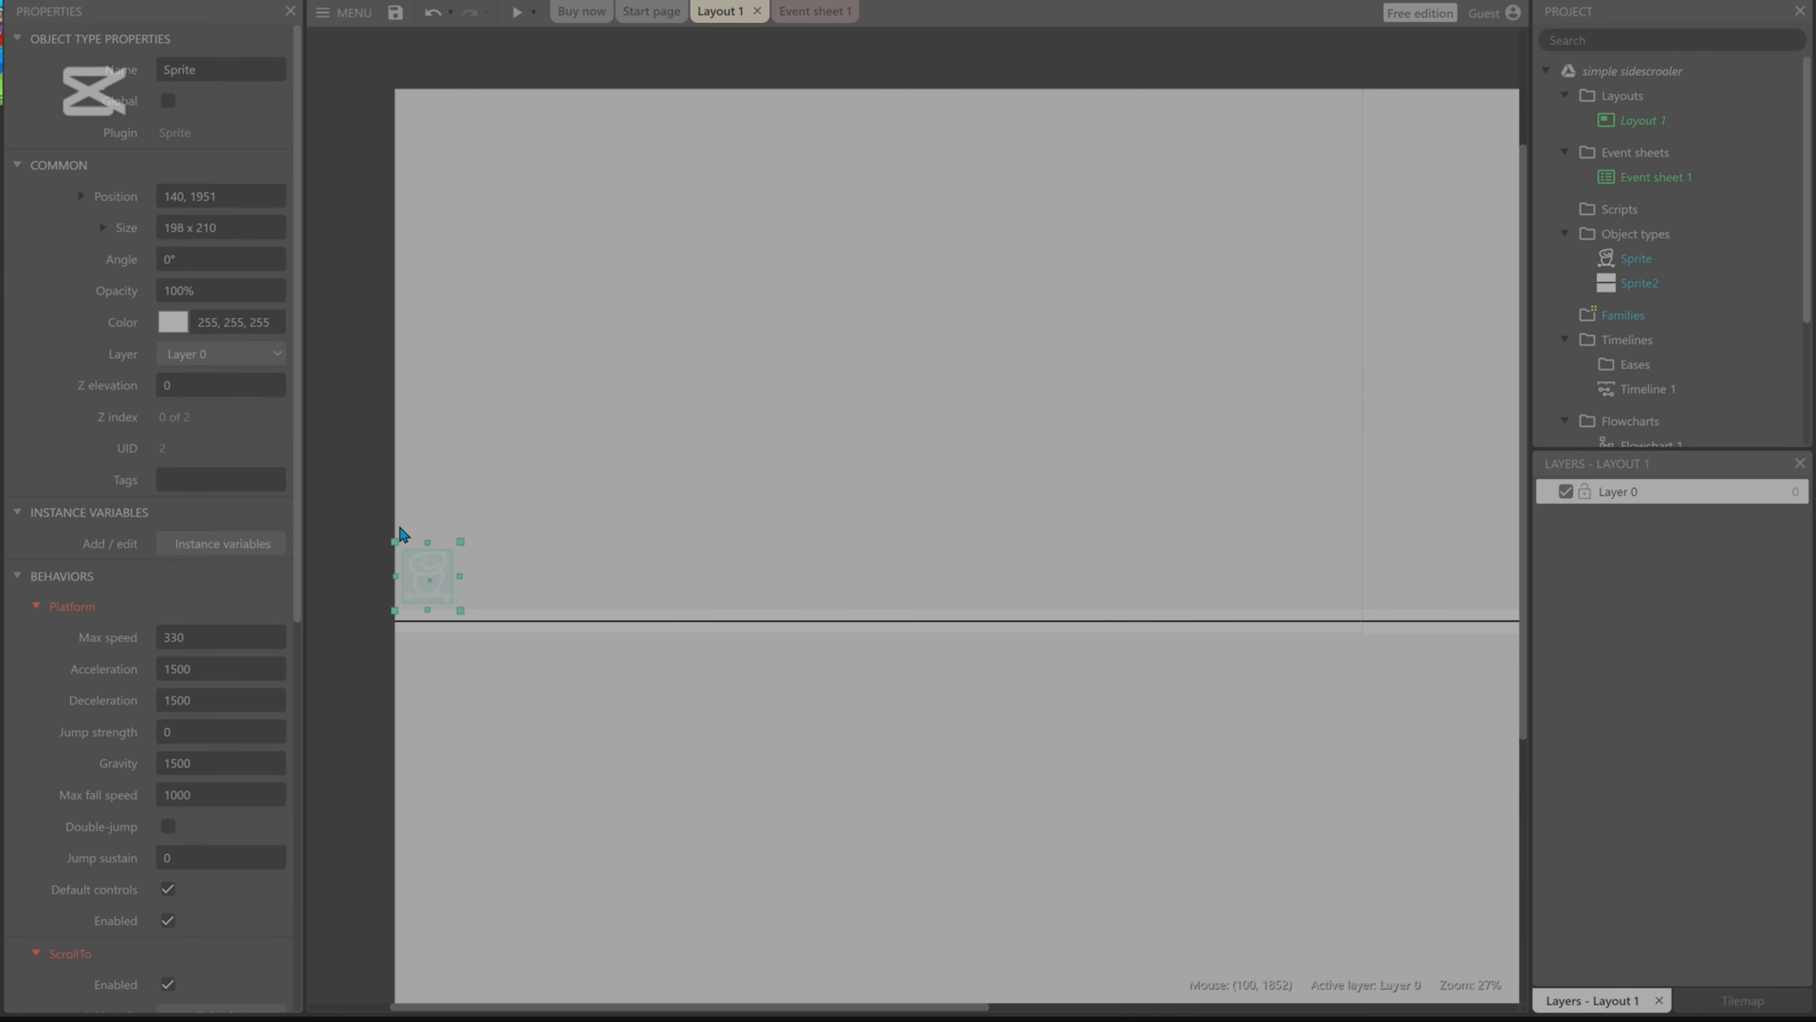
left_click(186, 733)
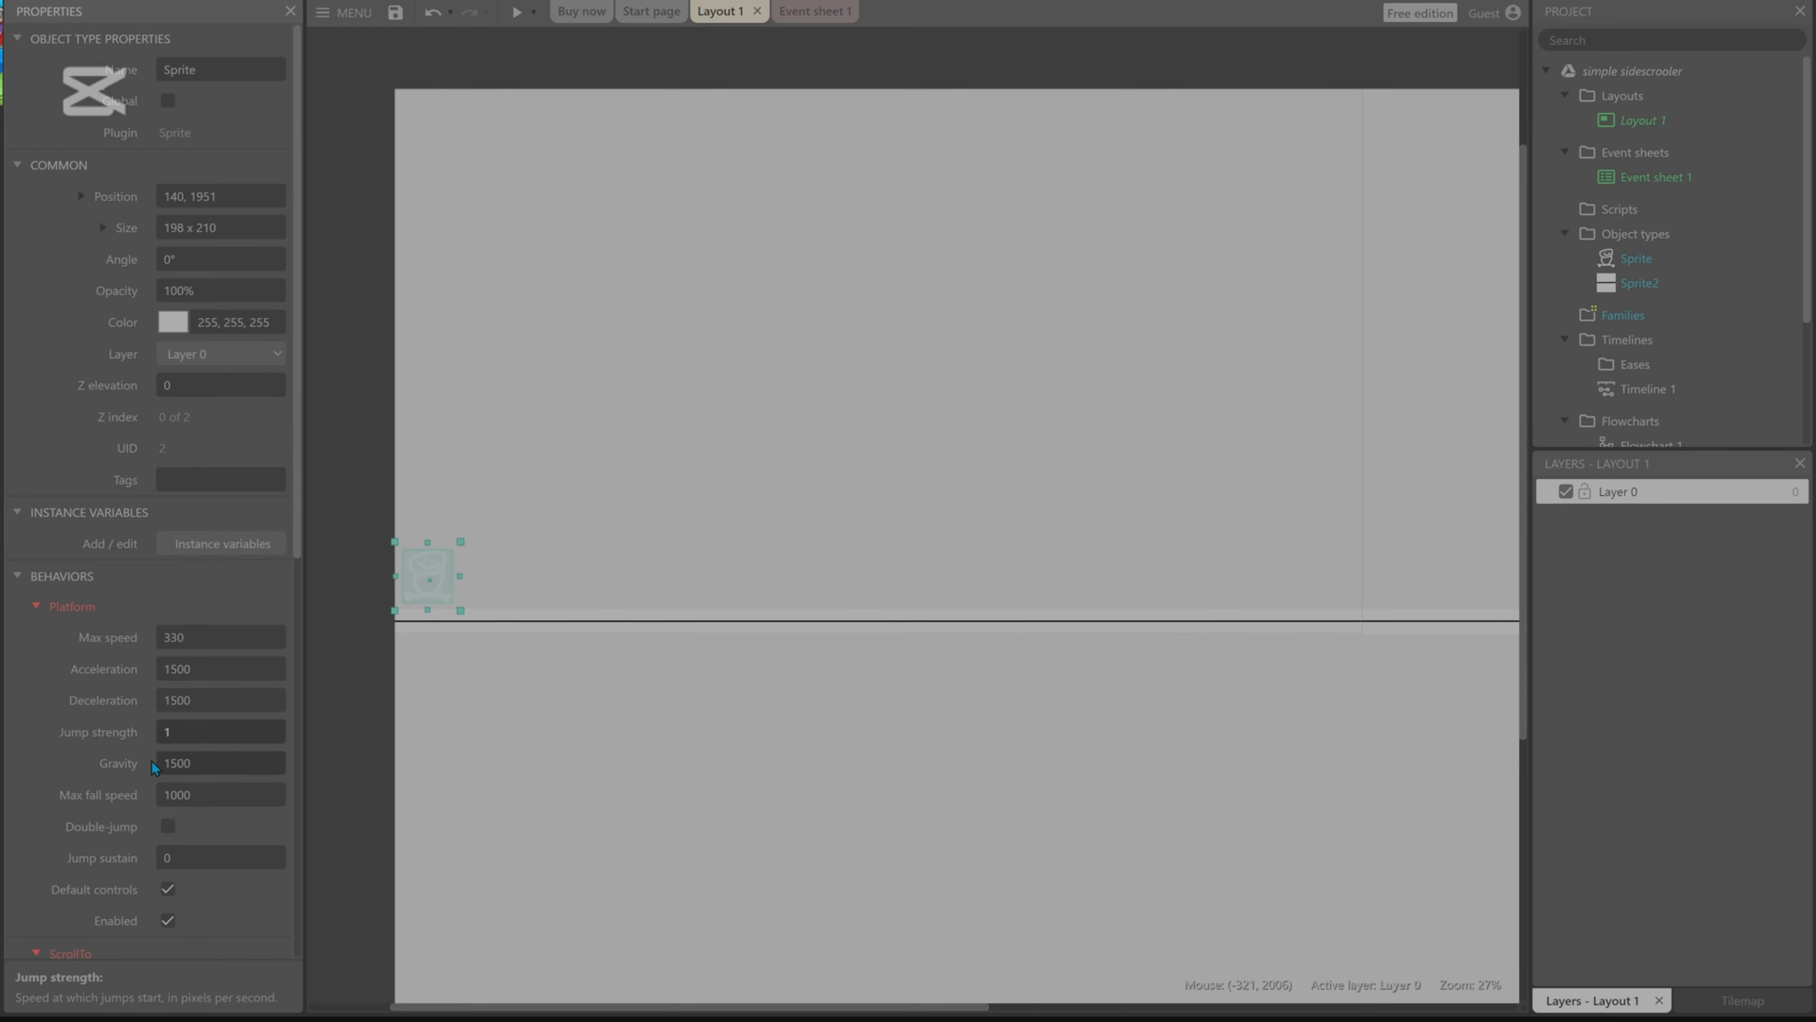
left_click(529, 527)
left_click(395, 13)
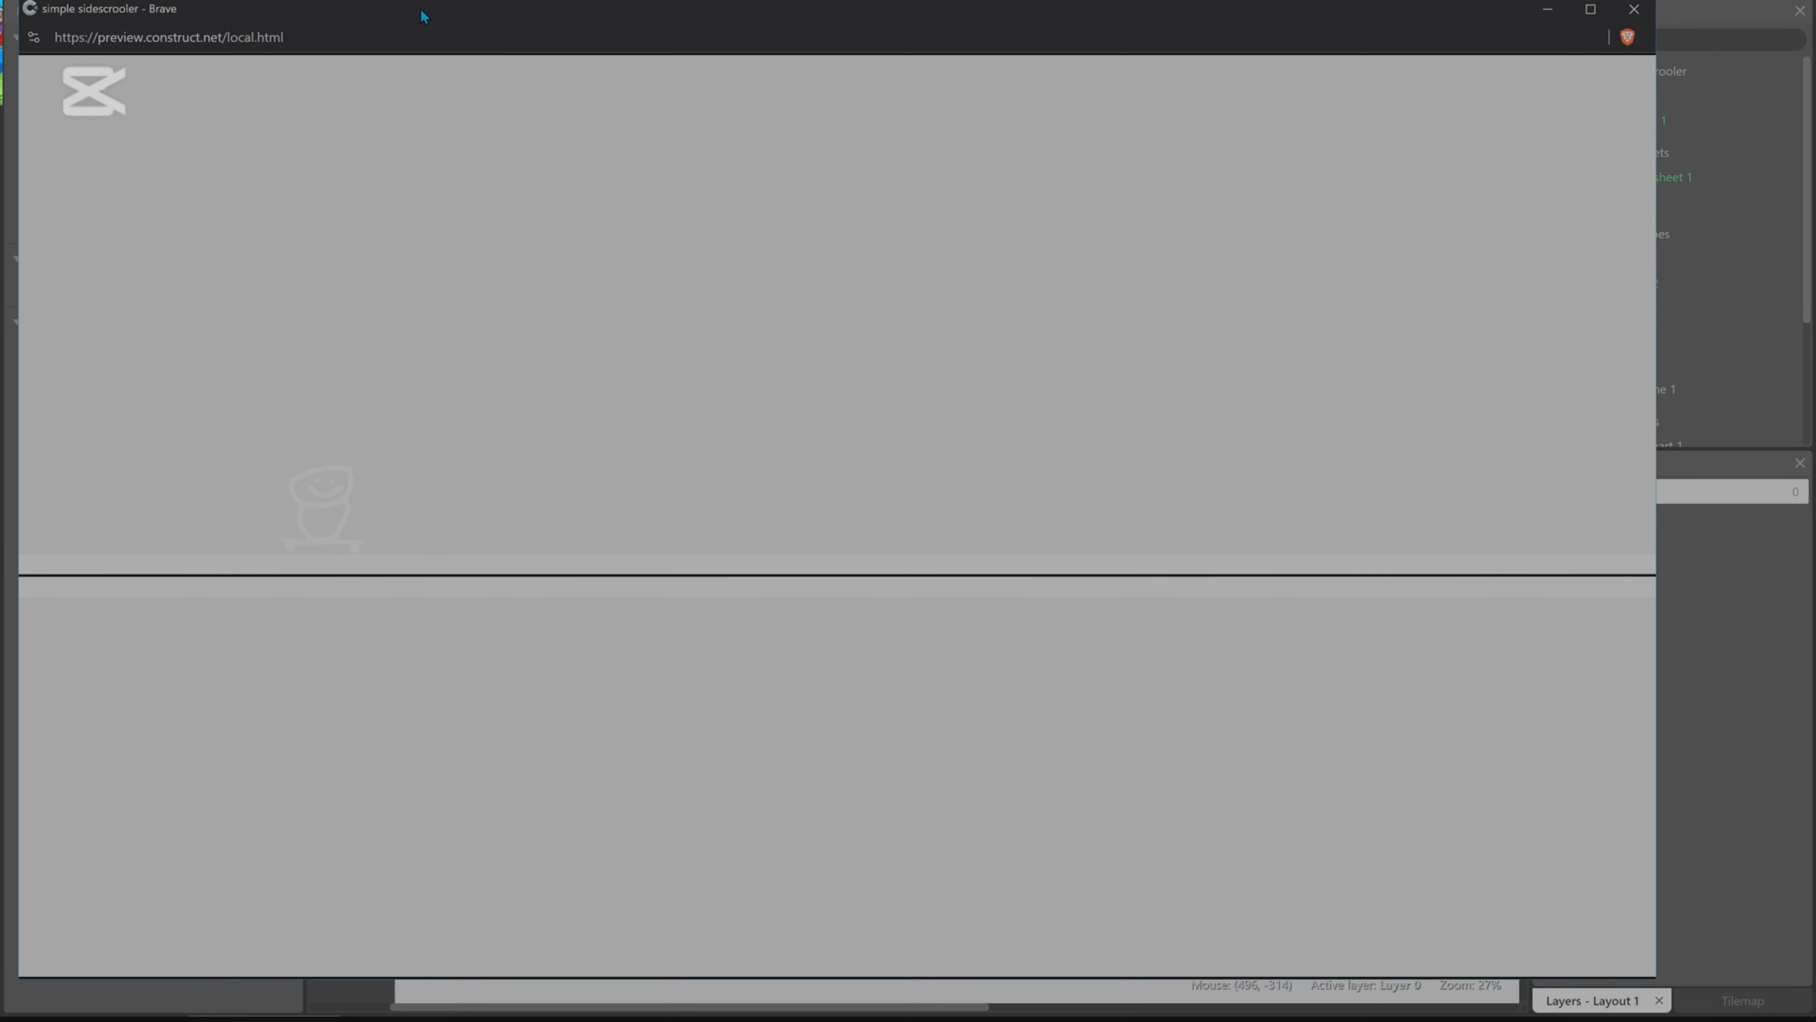
Close the preview and set the jump strength in the character's Platform behavior to 116.
left_click(1634, 8)
left_click(447, 573)
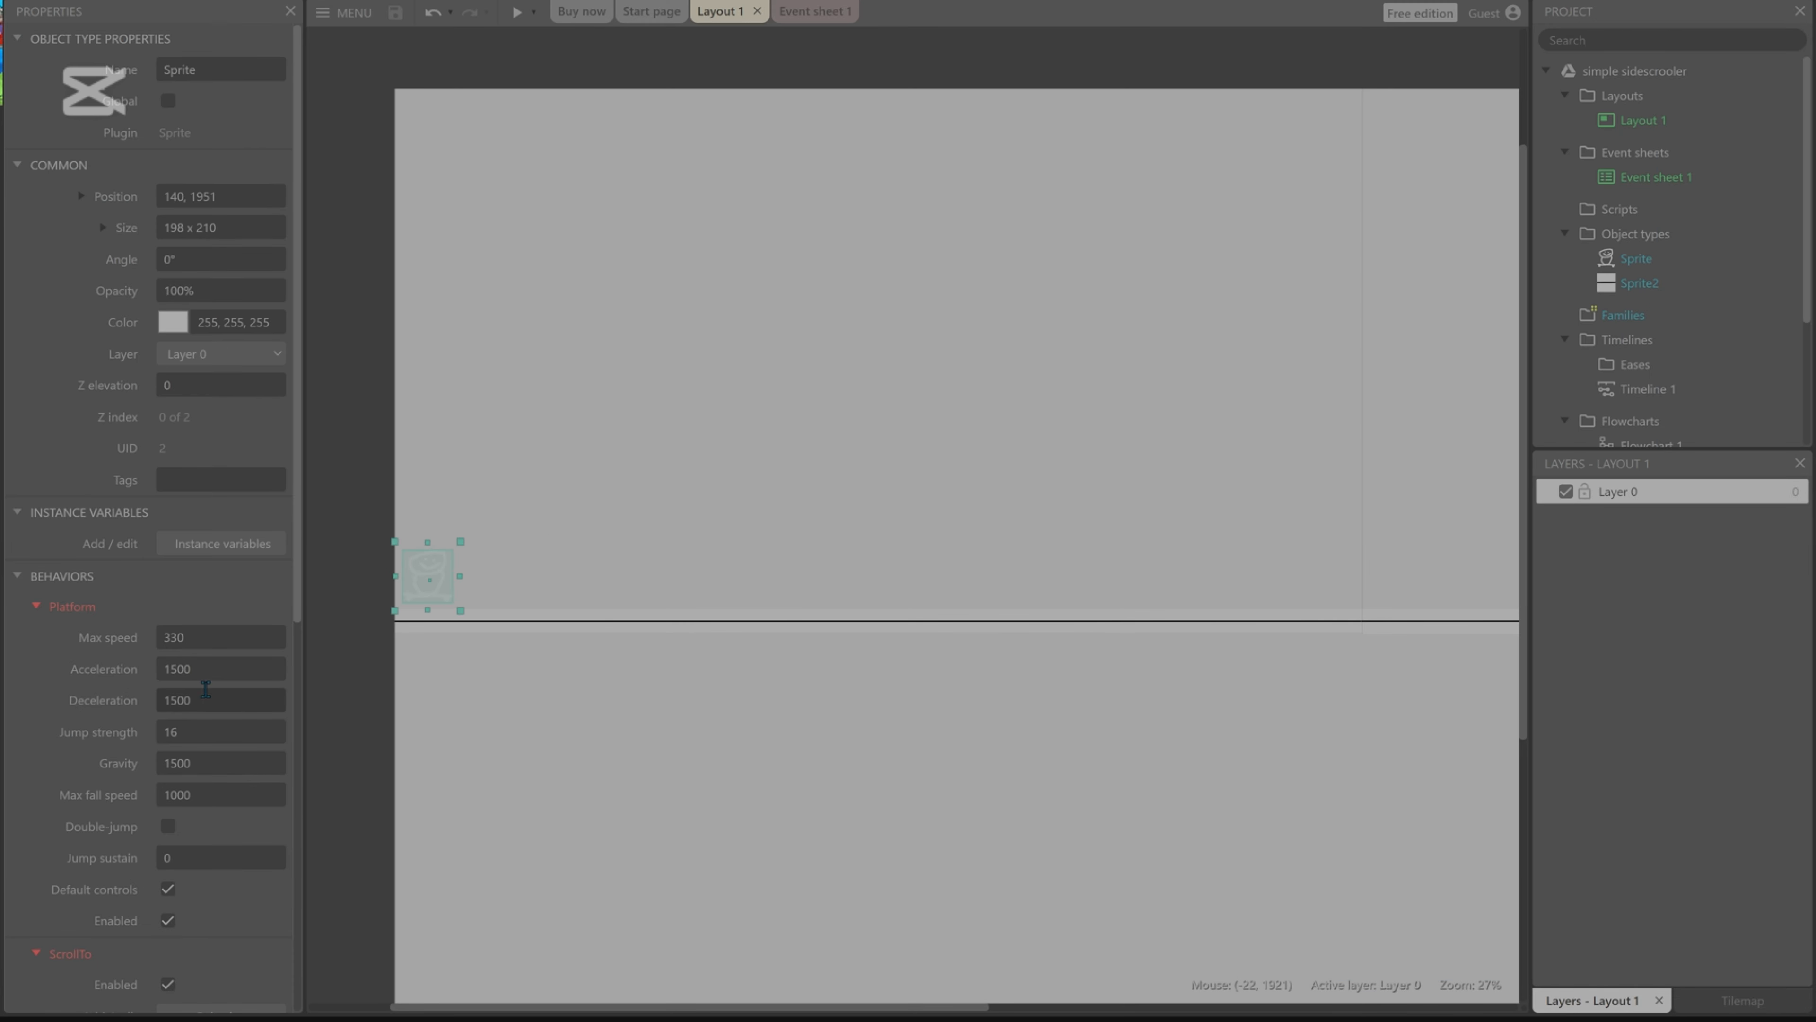
left_click(183, 737)
type("1")
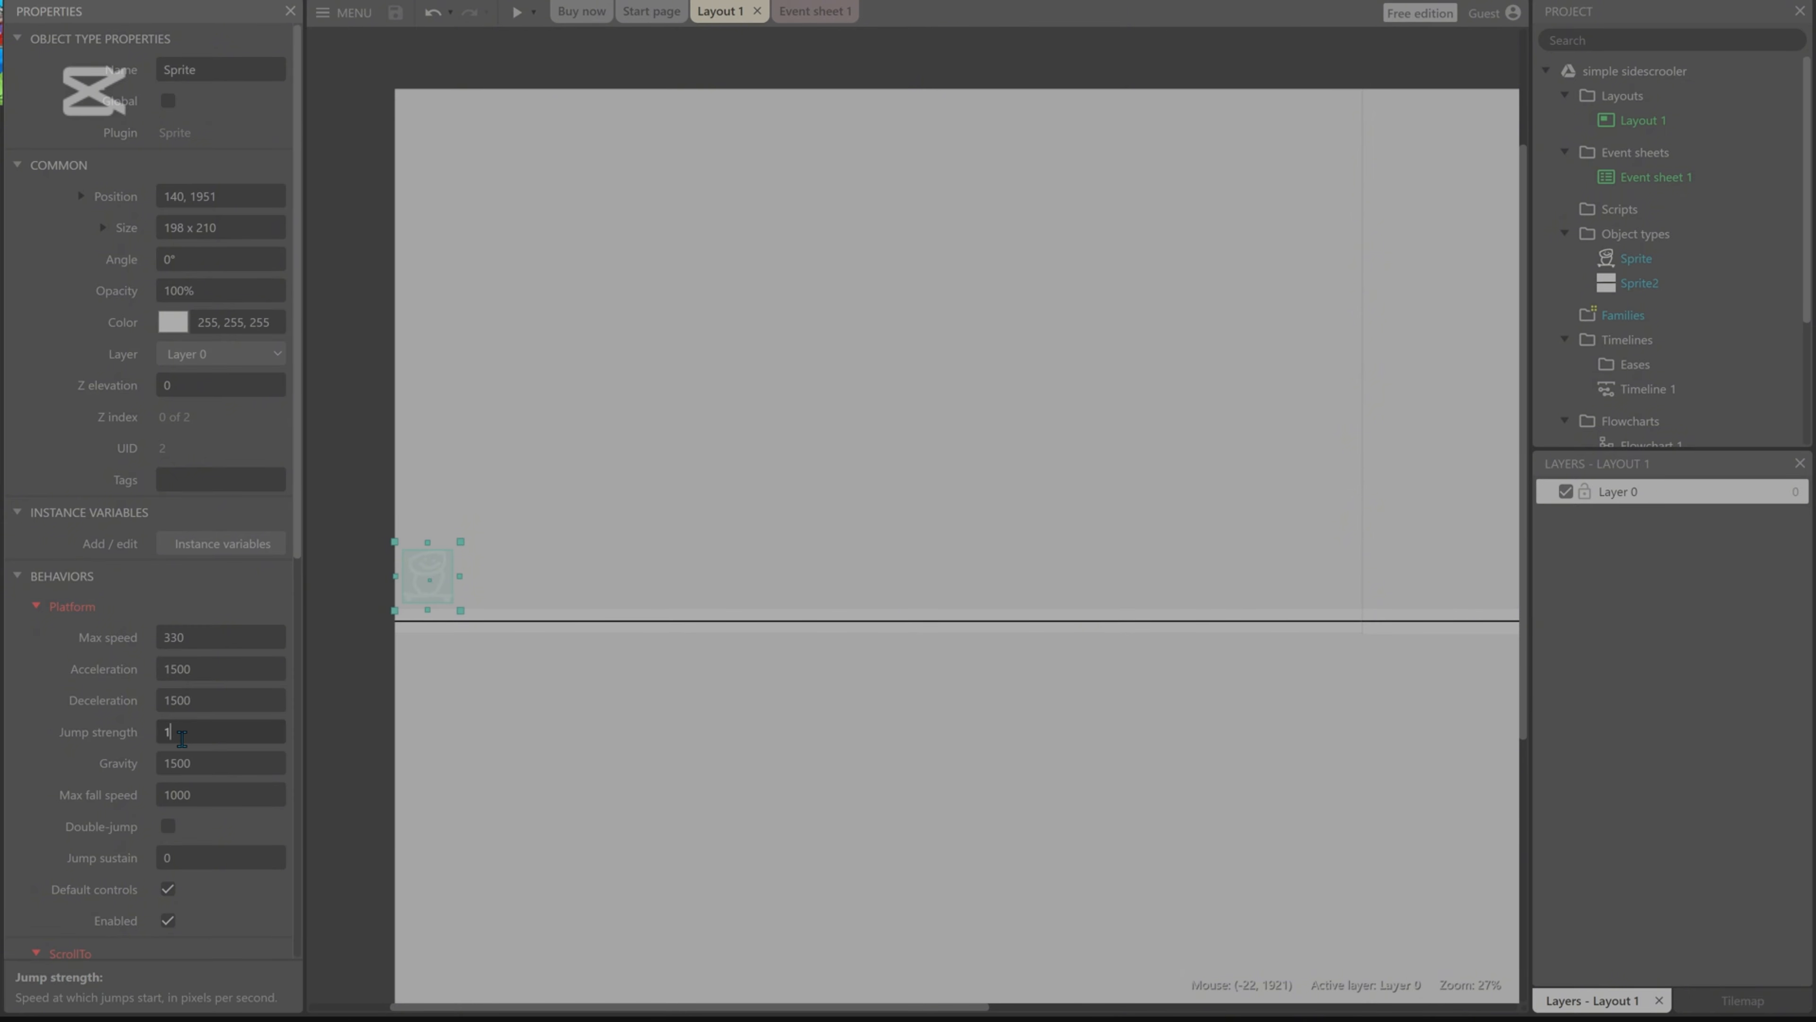
type("16")
Preview the game and test the character's movement in both directions, closing the preview when done.
left_click(516, 12)
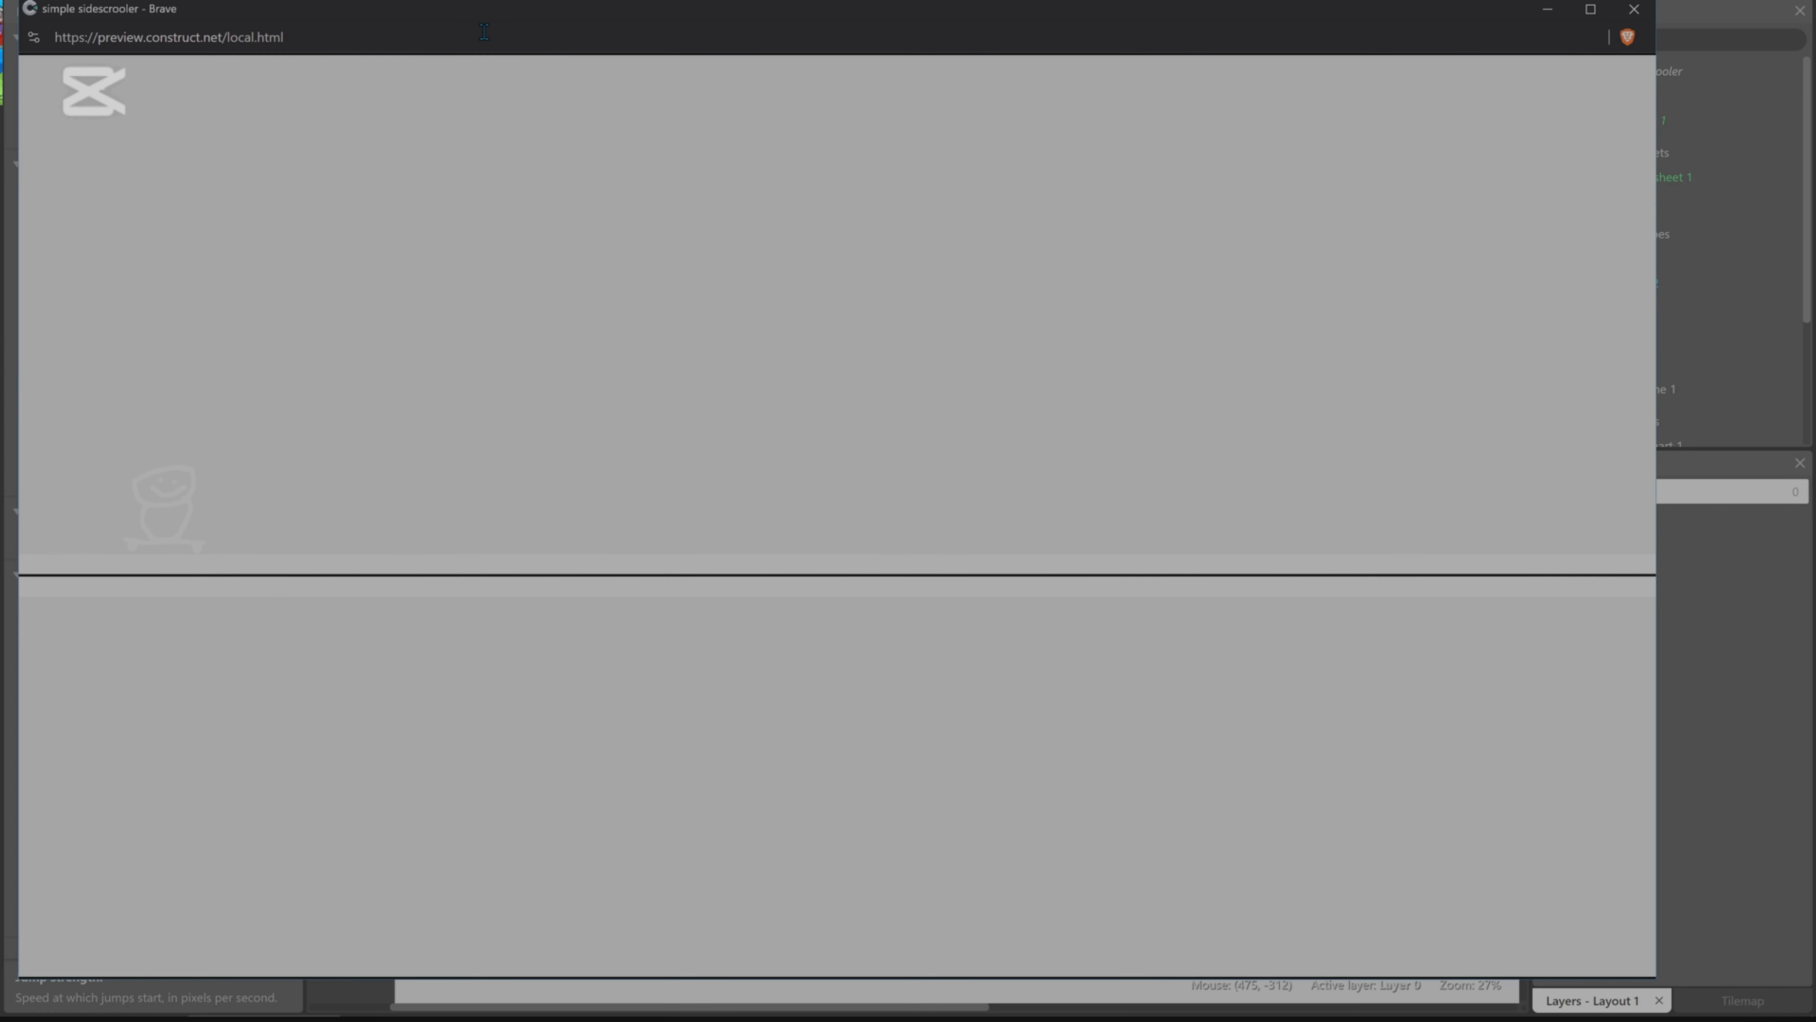
key("Right")
key("Right")
key("Left")
key("Right")
left_click(1635, 10)
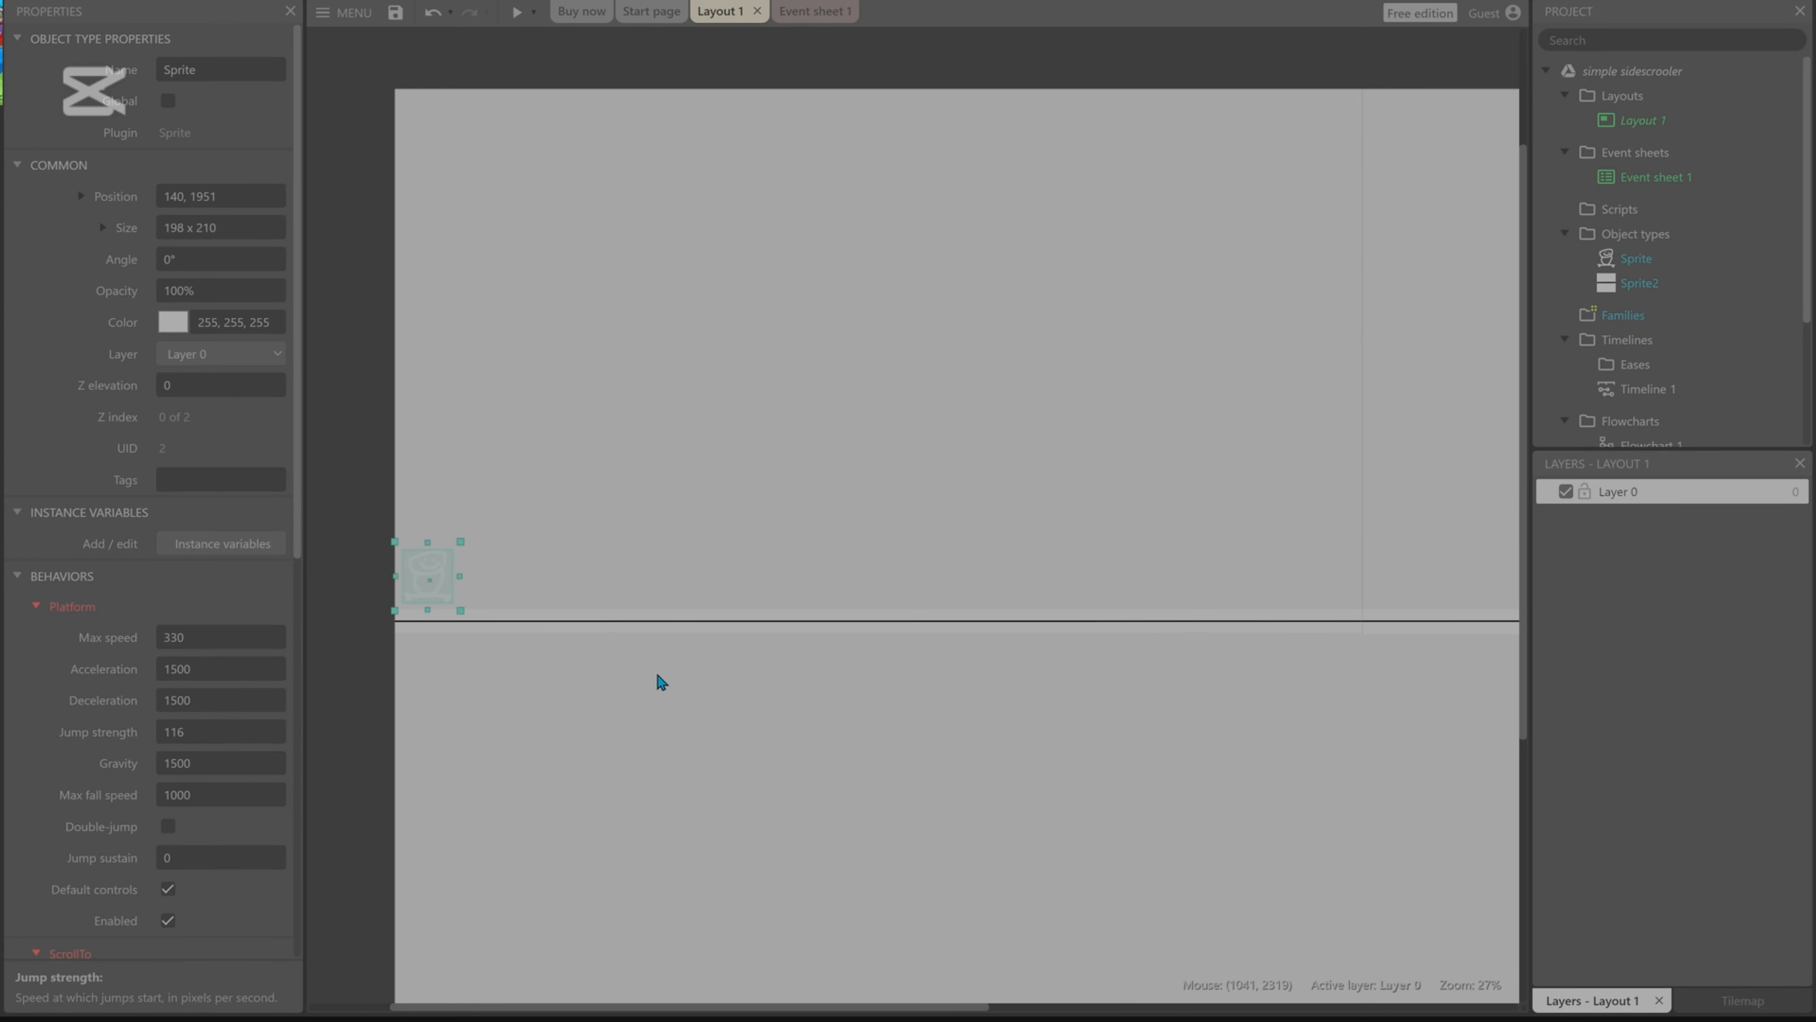
left_click(524, 715)
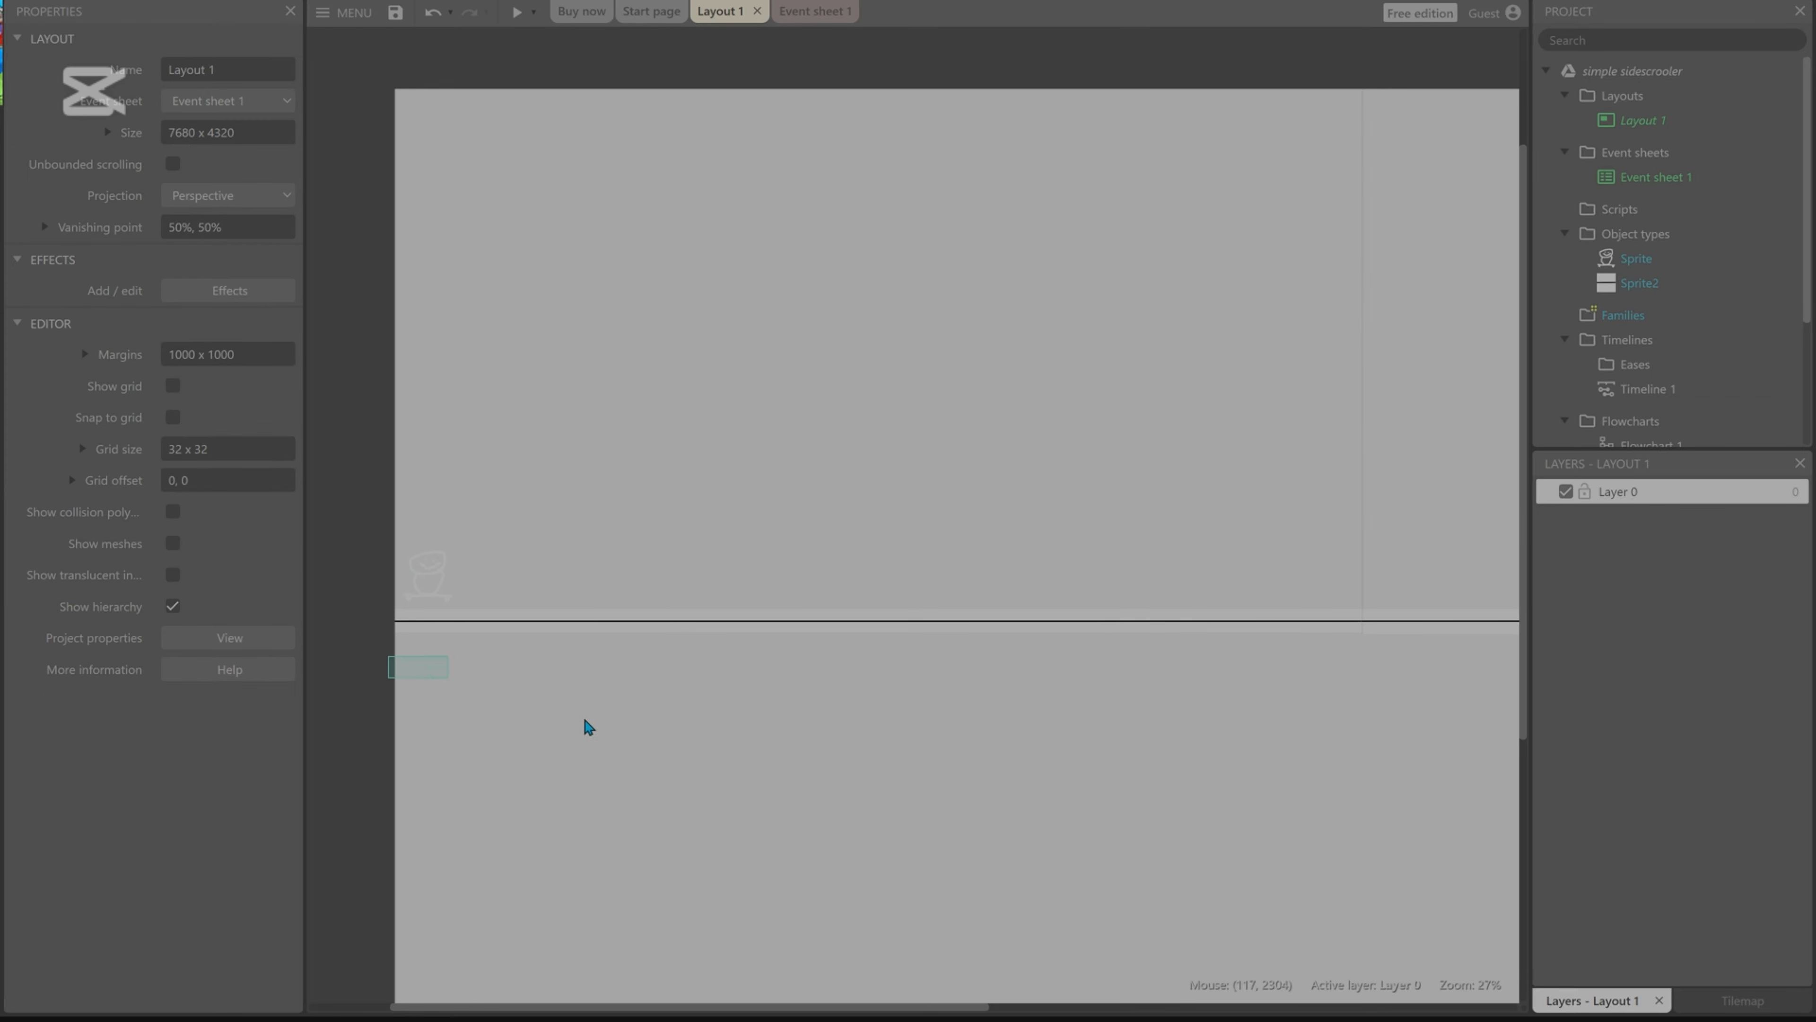
middle_click_drag(1252, 909, 876, 535)
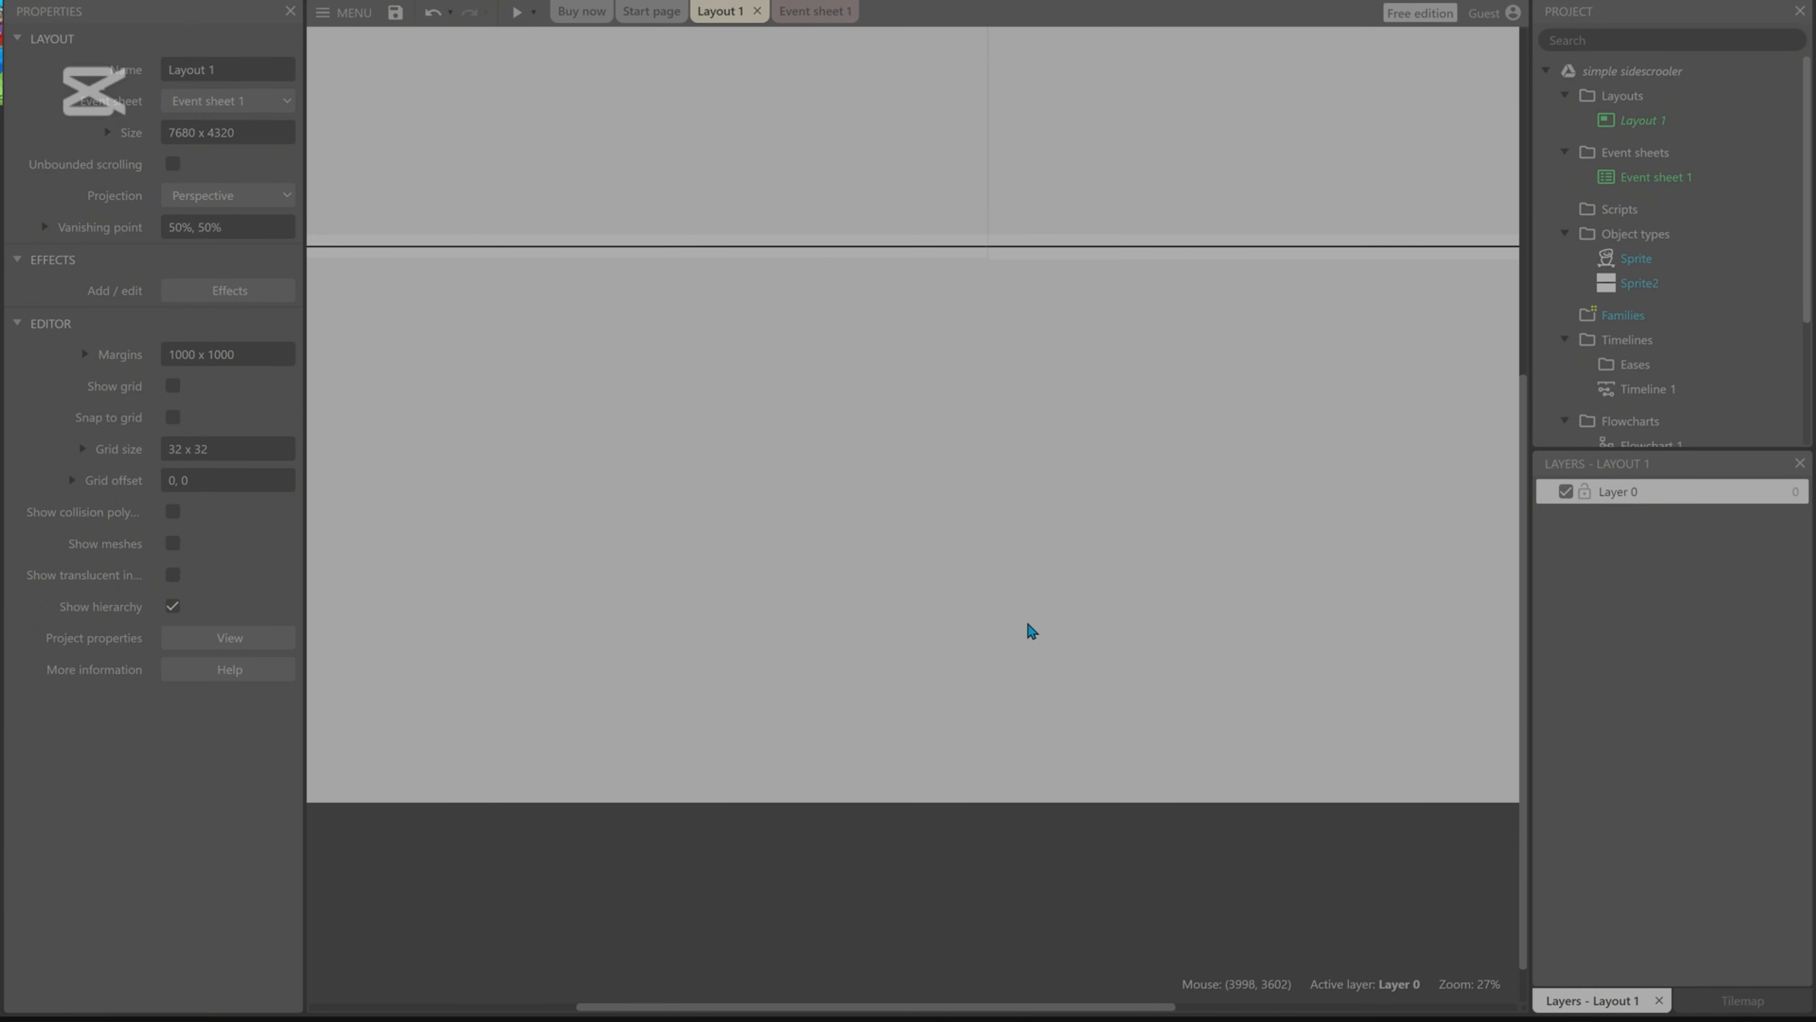
scroll(1015, 627, "down", 6, "ctrl")
scroll(360, 420, "up", 5, "ctrl")
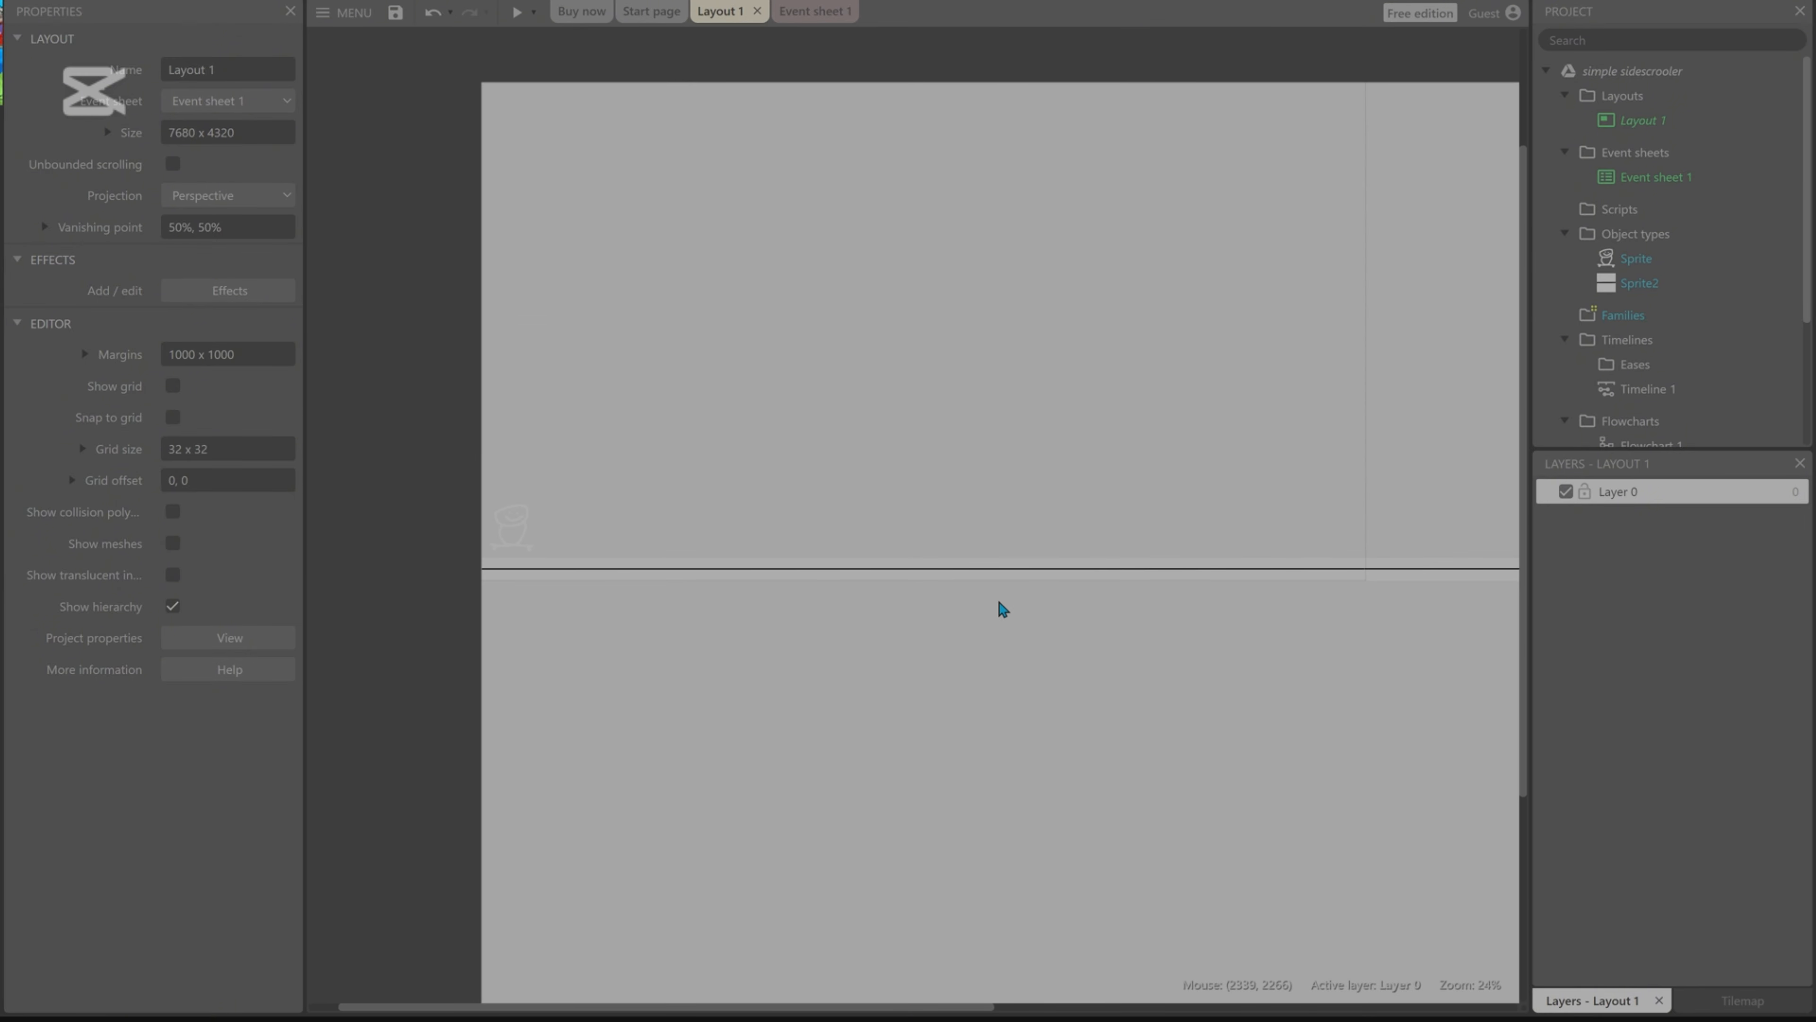
left_click(808, 580)
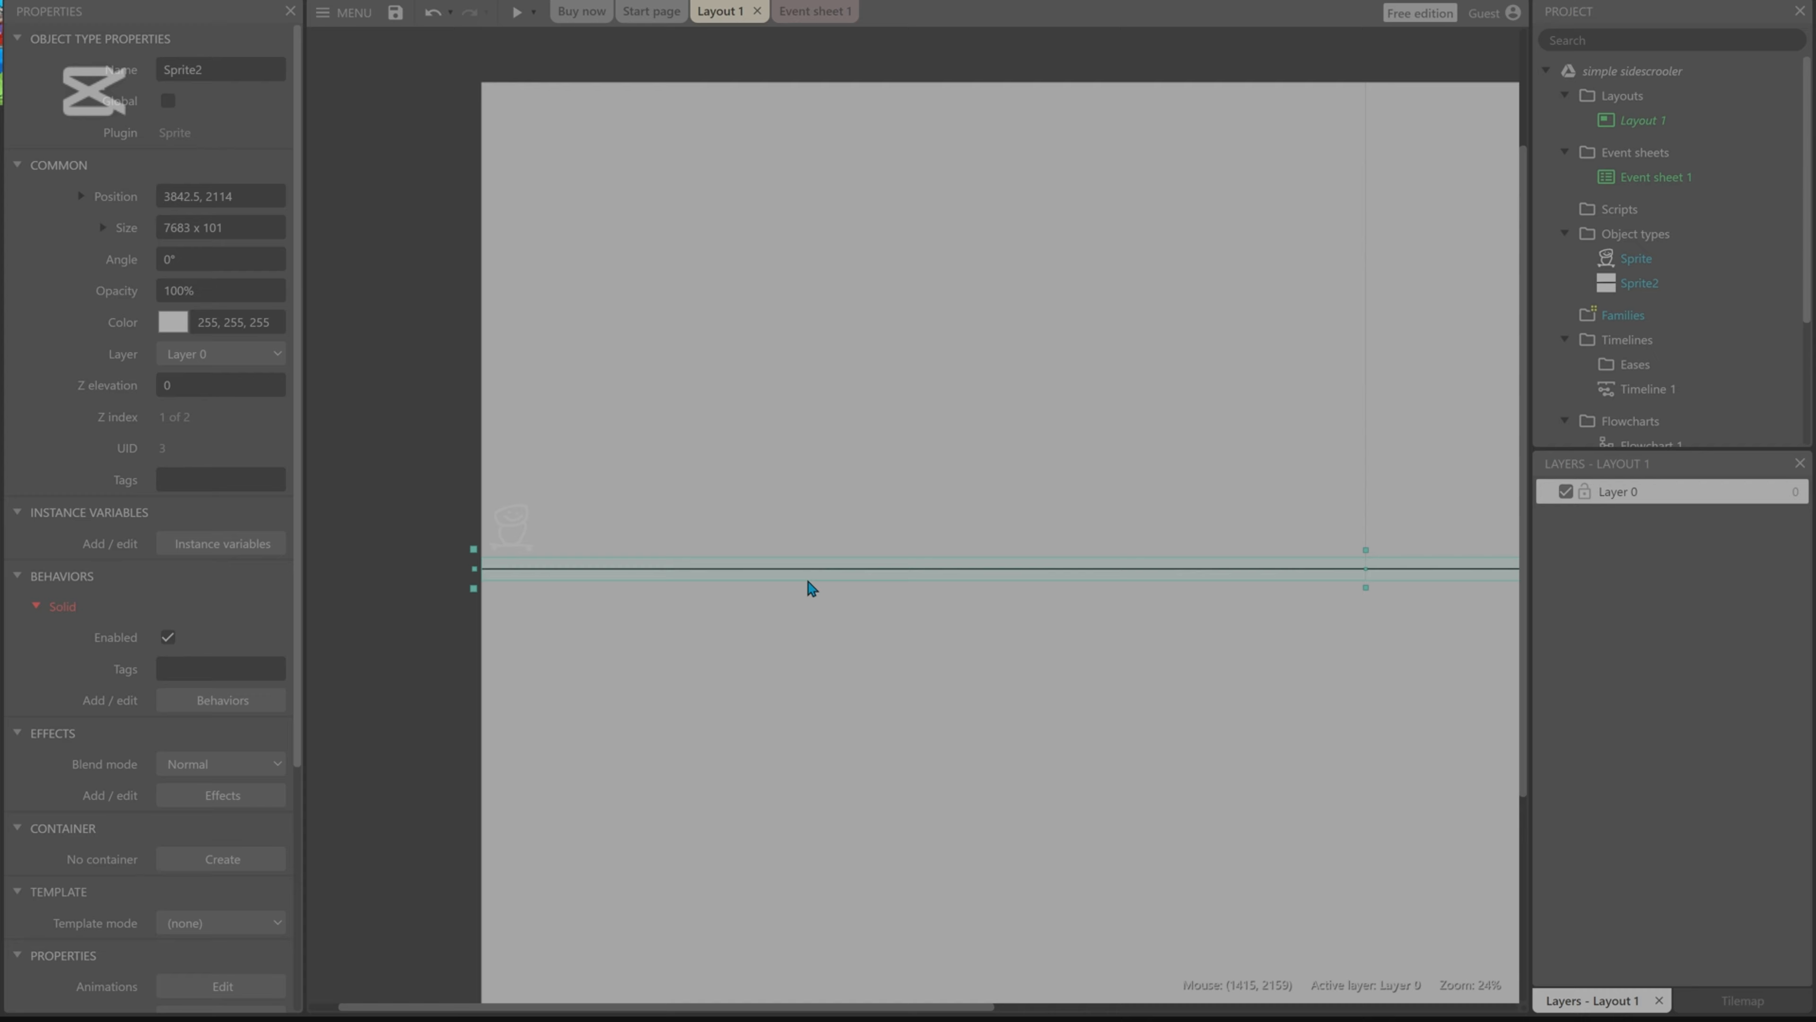
left_click(778, 653)
Try a preview with the character's ScrollTo behavior disabled, closing it and re-enabling the behavior.
left_click(513, 533)
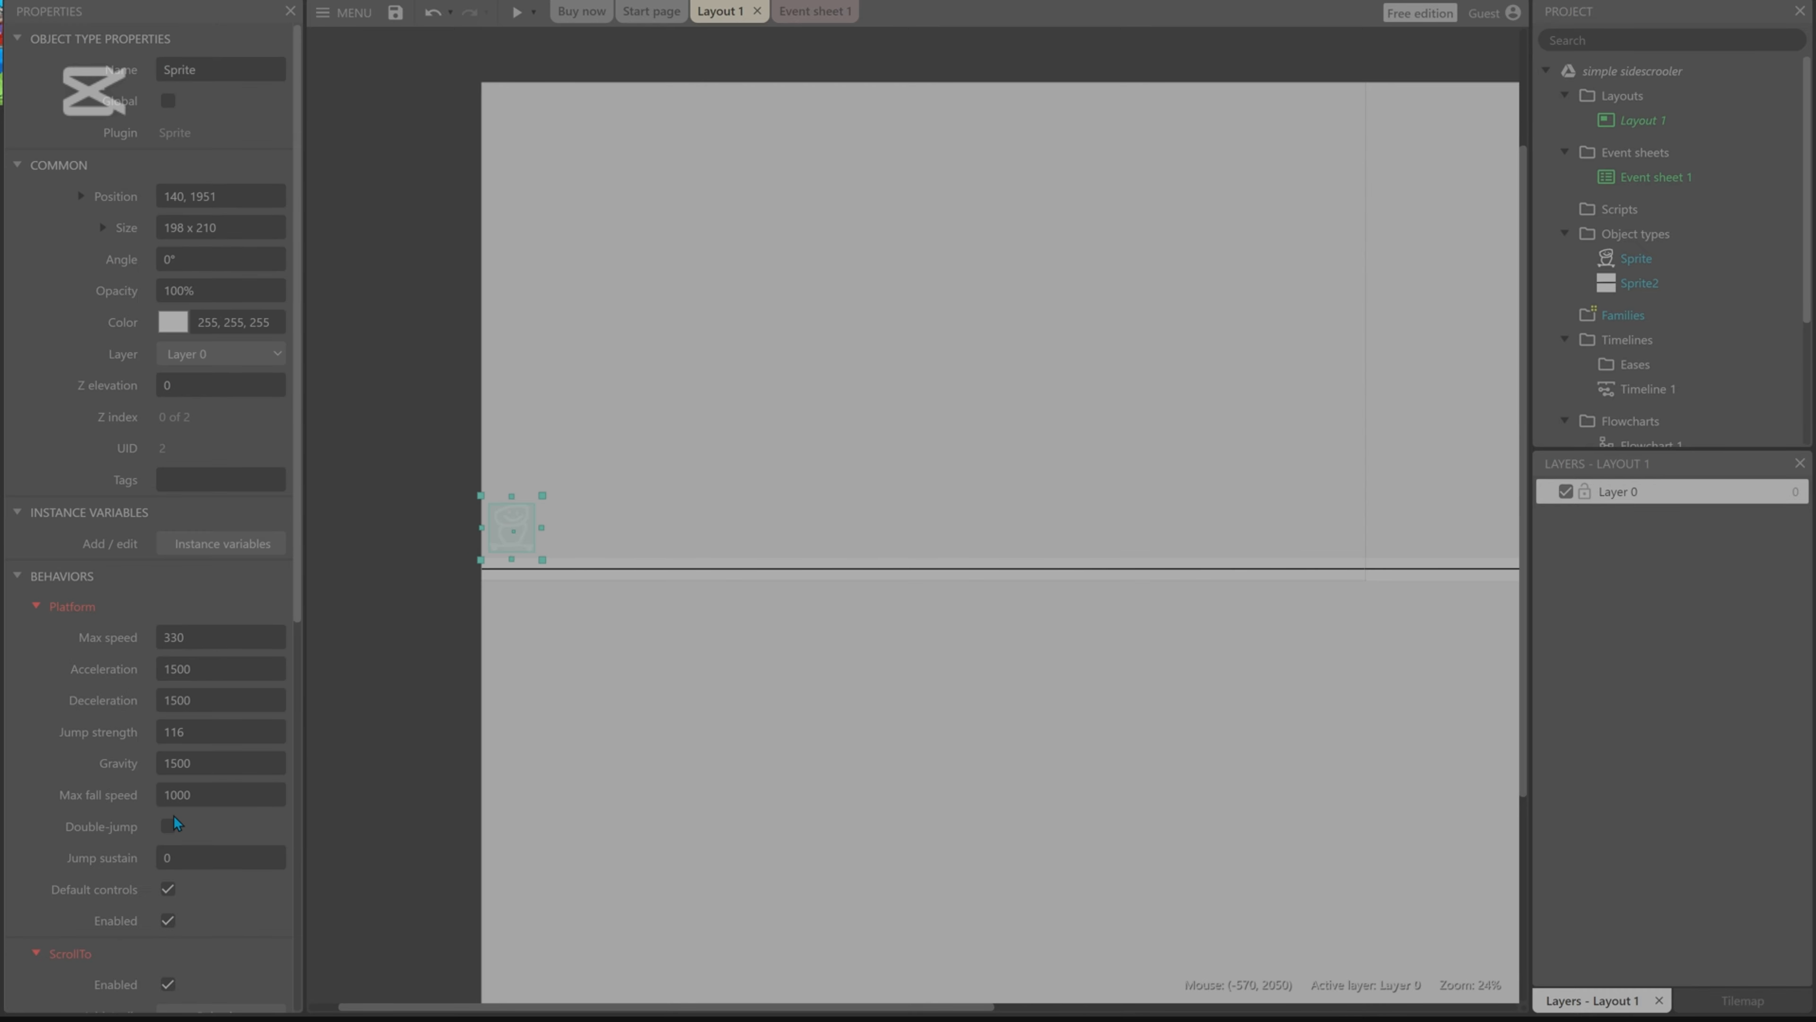
scroll(173, 815, "down", 5)
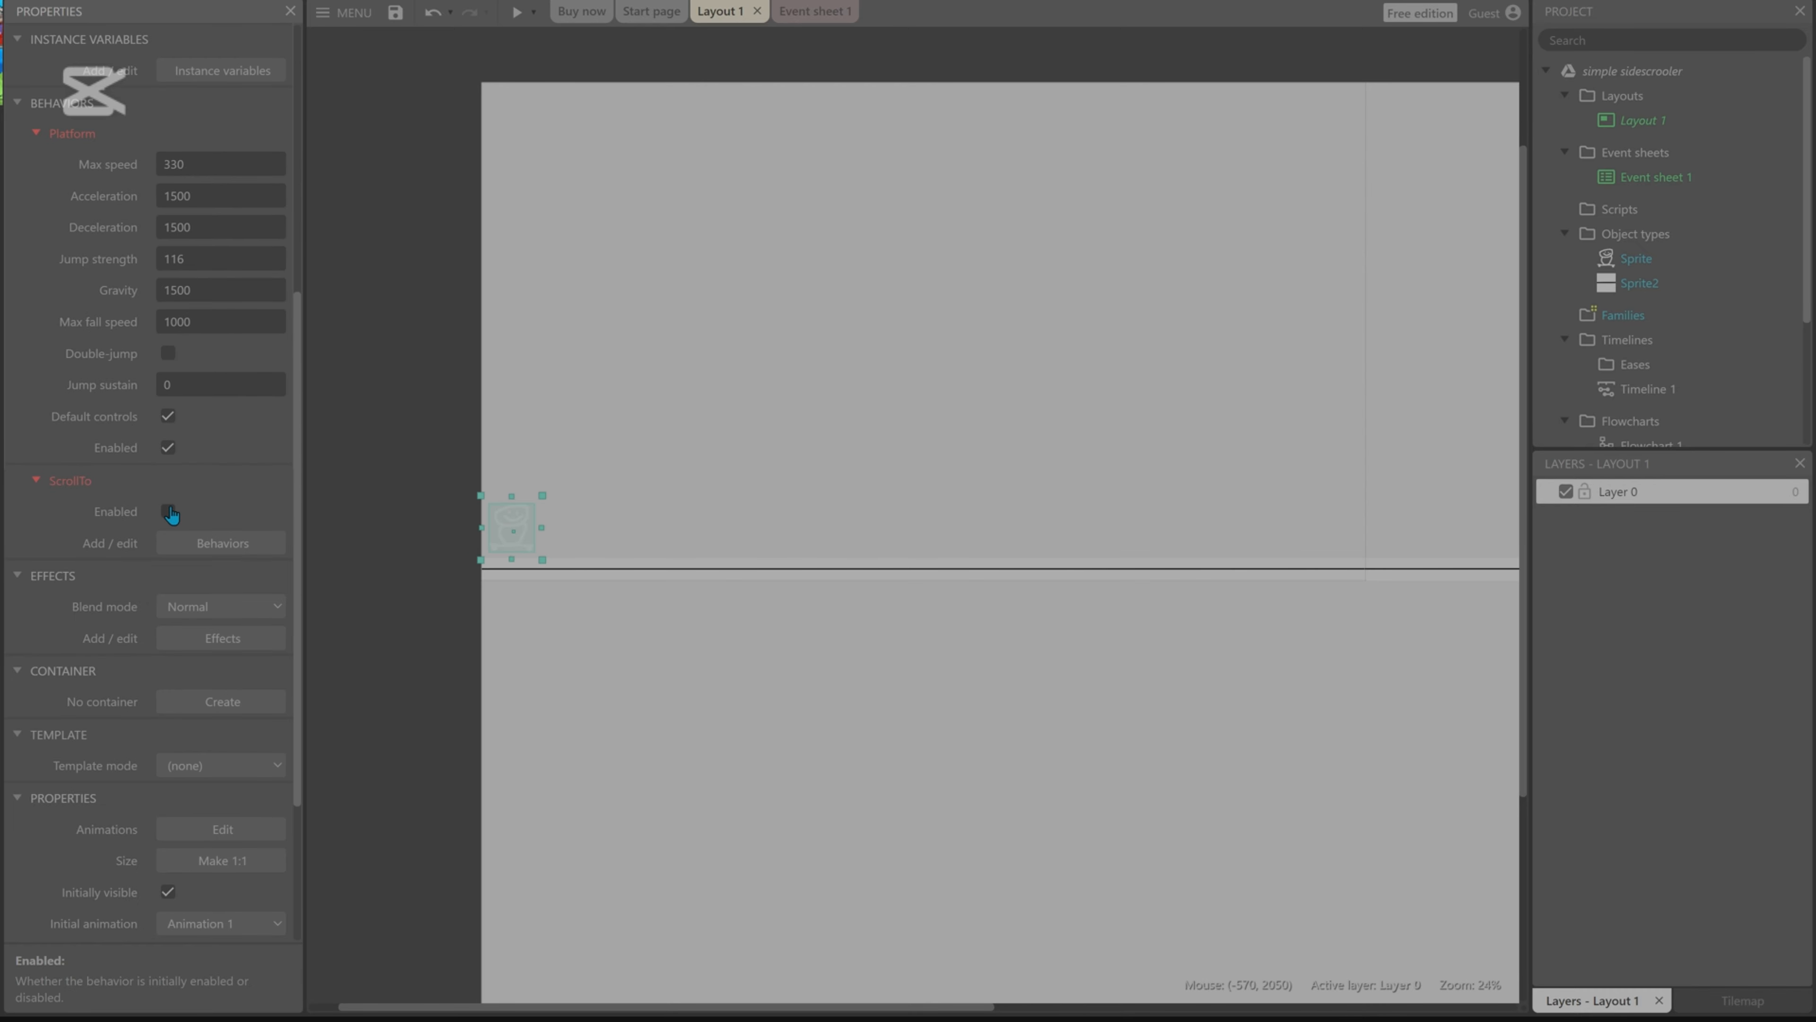
left_click(515, 13)
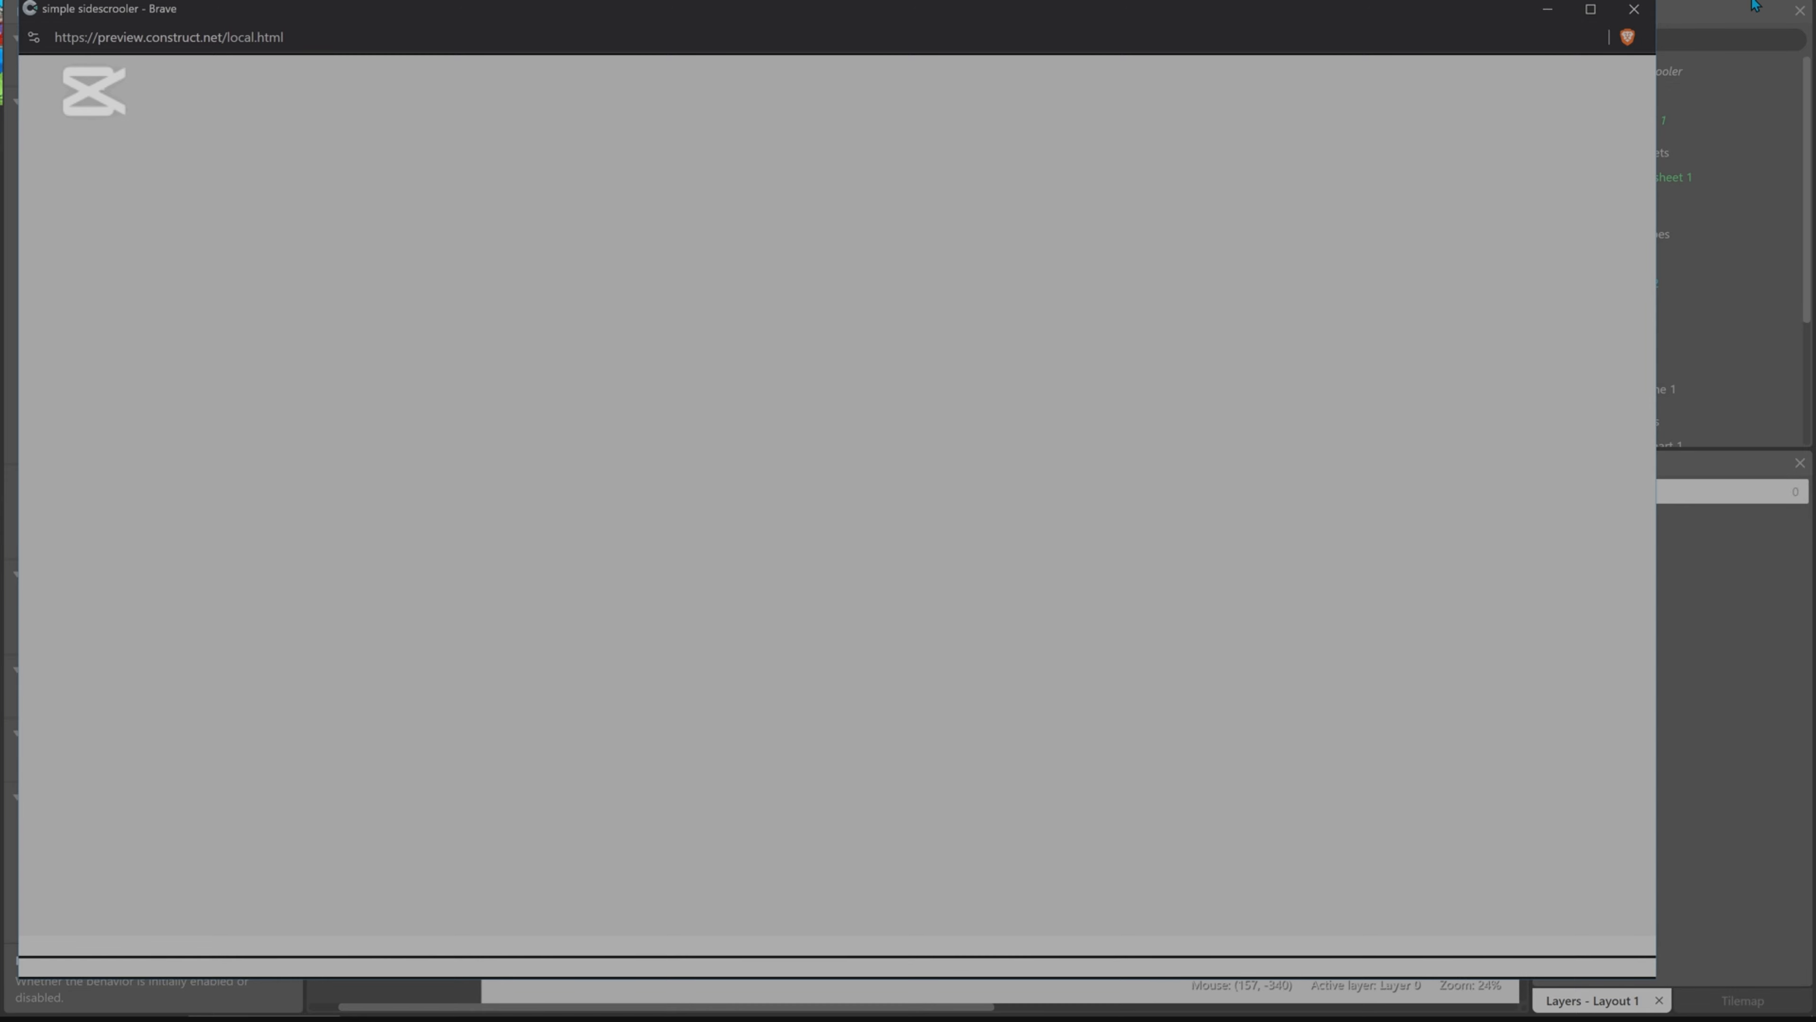
left_click(1633, 8)
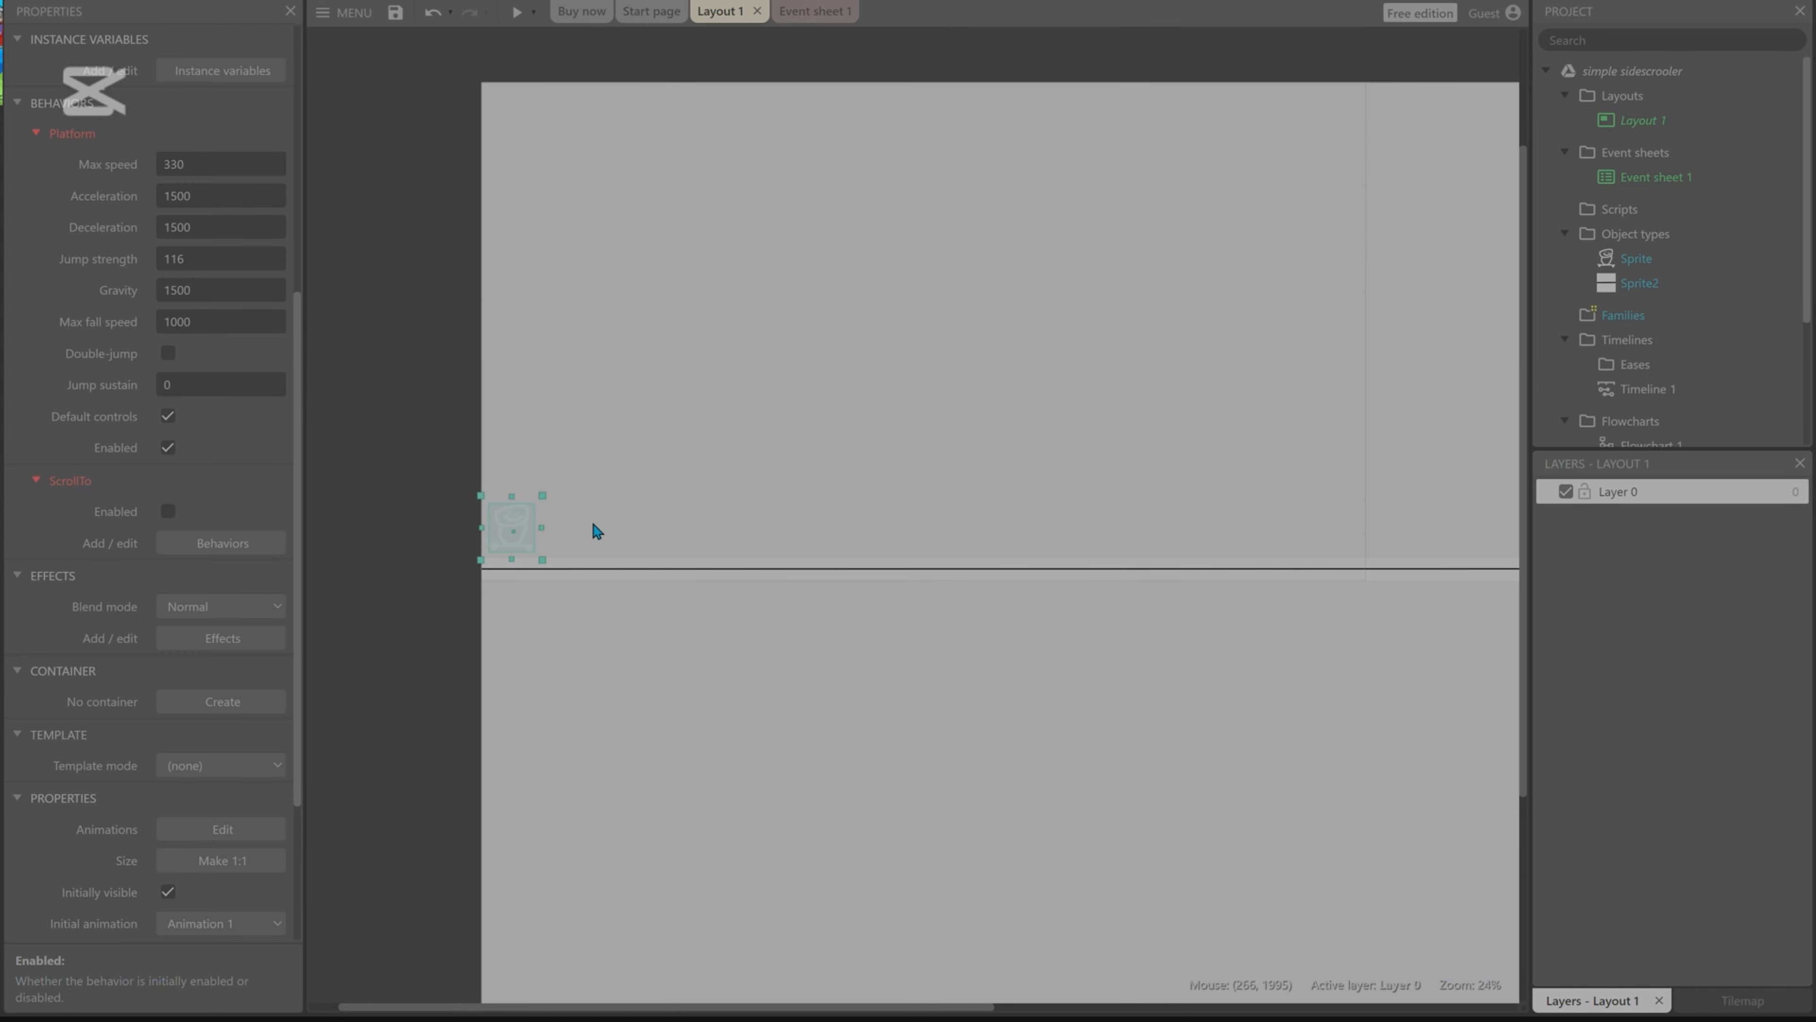
left_click(167, 512)
left_click(544, 610)
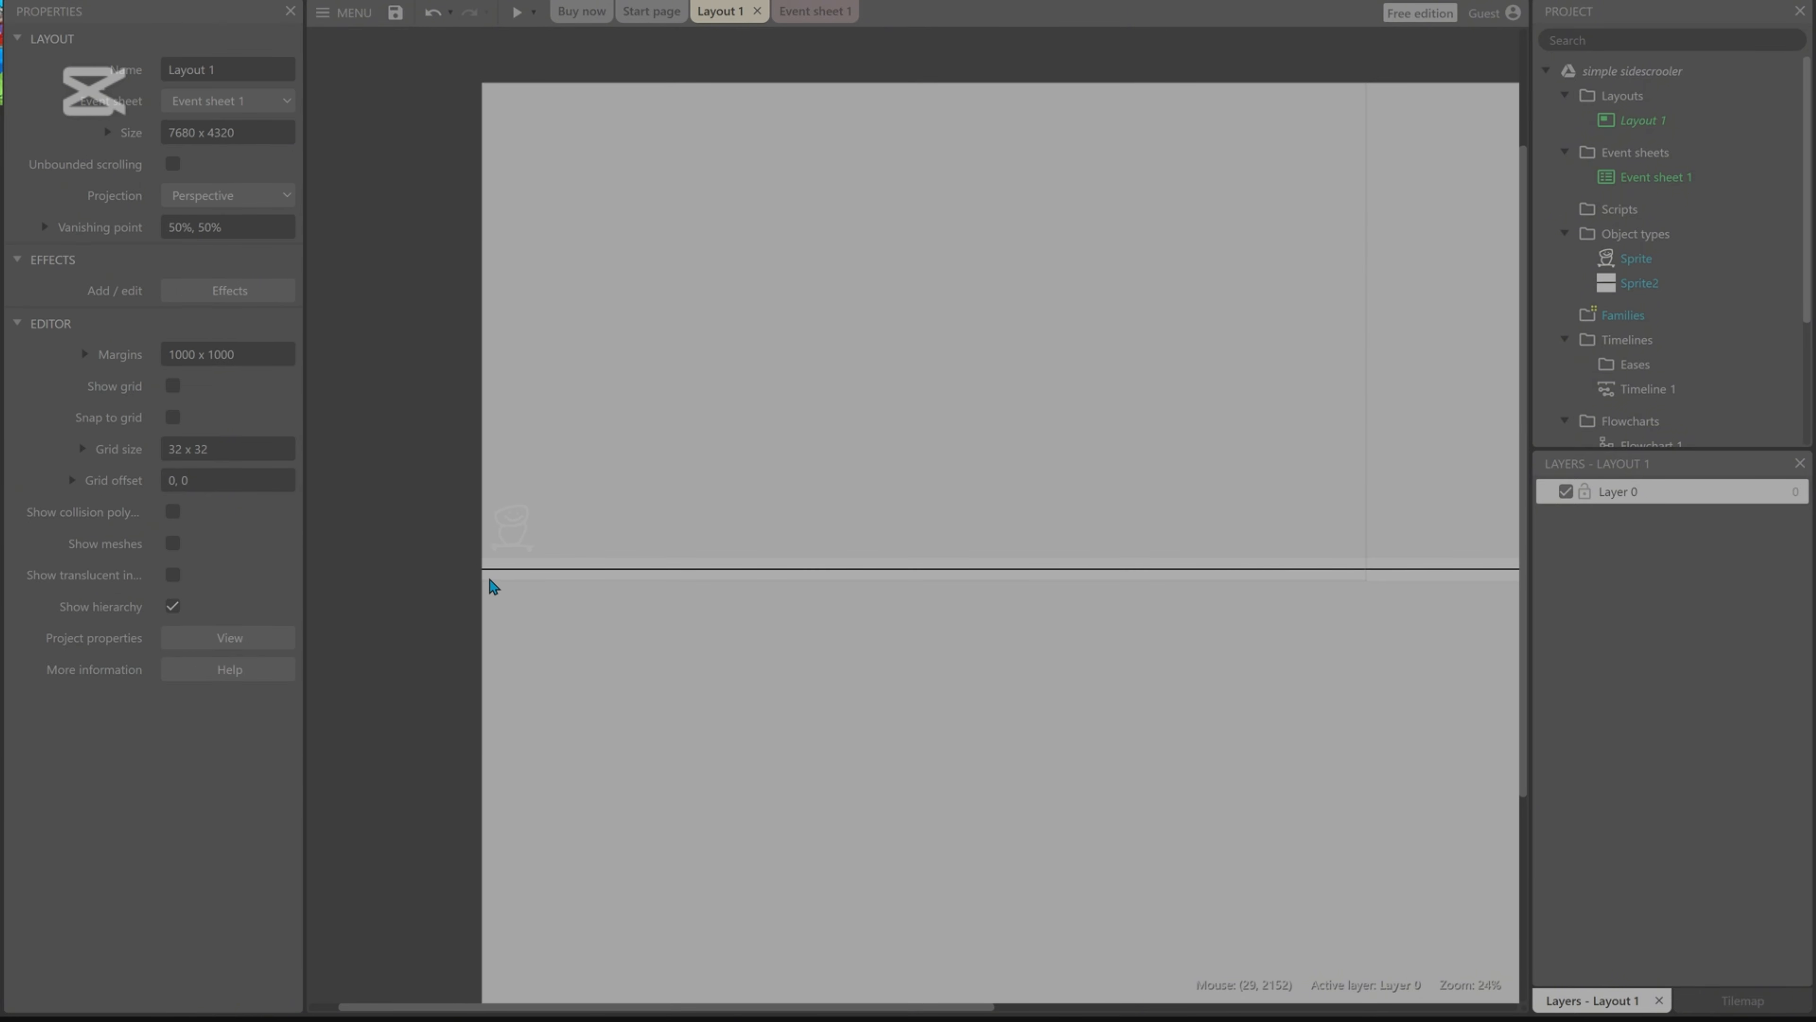
Try pasting copies of the ground sprite just below the original and delete them.
mouse_move(489, 588)
left_mouse_down()
mouse_move(620, 636)
mouse_move(489, 588)
left_mouse_up()
left_click(961, 739)
left_click(787, 578)
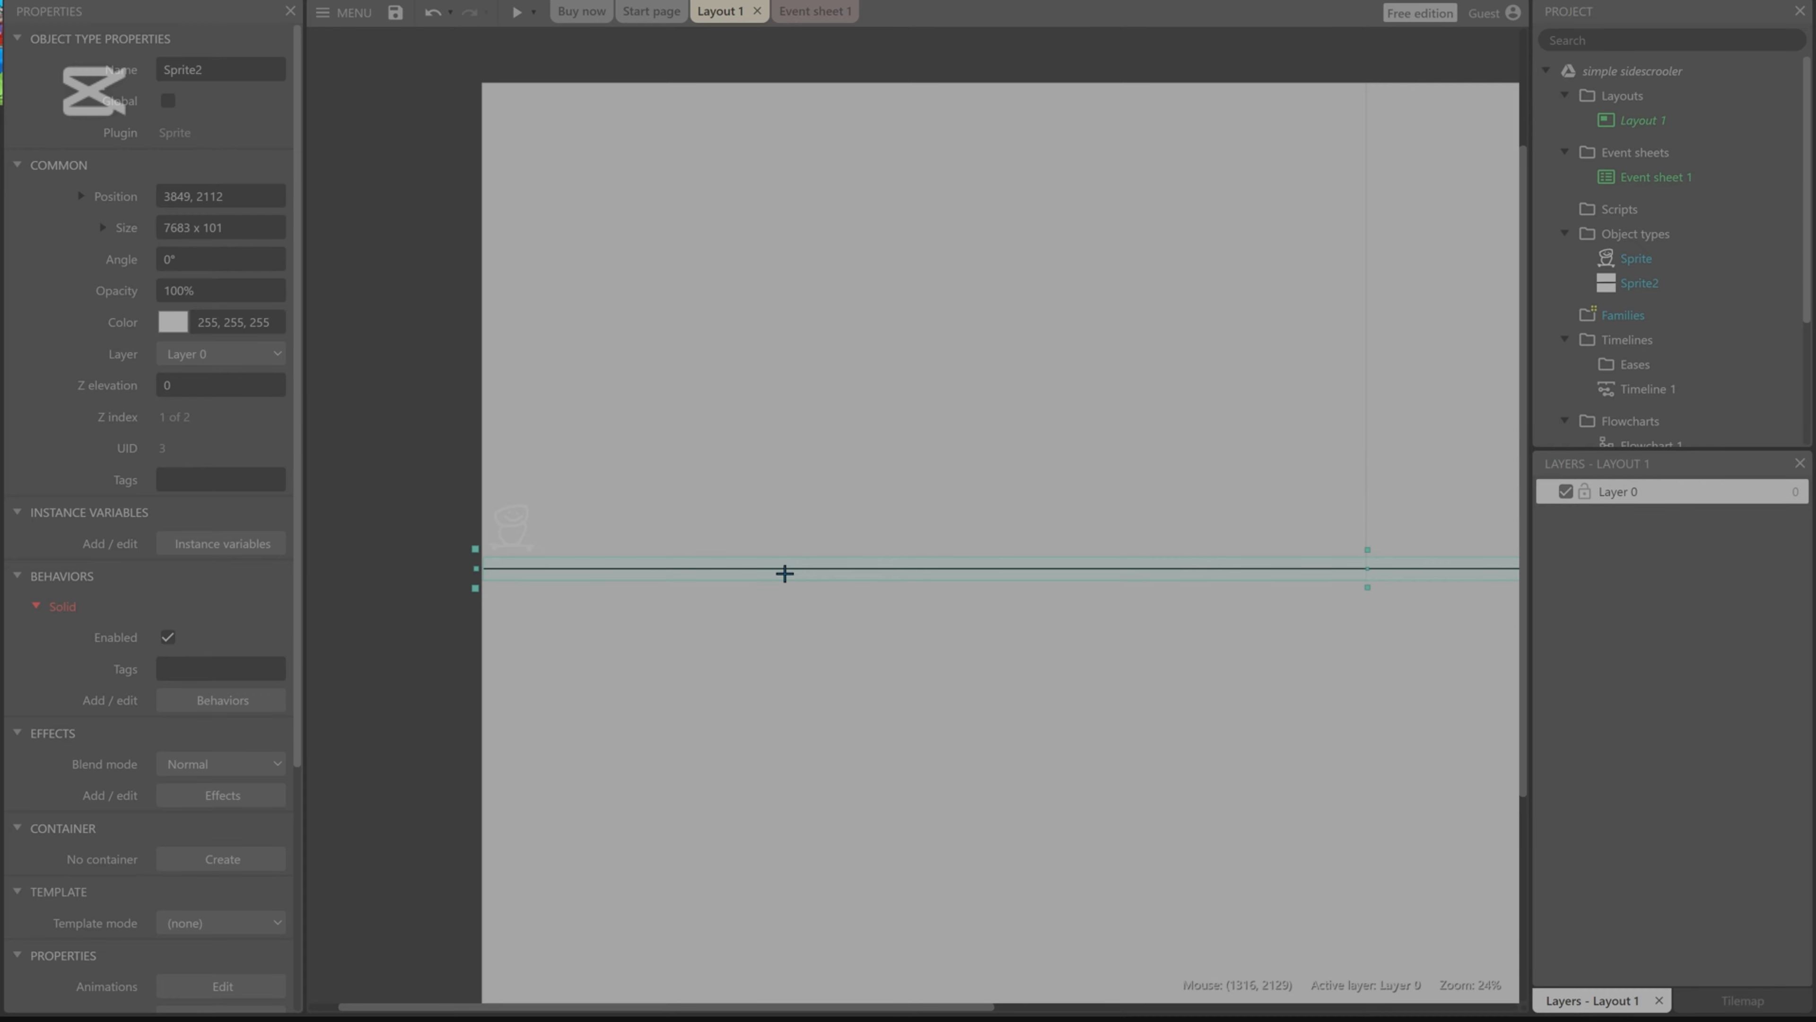
key("ctrl+v")
left_click_drag(790, 620, 1389, 598)
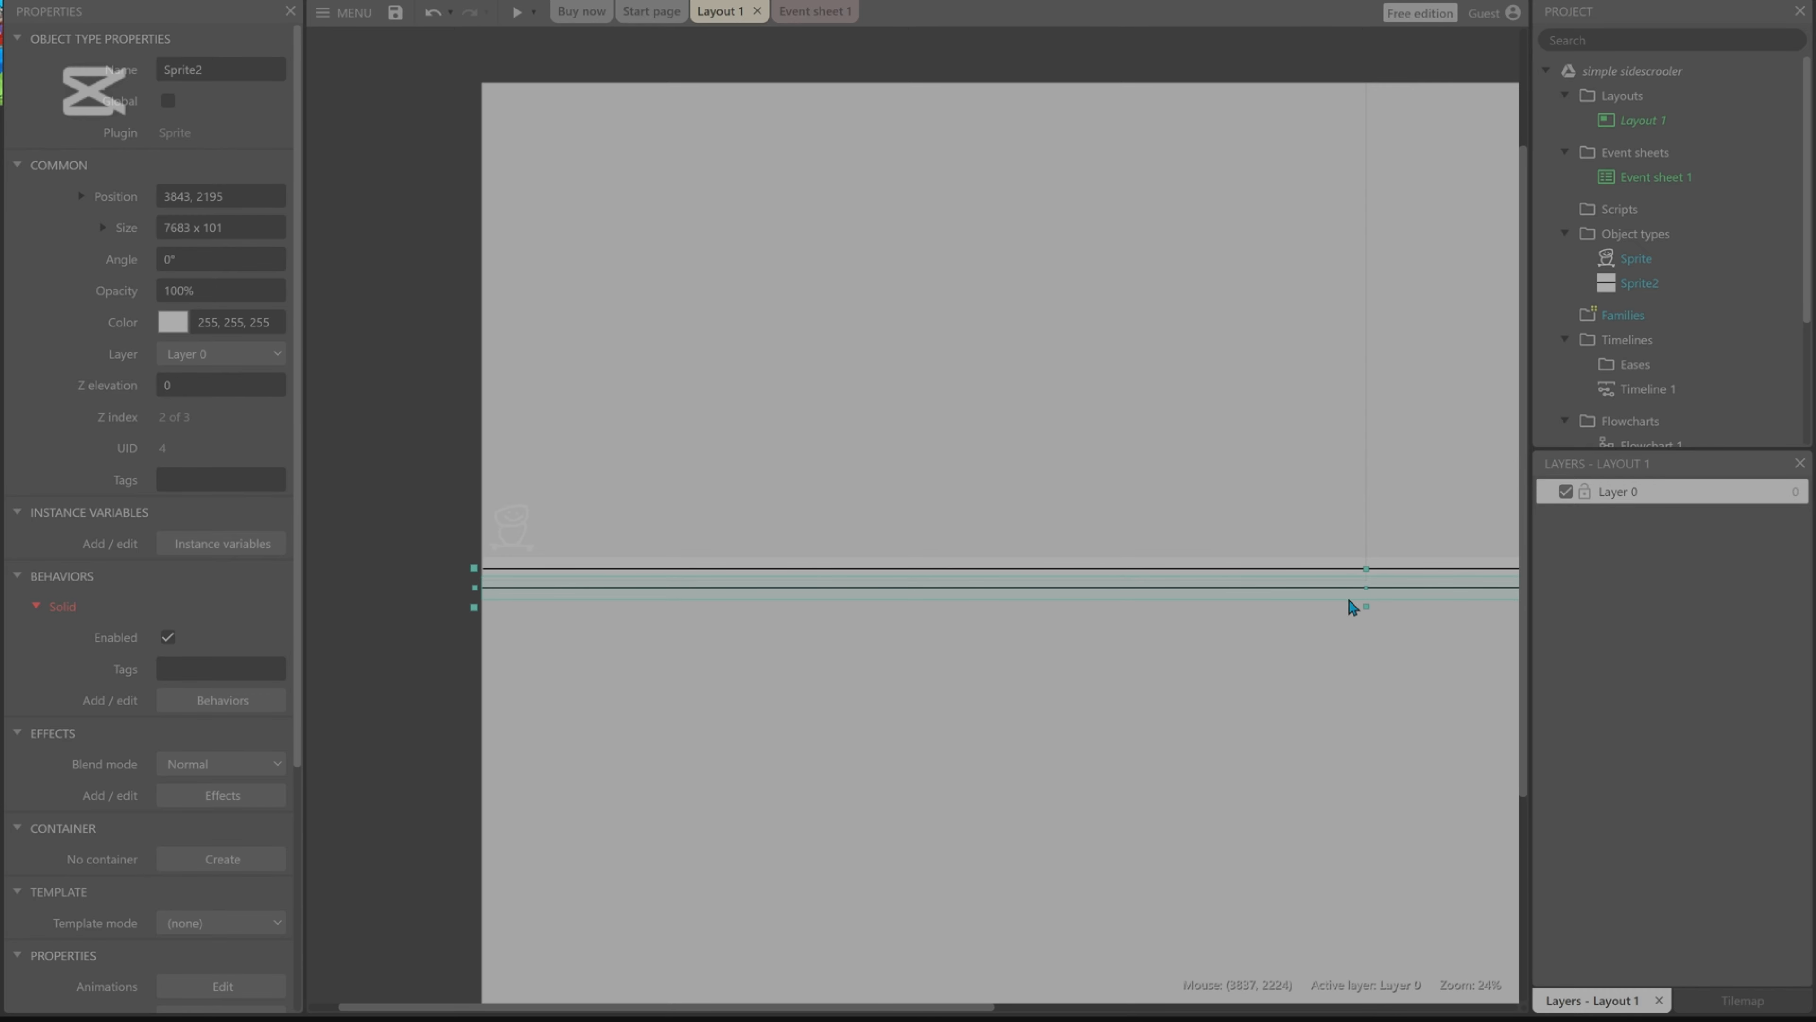
key("ctrl+v")
left_click(822, 620)
key("Delete")
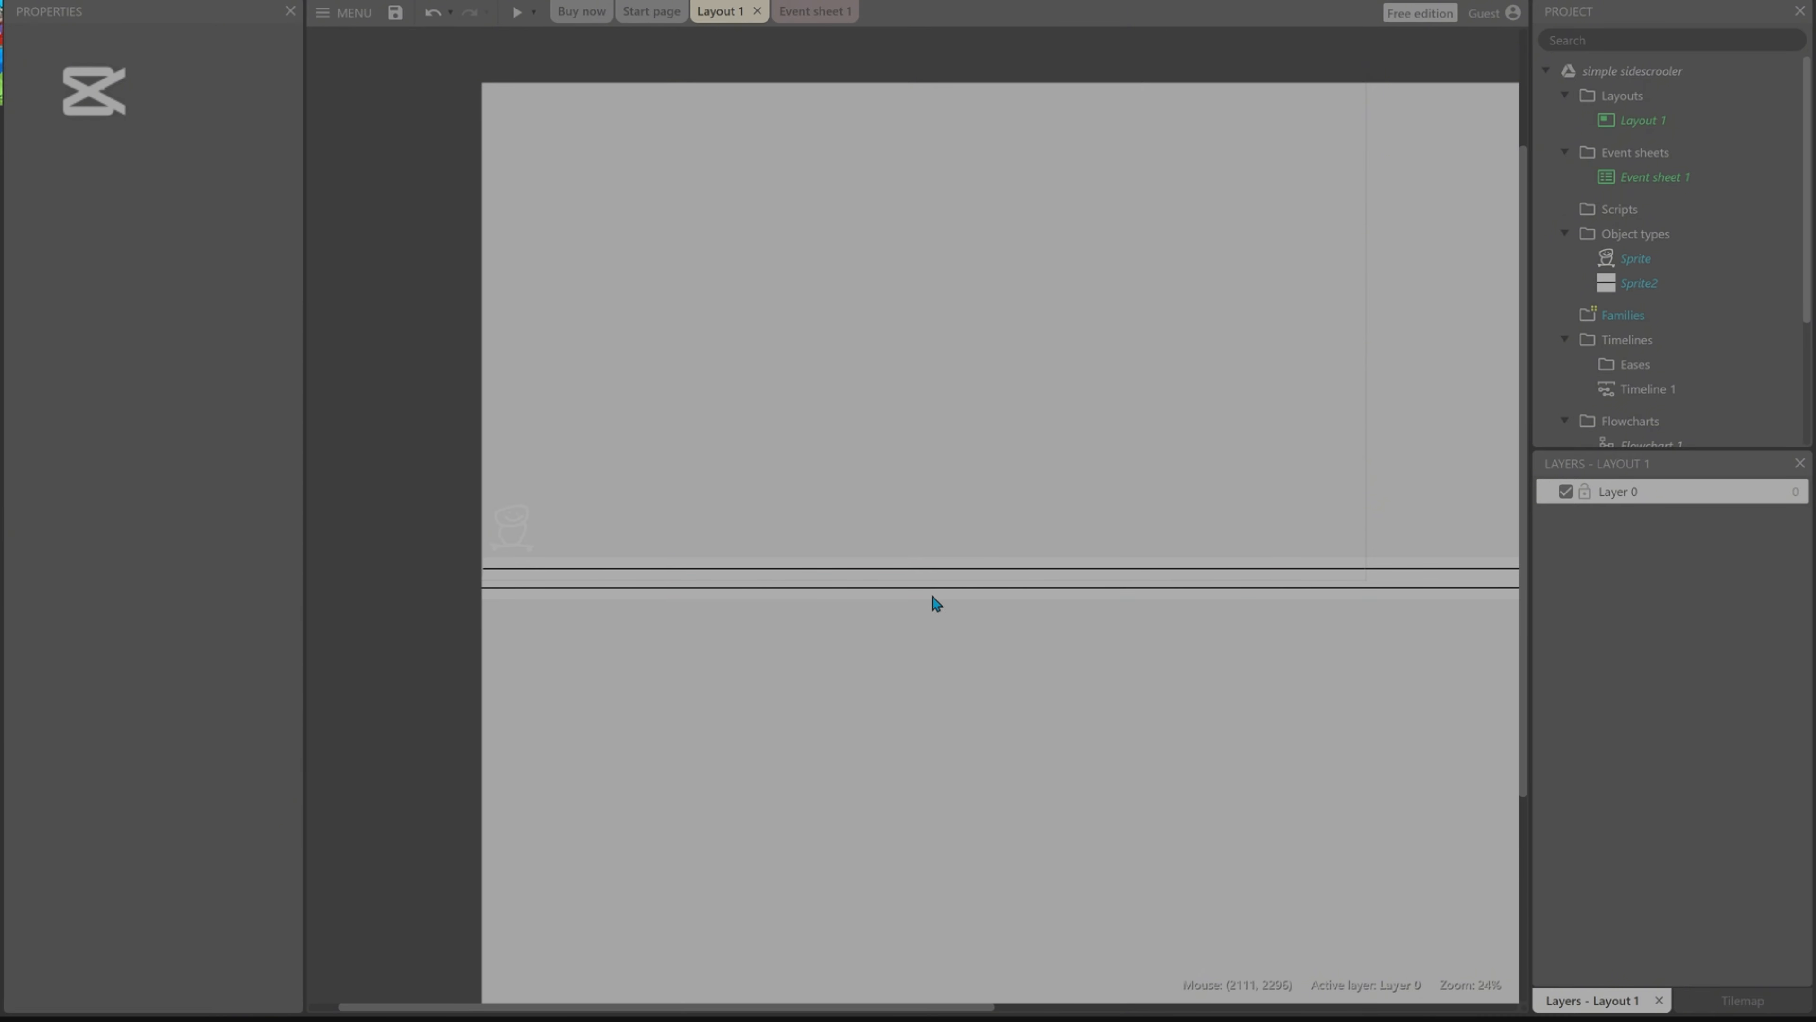
Insert a new Sprite object into the layout area beneath the ground.
double_click(824, 639)
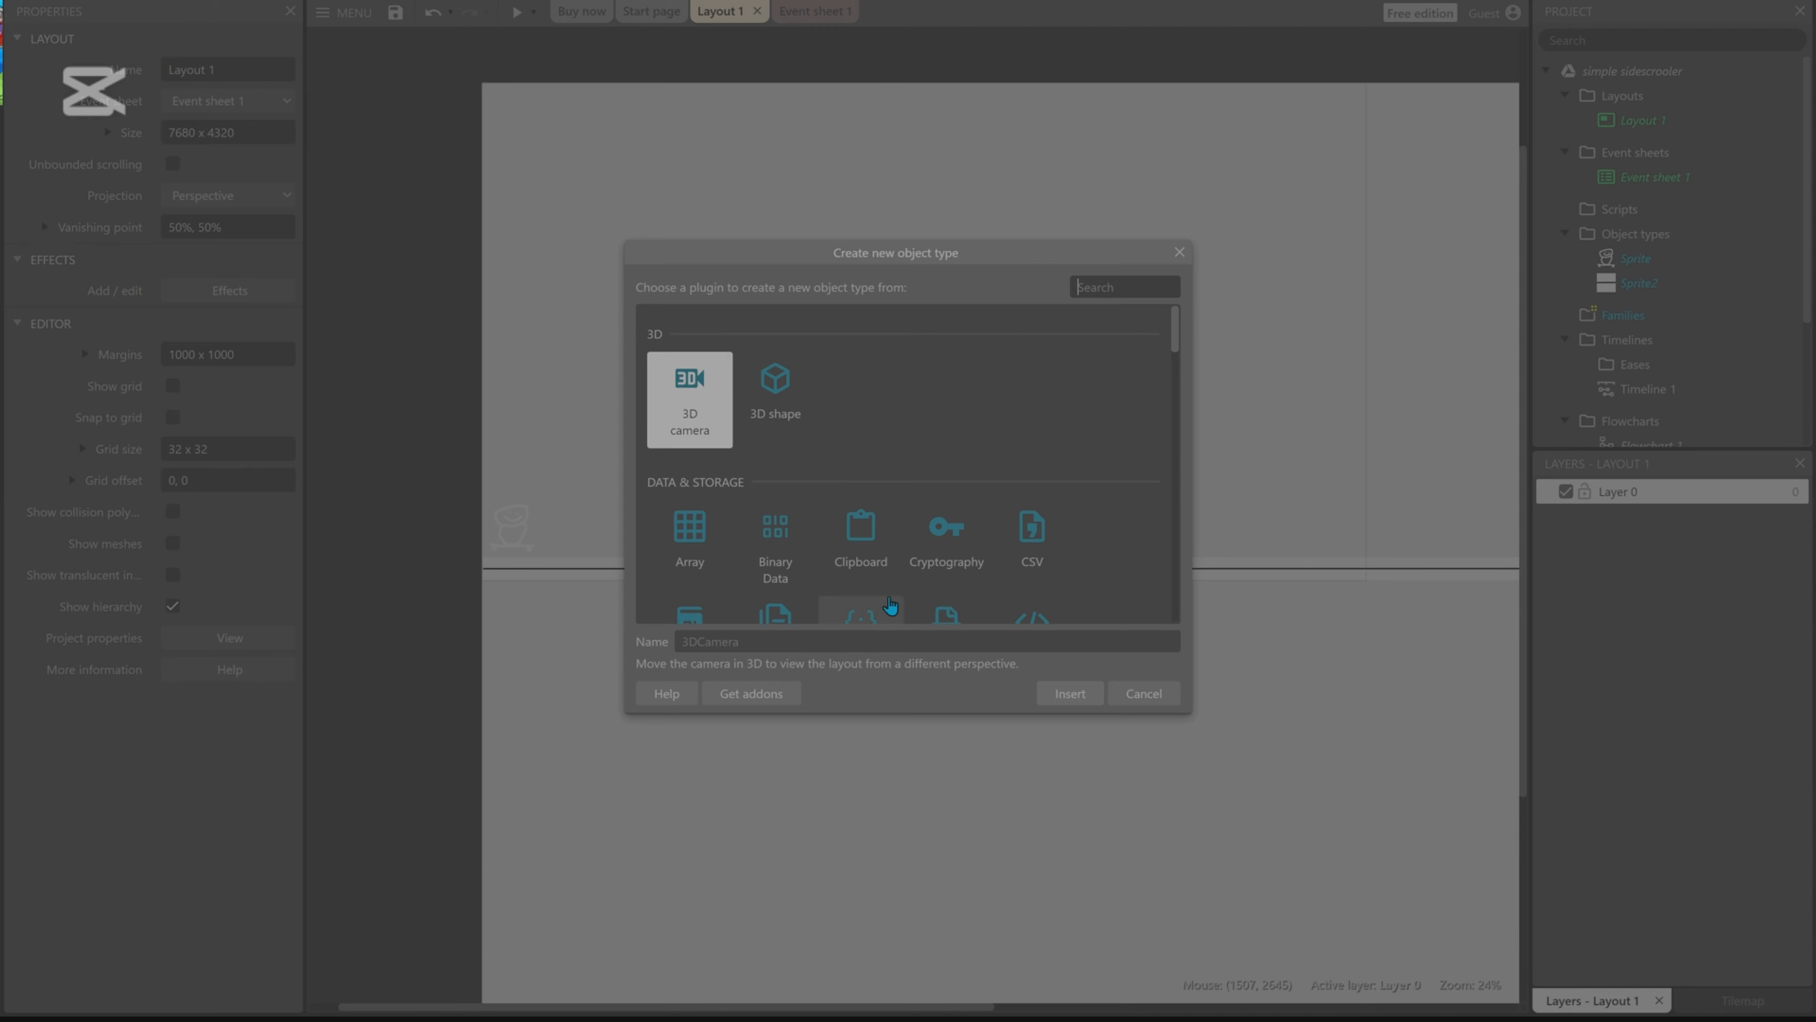
scroll(921, 588, "down", 2)
scroll(921, 588, "down", 3)
double_click(1029, 494)
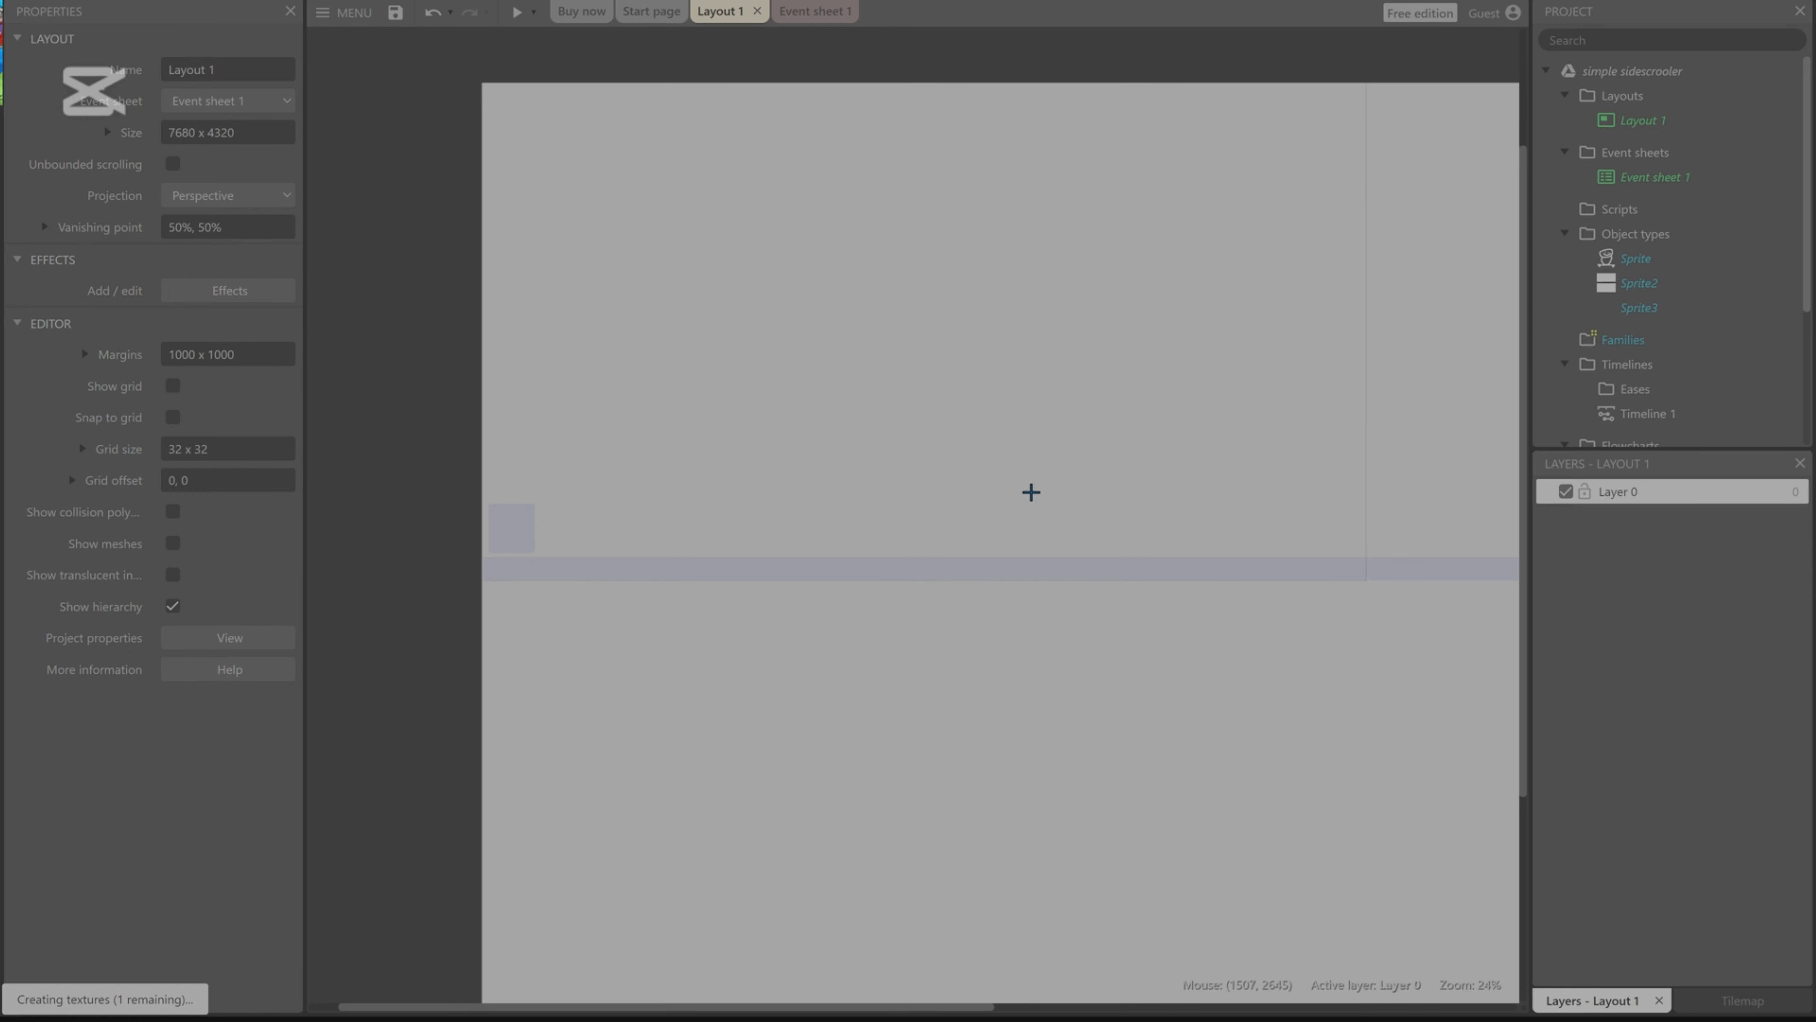
left_click(934, 703)
Fill the new sprite's image with near-white (RGB 254, 255, 254) and stretch it over the area beneath the ground line, about 7670 x 2178.
left_click(209, 612)
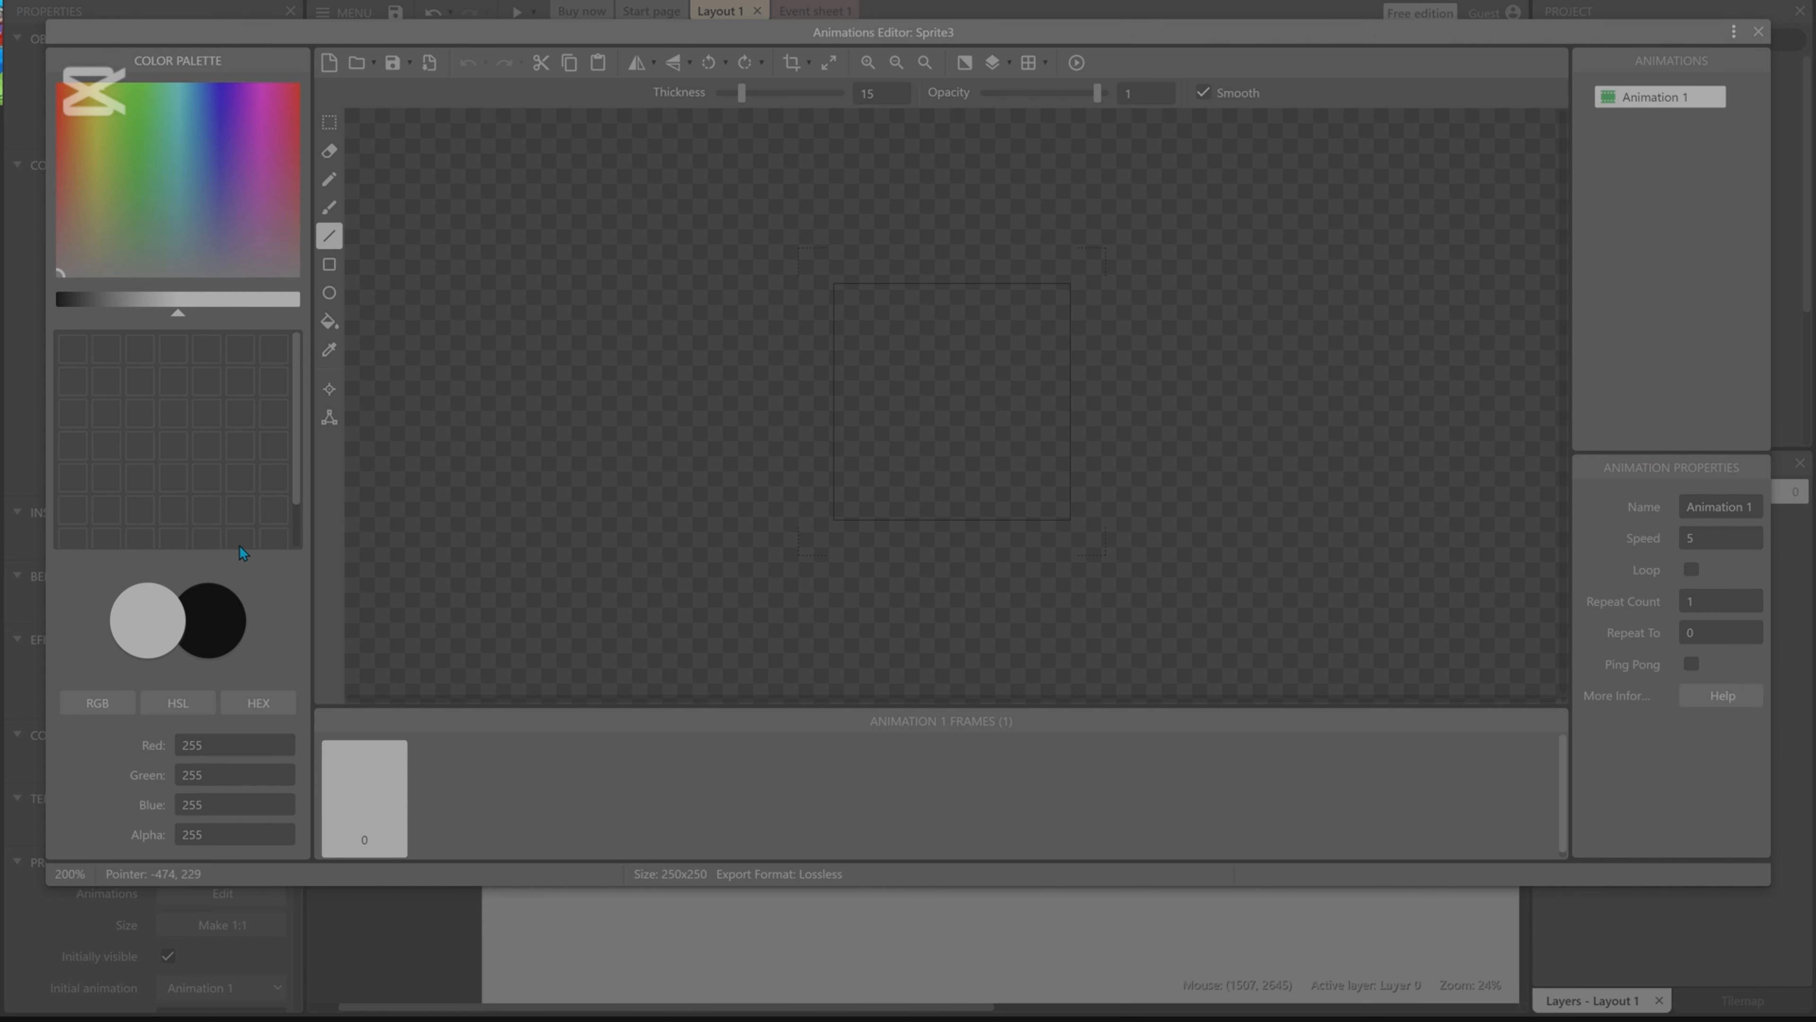
left_click(175, 316)
left_click_drag(175, 320, 292, 315)
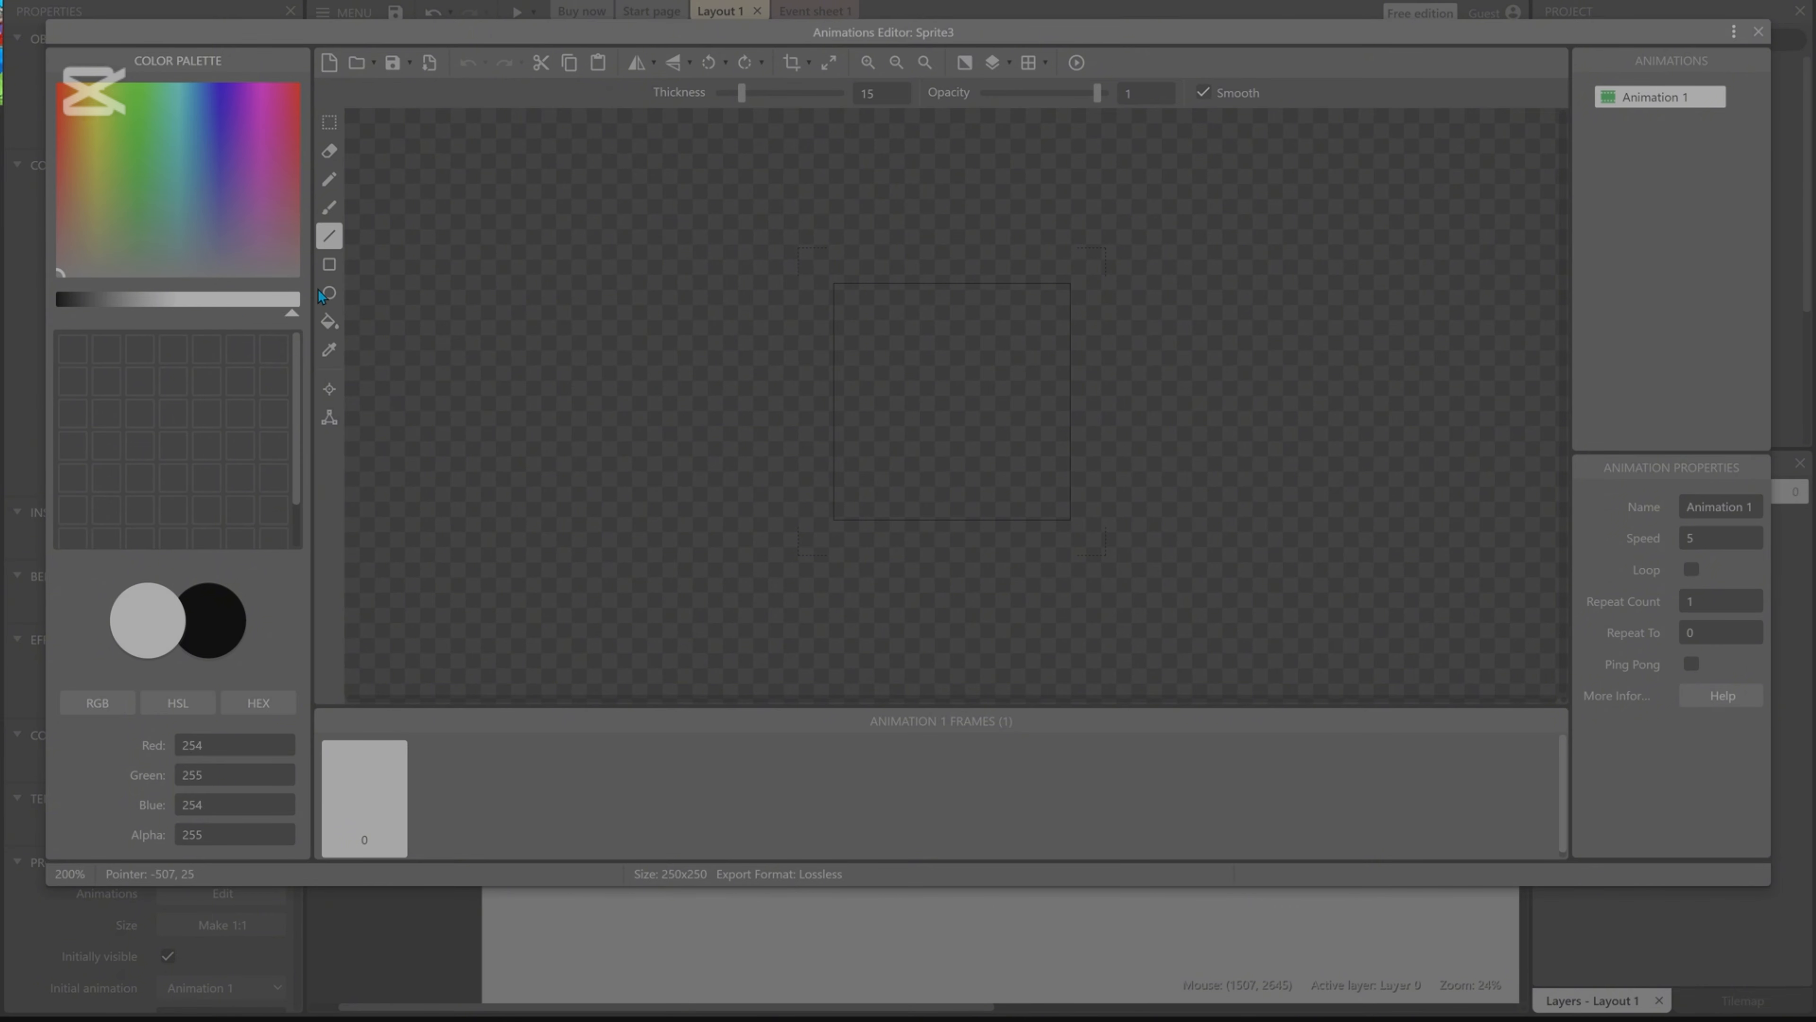
left_click(329, 264)
left_click_drag(733, 218, 1280, 572)
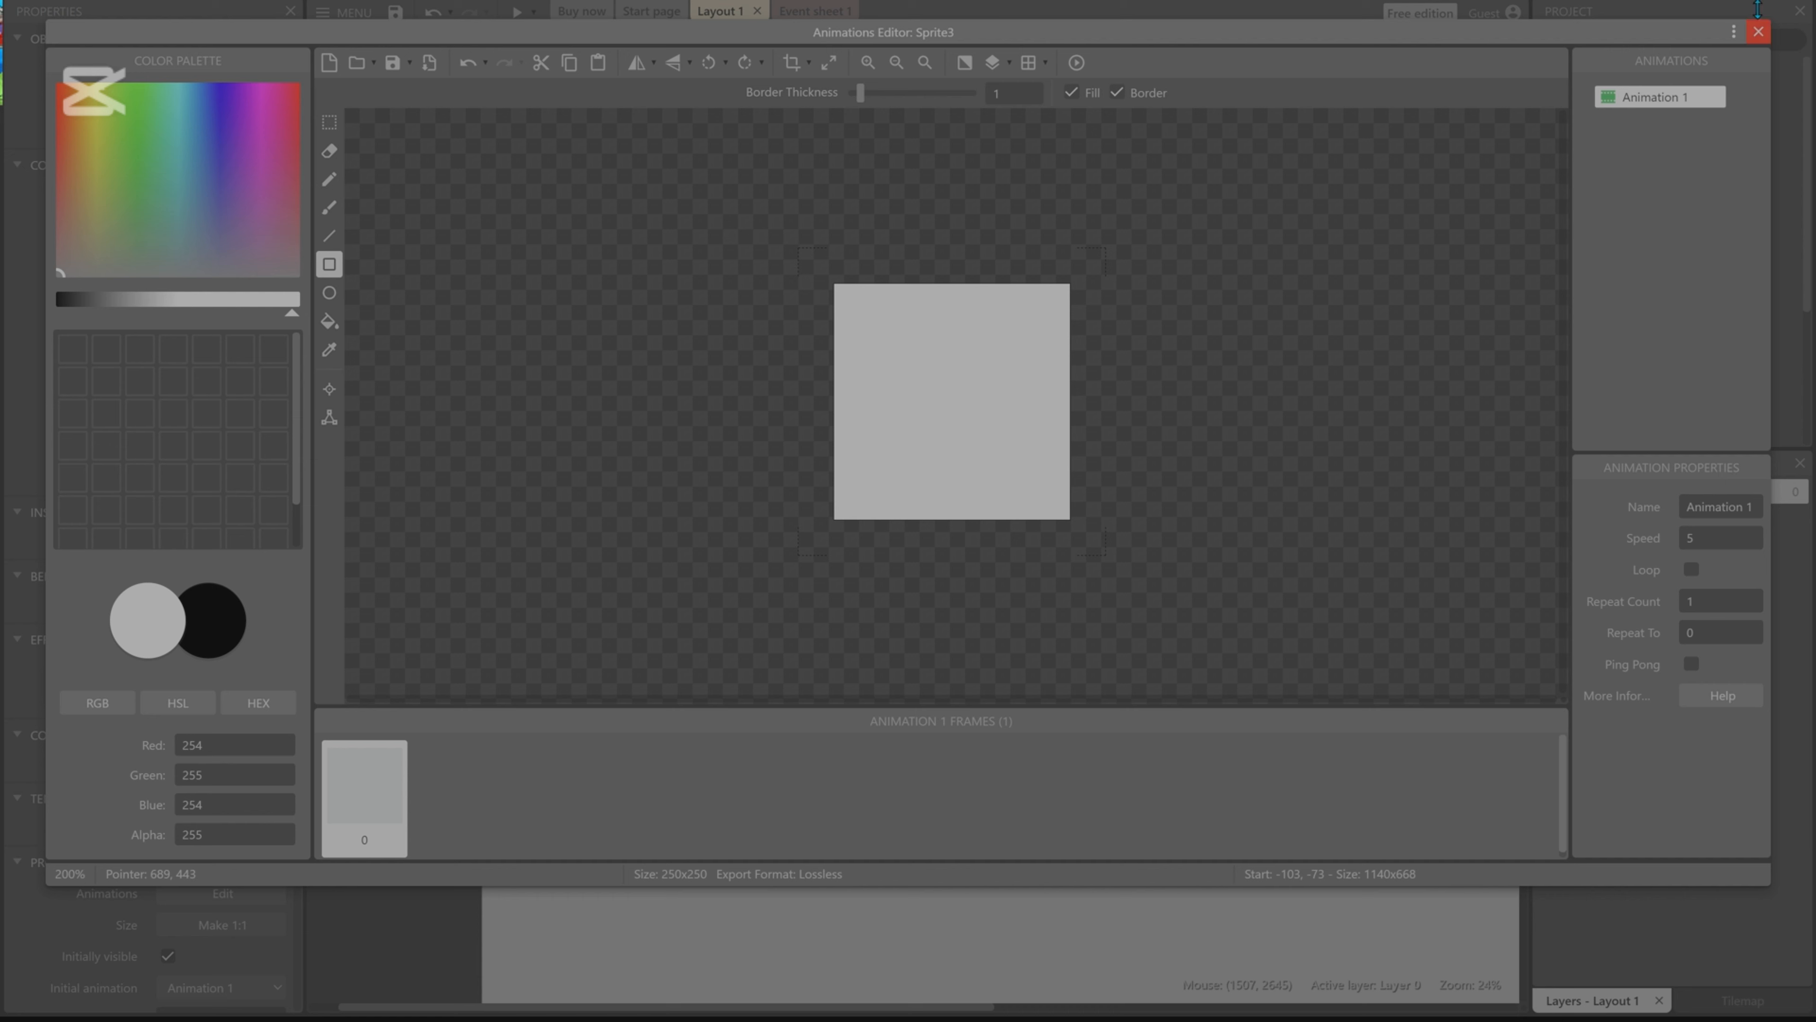
left_click(1759, 31)
left_click_drag(937, 705, 1297, 782)
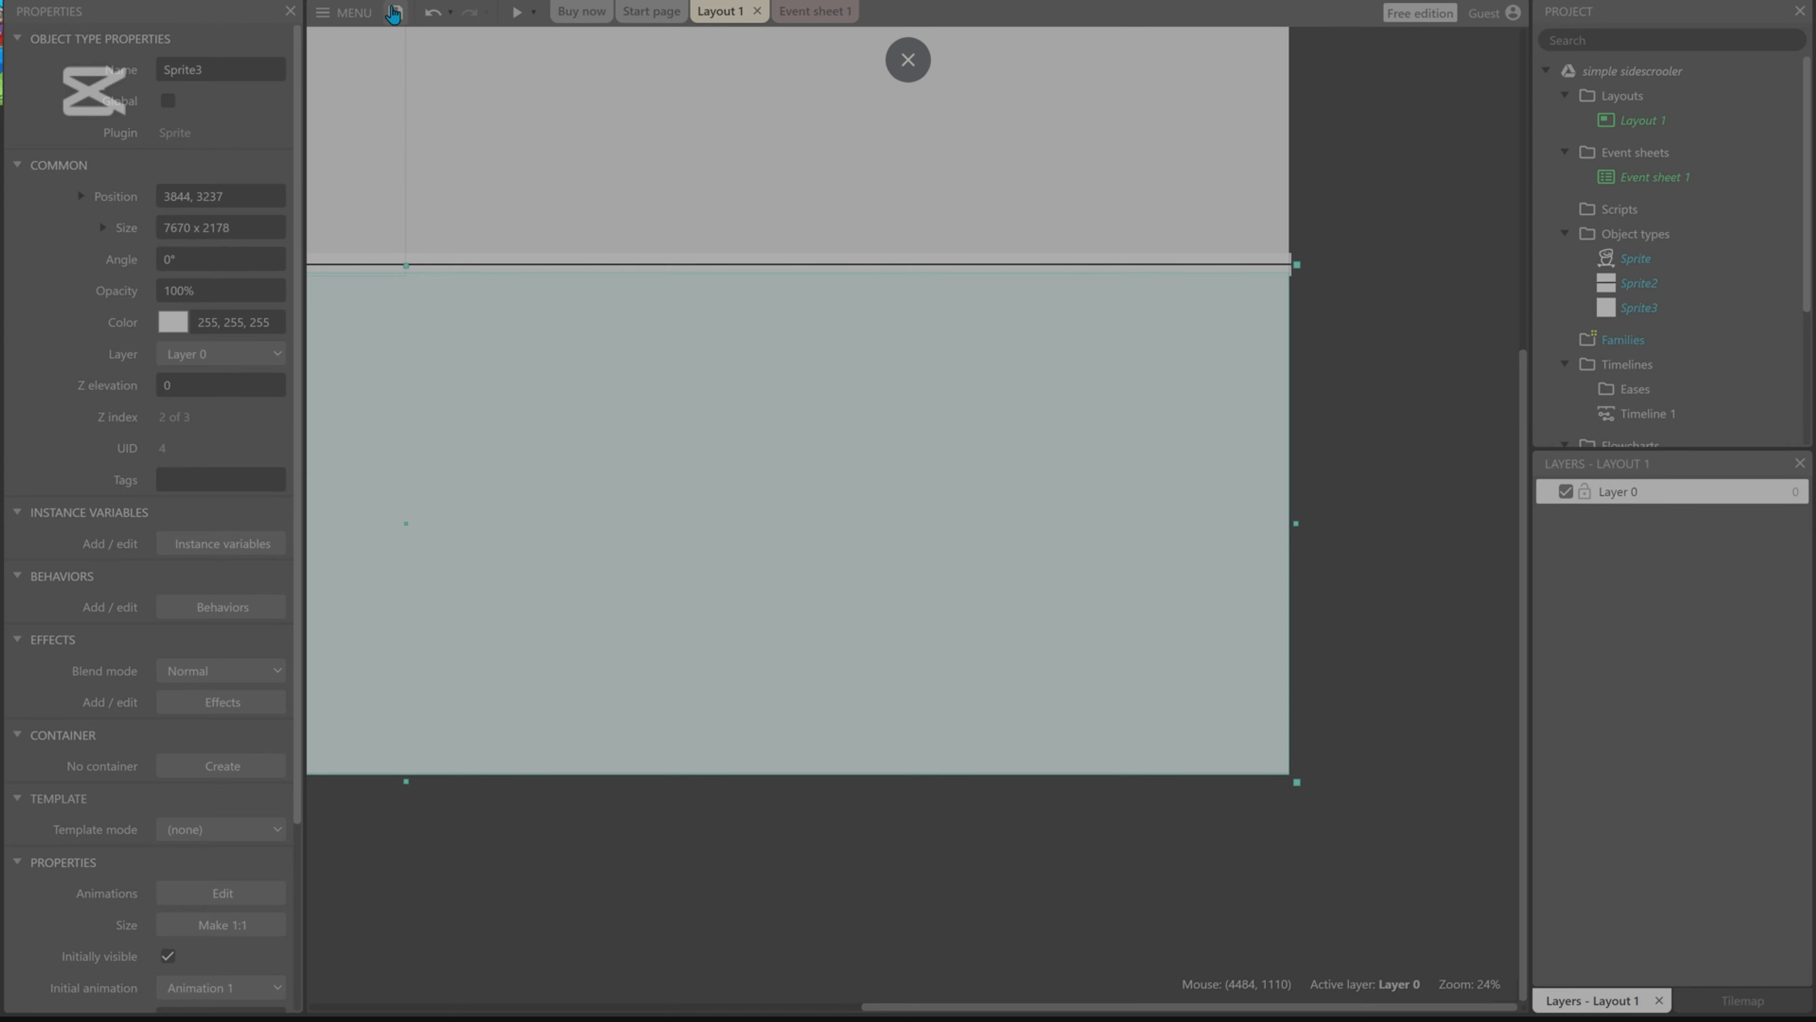
Save the project and preview the character moving above the filled ground area, closing the preview when done.
left_click(395, 12)
left_click(511, 16)
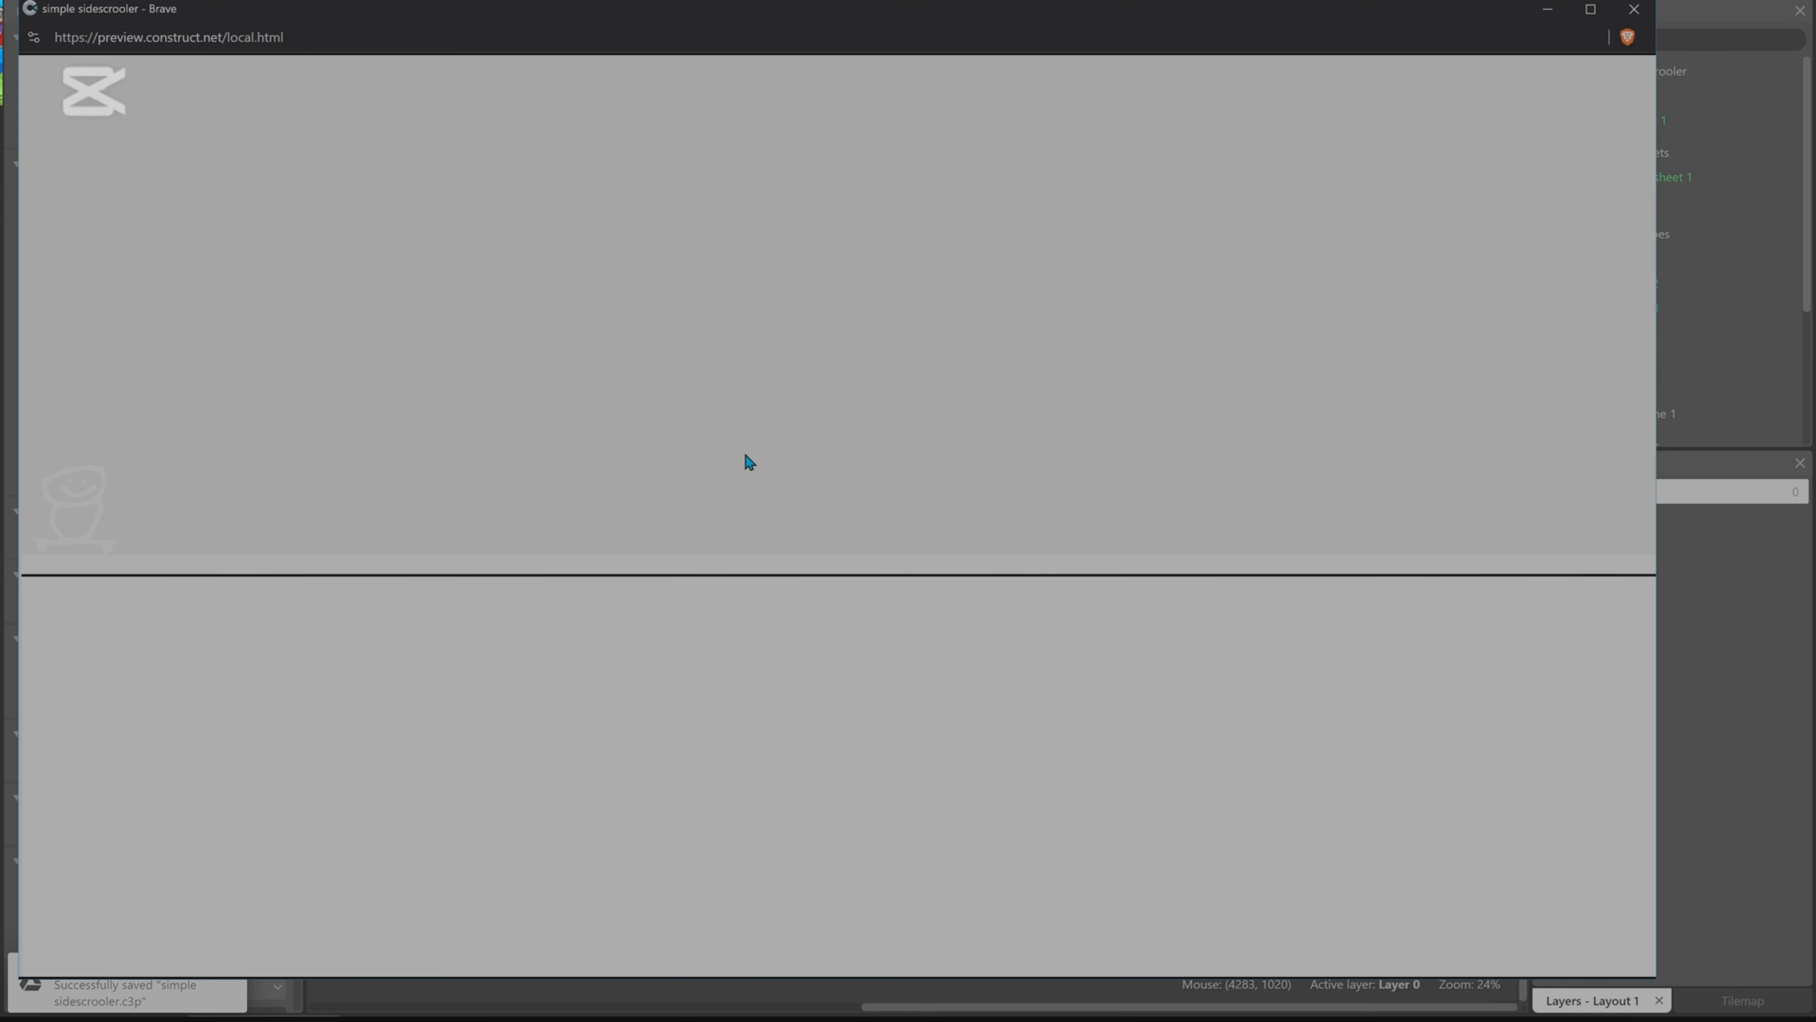
key("Right")
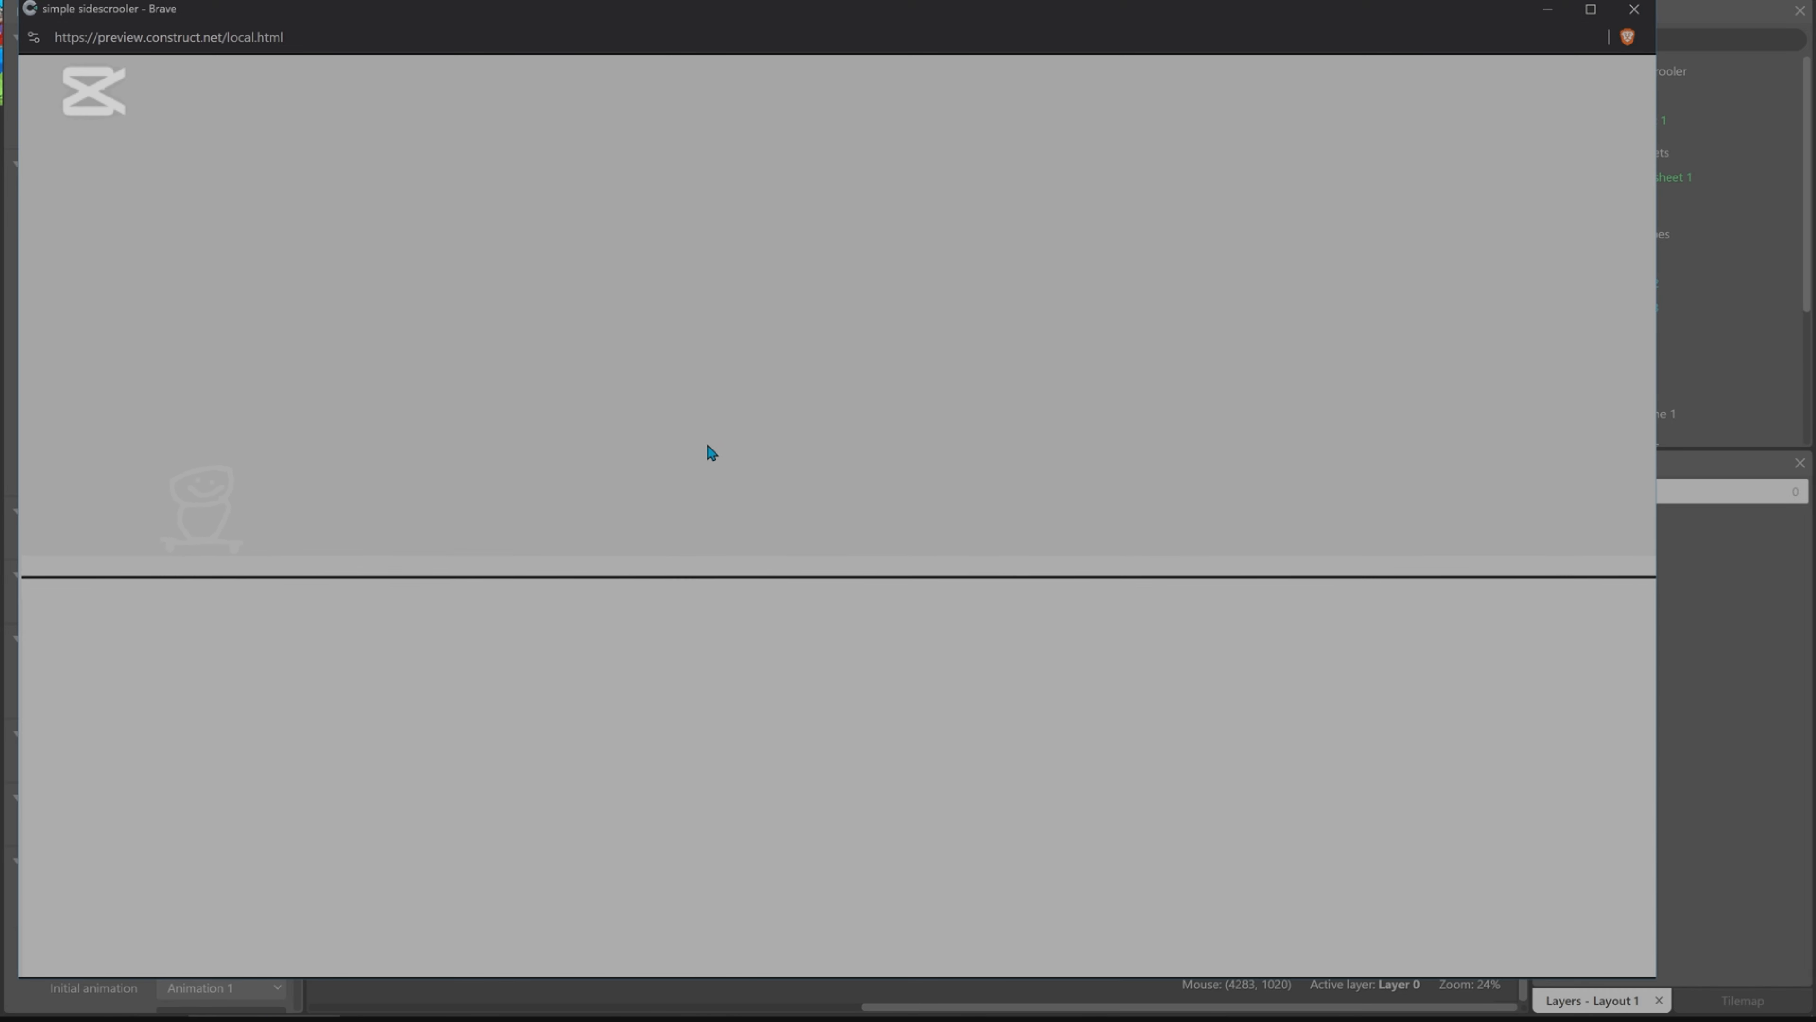
key("Right")
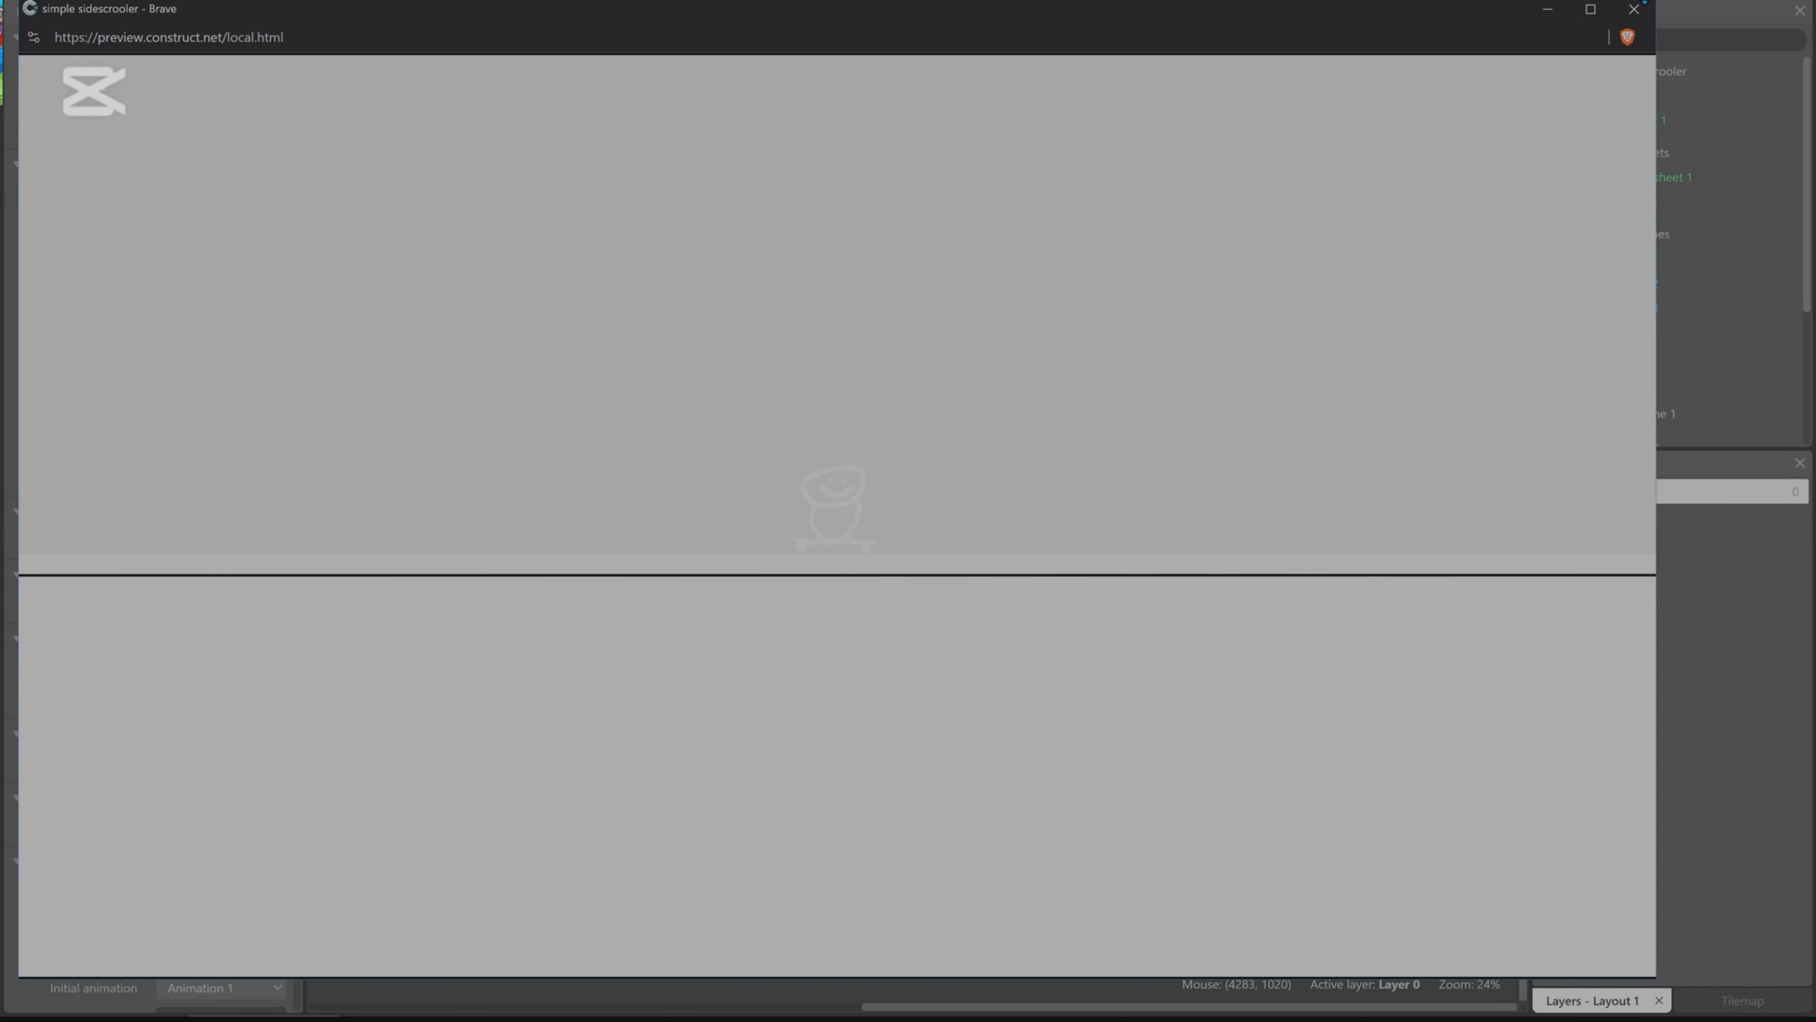
left_click(1634, 8)
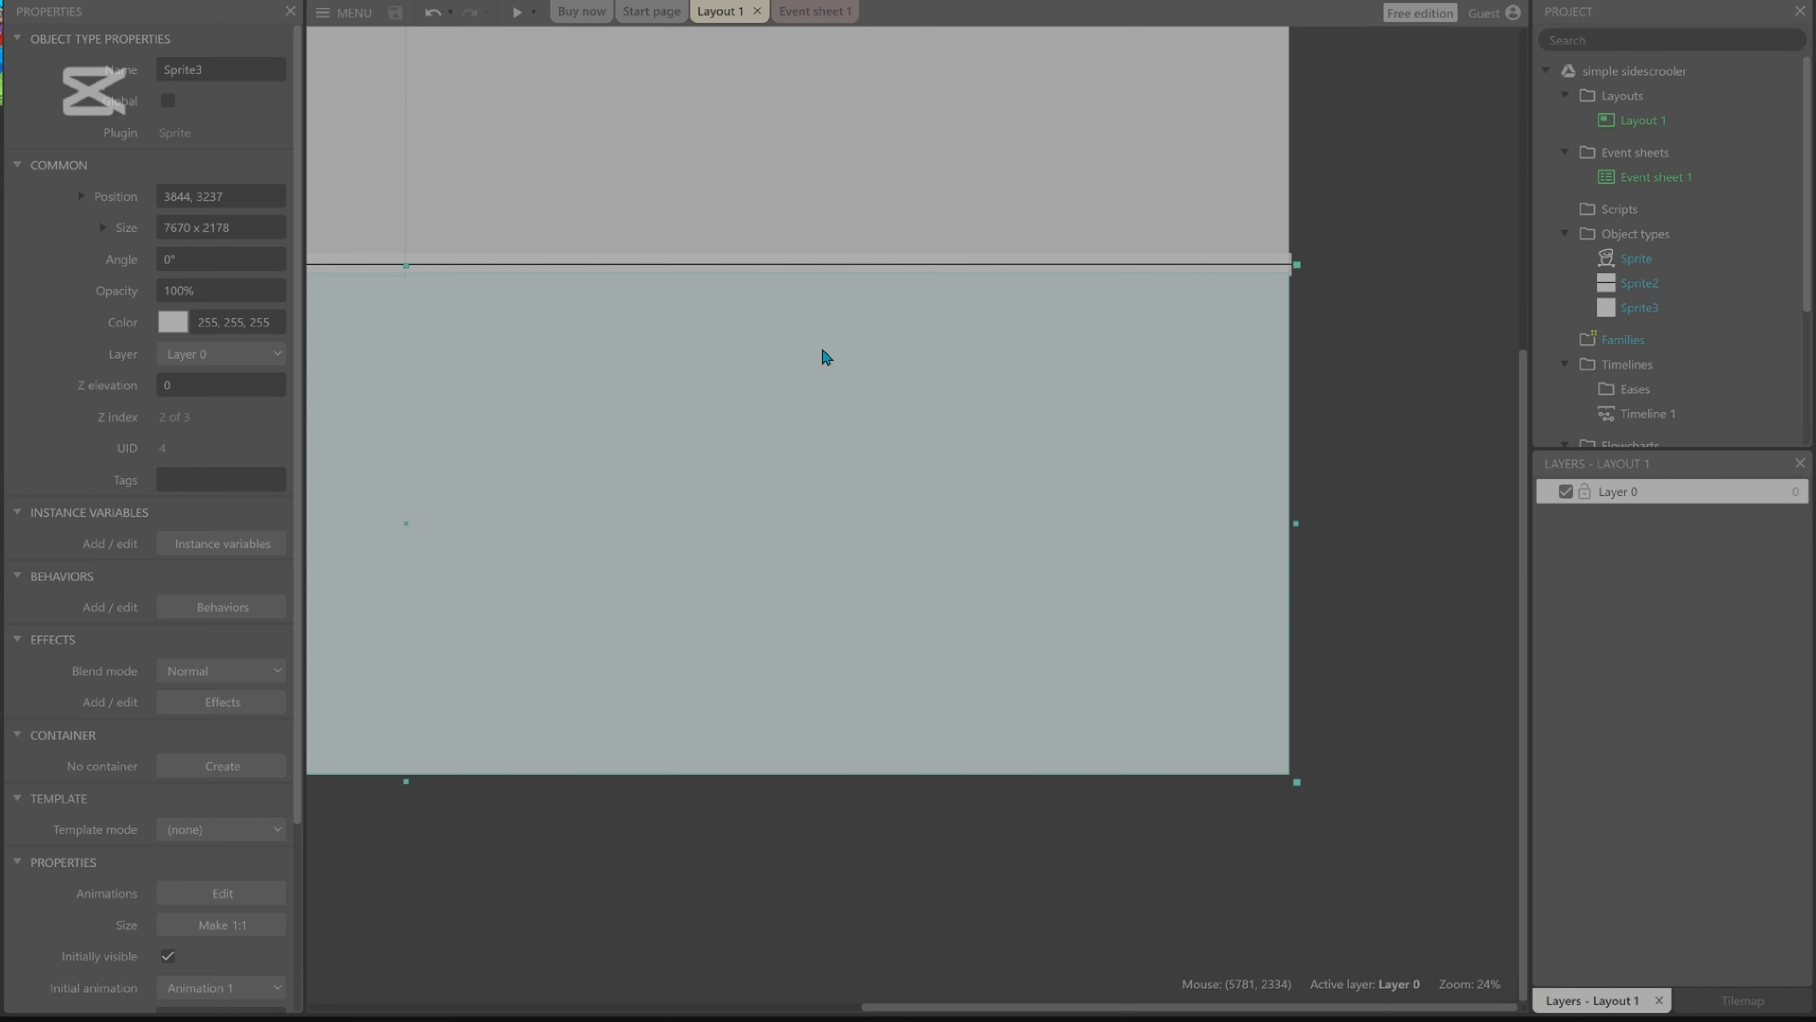
Insert a Tiled Background object into the layout area above the ground.
scroll(1184, 438, "down", 3, "ctrl")
left_click(807, 374)
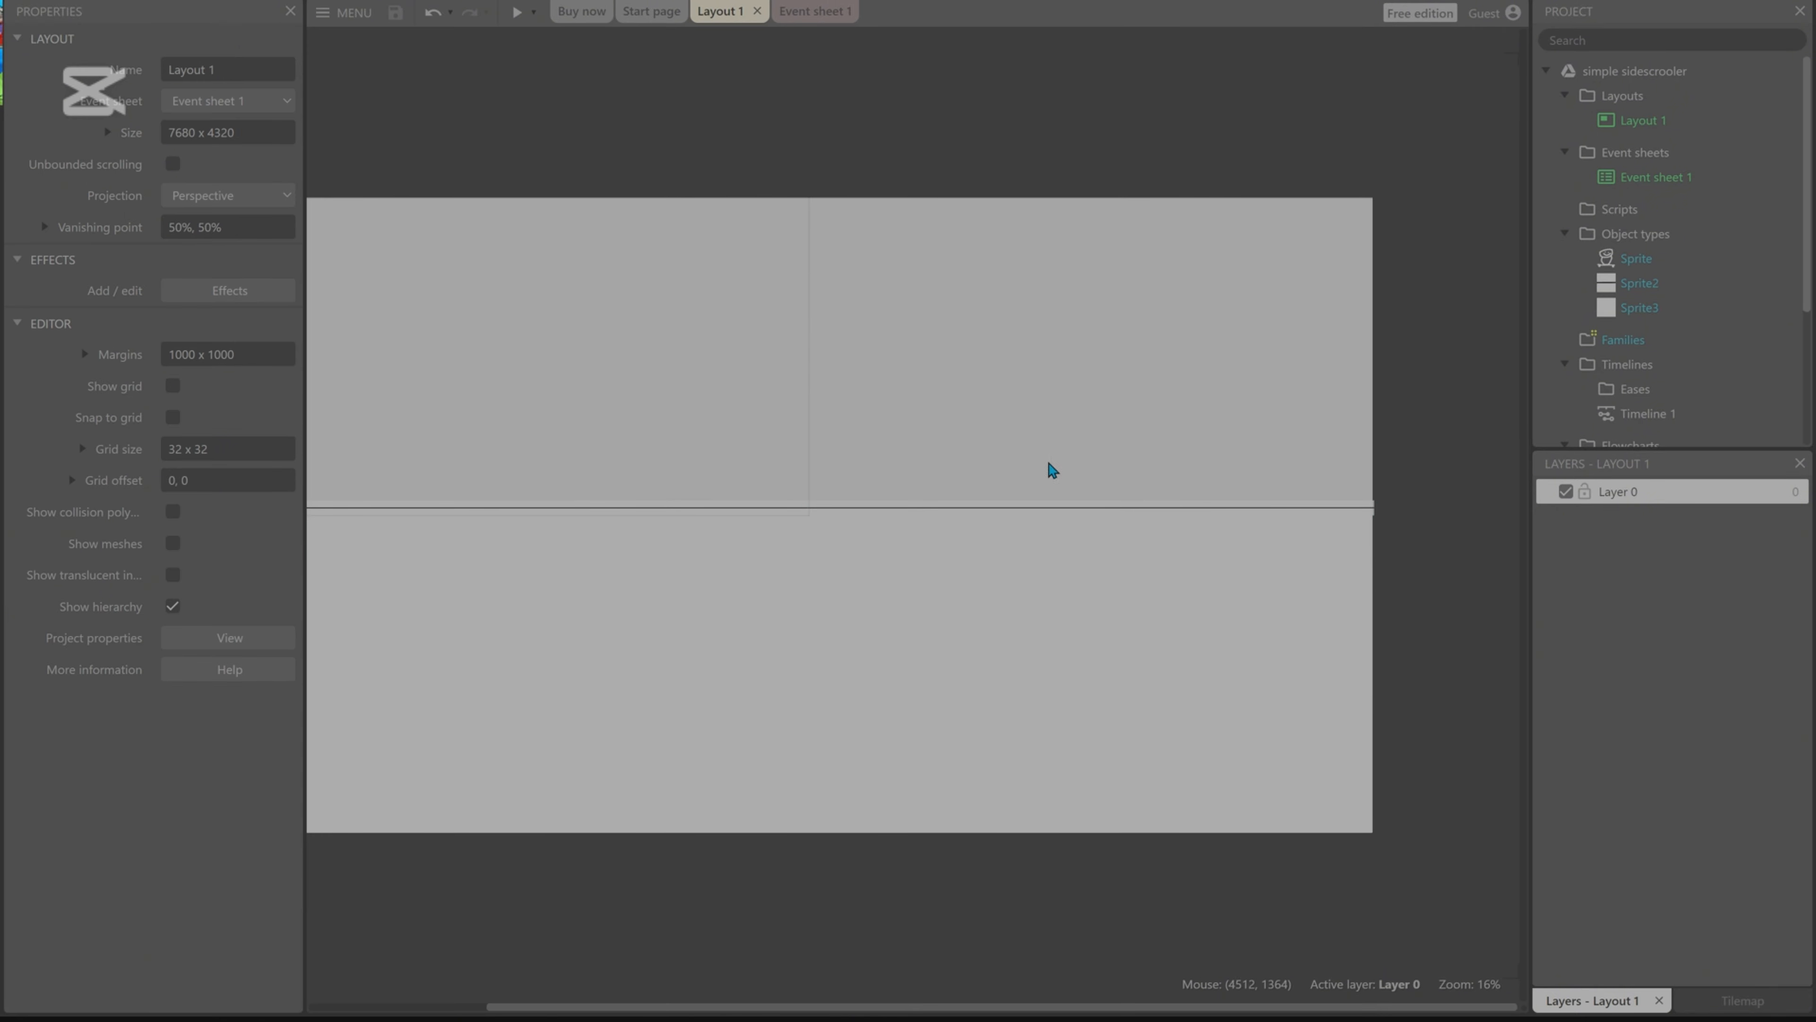
scroll(1390, 706, "down", 1, "ctrl")
scroll(1390, 706, "down", 1, "ctrl")
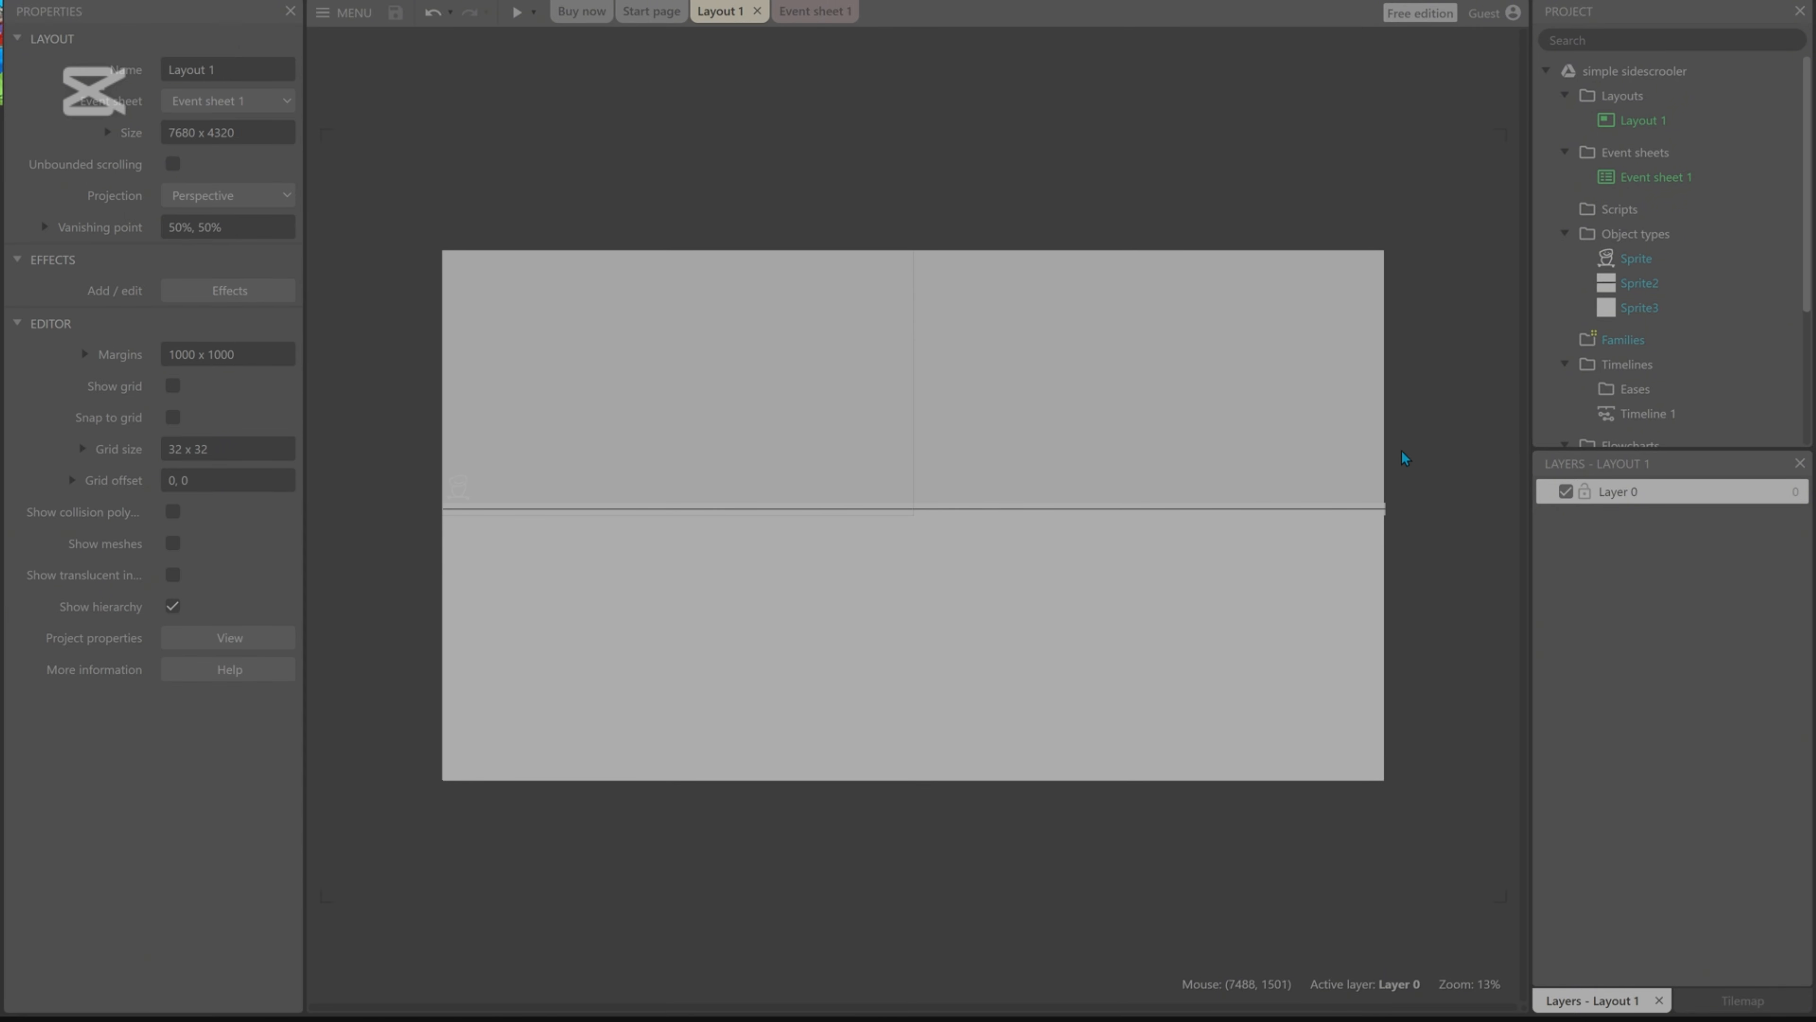
double_click(1354, 405)
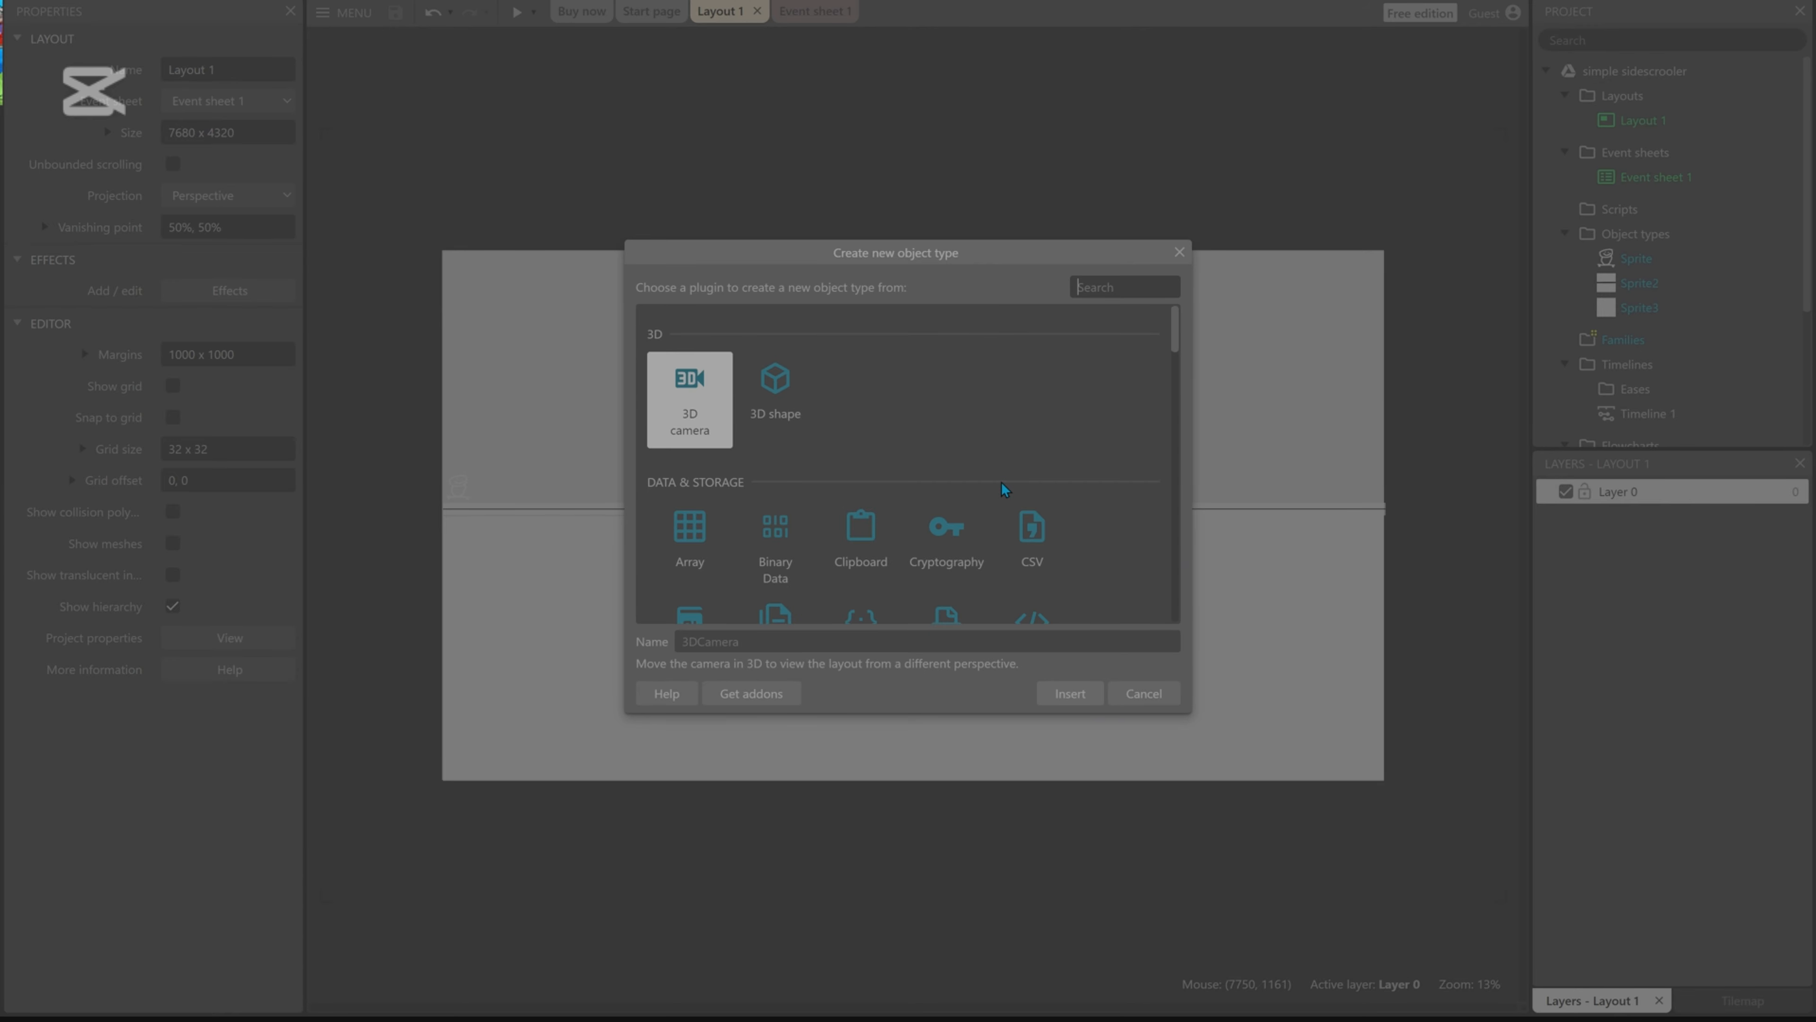
scroll(1008, 486, "down", 4)
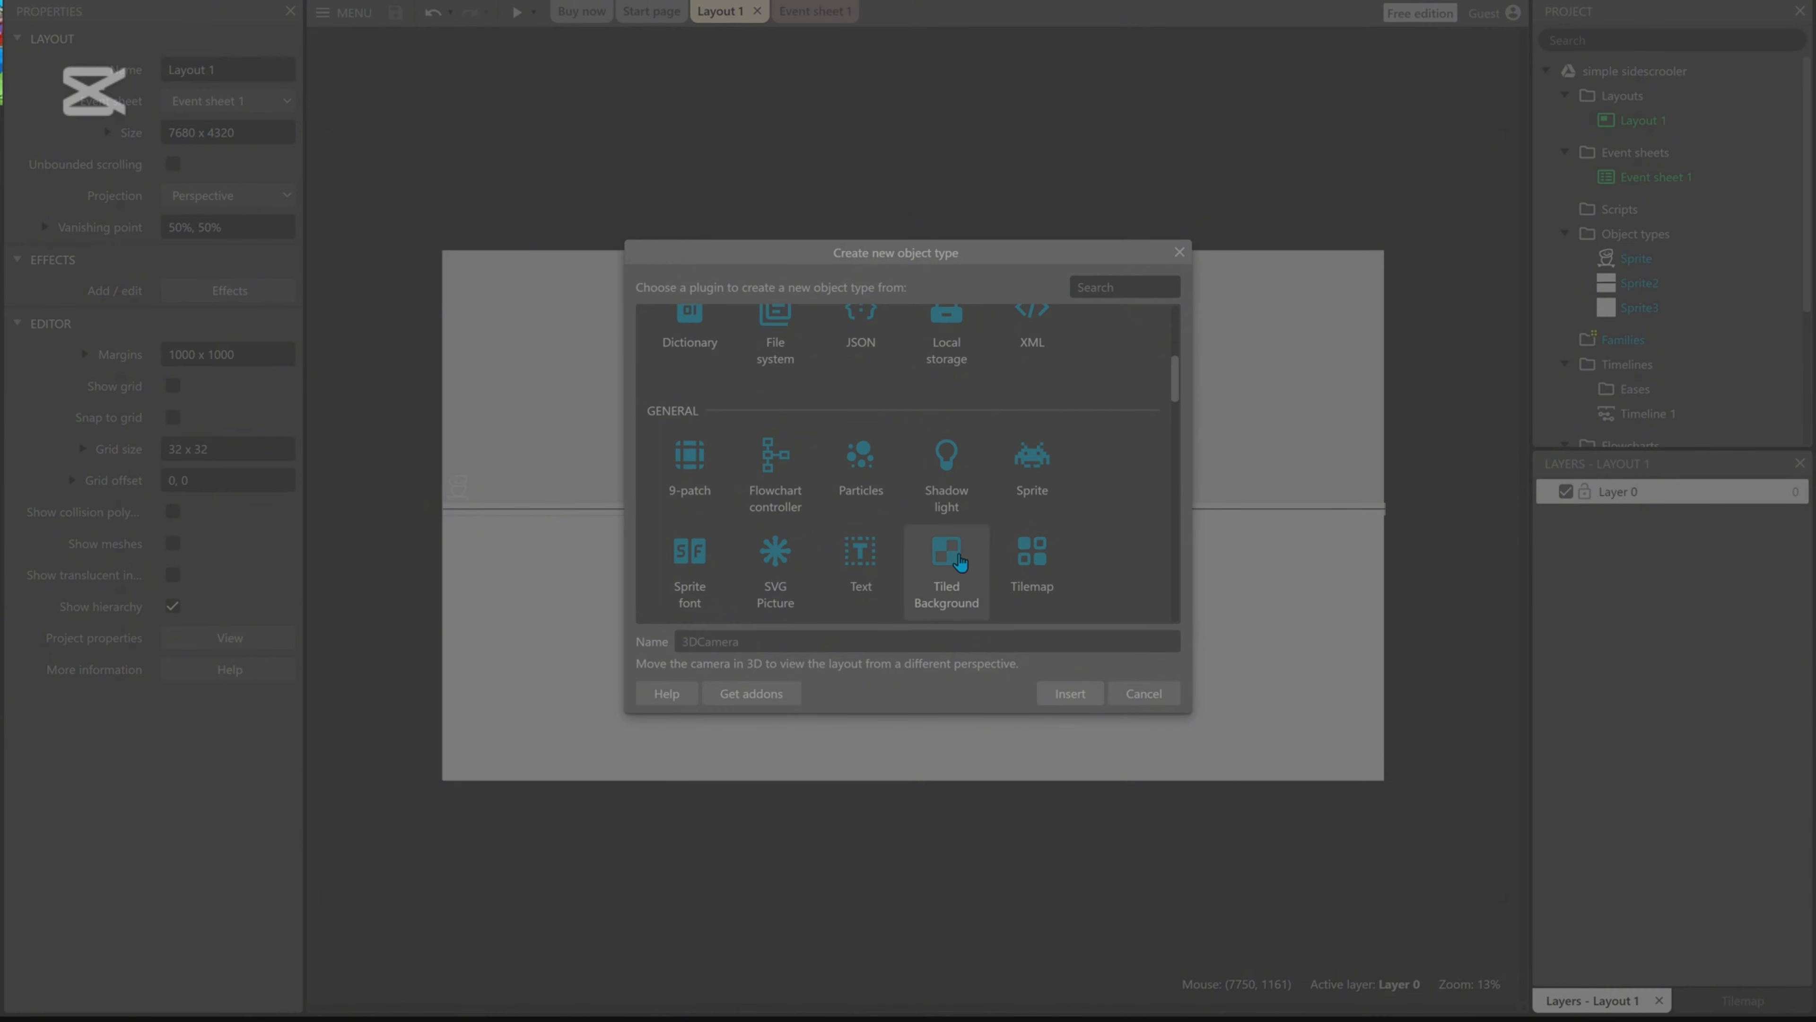
double_click(959, 563)
left_click(898, 434)
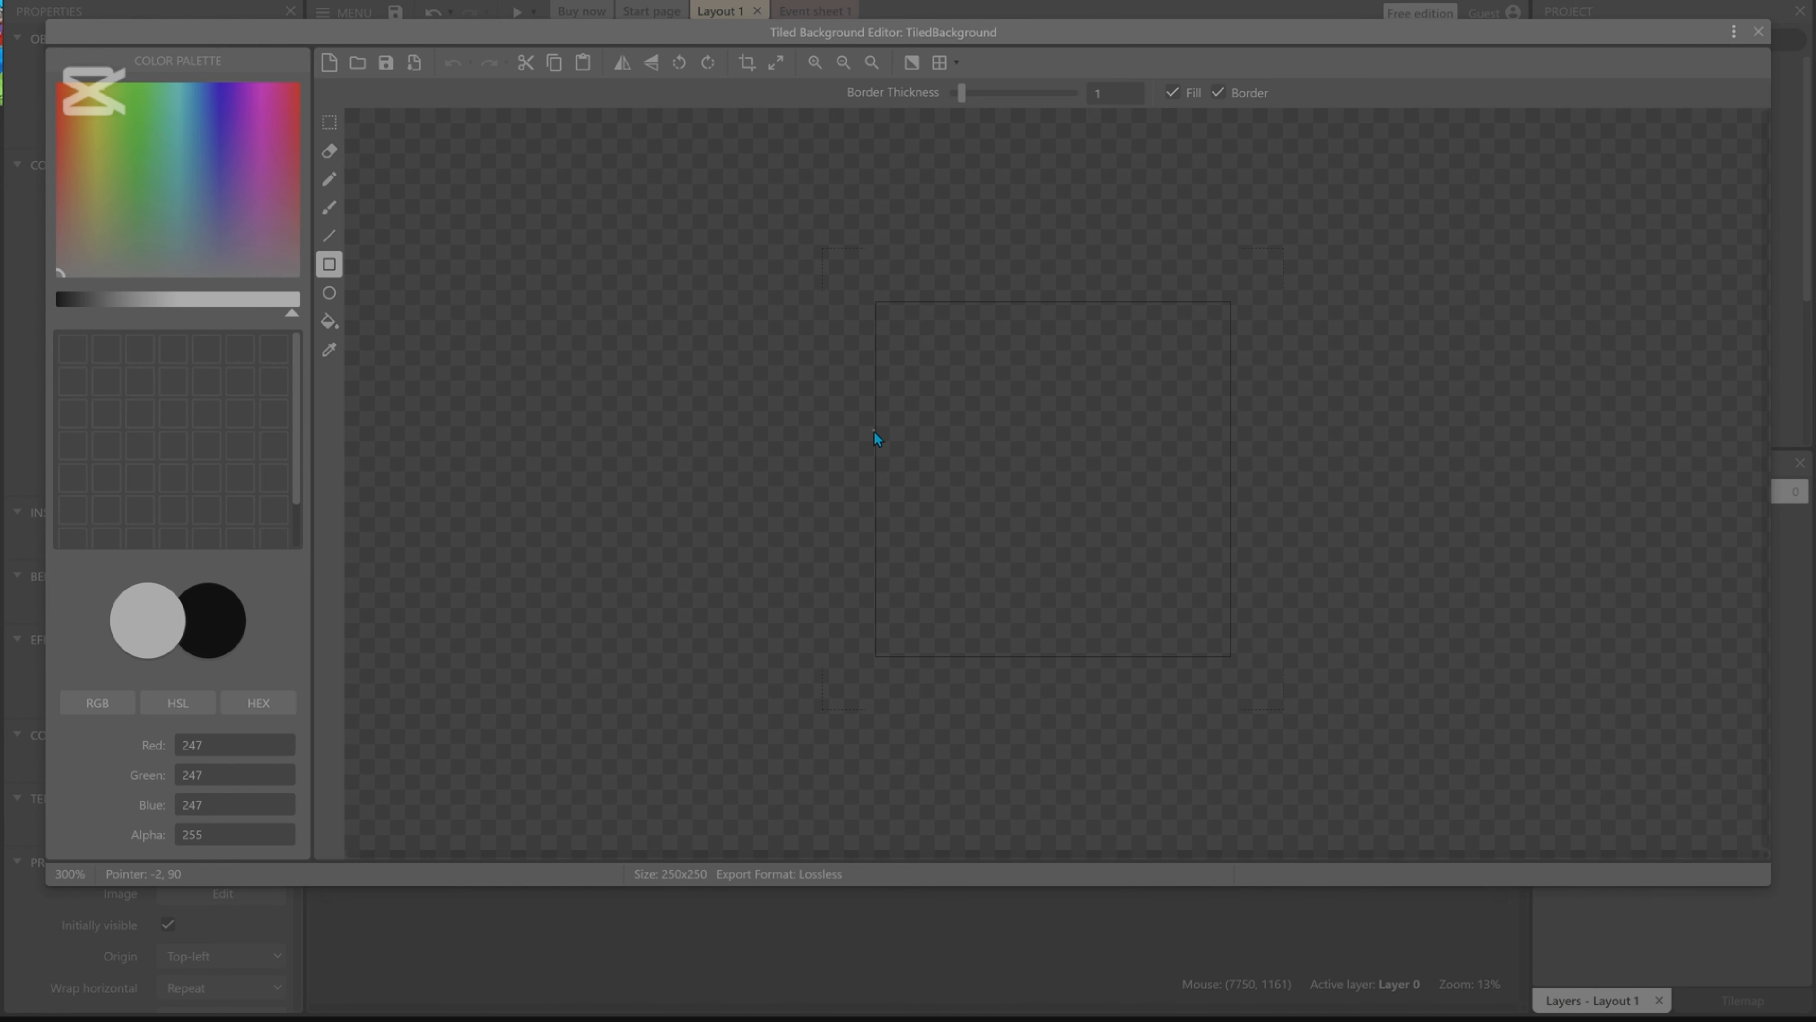
Flood-fill the tiled background's image with near-white (RGB 254, 255, 254) and close its image editor.
left_click_drag(289, 316, 184, 317)
left_click(329, 321)
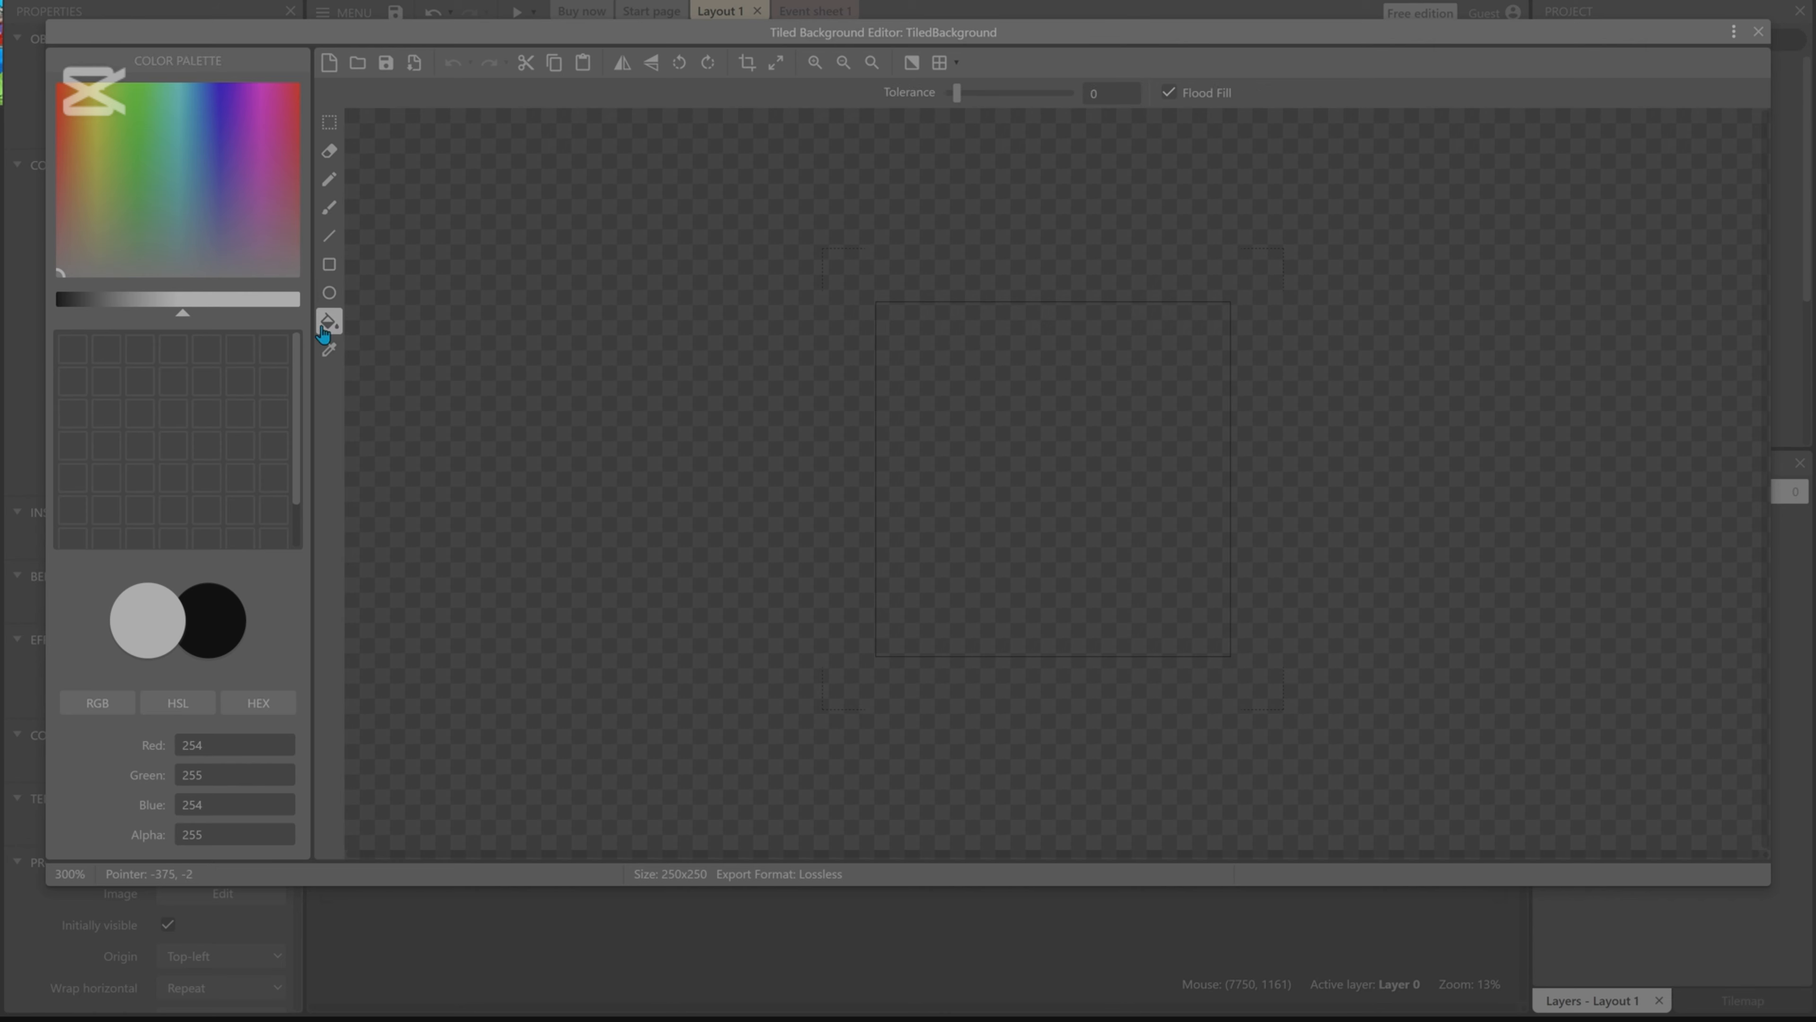
left_click(1076, 455)
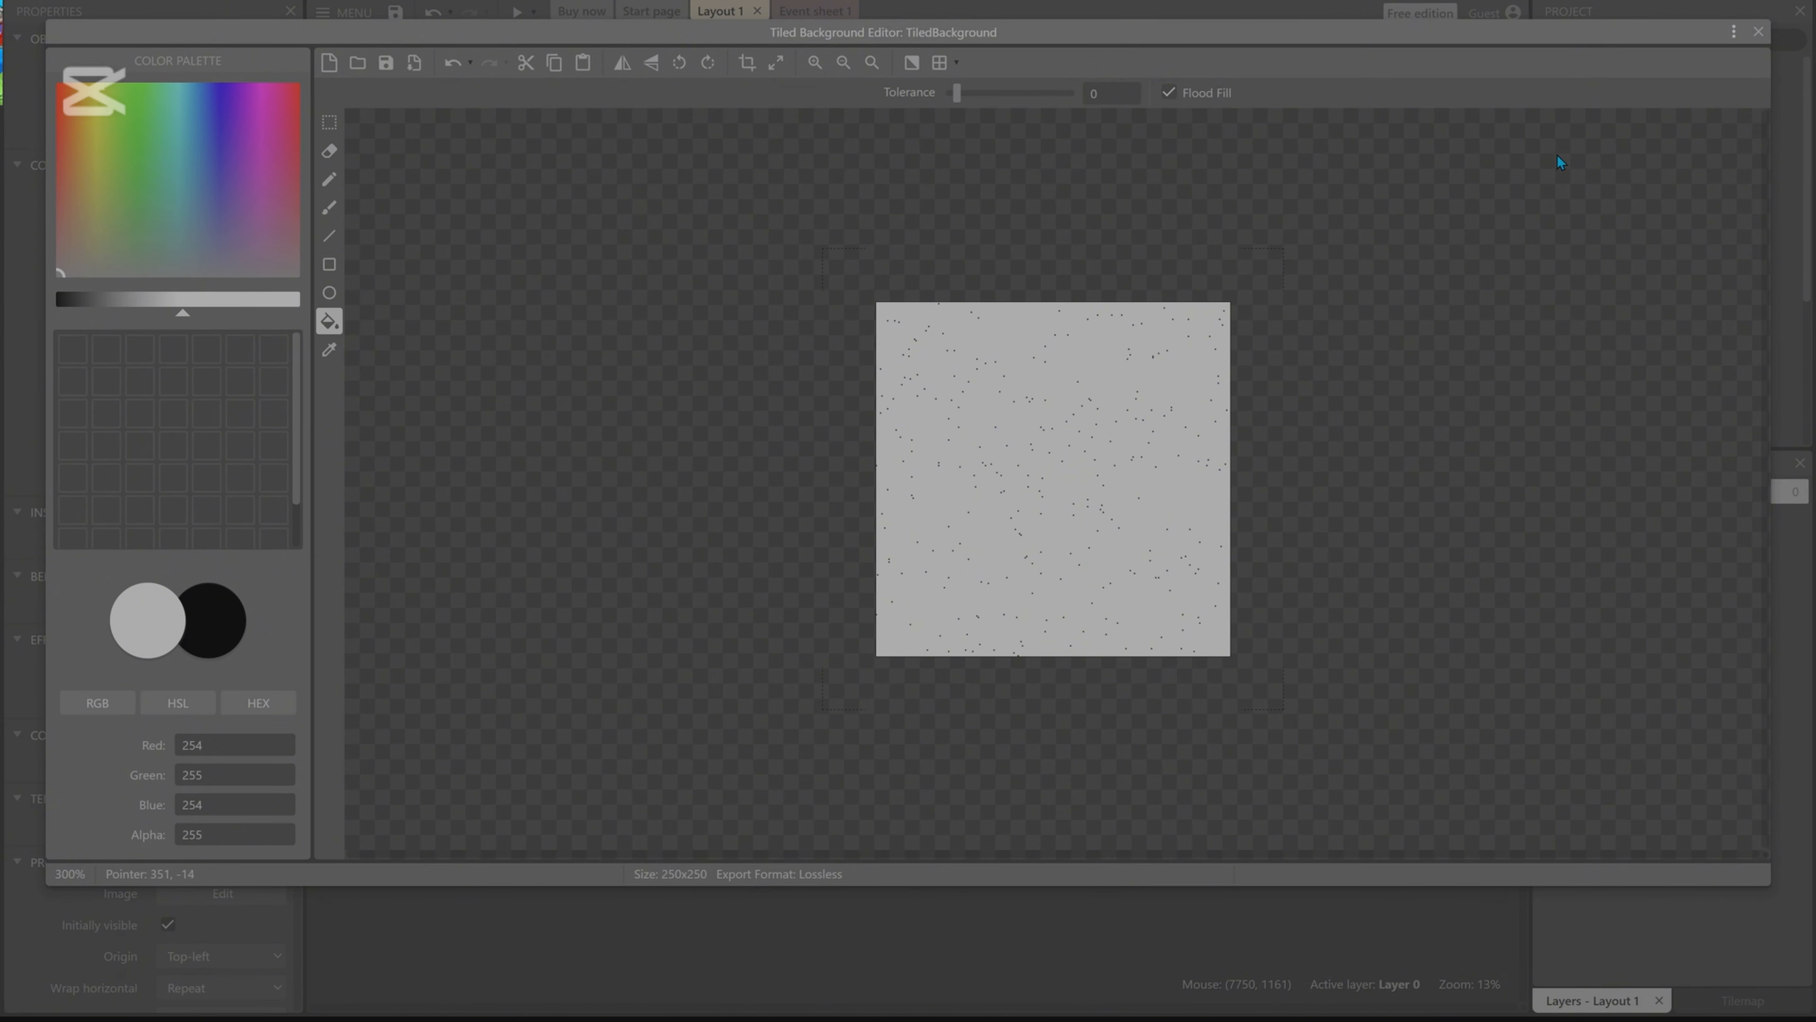
left_click(1753, 36)
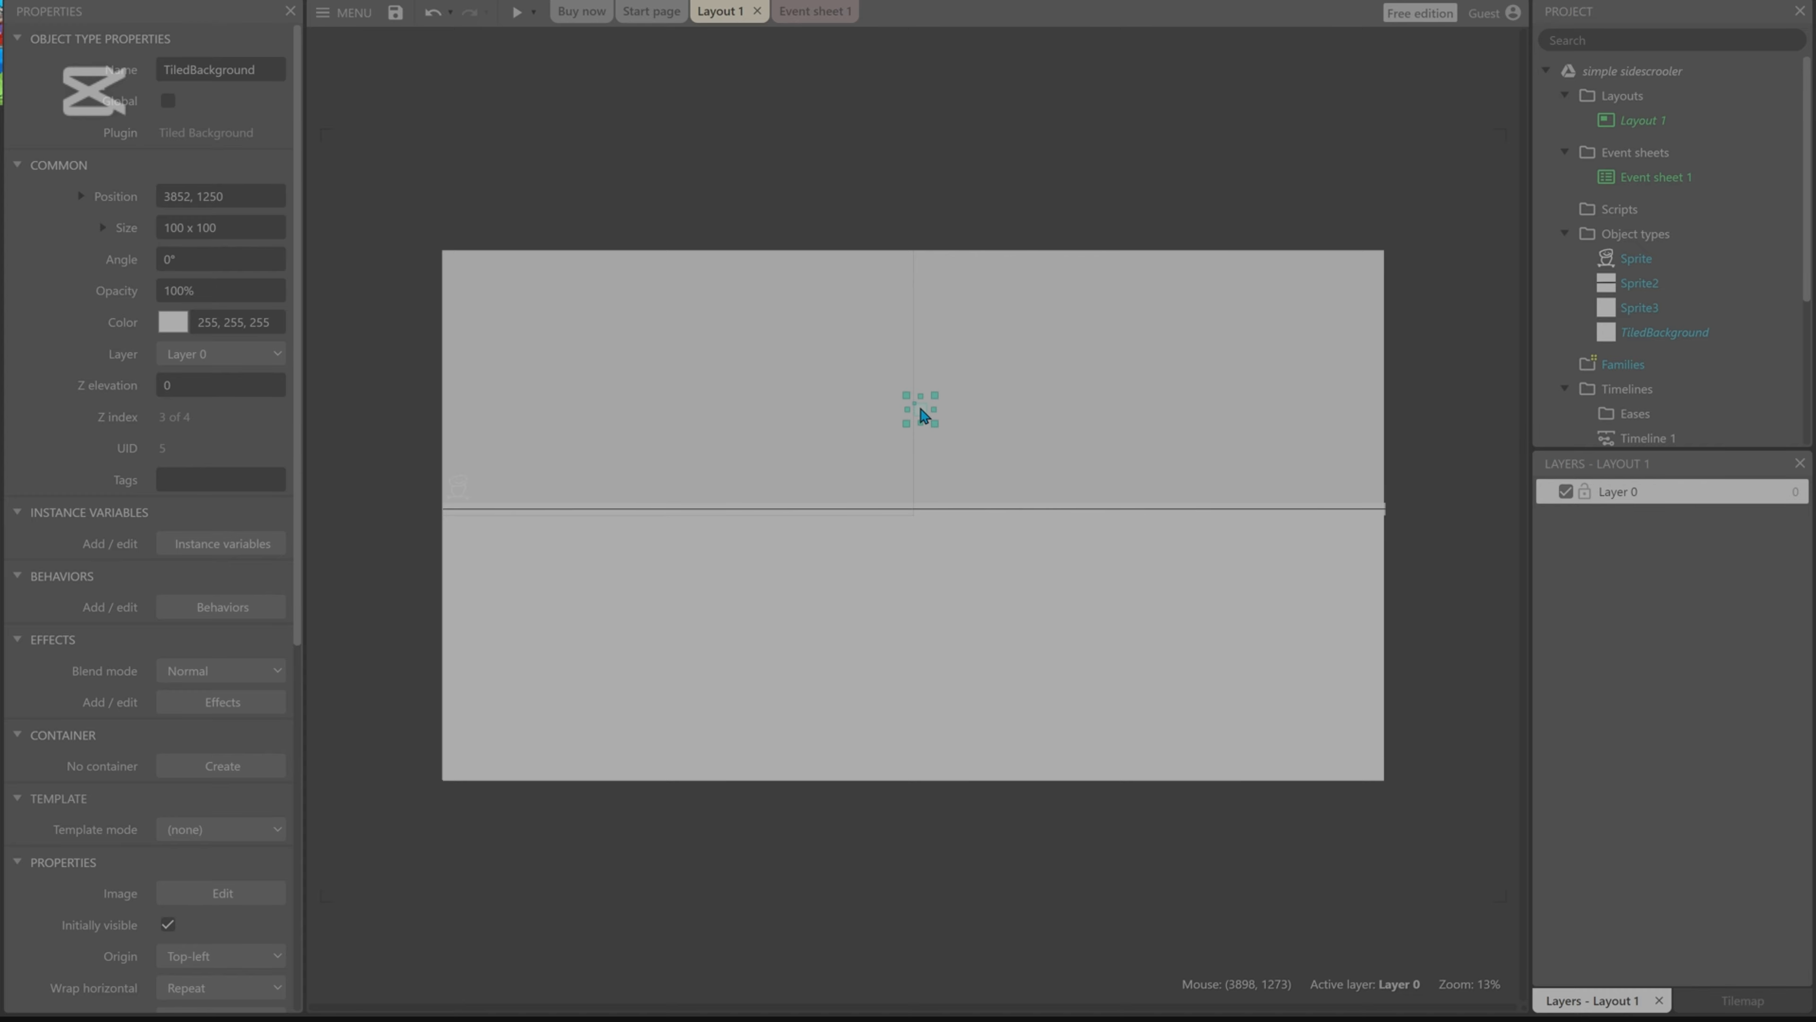
Stretch the tiled background over the whole area above the ground, about 7673 x 2059, and send it to the bottom of the layer.
left_click_drag(284, 274, 1391, 510)
right_click(1063, 369)
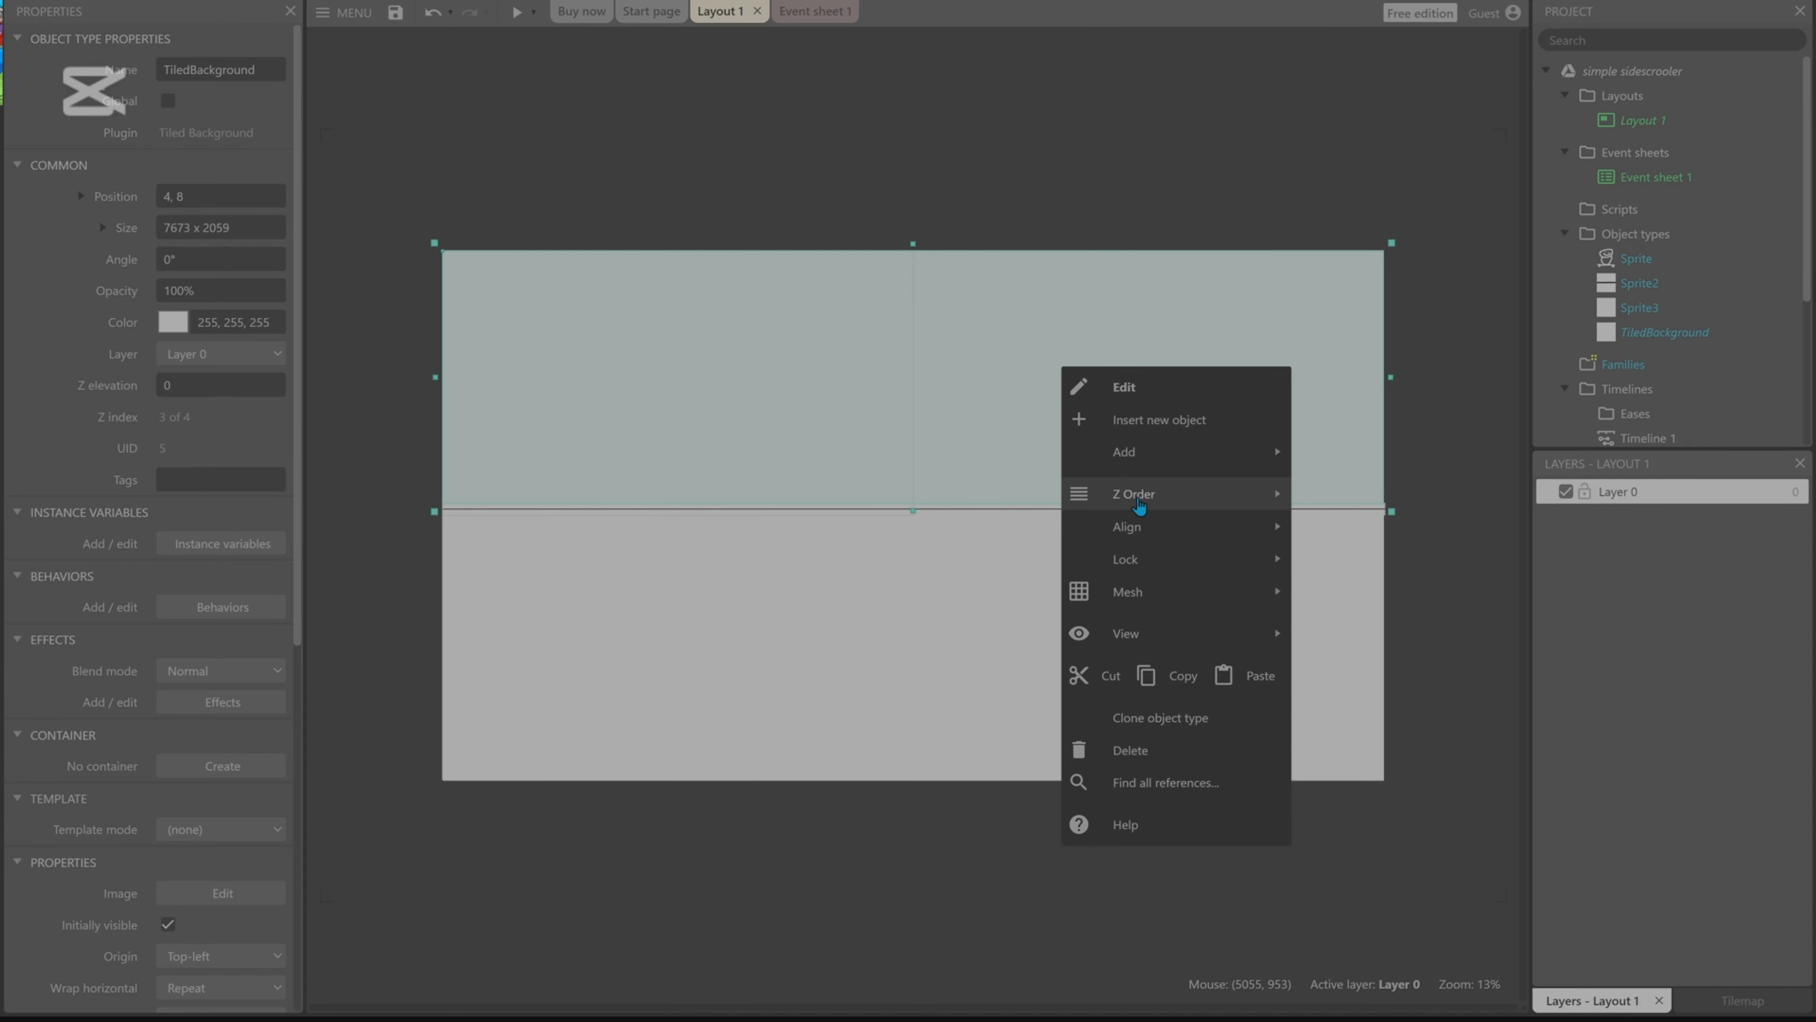
mouse_move(1135, 501)
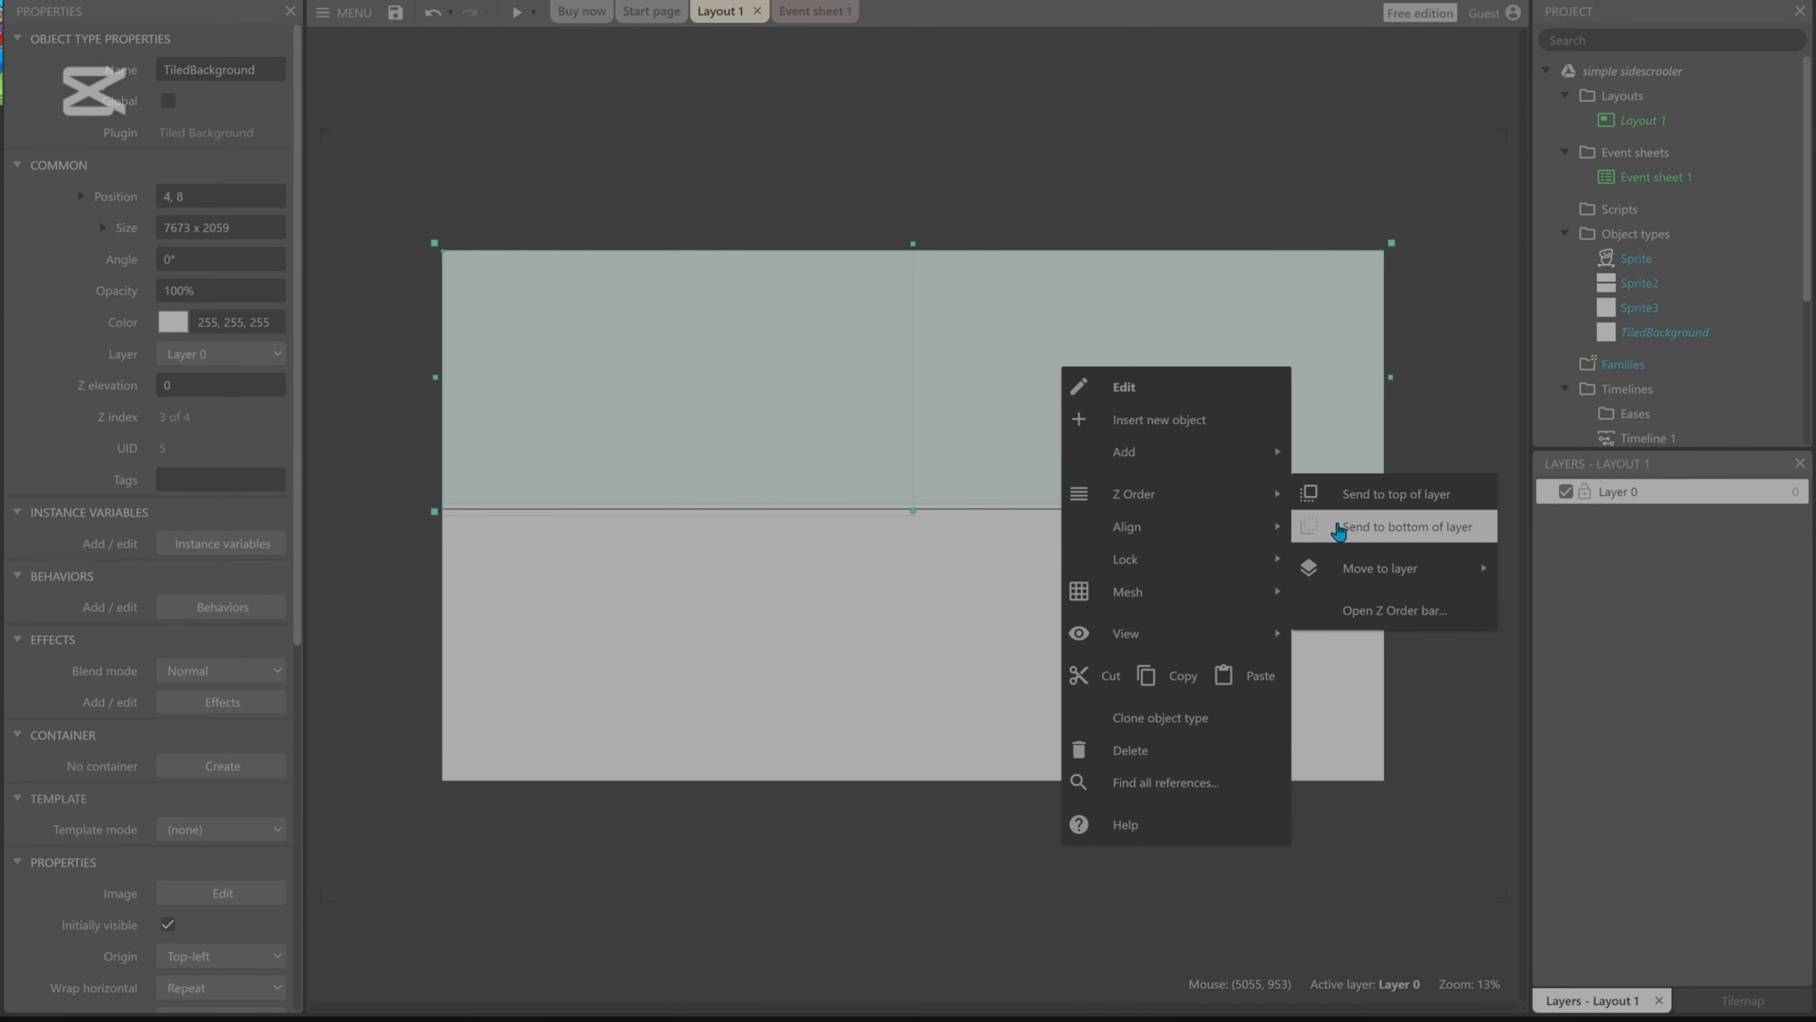
left_click(1359, 527)
left_click(395, 516)
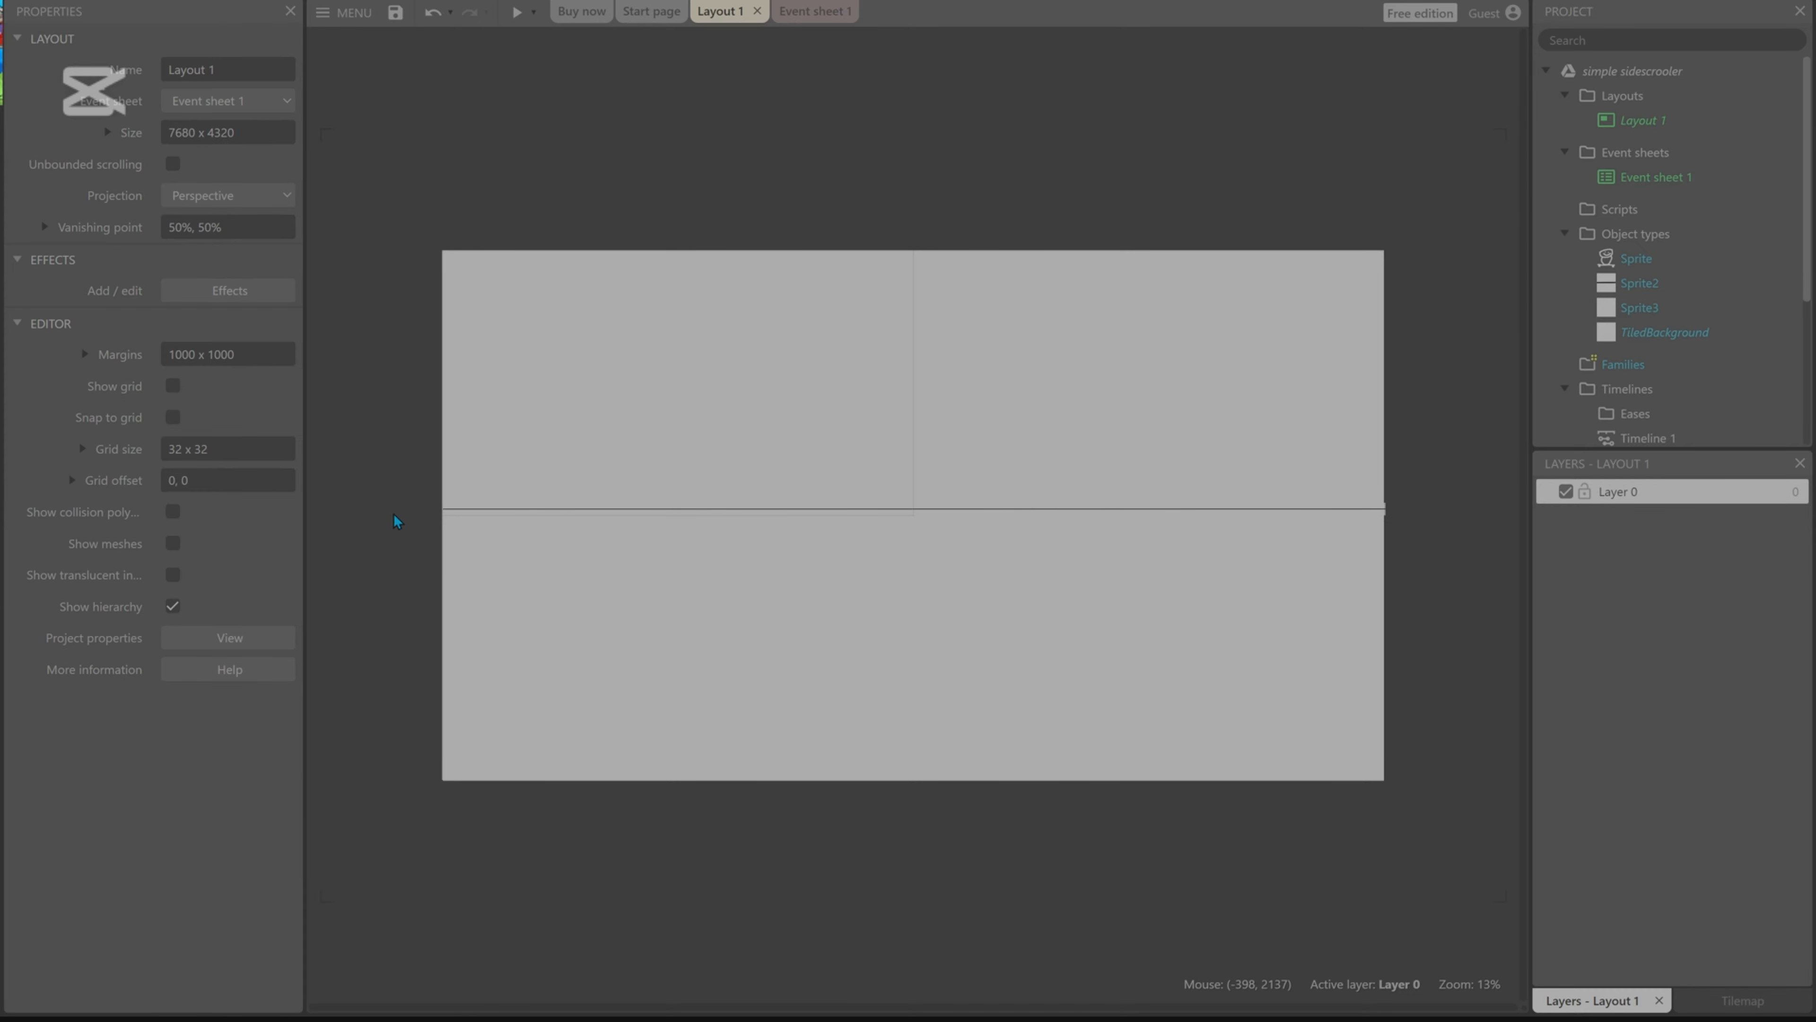
Send the tiled background to the layer's bottom again and move it up to about -46, -312.
right_click(1079, 405)
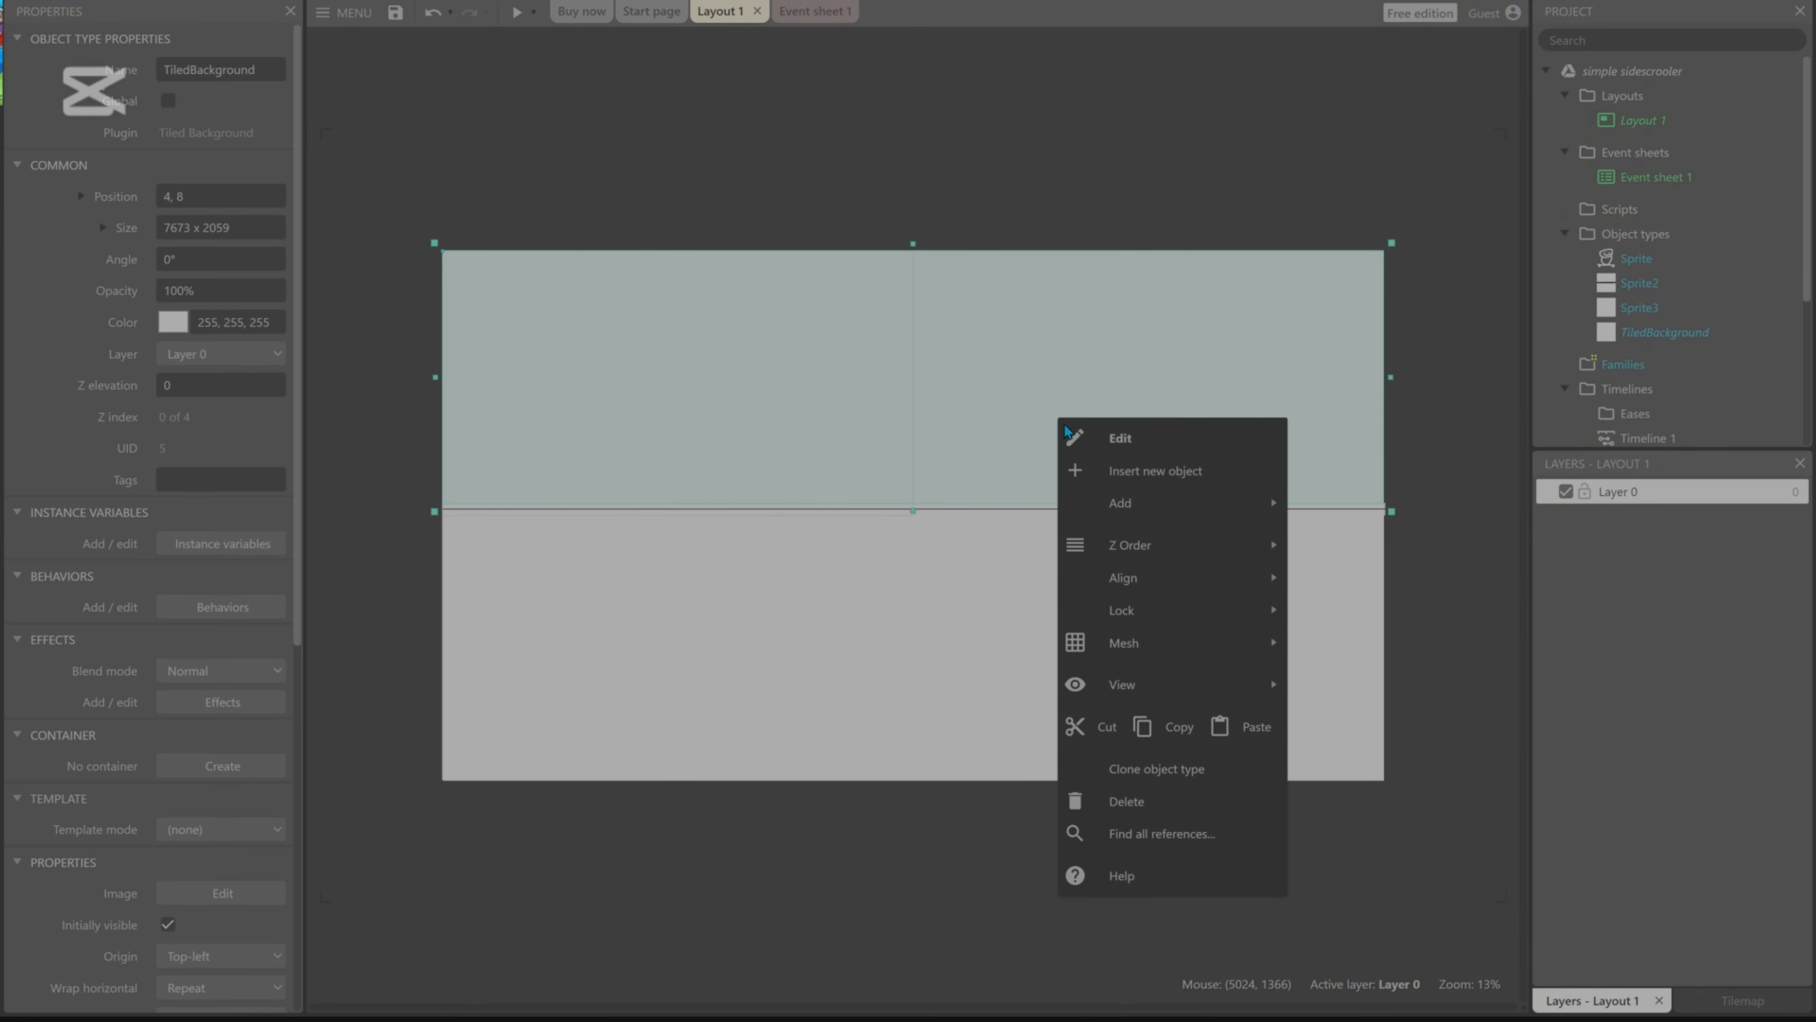
mouse_move(1194, 551)
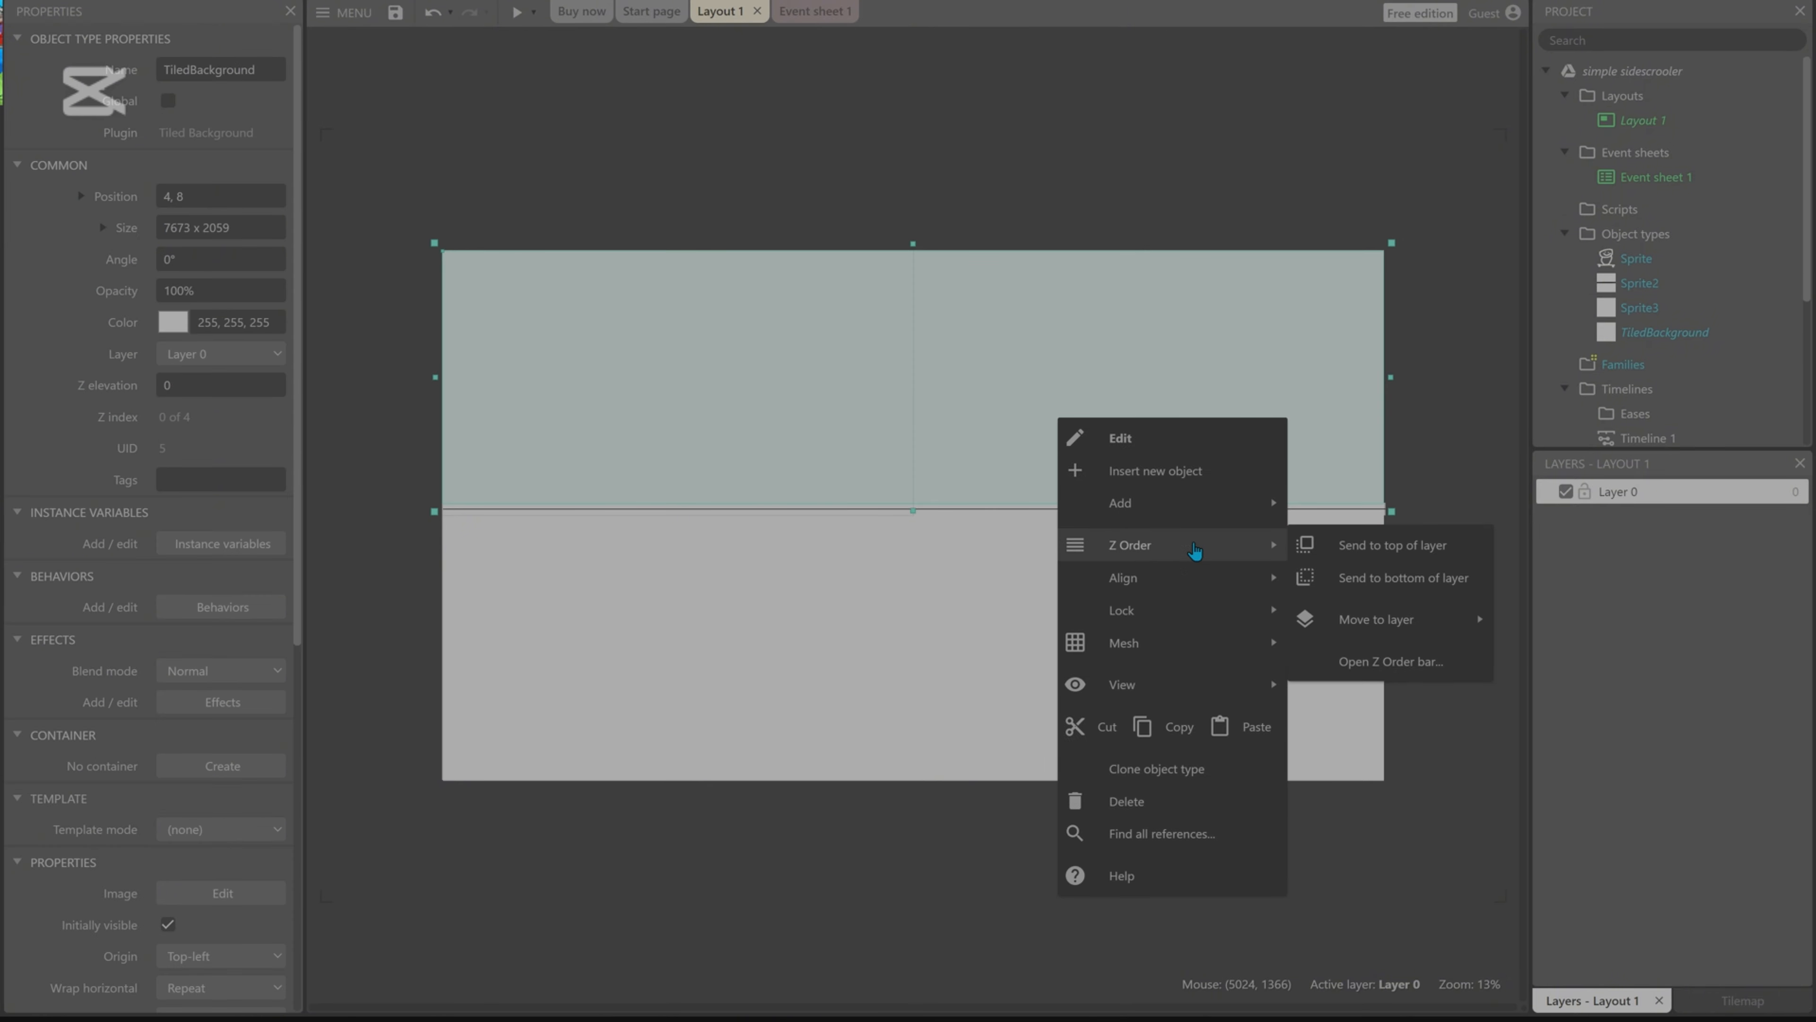
left_click(1316, 576)
mouse_move(843, 408)
left_mouse_down()
mouse_move(787, 365)
mouse_move(822, 379)
left_mouse_up()
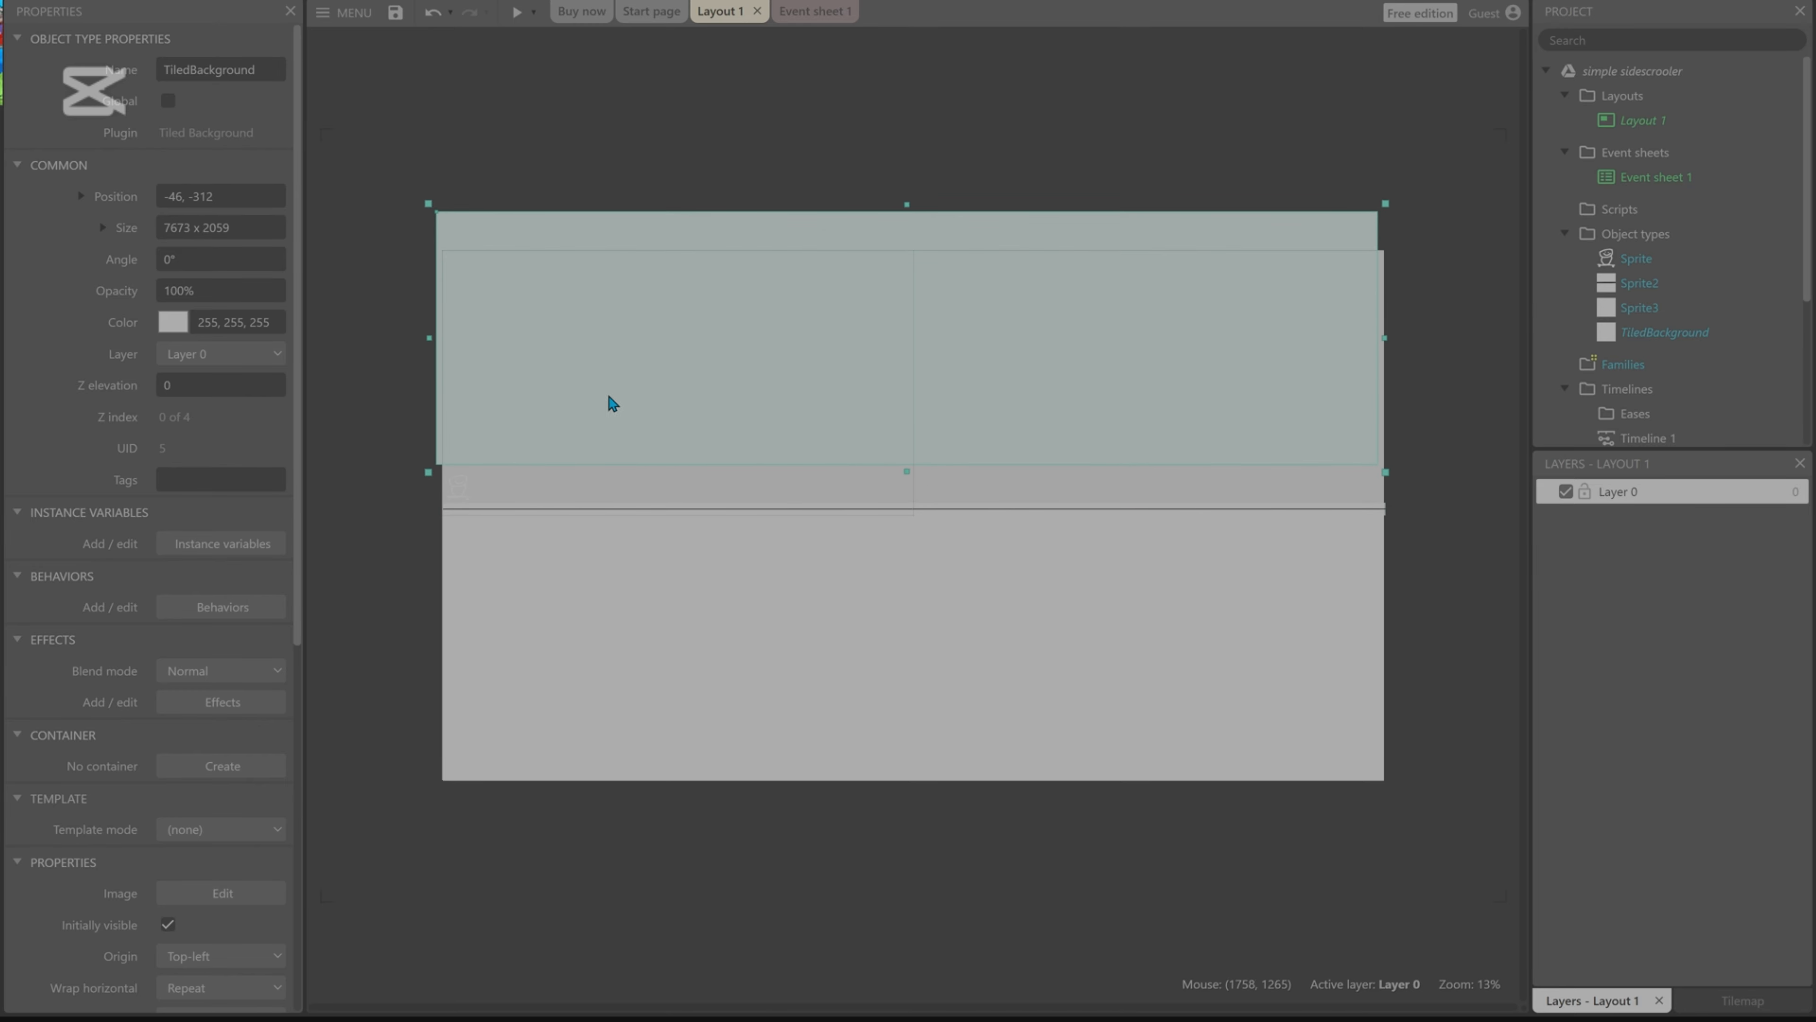
Try a grey fill (RGB 208, 208, 208) on the tiled background's image, undo it, and delete the tiled background from the layout.
scroll(554, 389, "up", 2, "ctrl")
double_click(622, 322)
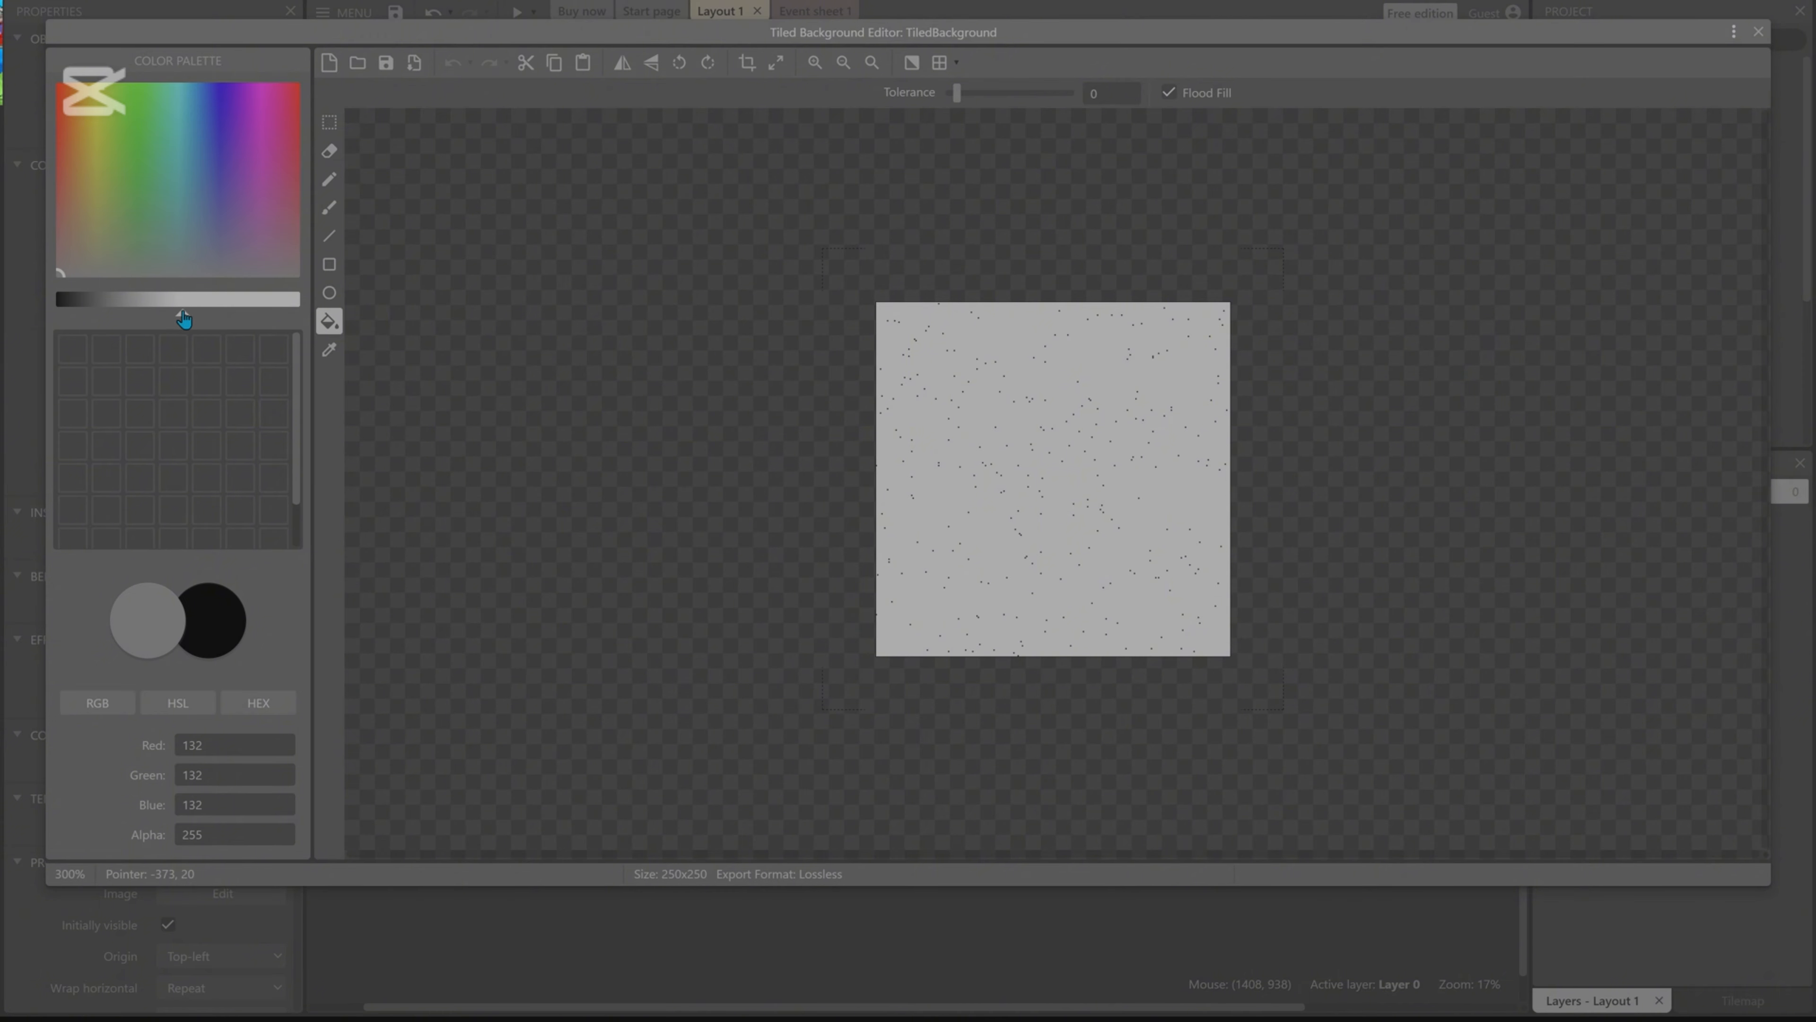
mouse_move(184, 320)
left_mouse_down()
mouse_move(118, 319)
mouse_move(156, 319)
left_mouse_up()
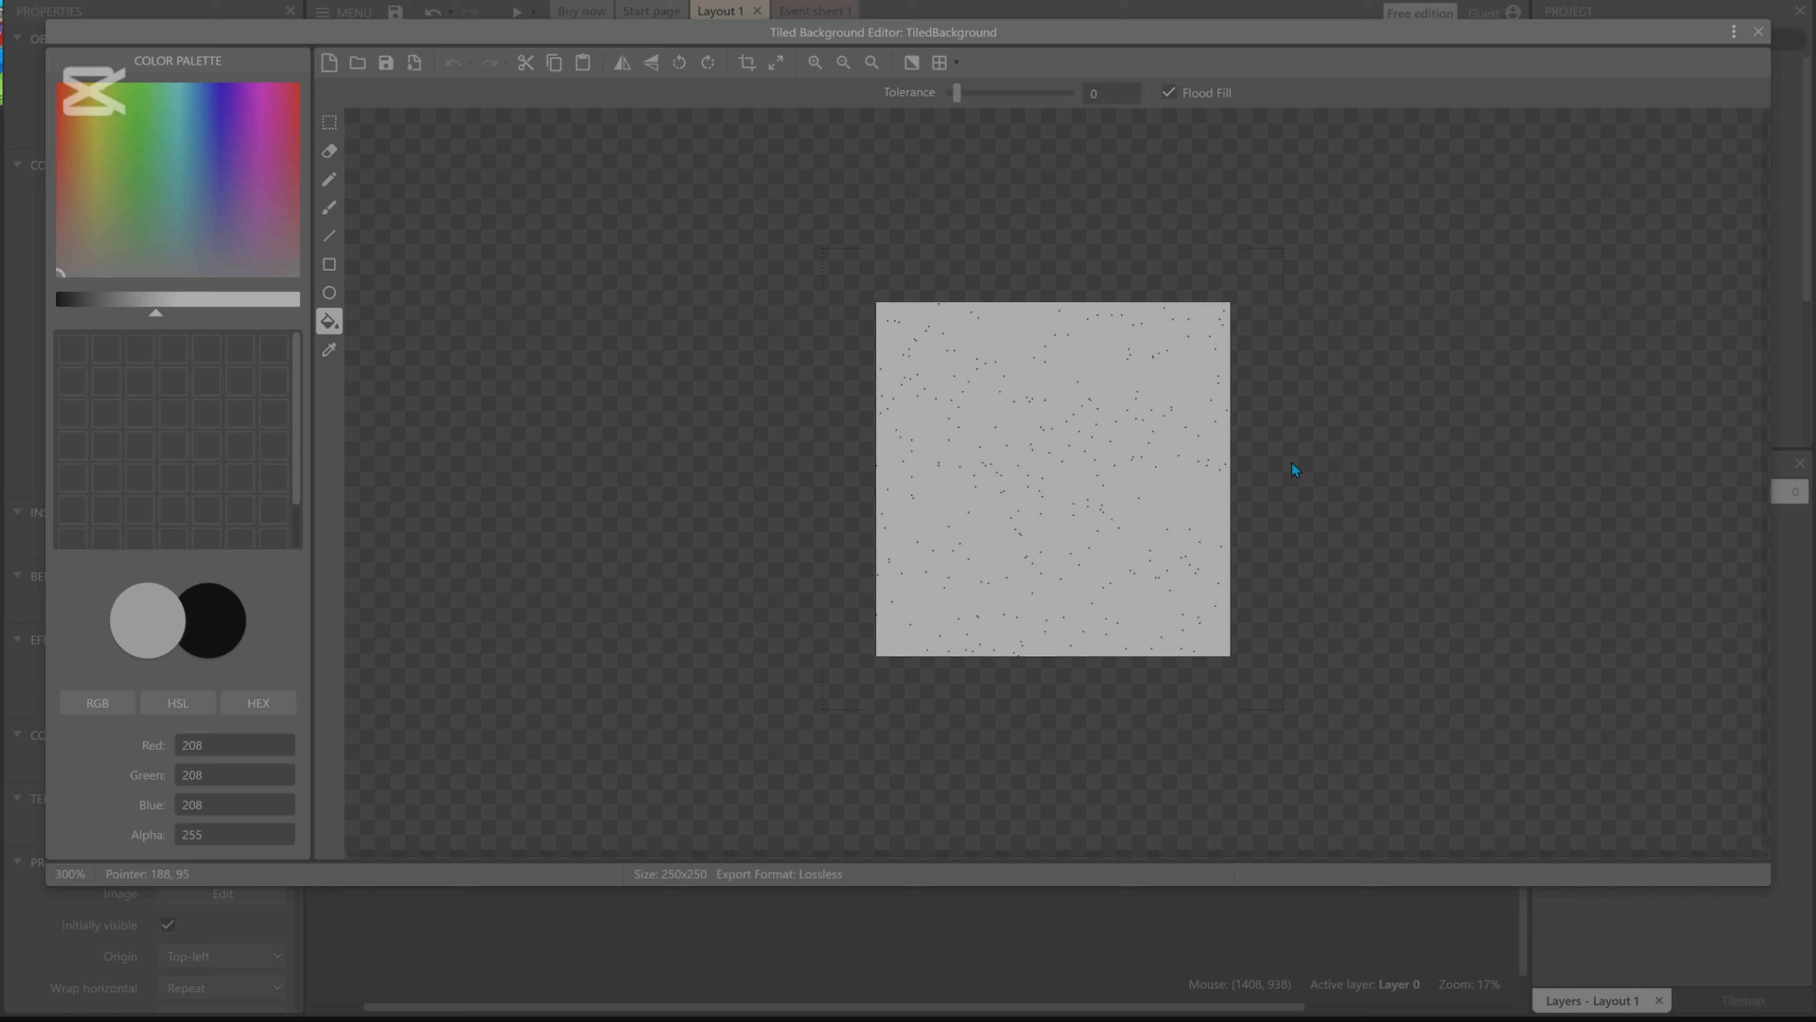
left_click(1179, 486)
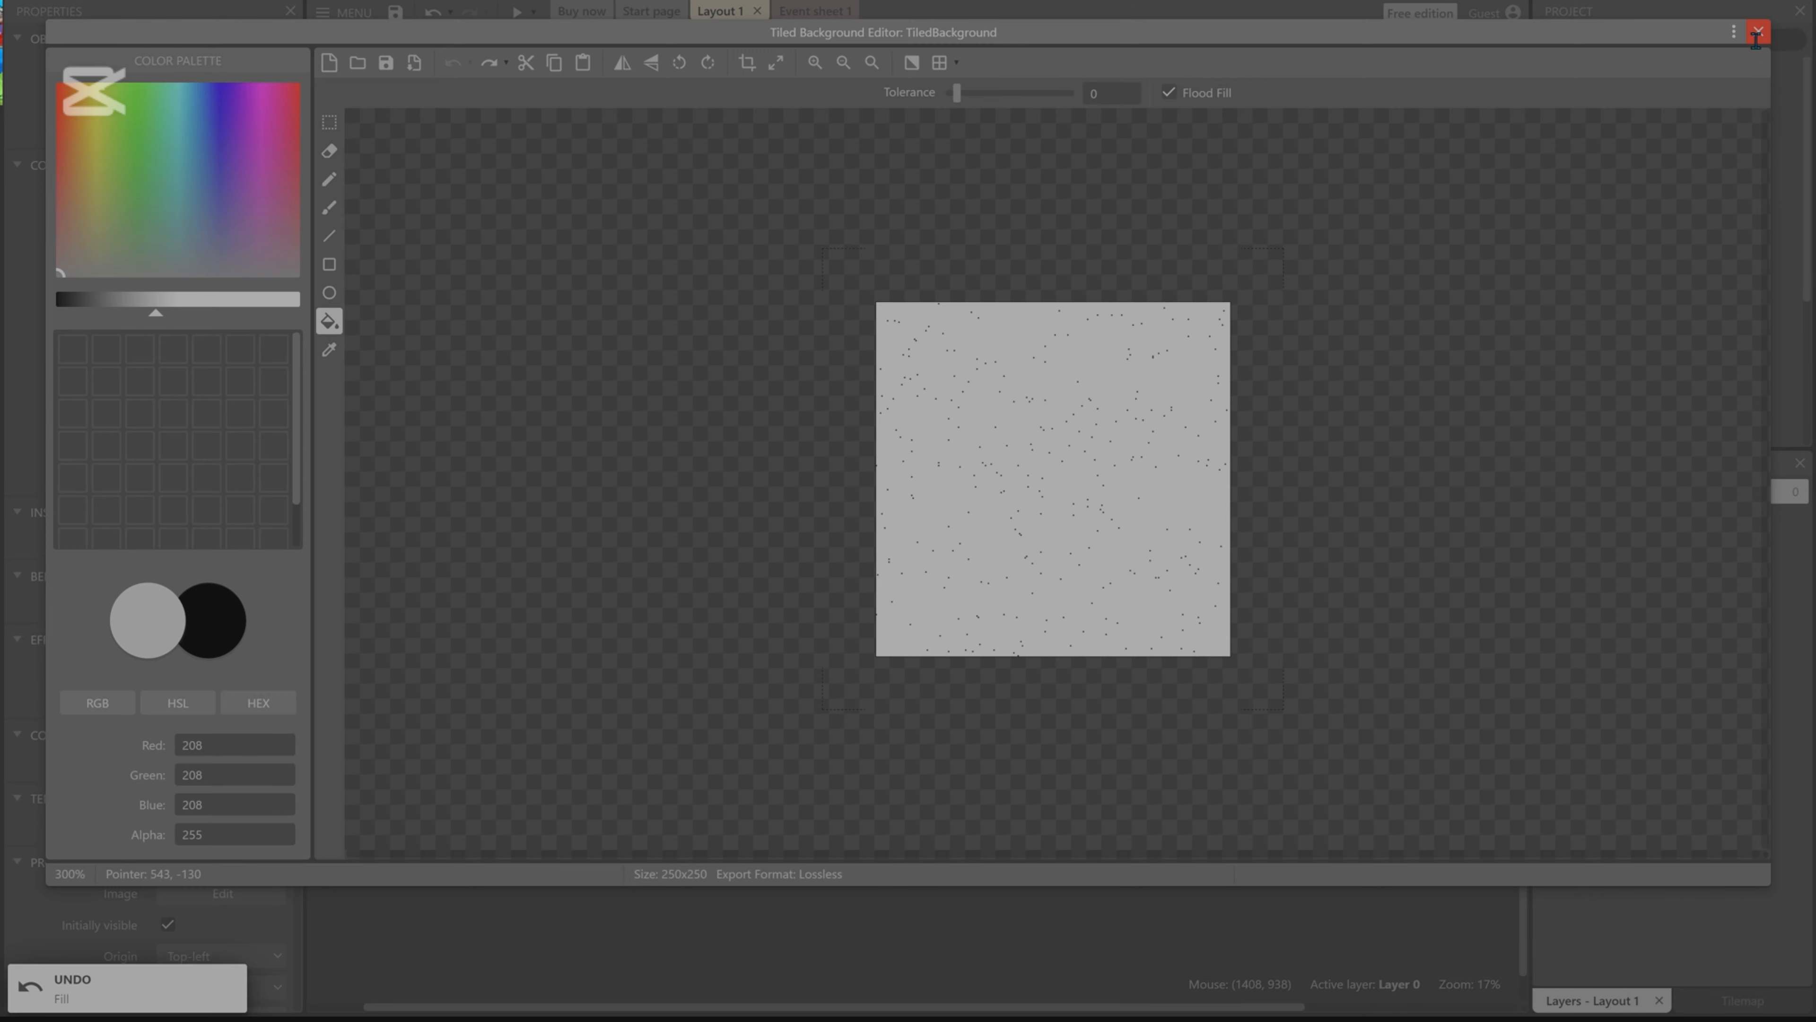
left_click(1759, 32)
key("Delete")
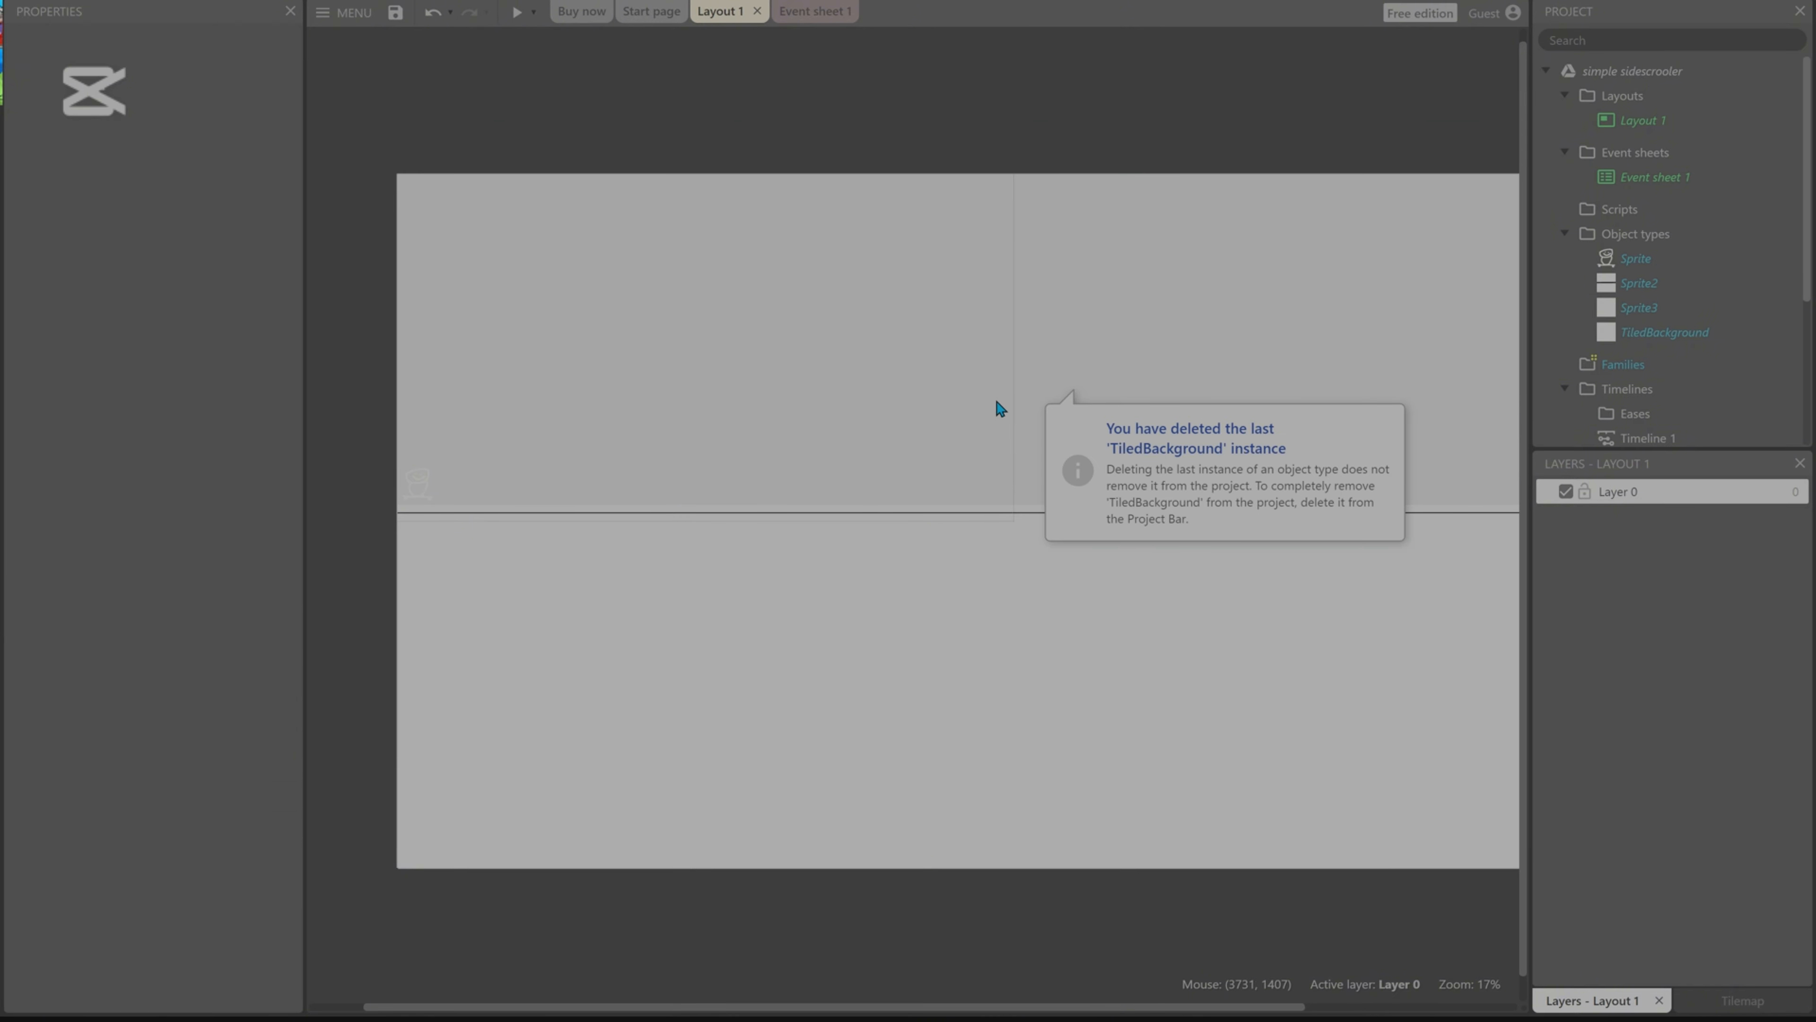
Insert a Sprite object above the ground and flood-fill its image with near-white (RGB 254, 255, 254).
double_click(1000, 409)
scroll(992, 403, "down", 5)
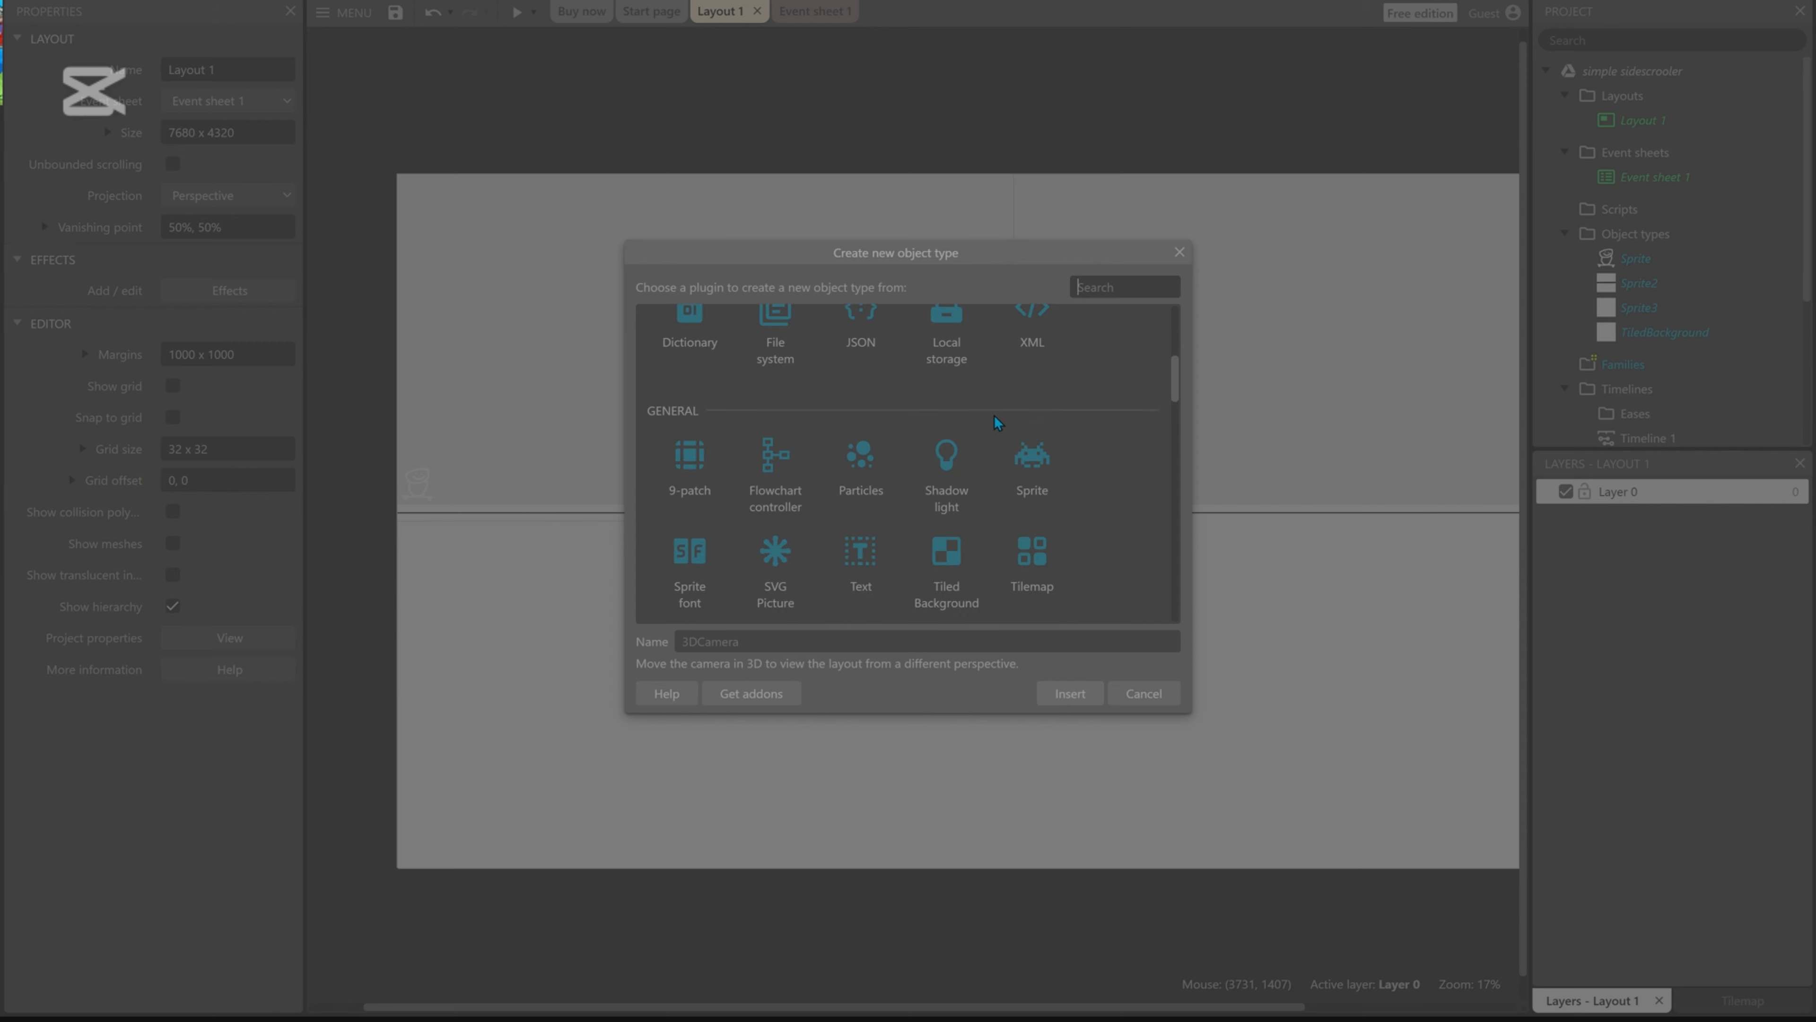
double_click(1032, 462)
left_click(974, 353)
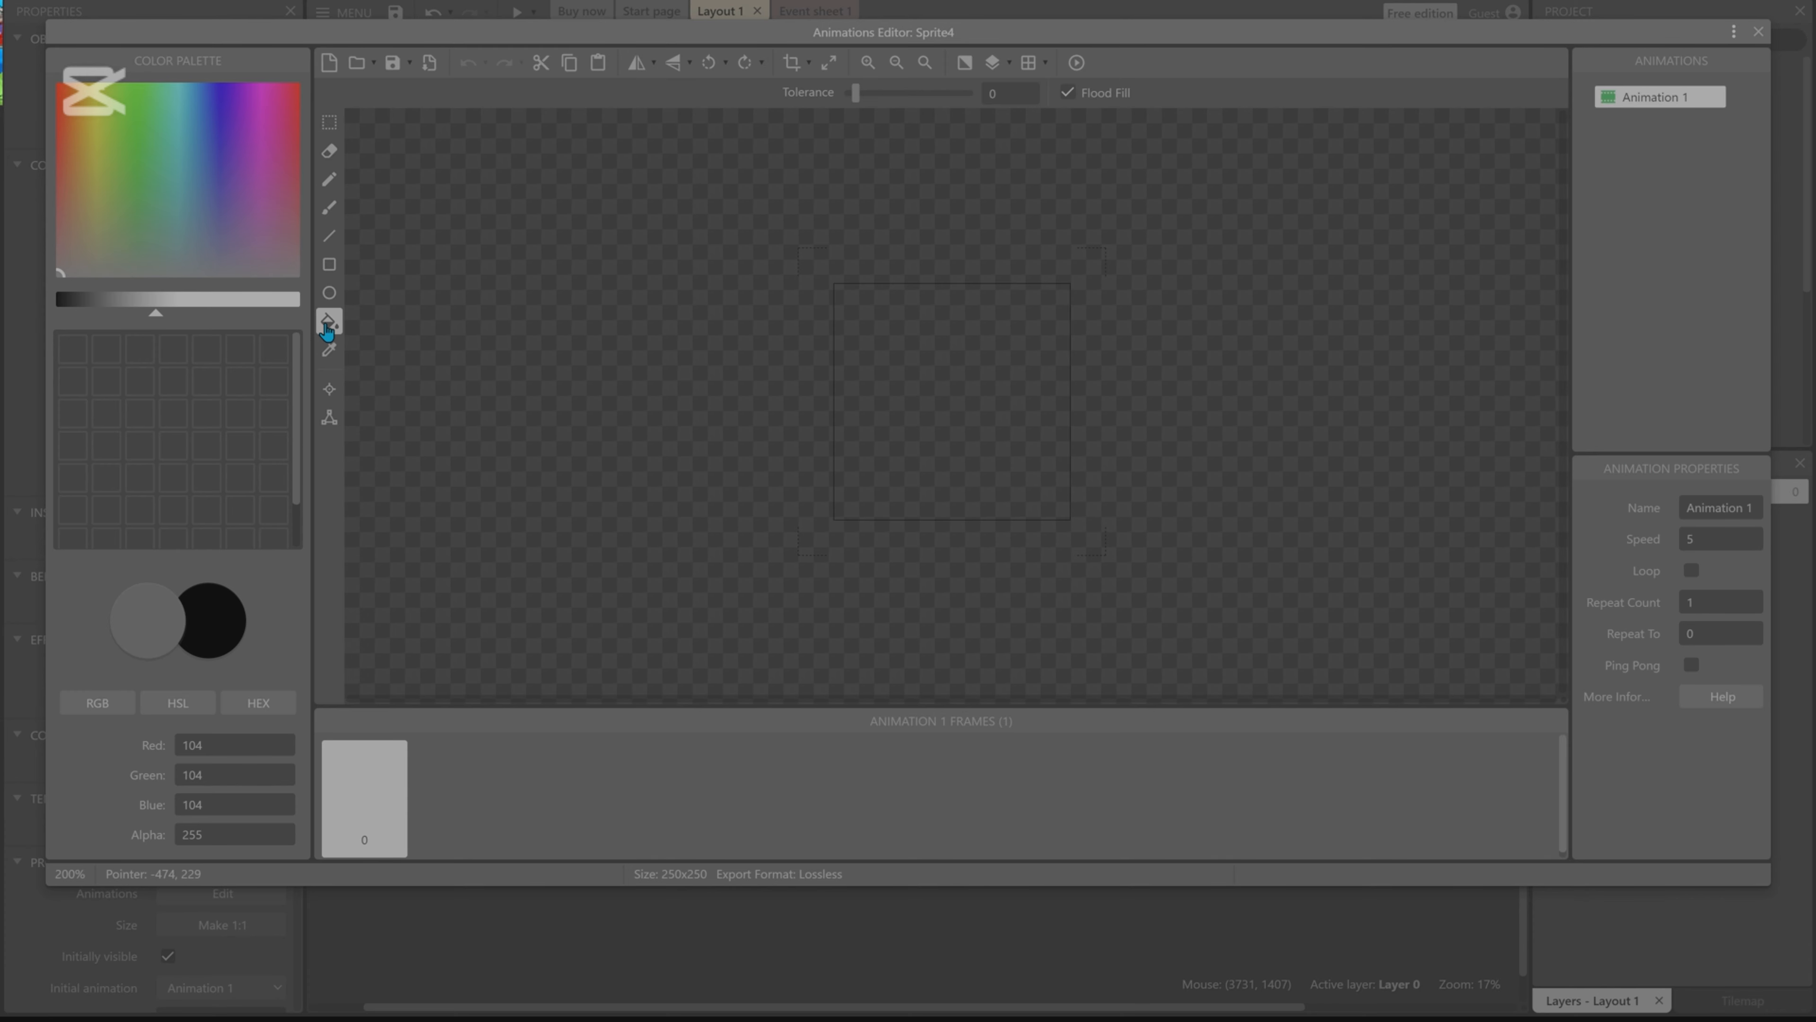
left_click_drag(156, 315, 185, 314)
left_click(1036, 432)
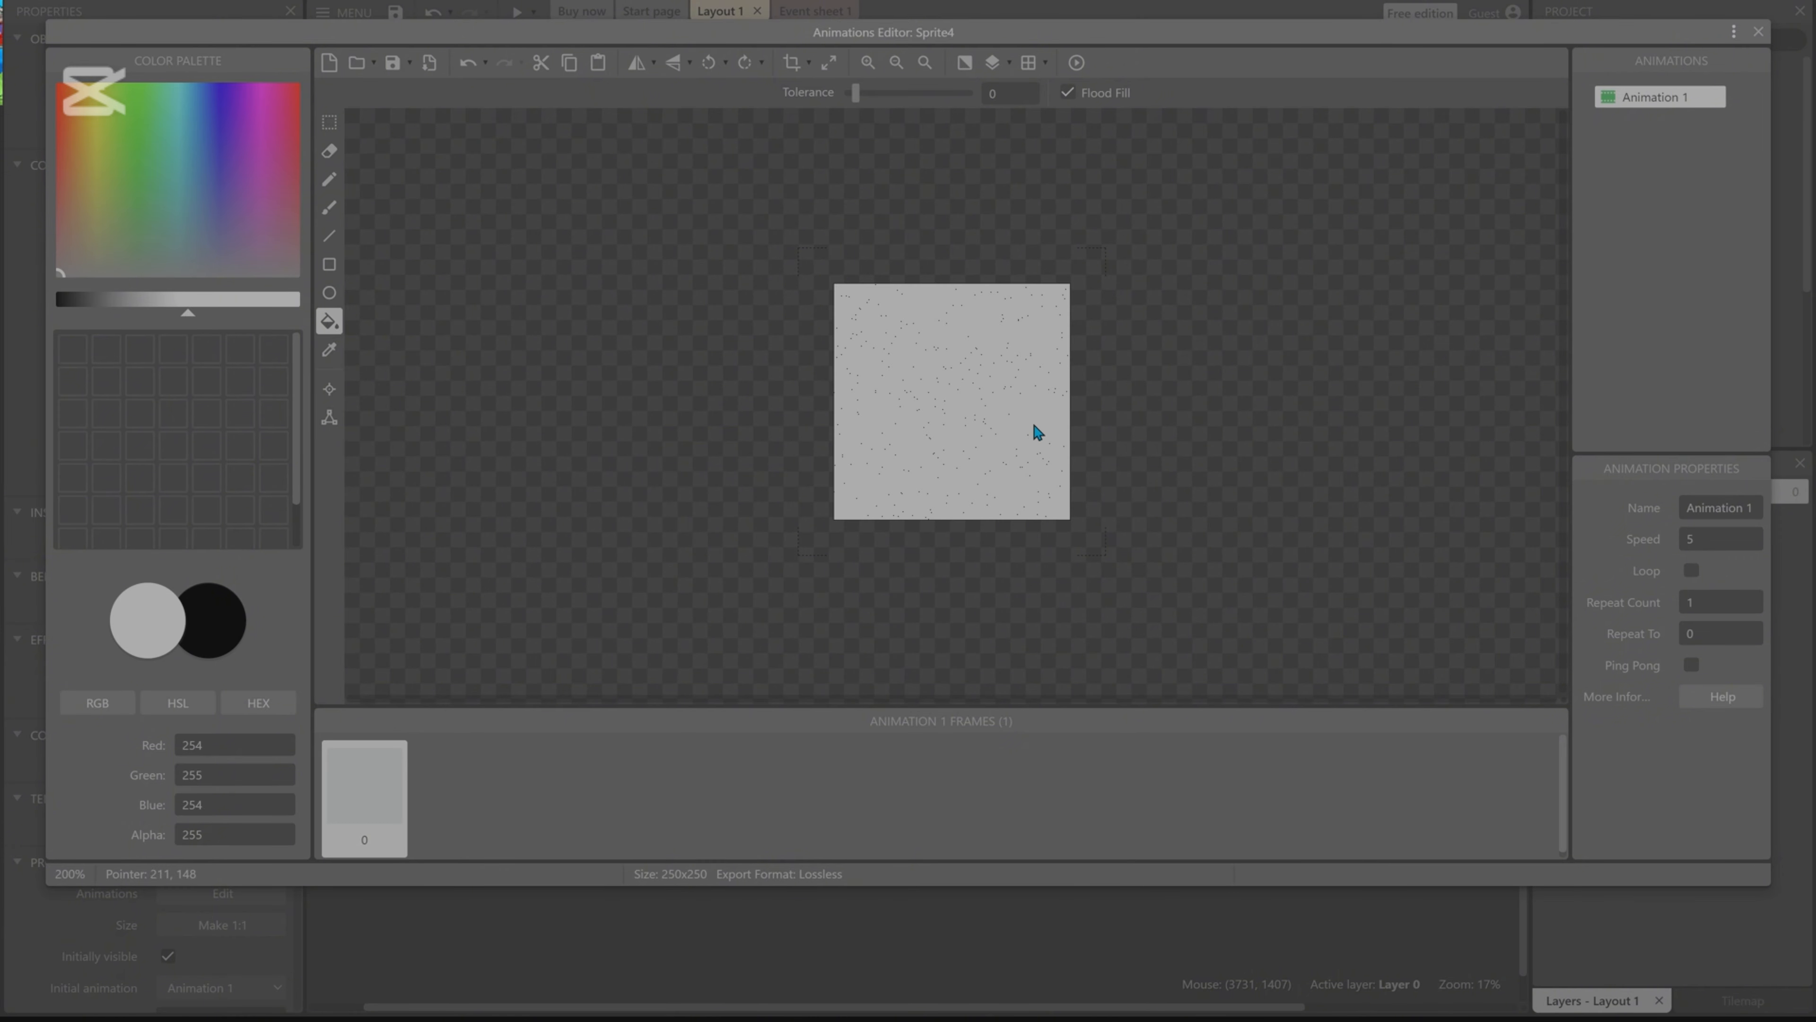
left_click(1759, 32)
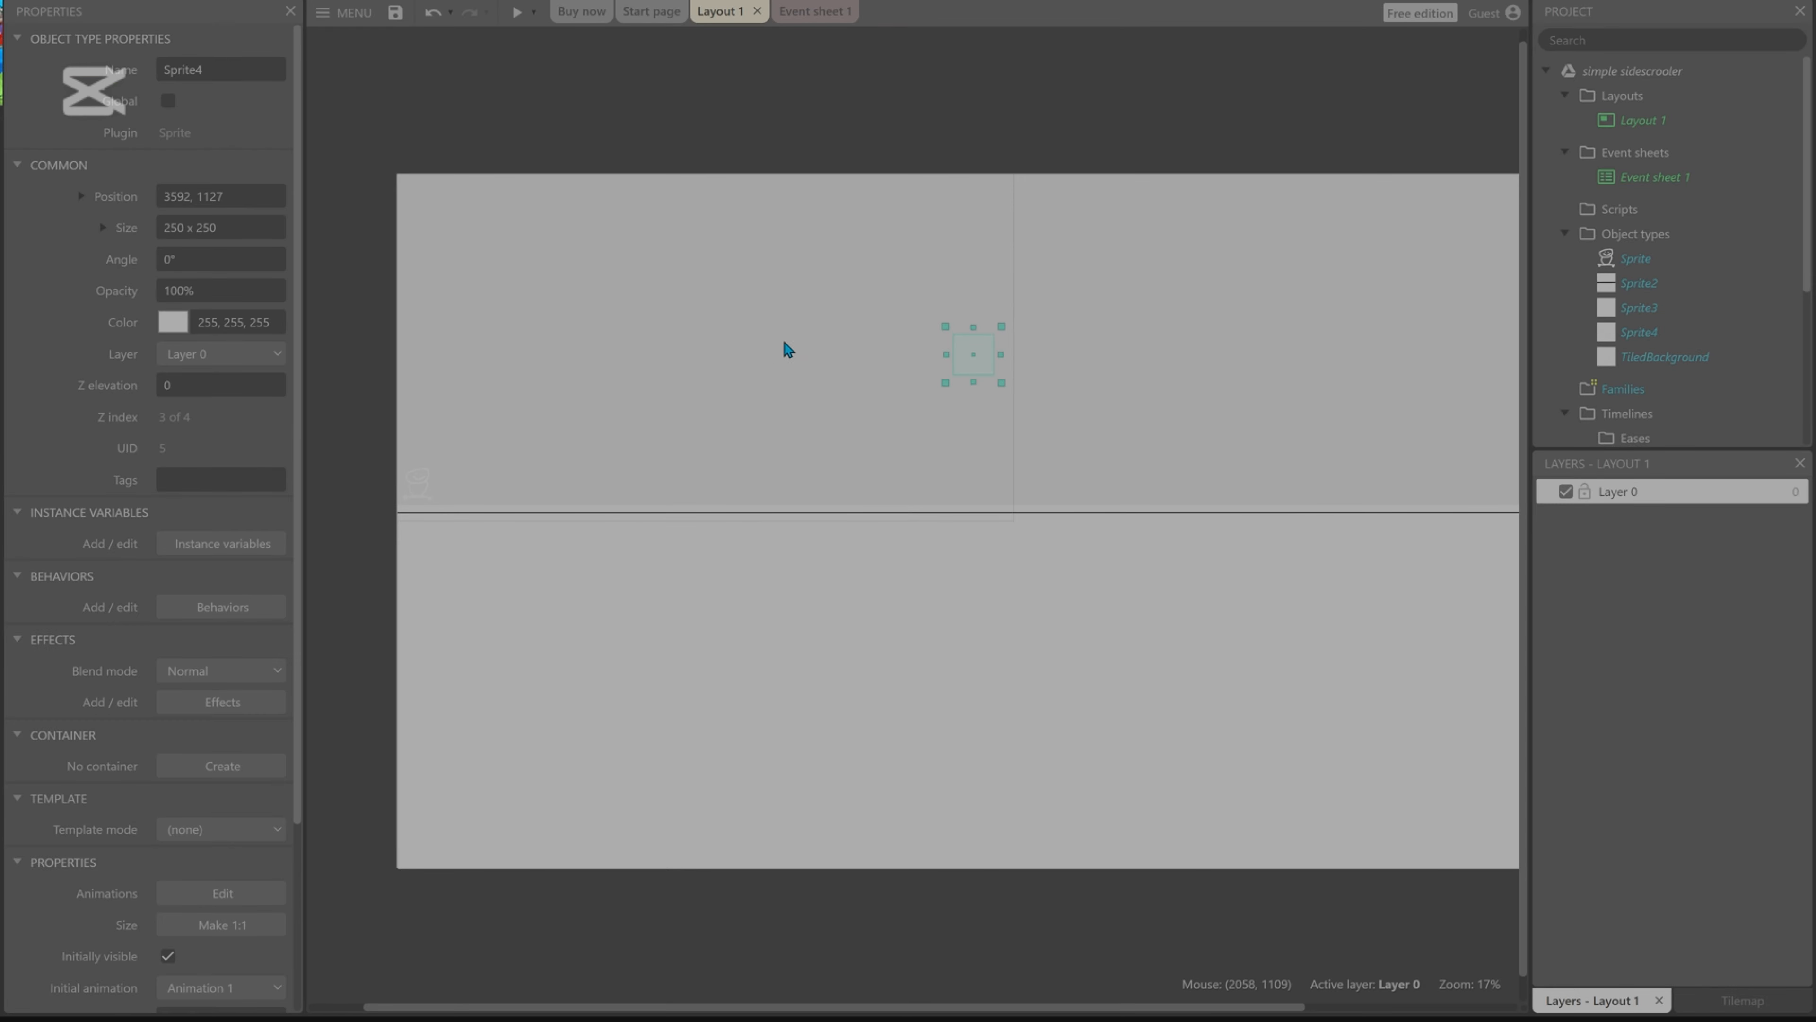
Move the new sprite beside the character and flood-fill its image with a slightly darker off-white.
left_click_drag(977, 357, 567, 438)
left_click(579, 490)
double_click(562, 441)
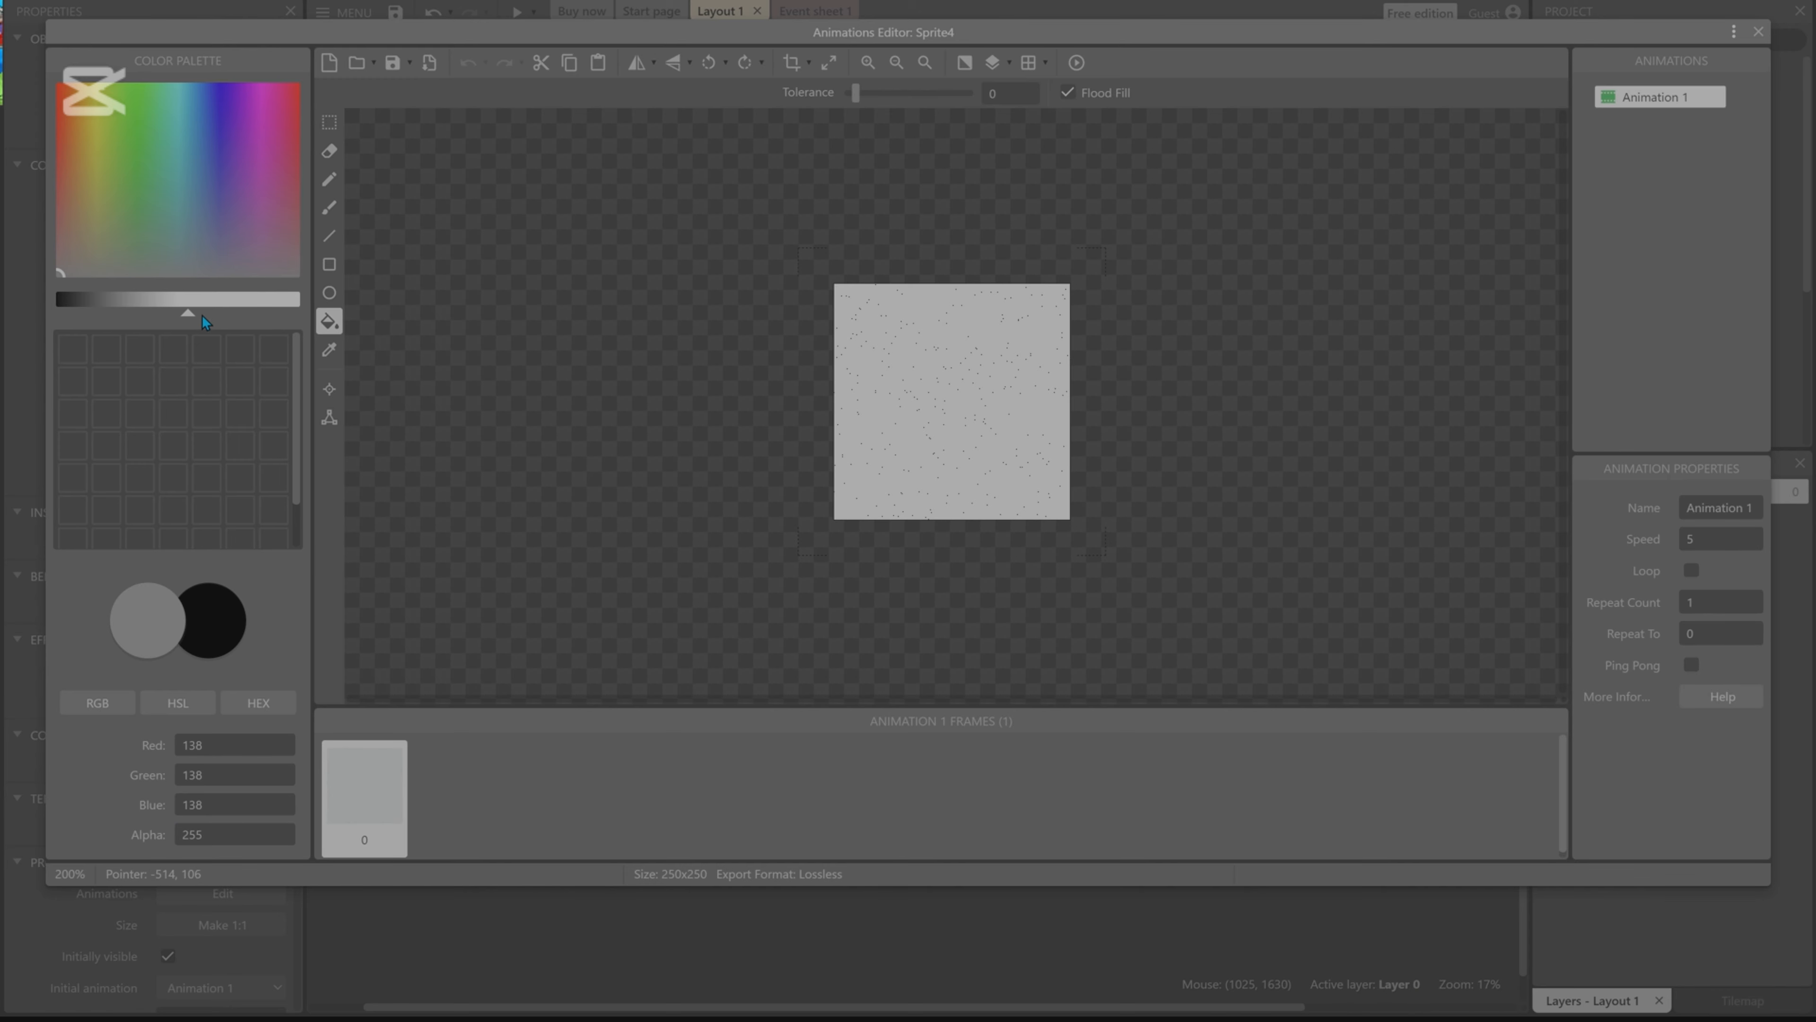
left_click_drag(190, 313, 429, 328)
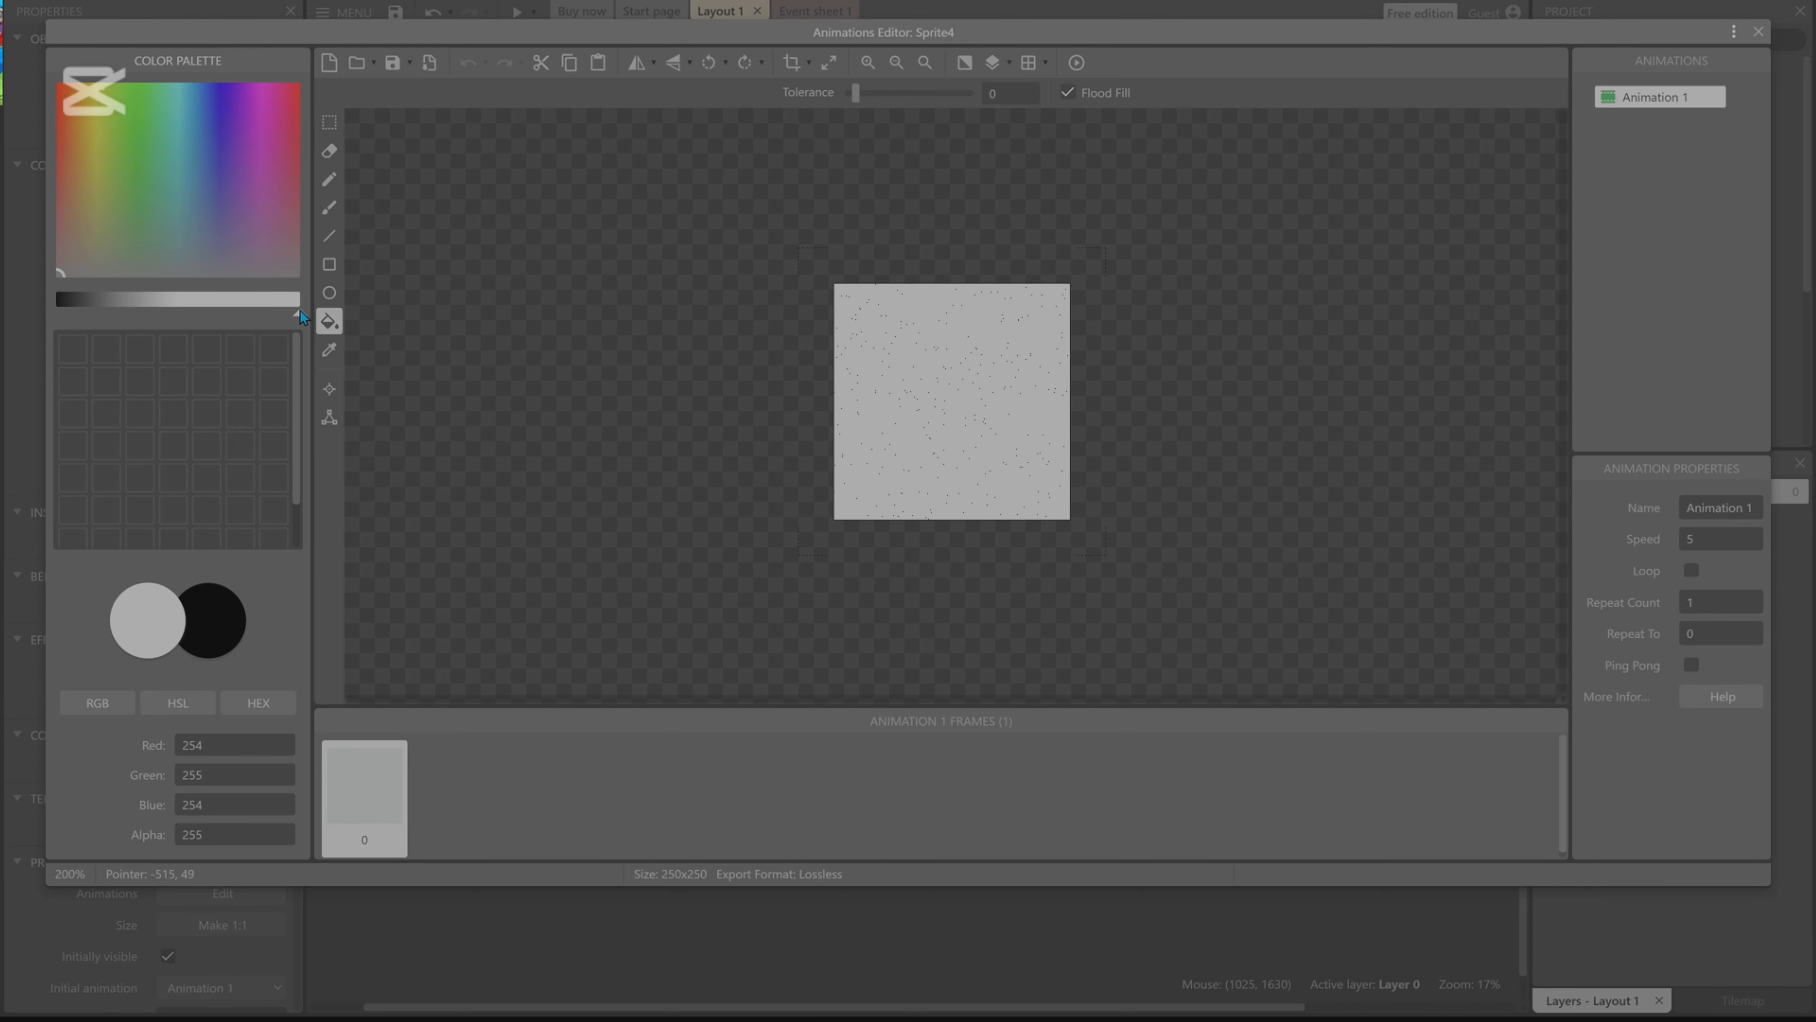
left_click_drag(295, 321, 175, 298)
left_click(974, 348)
left_click(1760, 31)
Stretch the off-white sprite over the whole area above the ground, about 7684 x 2067.
left_click_drag(556, 438, 1371, 514)
left_click(530, 473)
left_click(439, 470)
scroll(1249, 580, "down", 3, "ctrl")
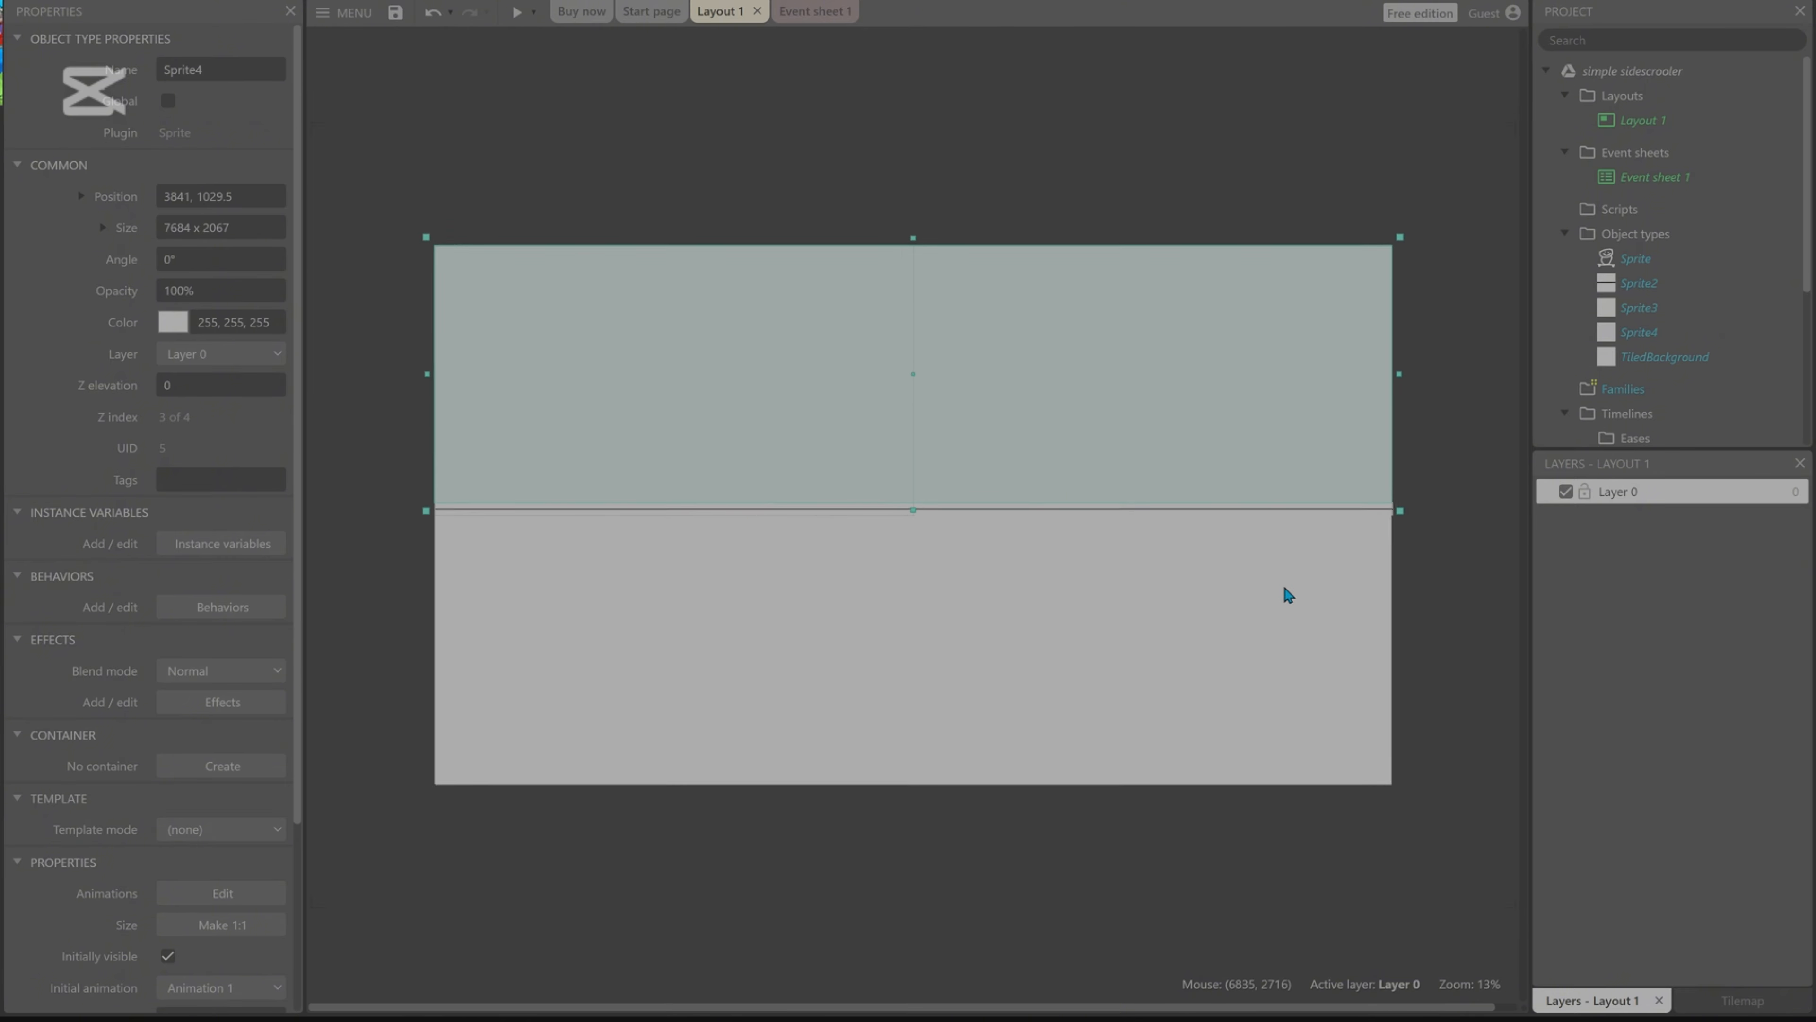
Check the stretched sprite's image in its editor, close it, and delete the sprite from the layout.
double_click(1062, 402)
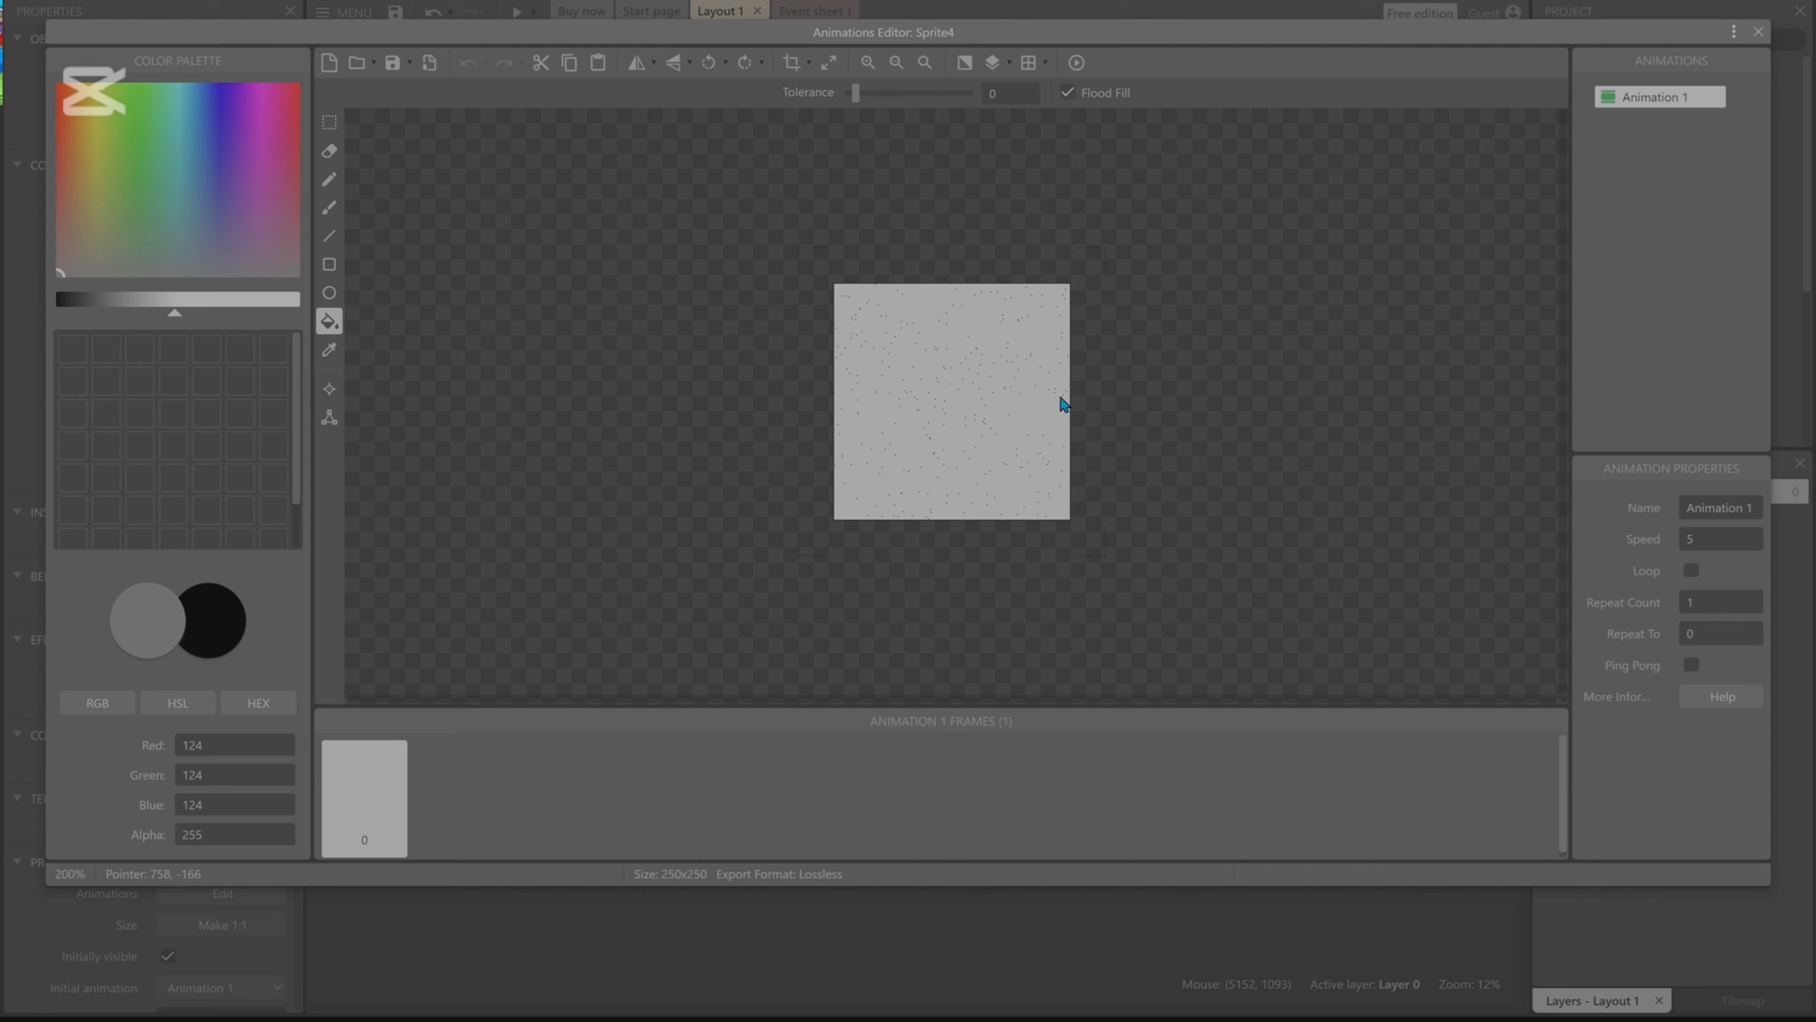
left_click(1759, 32)
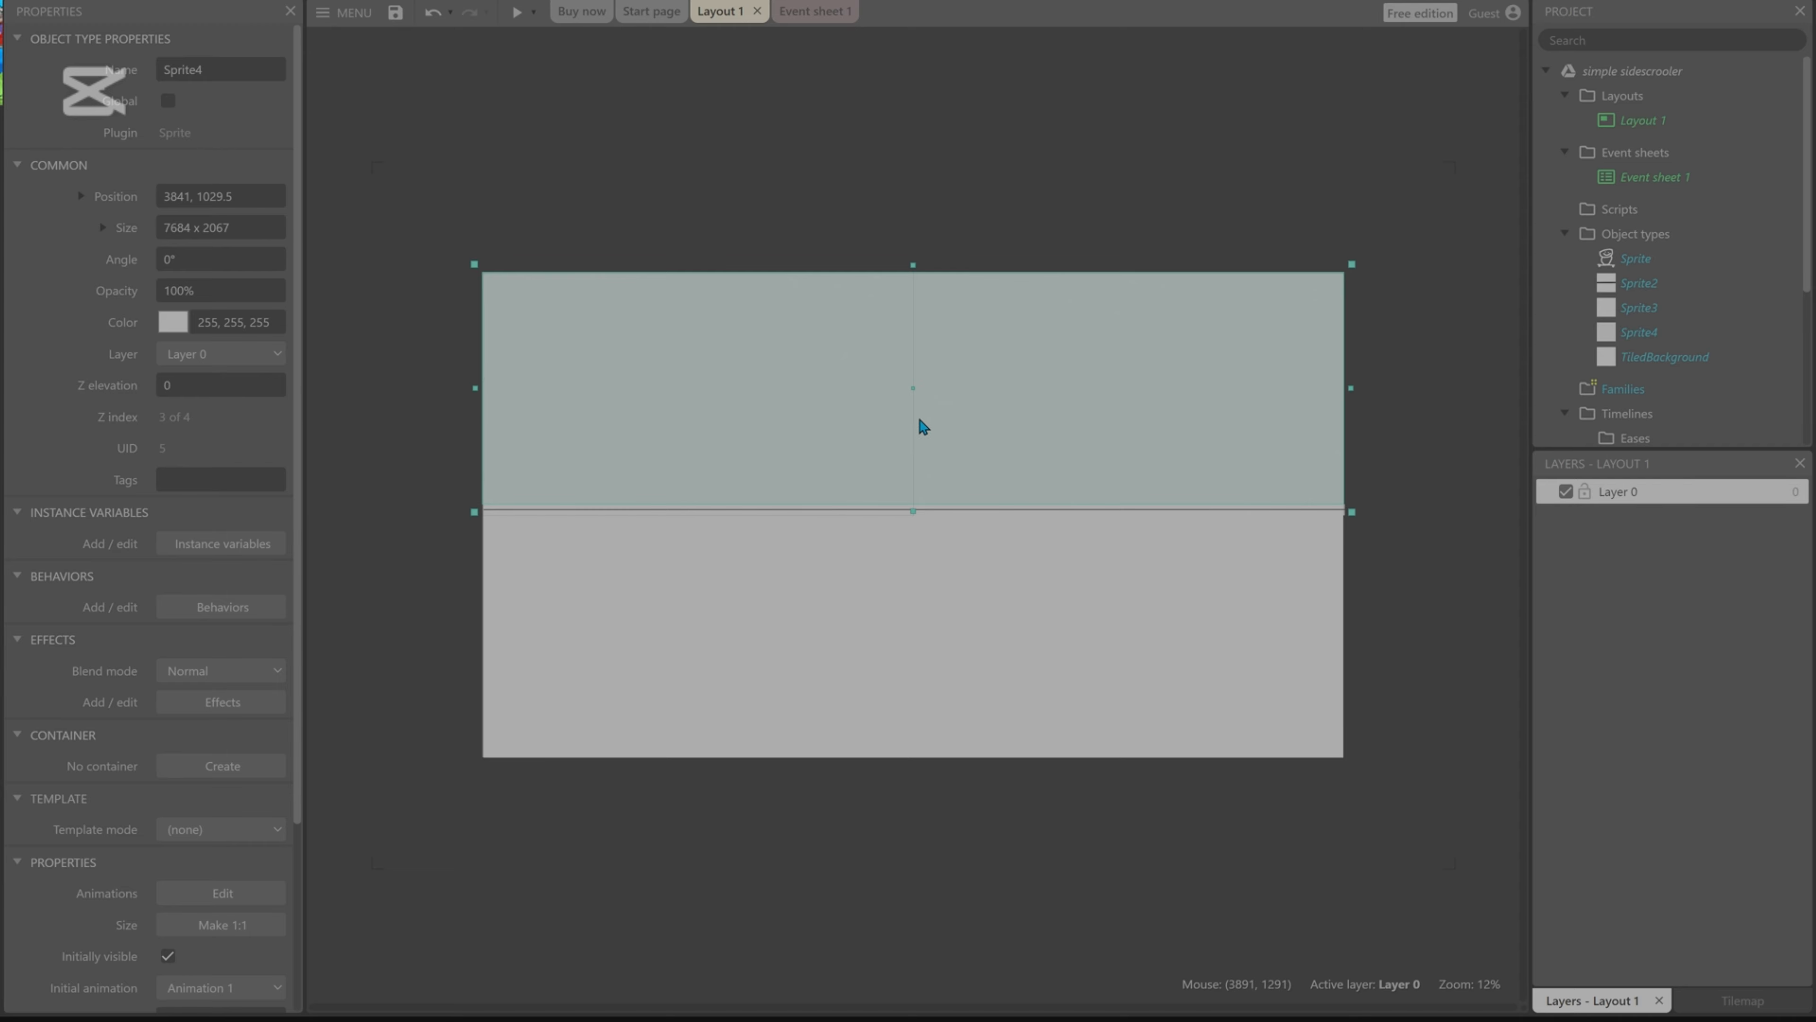
scroll(939, 431, "up", 3, "ctrl")
key("Delete")
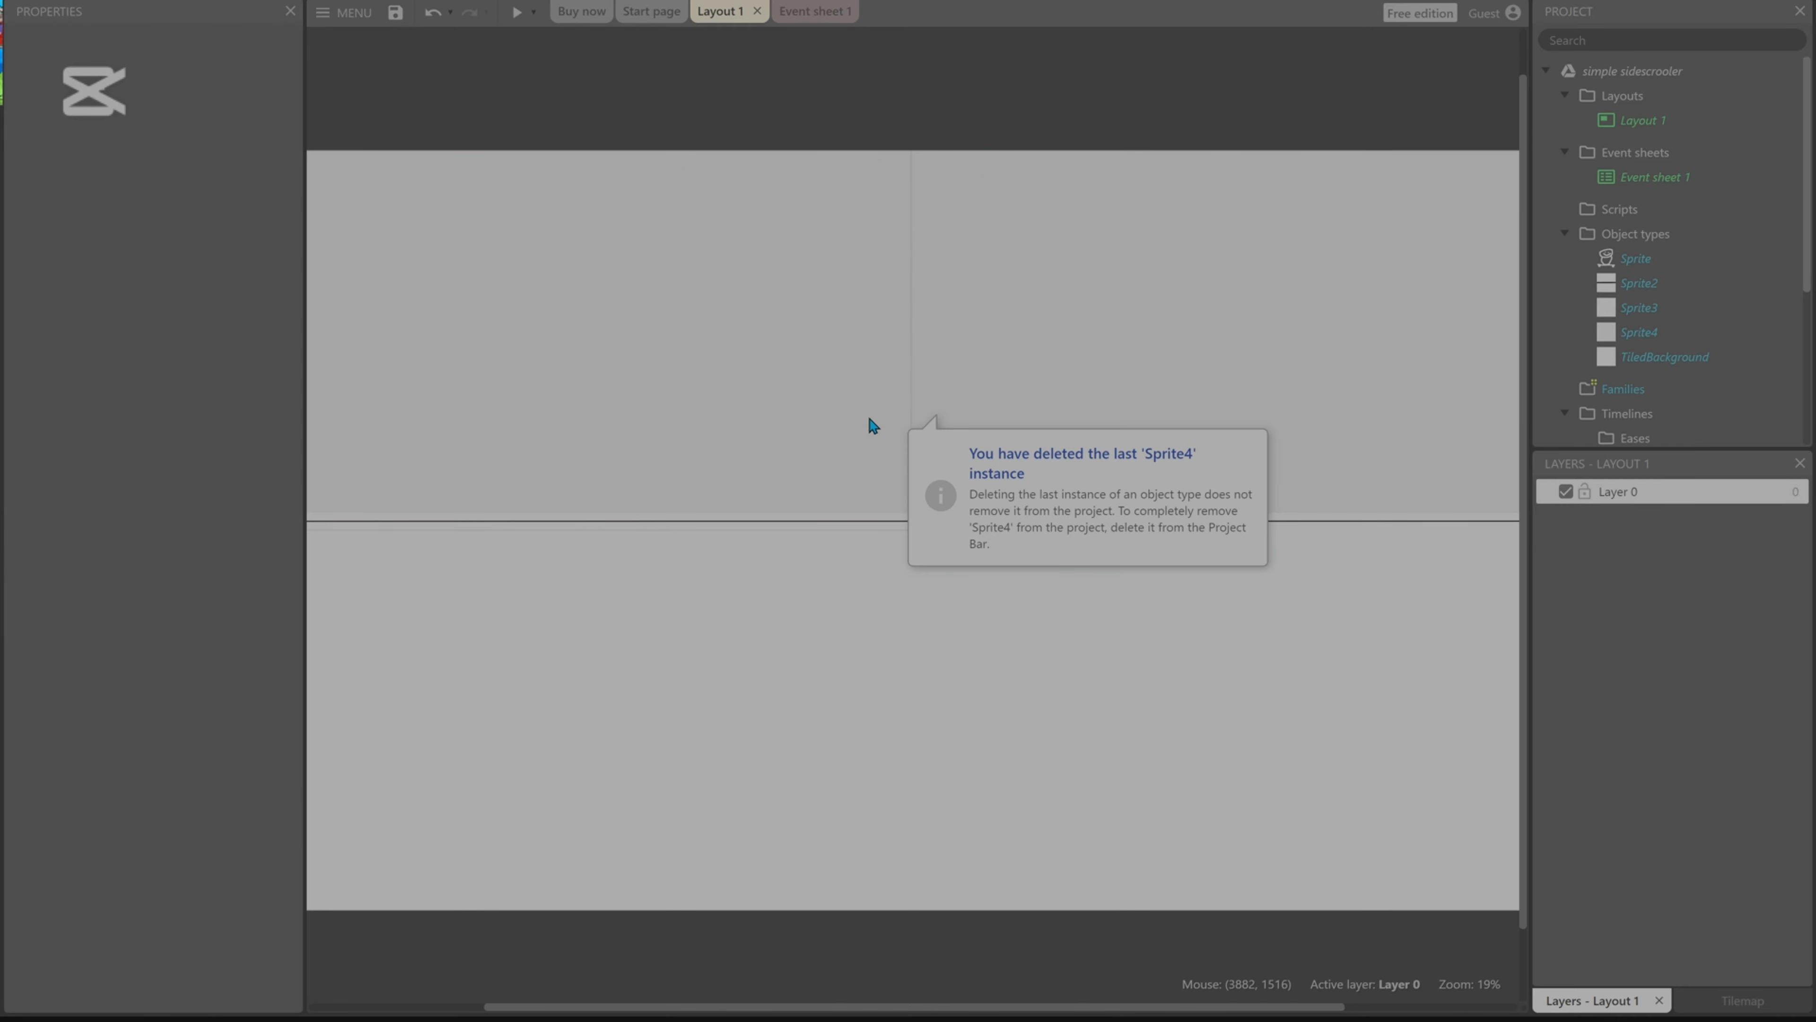
Insert a new Tiled Background object above the ground and flood-fill its image with grey (RGB 124, 124, 124).
double_click(789, 410)
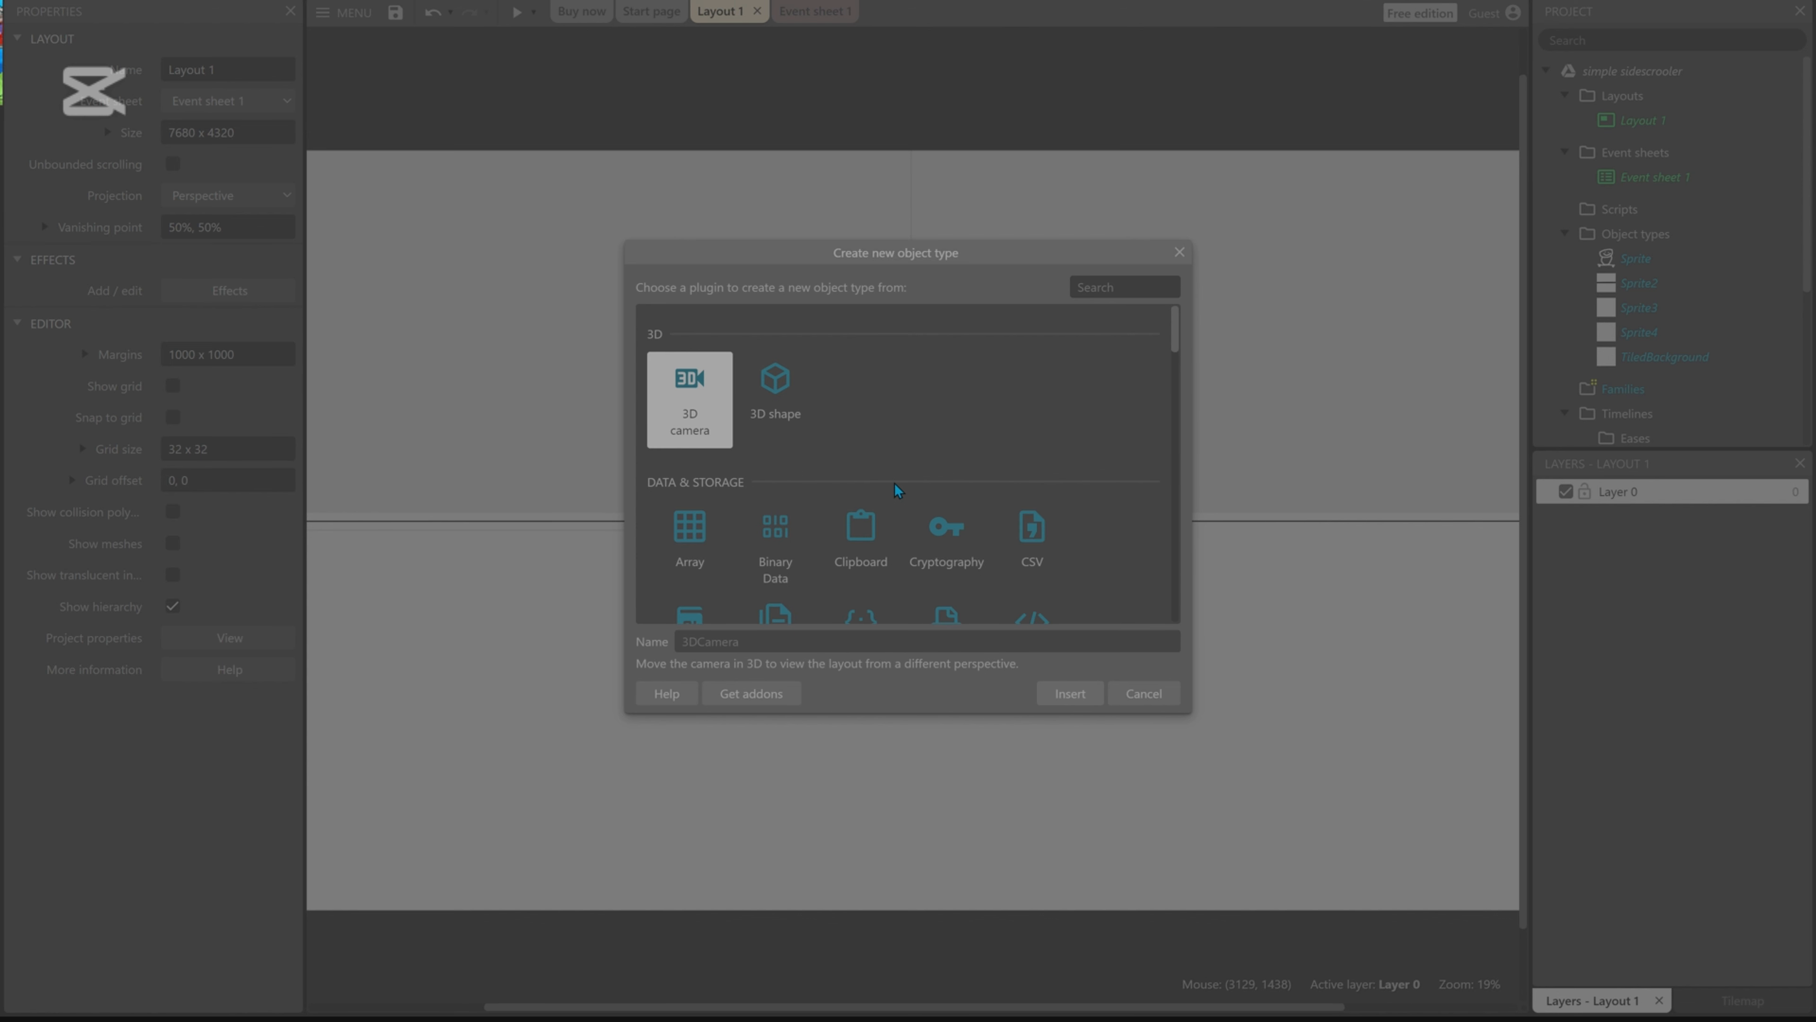
scroll(894, 457, "down", 2)
double_click(946, 561)
left_click(830, 337)
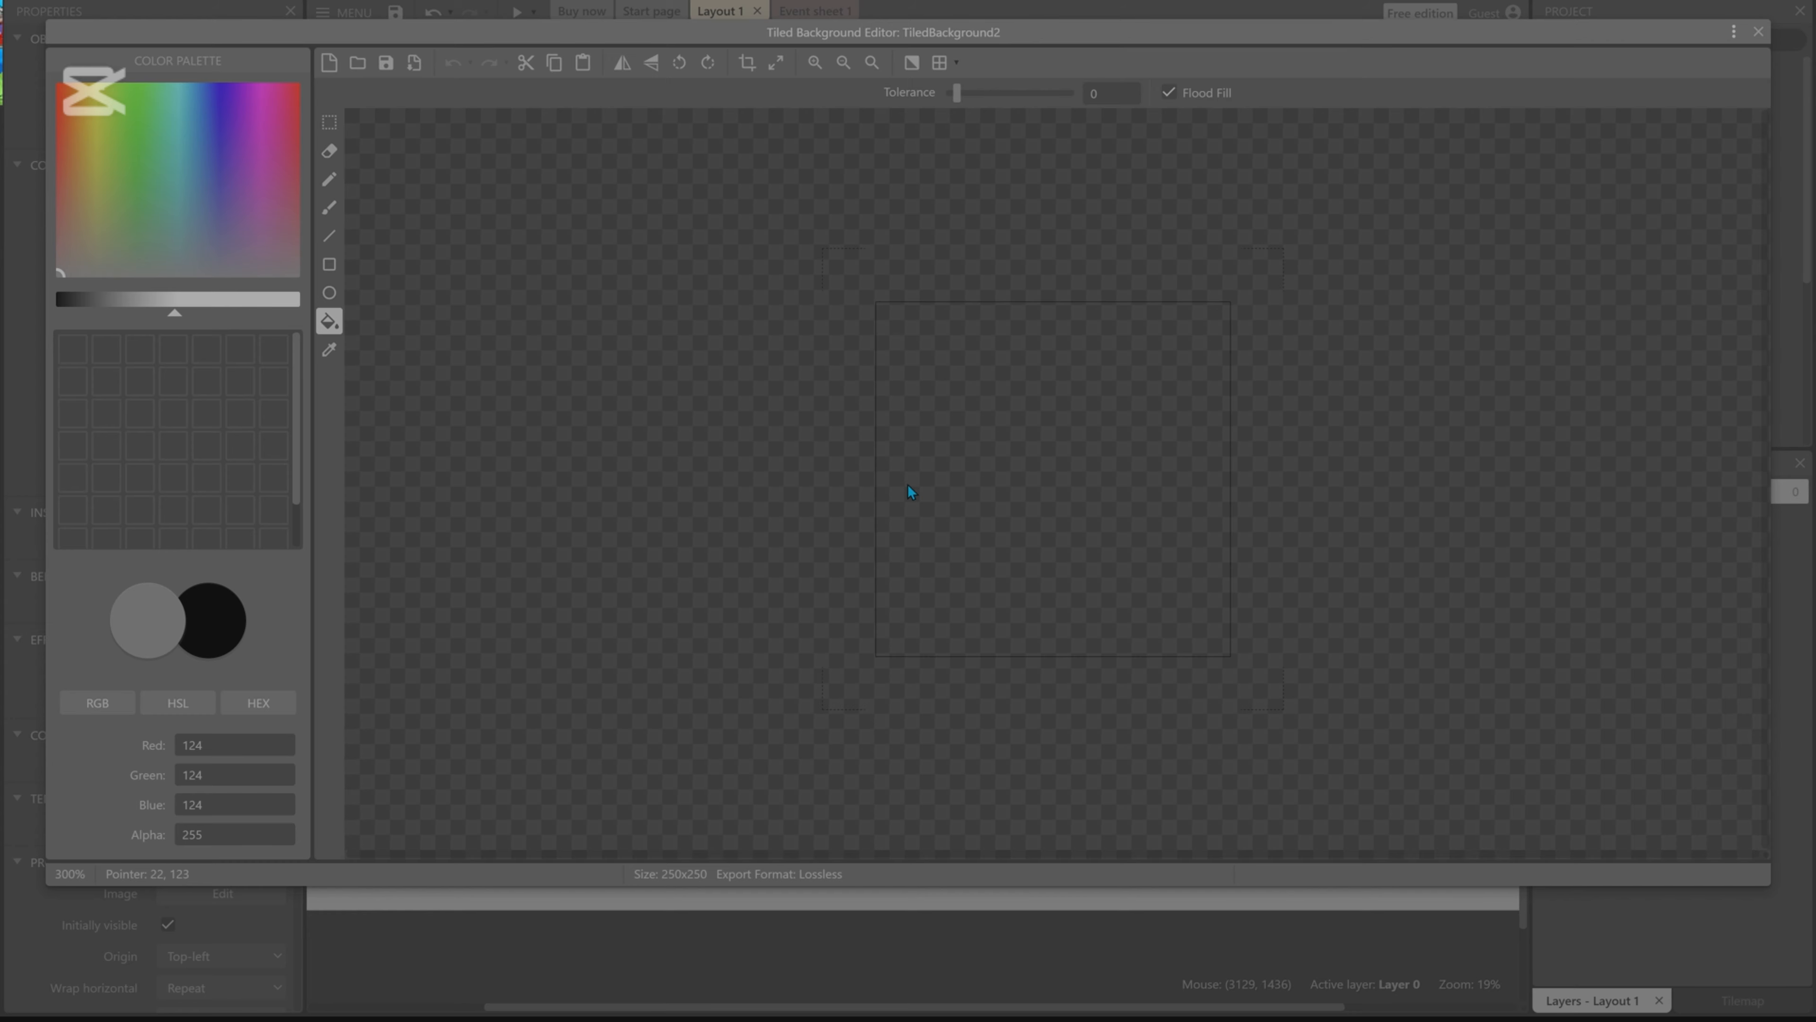
left_click(967, 452)
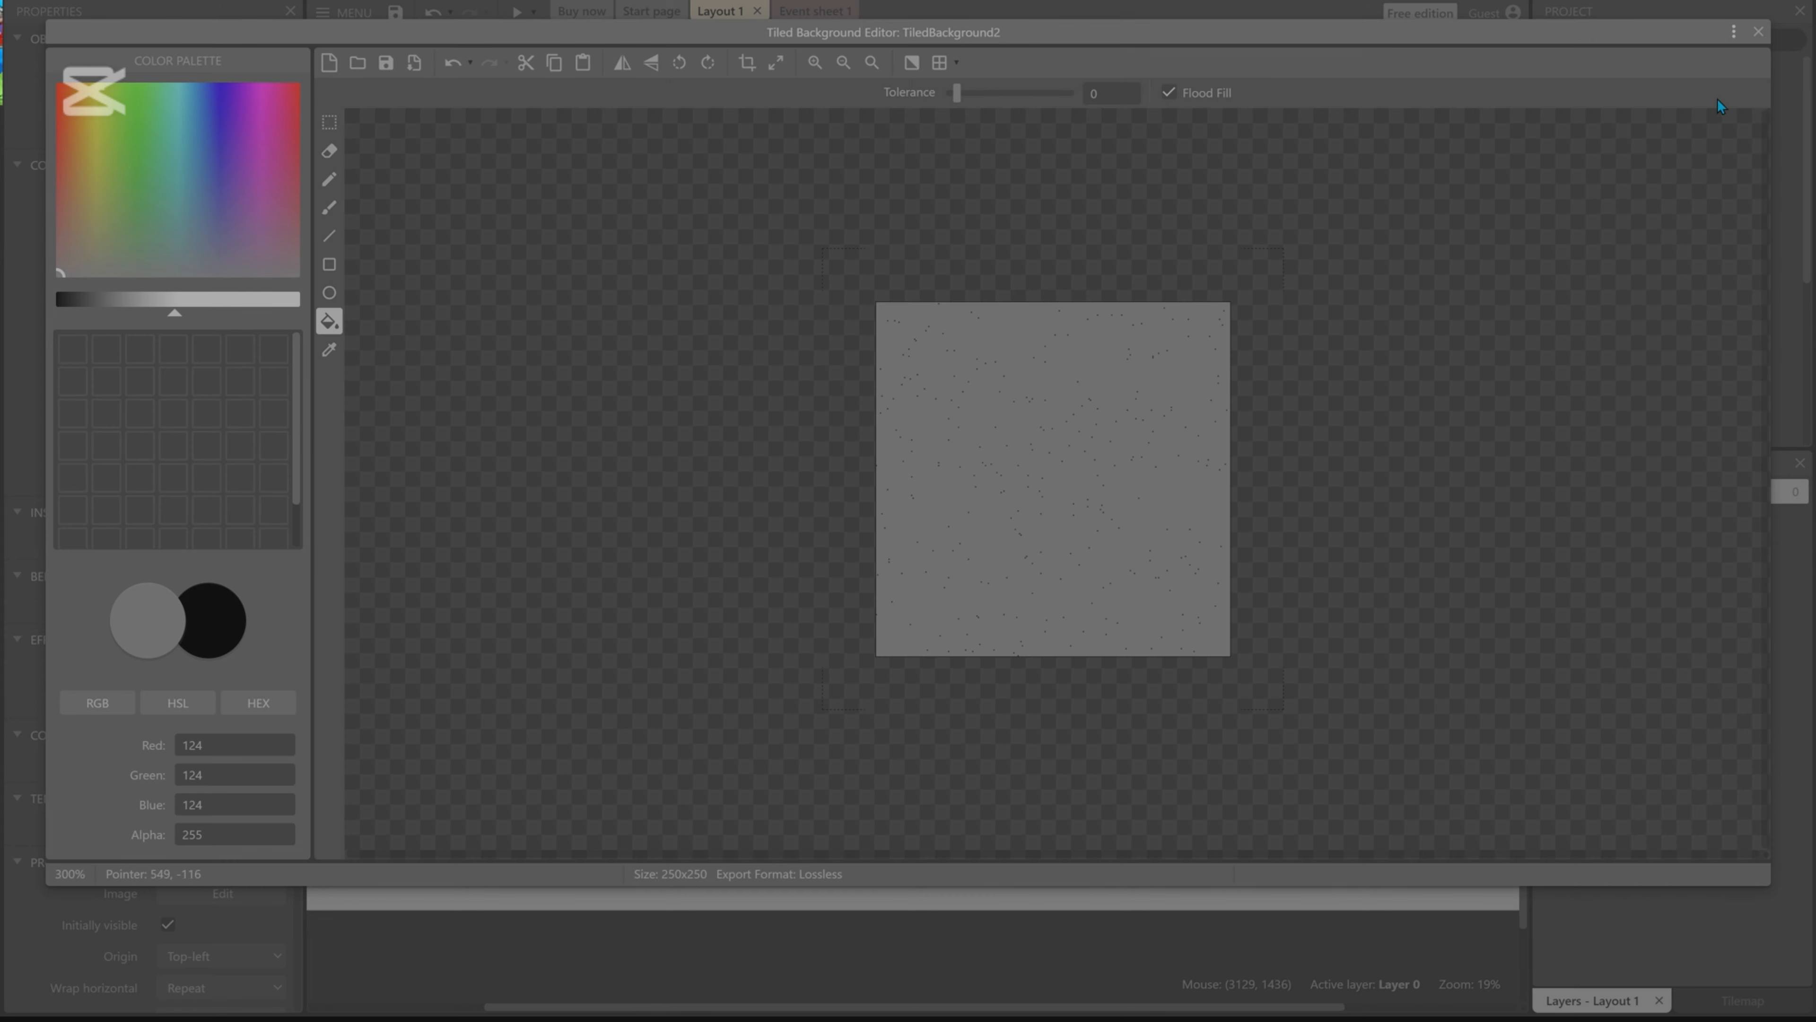
left_click(1759, 32)
Place the new tiled background in the layout's top-left corner at about 741 x 526 and flood-fill its image with black (RGB 0, 0, 0).
scroll(1119, 475, "down", 2, "ctrl")
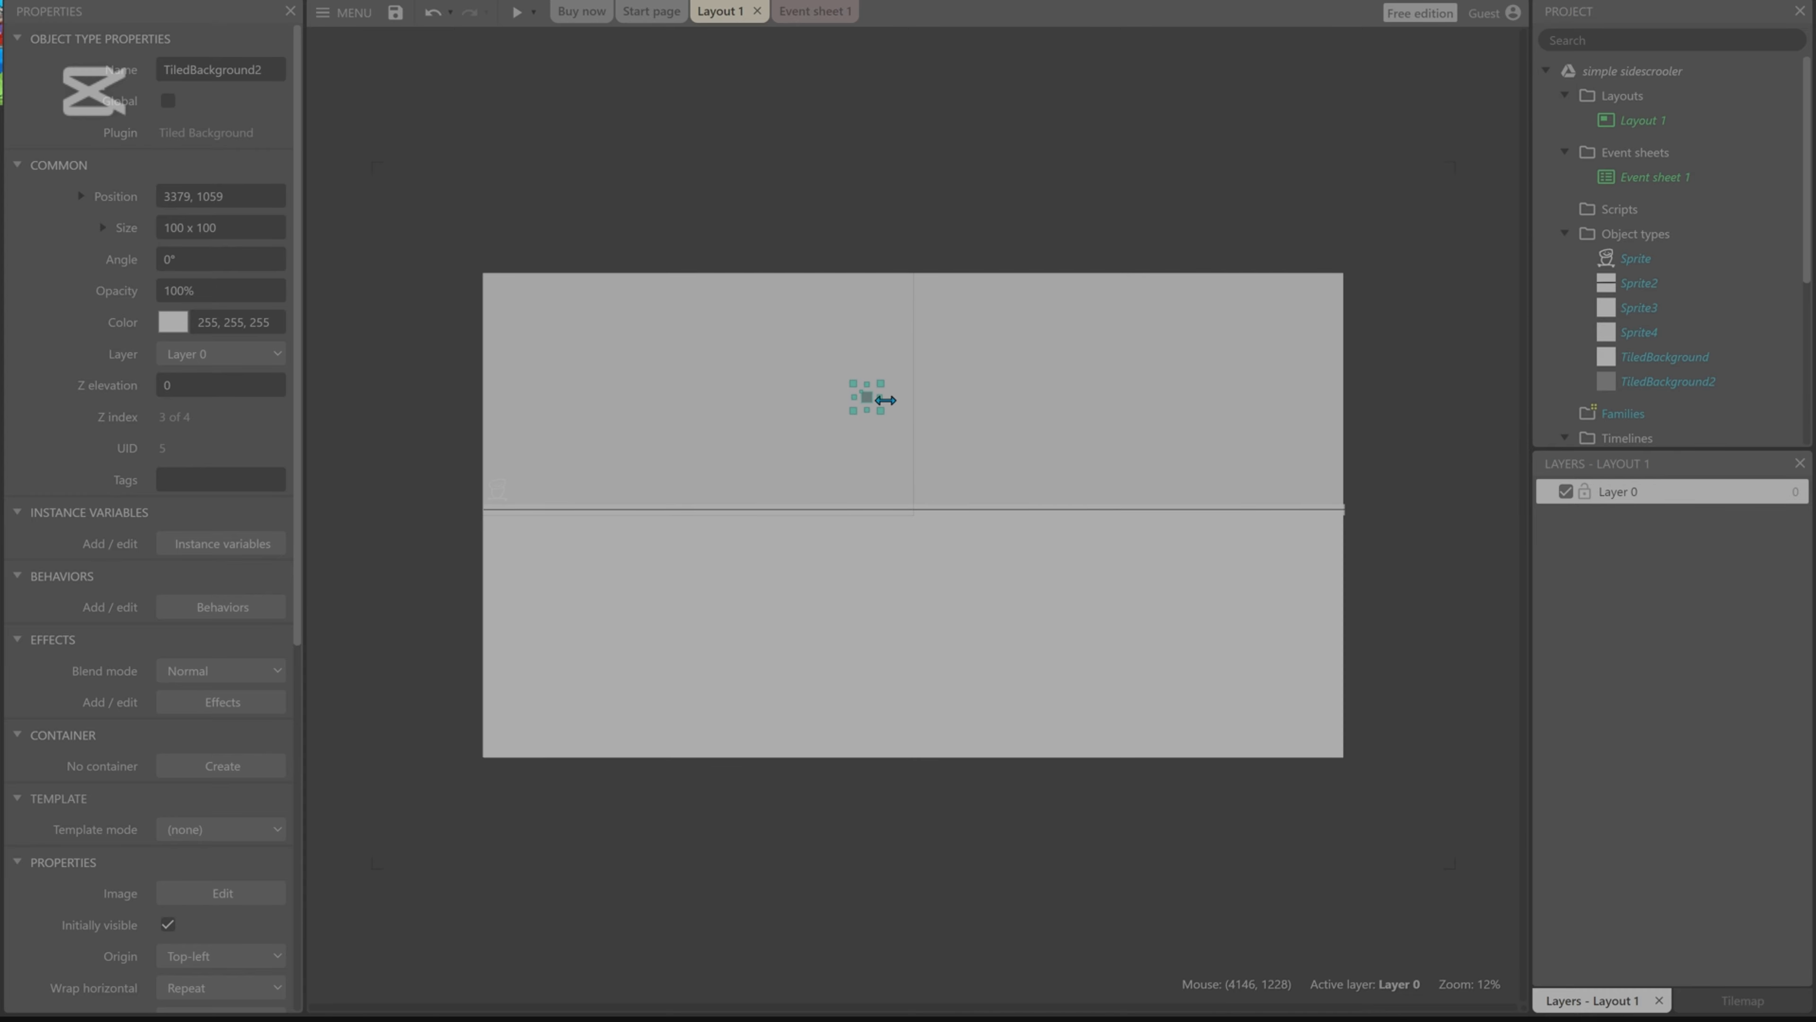
left_click_drag(871, 408, 573, 336)
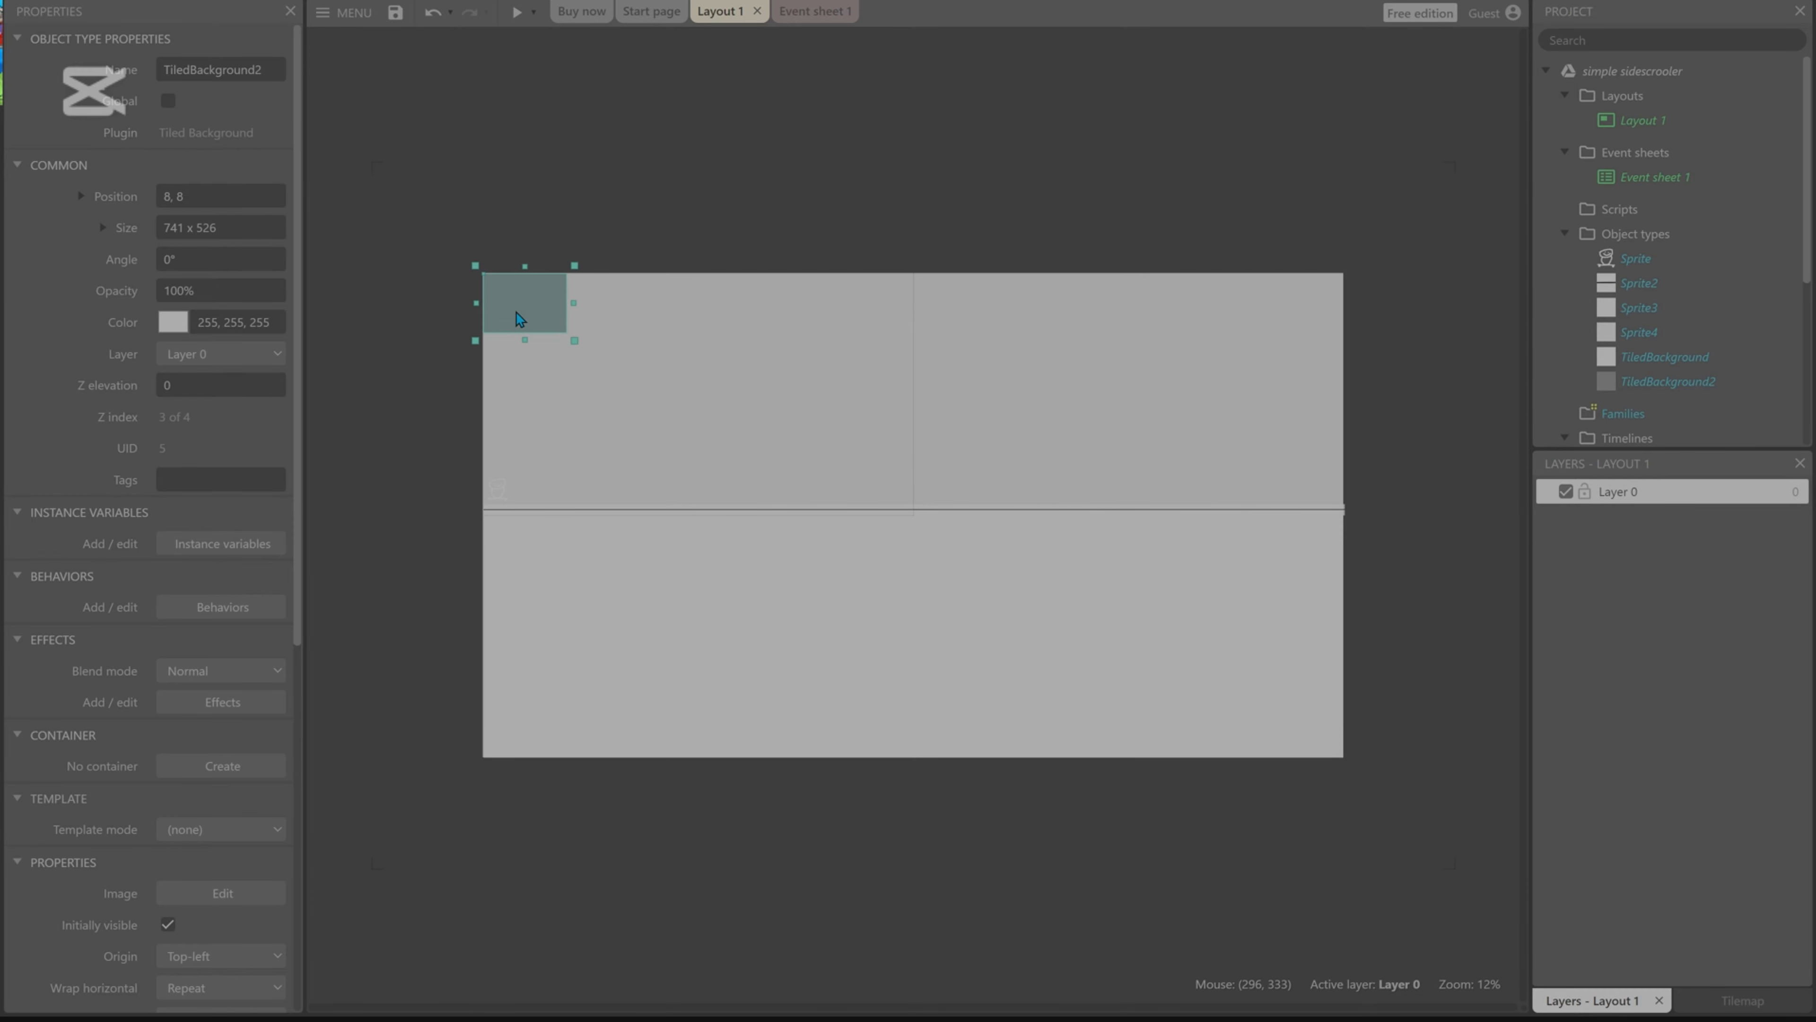
double_click(520, 318)
left_click_drag(202, 316, 57, 315)
left_click(1016, 411)
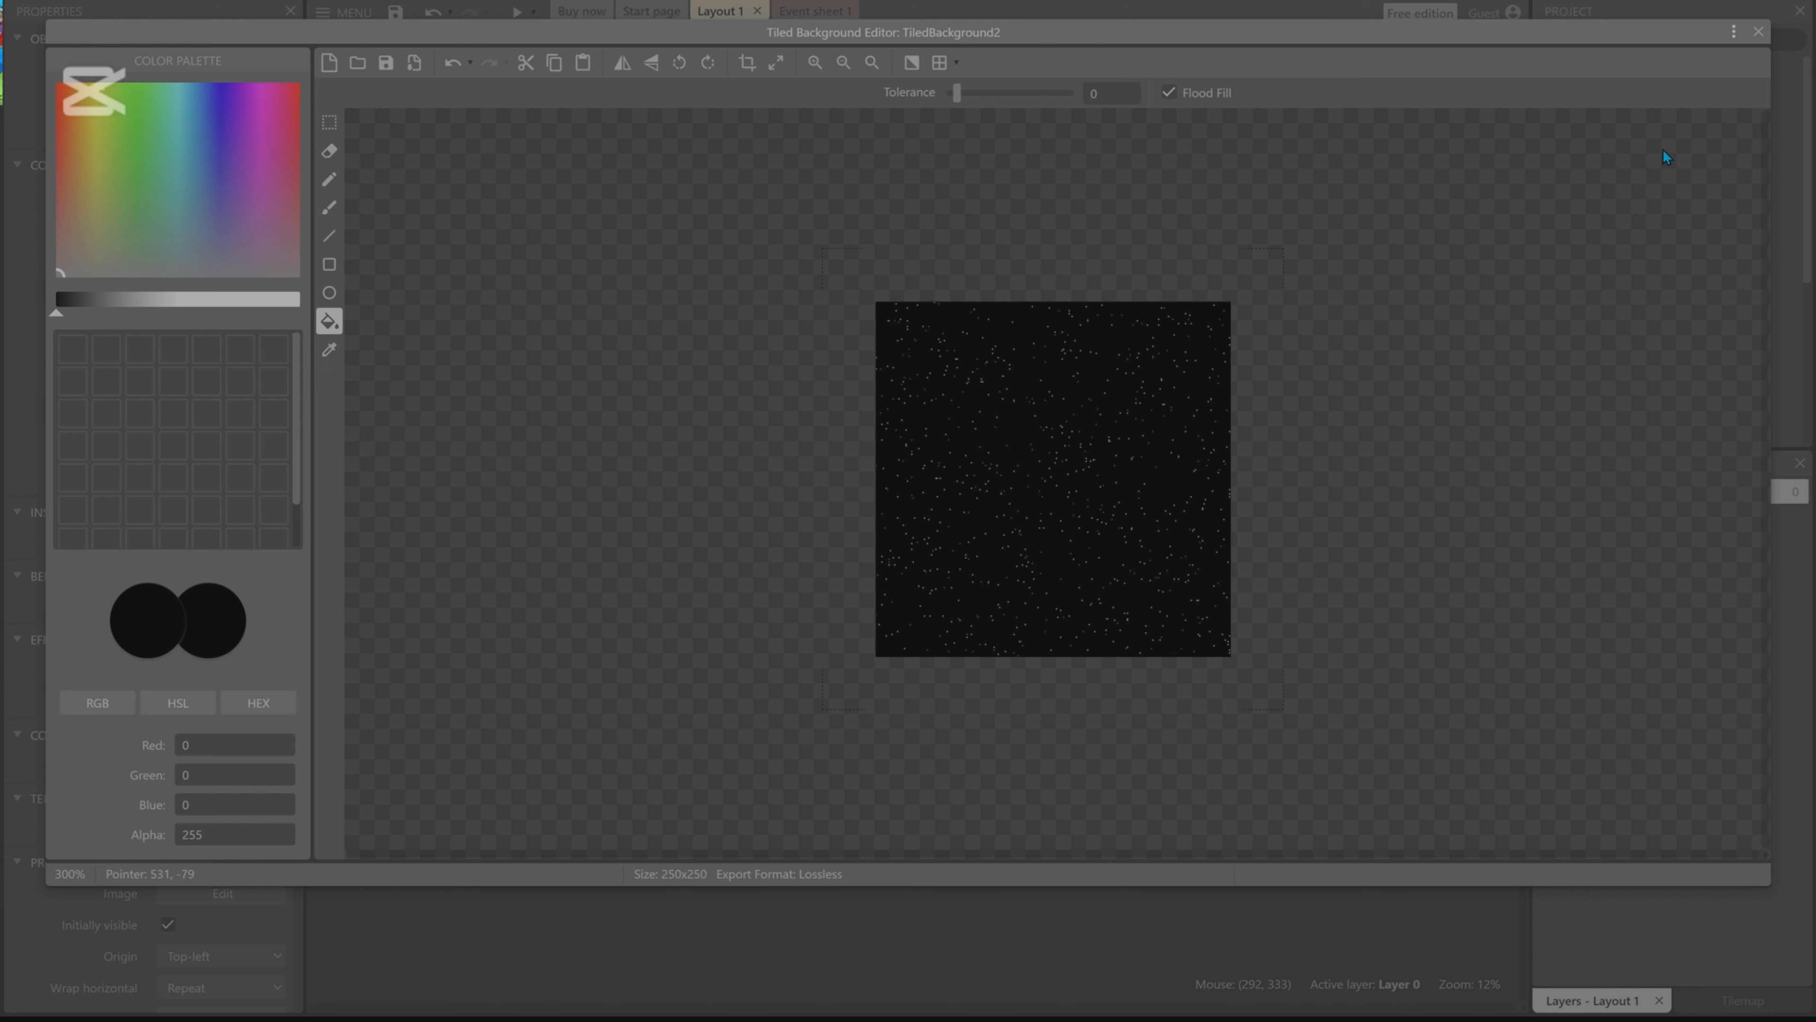
left_click(1758, 33)
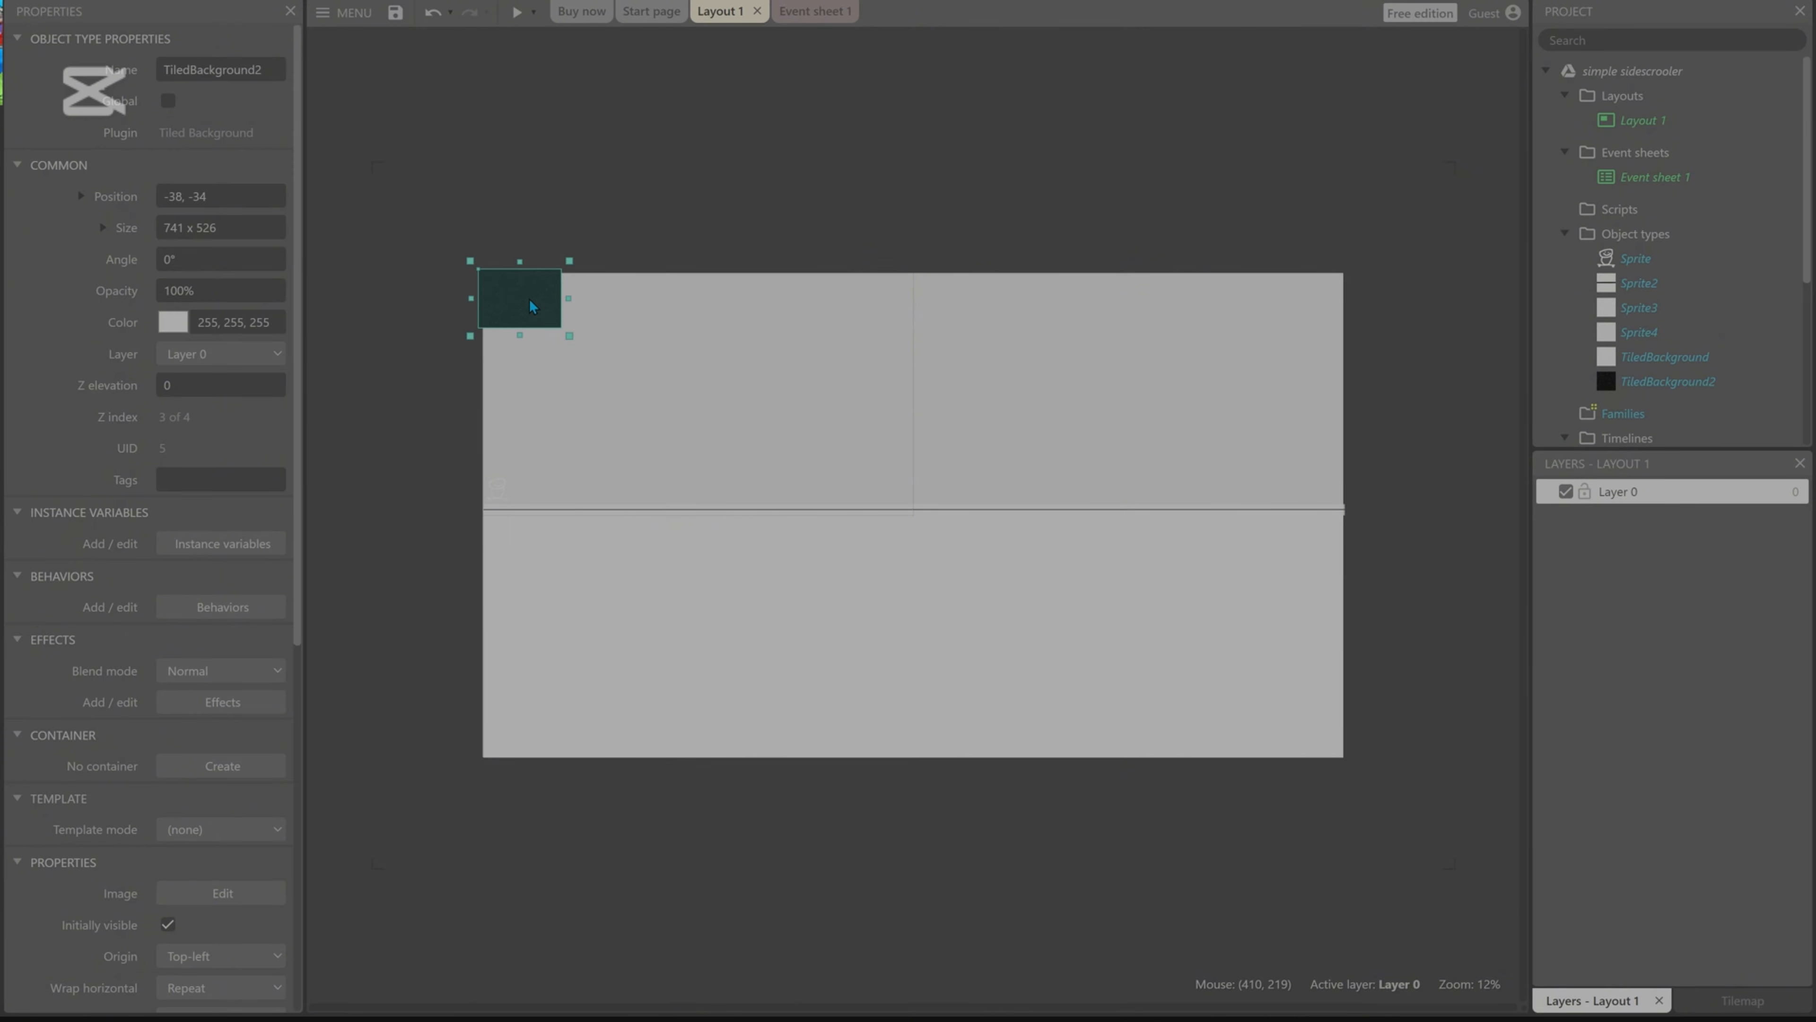
Stretch the black tiled background over the whole area above the ground, about 7723 x 2078 at position -16, -25.
left_click_drag(533, 300, 652, 377)
left_click_drag(476, 318, 471, 318)
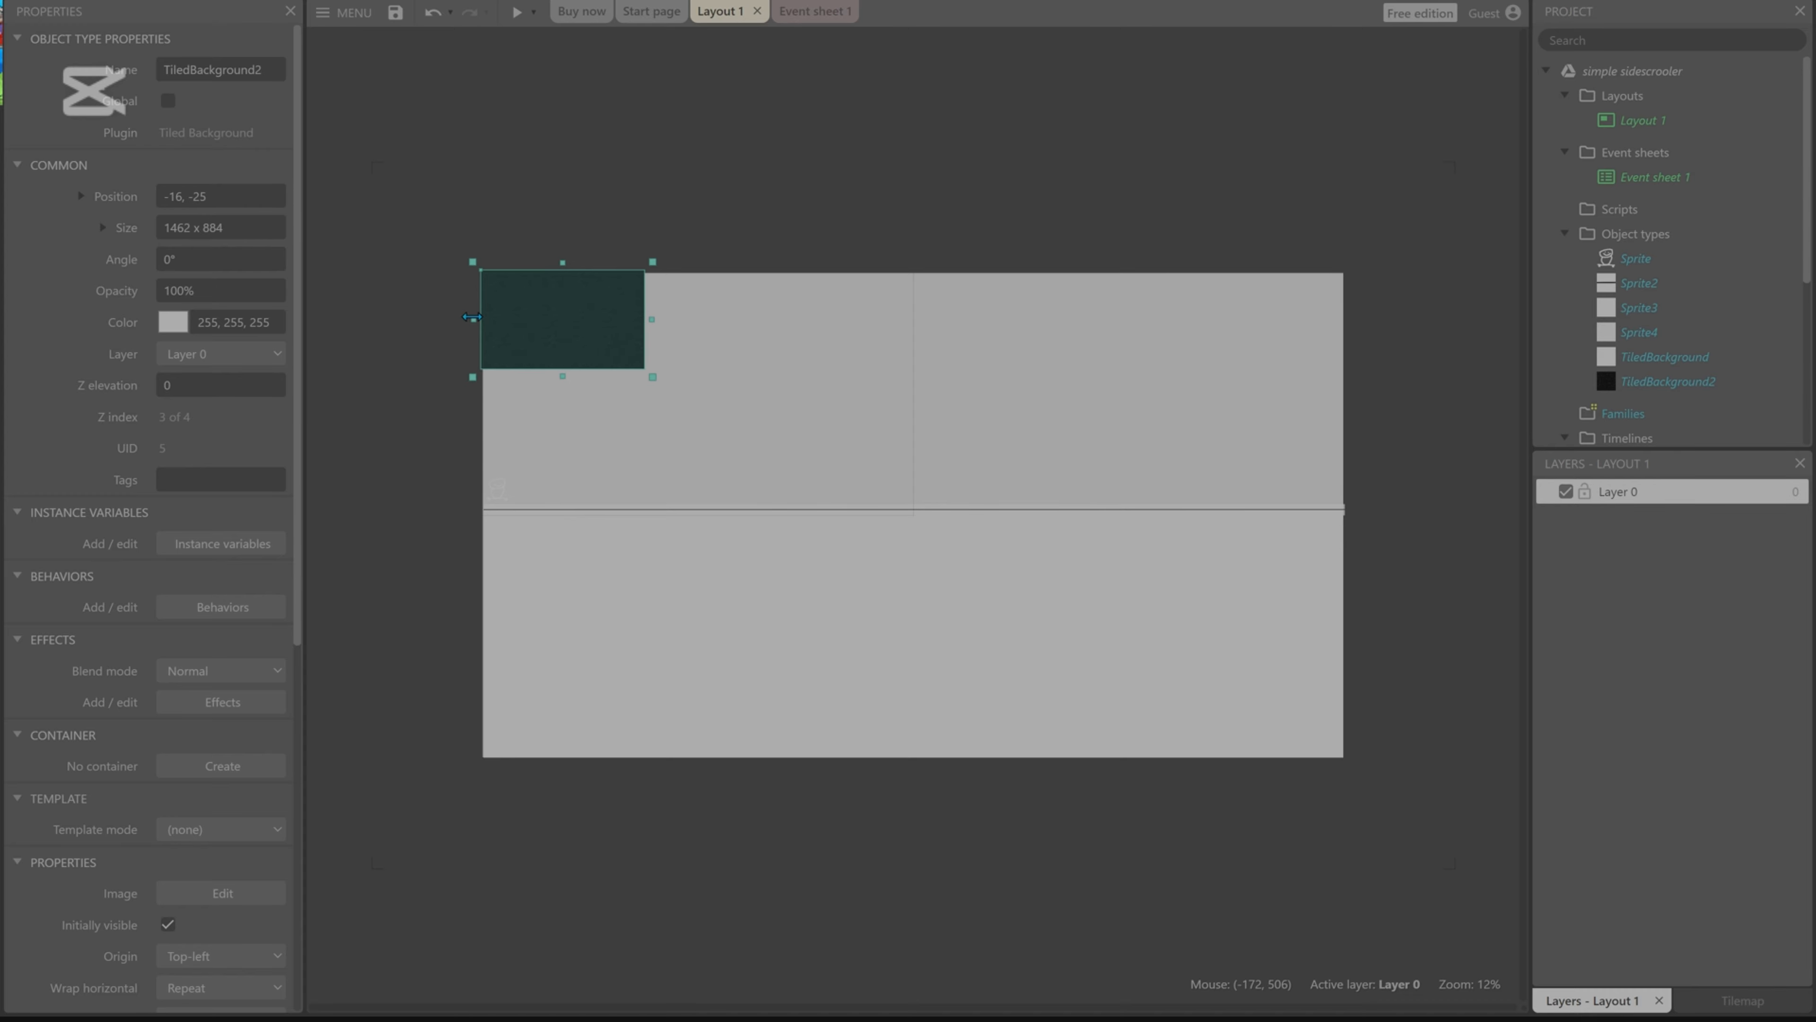
left_click_drag(655, 374, 1357, 507)
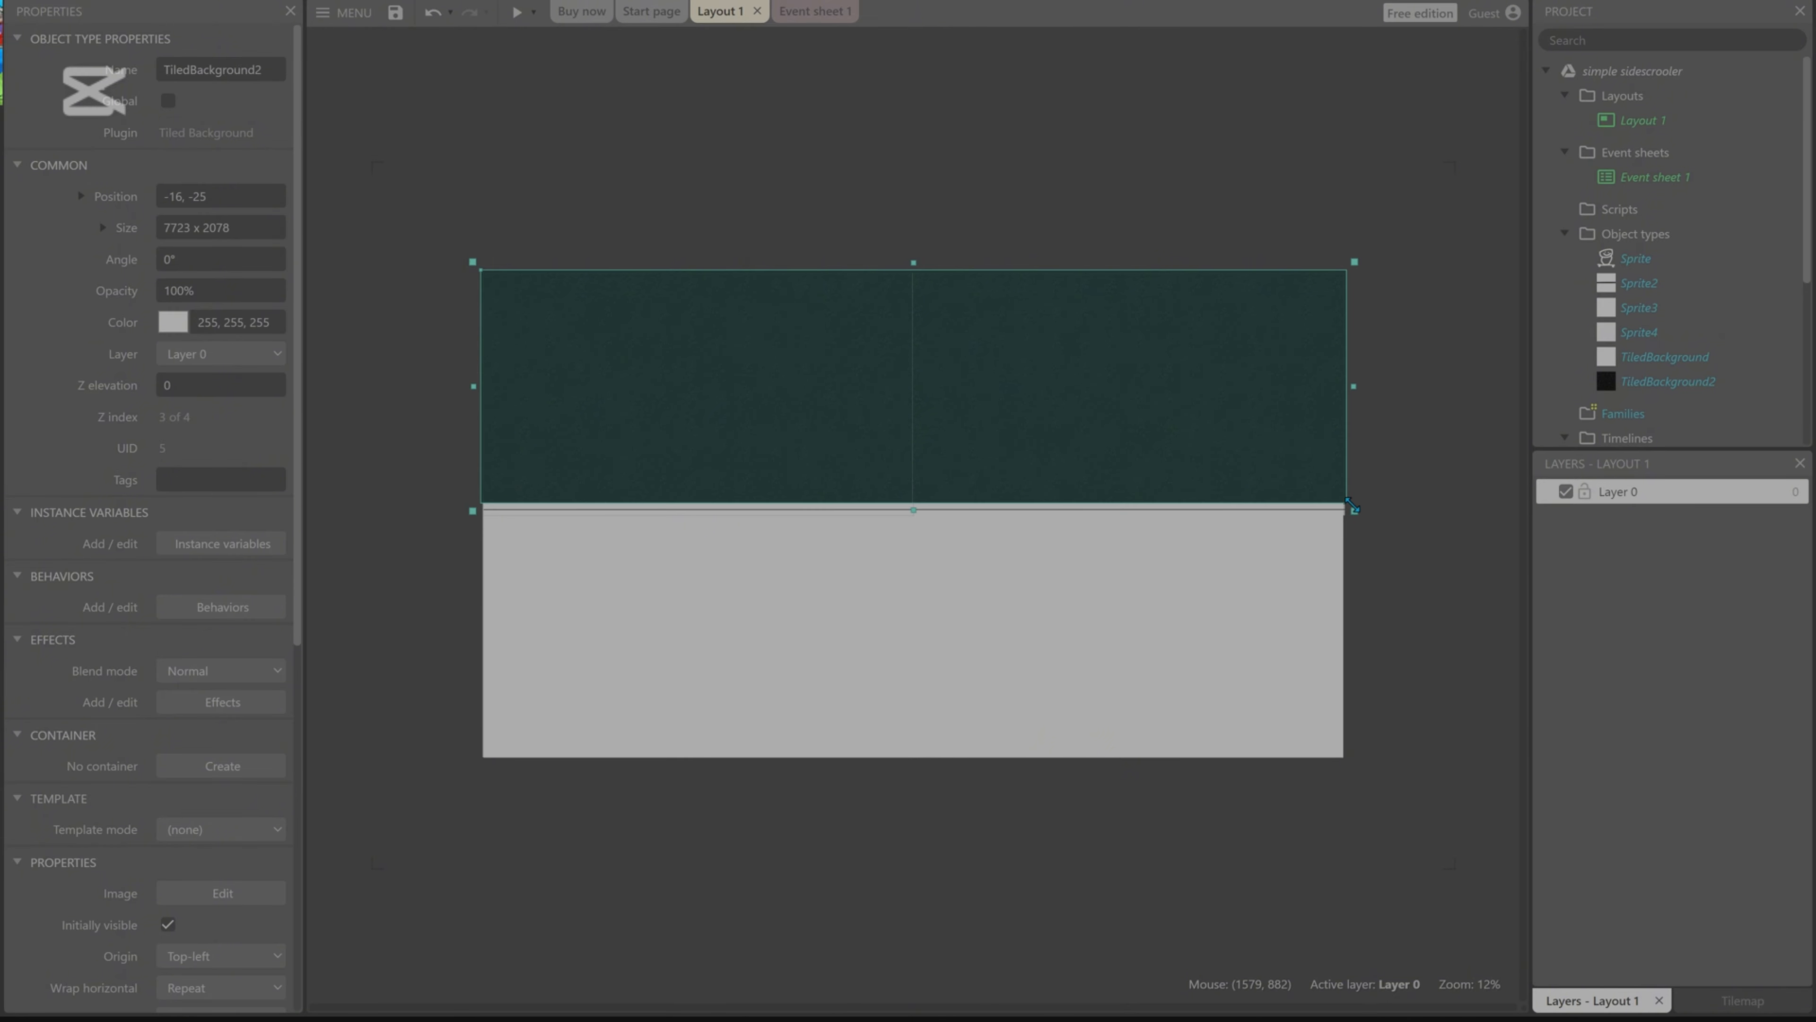
Send the black tiled background to the bottom of the layer, behind the character, and deselect it.
right_click(1036, 342)
mouse_move(1244, 466)
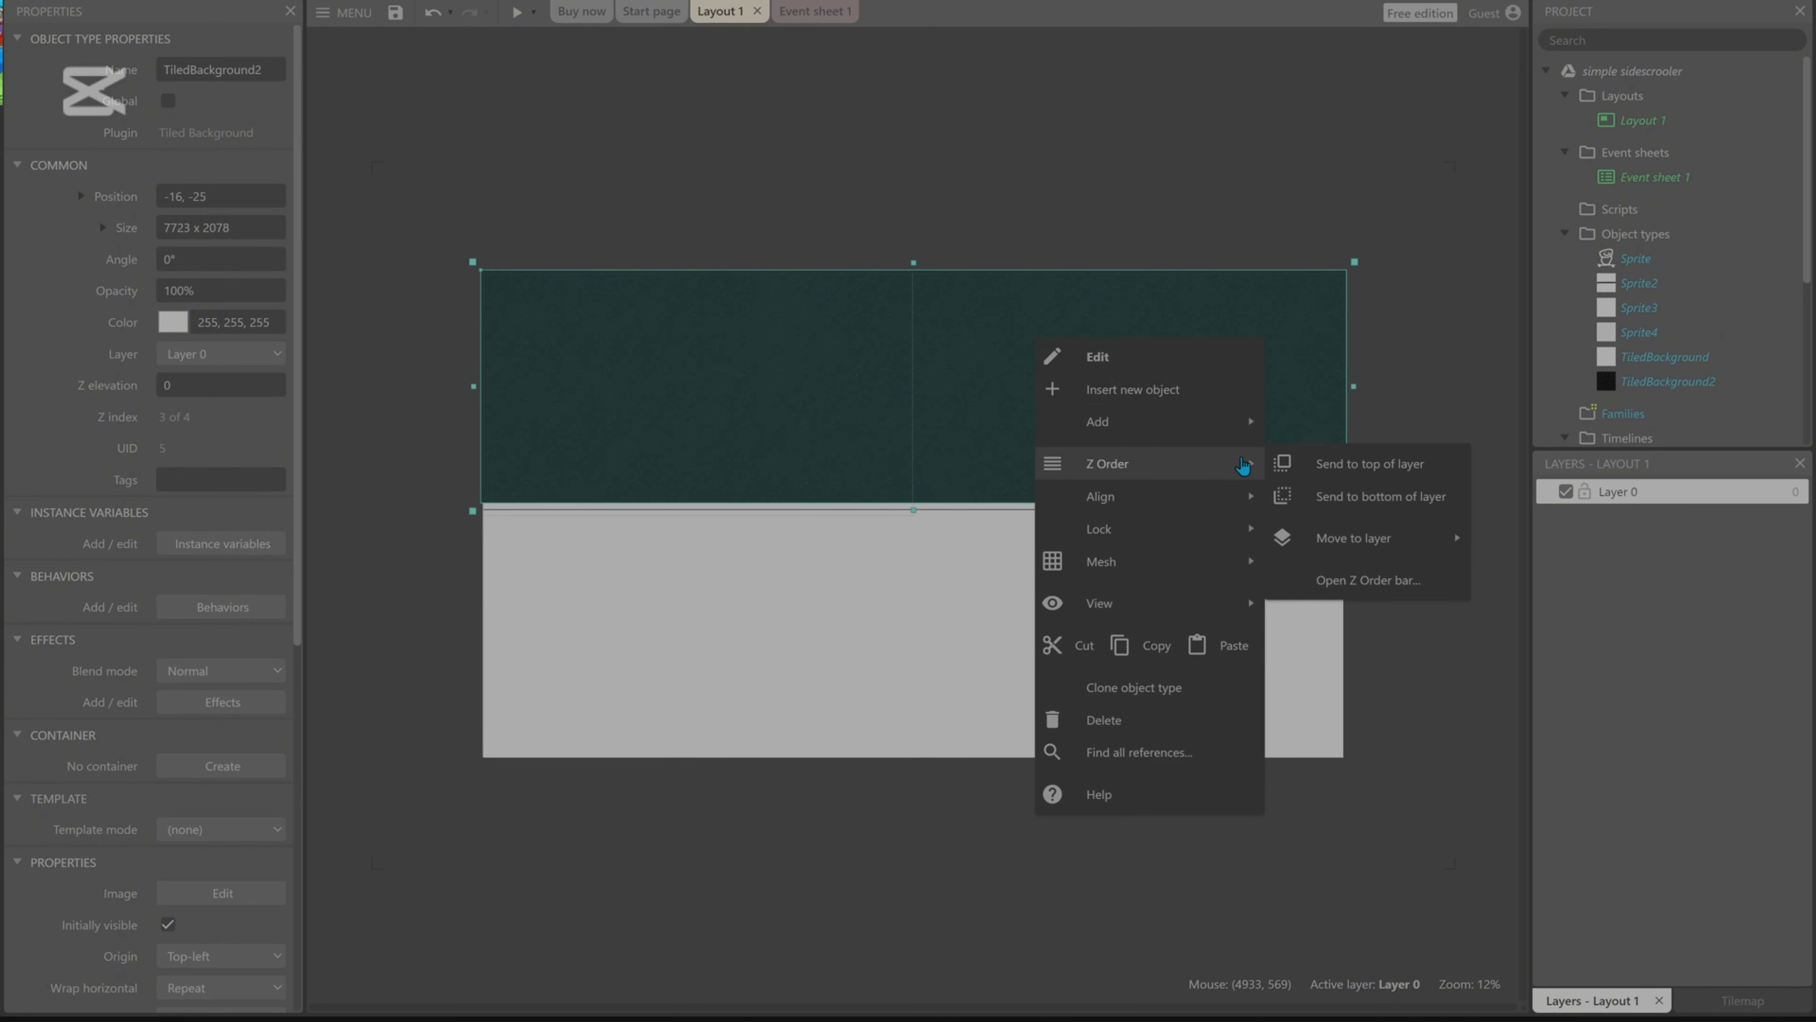
left_click(1372, 495)
left_click(446, 334)
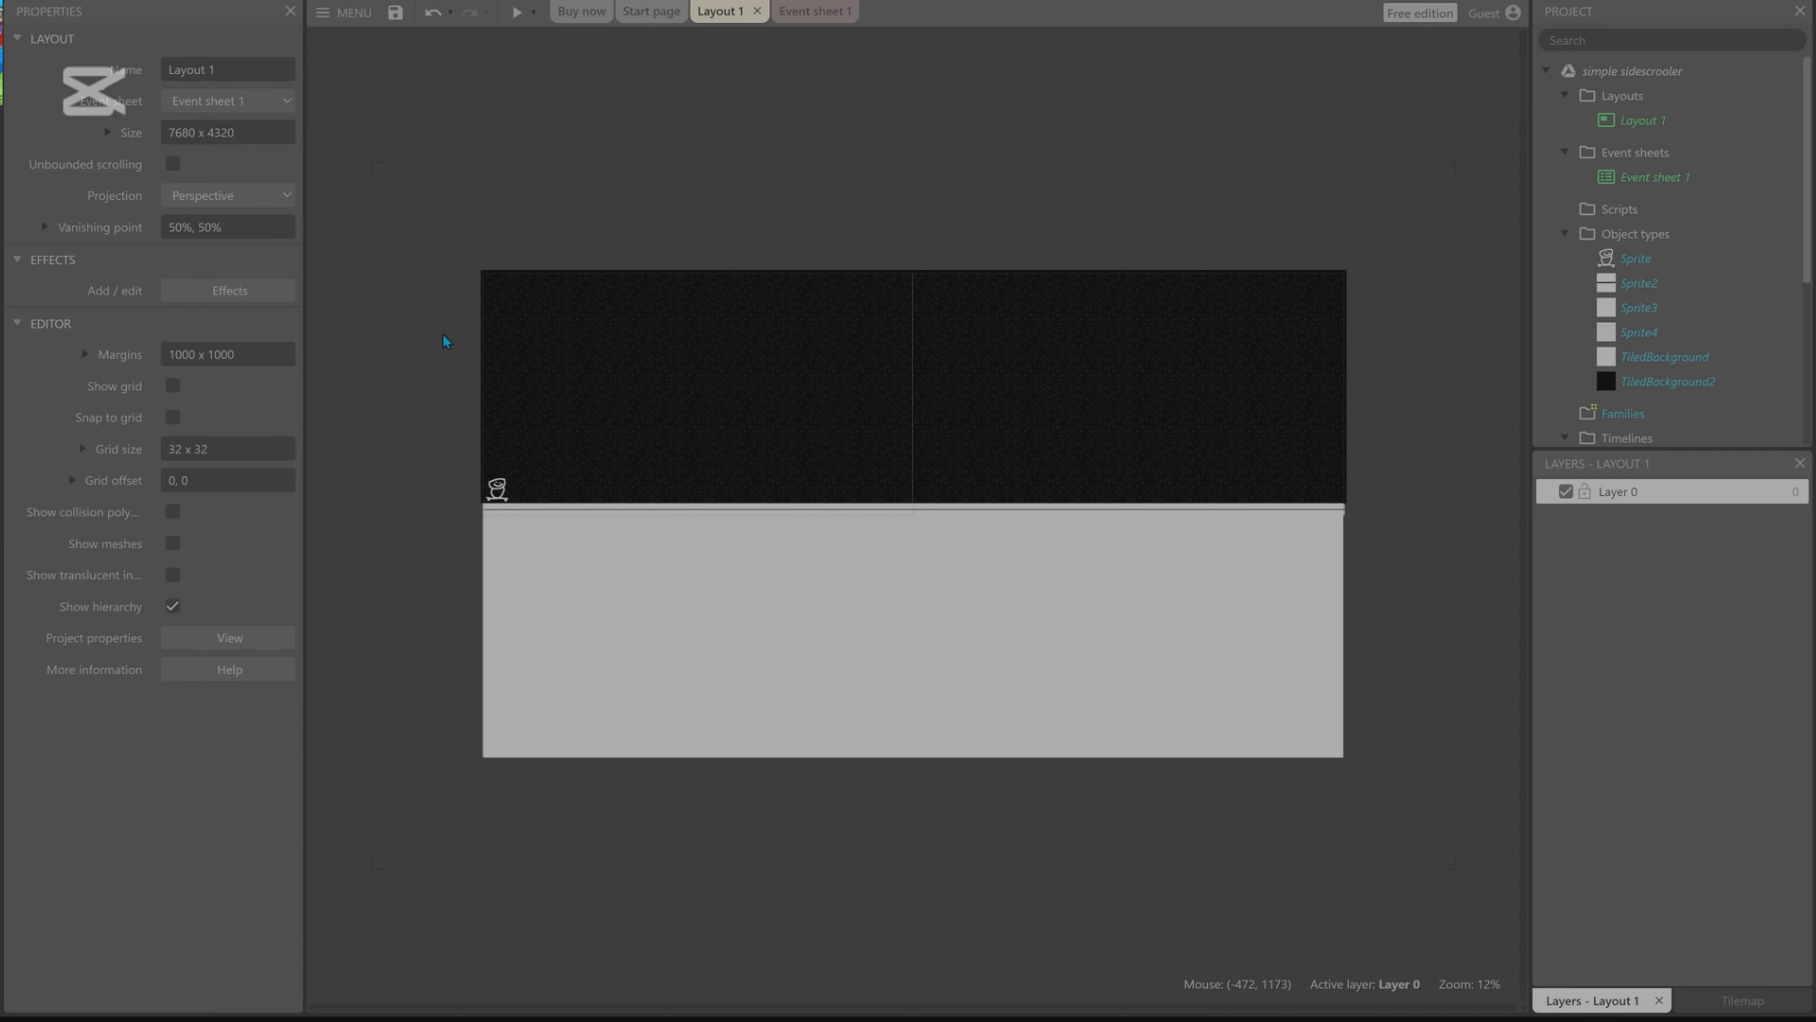
Save the project and preview the character moving right in front of the black background.
left_click(396, 12)
left_click(521, 13)
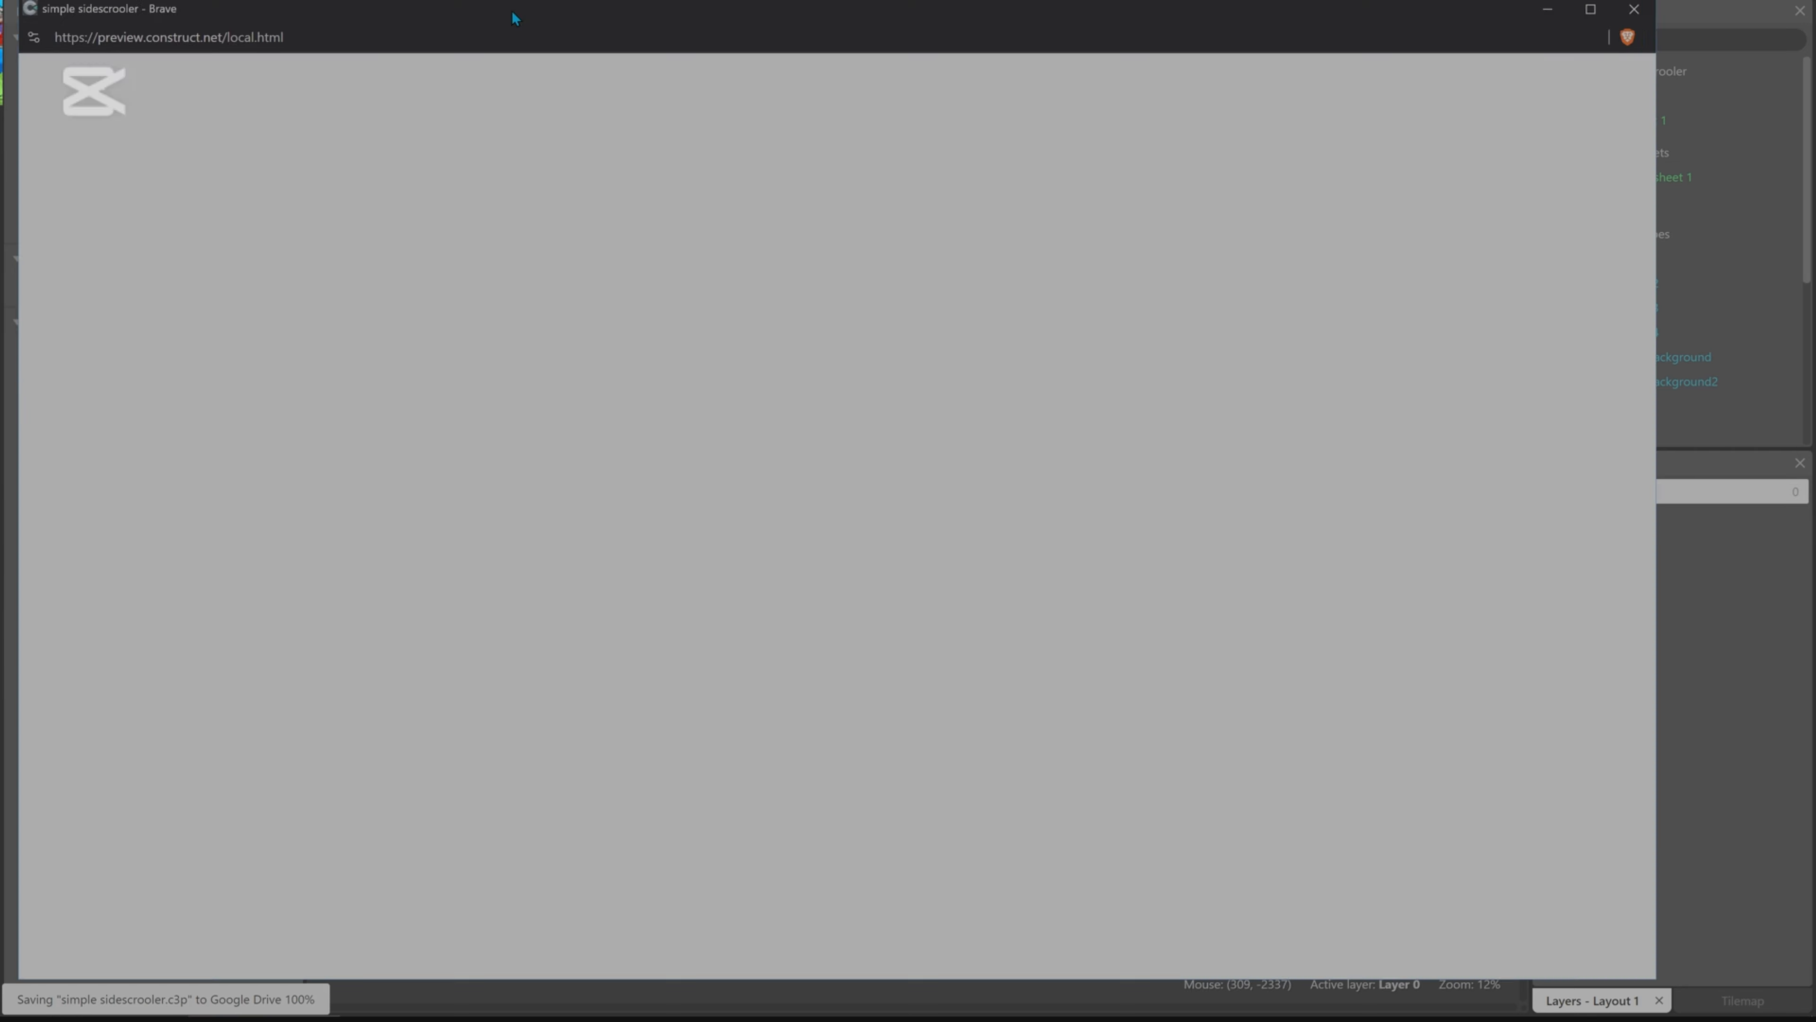
key("Right")
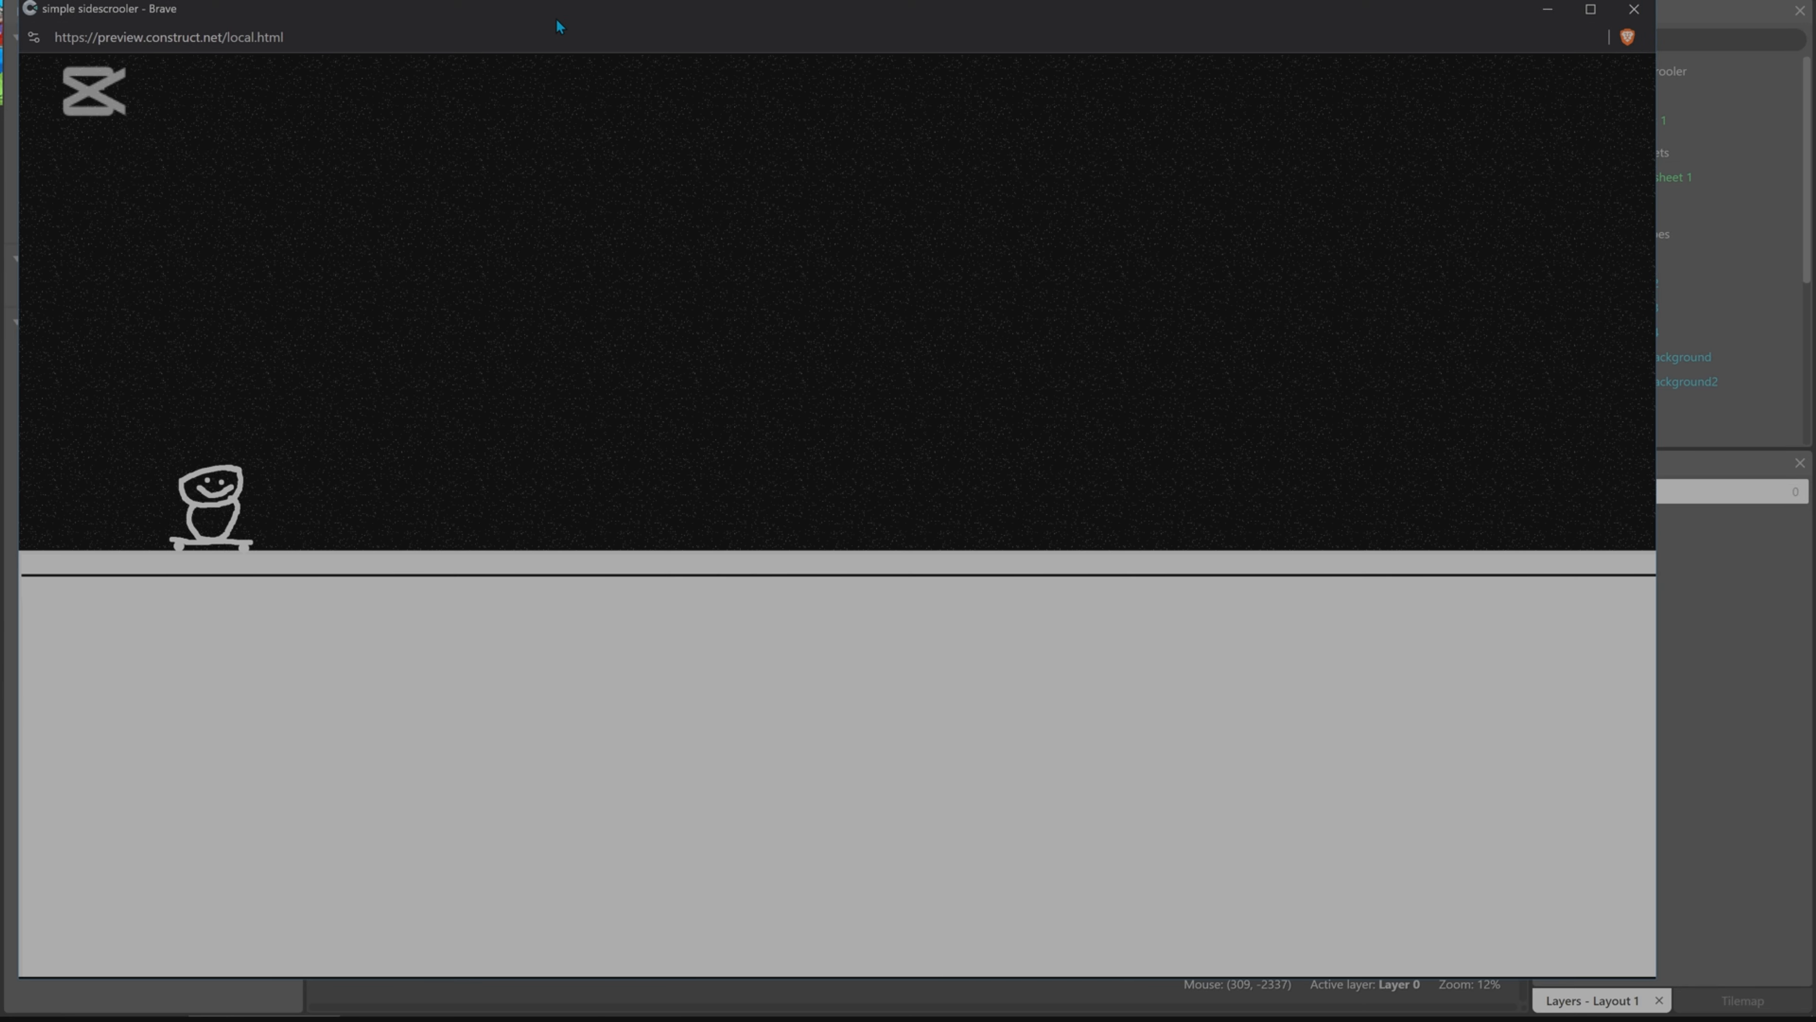
key("Right")
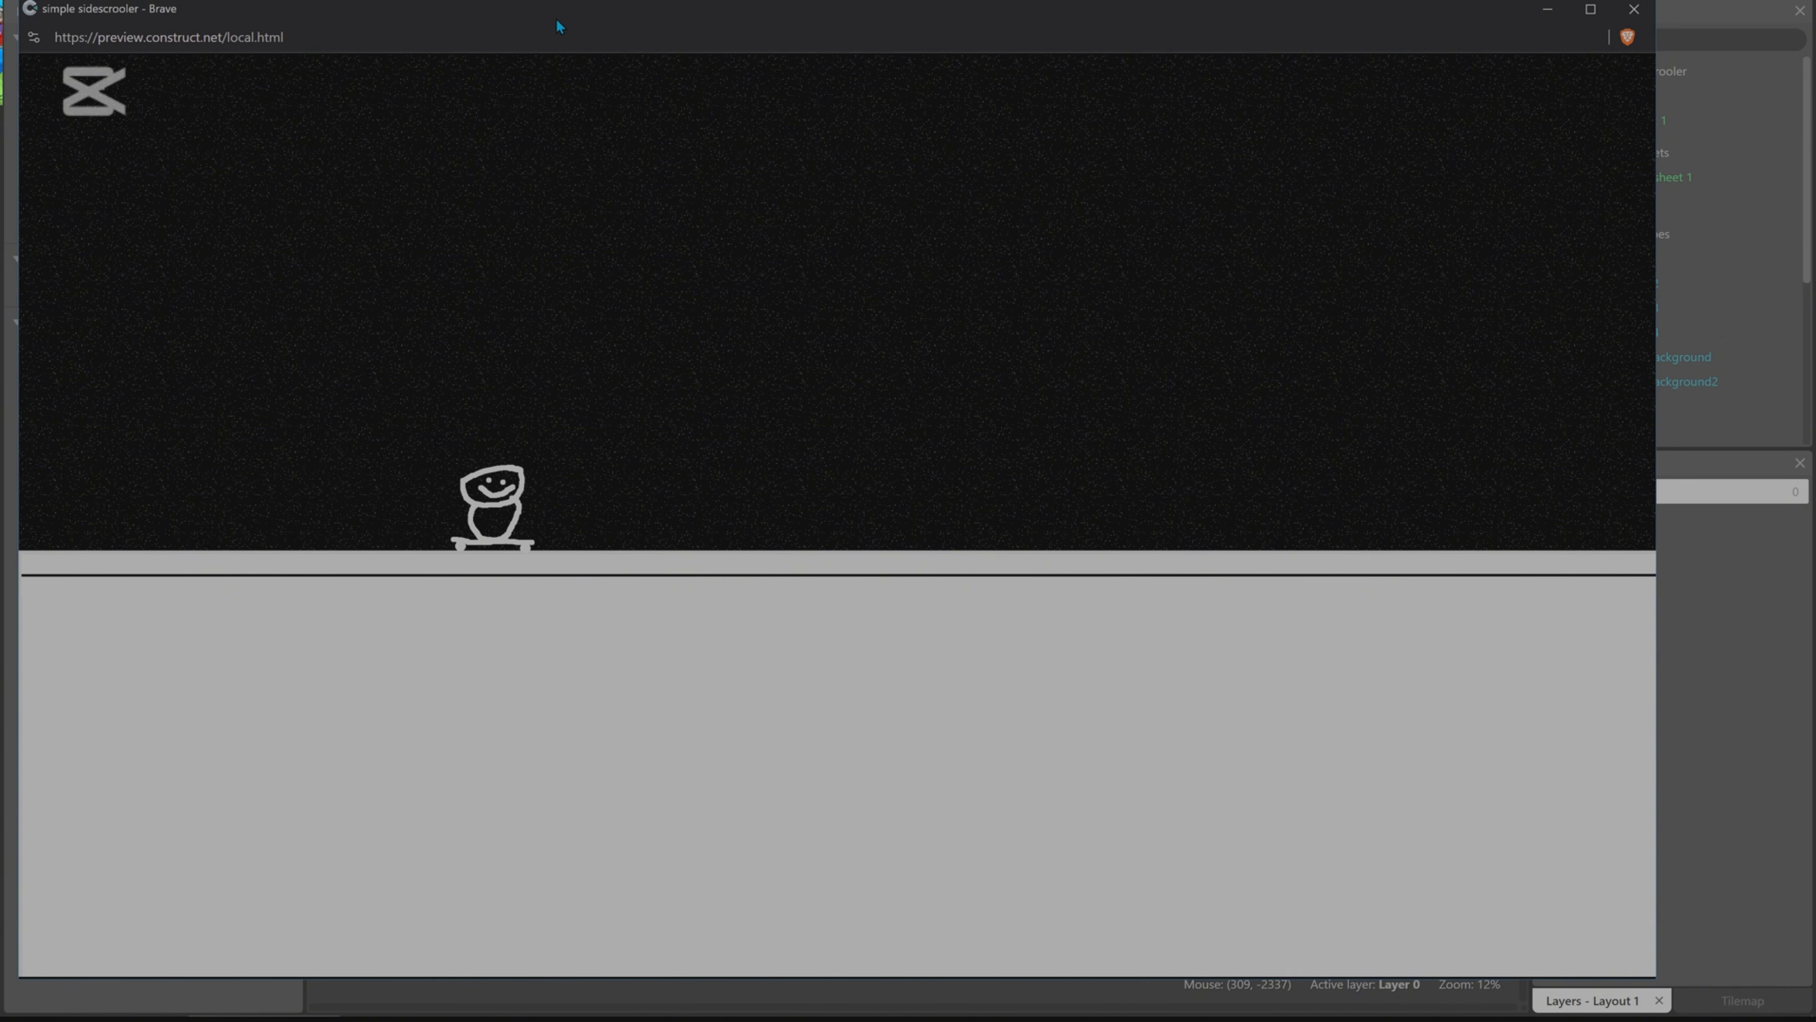
key("Right")
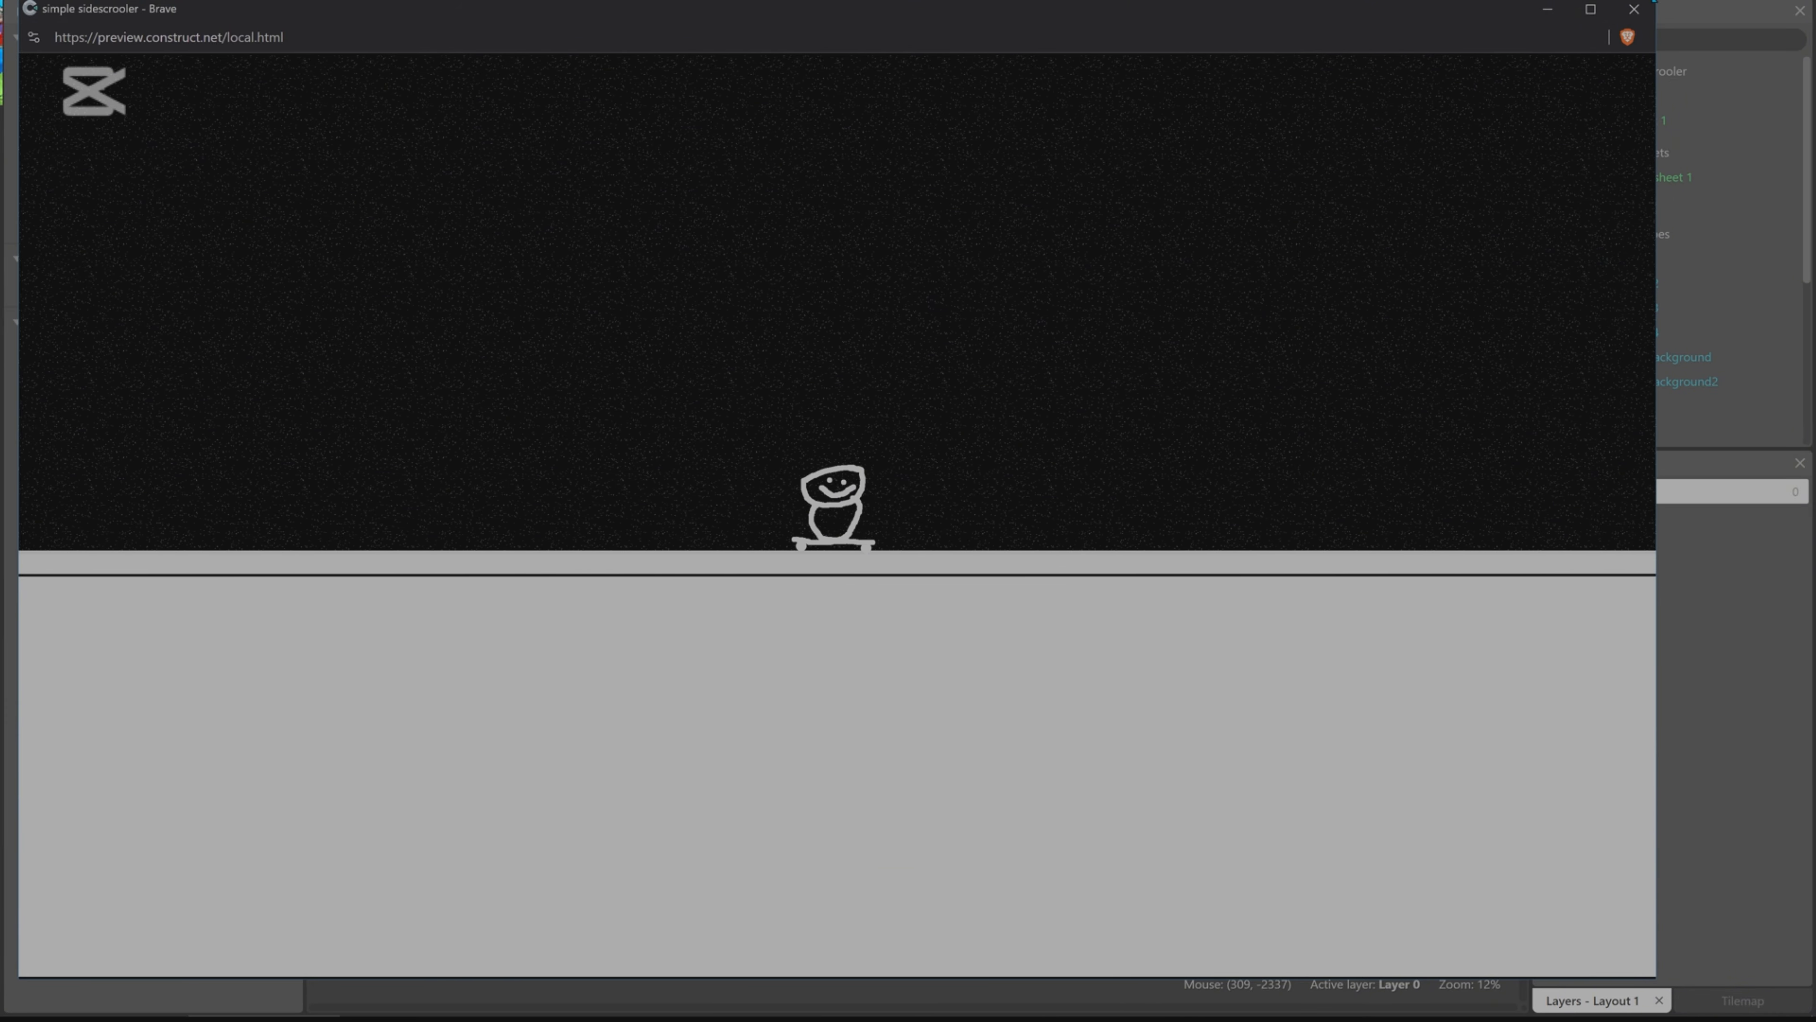
Close the preview, open the character sprite's image and erase its eyes.
left_click(1633, 8)
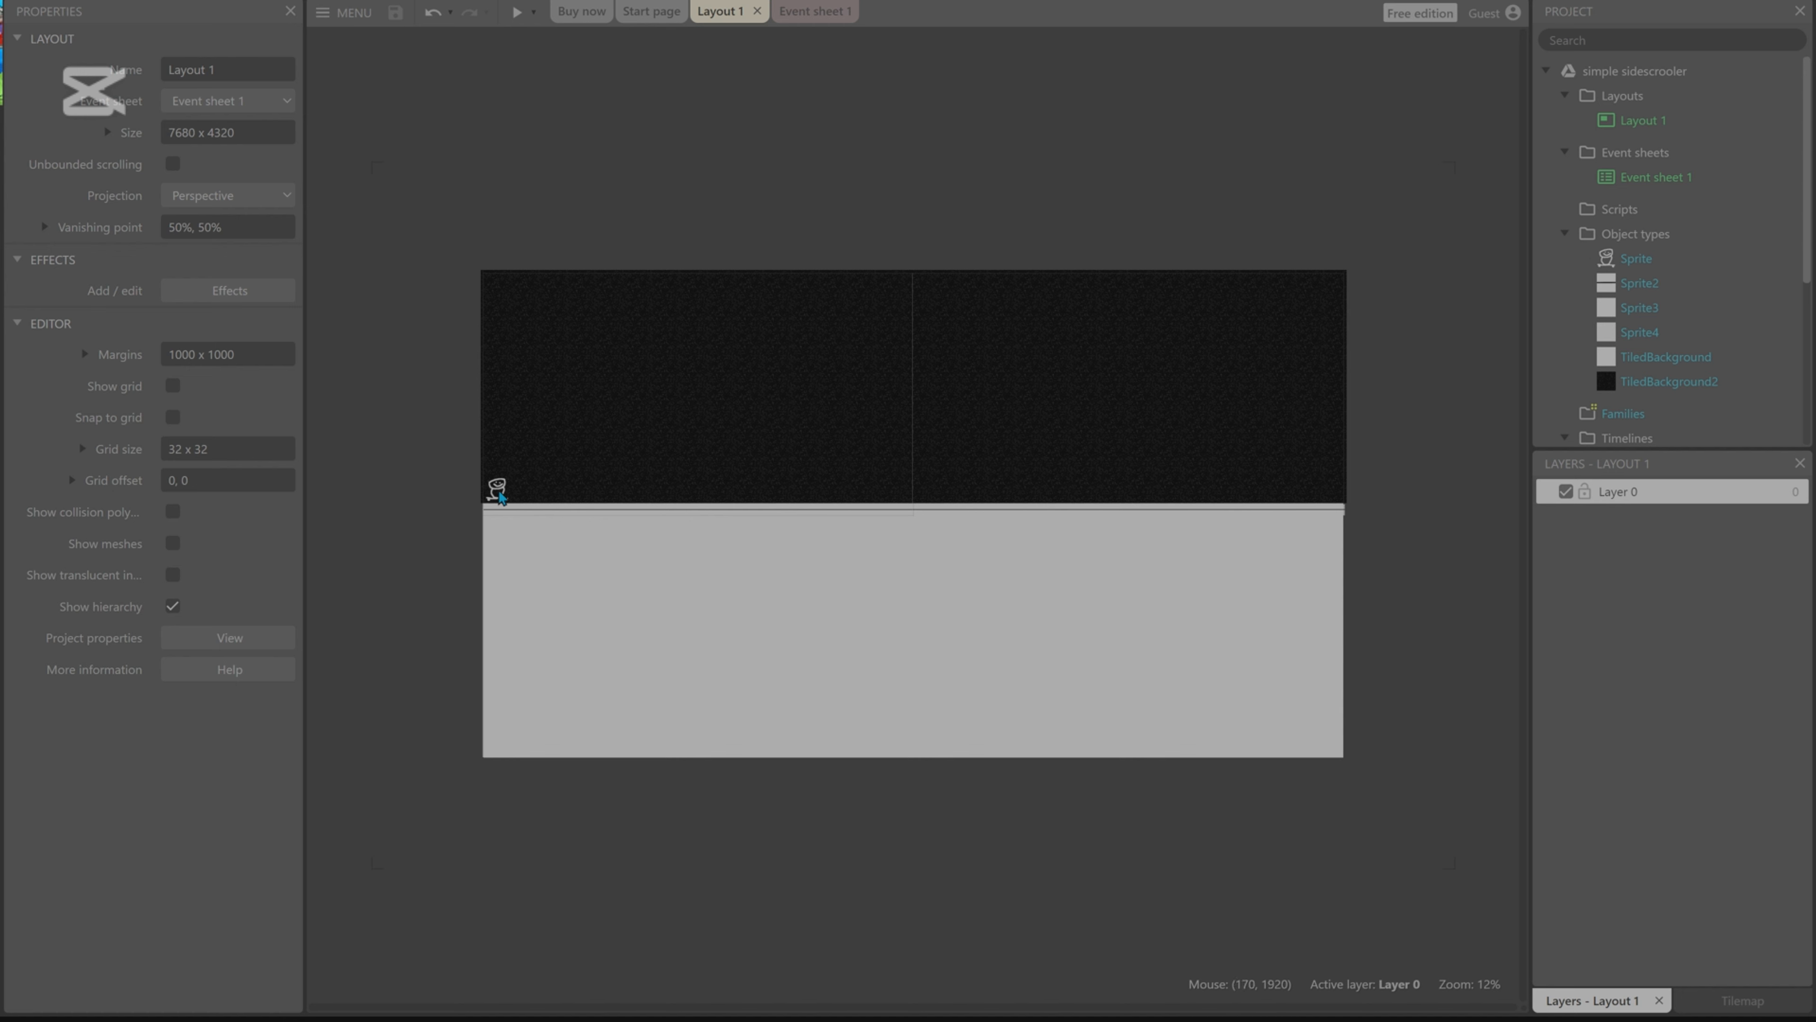
double_click(499, 493)
left_click(328, 150)
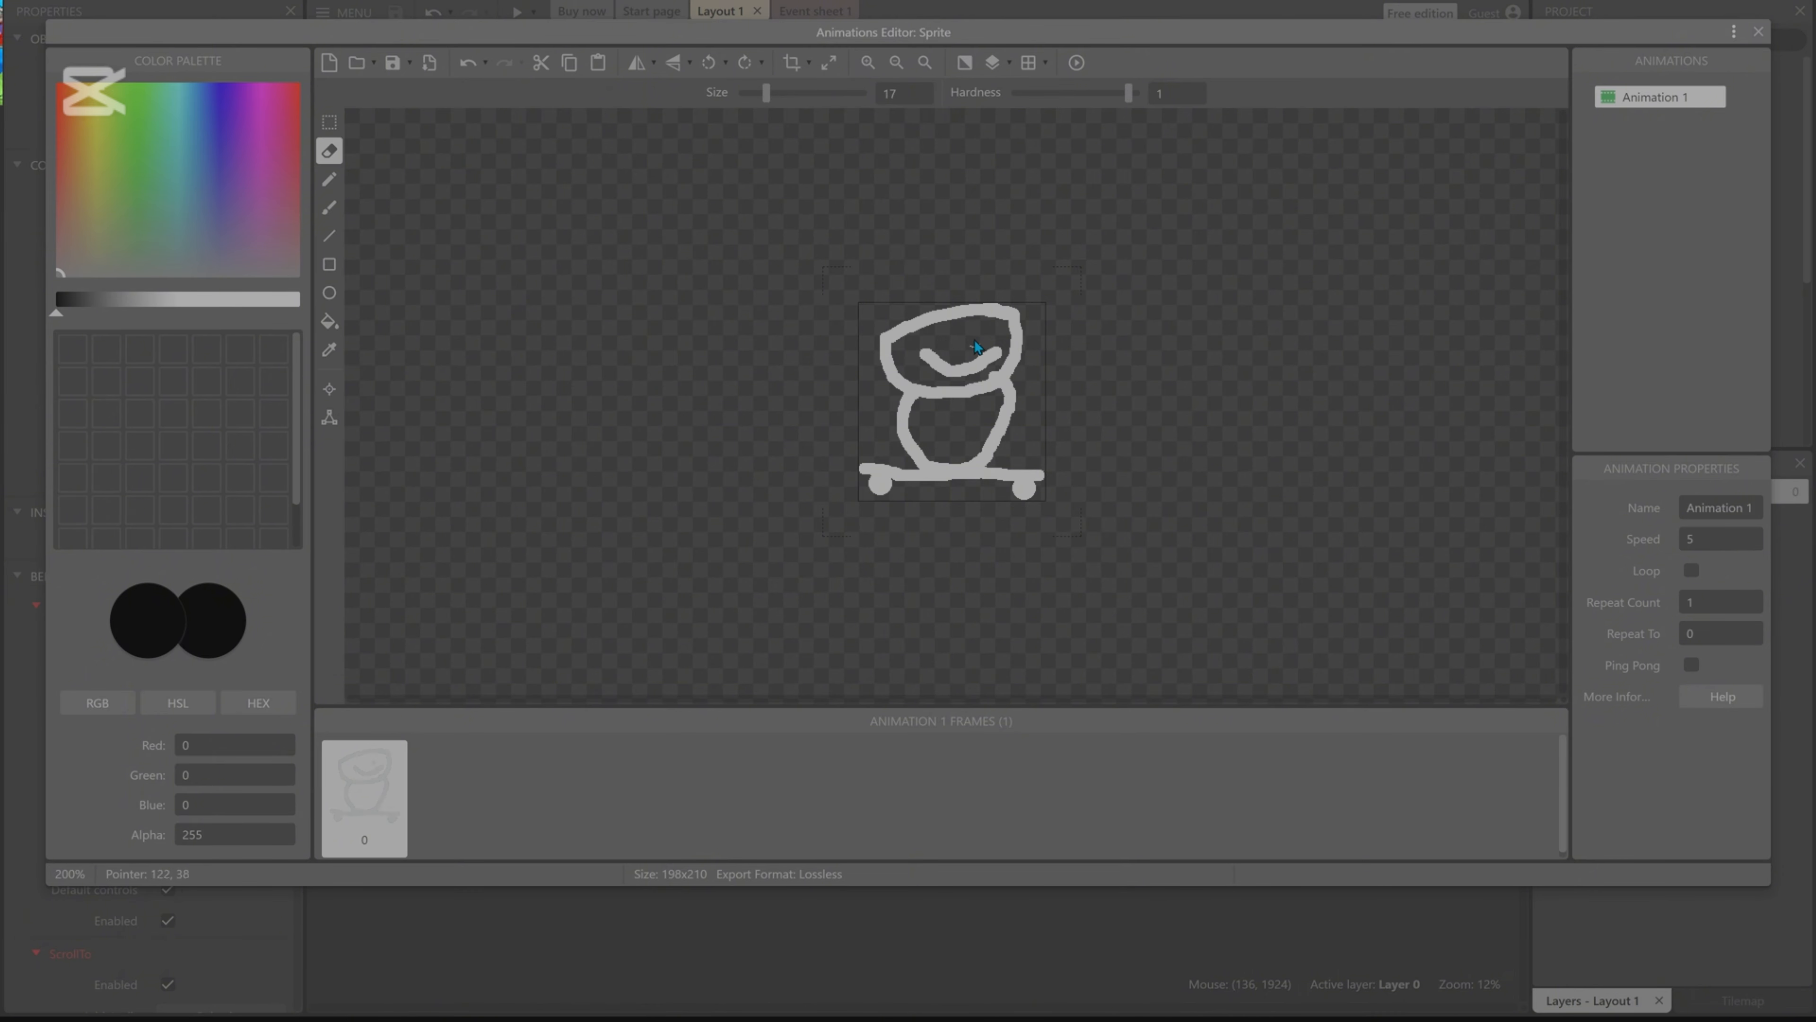
left_click(329, 207)
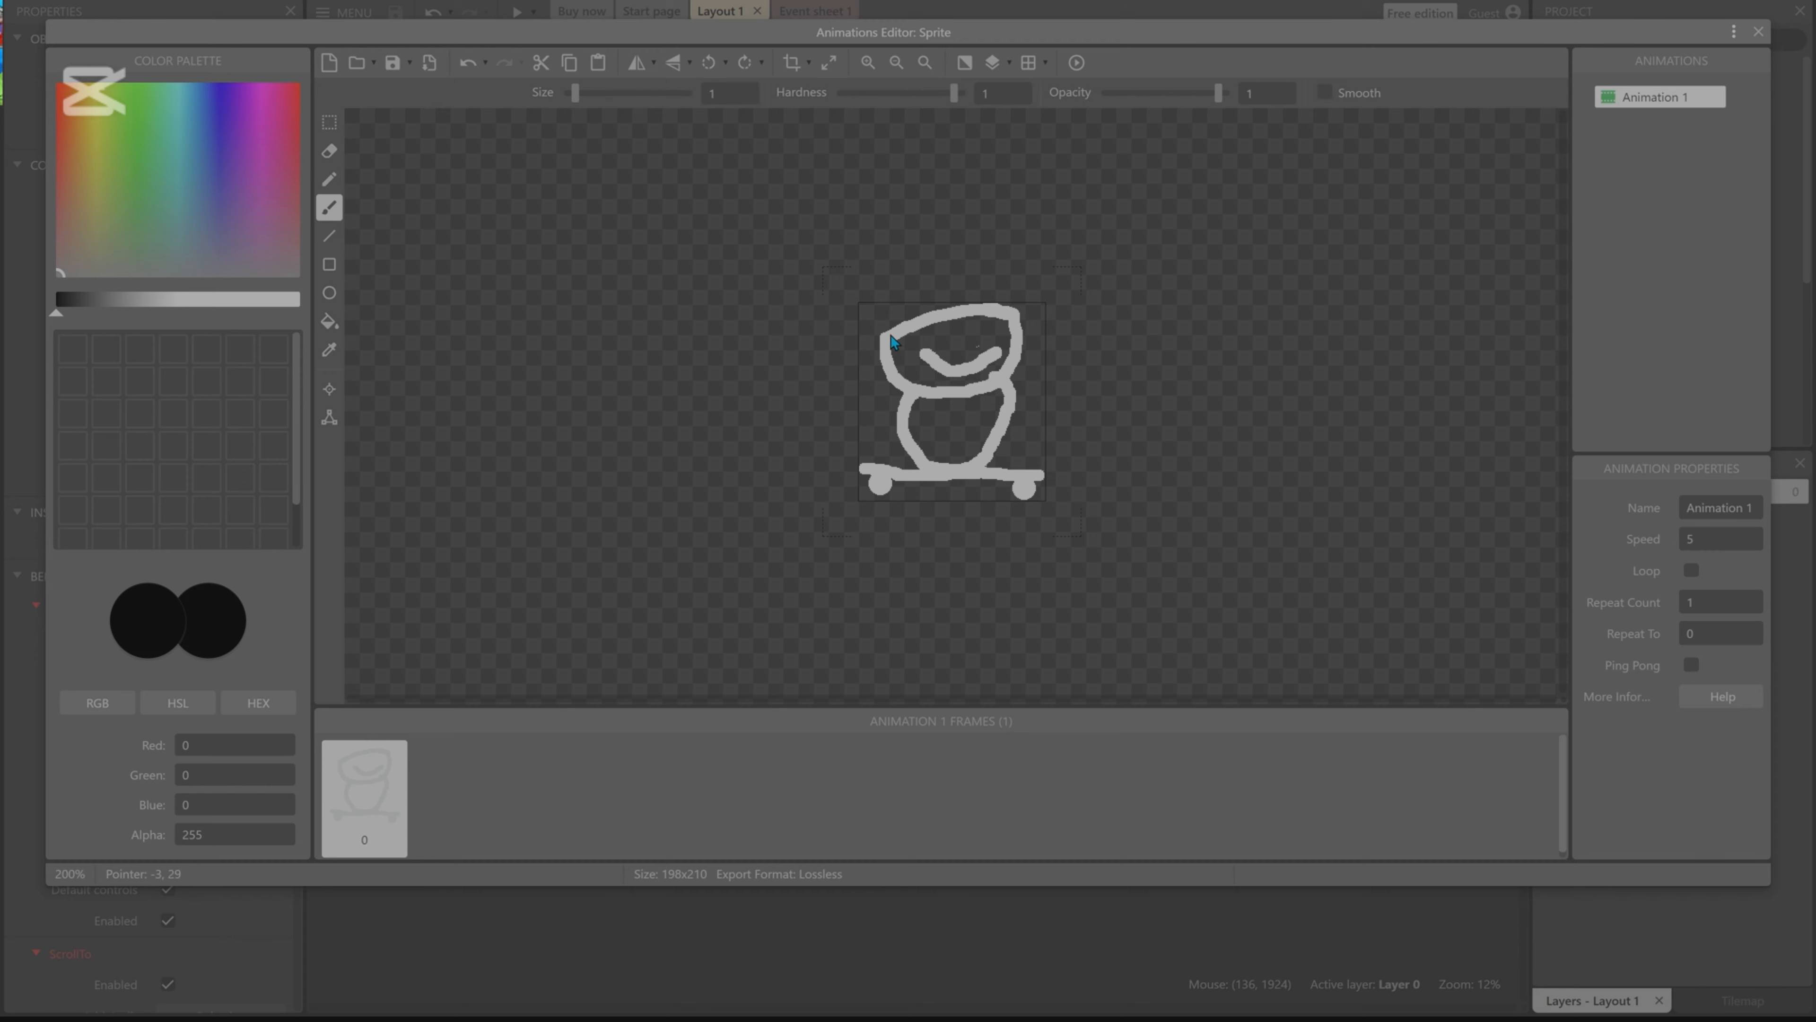
left_click(328, 151)
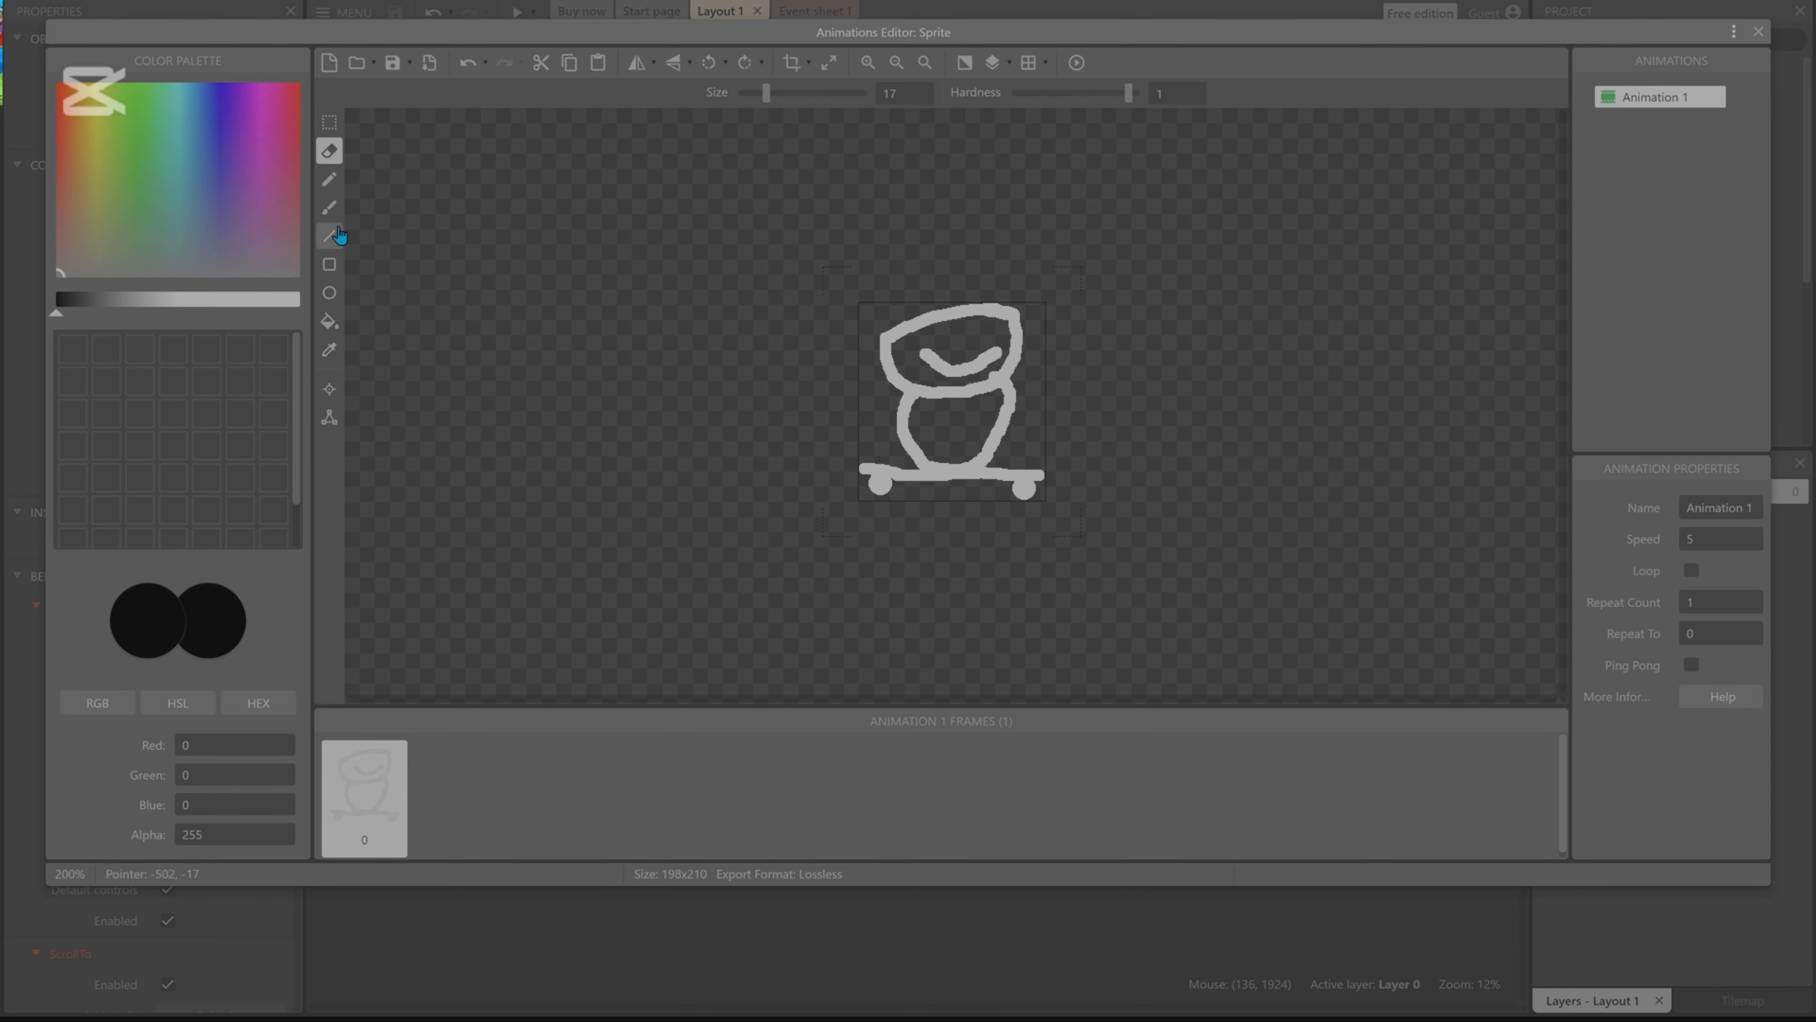
Repaint the character's eyes above the smile with a larger brush in the outline's near-white colour (RGB 254, 255, 254), and close the image.
left_click(328, 208)
left_click(189, 302)
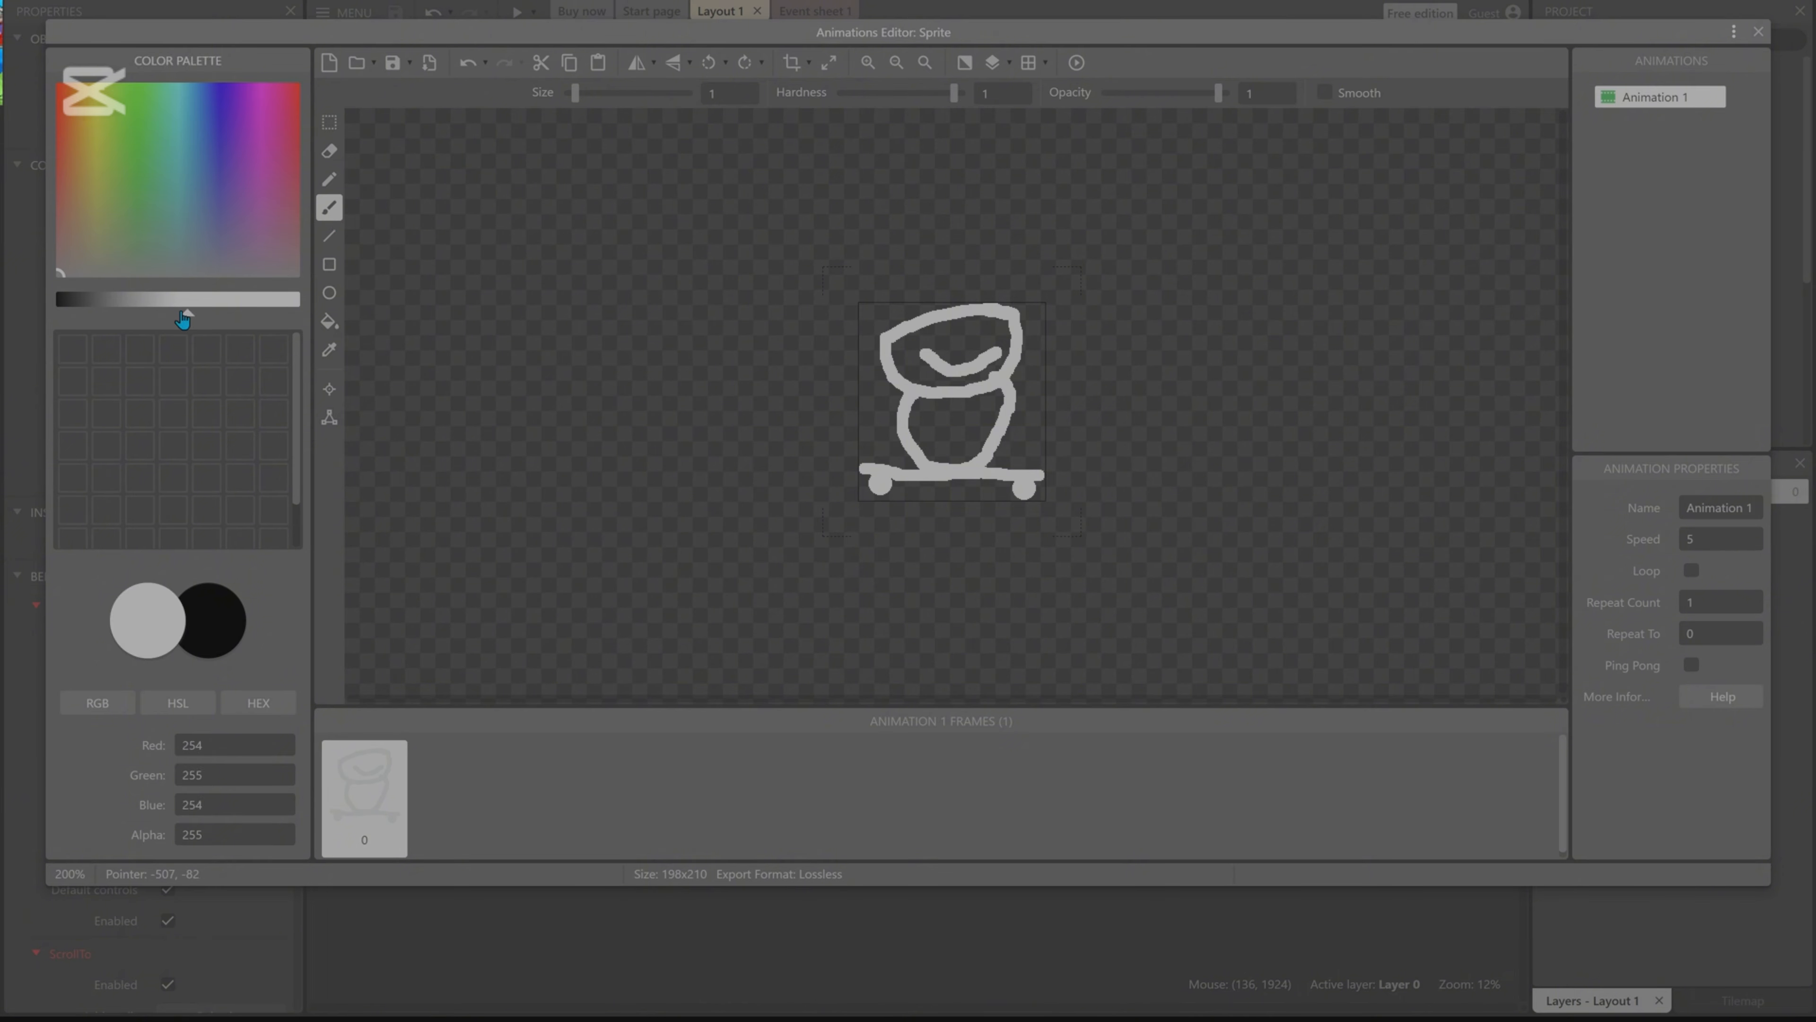
left_click(329, 349)
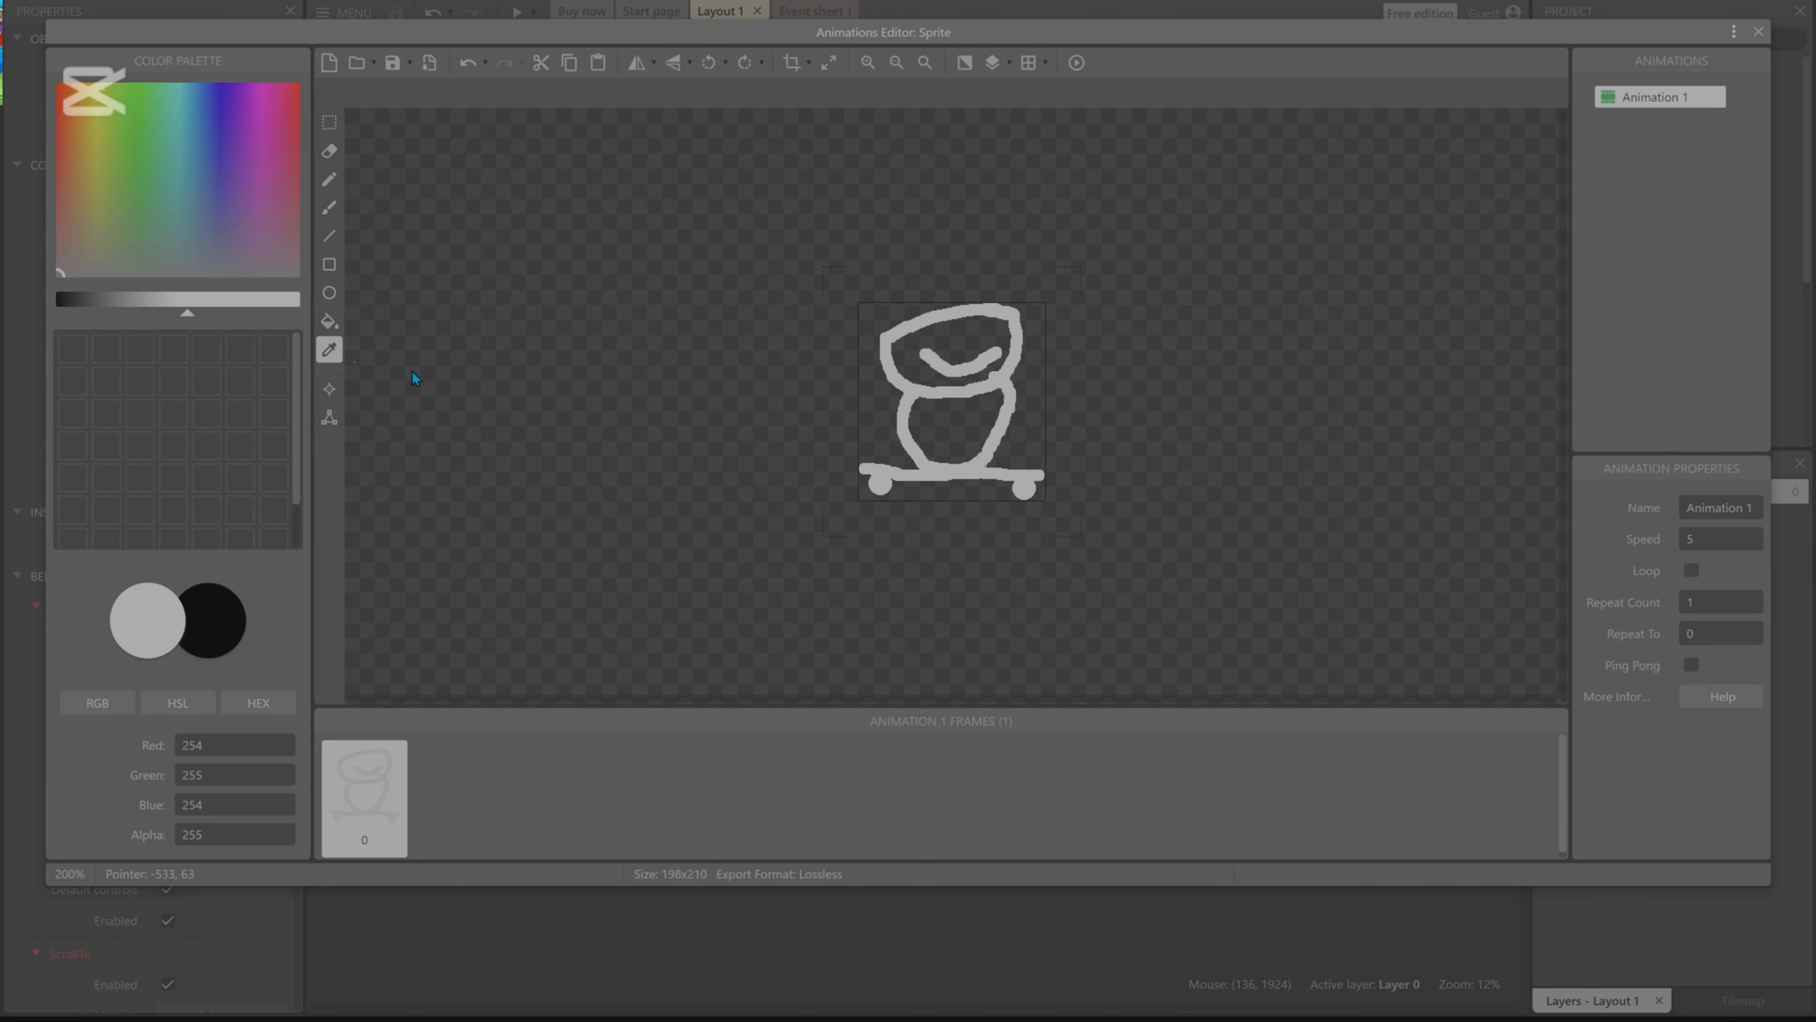
left_click(915, 395)
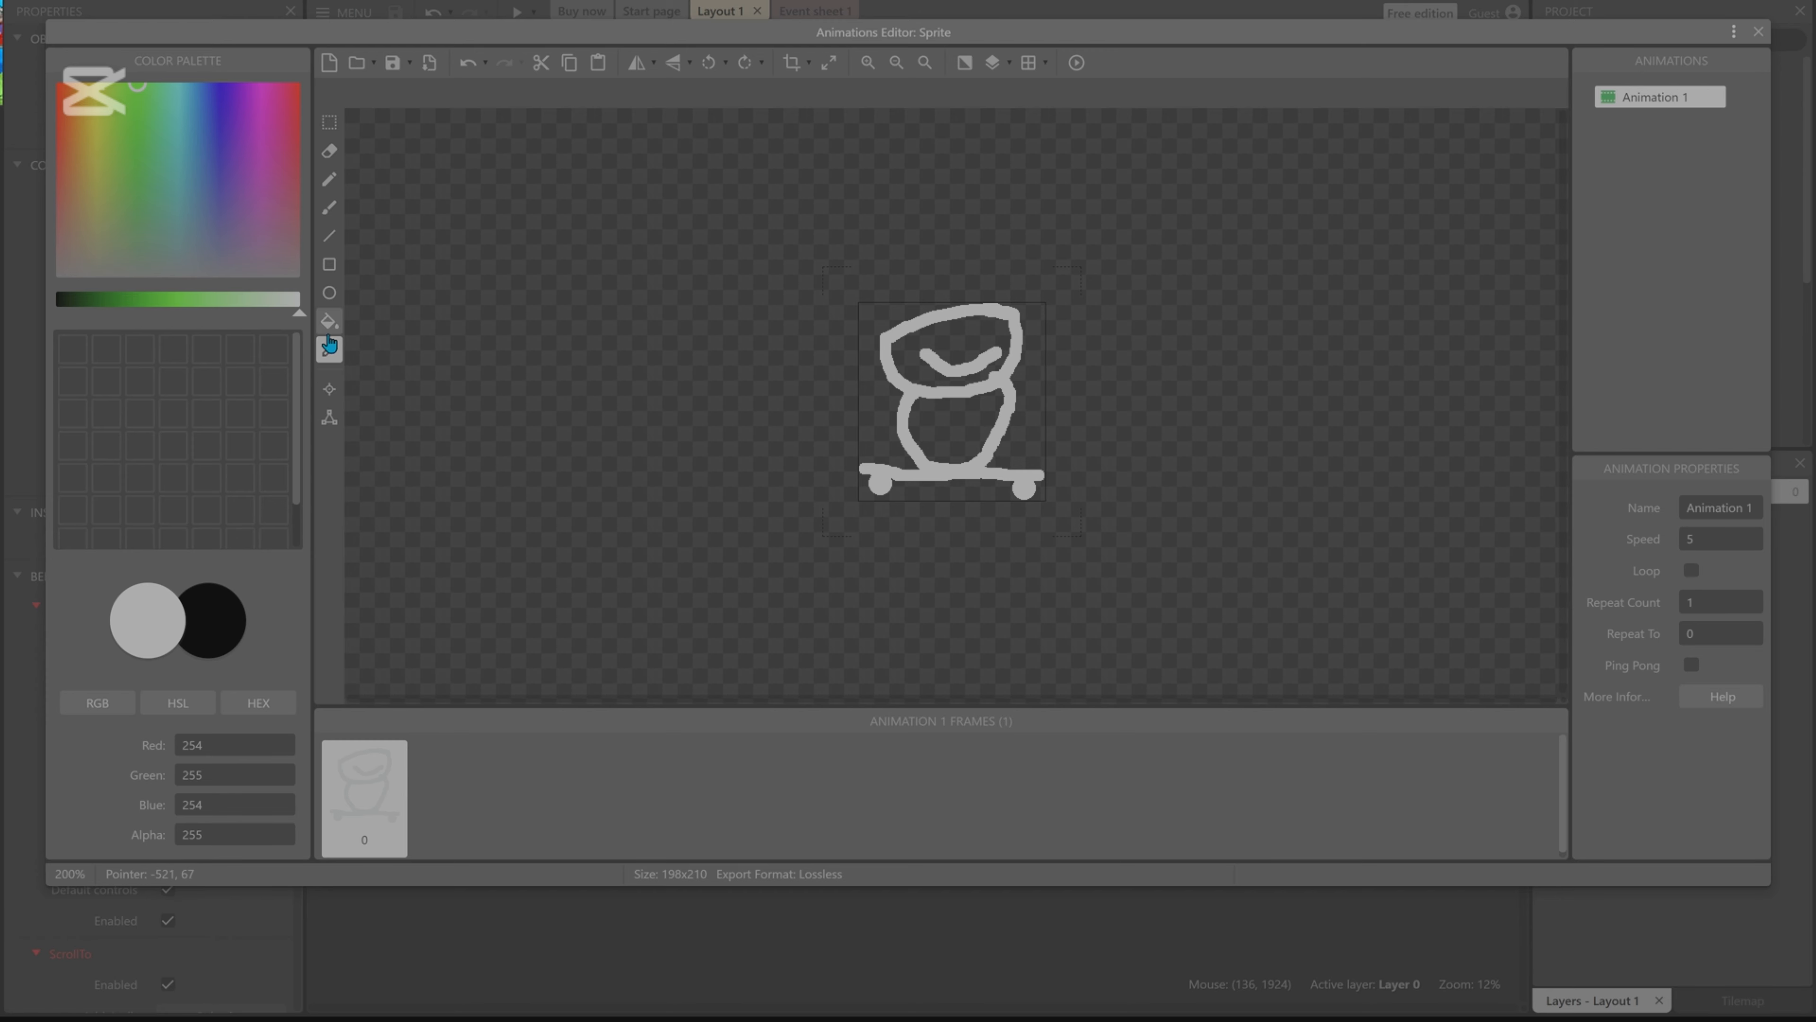
left_click(329, 208)
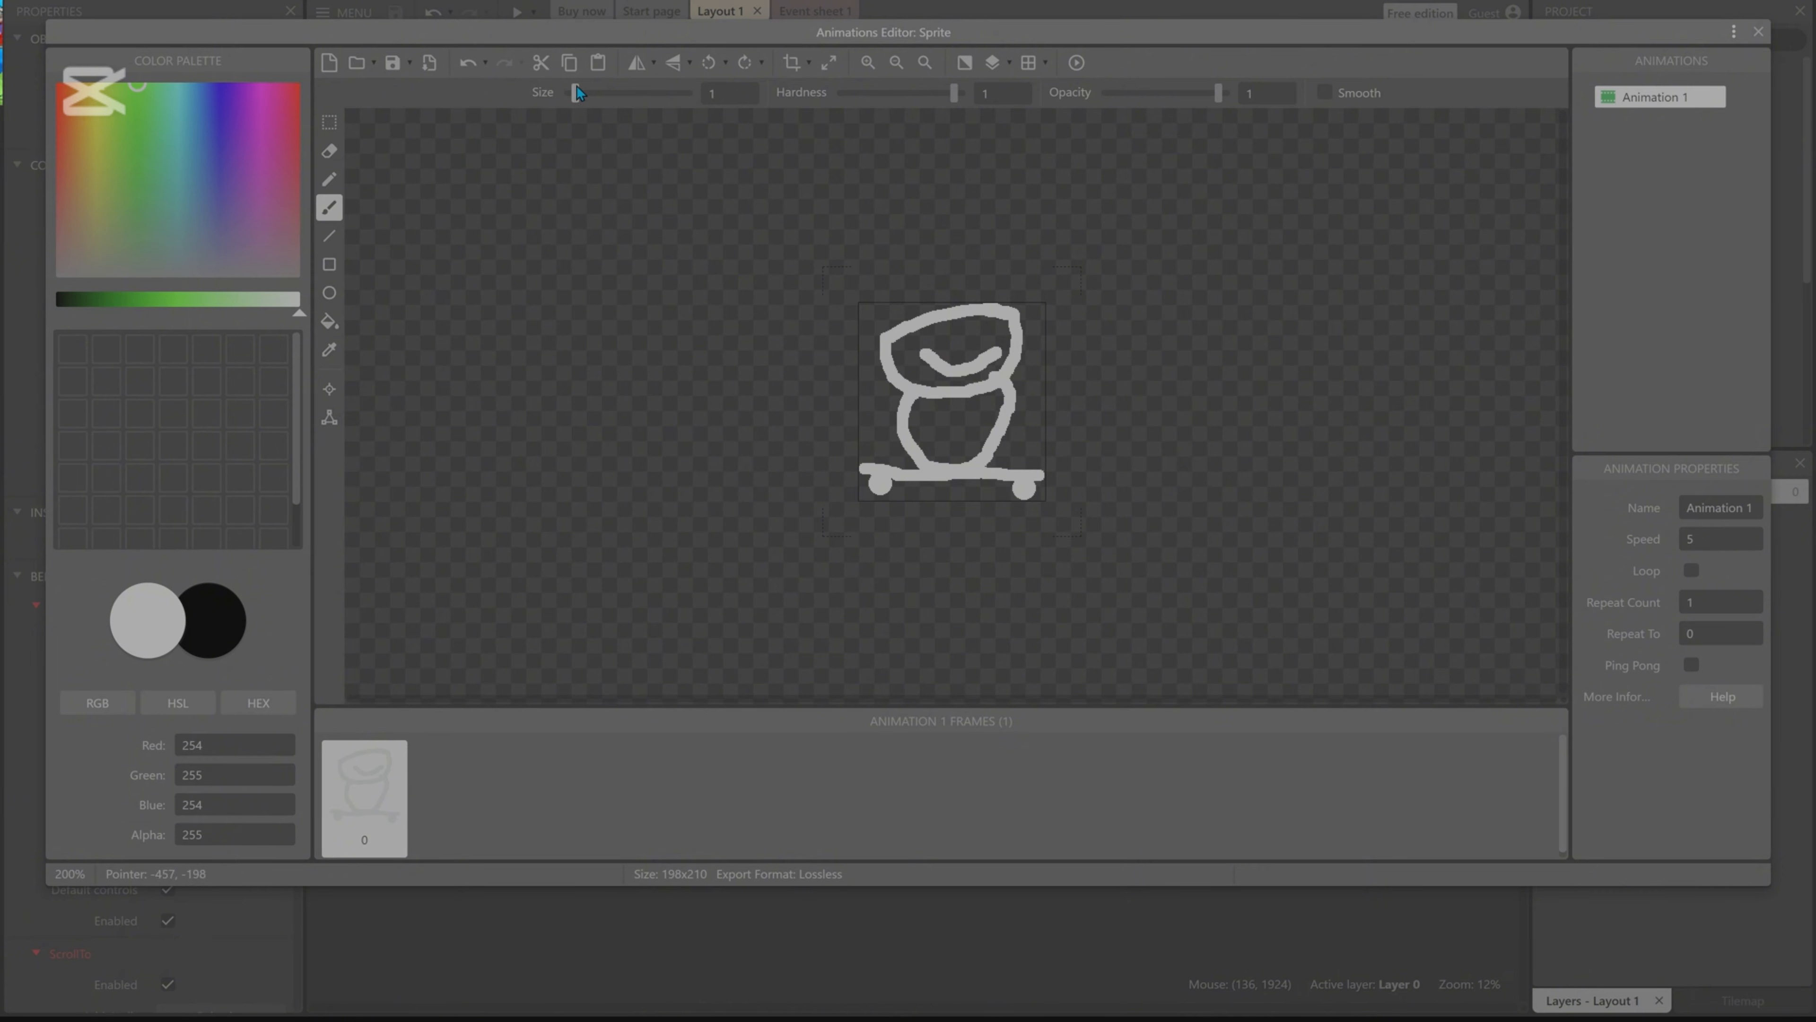
left_click_drag(575, 90, 596, 90)
left_click_drag(941, 344, 944, 342)
key("ctrl+z")
left_click(988, 338)
left_click(1758, 32)
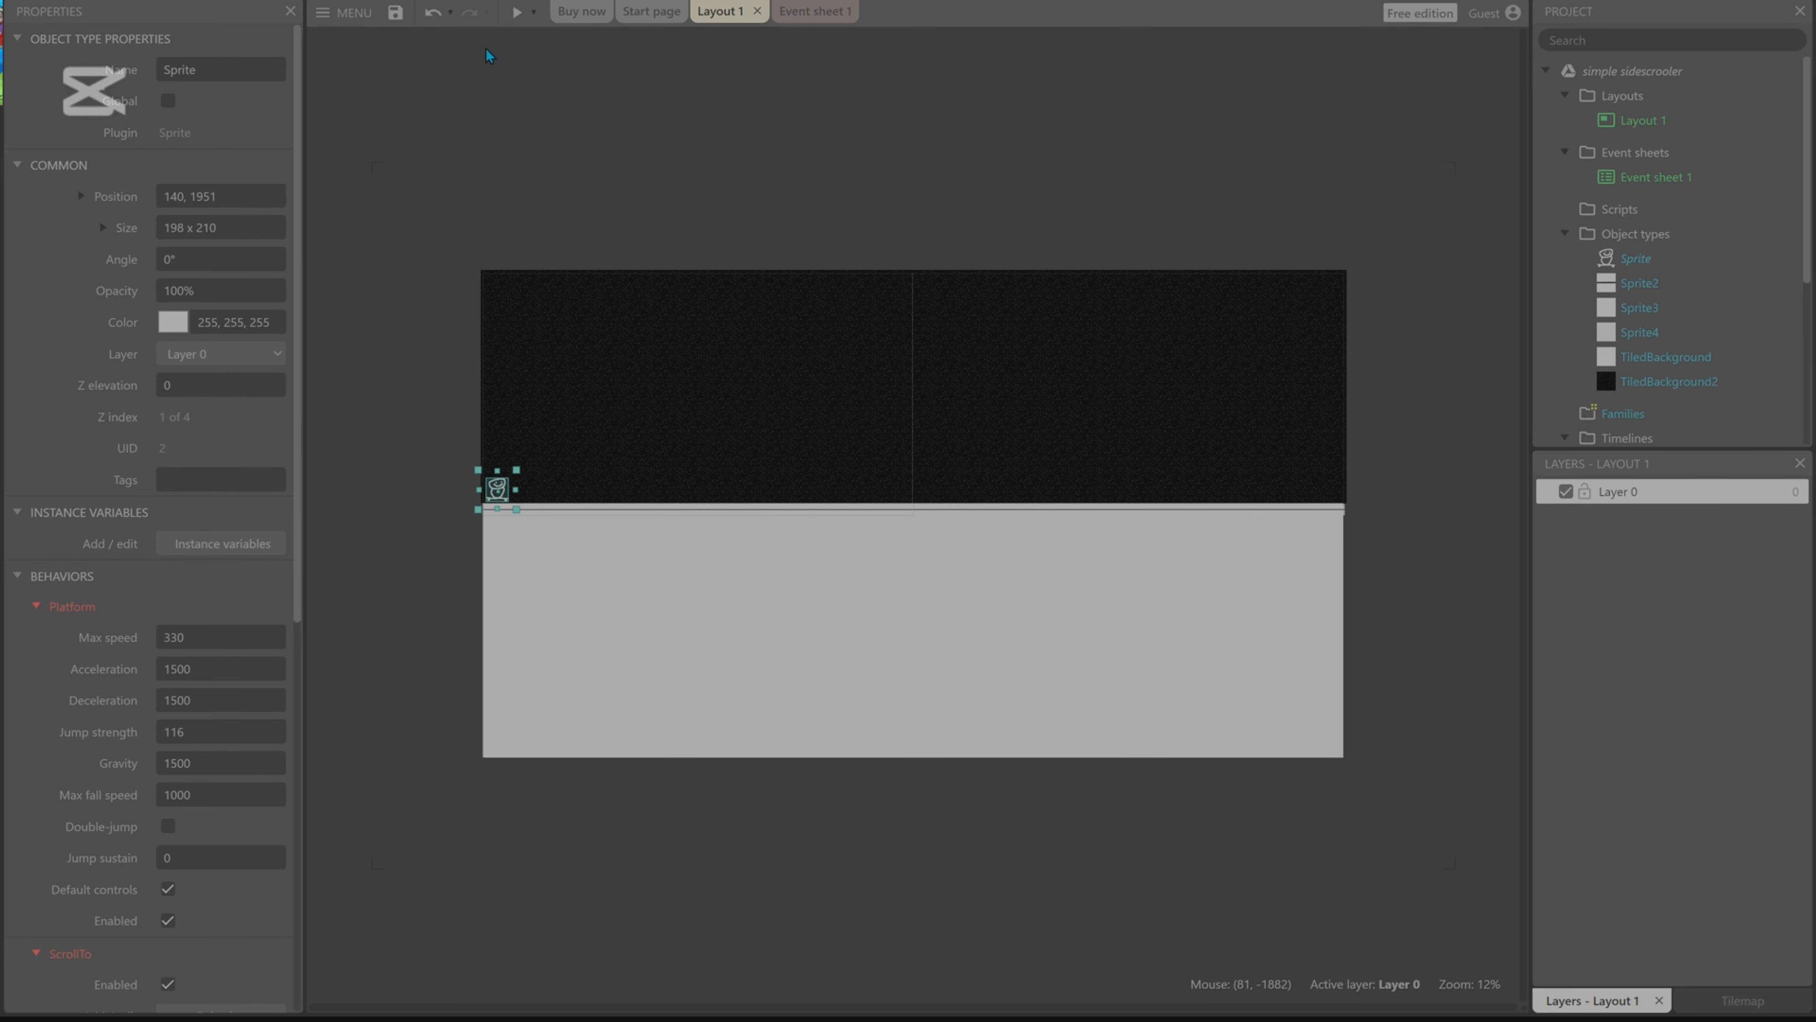
Preview the repainted character moving right, close the preview and save the project.
left_click(518, 15)
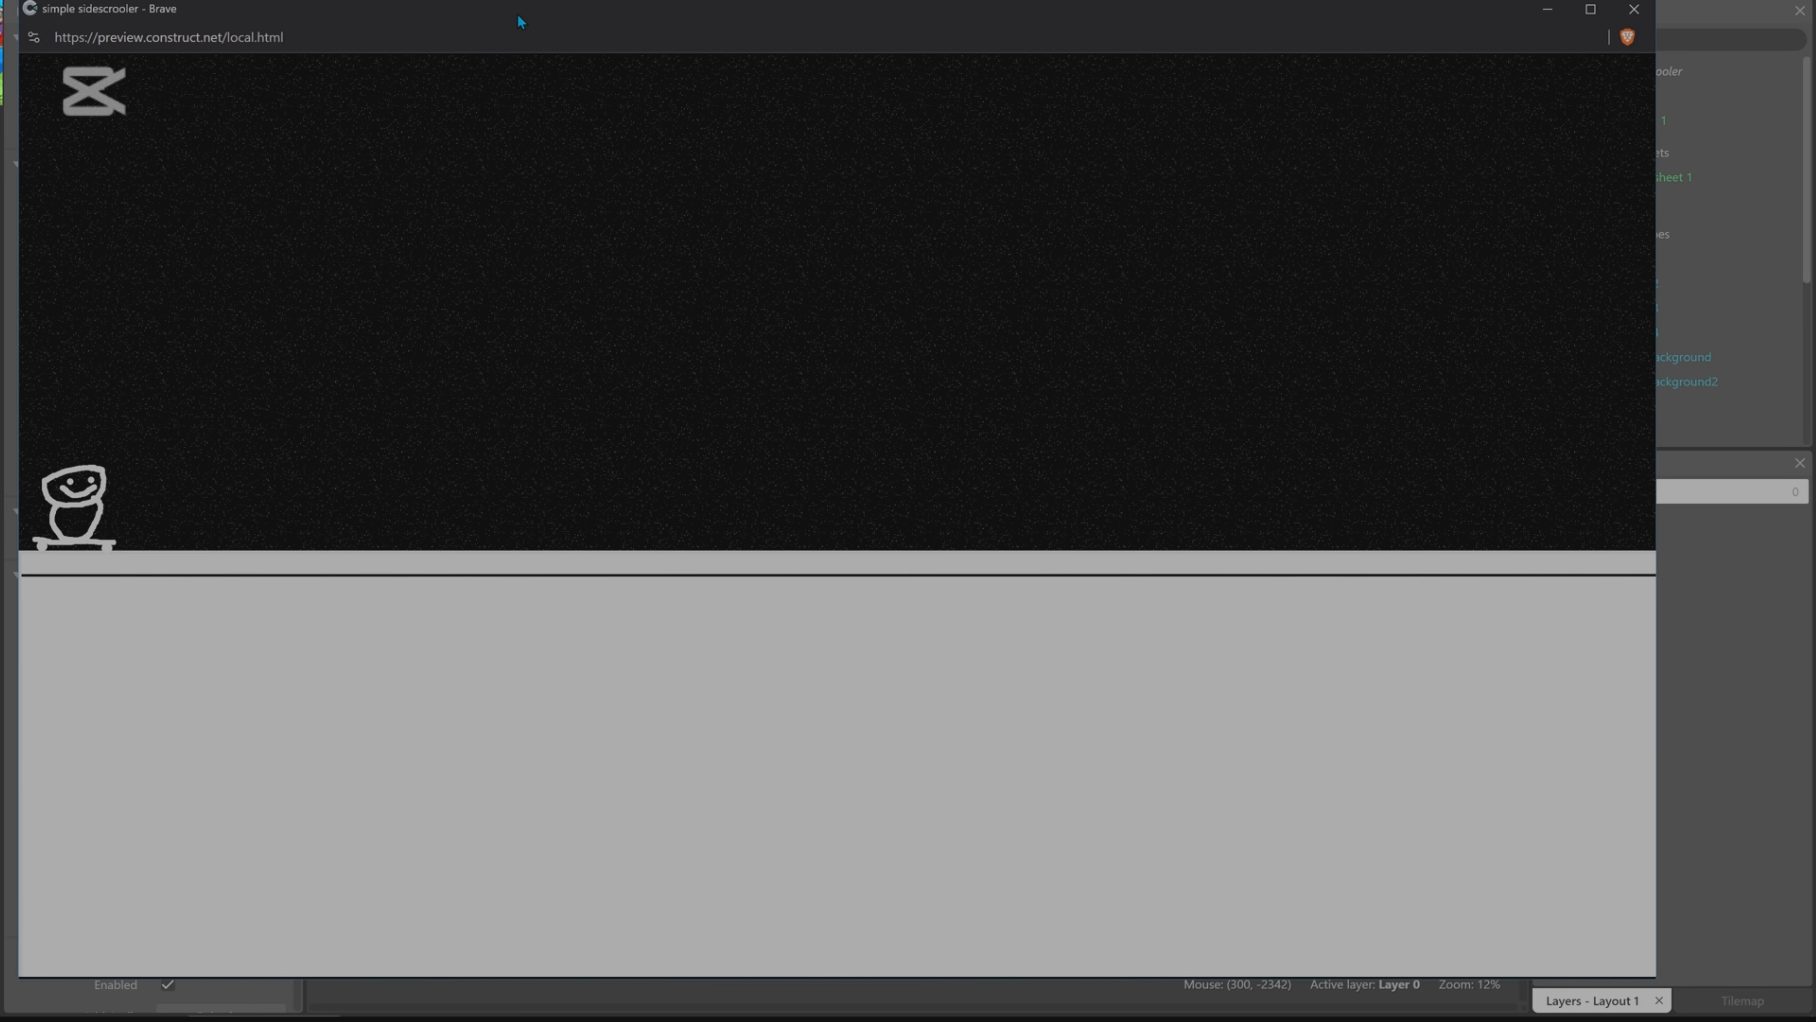
key("Right")
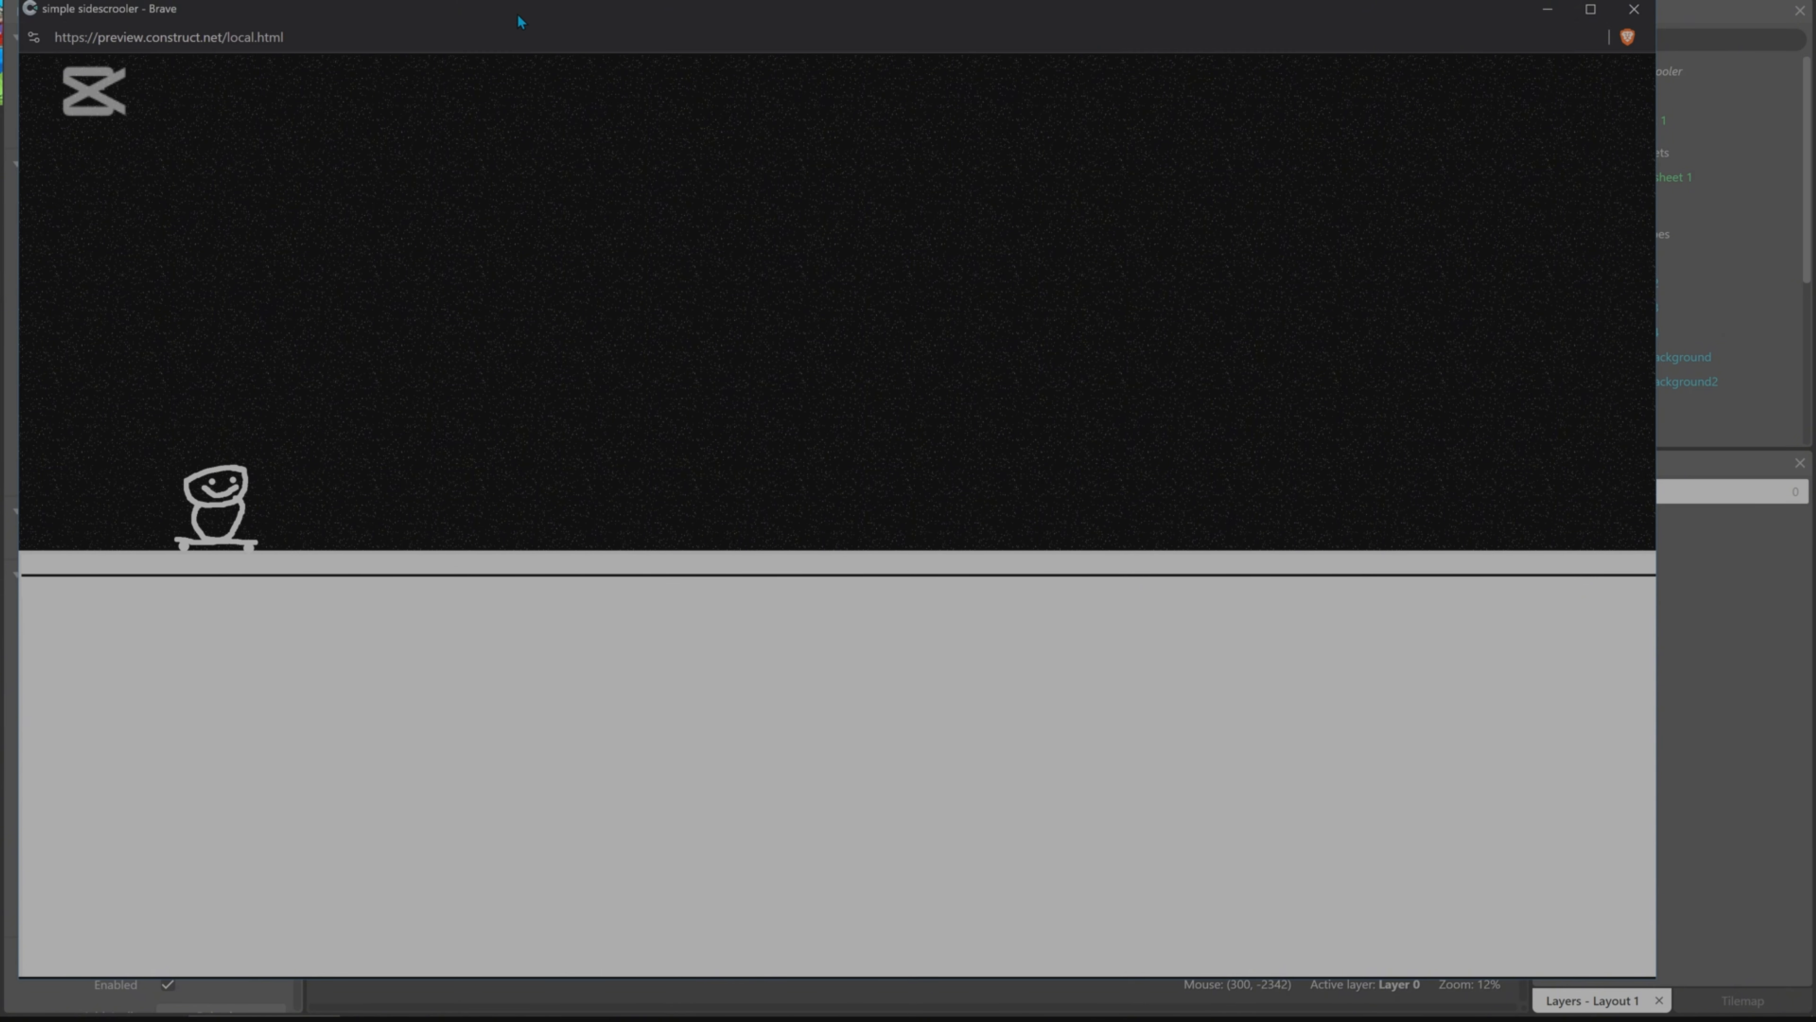
left_click(1633, 9)
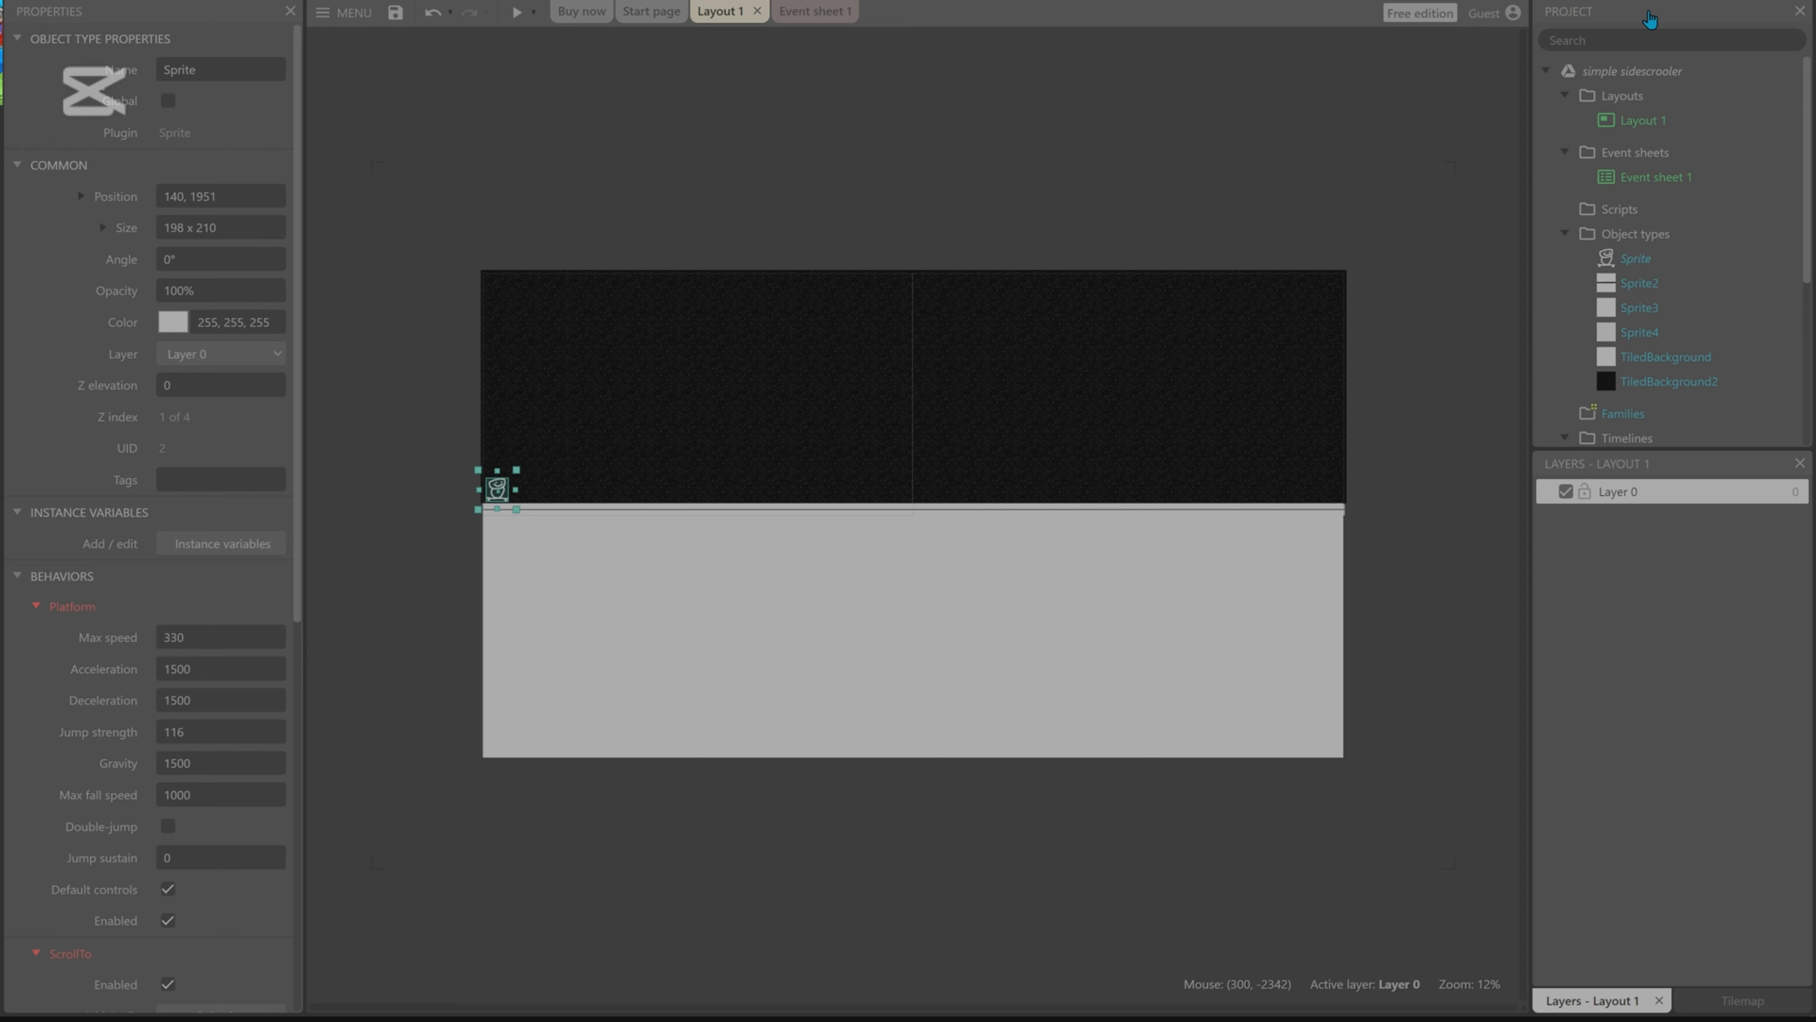
left_click(395, 12)
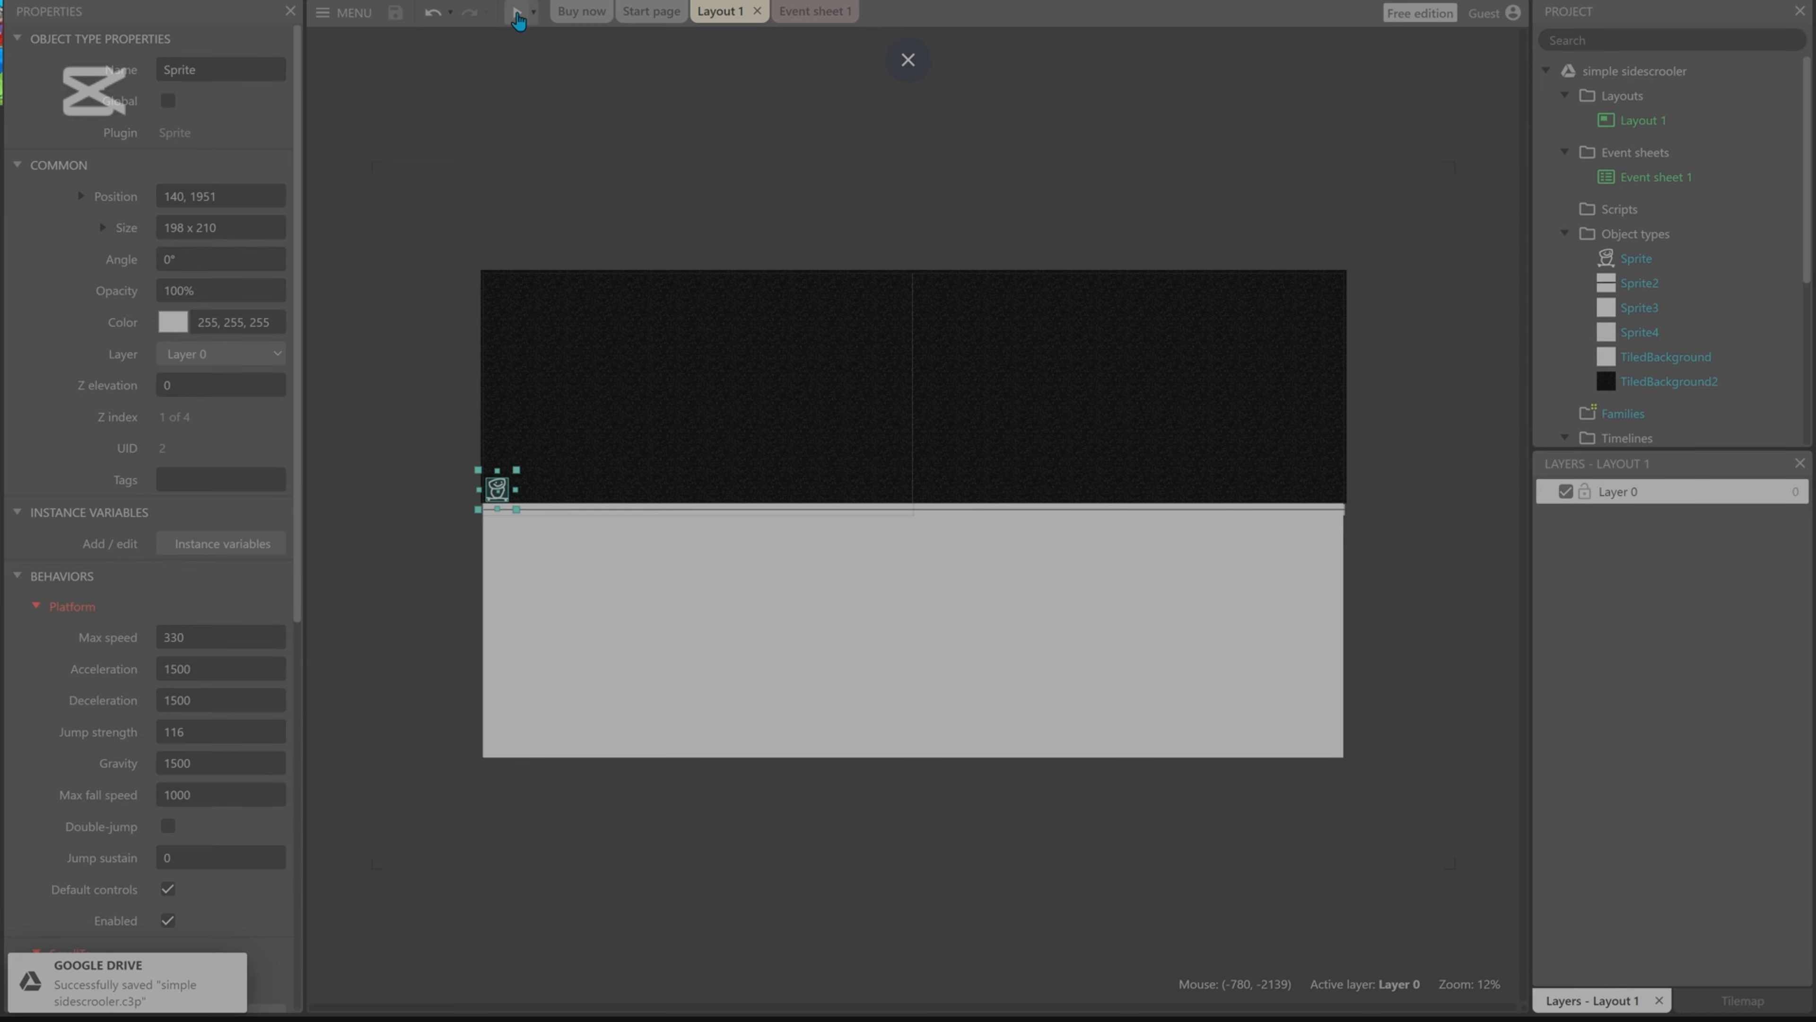
left_click(534, 11)
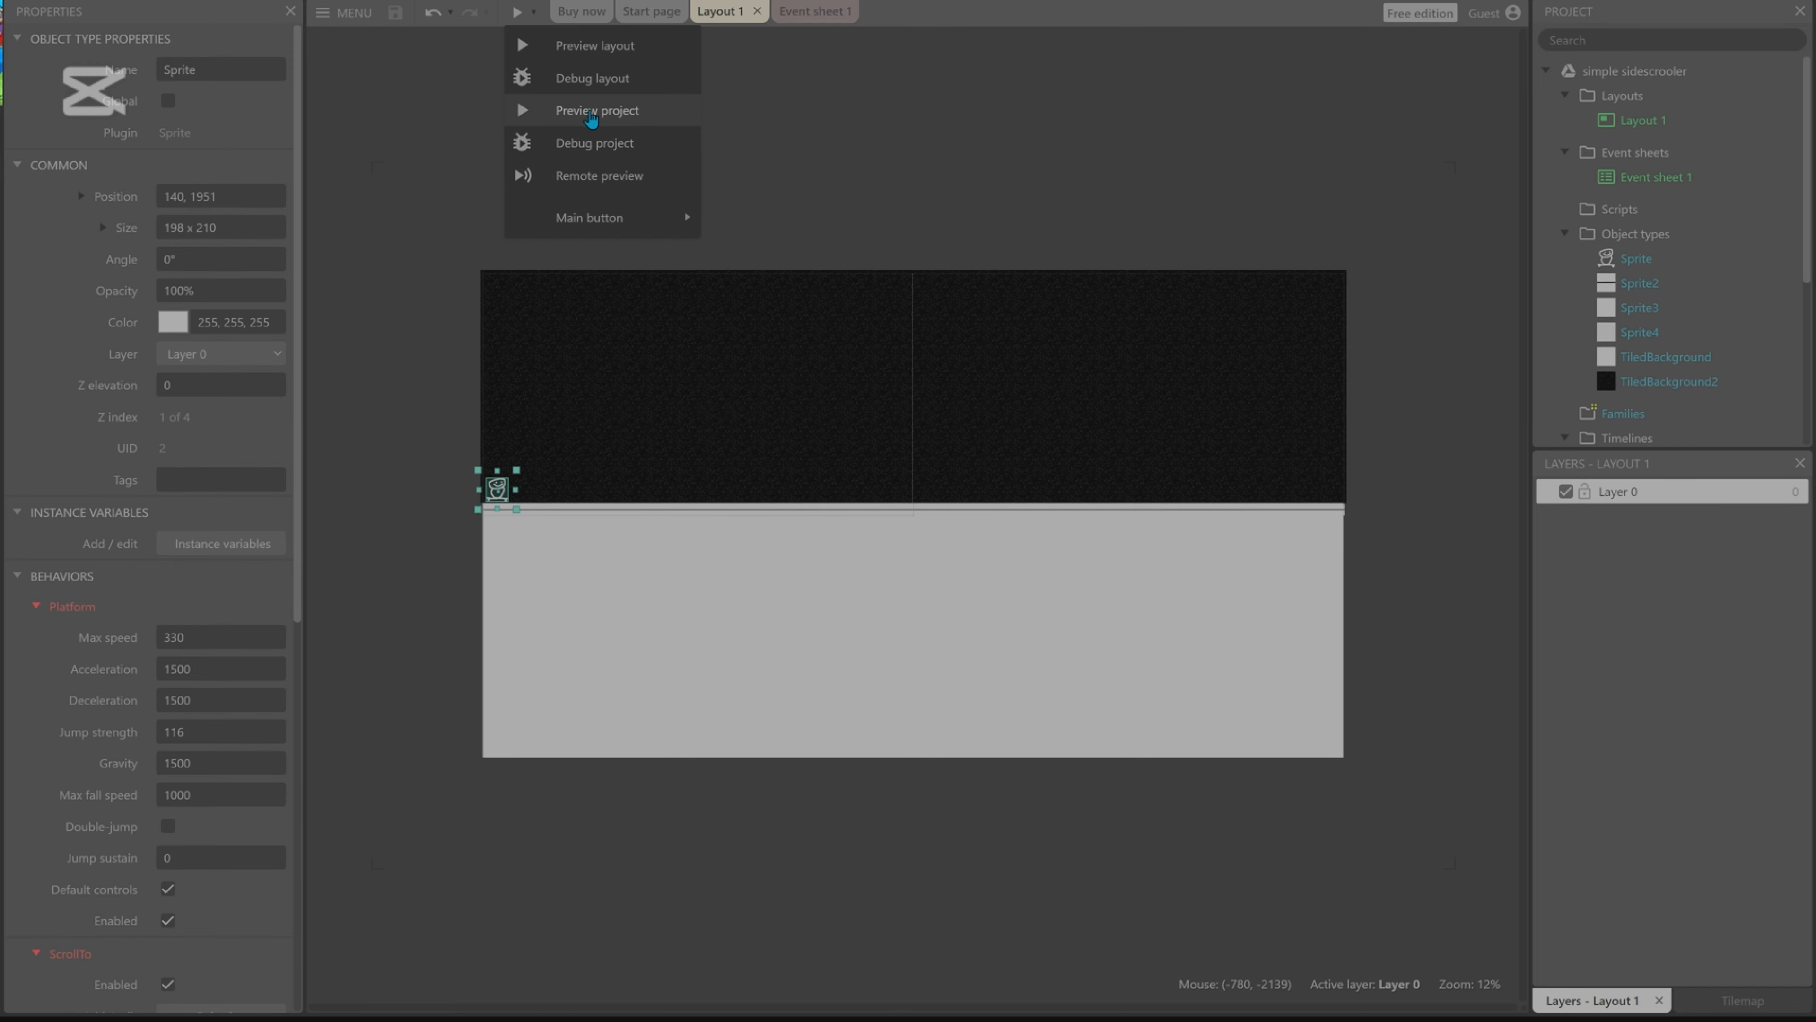
left_click(744, 107)
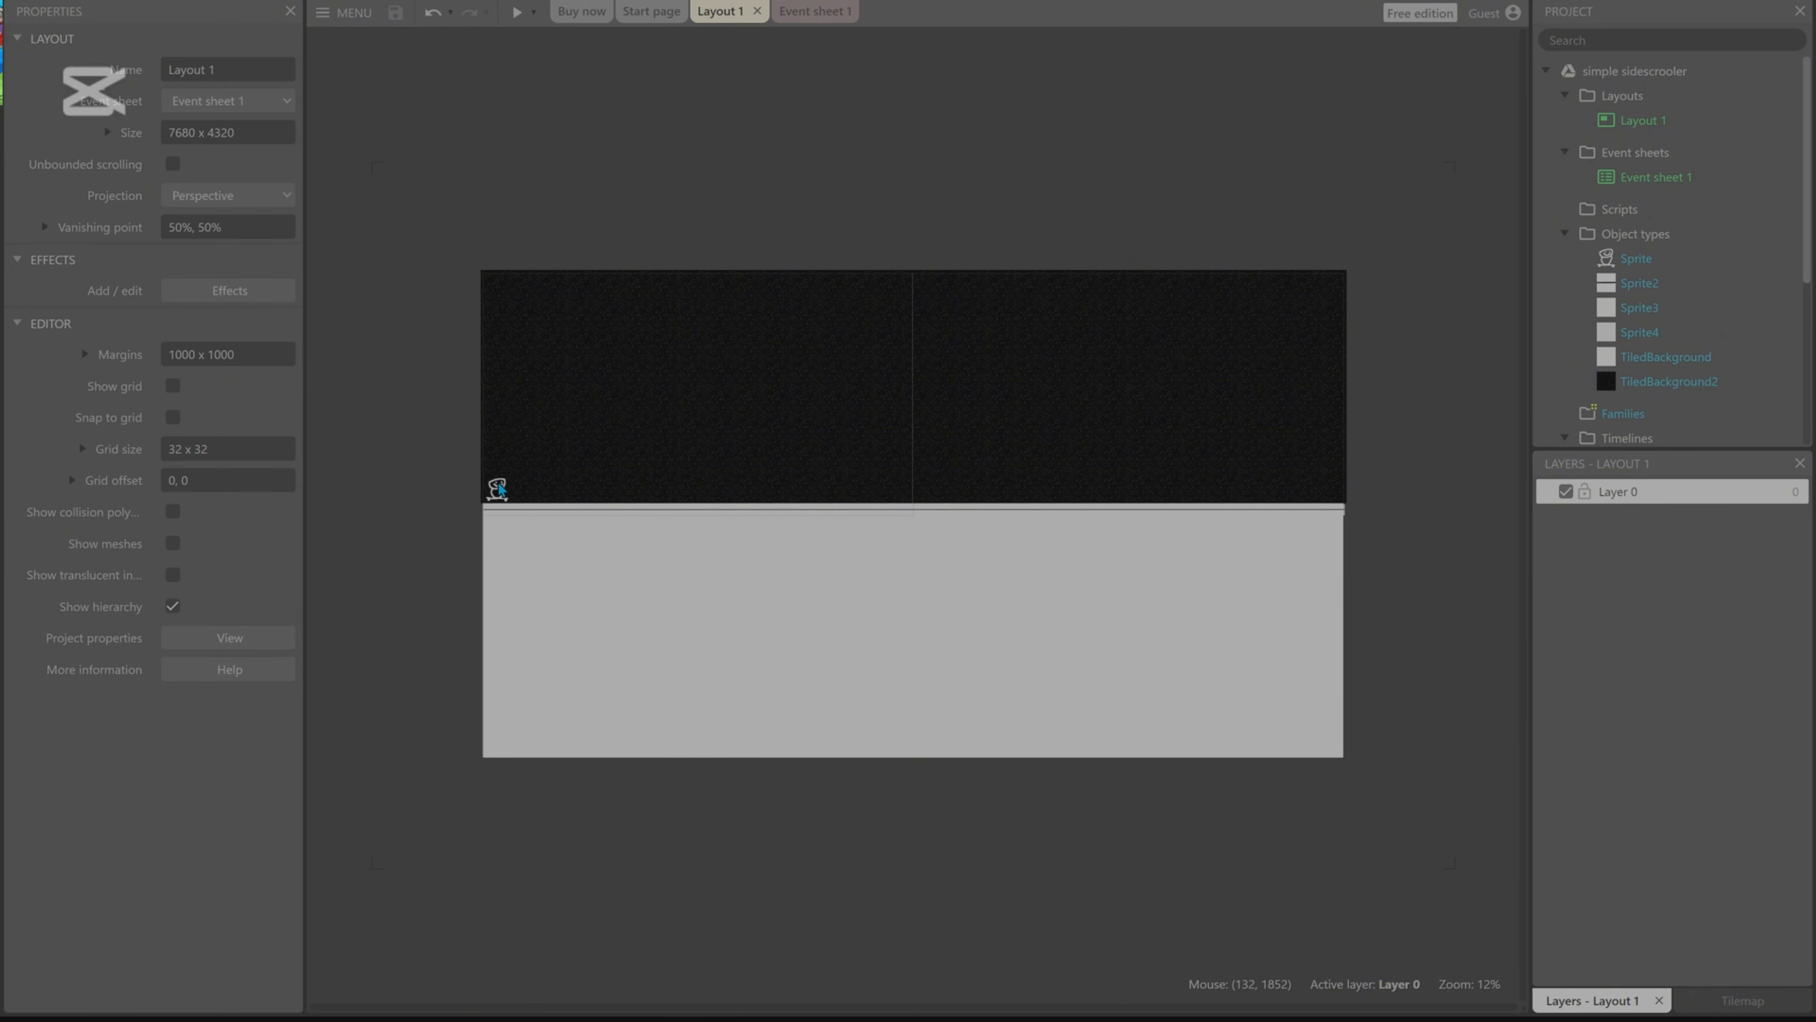
left_click(498, 488)
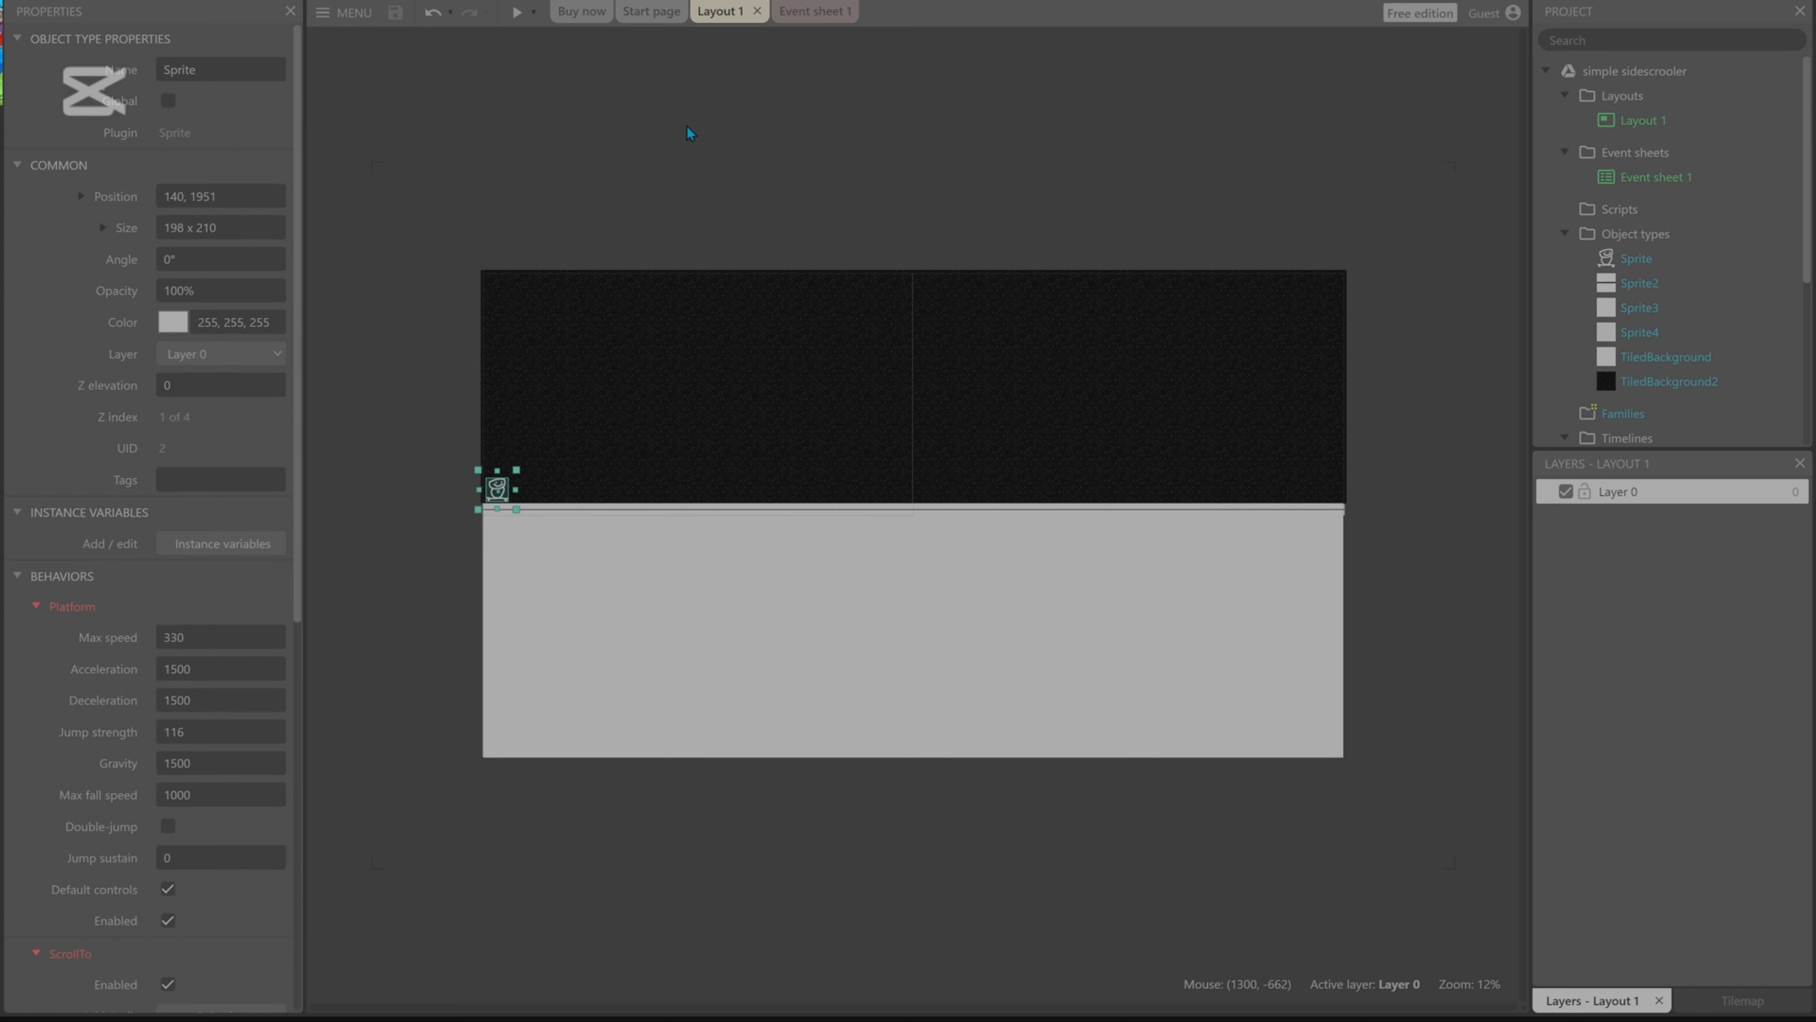
left_click(808, 17)
left_click(377, 44)
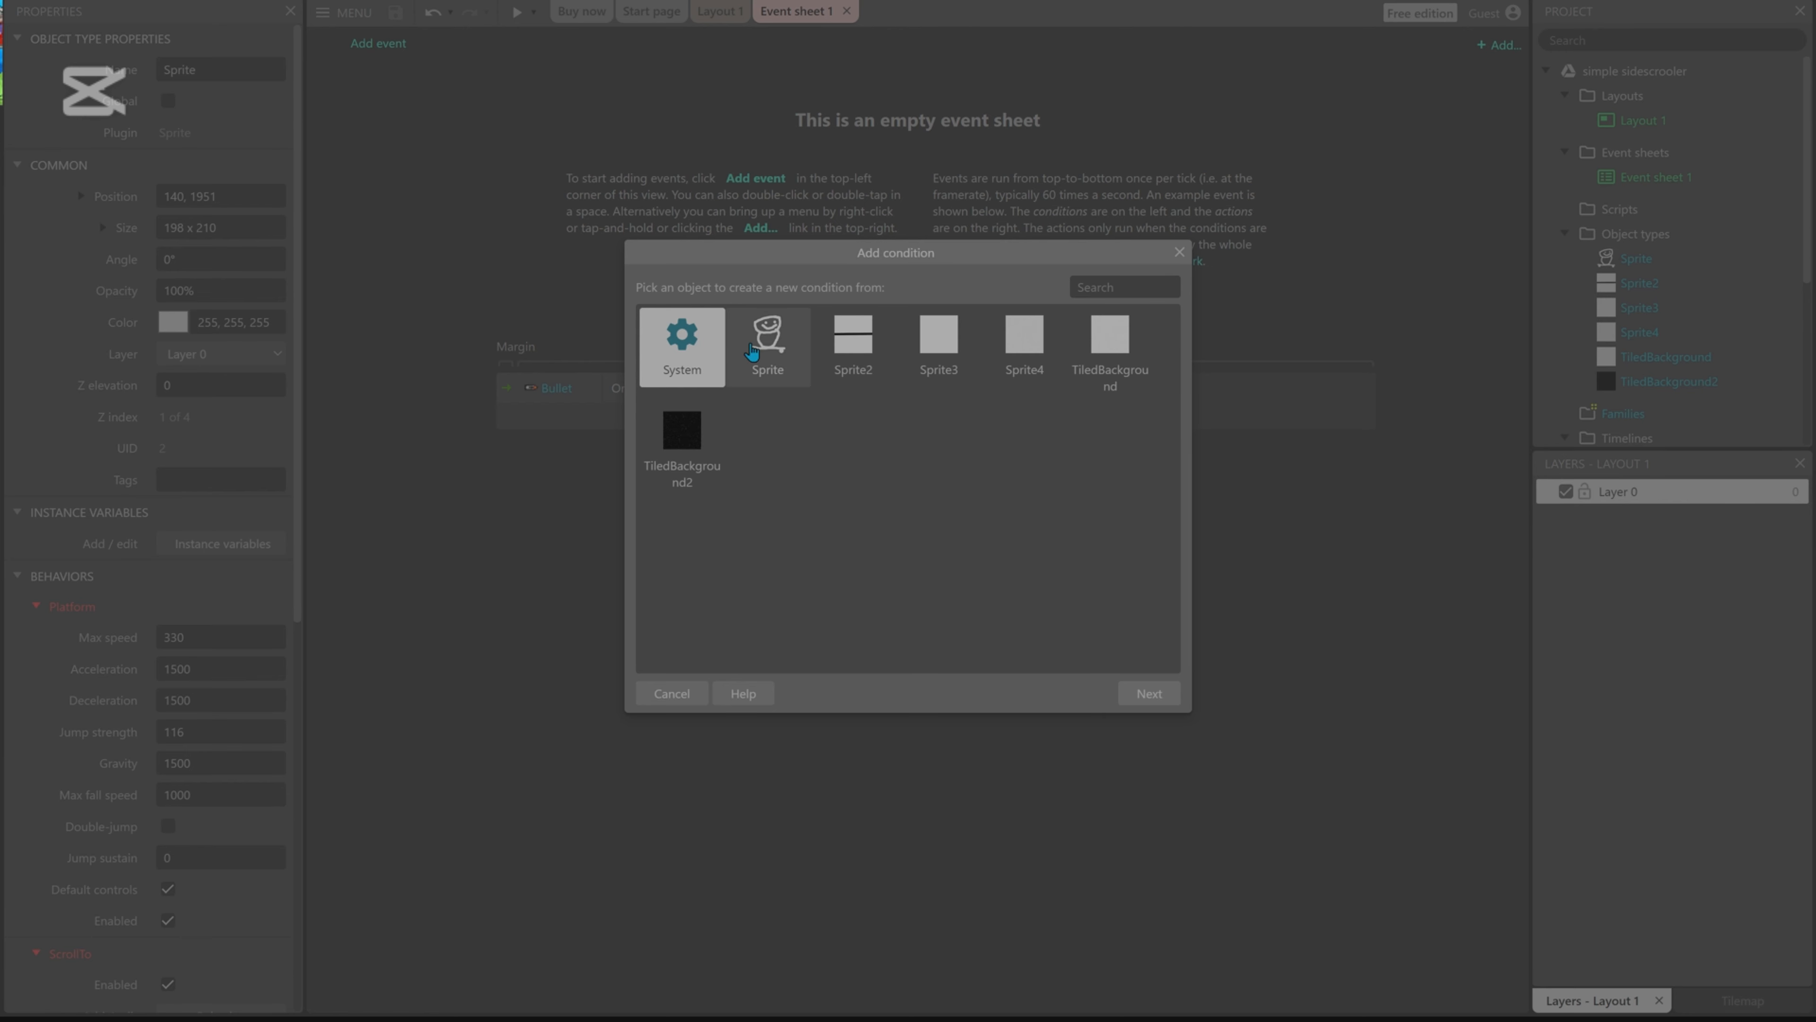
left_click(1180, 252)
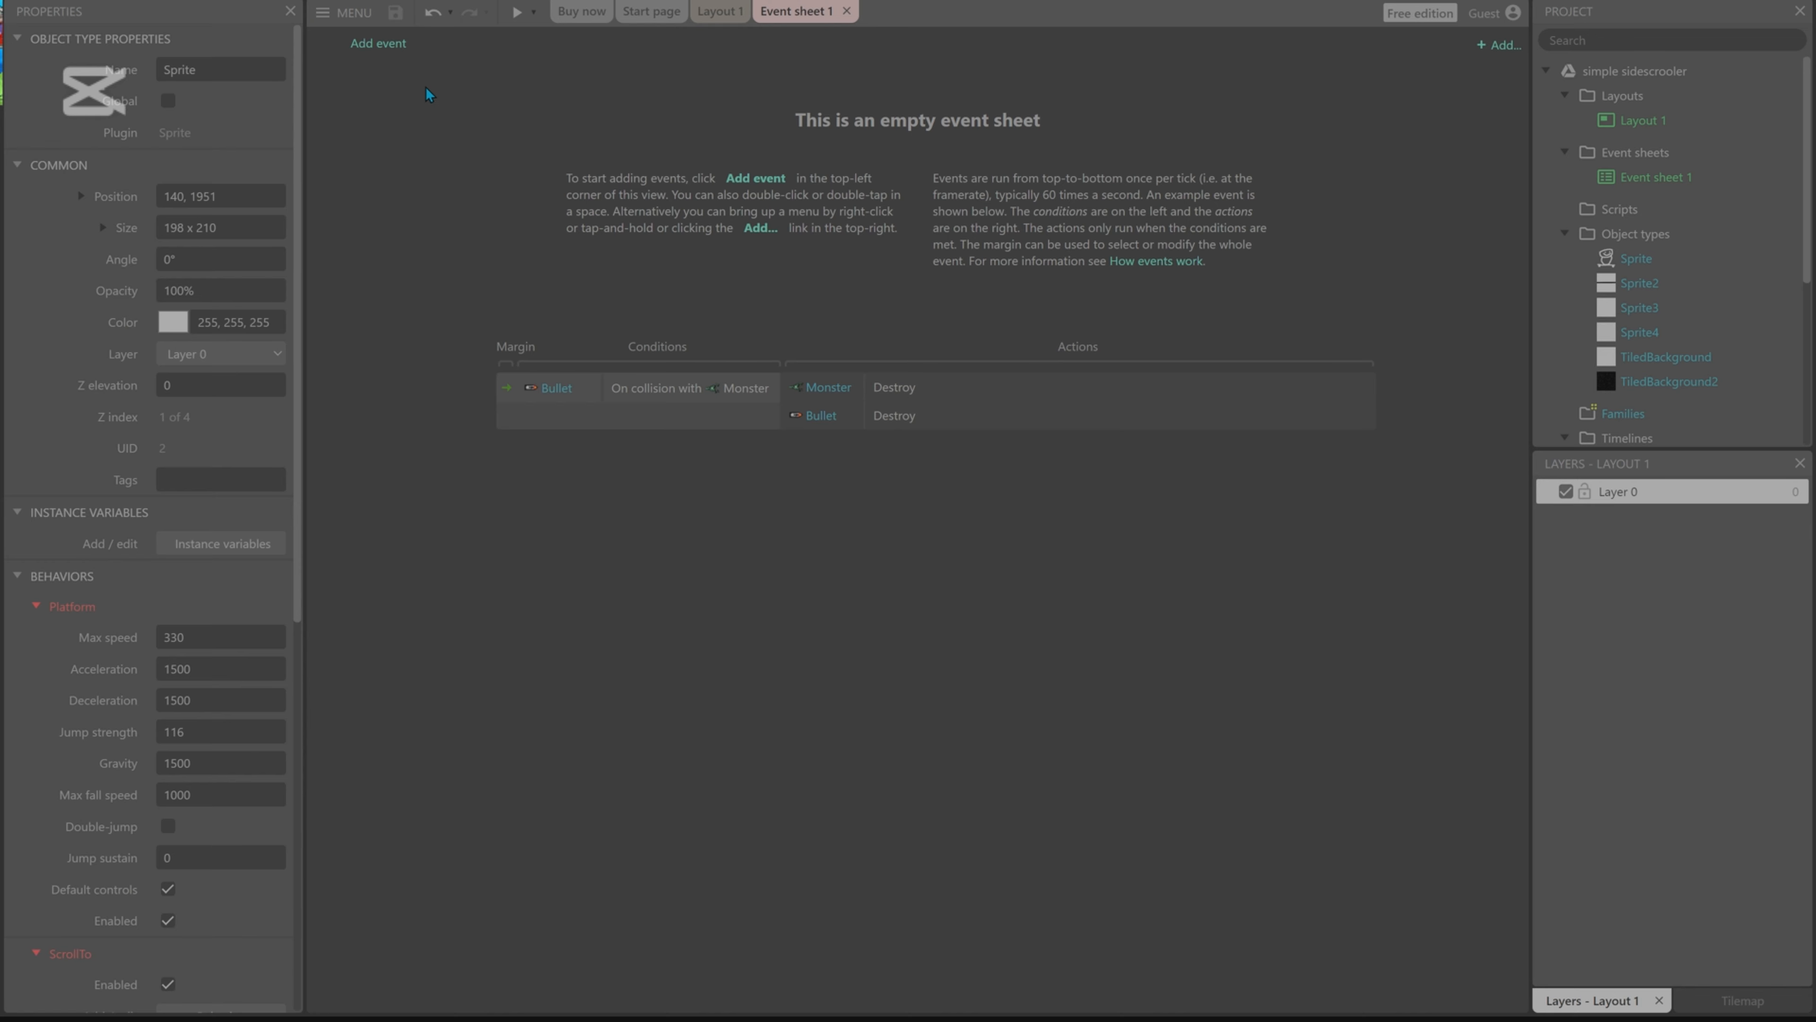
Add a Keyboard object to the project from Layout 1.
left_click(719, 11)
left_click(840, 190)
double_click(841, 192)
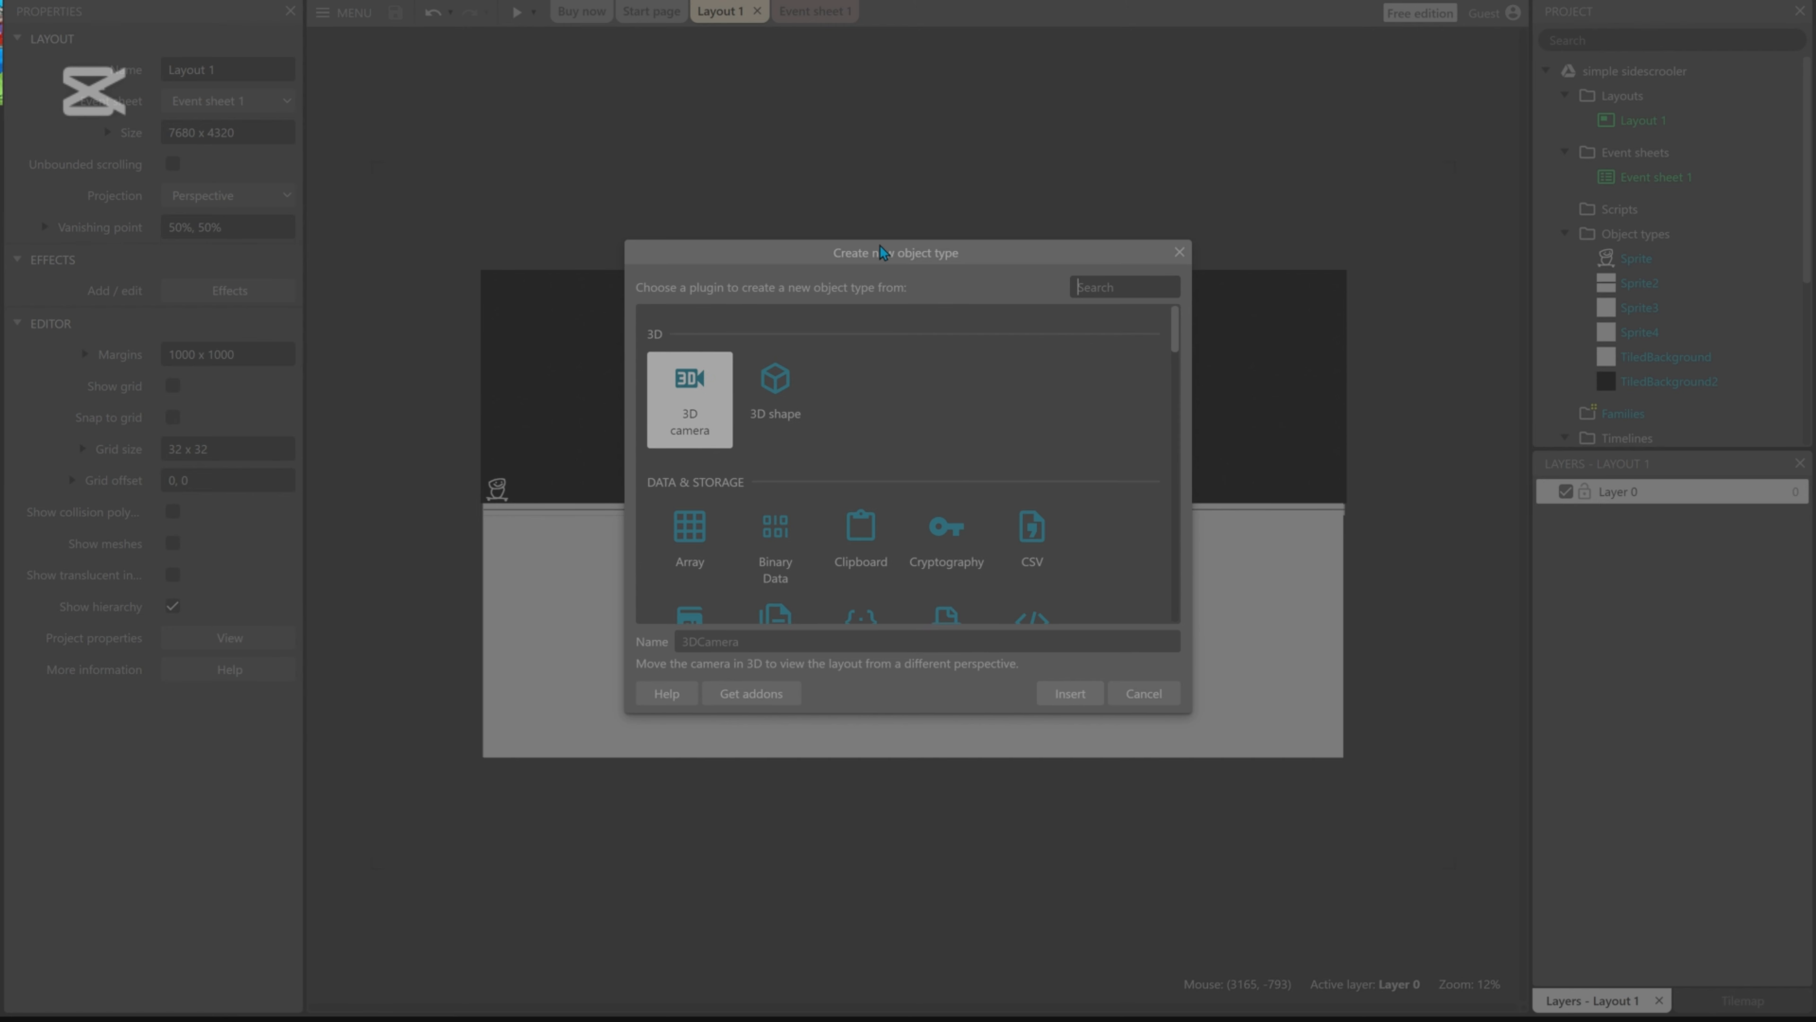
scroll(924, 522, "down", 6)
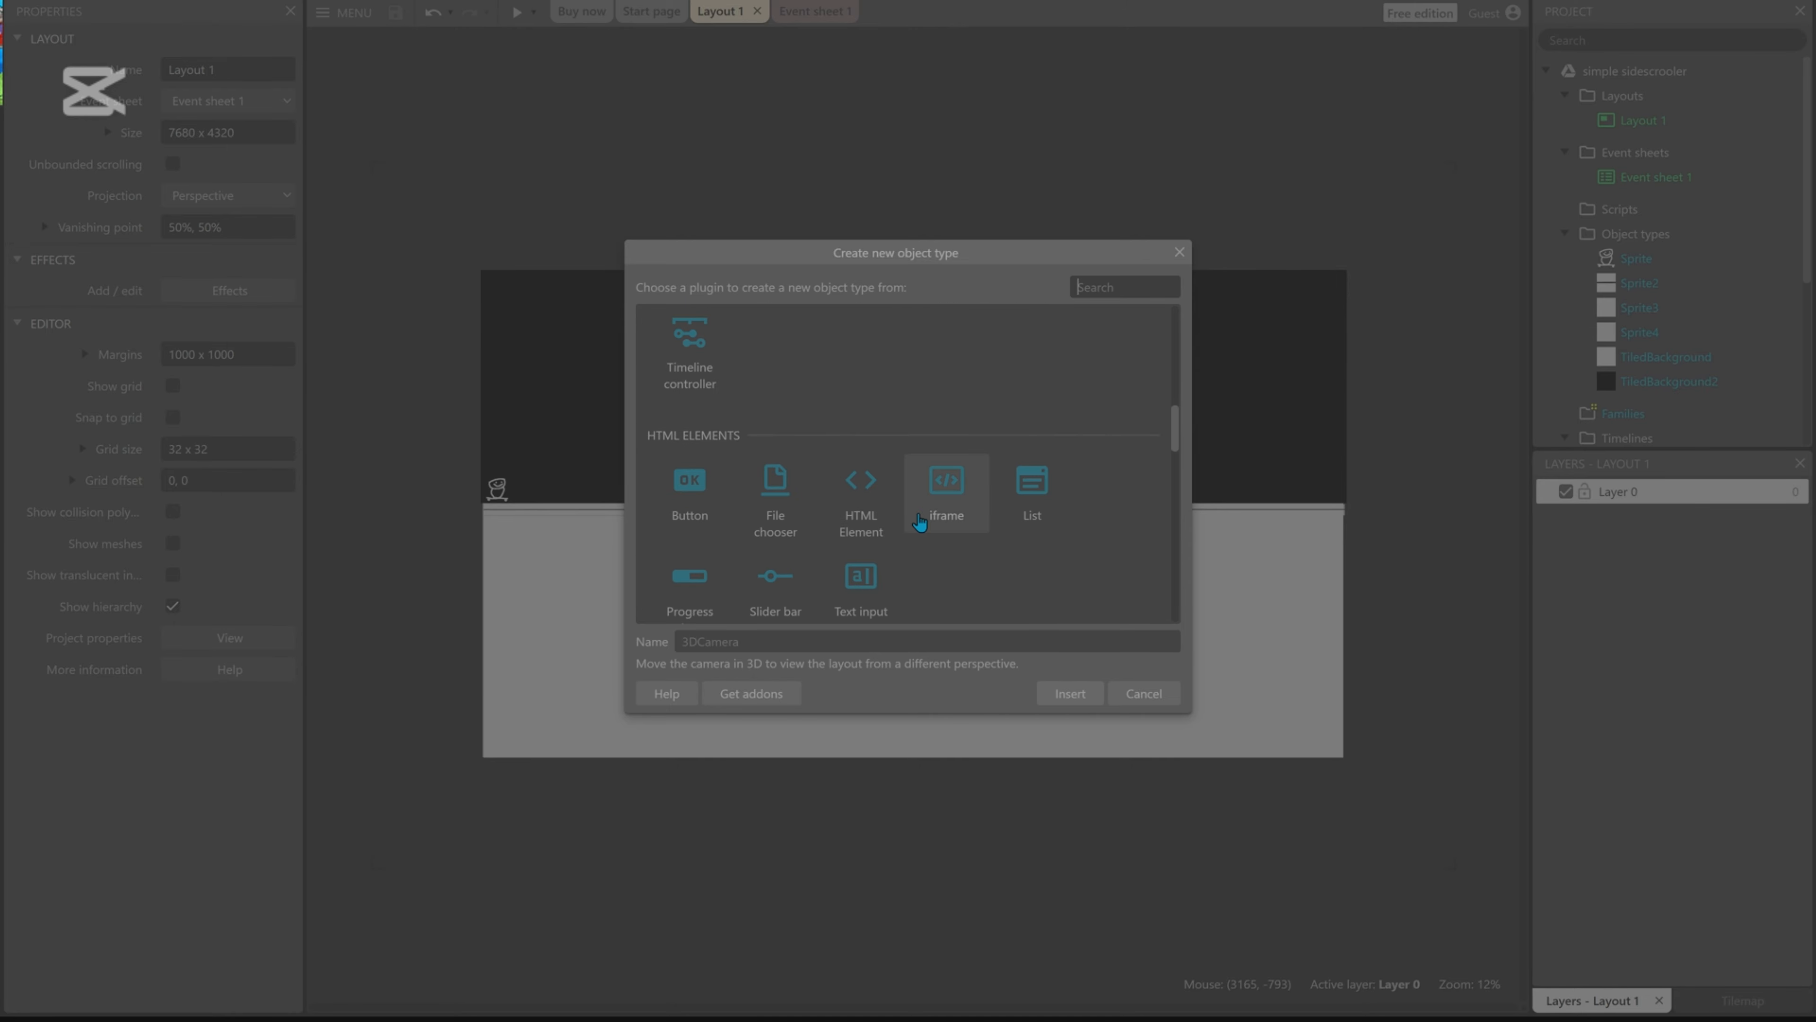
scroll(922, 522, "down", 2)
left_click(789, 583)
double_click(789, 584)
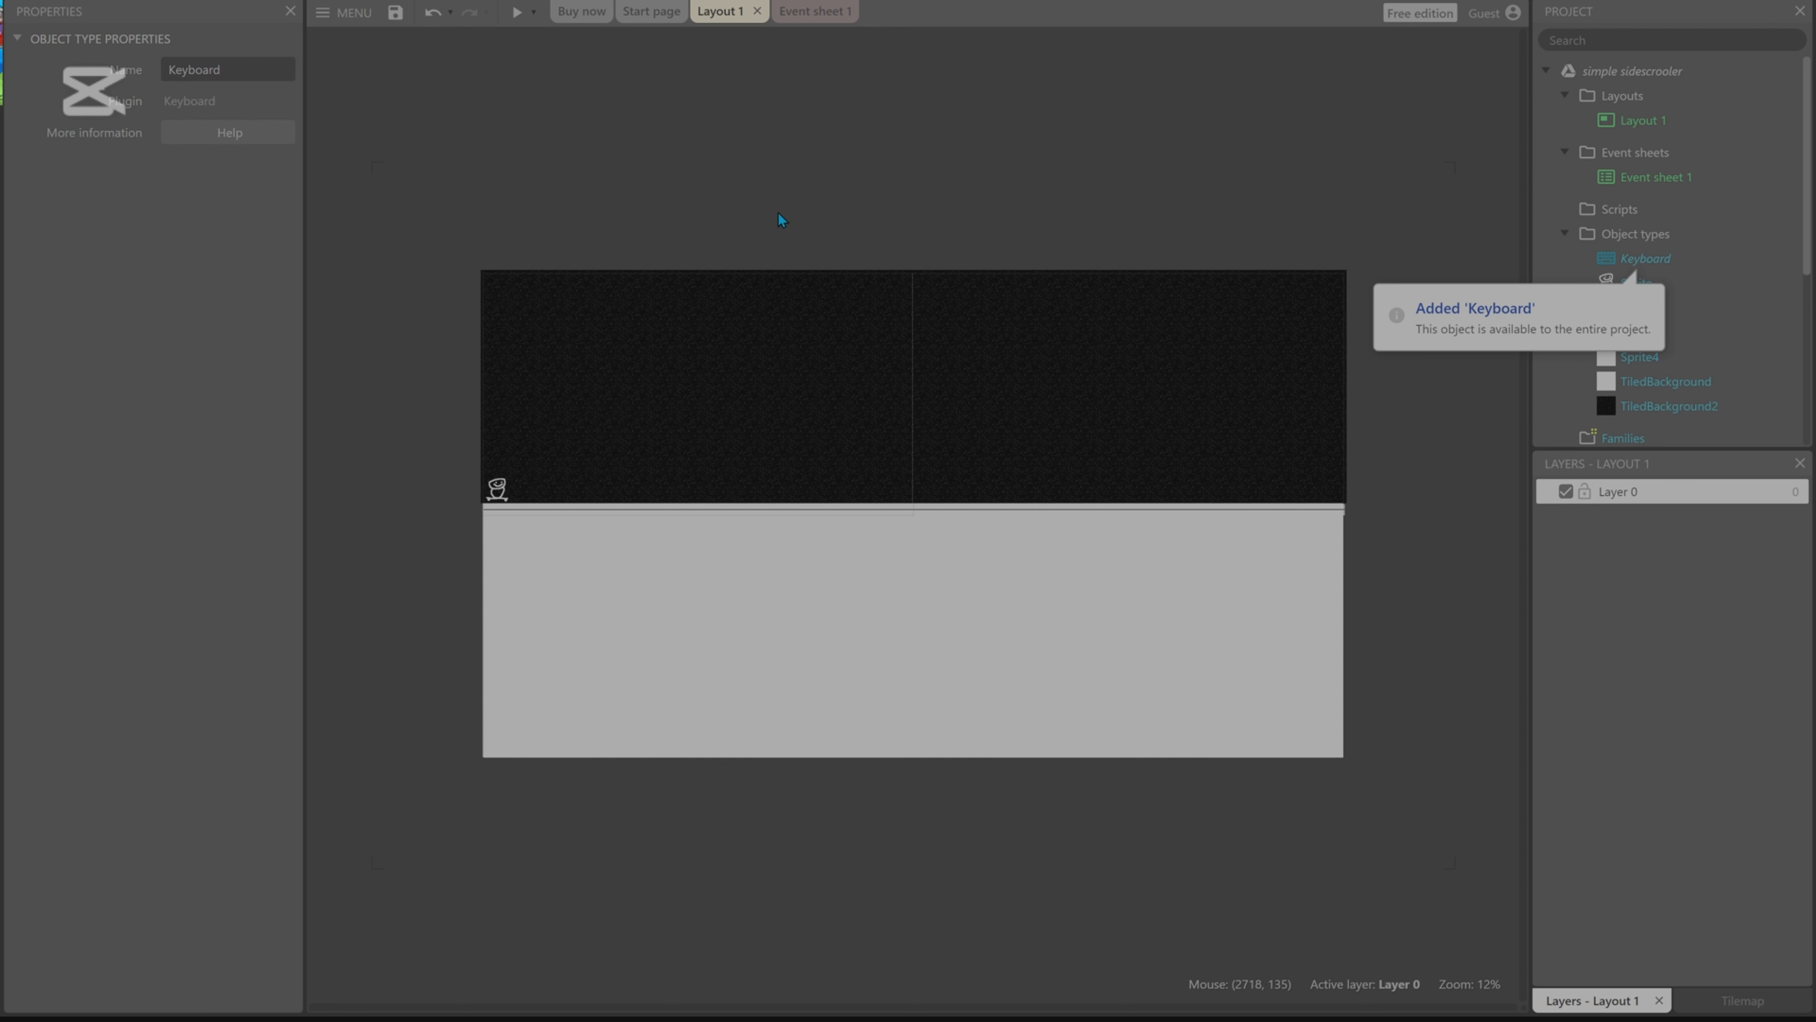
left_click(819, 36)
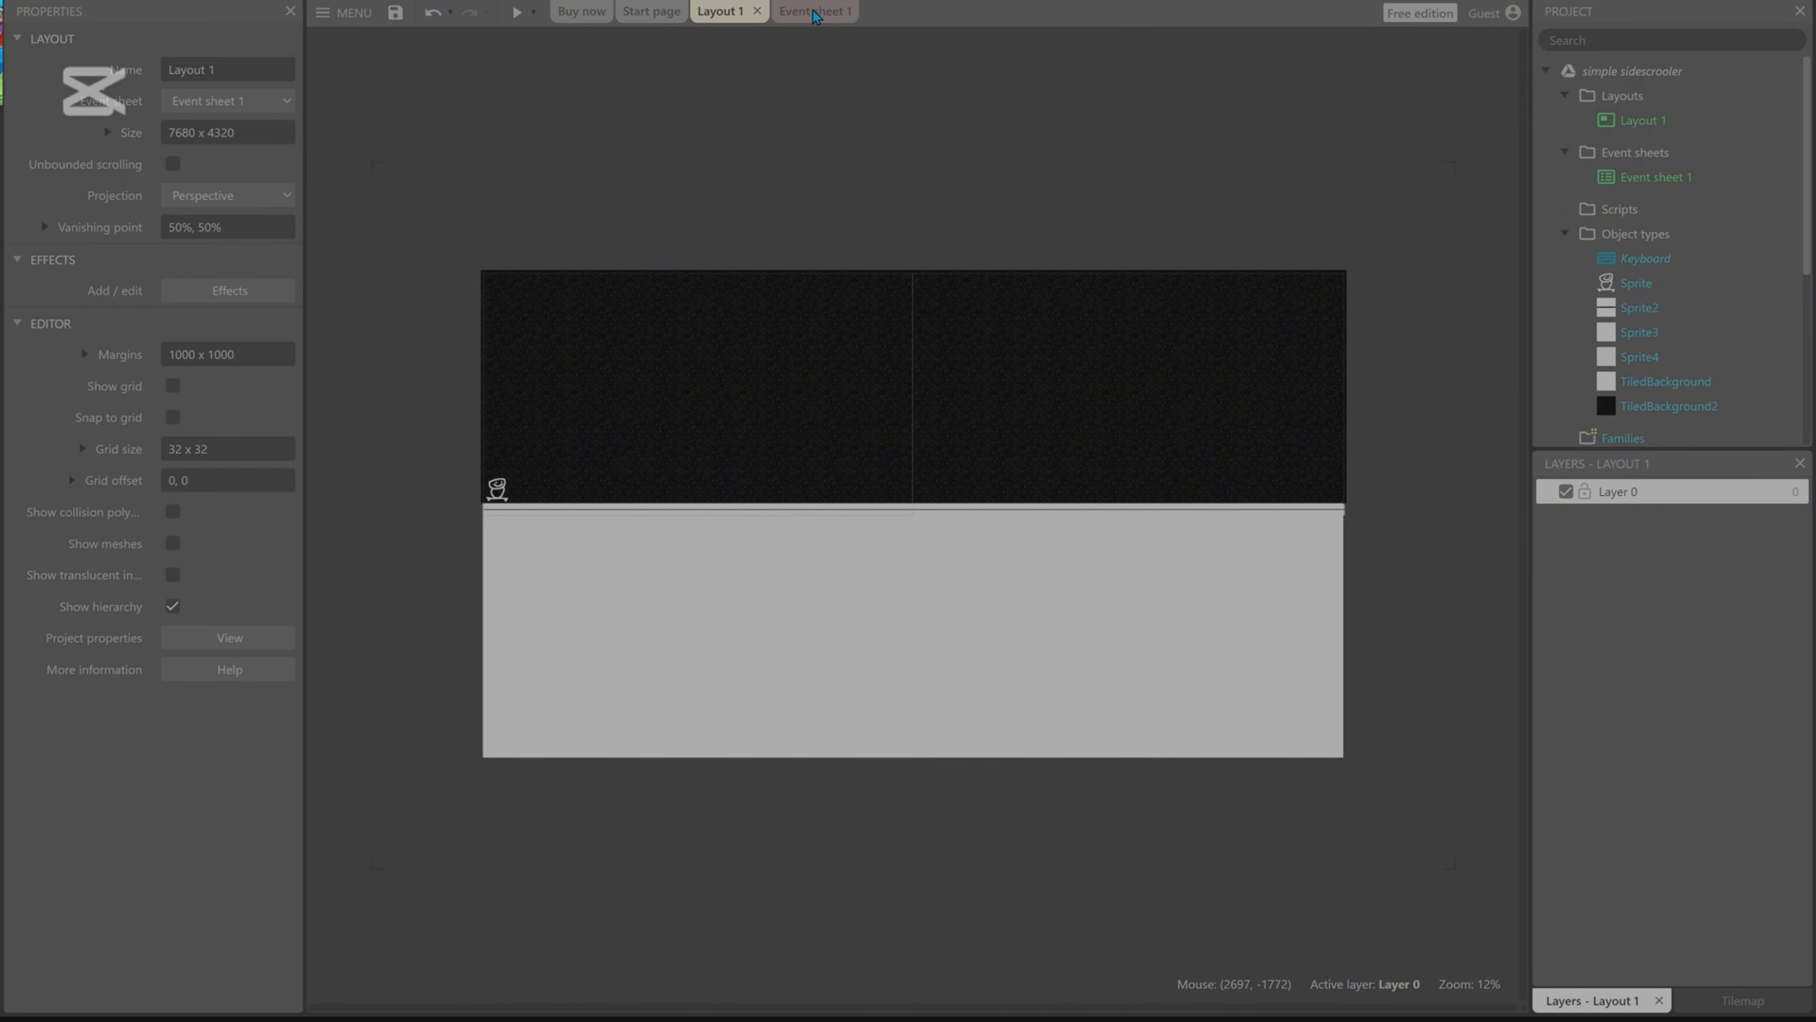
Add an event to Event sheet 1 with the Keyboard condition "Key is down" for the Right arrow key.
left_click(815, 11)
left_click(378, 44)
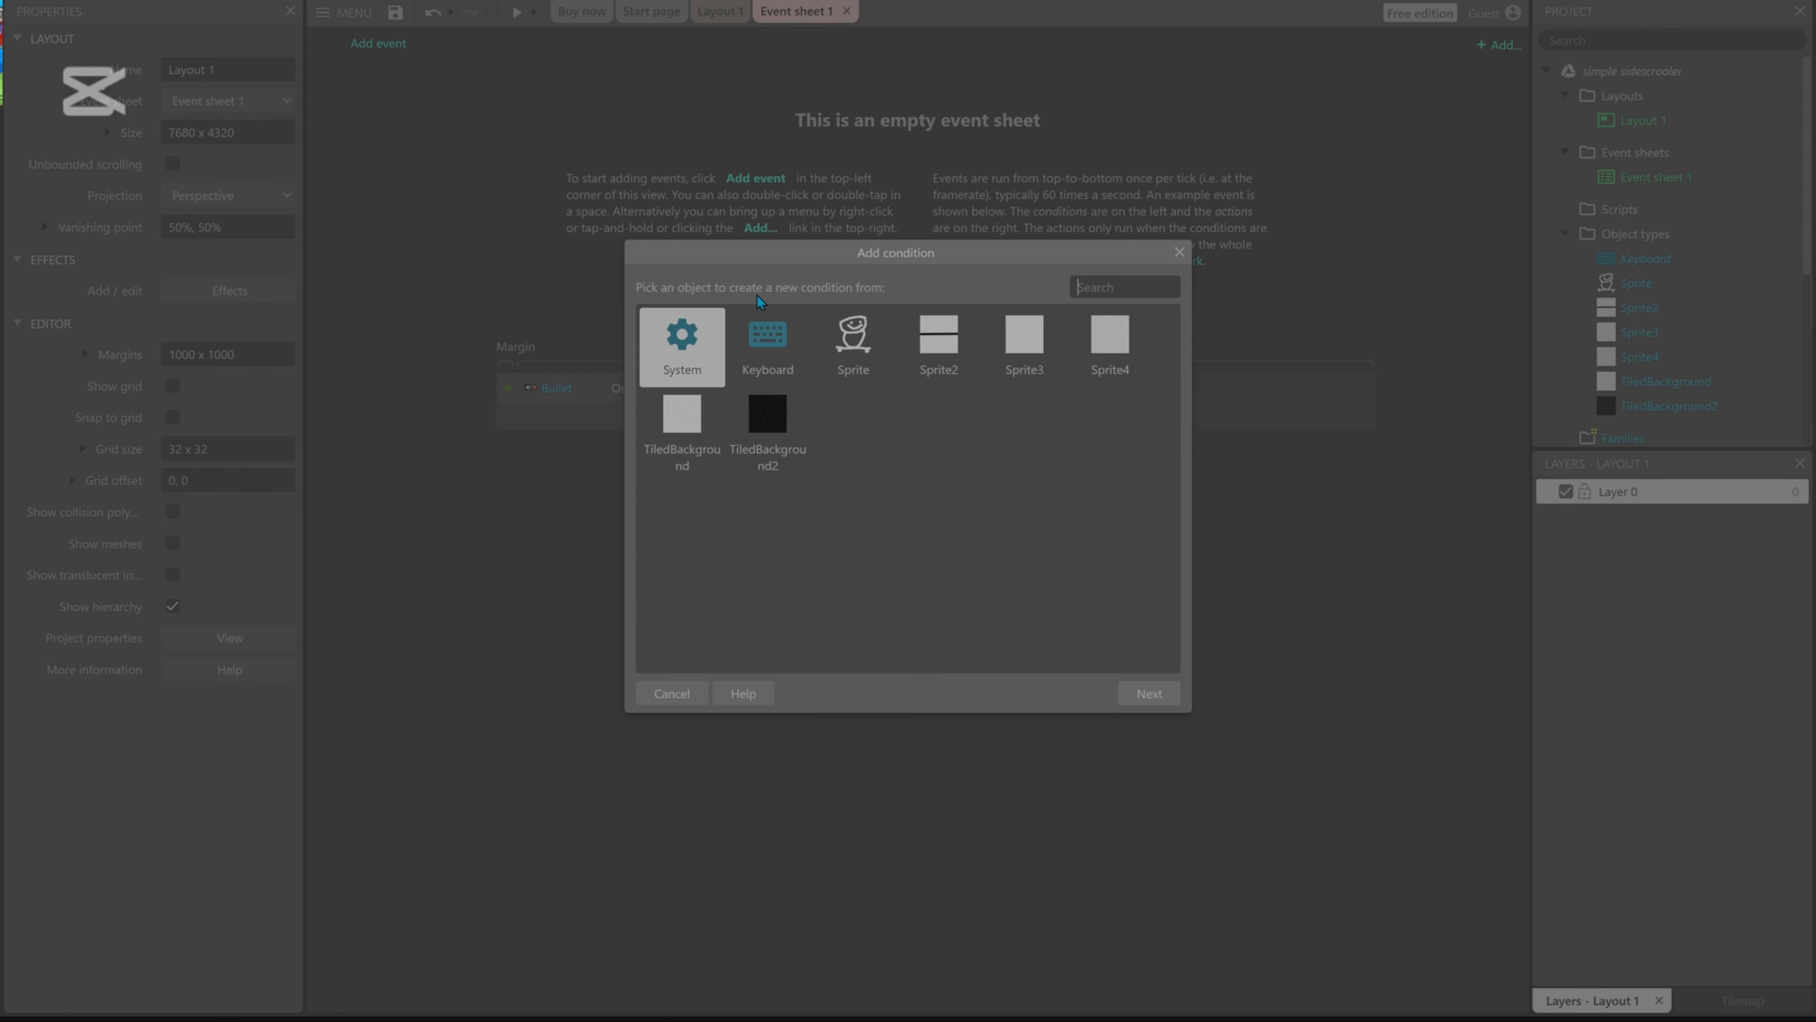
double_click(771, 335)
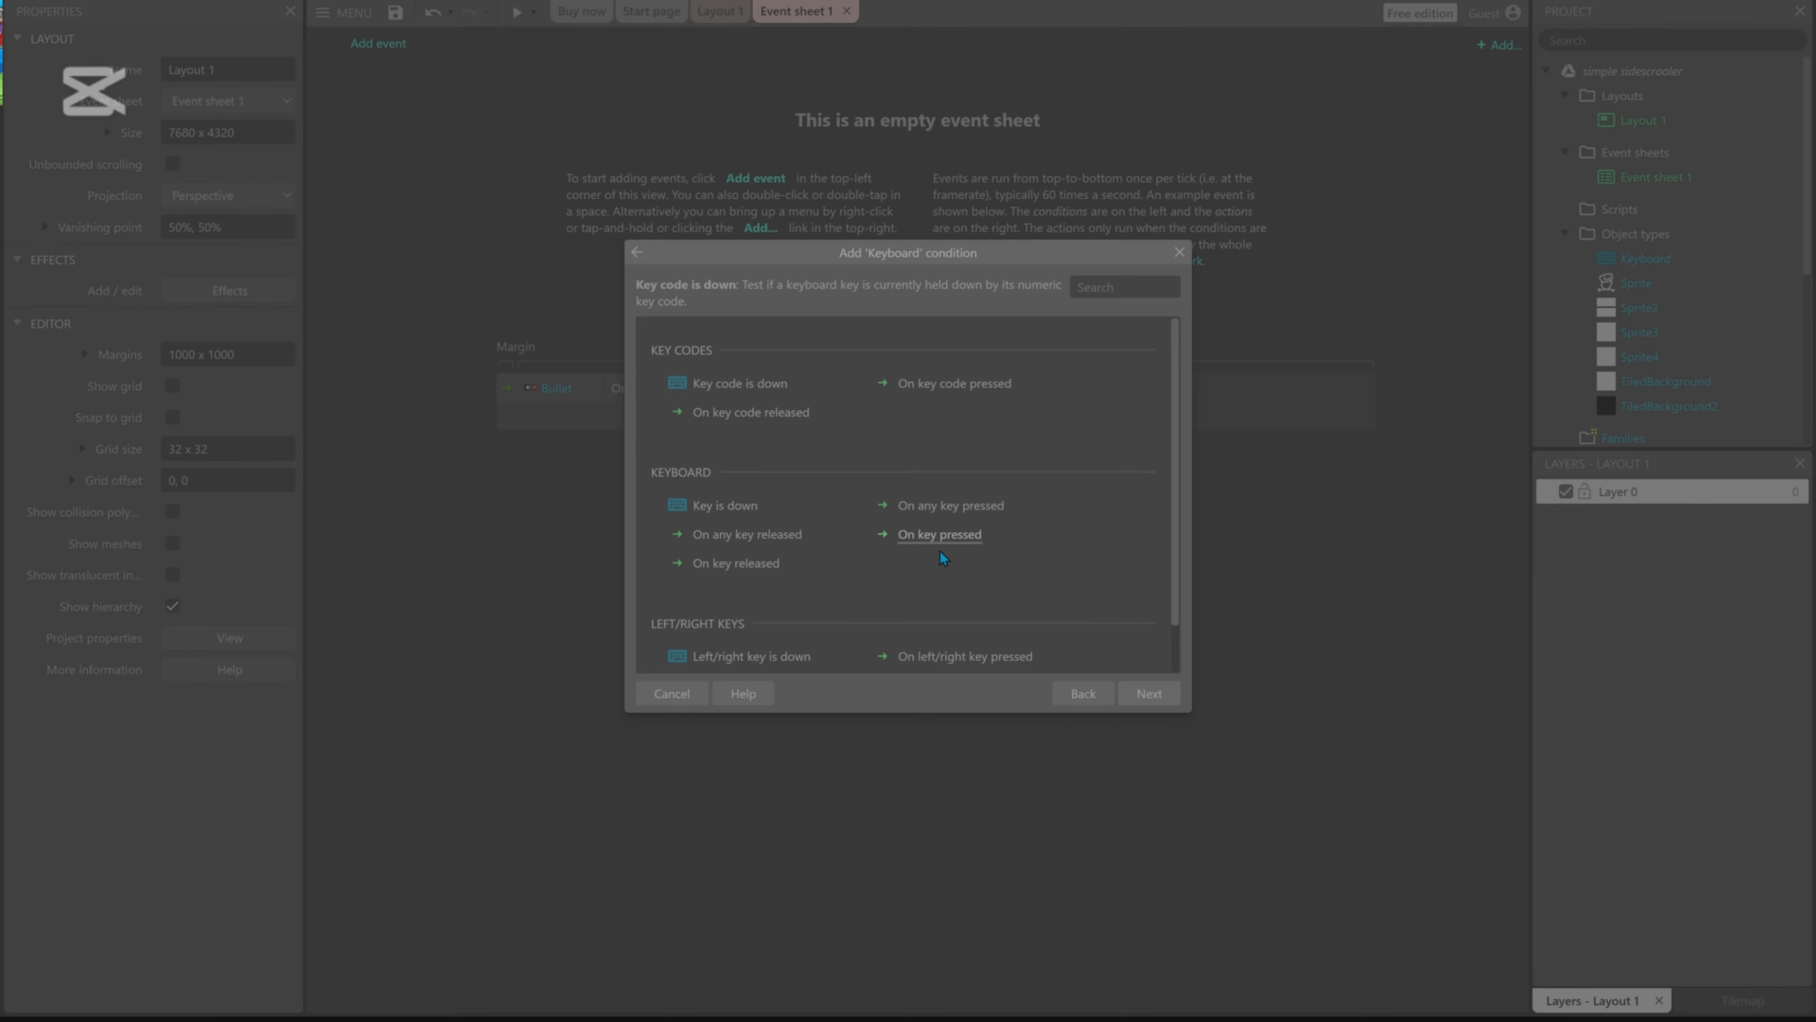
double_click(769, 509)
left_click(872, 463)
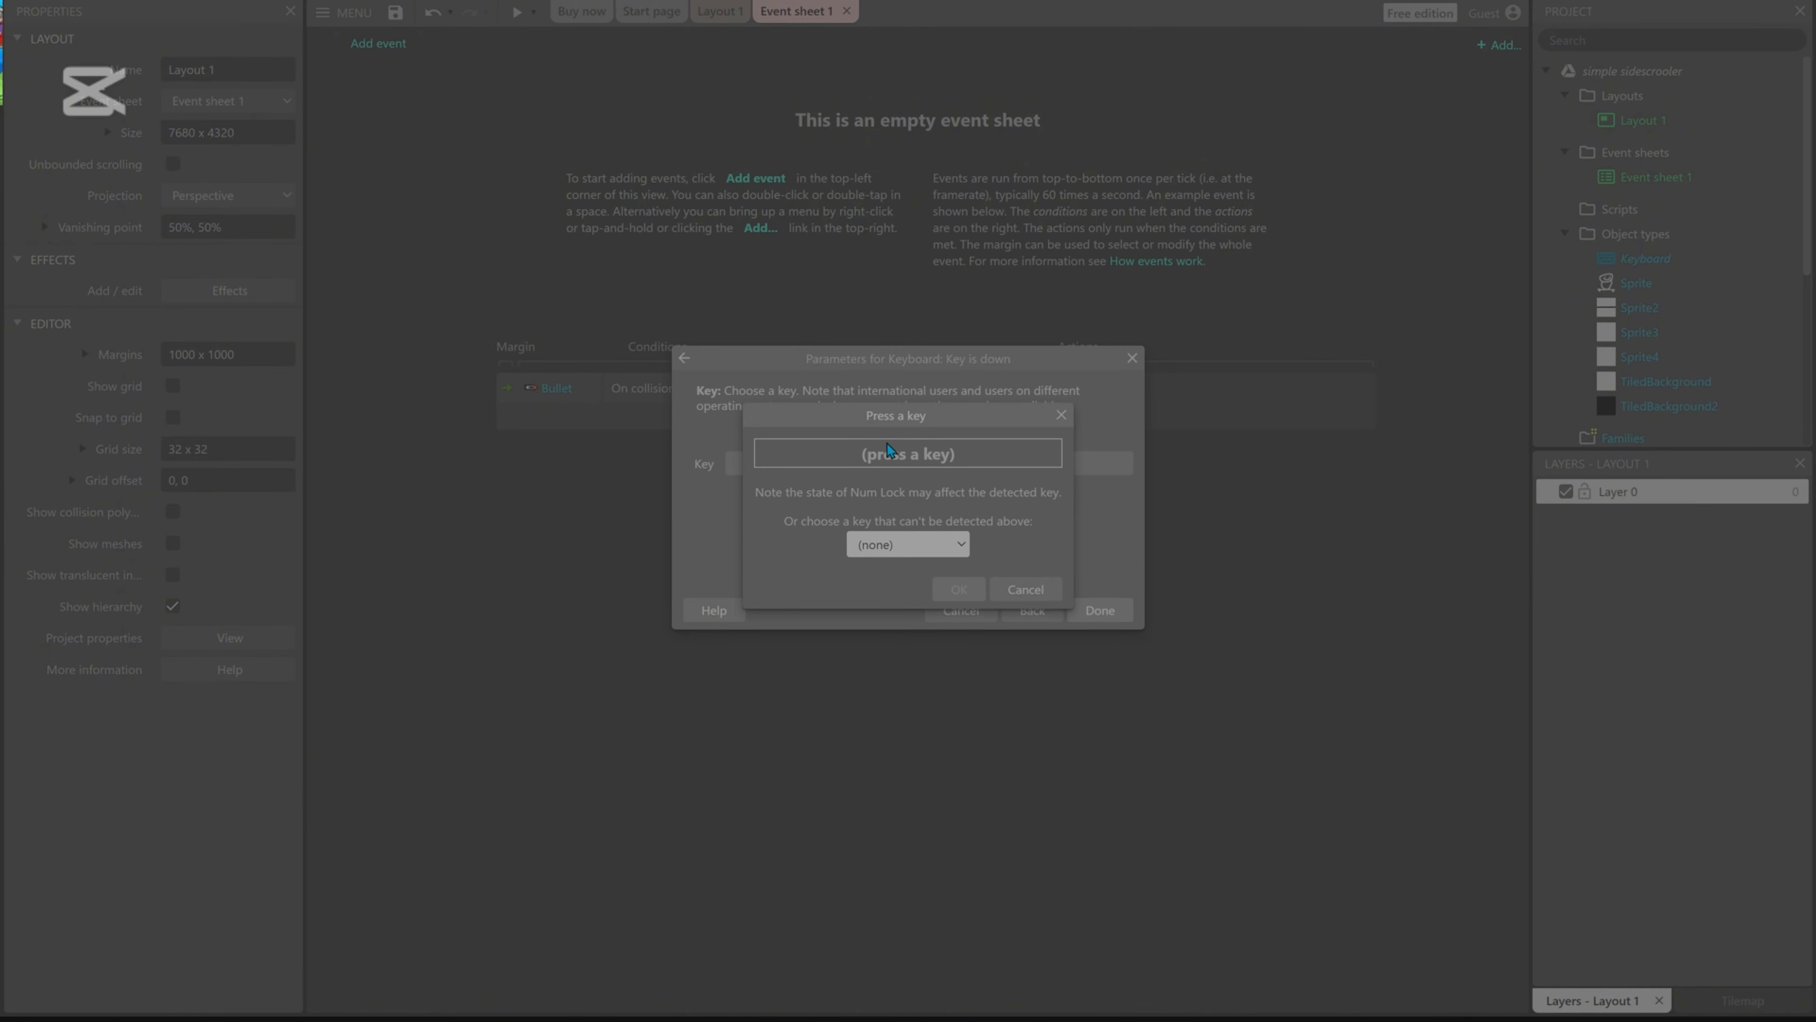
key("Right")
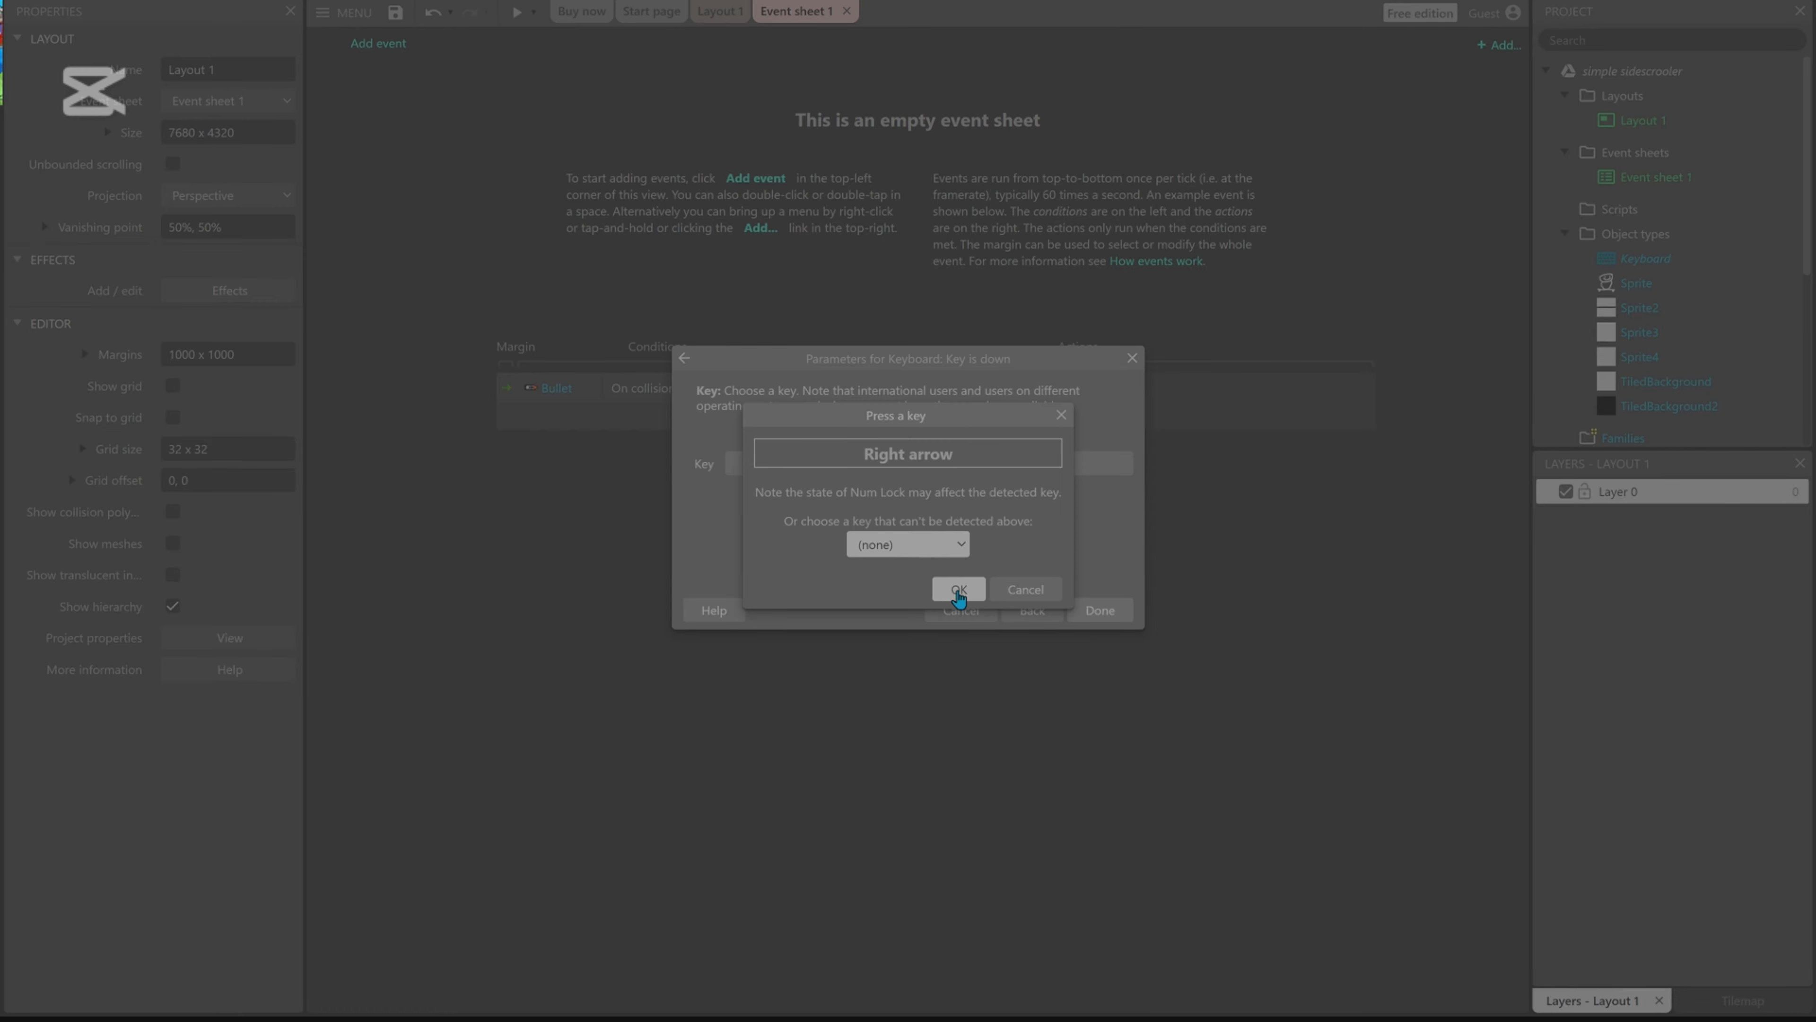
left_click(958, 588)
left_click(1100, 610)
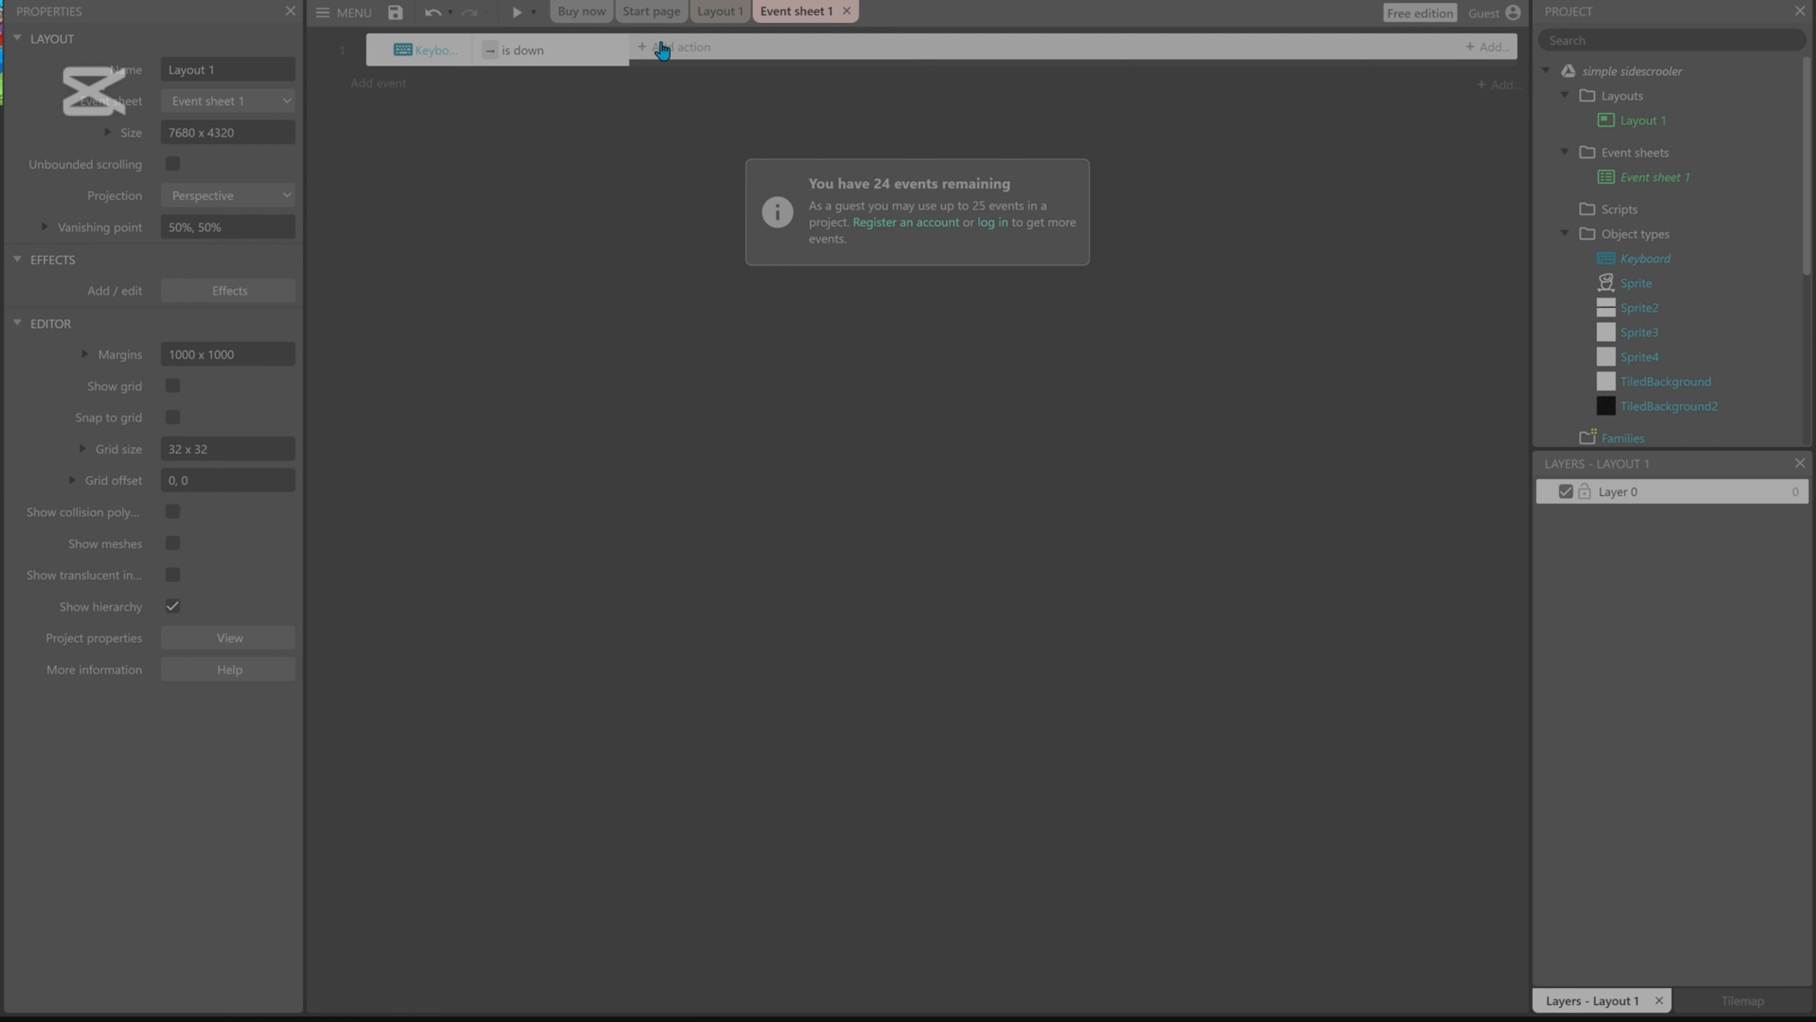
Give the Right arrow event a Sprite action, Set mirrored, with the state Not mirrored.
left_click(663, 49)
double_click(786, 356)
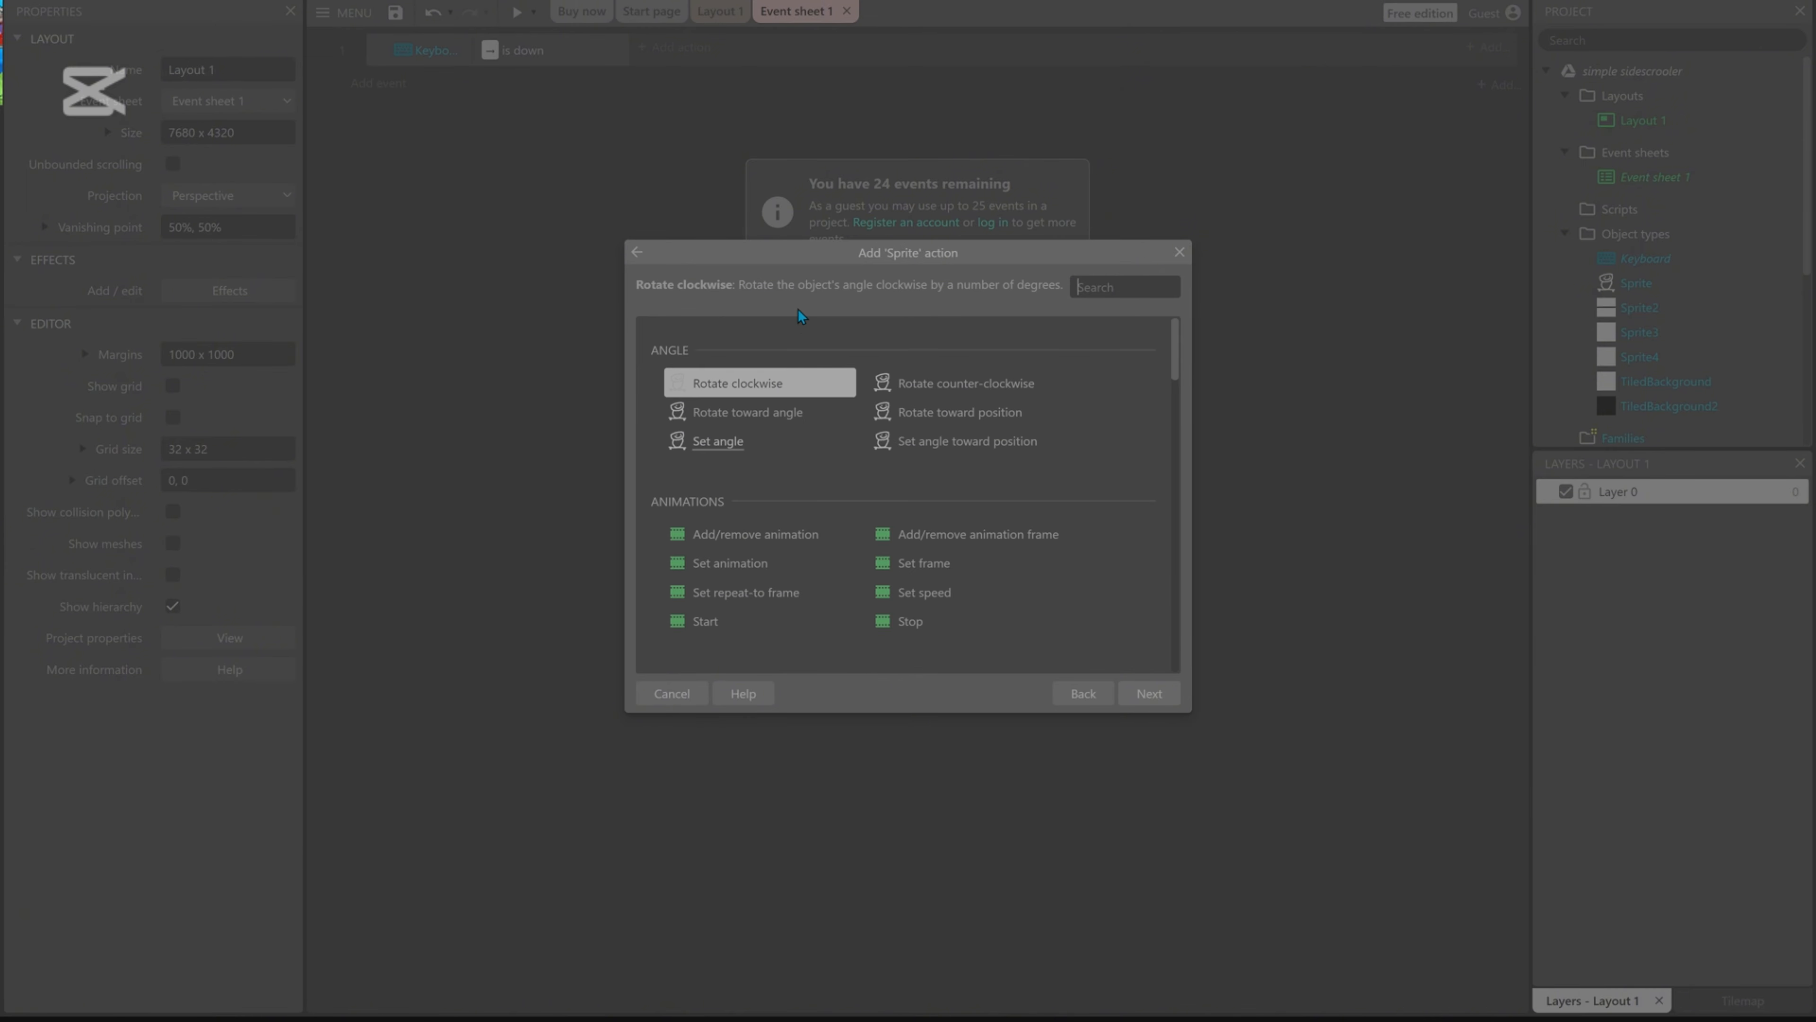
scroll(829, 471, "down", 2)
scroll(823, 474, "down", 2)
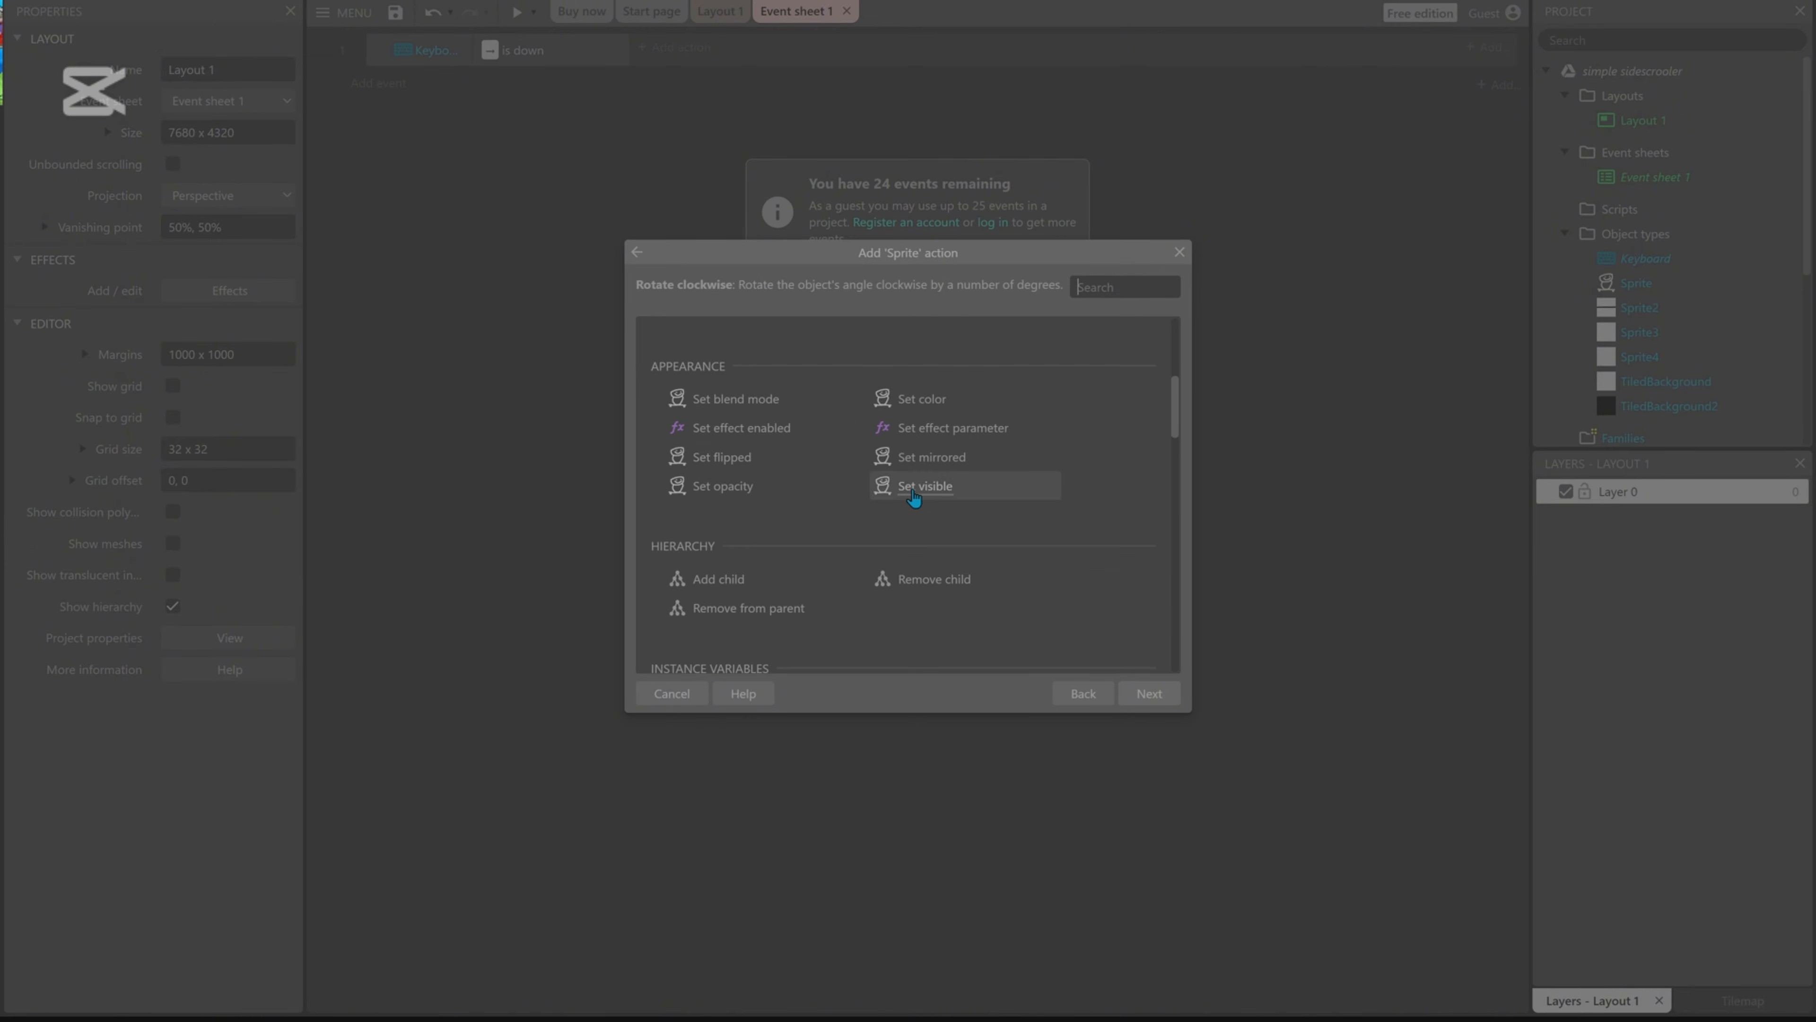
double_click(926, 458)
left_click(849, 468)
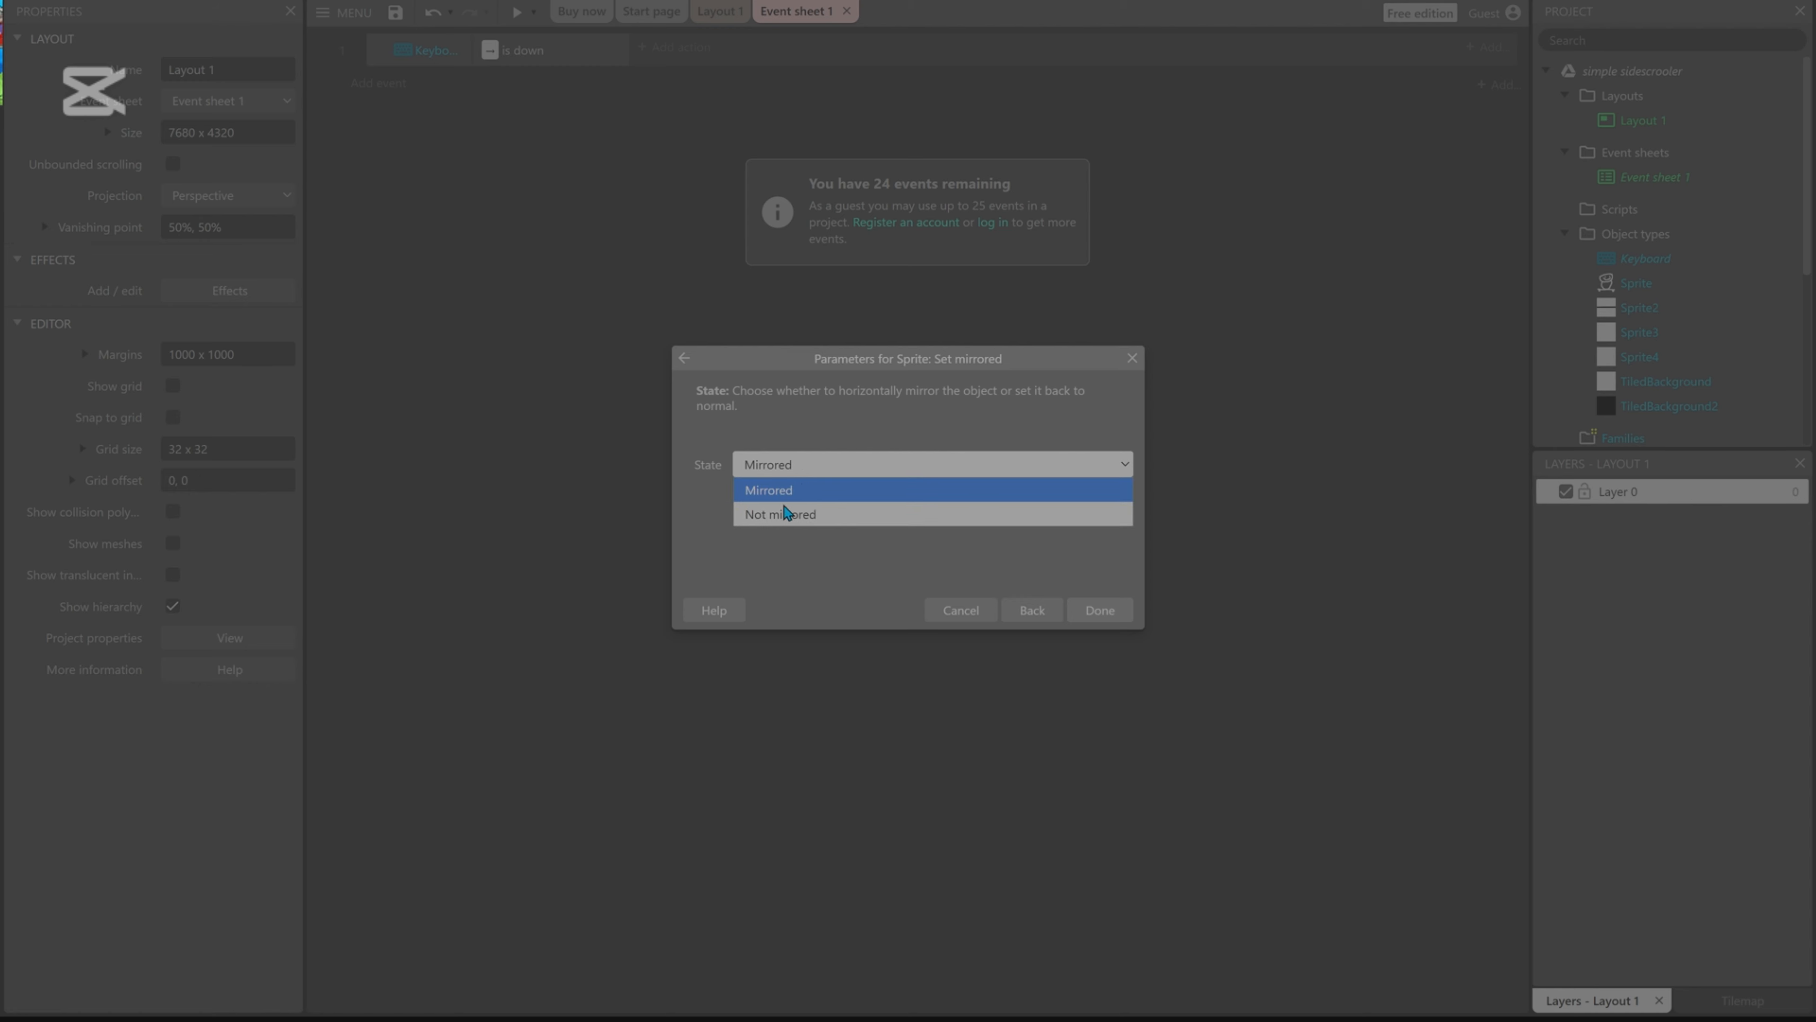
left_click(789, 512)
left_click(1105, 615)
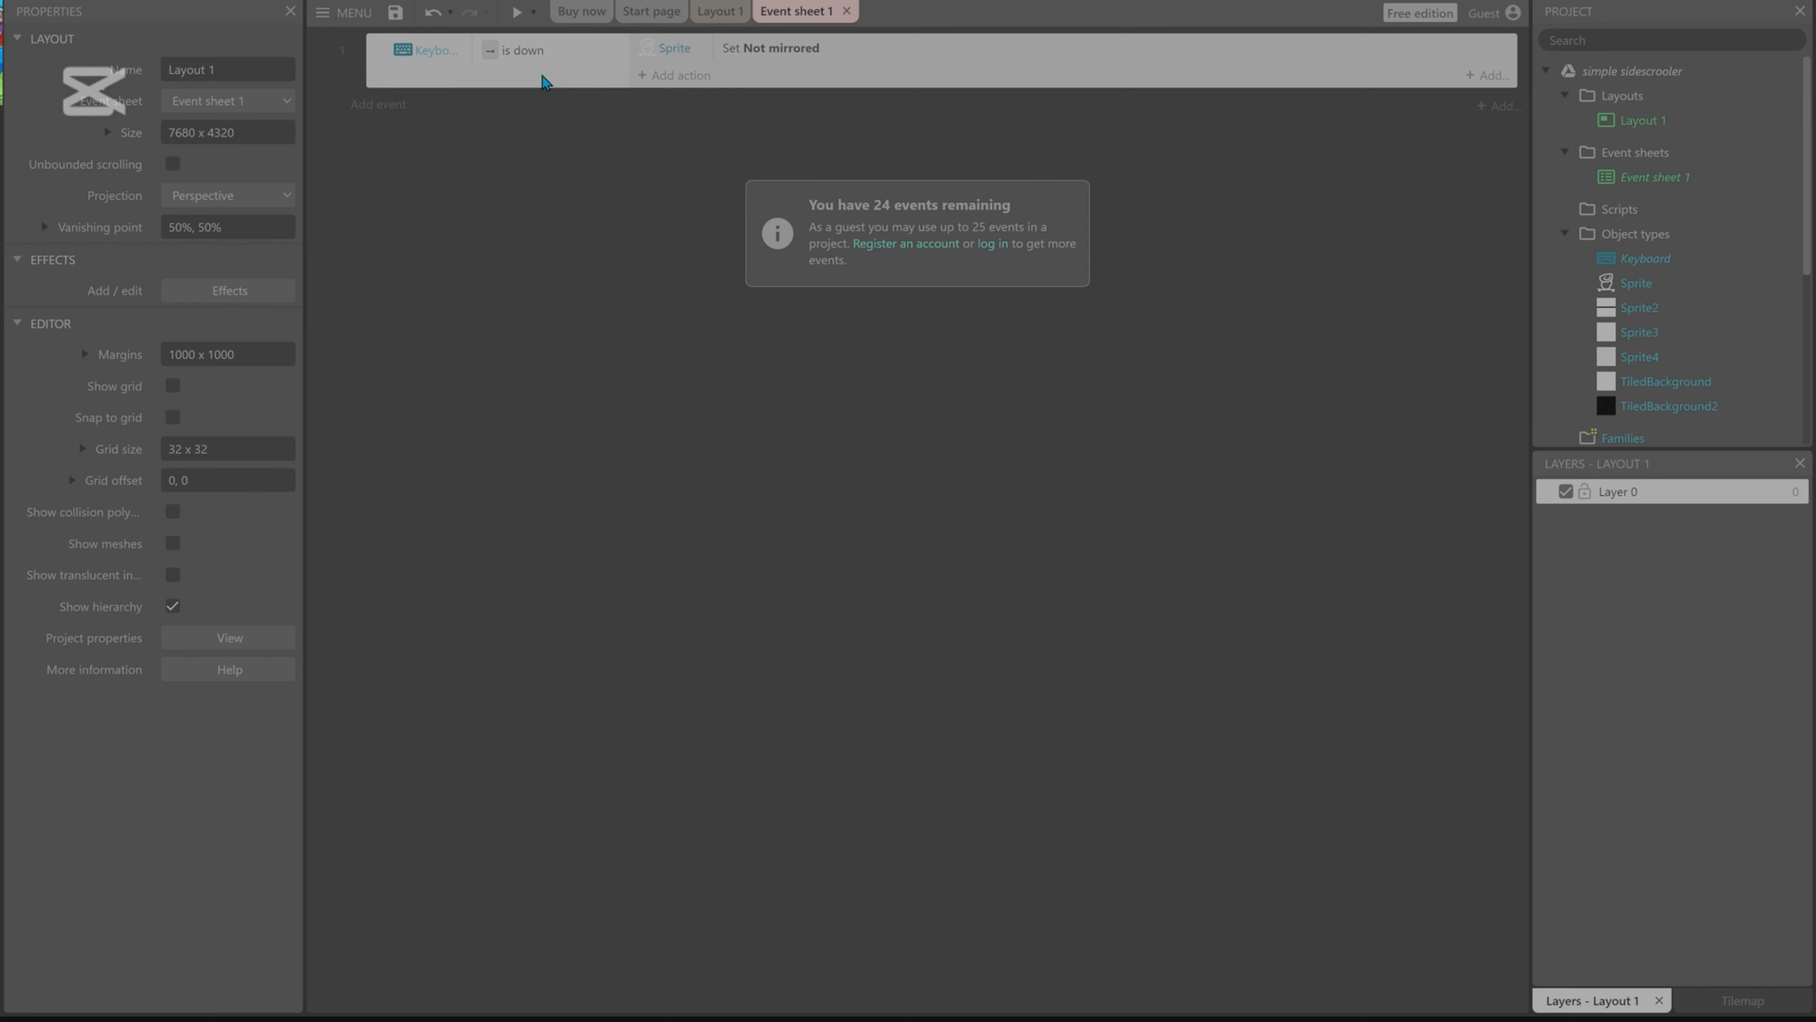
Duplicate the Right arrow event and set the copy's Sprite action, Set mirrored, to the state Mirrored.
key("ctrl+v")
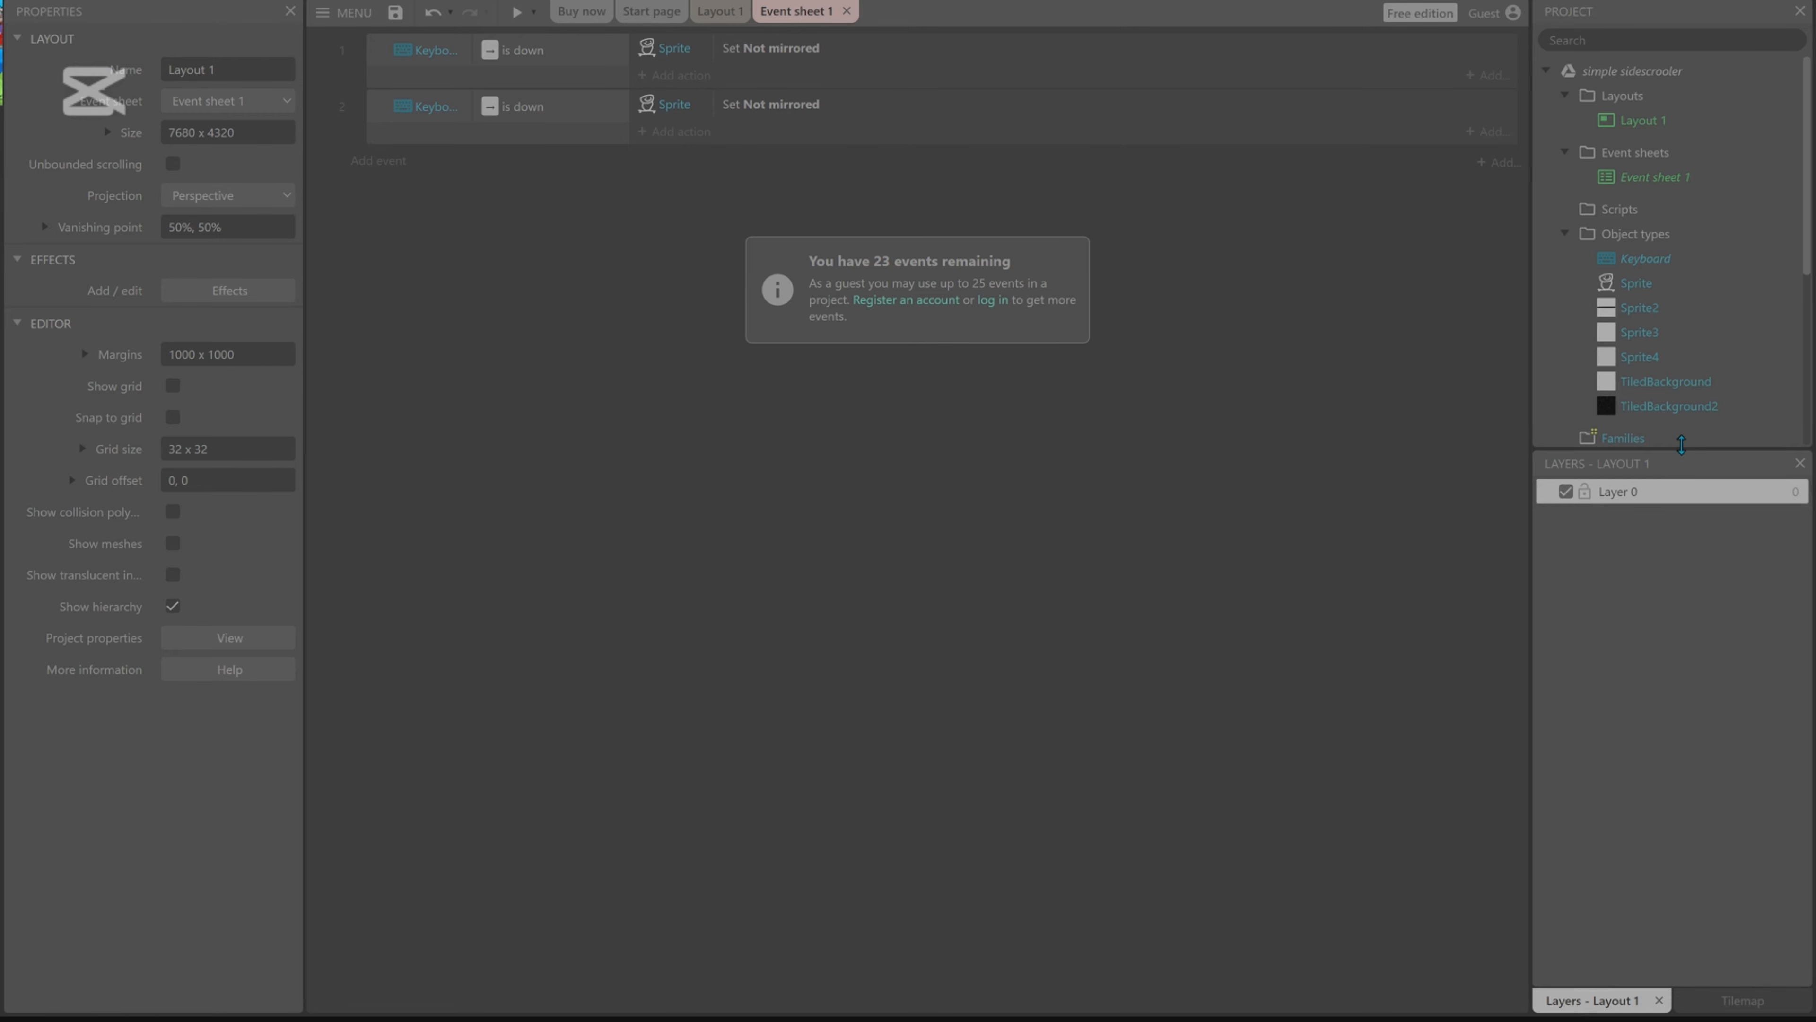
left_click_drag(1682, 444, 1666, 736)
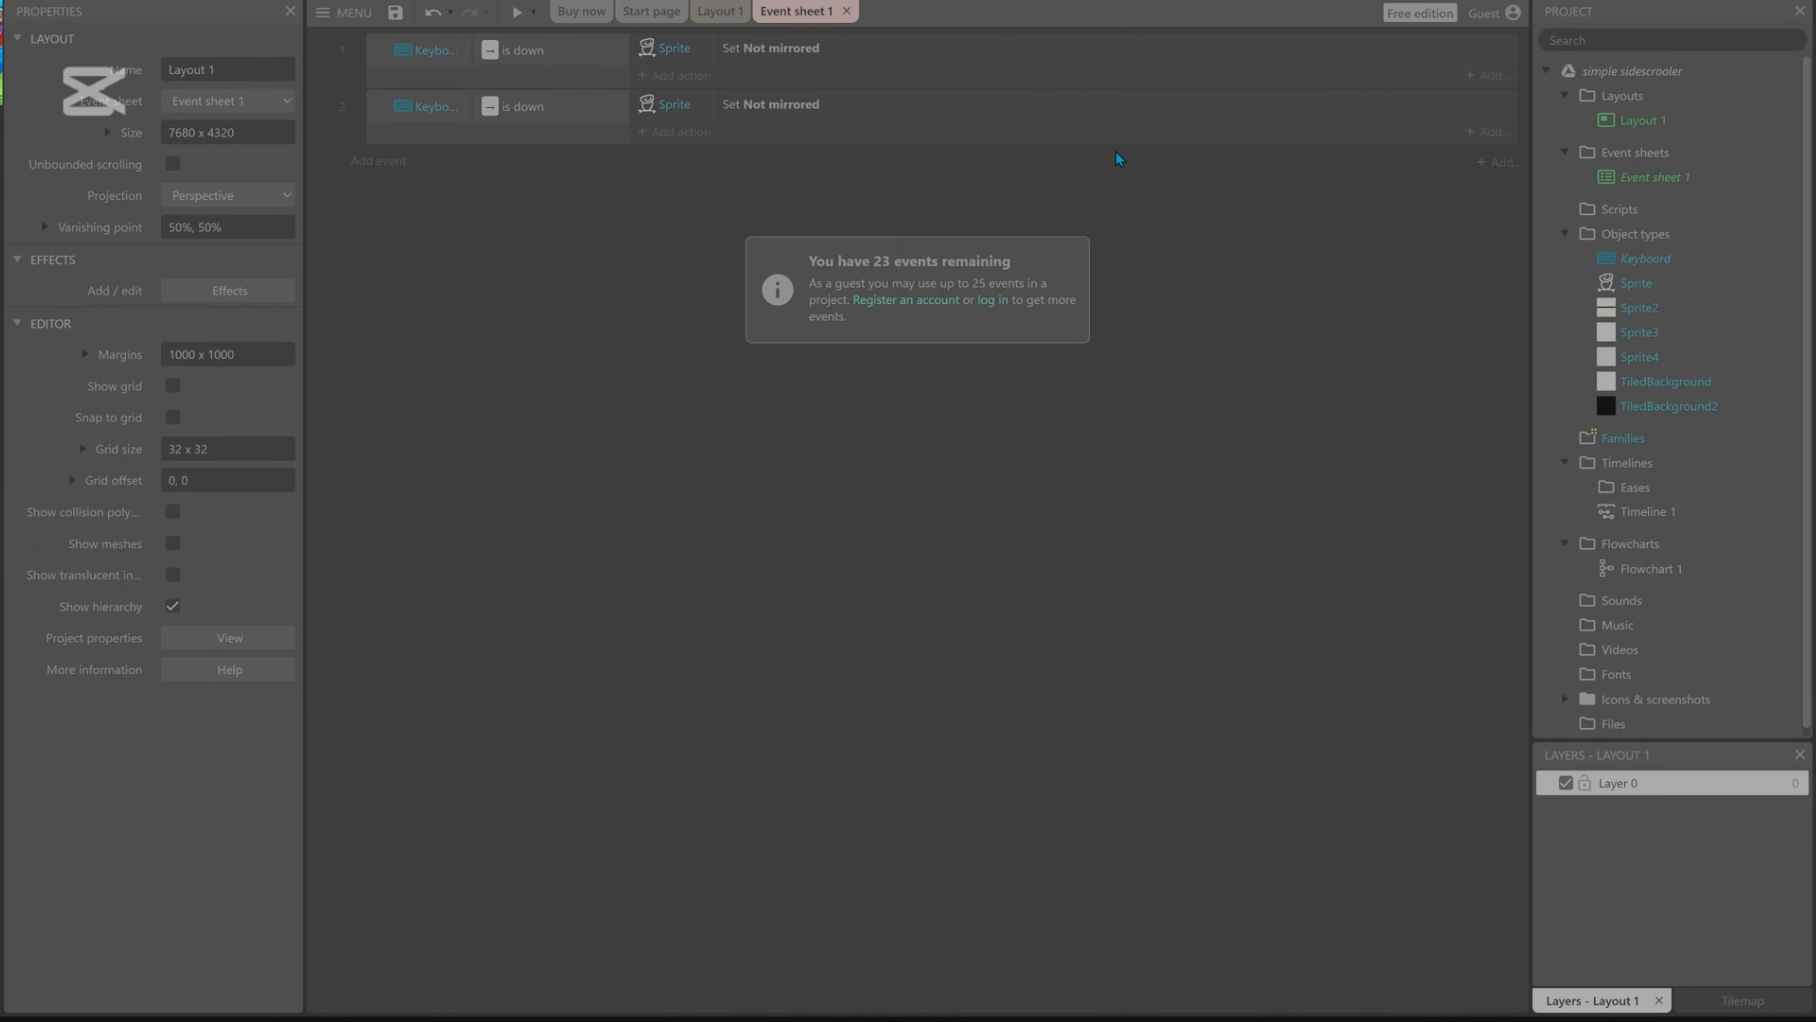
double_click(649, 105)
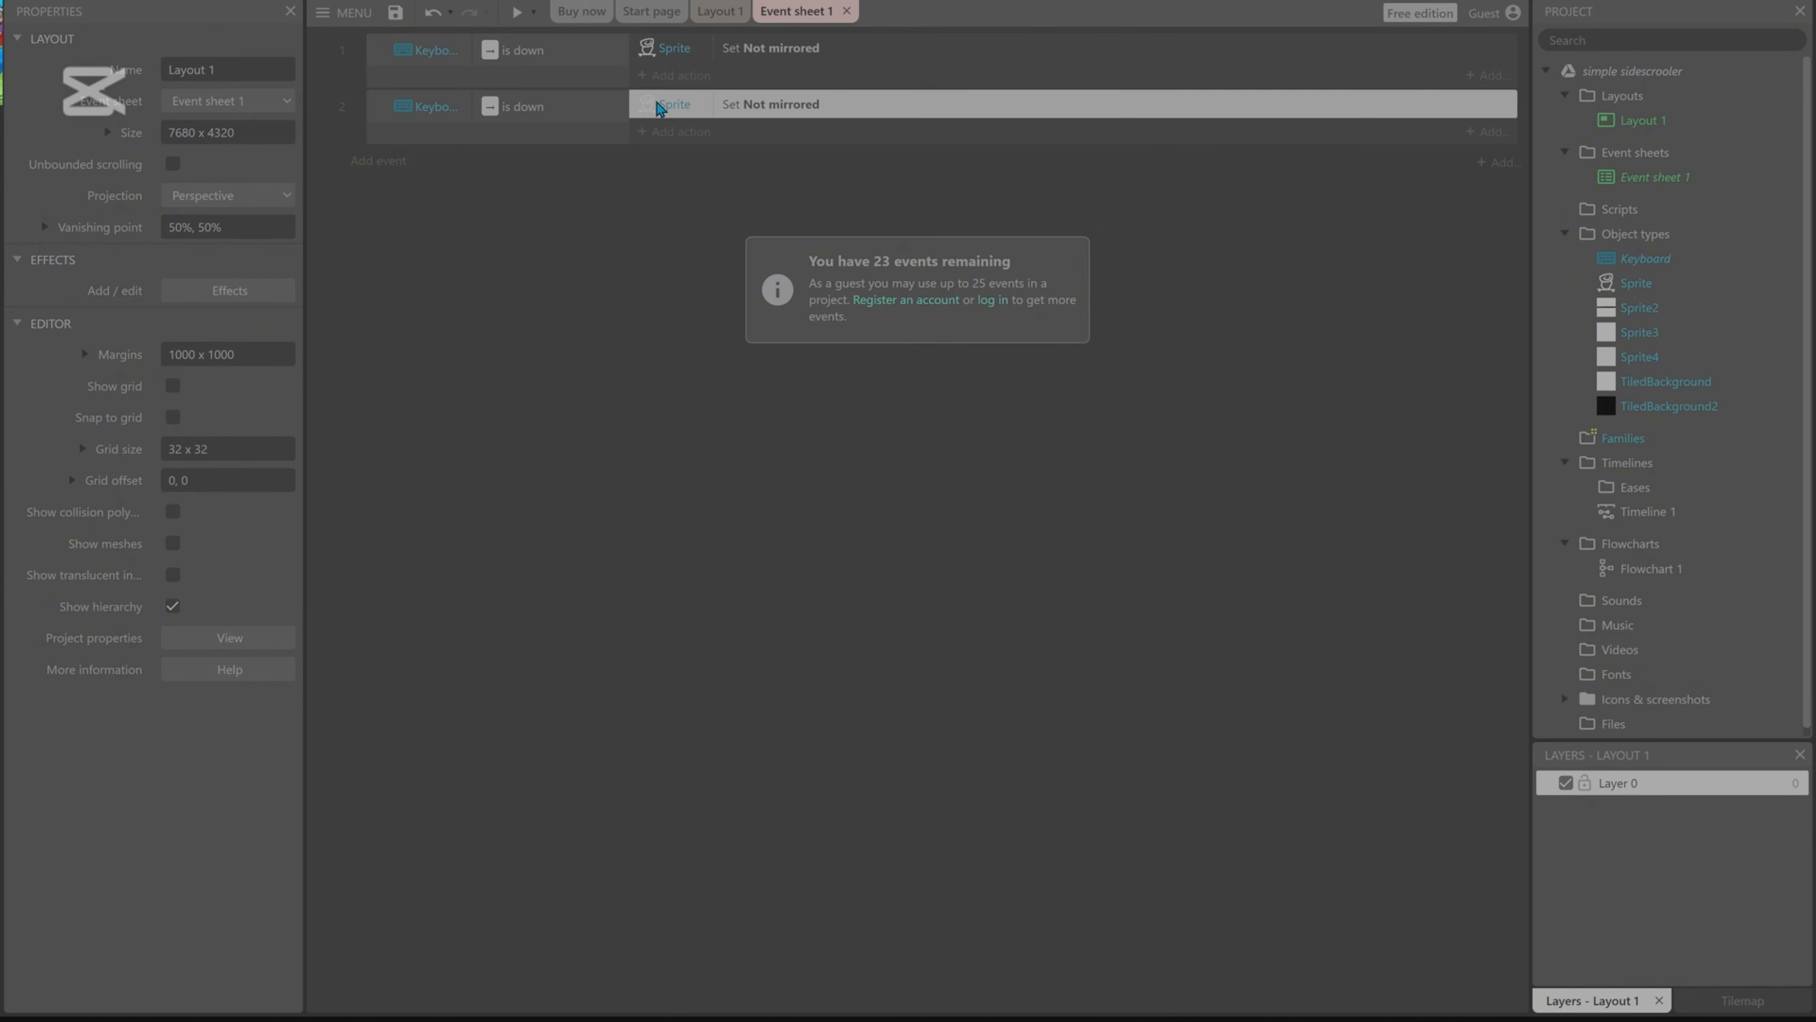
left_click(812, 467)
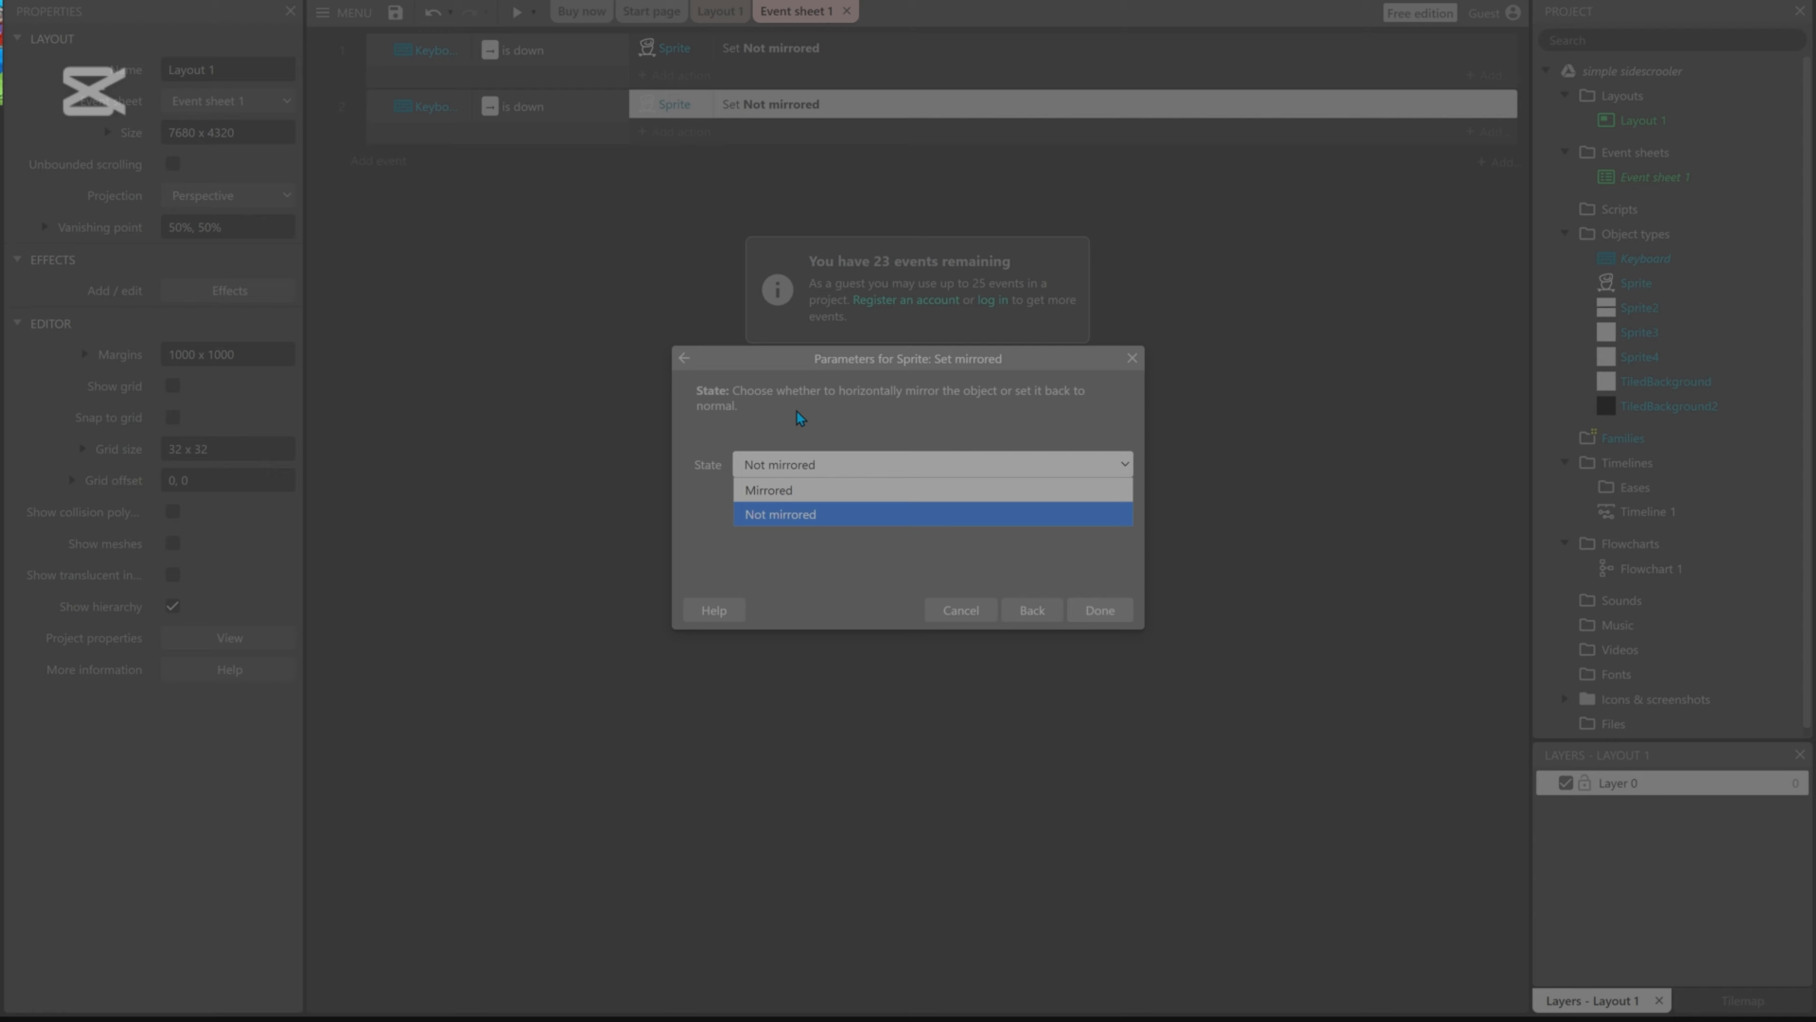
left_click(777, 494)
left_click(778, 473)
left_click(763, 493)
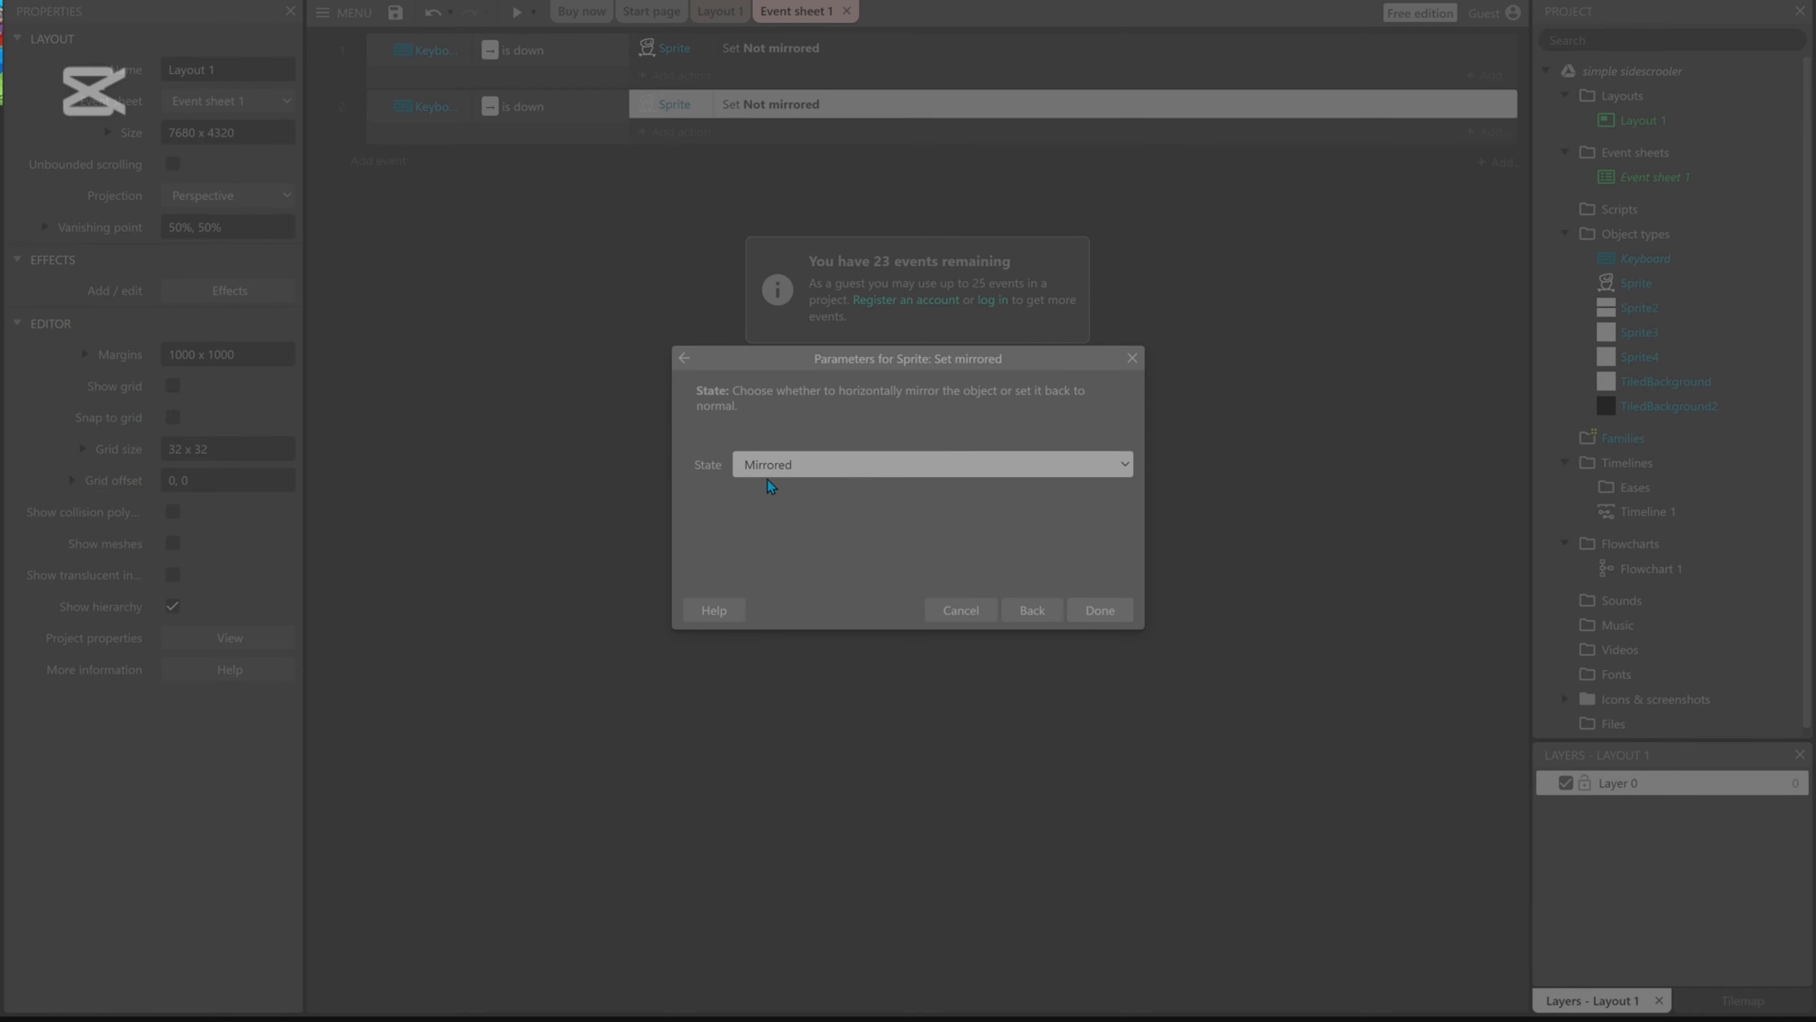
left_click(1127, 610)
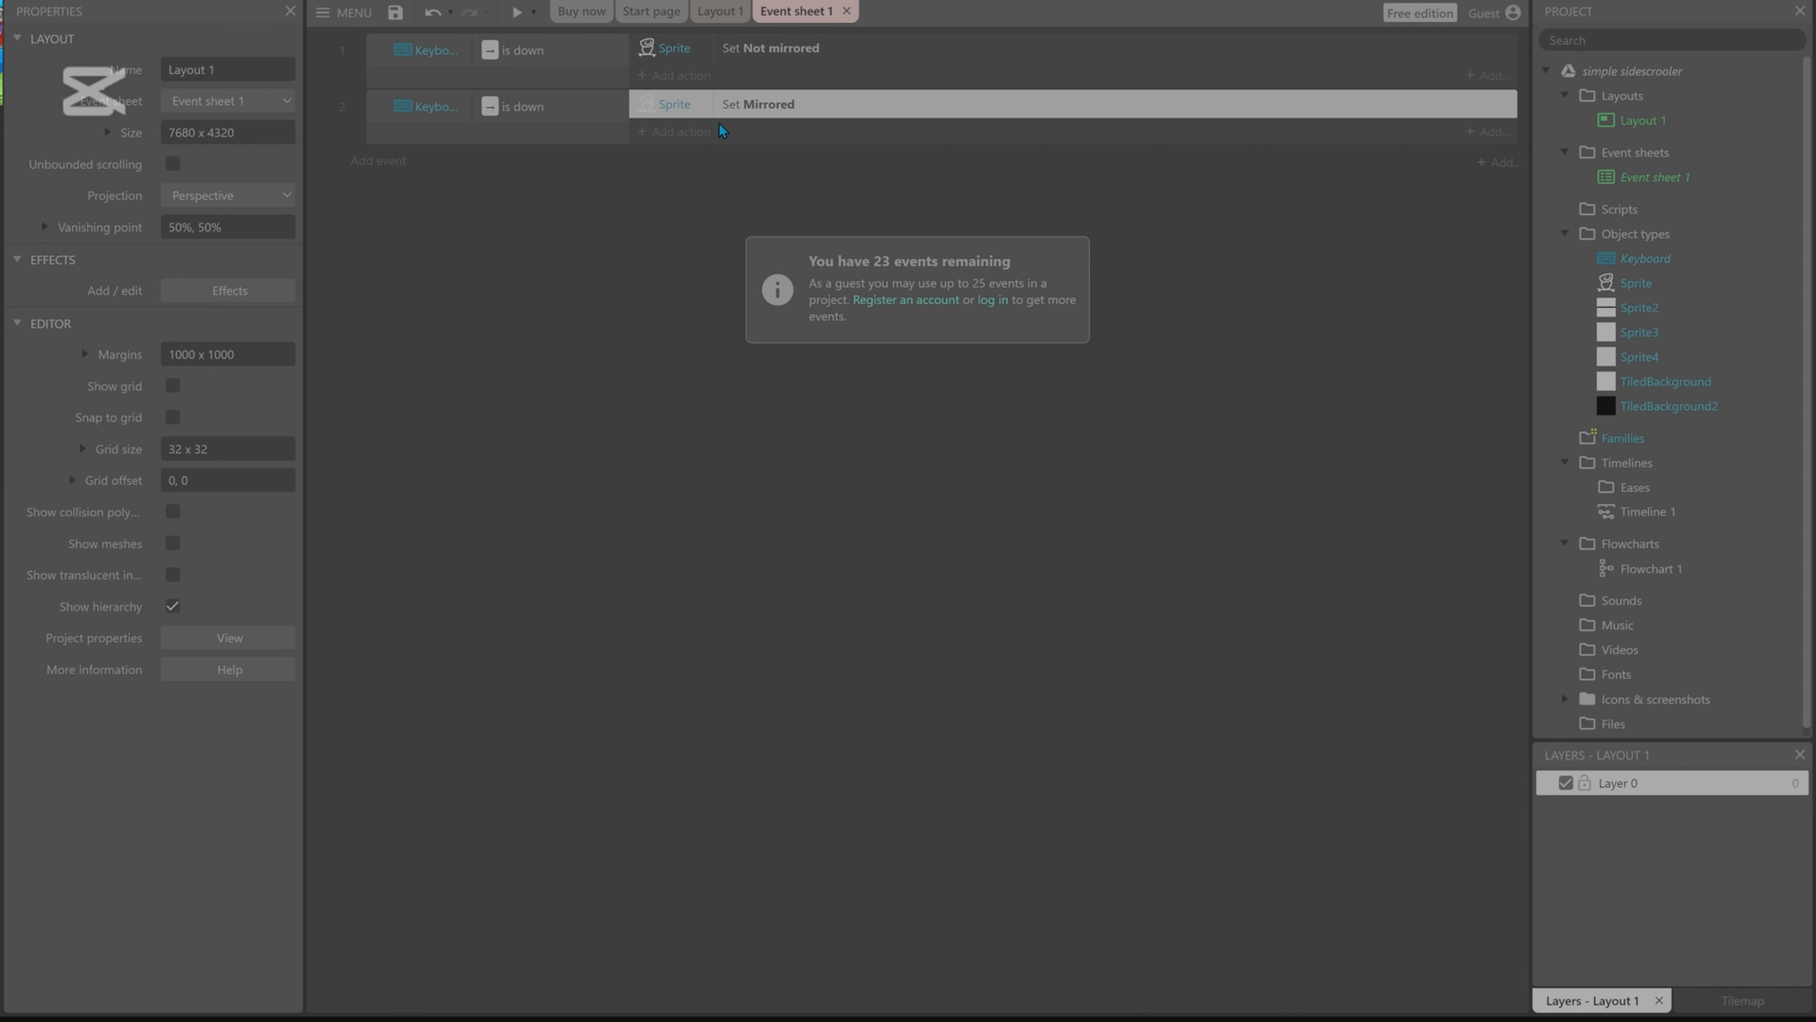
Change the key of the duplicated event's "Key is down" condition to Left arrow.
double_click(562, 109)
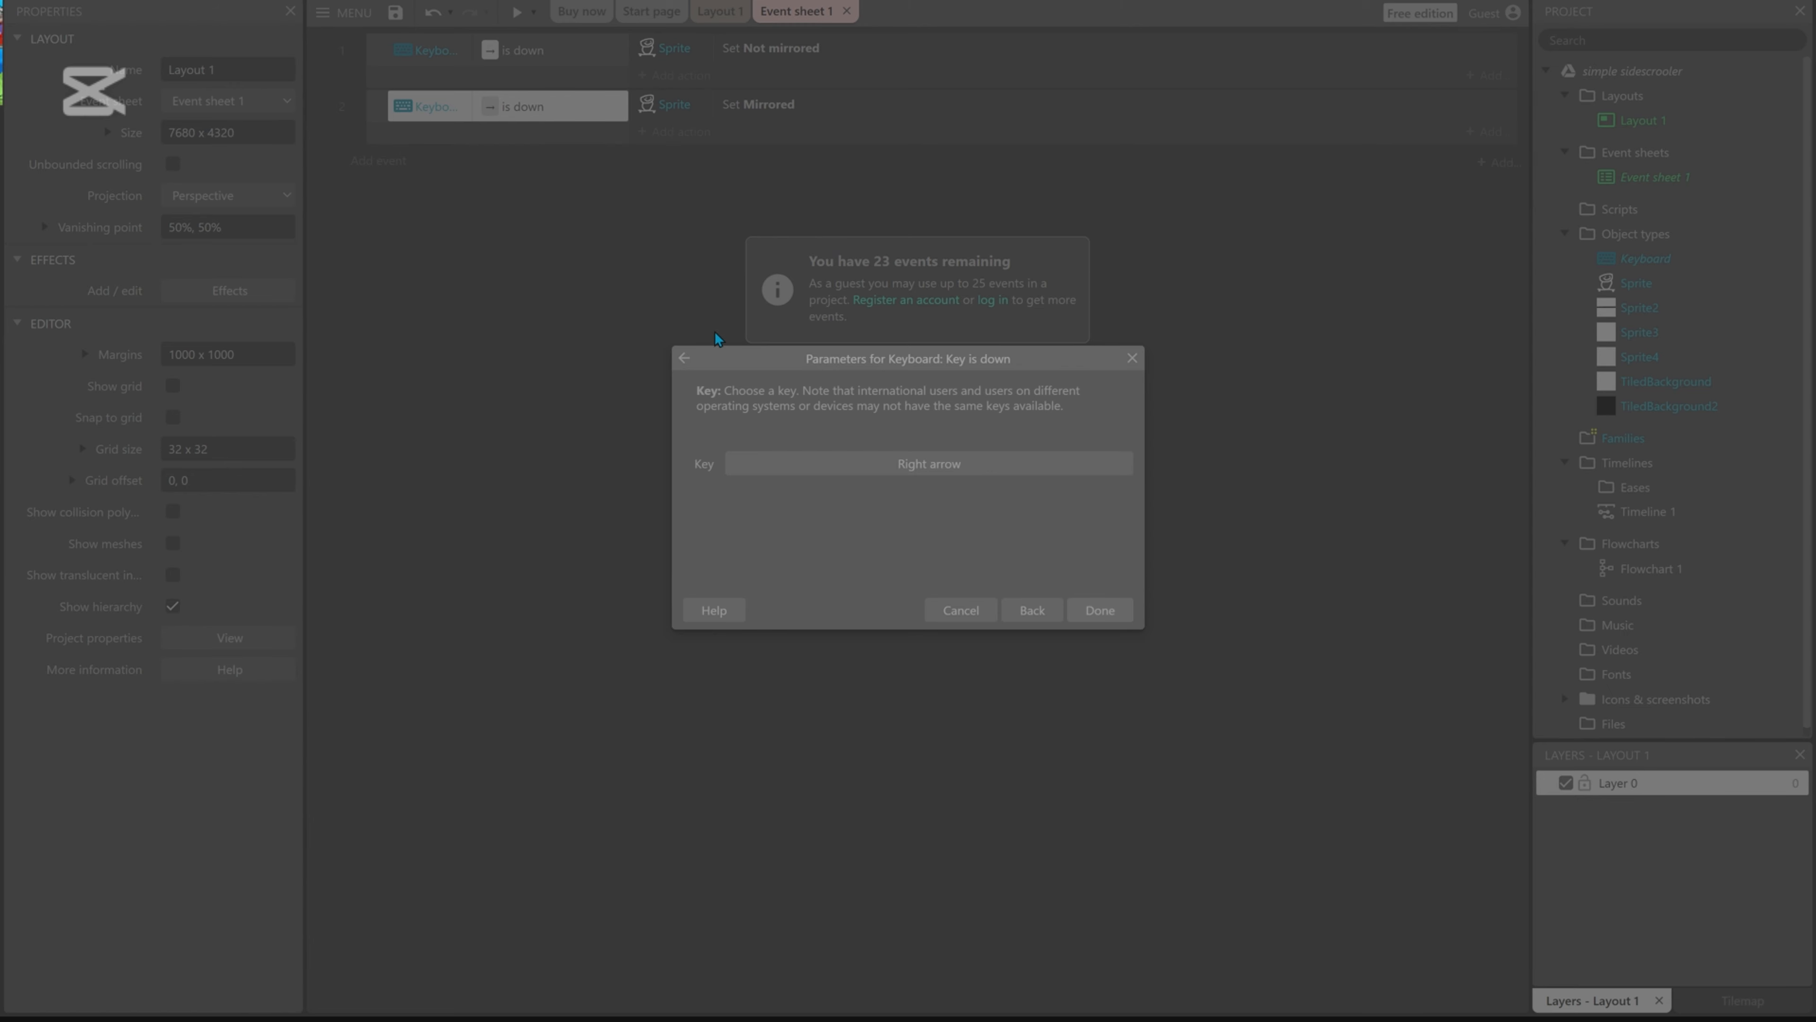
left_click(815, 463)
key("Left")
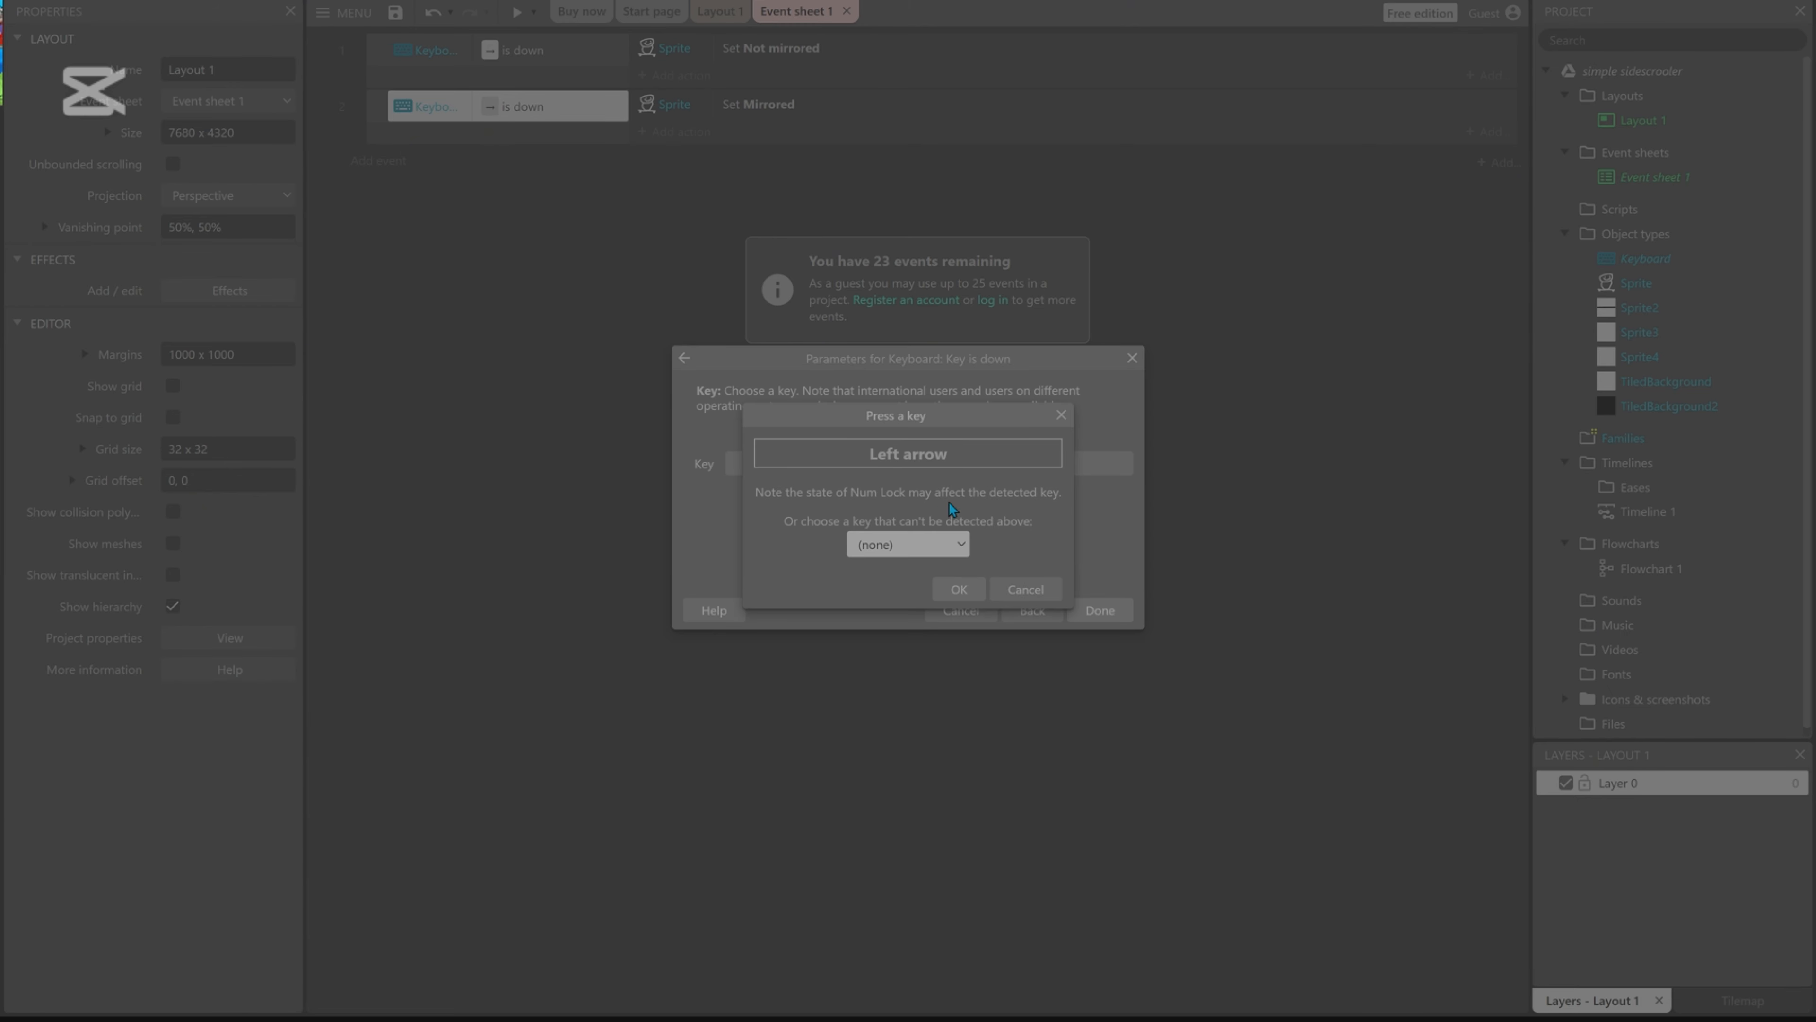
left_click(959, 589)
left_click(1100, 610)
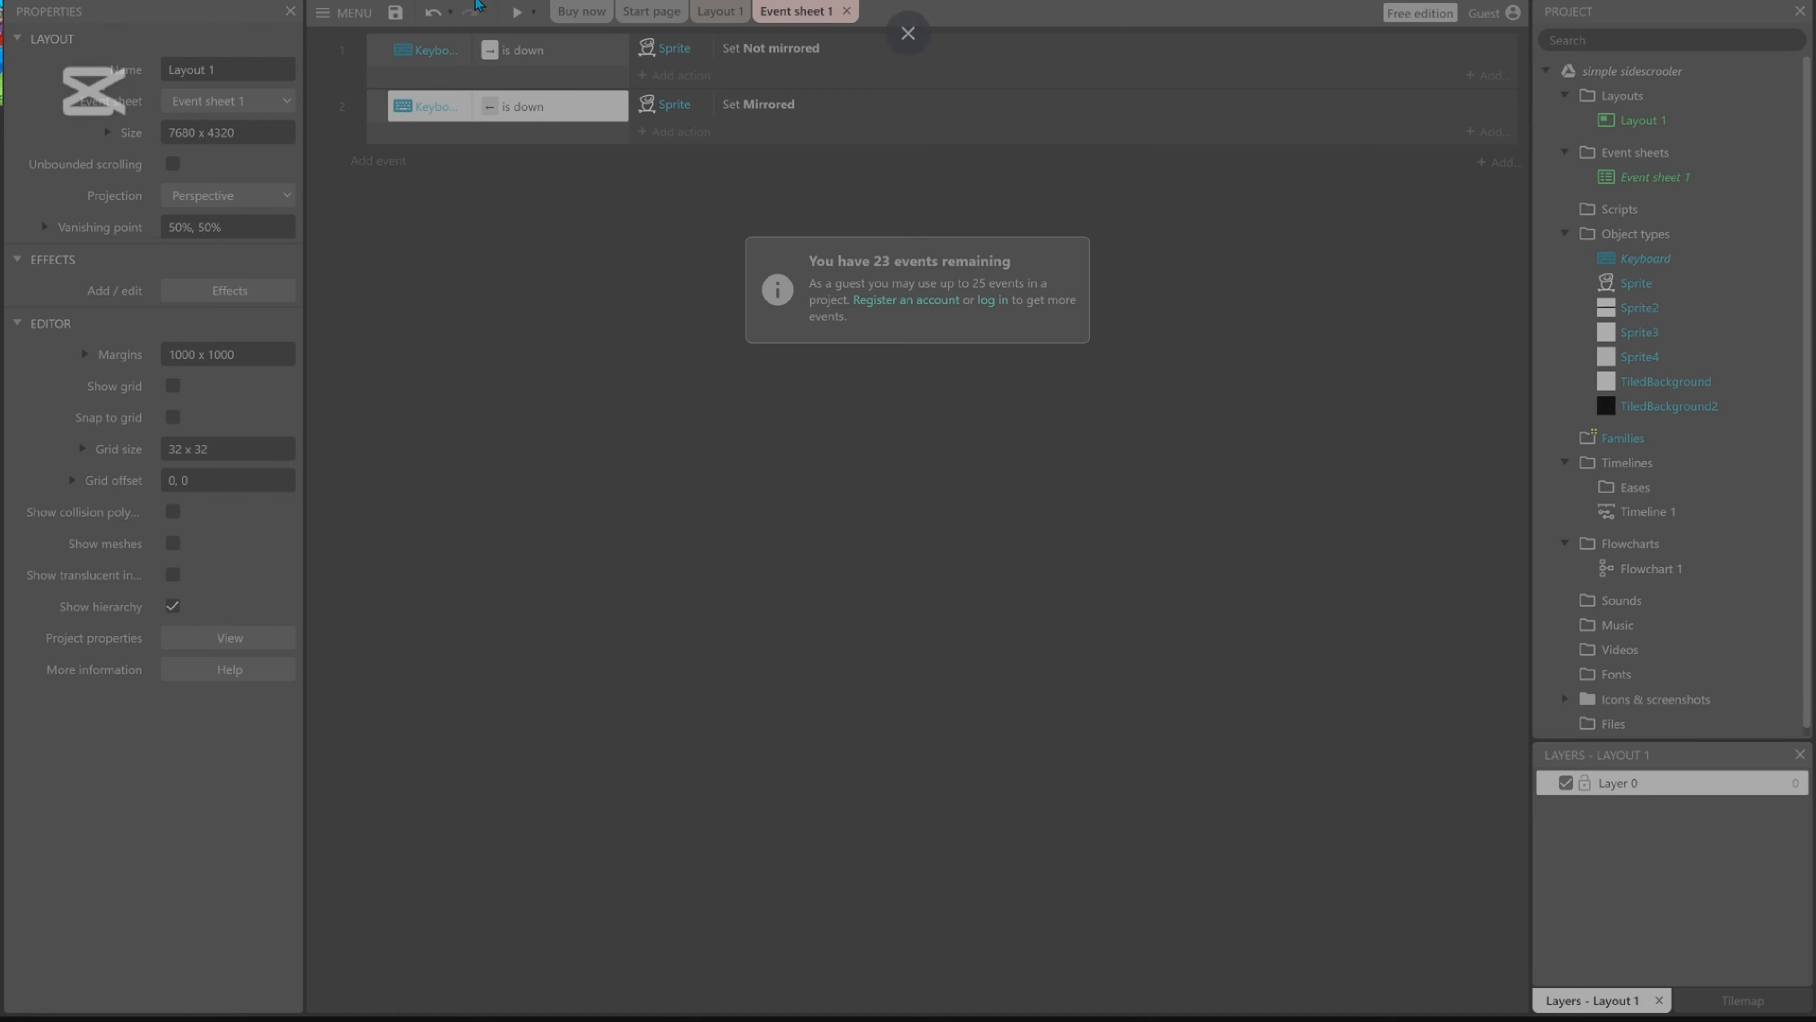
Preview the project, move the character right and left to test the mirroring, and close the preview.
left_click(526, 15)
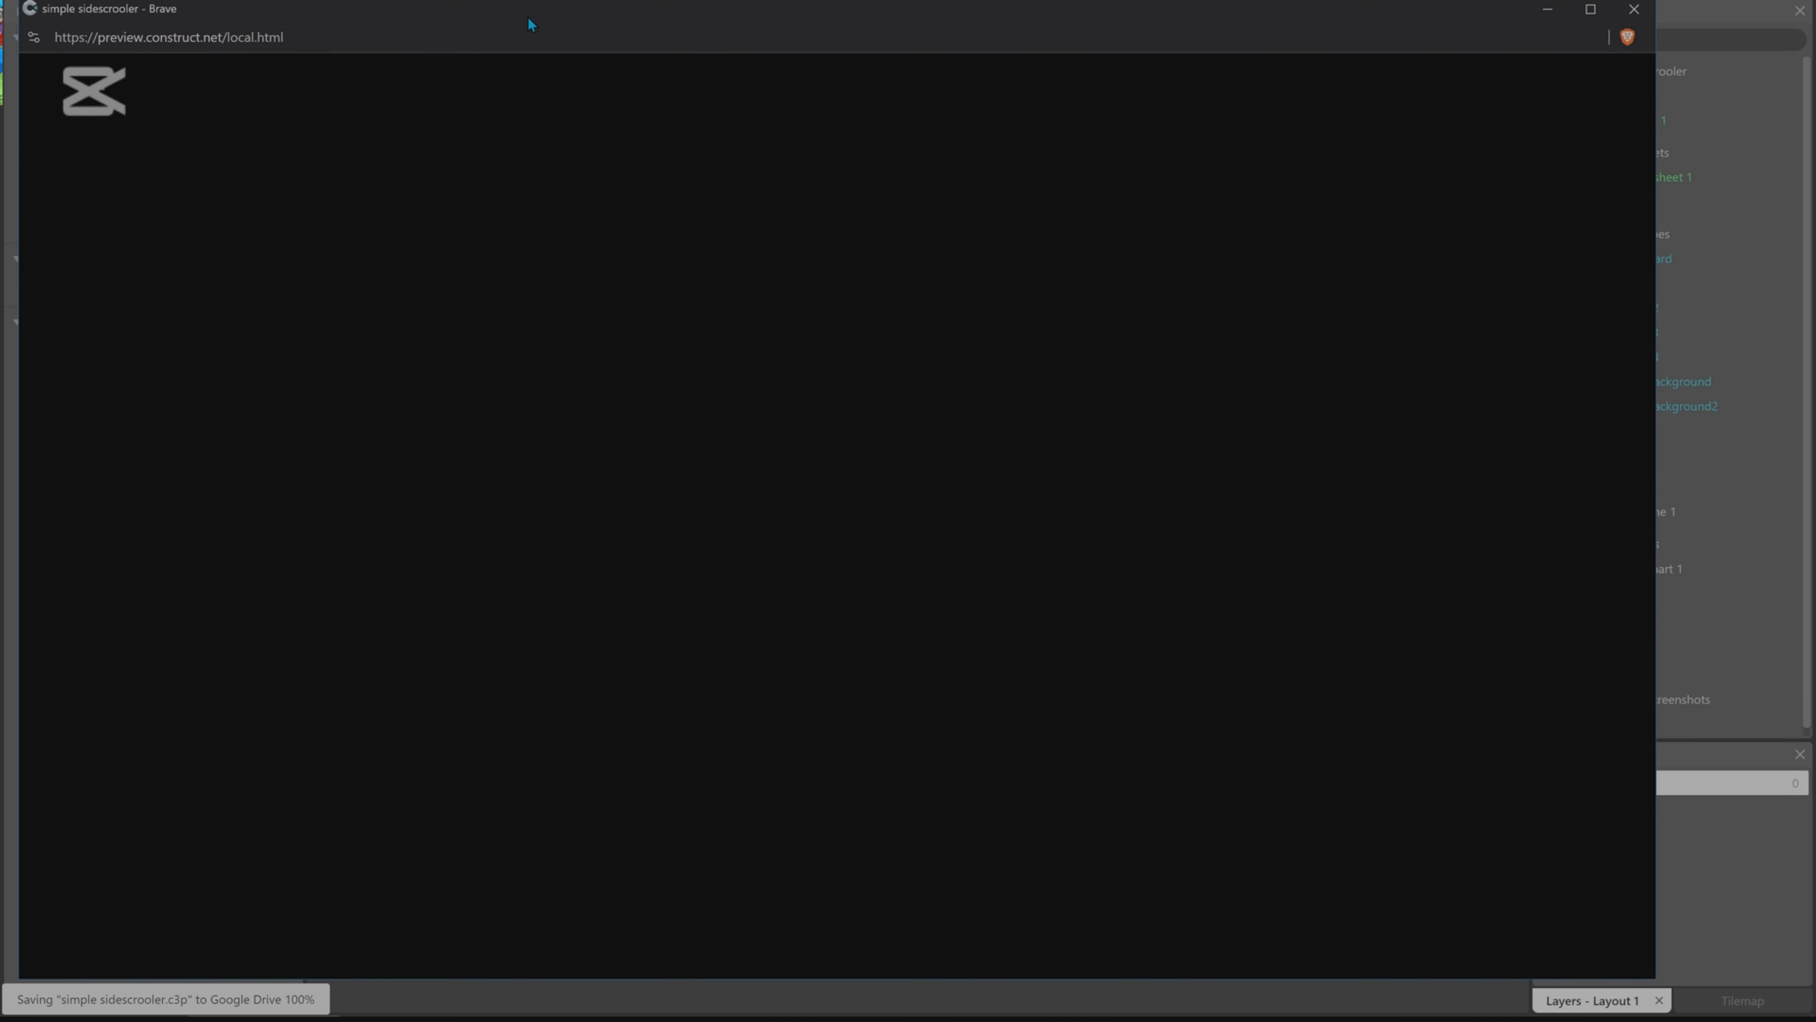
key("Right")
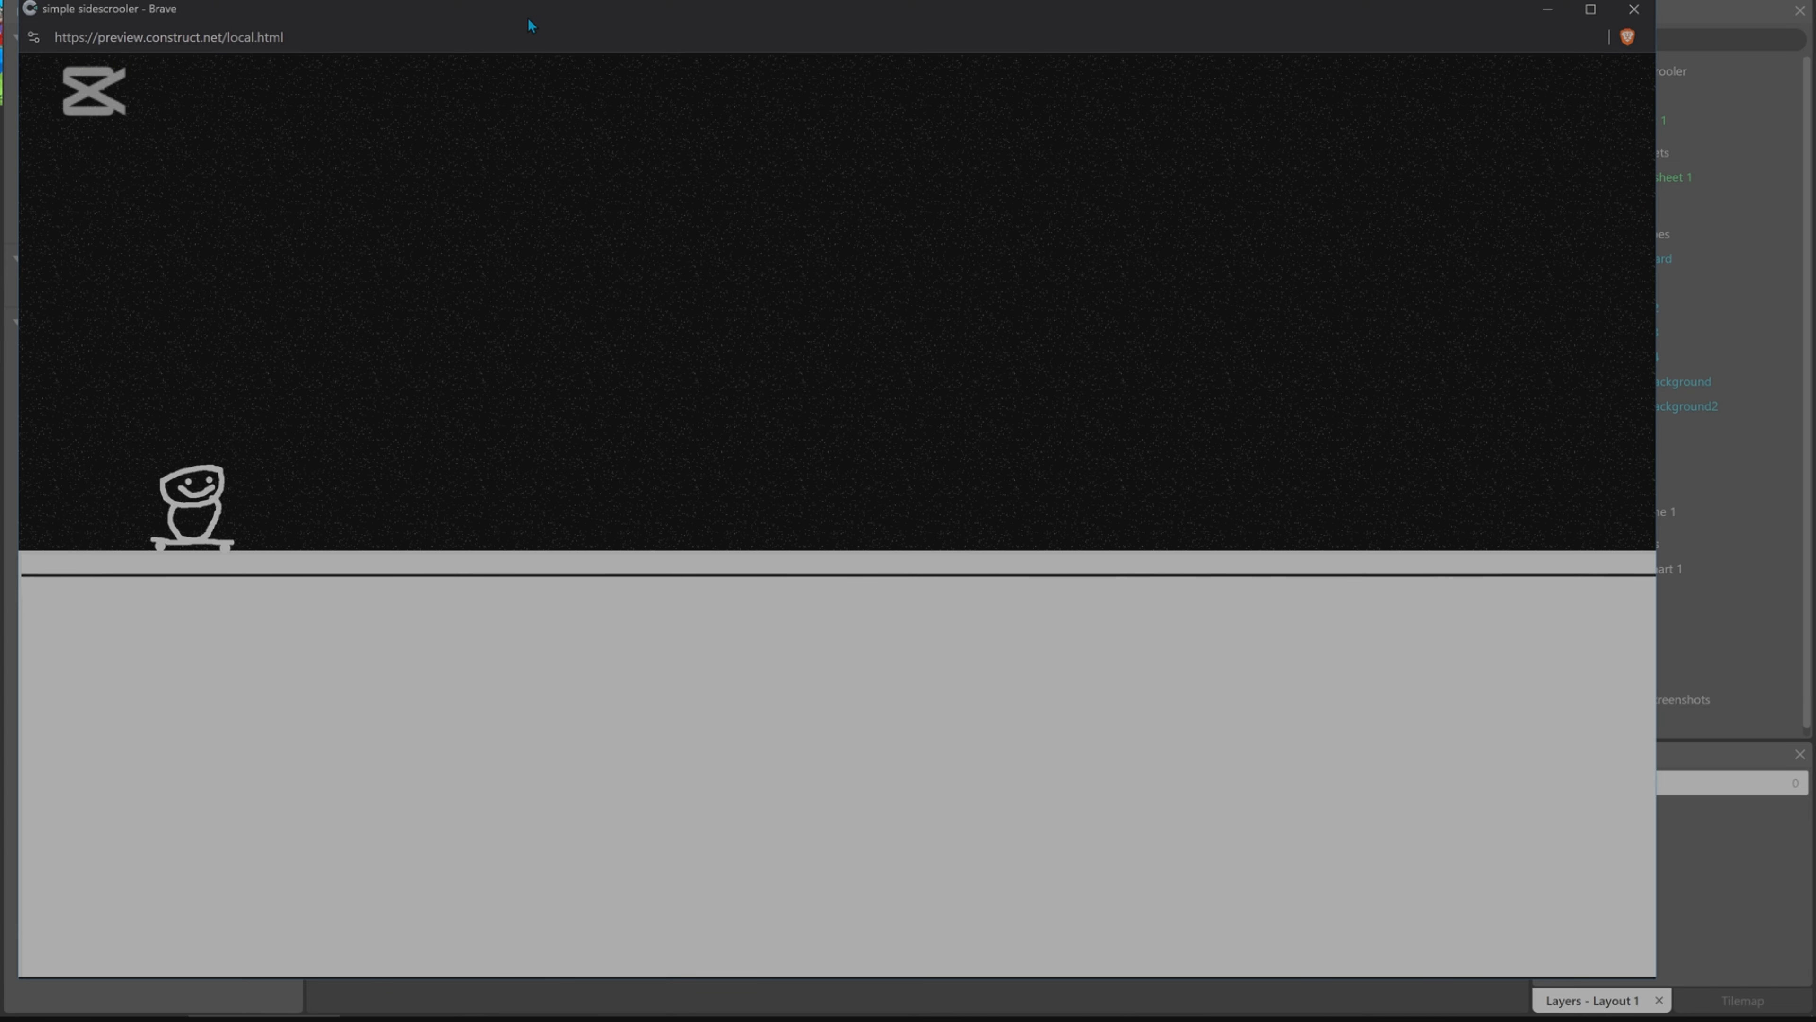
key("Left")
key("Right")
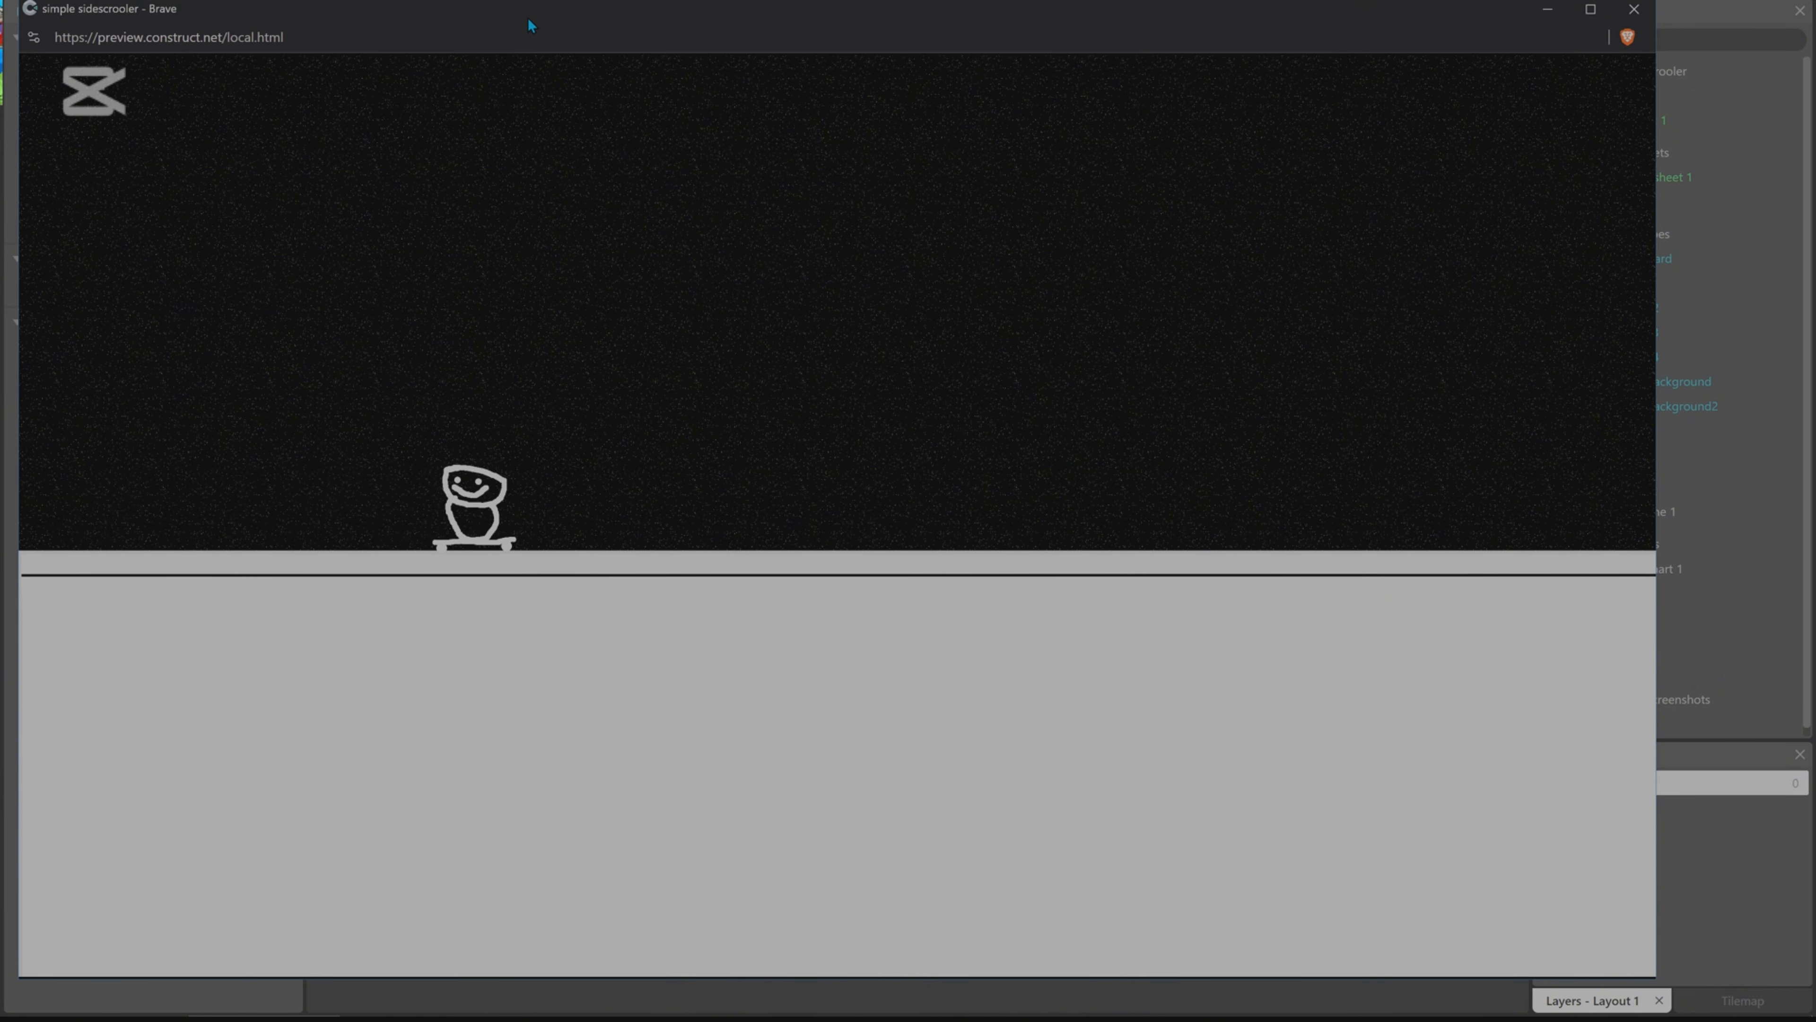
key("Left")
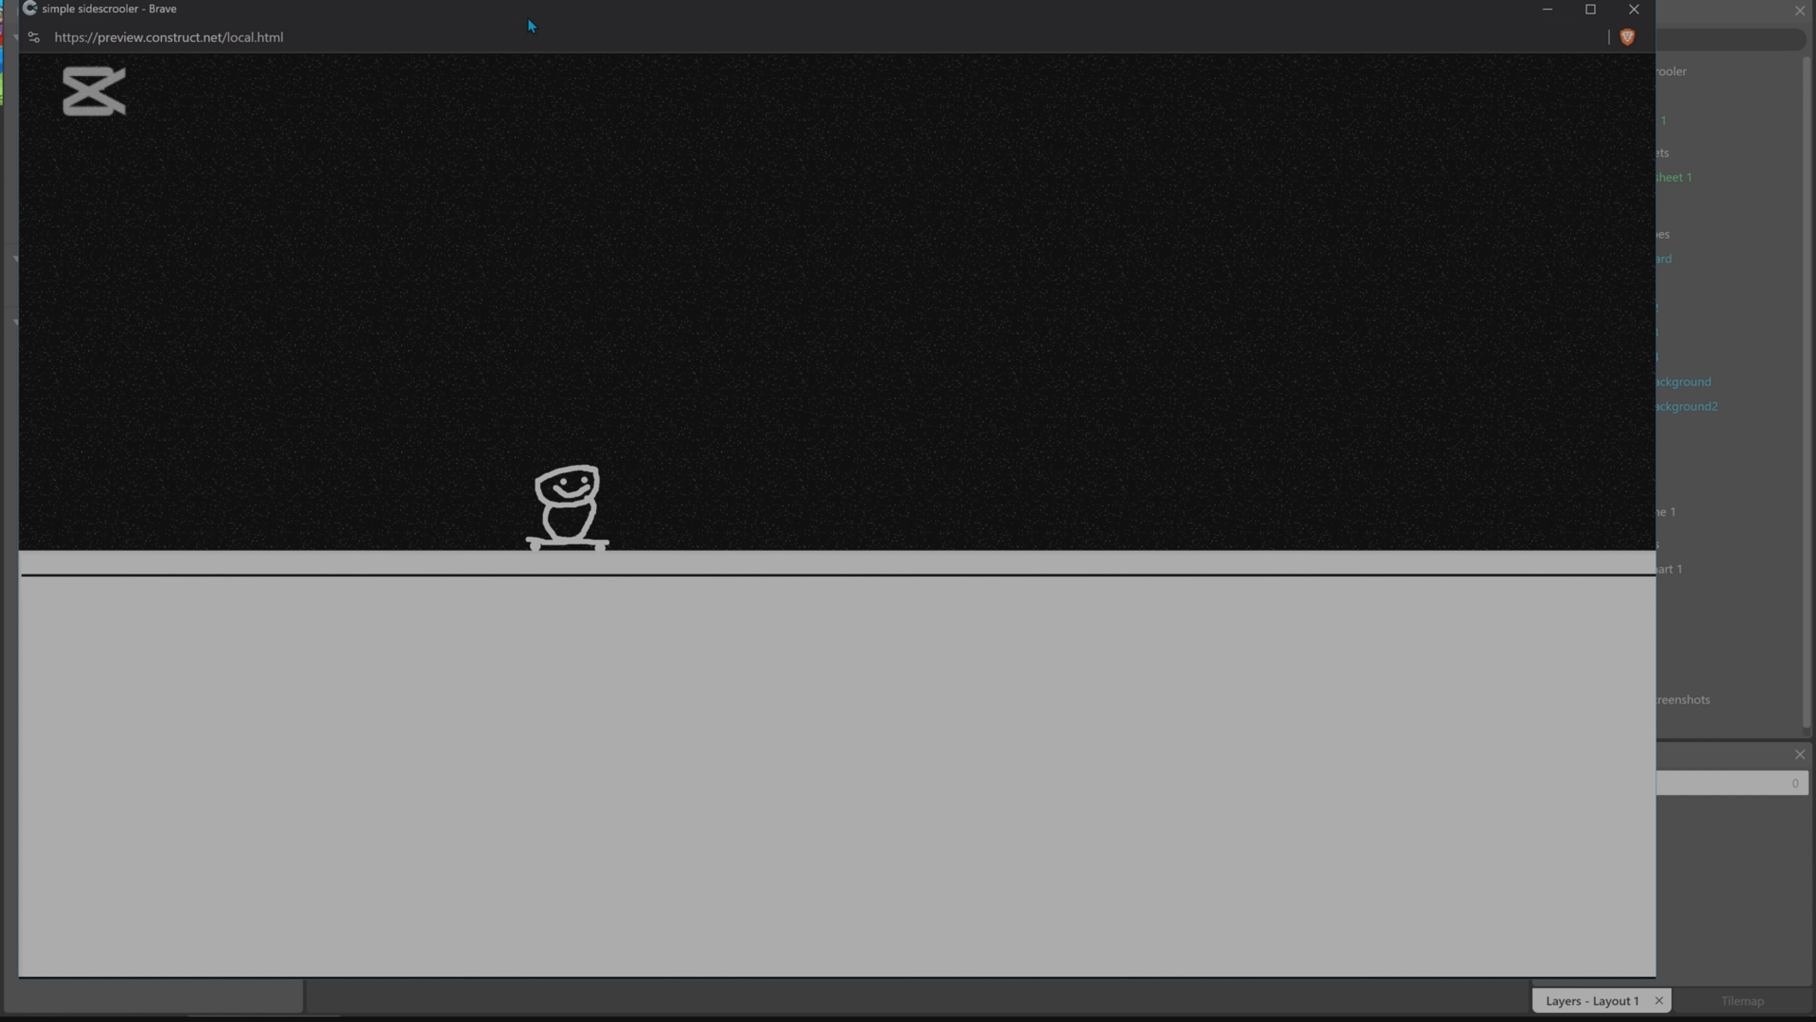
key("Right")
key("Left")
key("Right")
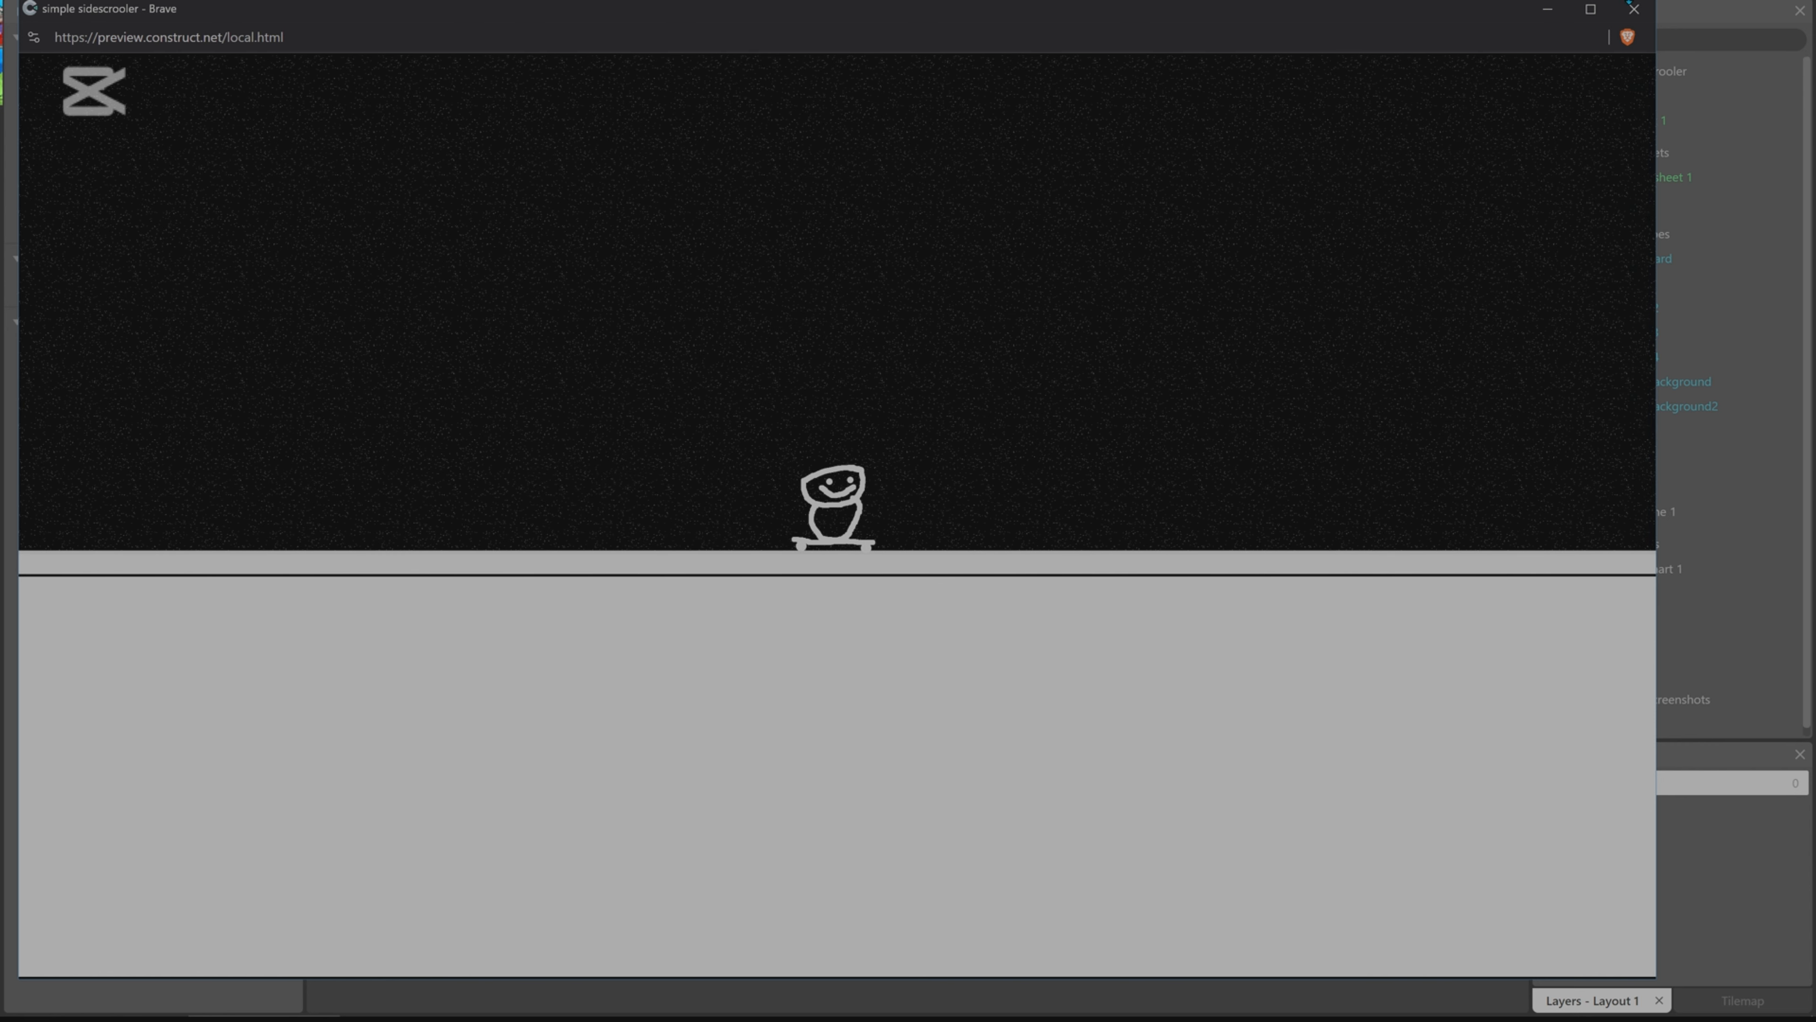
left_click(1633, 9)
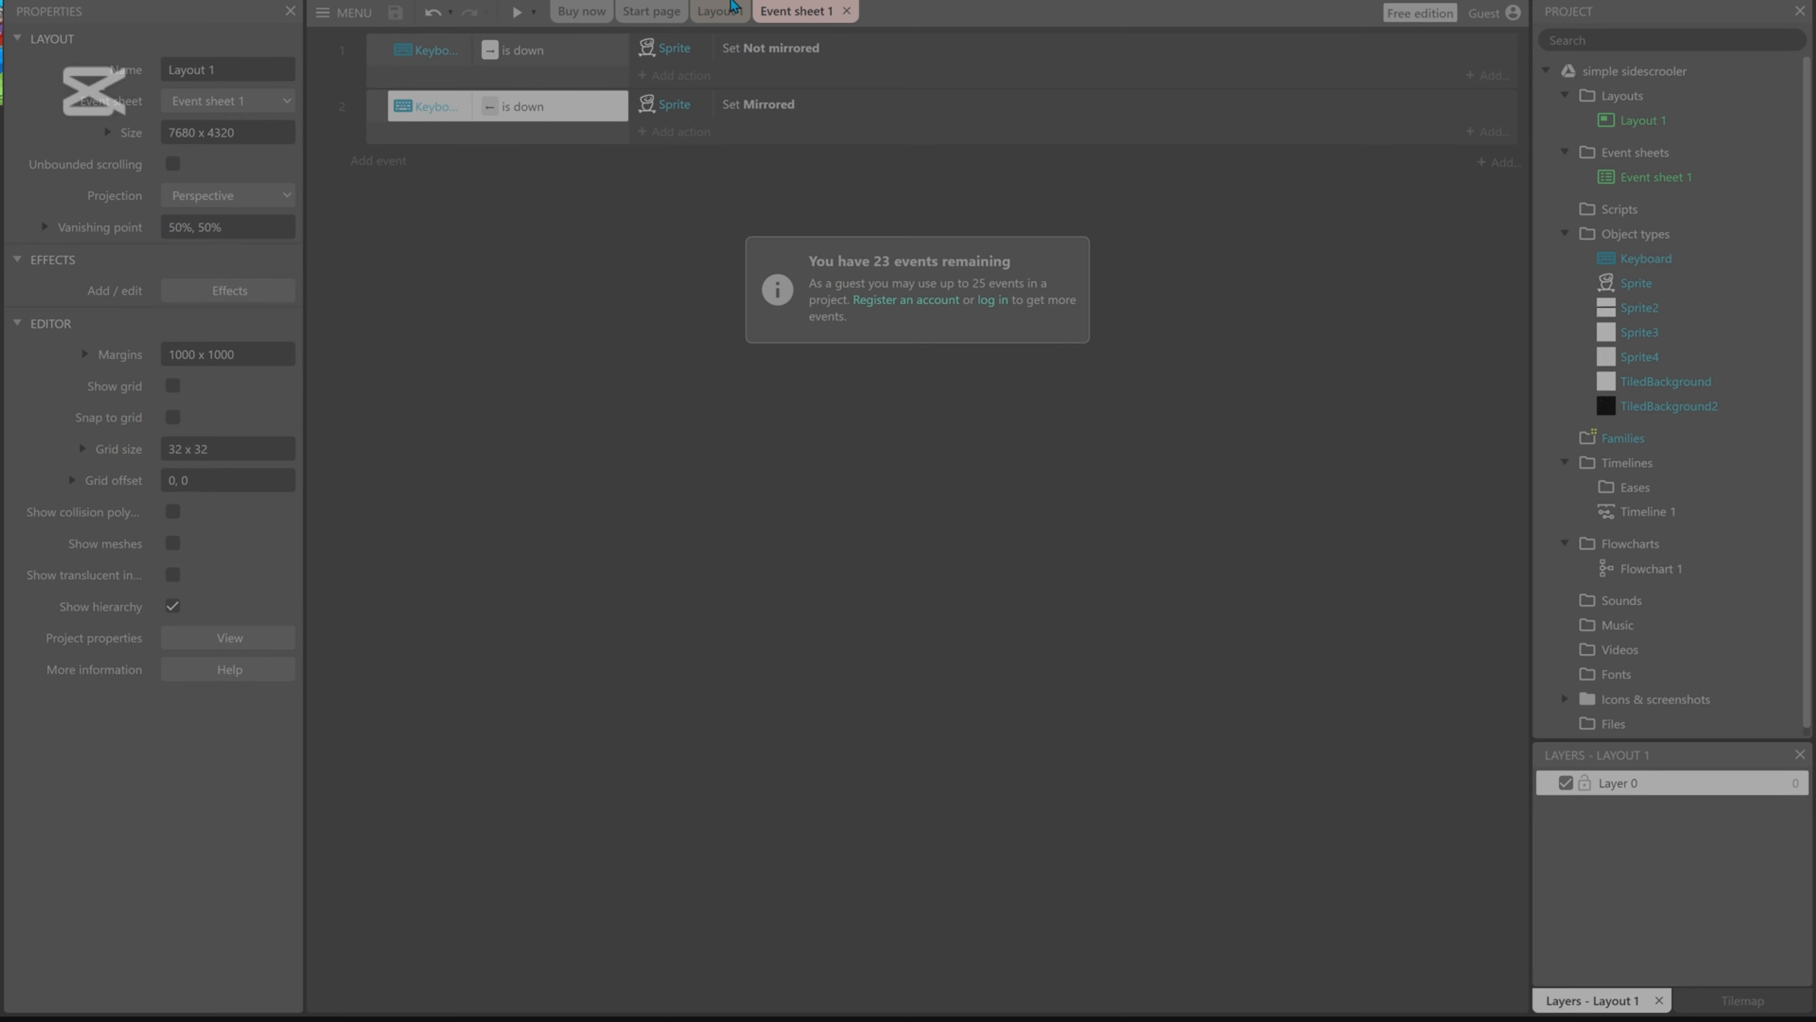
Set the jump strength of the character Sprite's Platform behavior in Layout 1 to 670.
left_click(719, 11)
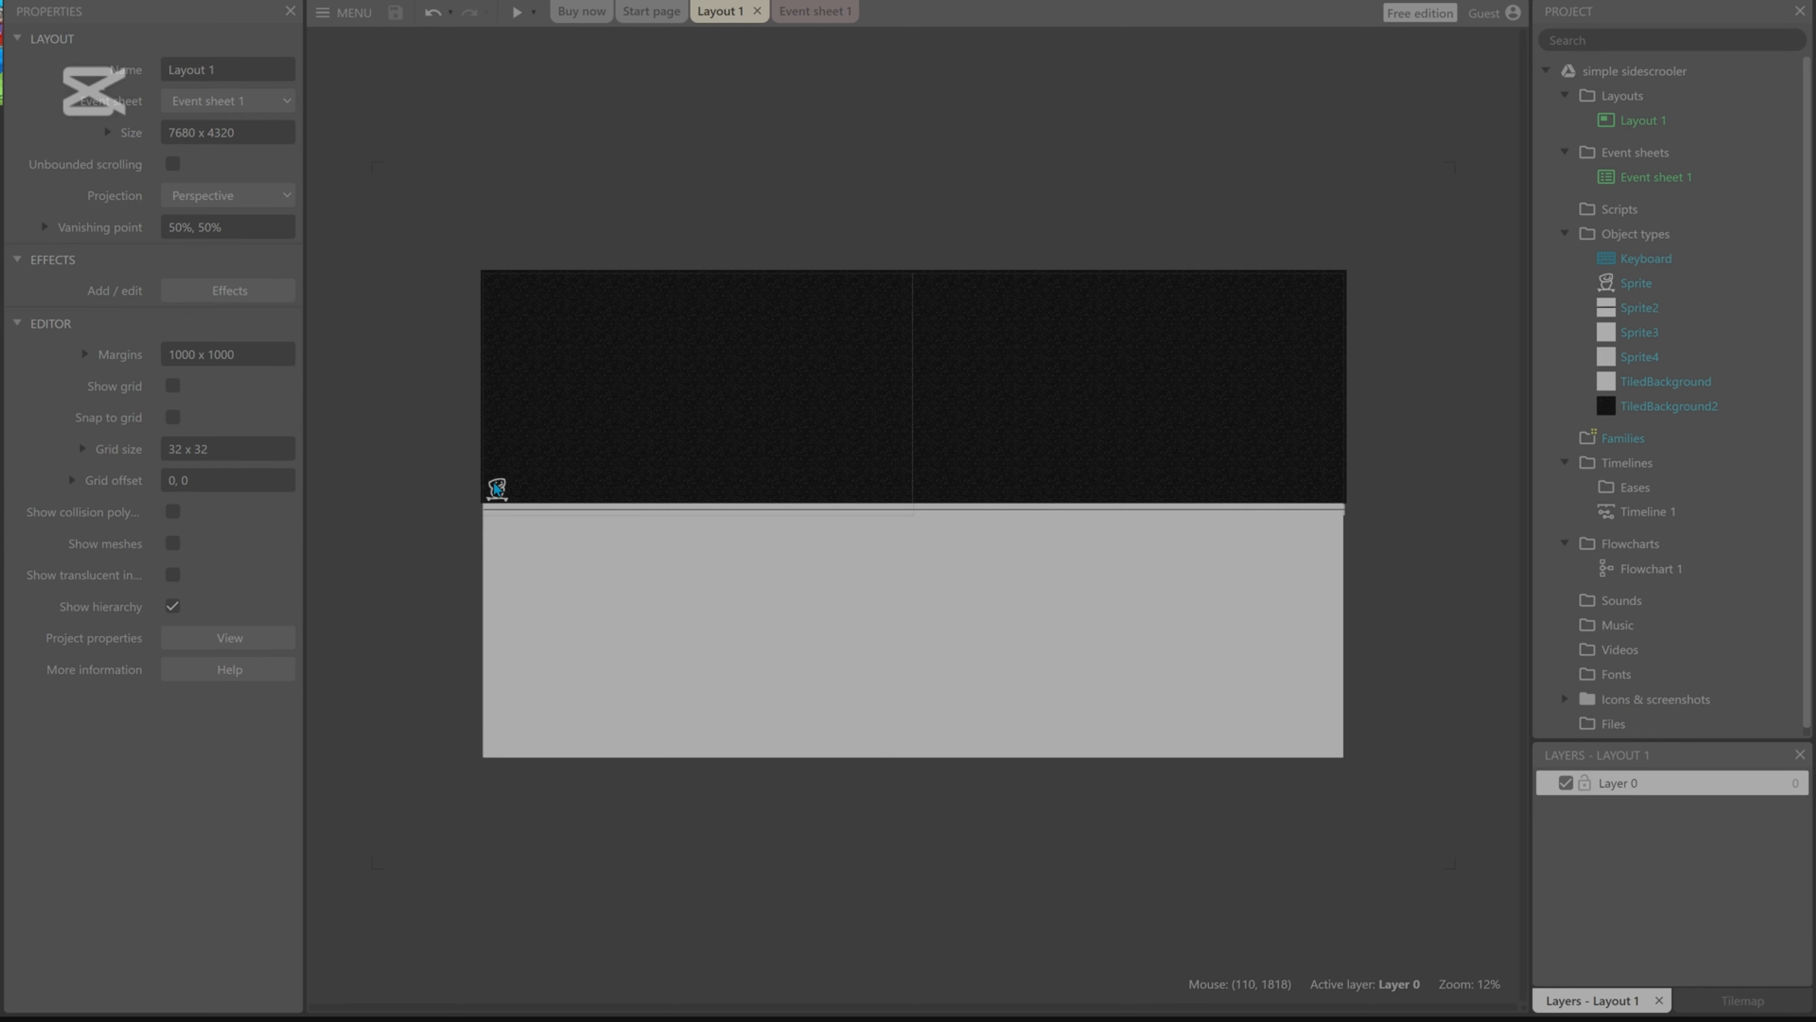
left_click(497, 490)
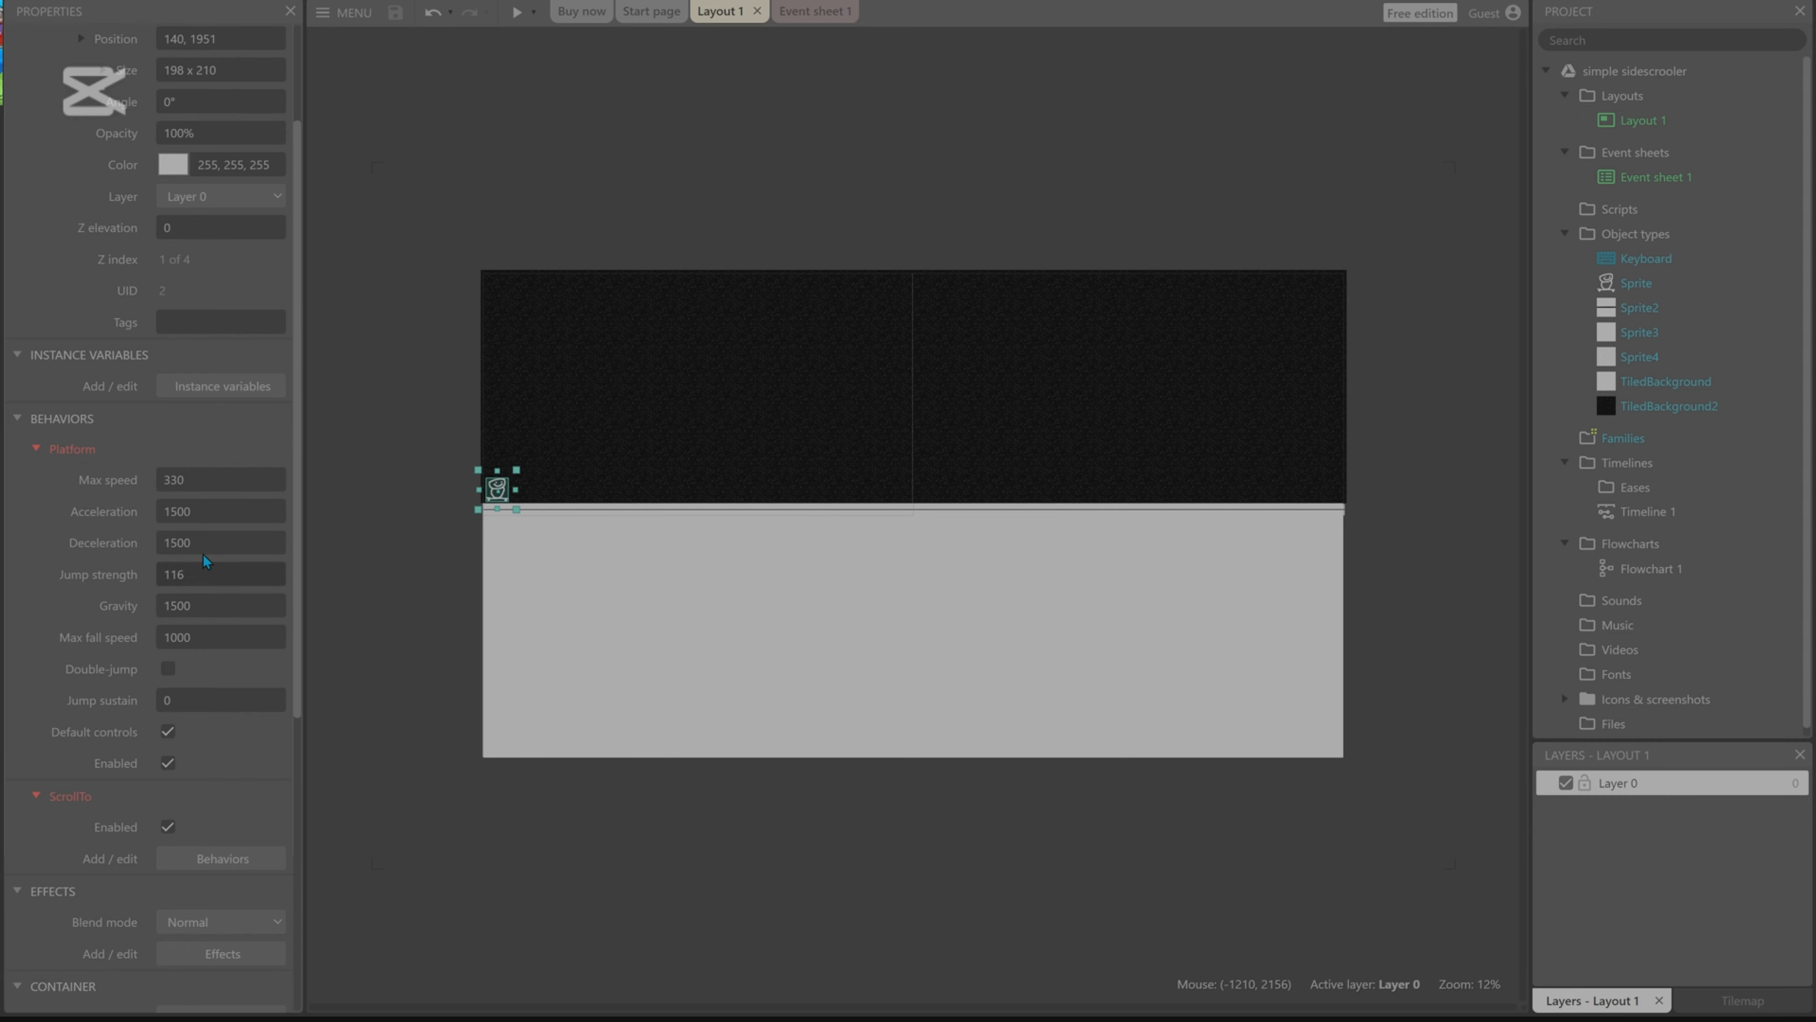
left_click(200, 579)
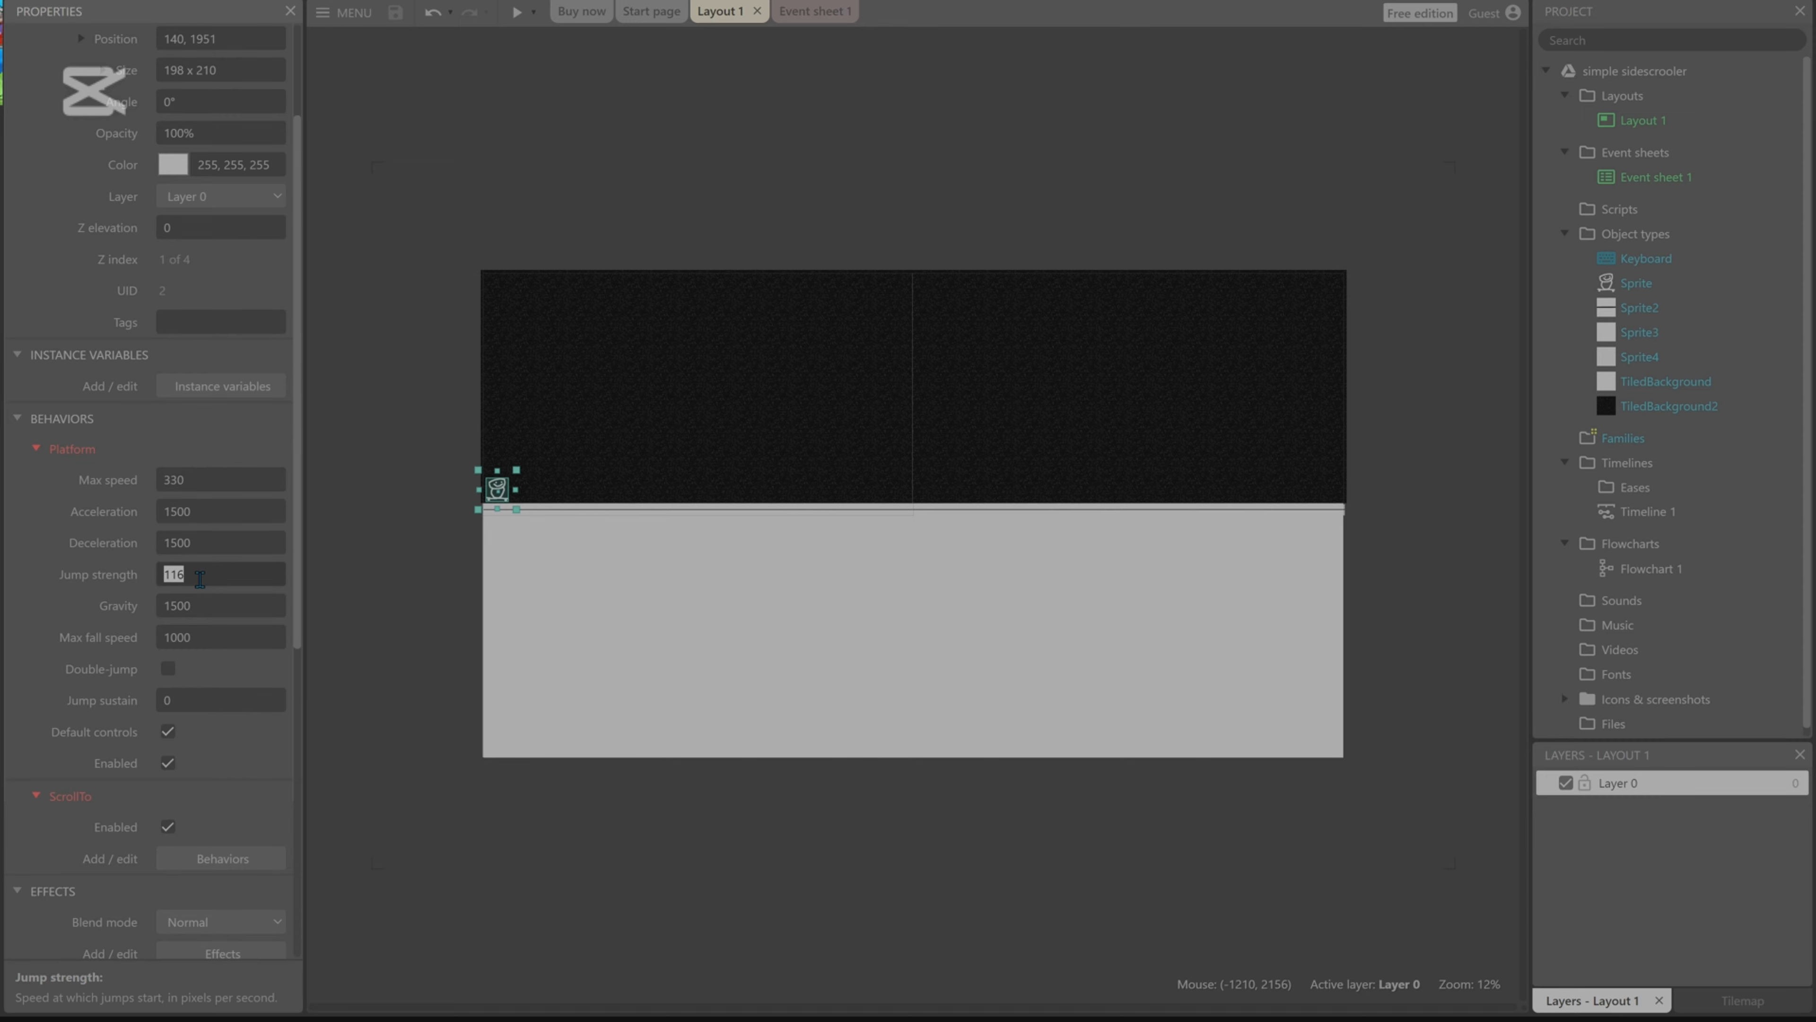
type("670")
left_click(470, 726)
Preview the character jumping while moving right with the new jump strength, and close the preview.
left_click(517, 11)
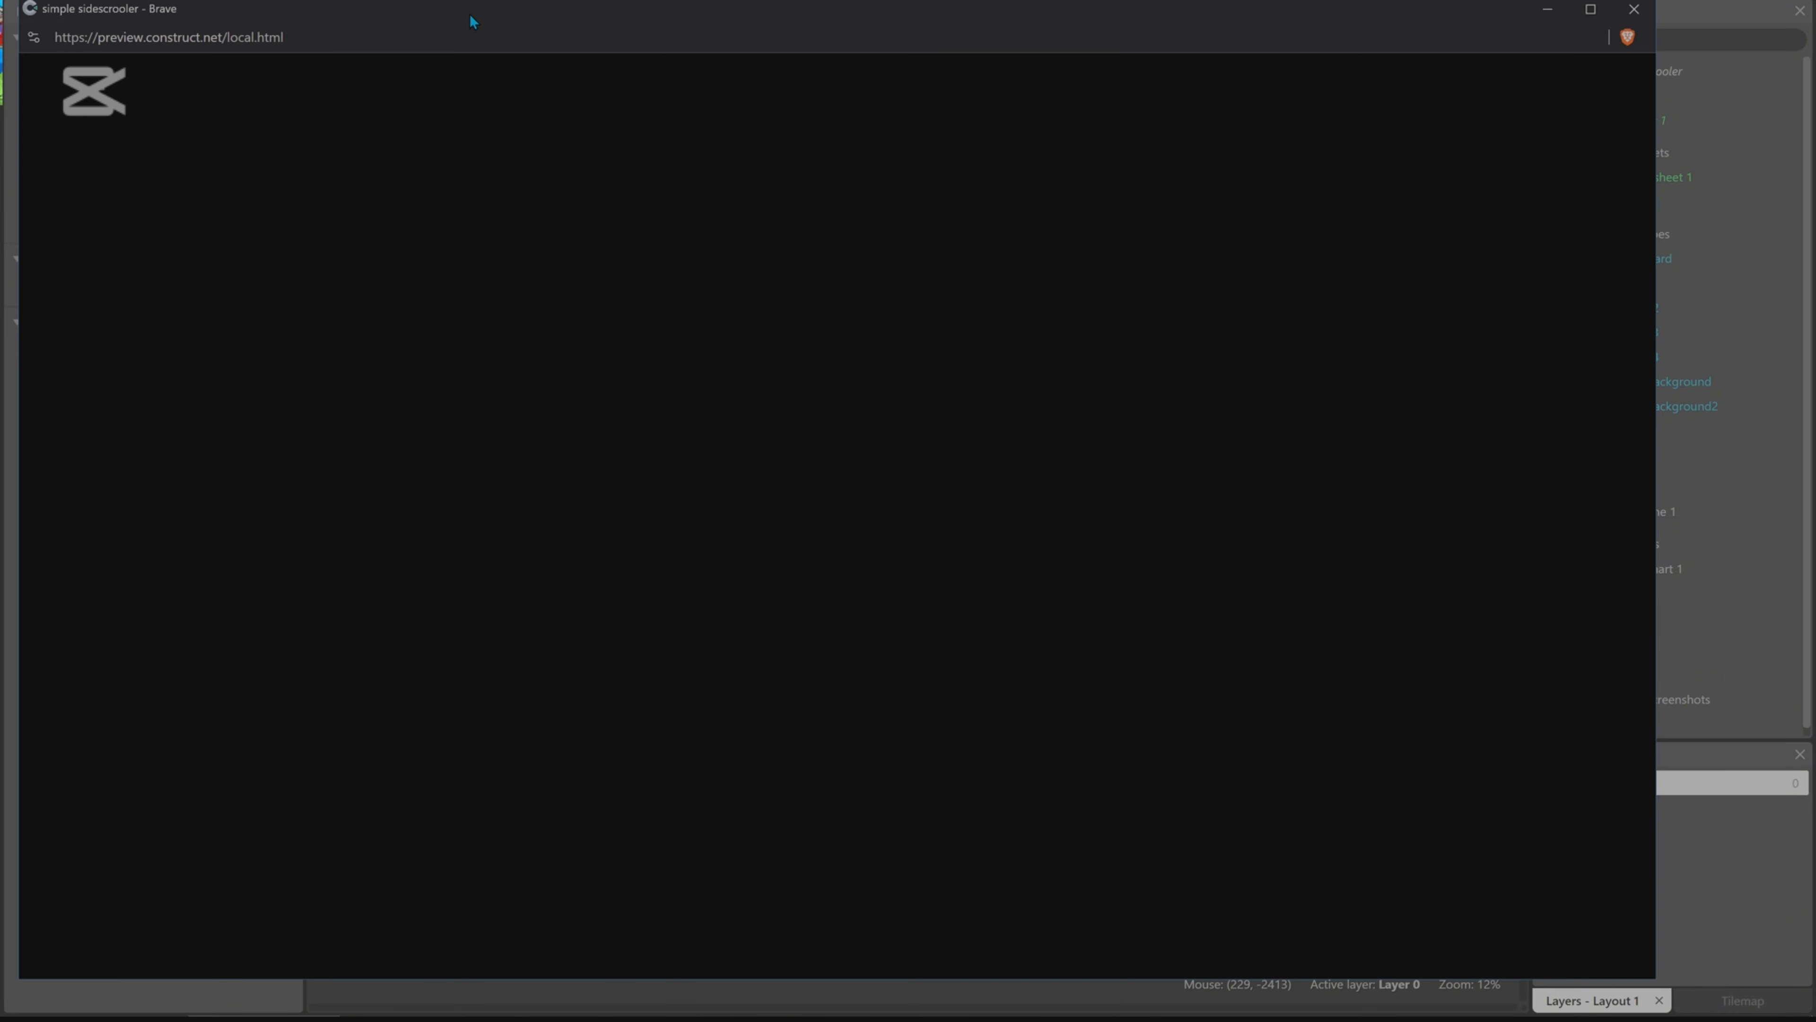
key("Right")
key("Up")
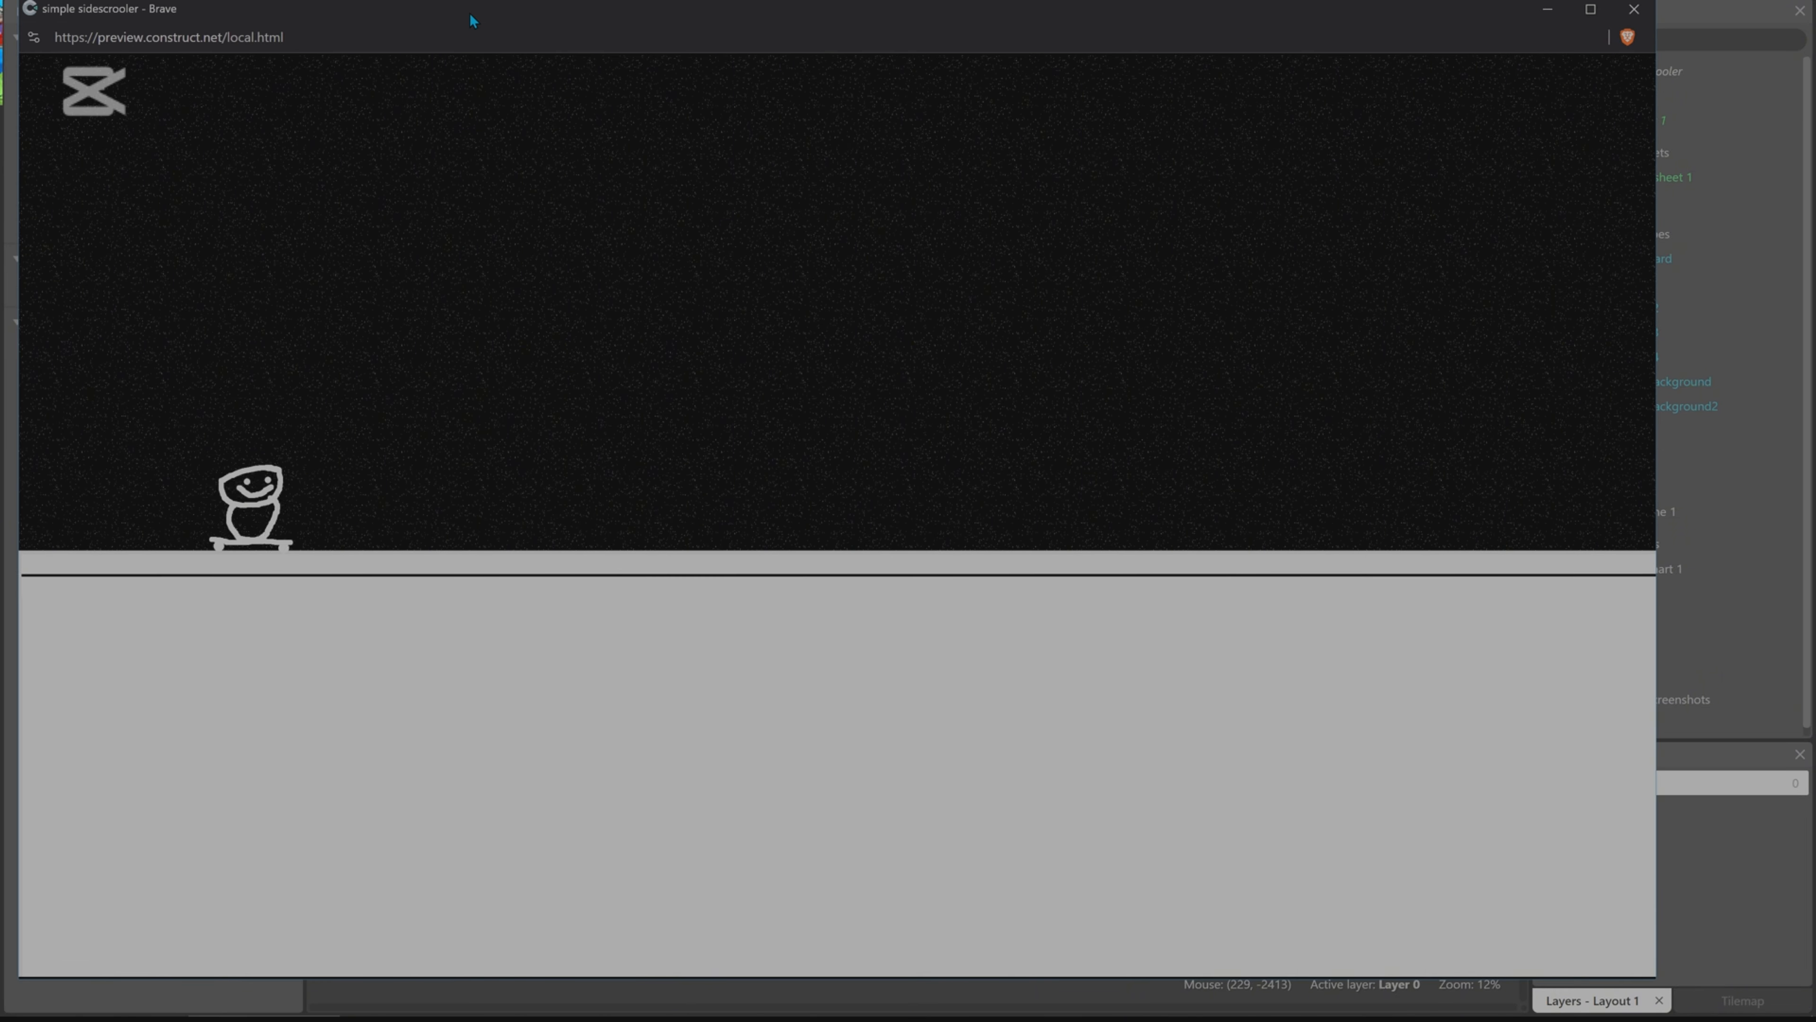
key("Right")
key("Up")
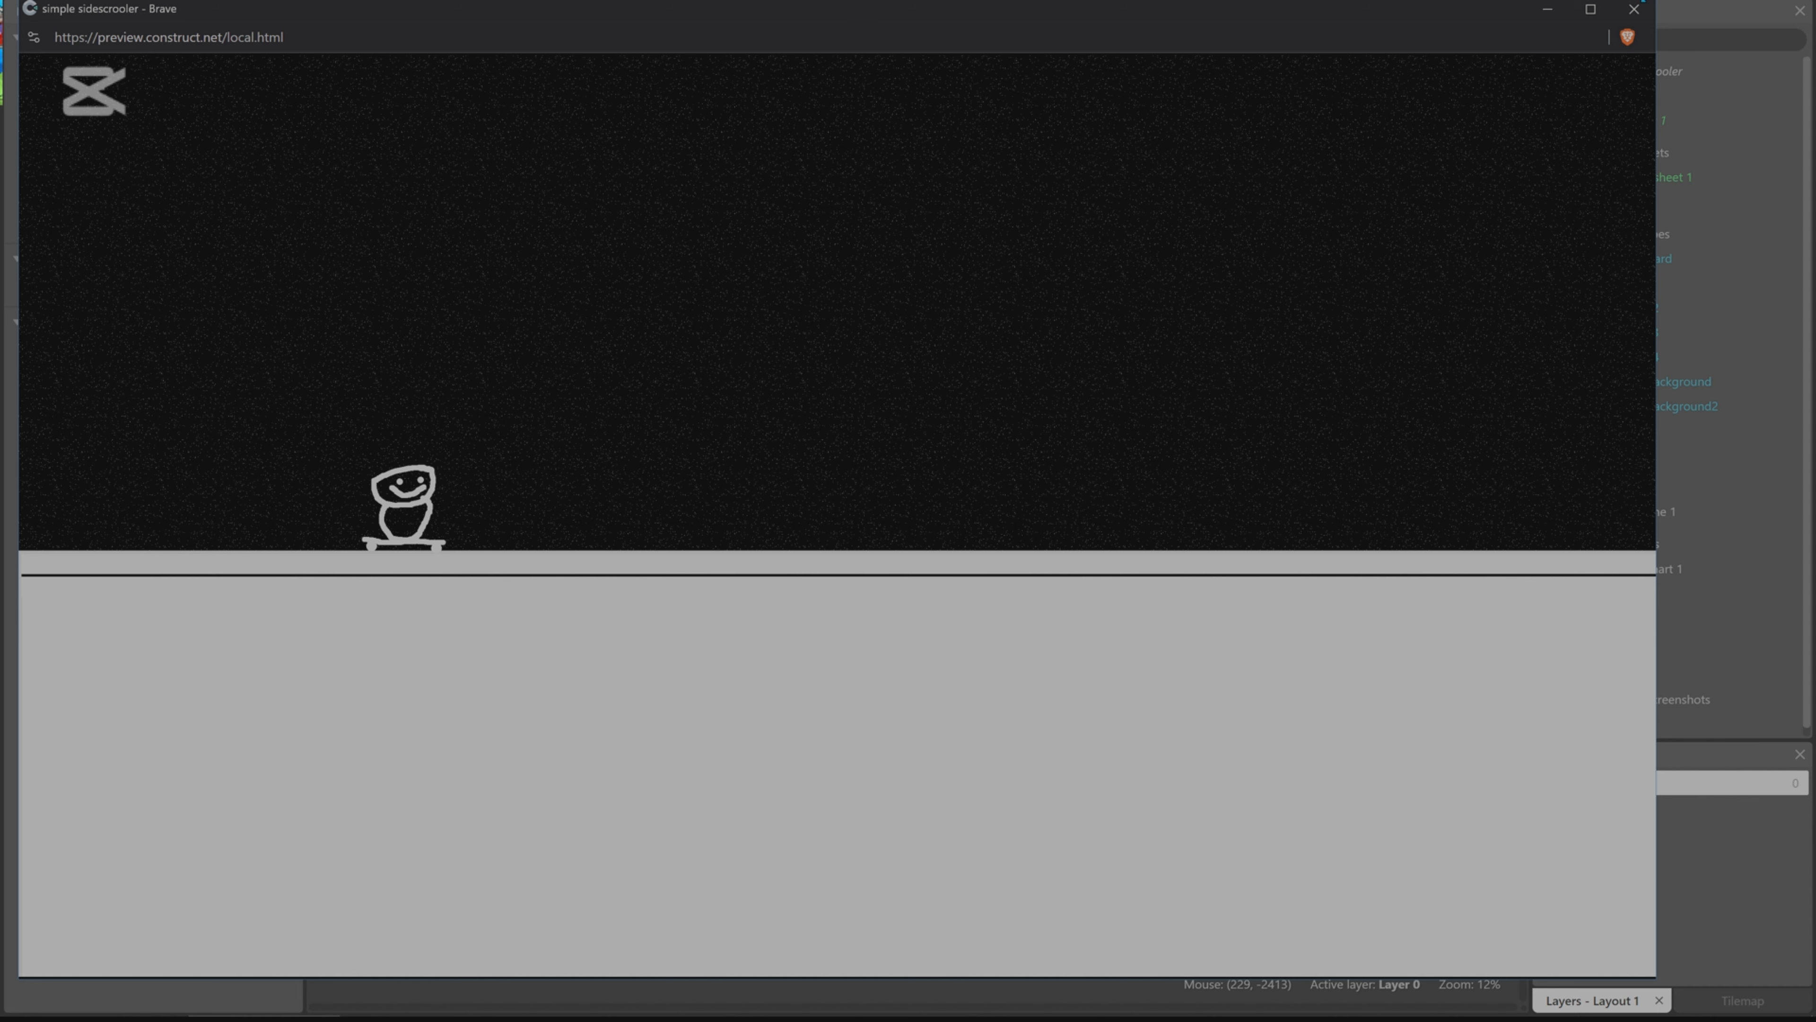
left_click(1634, 8)
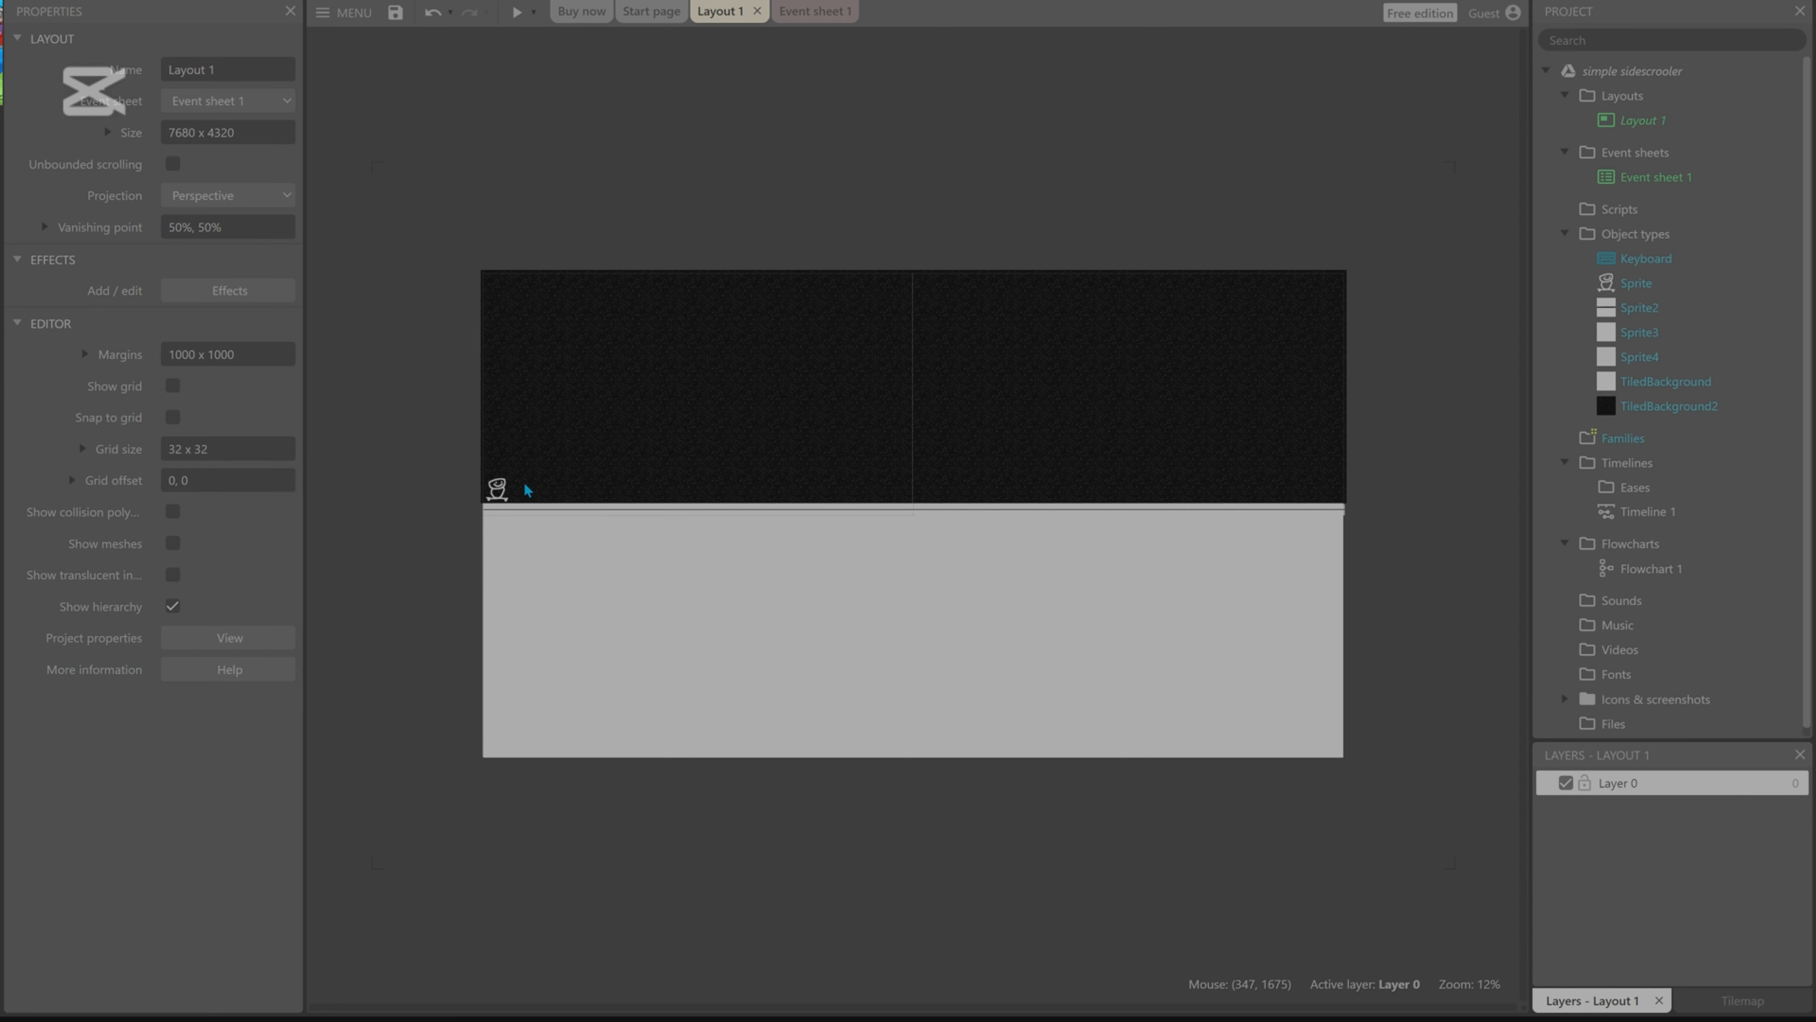
Enable Double-jump on the character Sprite's Platform behavior and test it in a preview.
left_click(499, 489)
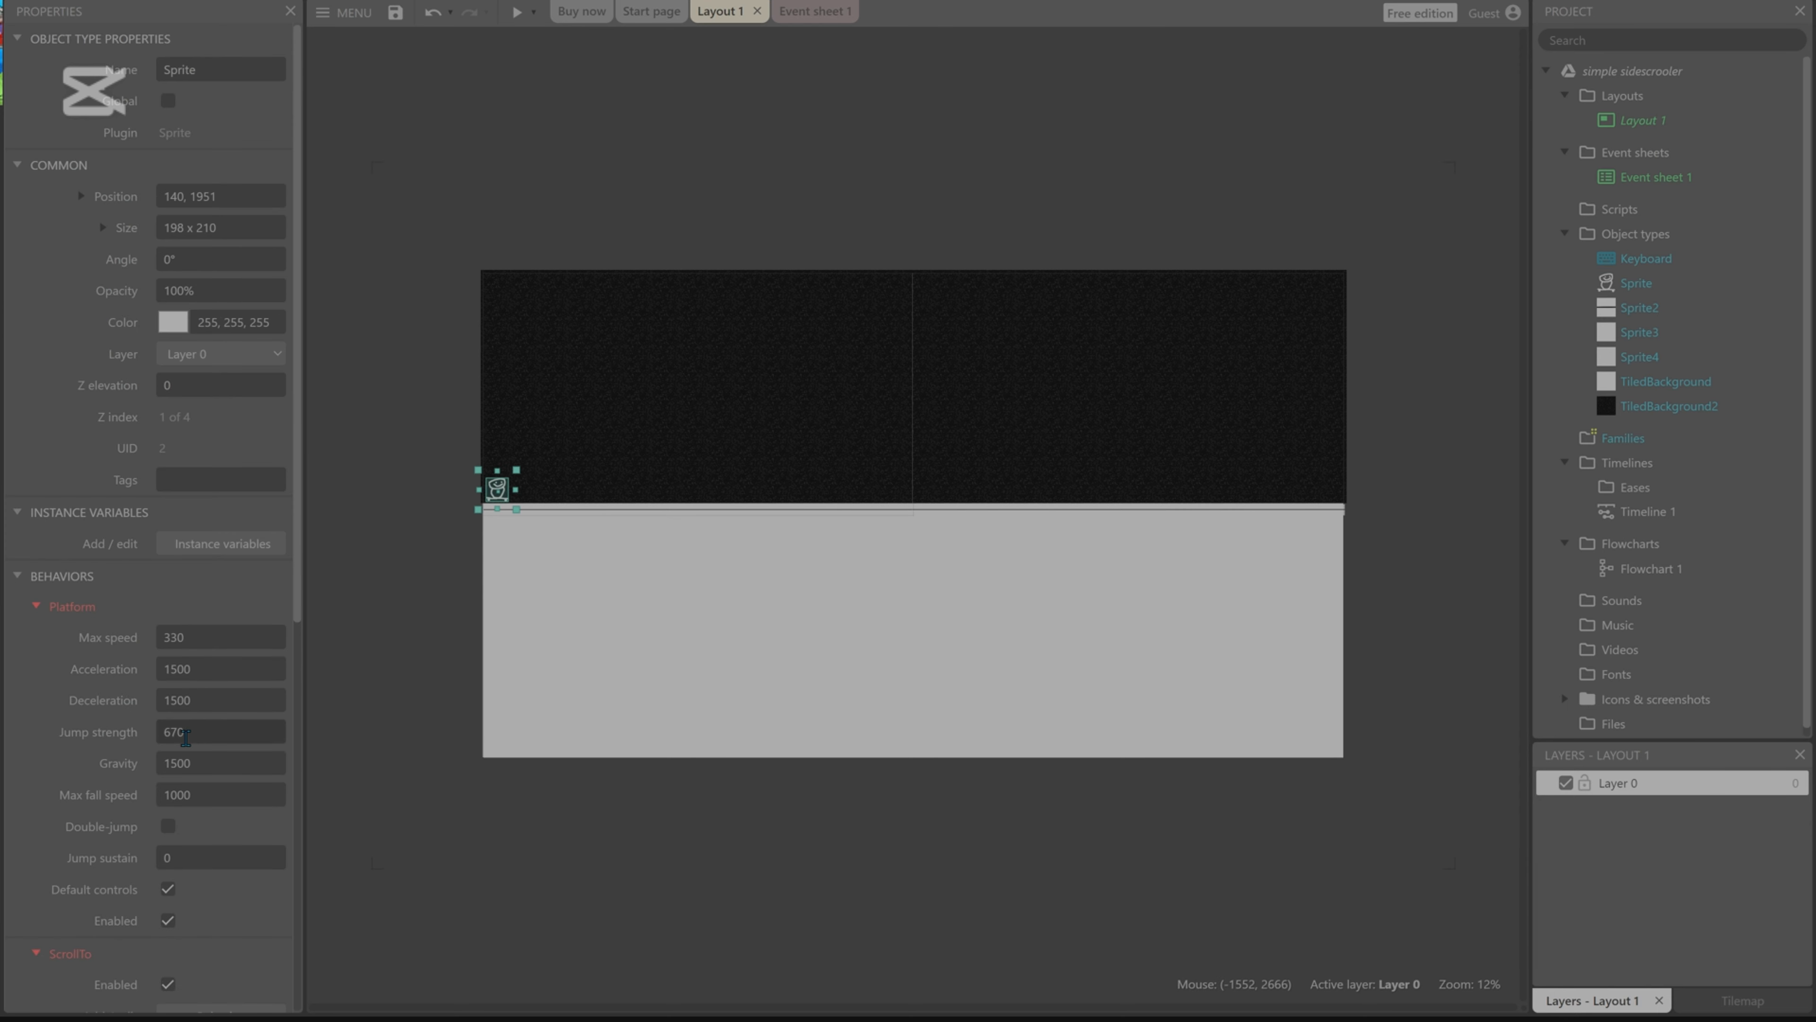
left_click(168, 827)
left_click(517, 12)
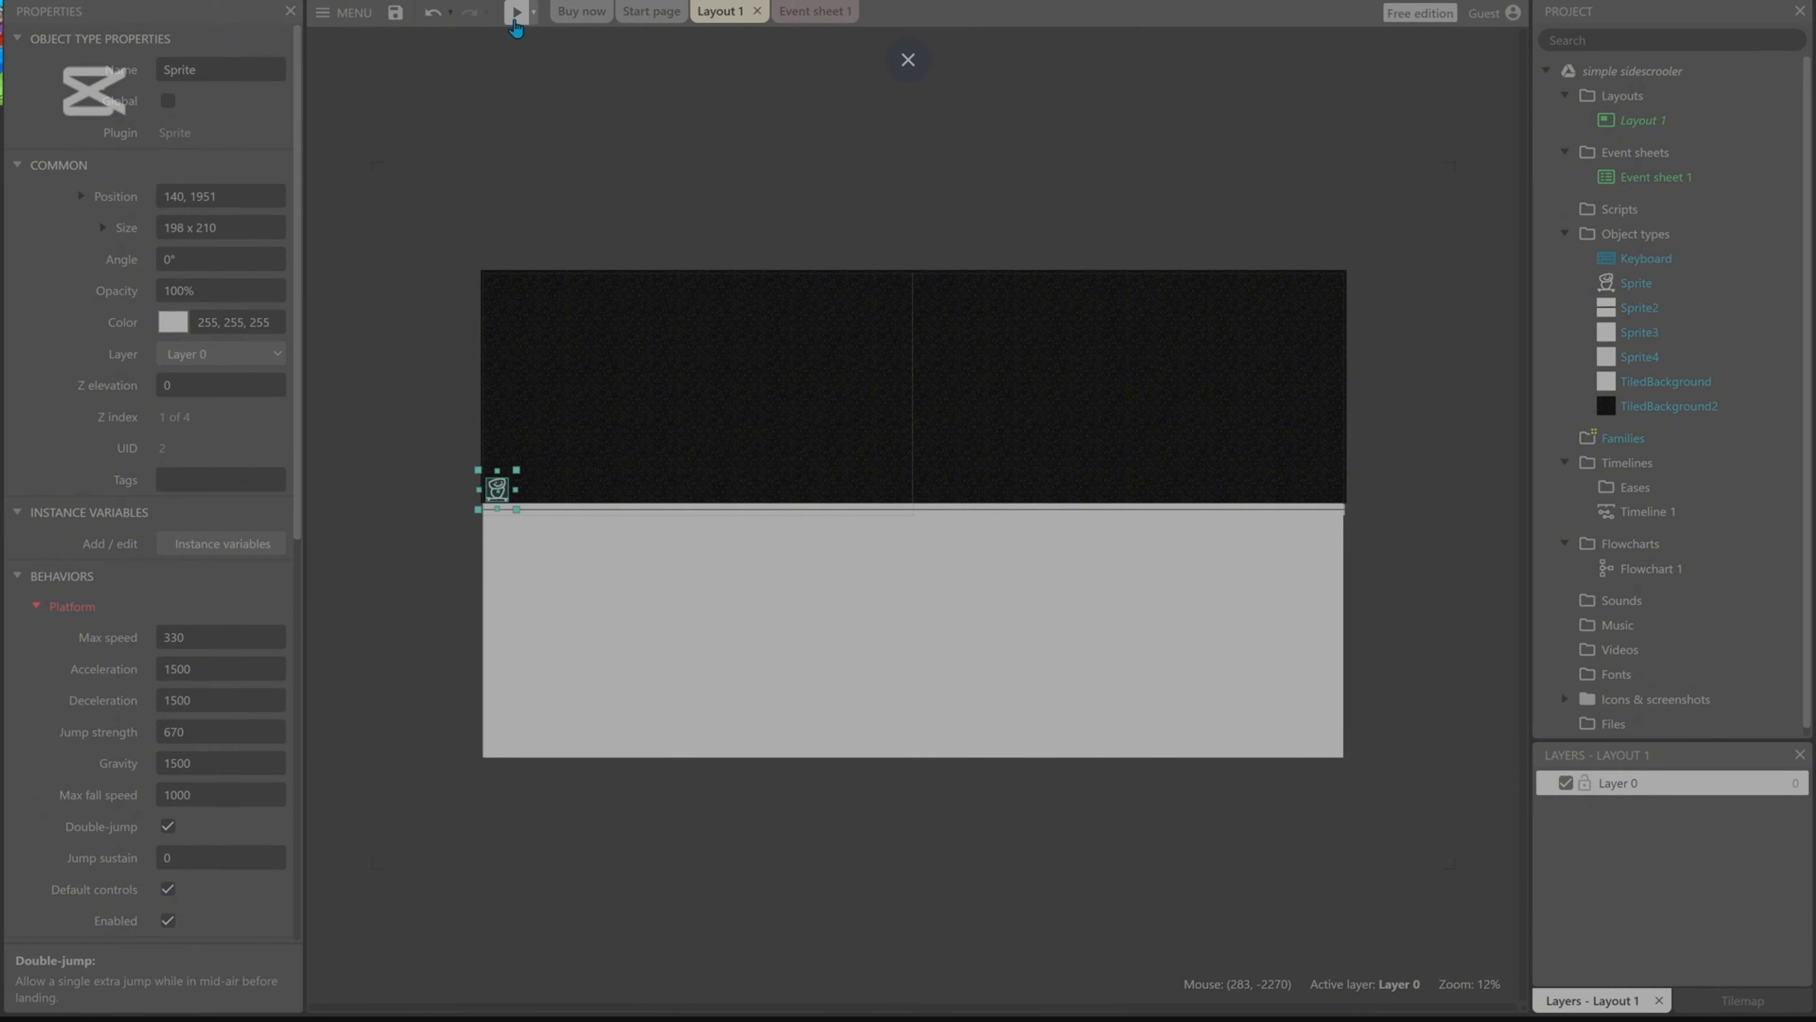
key("Right")
key("Up")
key("Up")
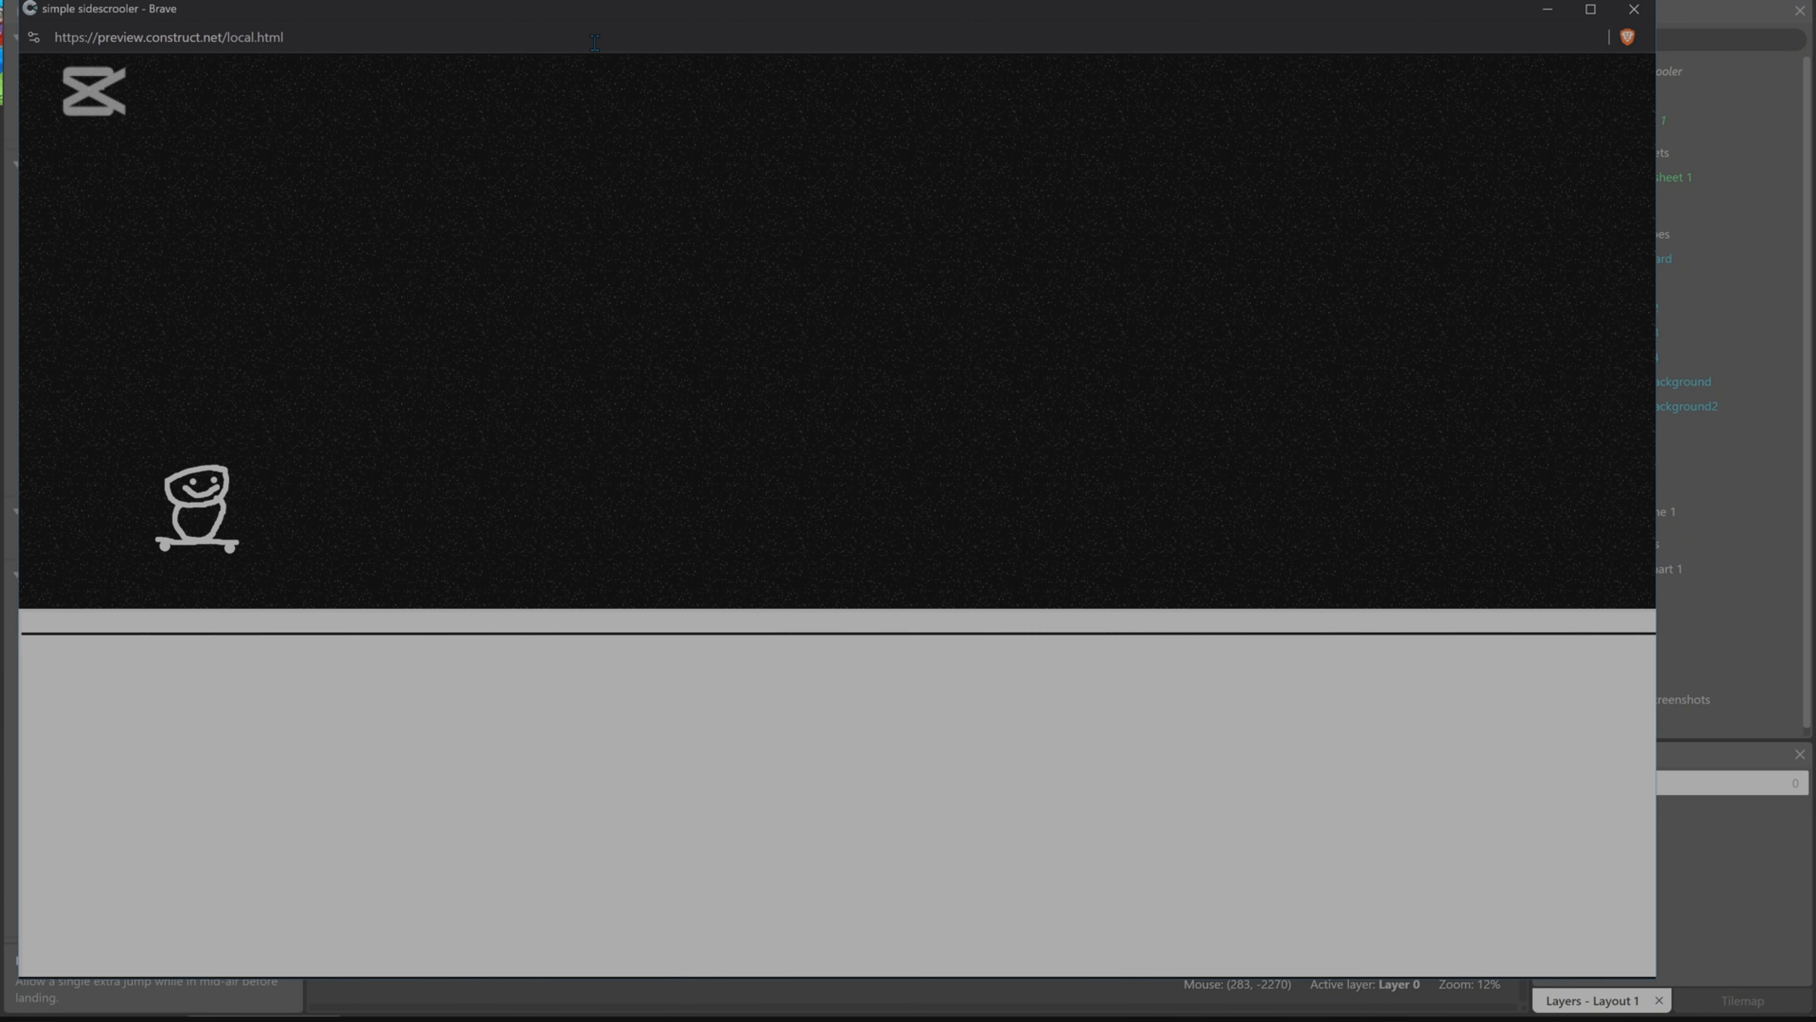
key("Right")
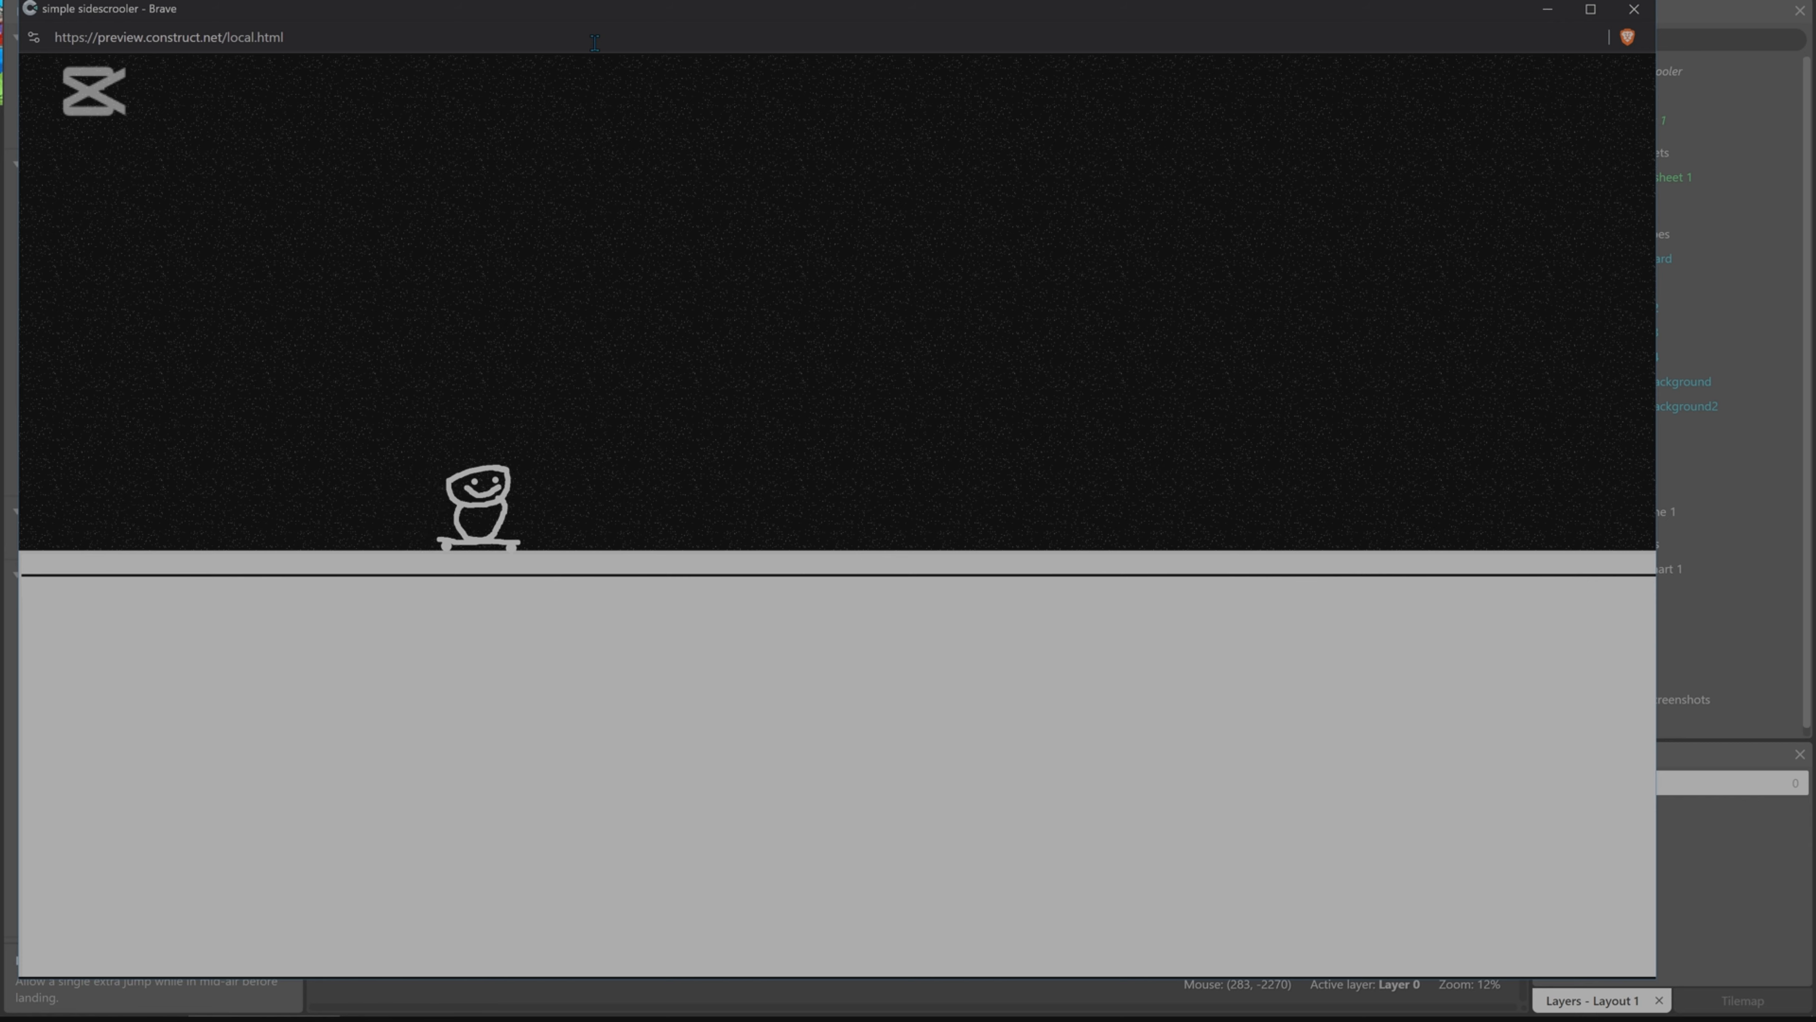
key("Up")
key("Right")
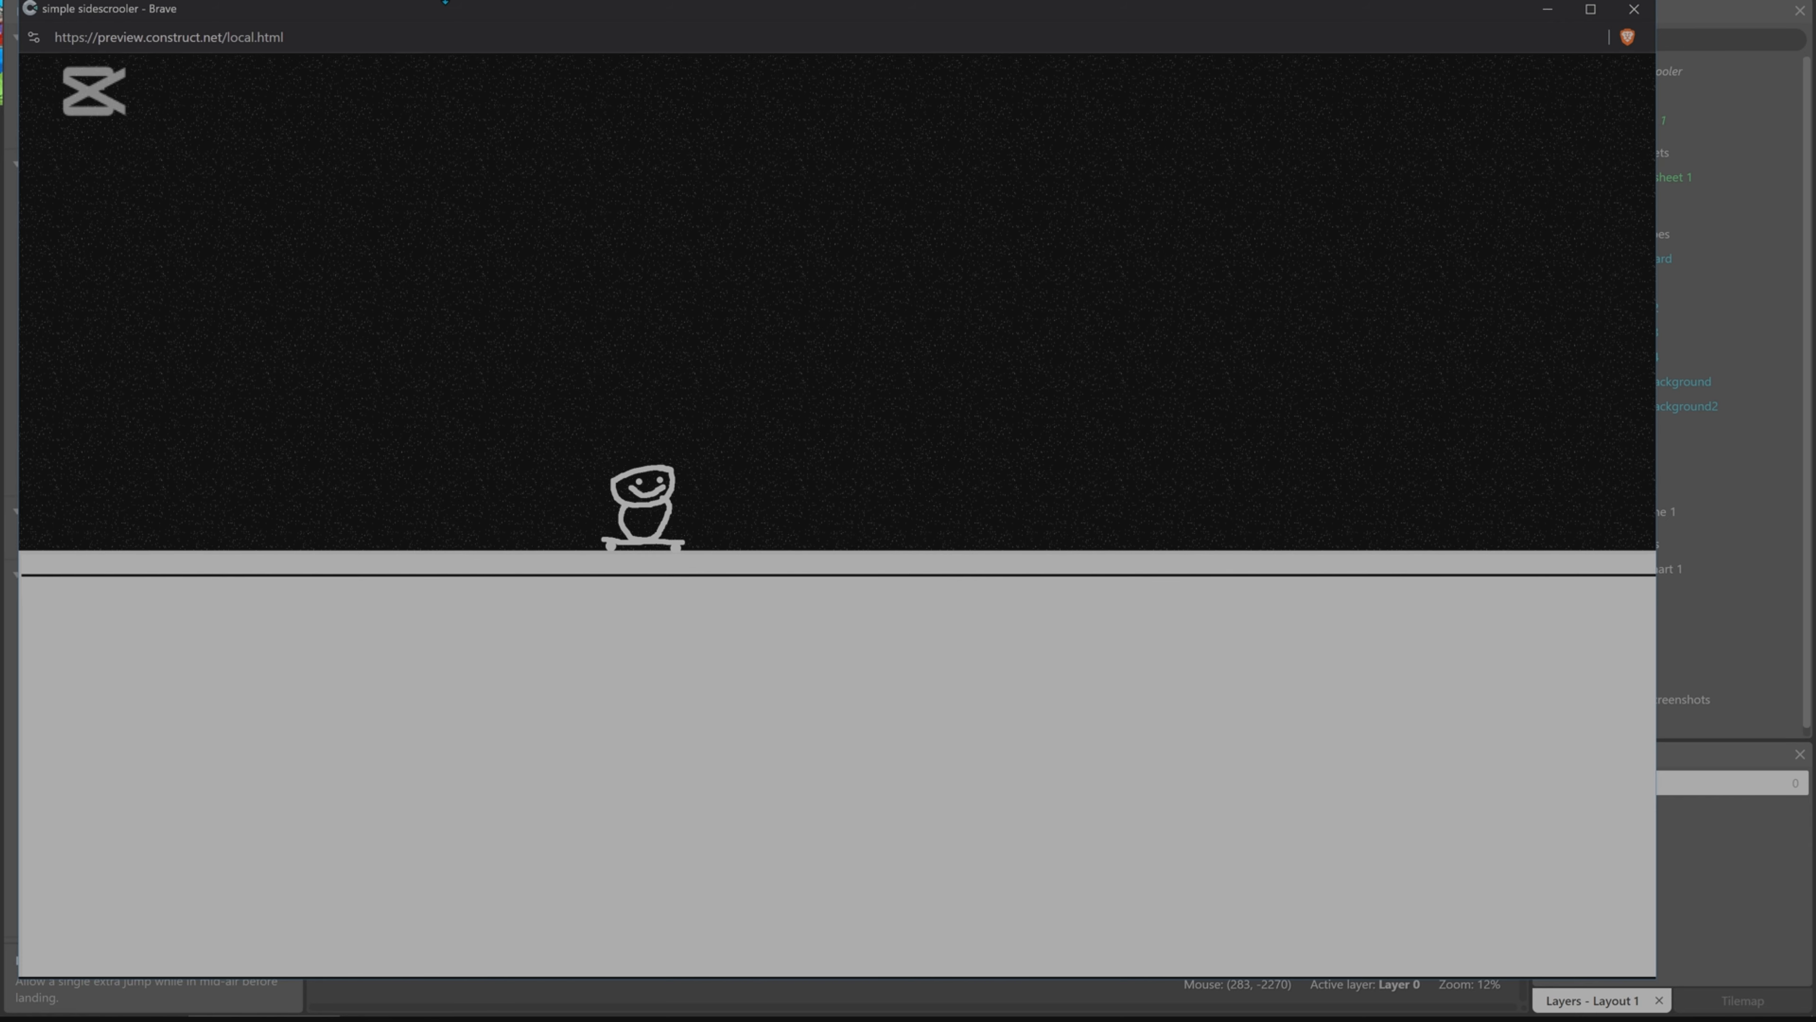
left_click(1633, 9)
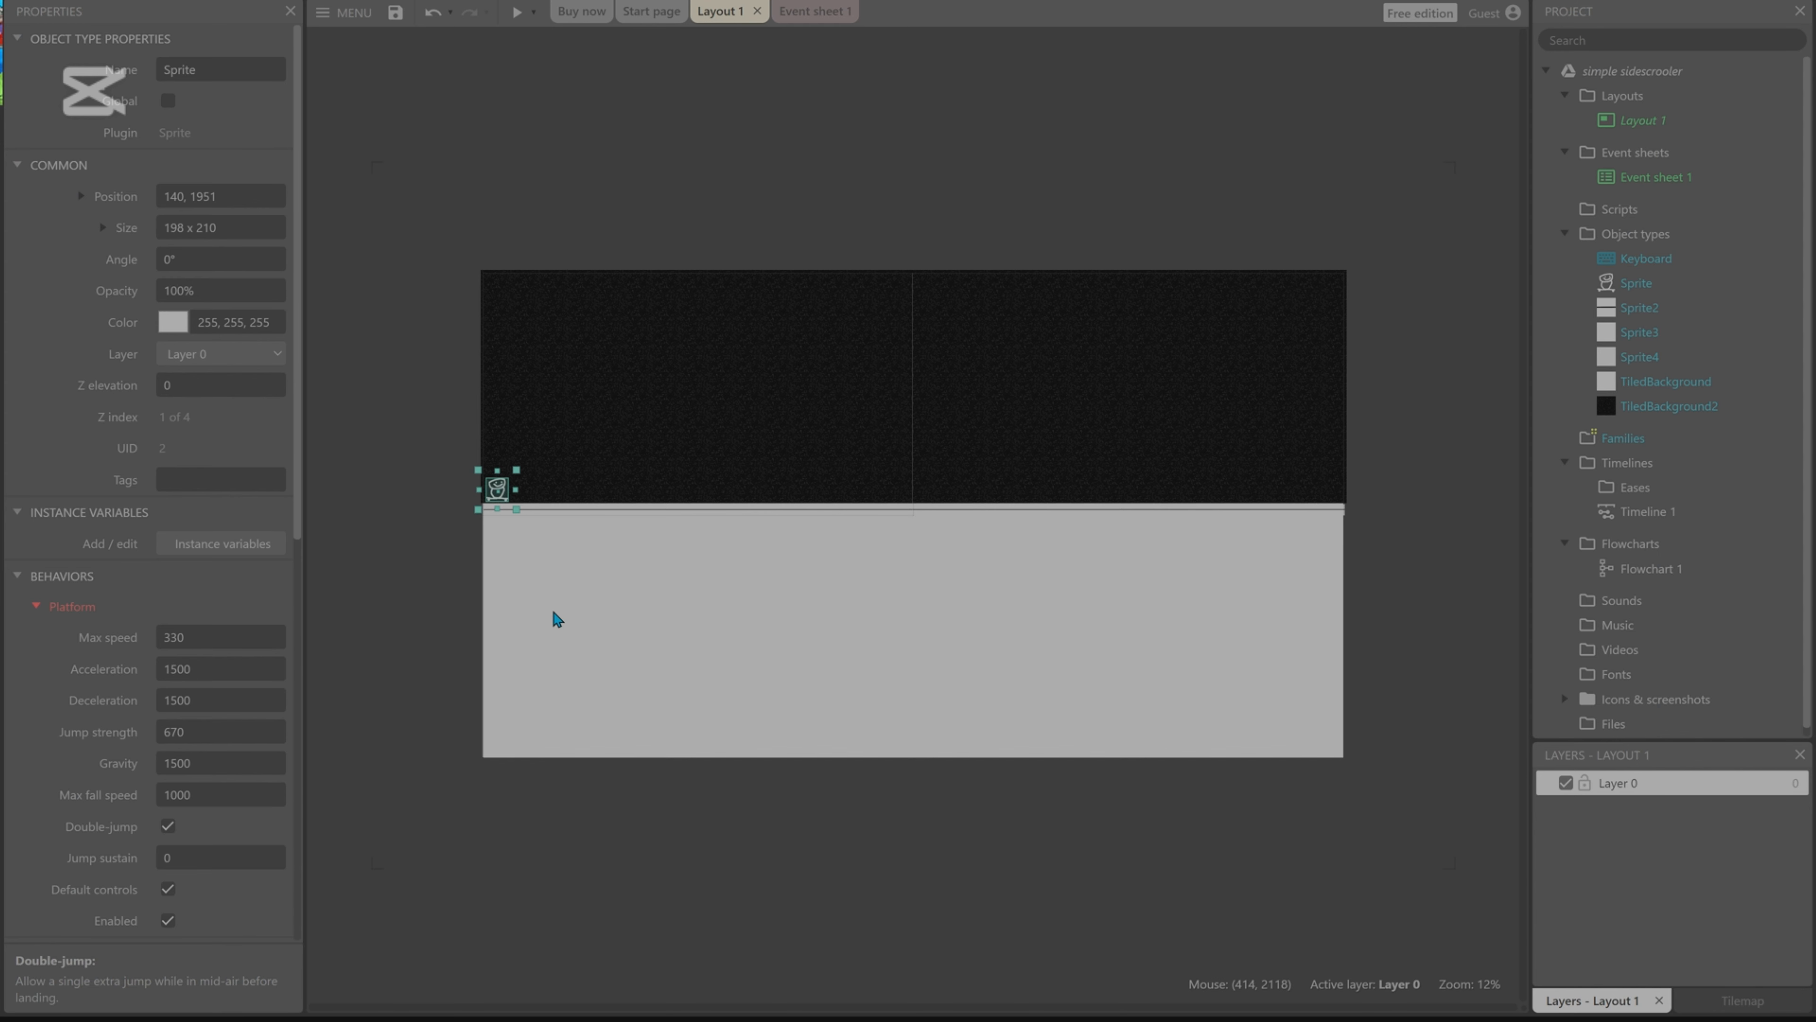
Insert a new Sprite object into Layout 1 and place it in the layout.
left_click(391, 655)
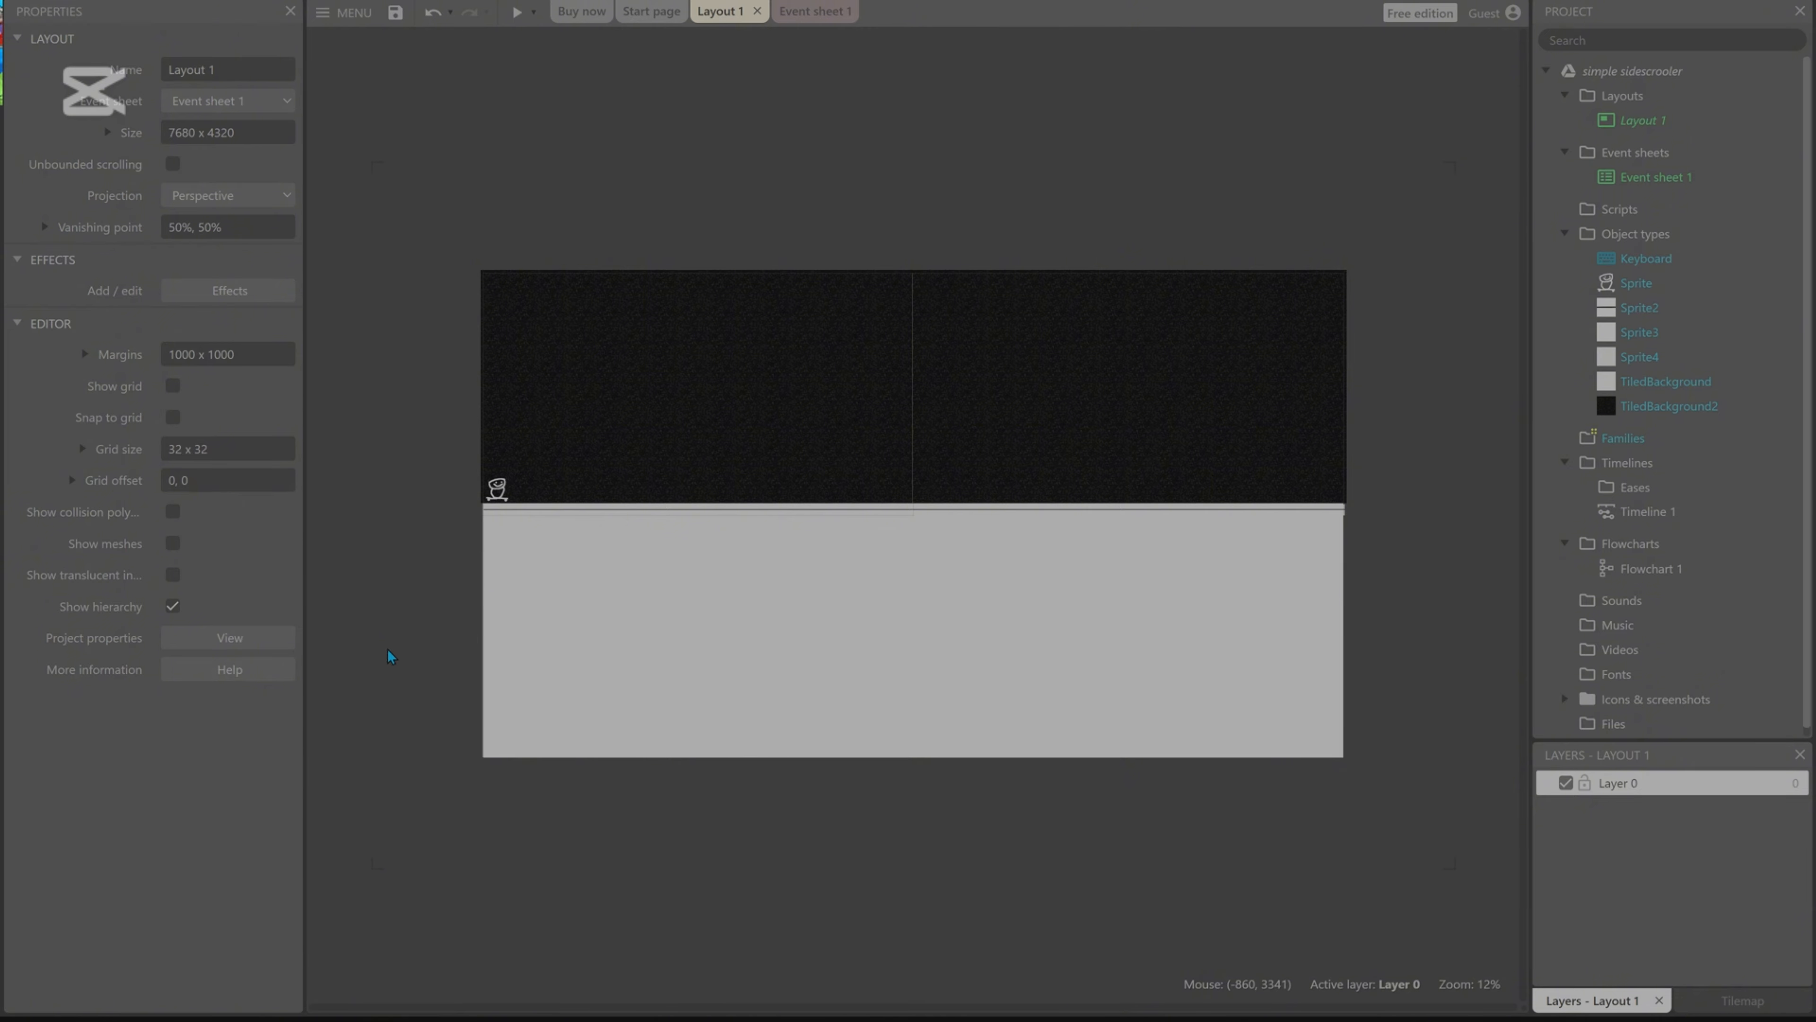
double_click(392, 657)
scroll(1058, 497, "down", 2)
scroll(1038, 536, "down", 2)
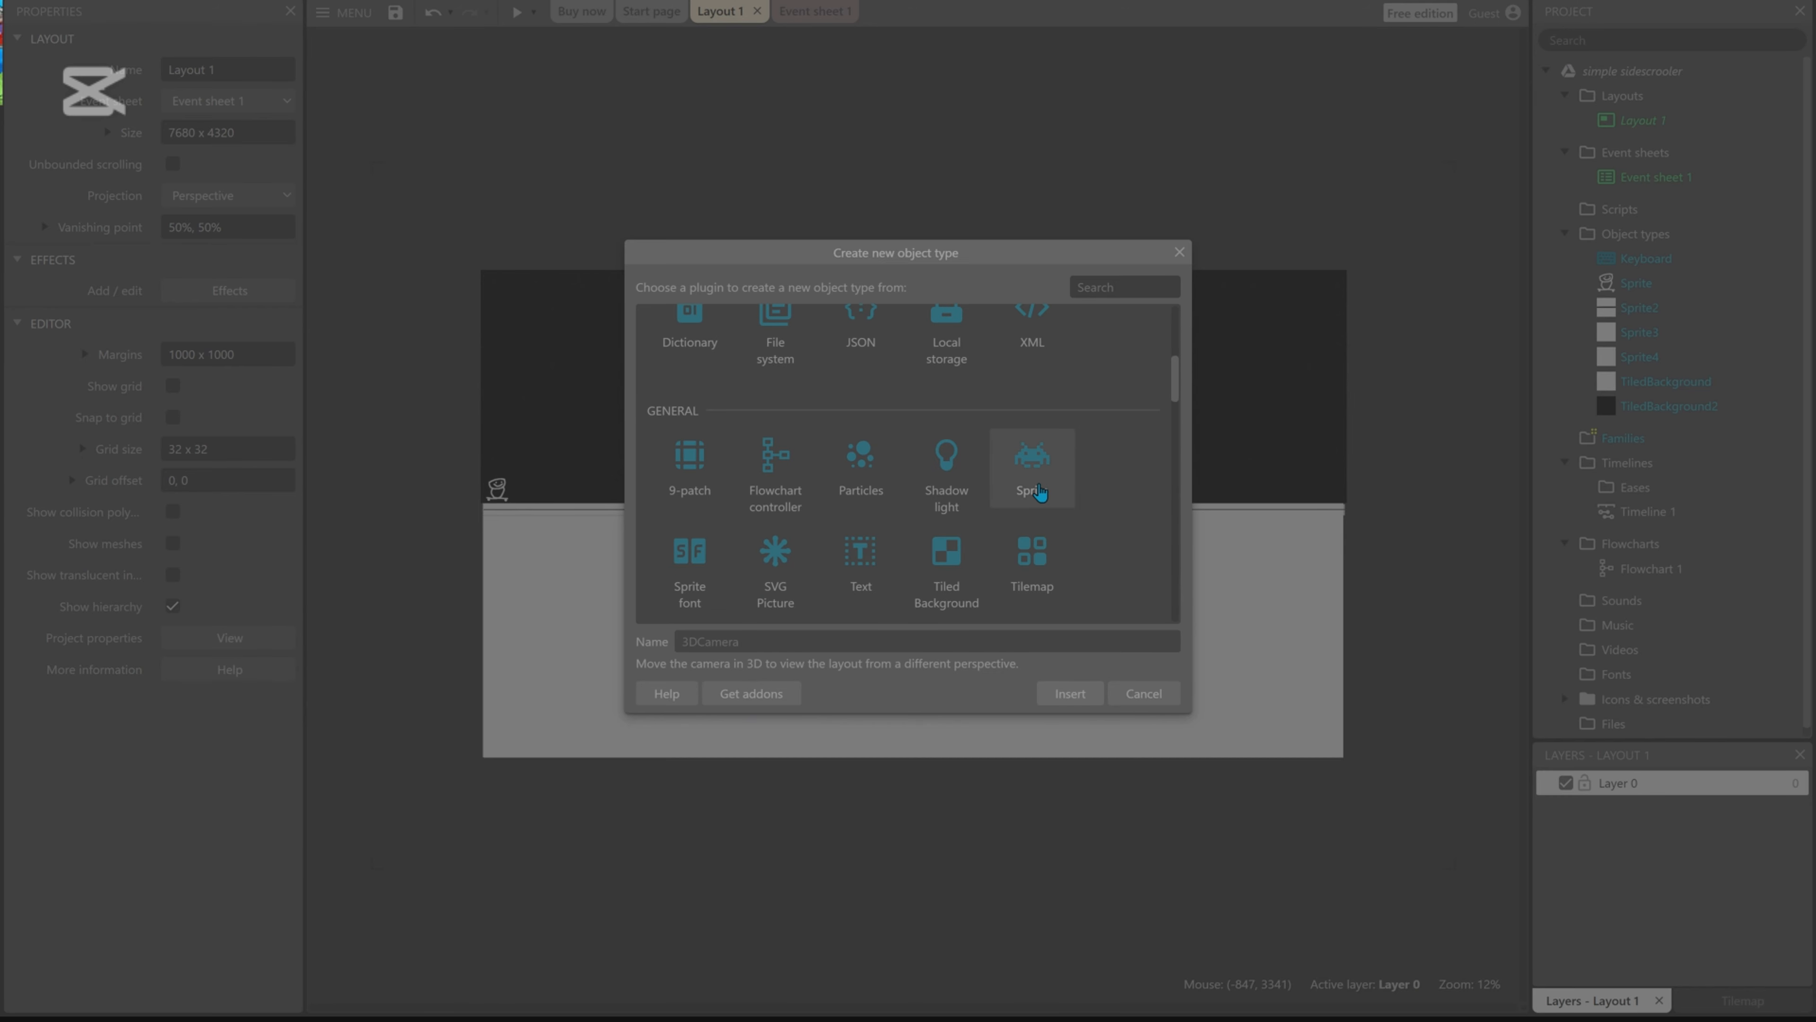
double_click(1034, 472)
left_click(744, 404)
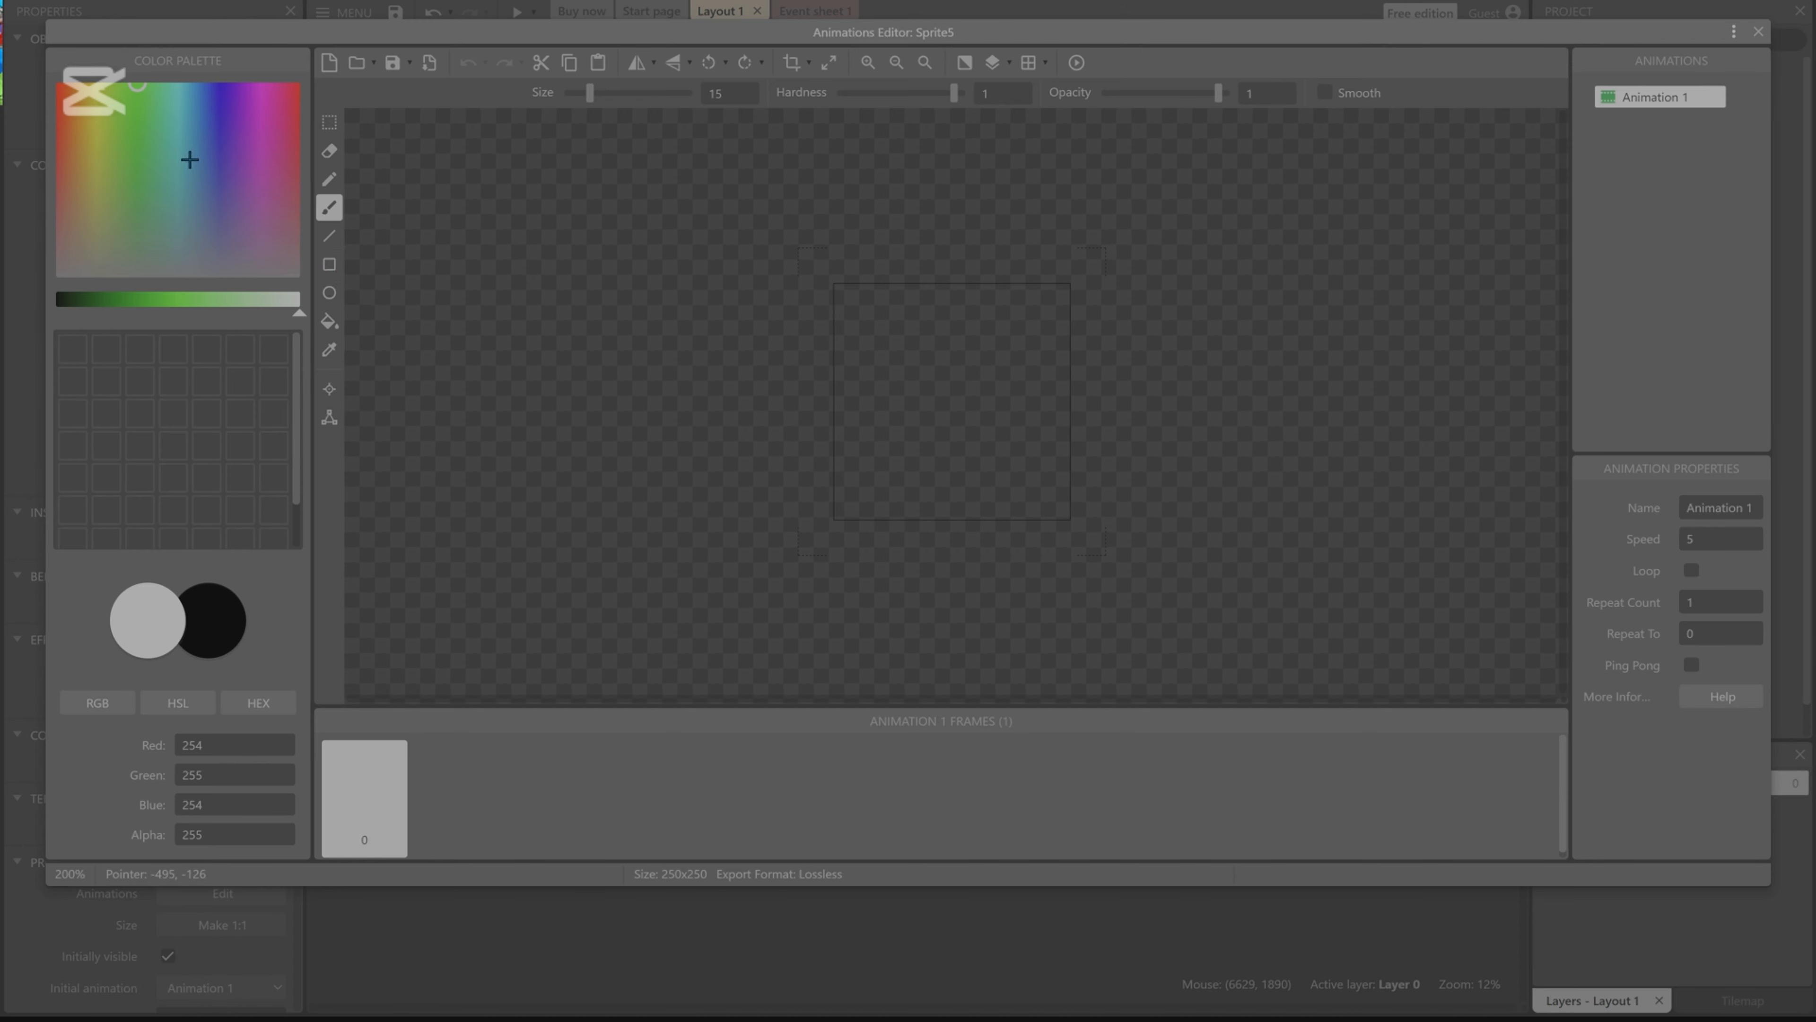
Choose a mid grey (RGB 162, 160, 160) and flood-fill the whole canvas of the new sprite's image.
left_click(150, 631)
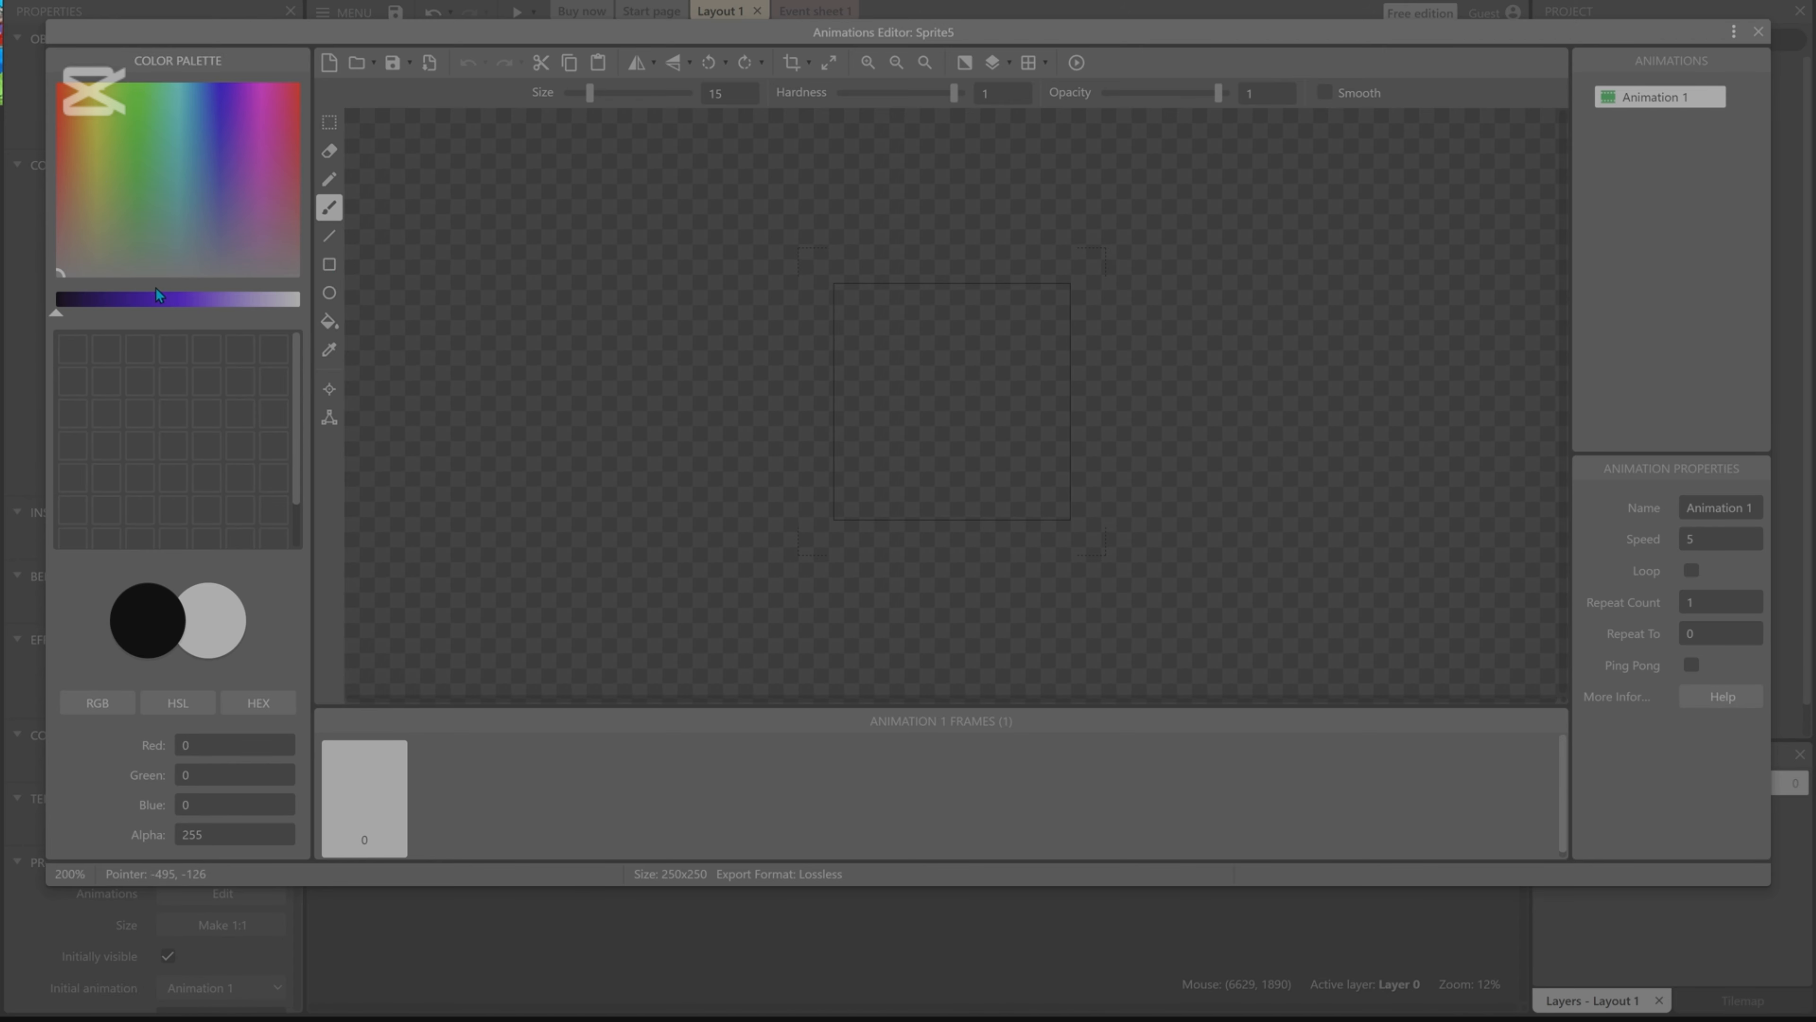
left_click(222, 628)
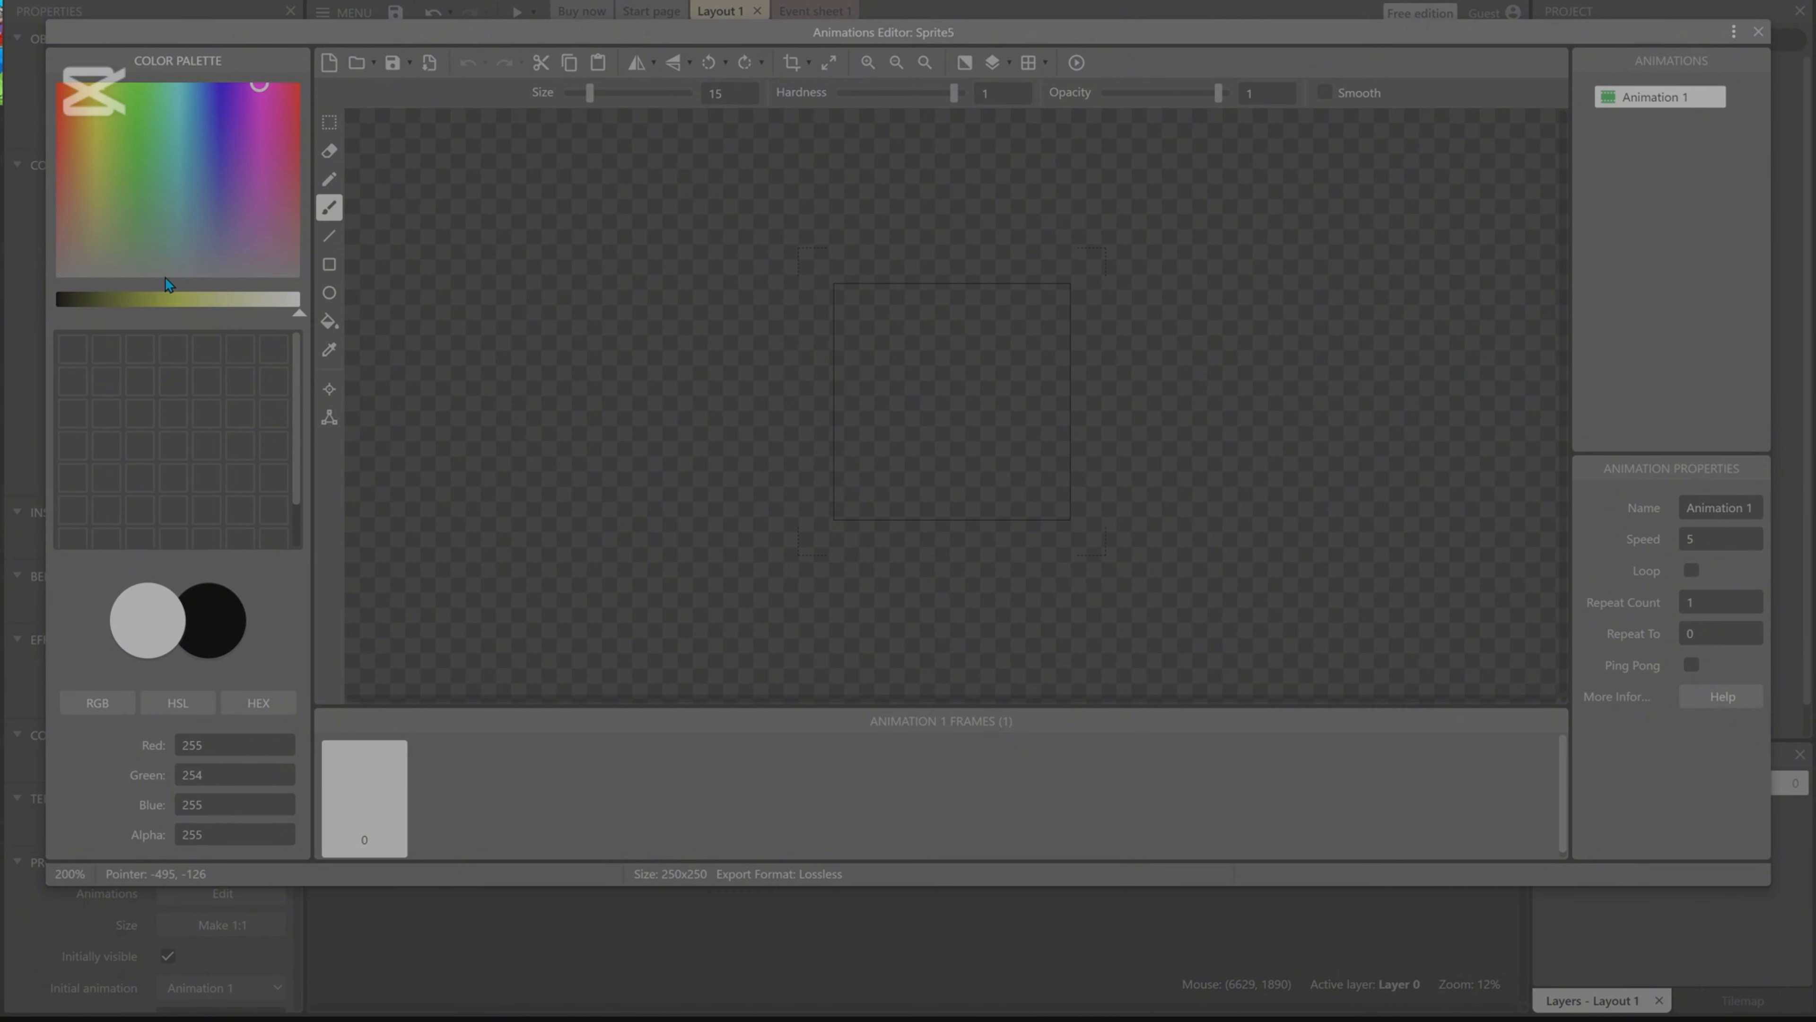
left_click_drag(92, 204, 108, 195)
left_click(142, 629)
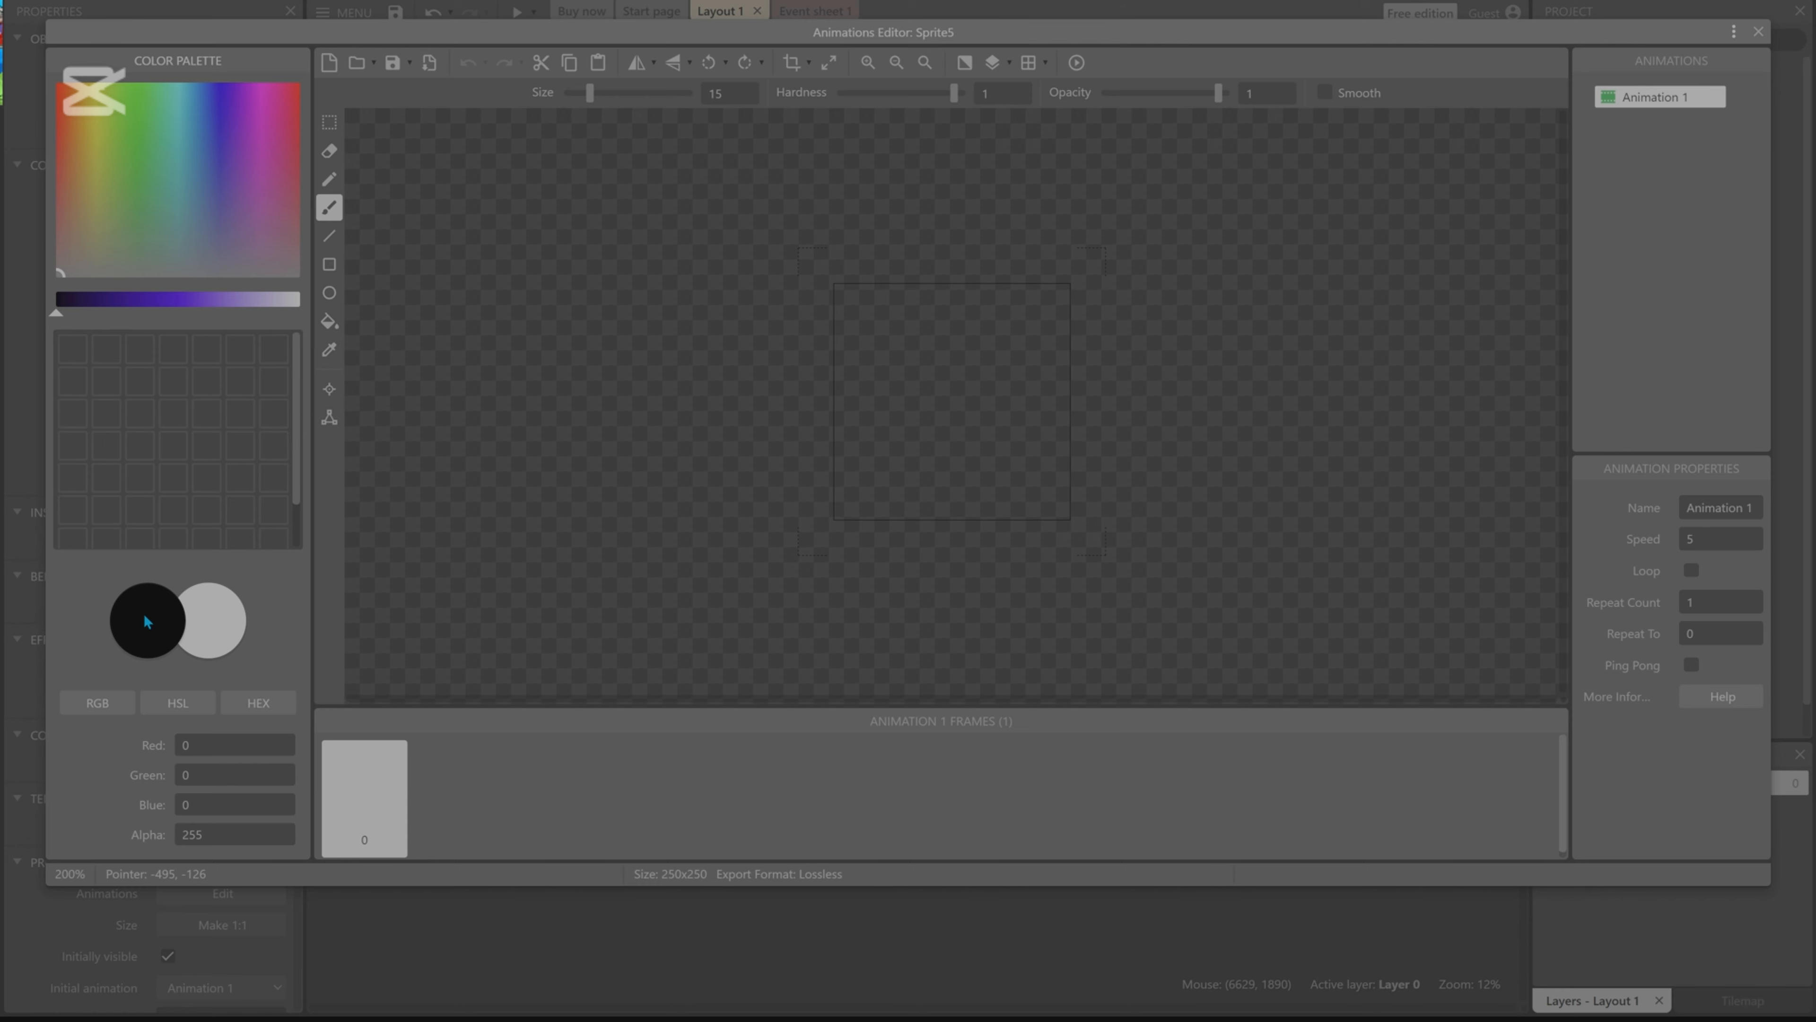
left_click_drag(200, 235, 301, 278)
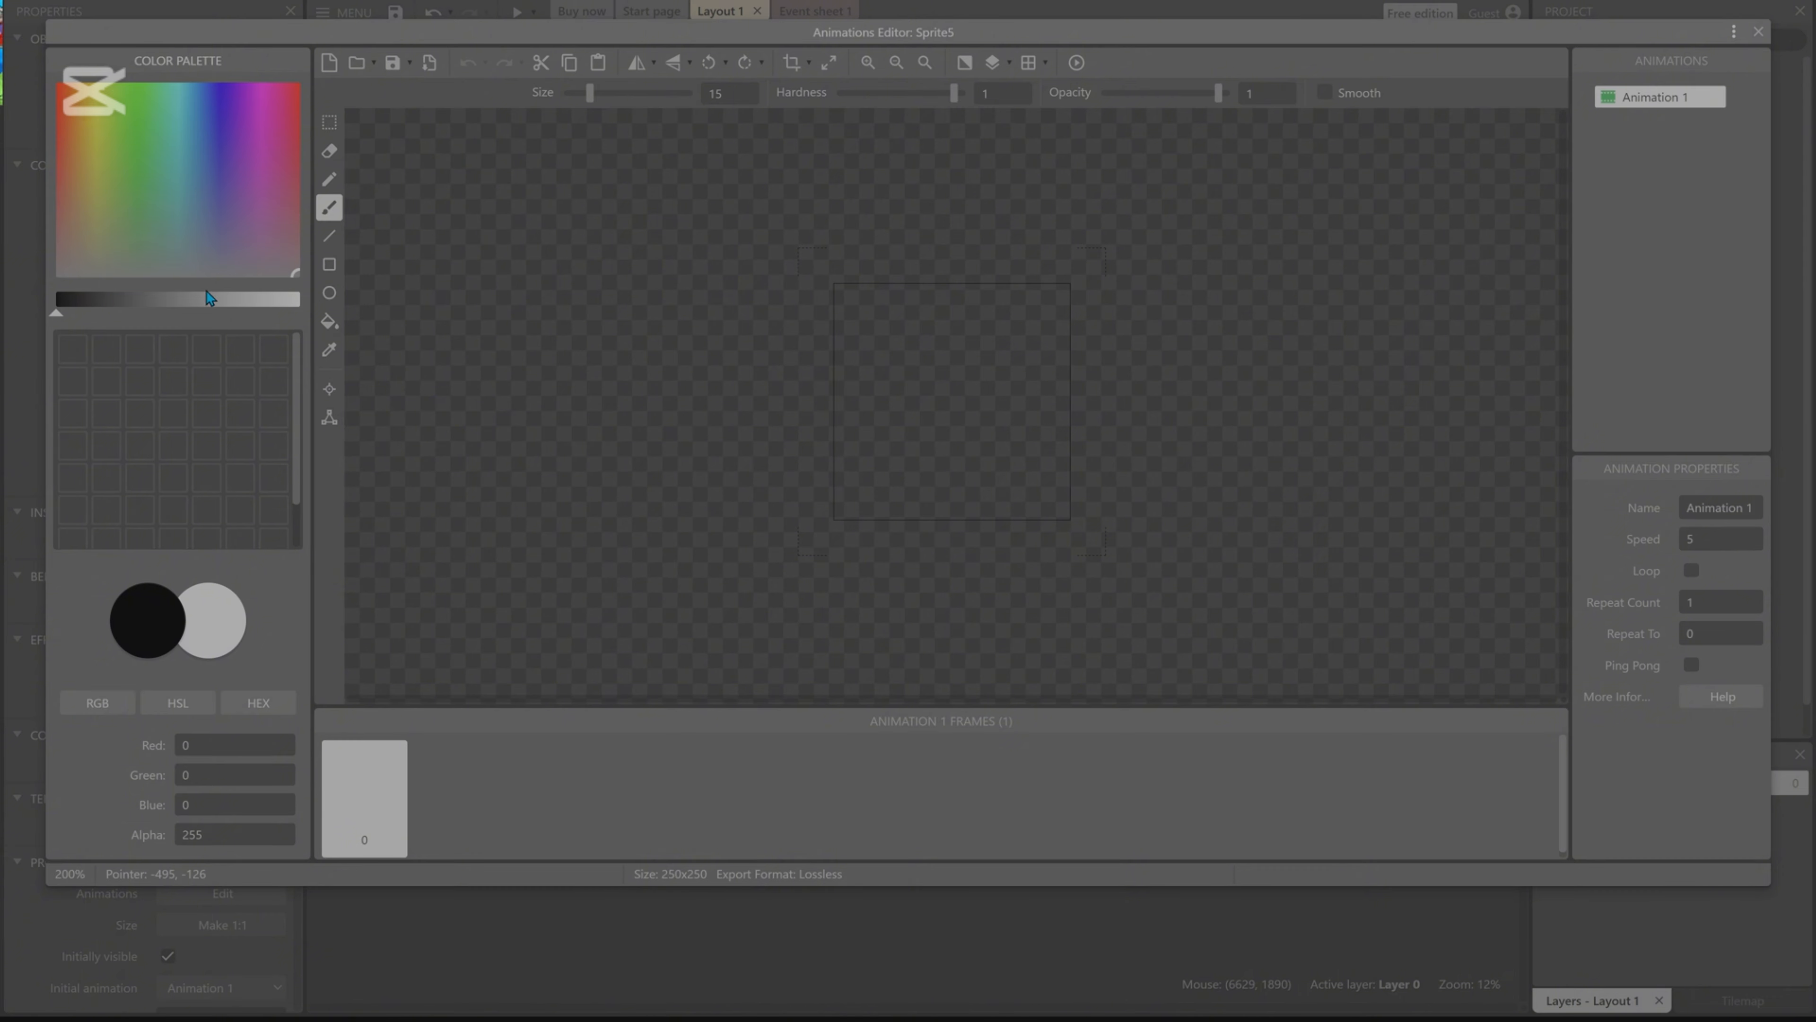
left_click(205, 305)
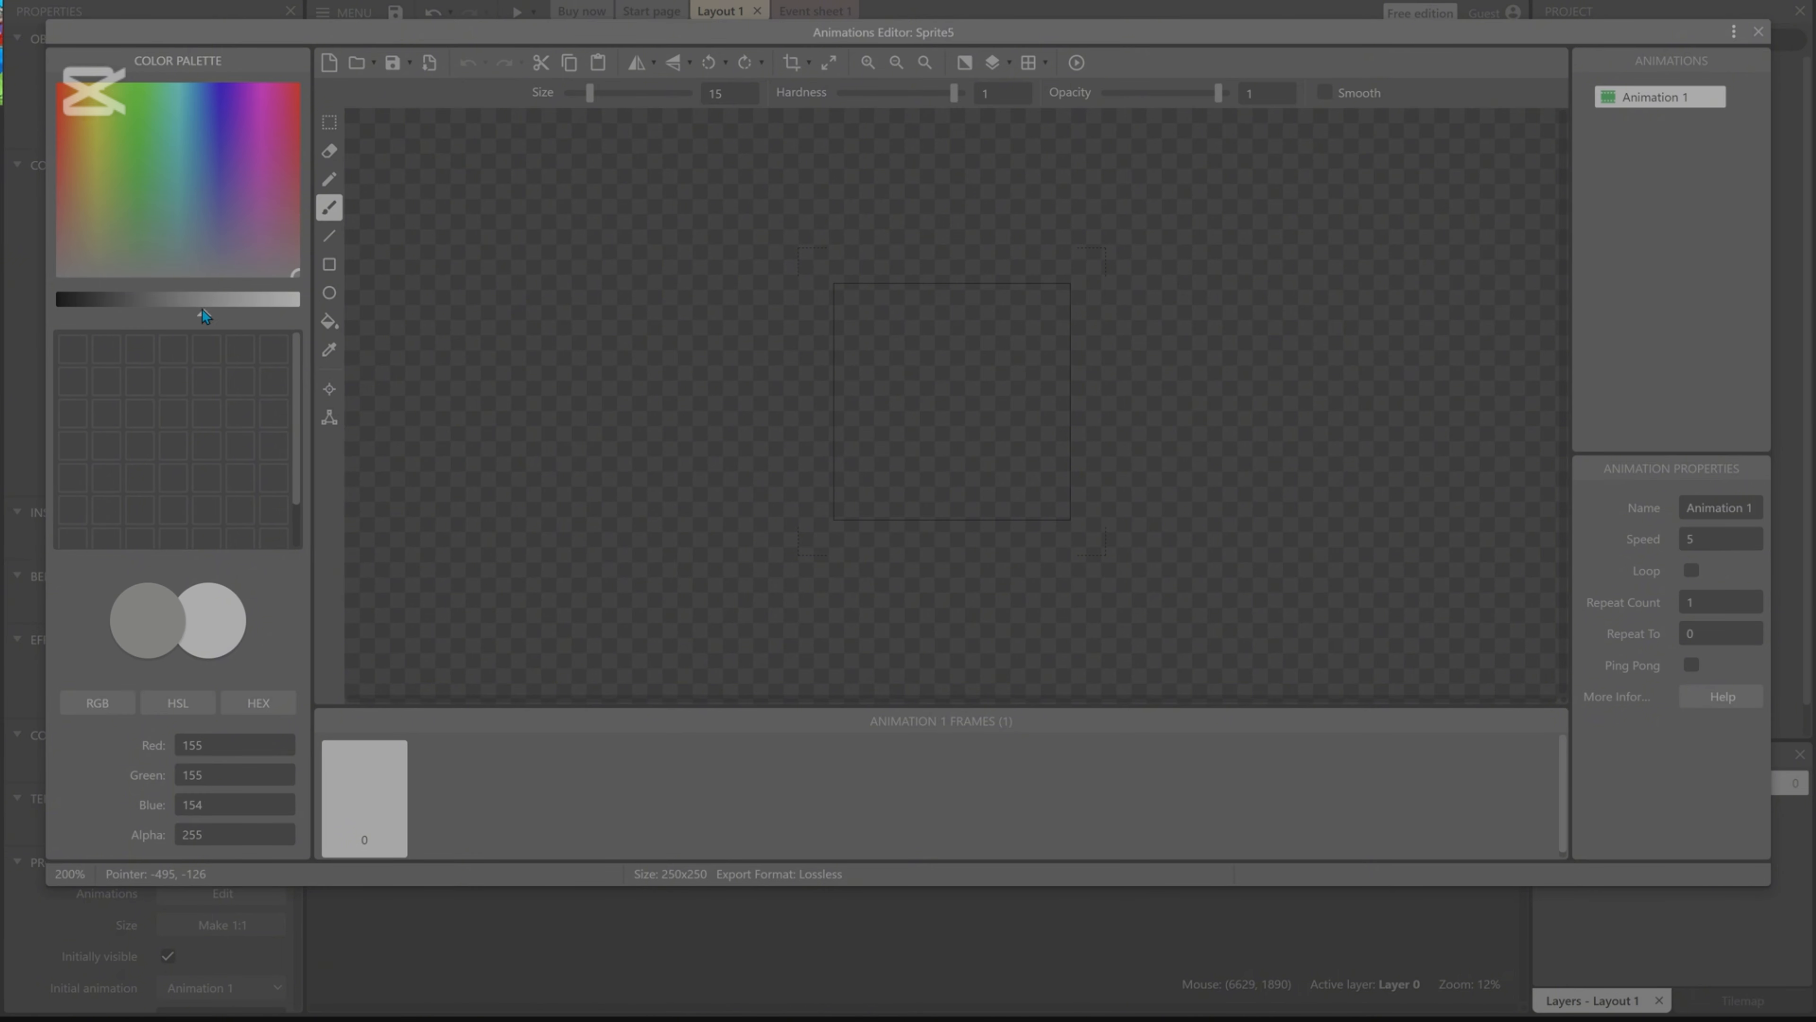
left_click_drag(210, 324, 216, 324)
left_click(329, 321)
left_click(905, 434)
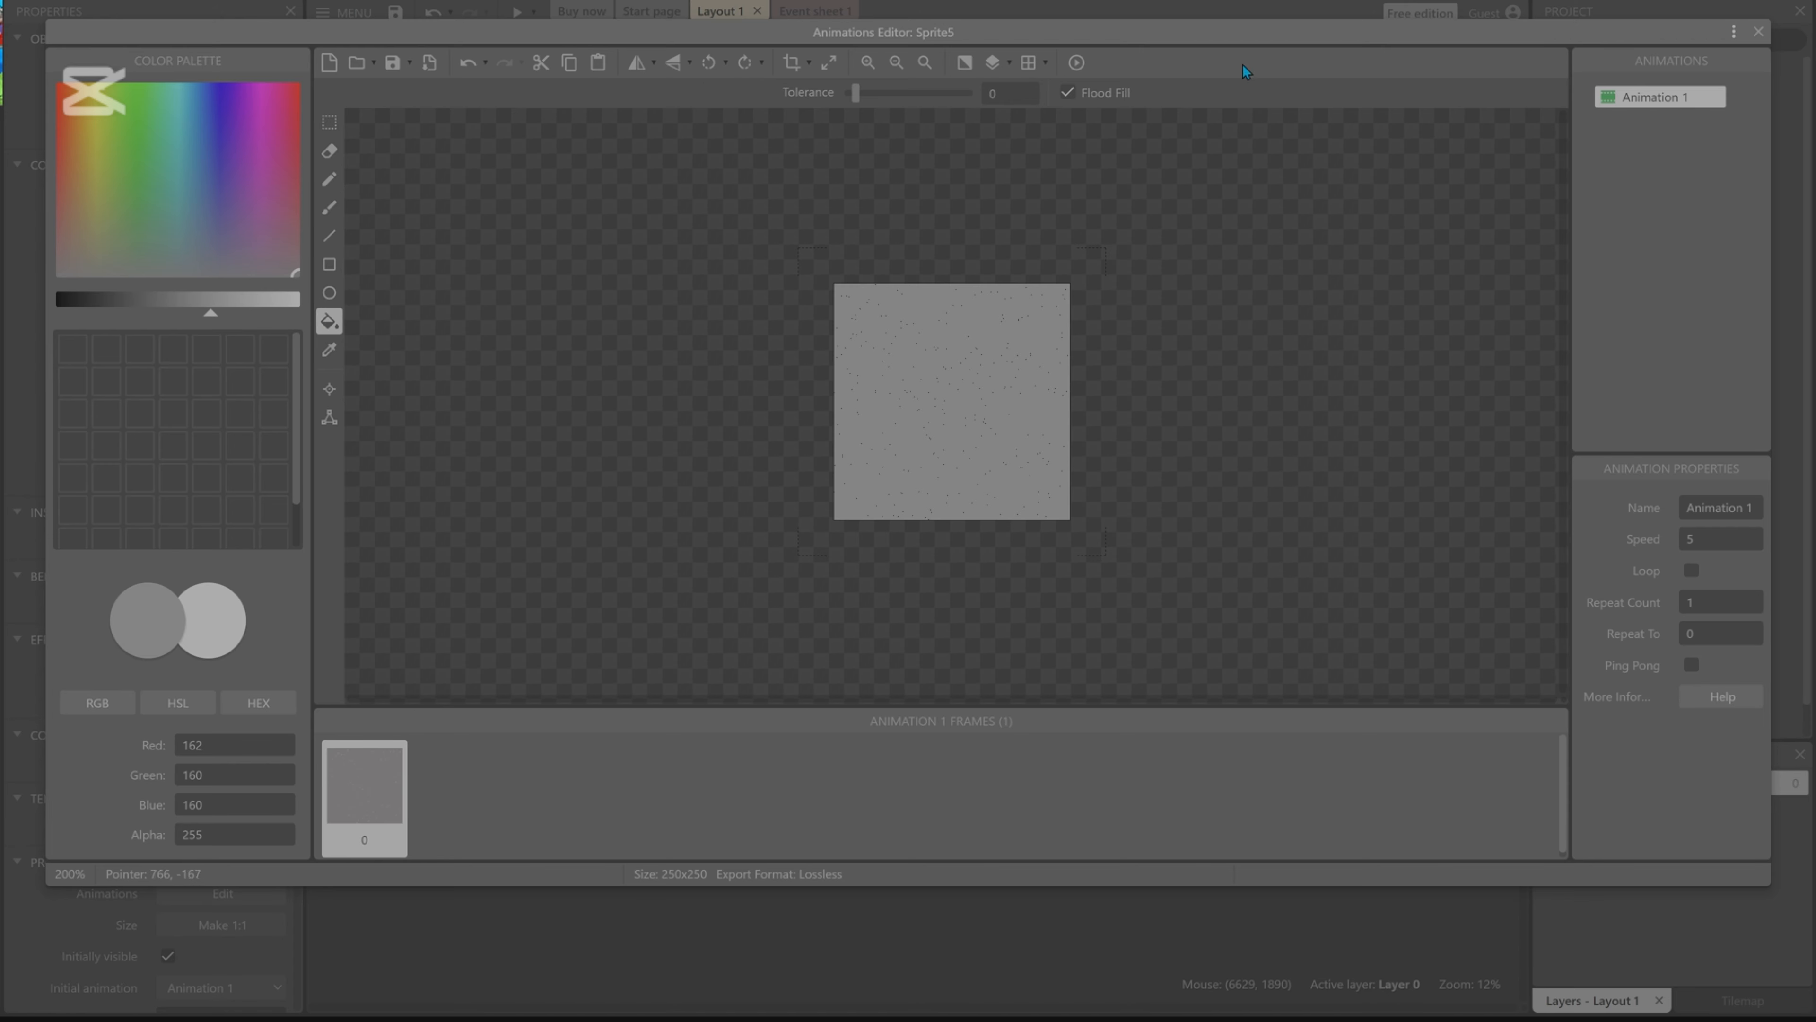
Draw a triangle outline in yellow (RGB 228, 255, 69) with the Line tool on the grey square and fill its inside yellow.
left_click(328, 236)
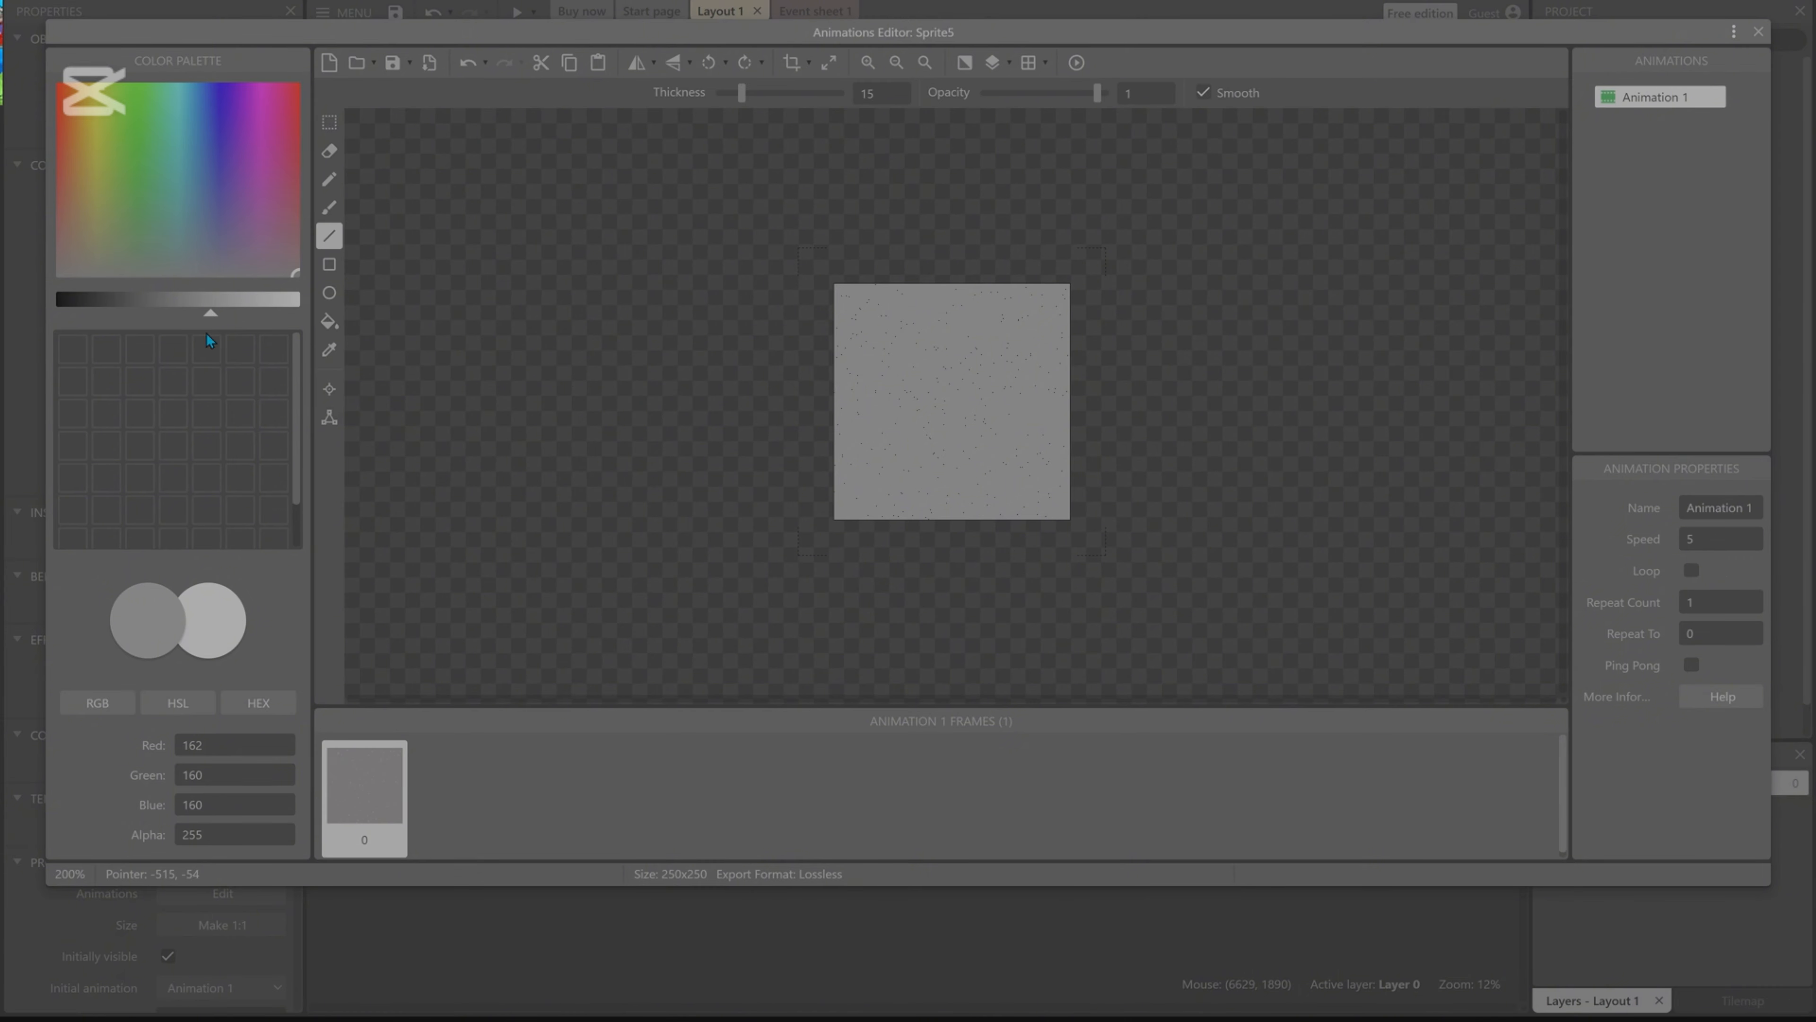
left_click_drag(147, 174, 102, 24)
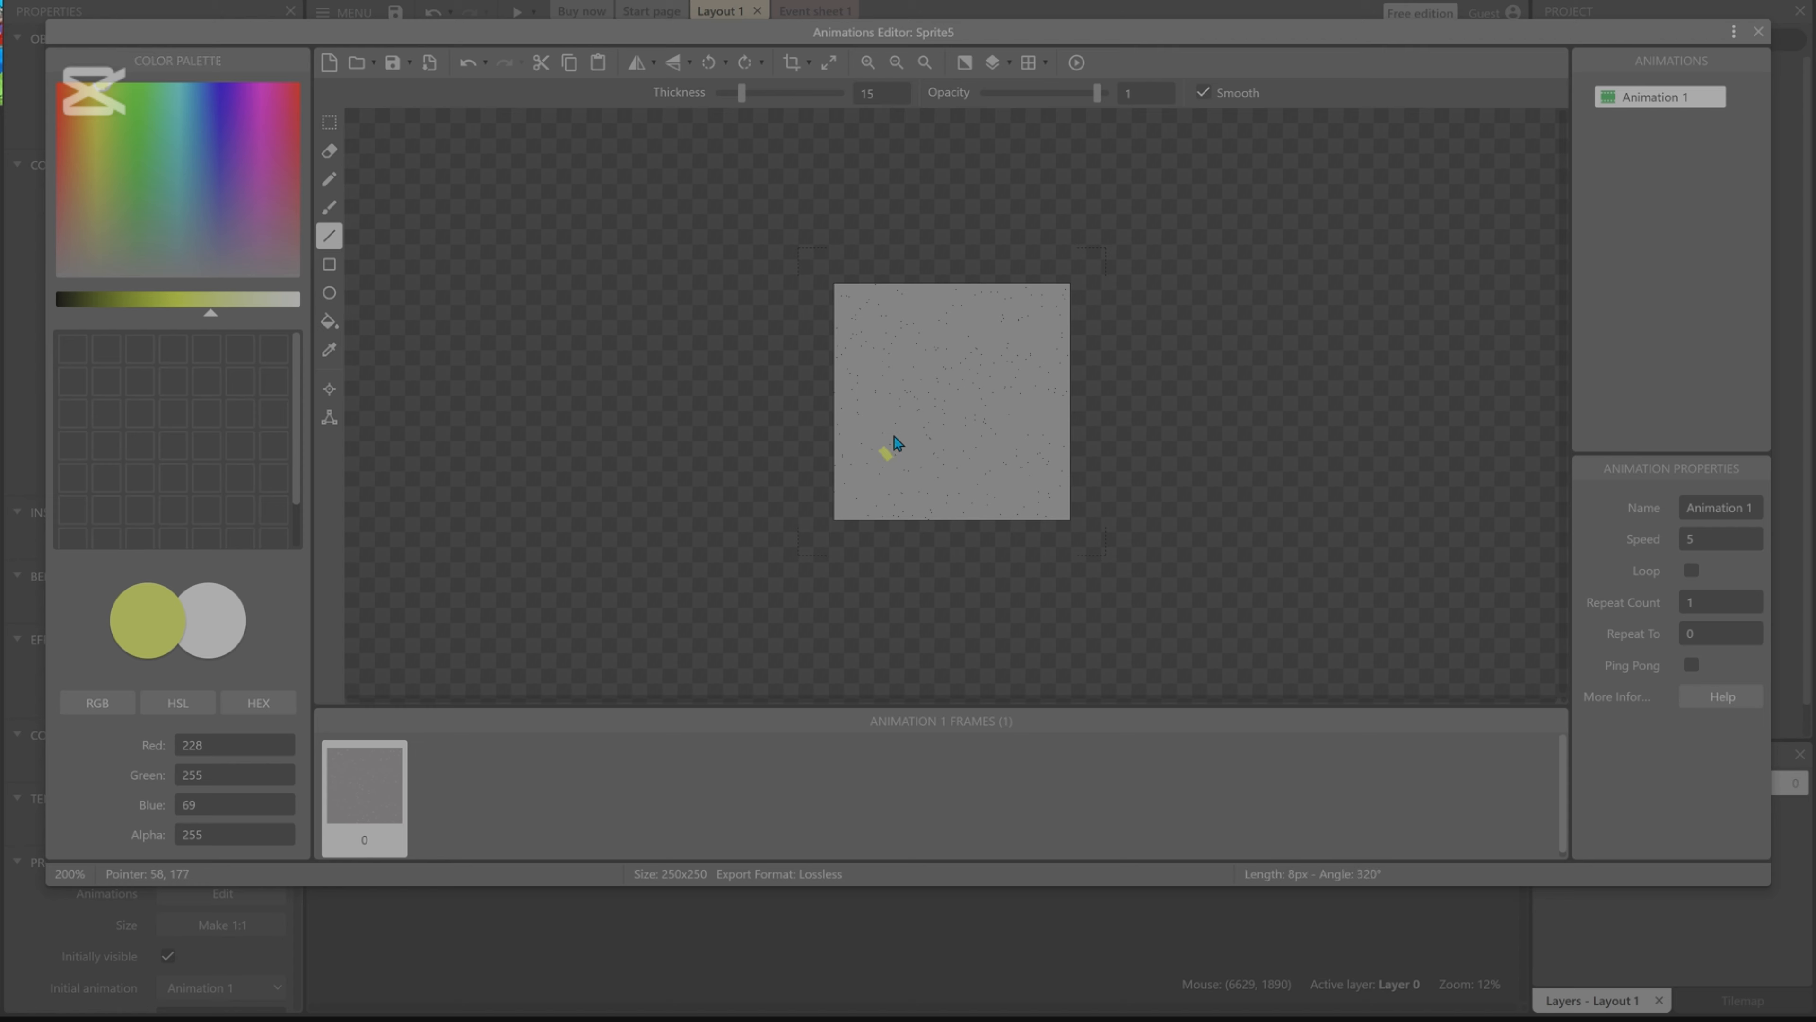
left_click_drag(885, 452, 944, 309)
mouse_move(945, 308)
left_mouse_down()
mouse_move(1042, 465)
mouse_move(888, 456)
left_mouse_up()
left_click(329, 323)
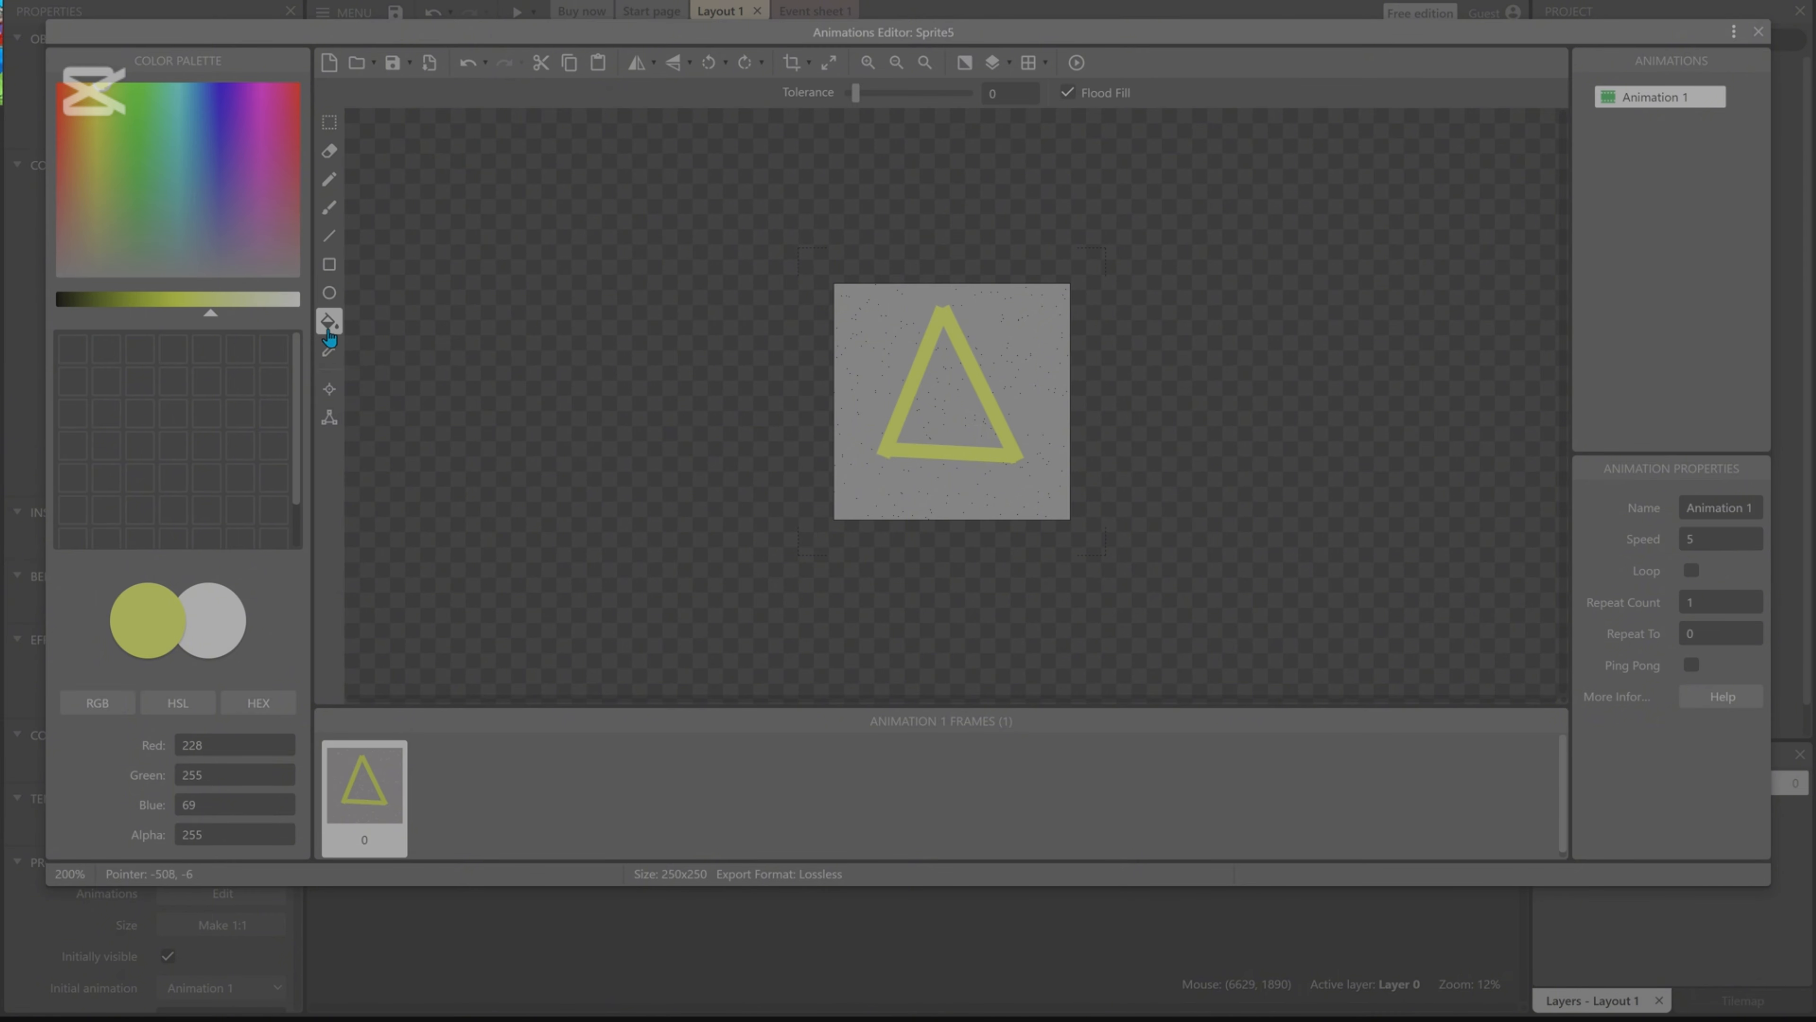
left_click(958, 416)
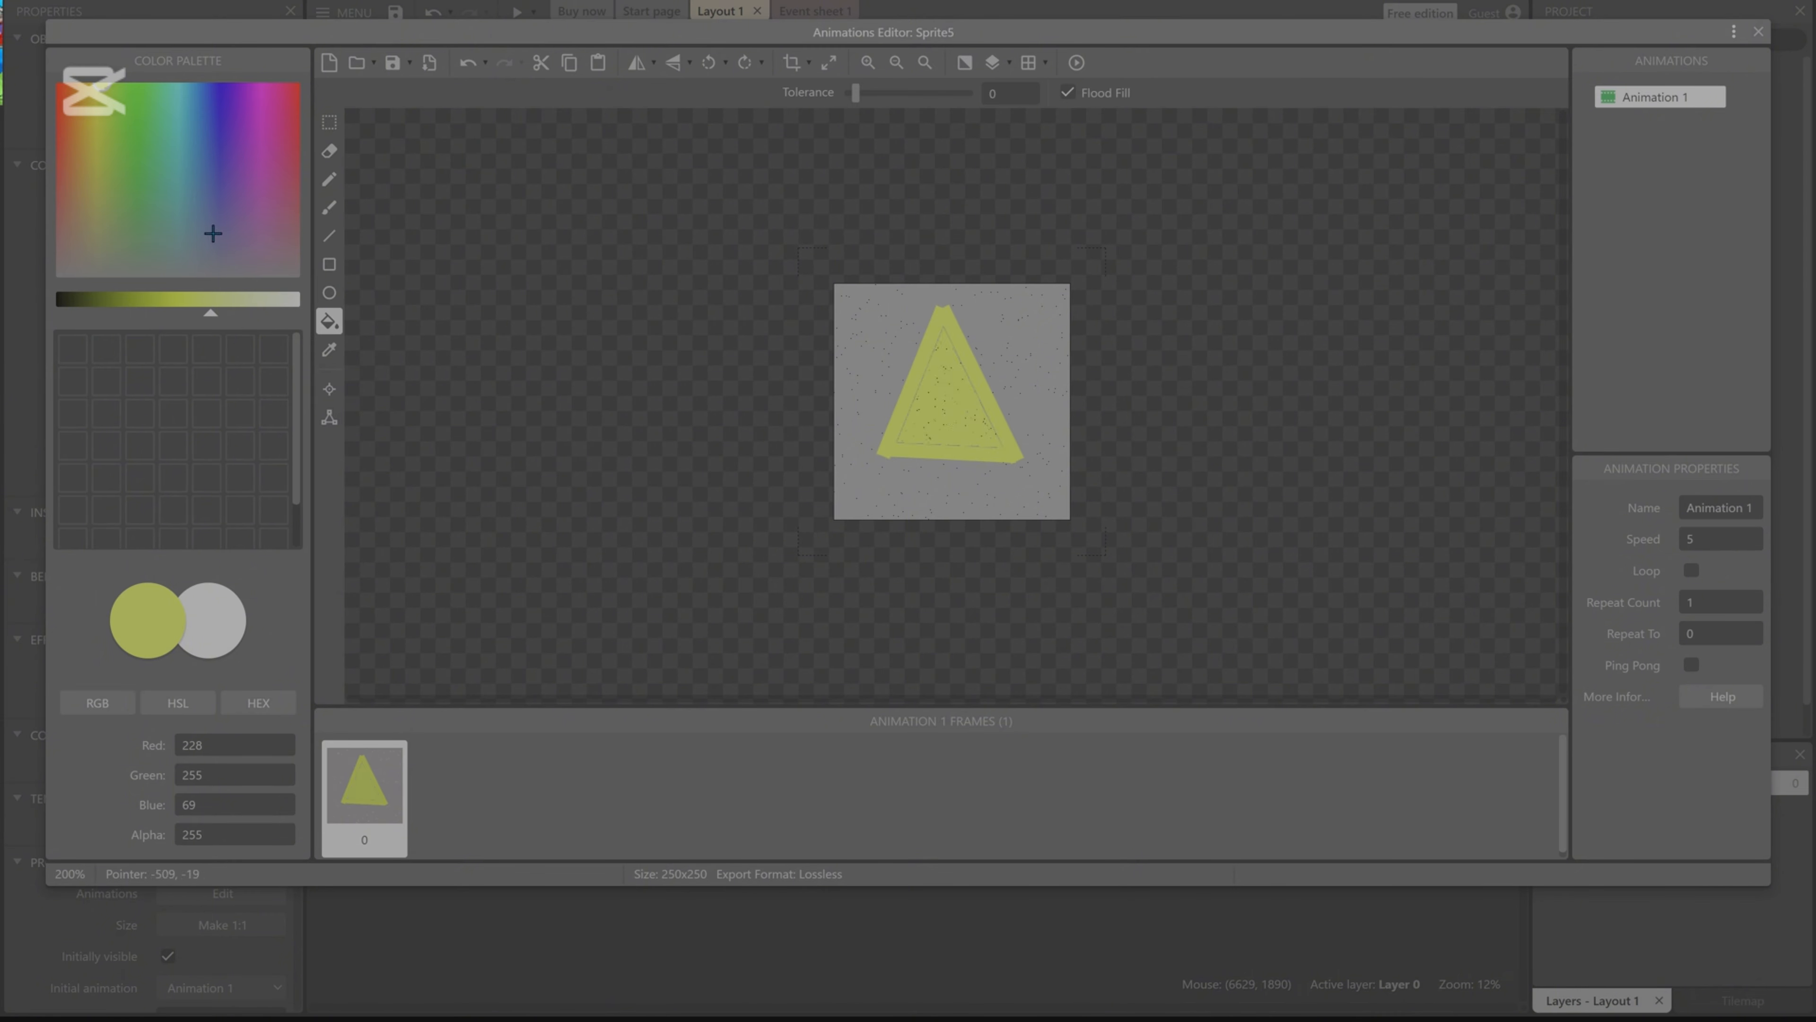
Paint a red (RGB 255, 69, 80) exclamation mark inside the yellow triangle with the Brush and close the animations editor.
left_click_drag(215, 235, 330, 63)
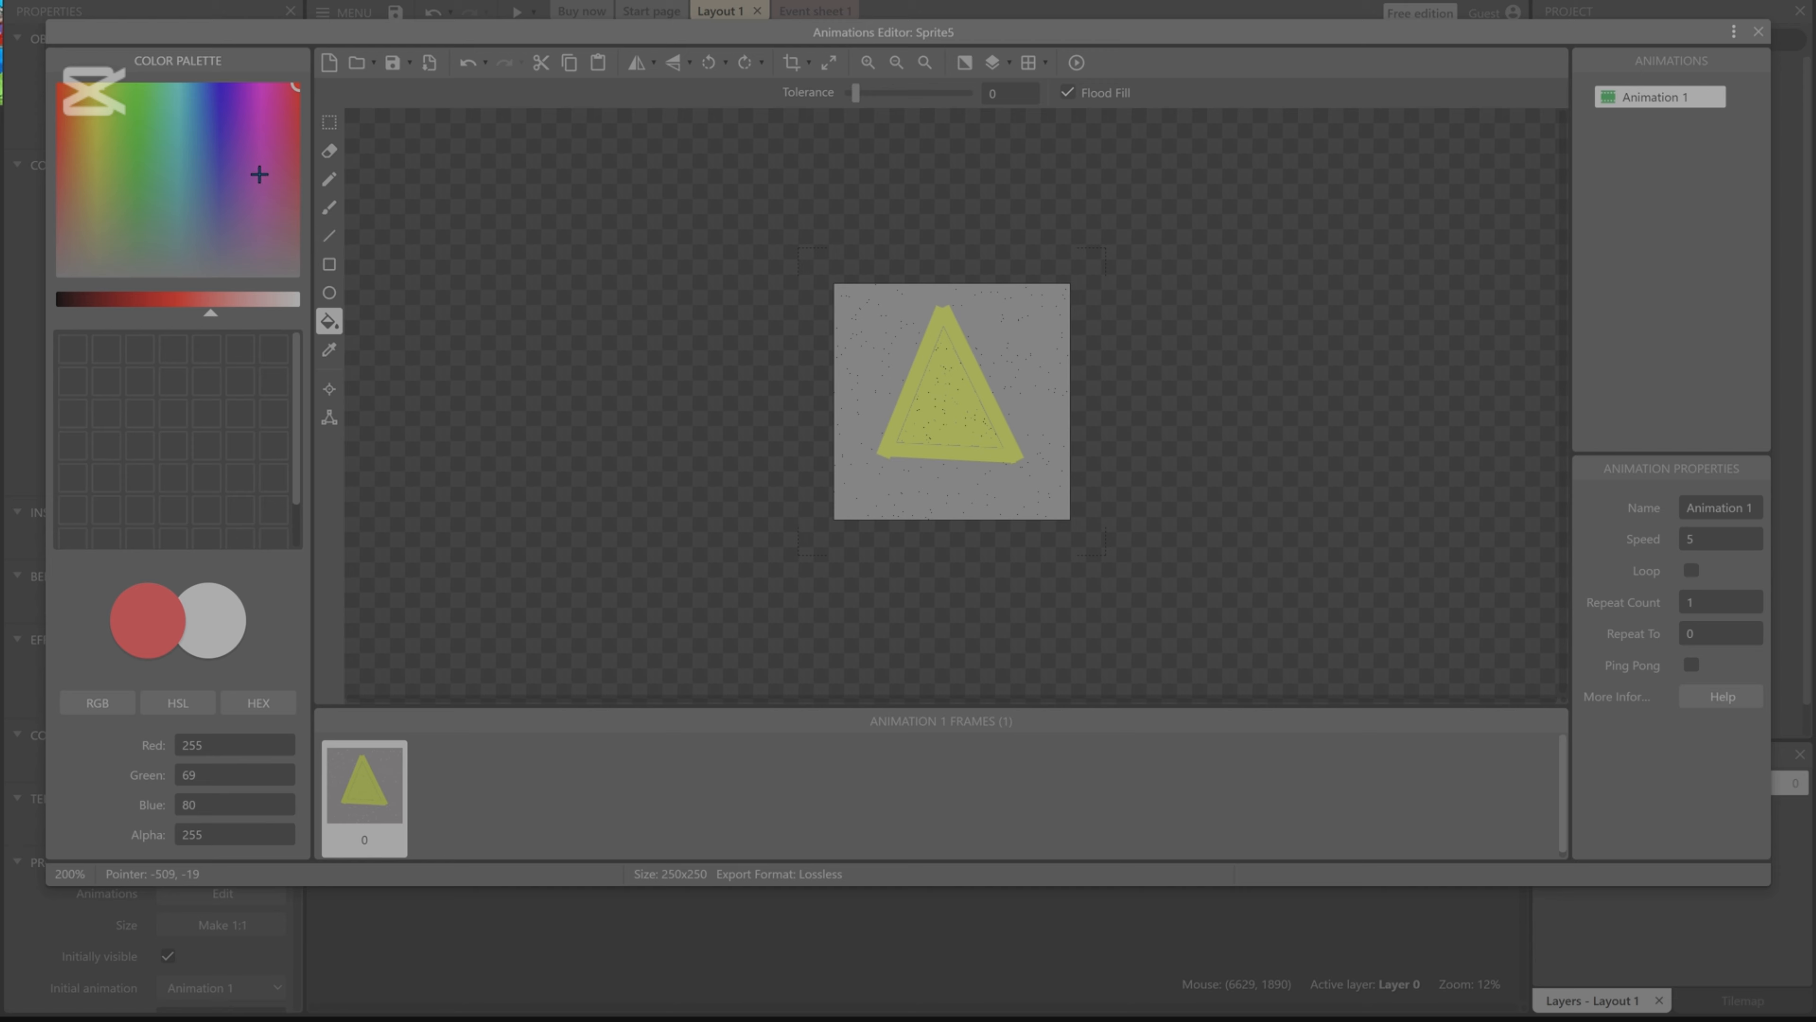
left_click(328, 208)
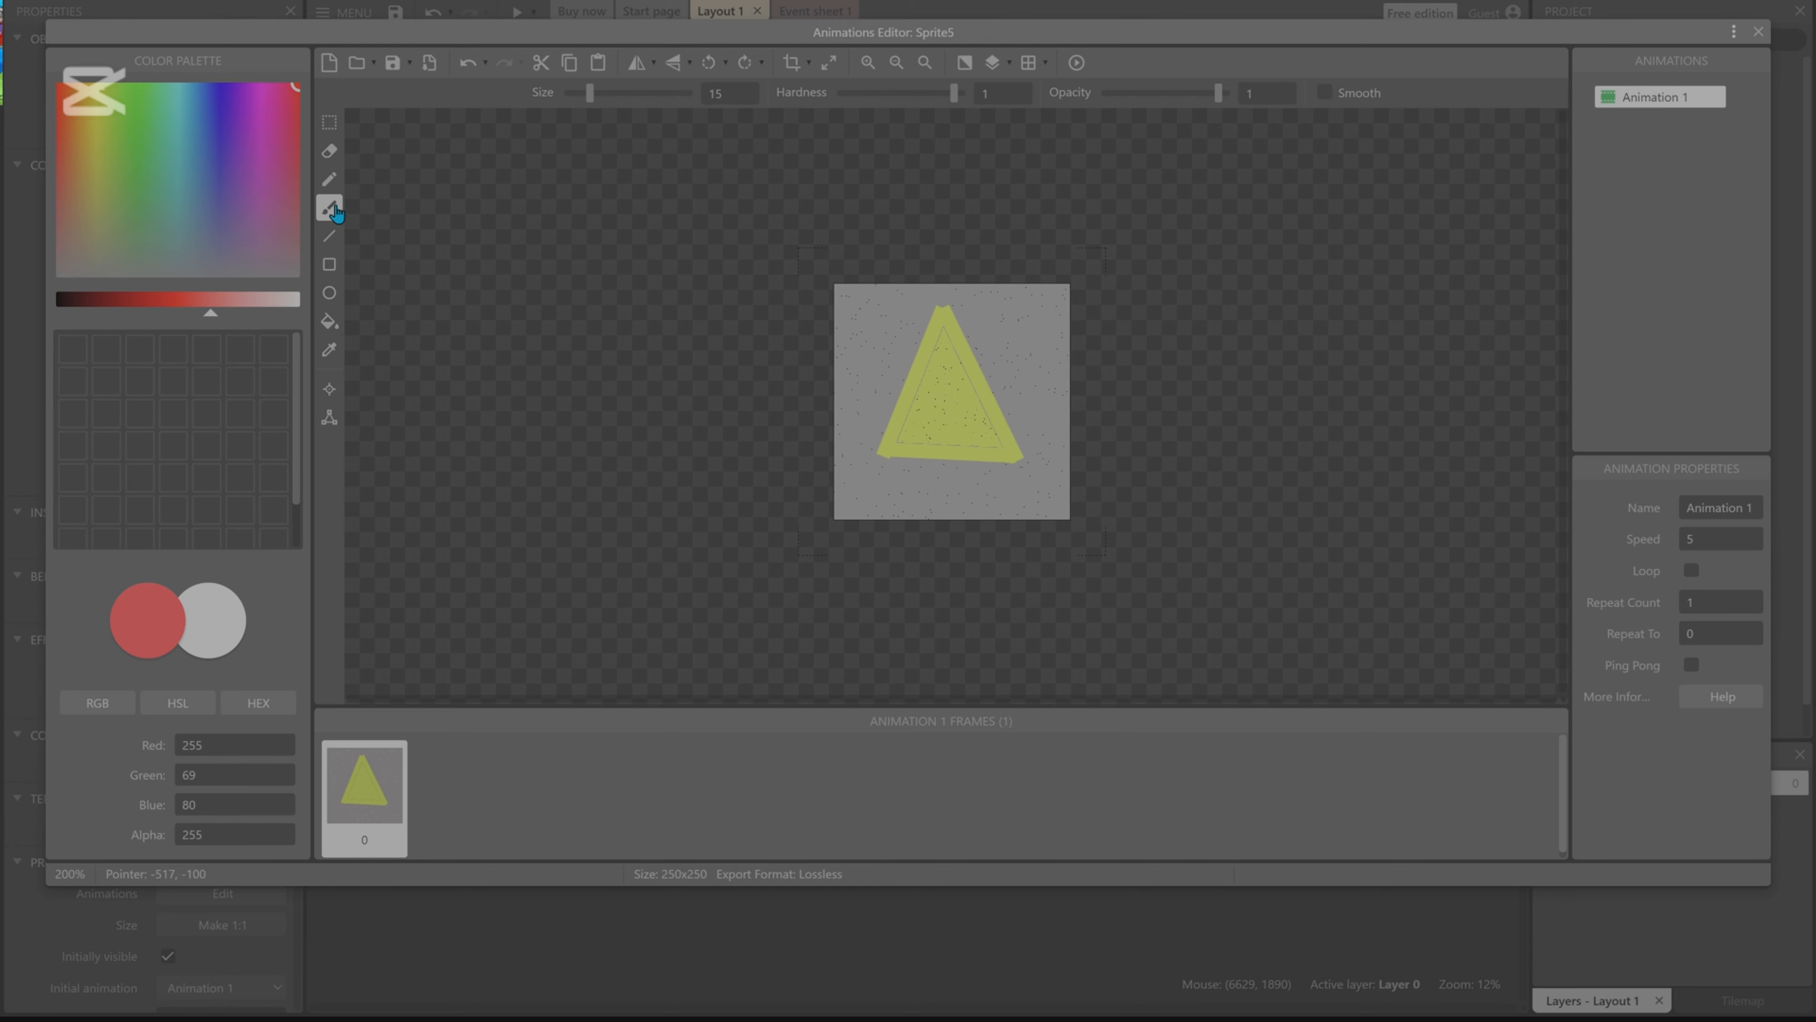
left_click(946, 428)
left_click_drag(946, 343, 945, 388)
left_click(1759, 32)
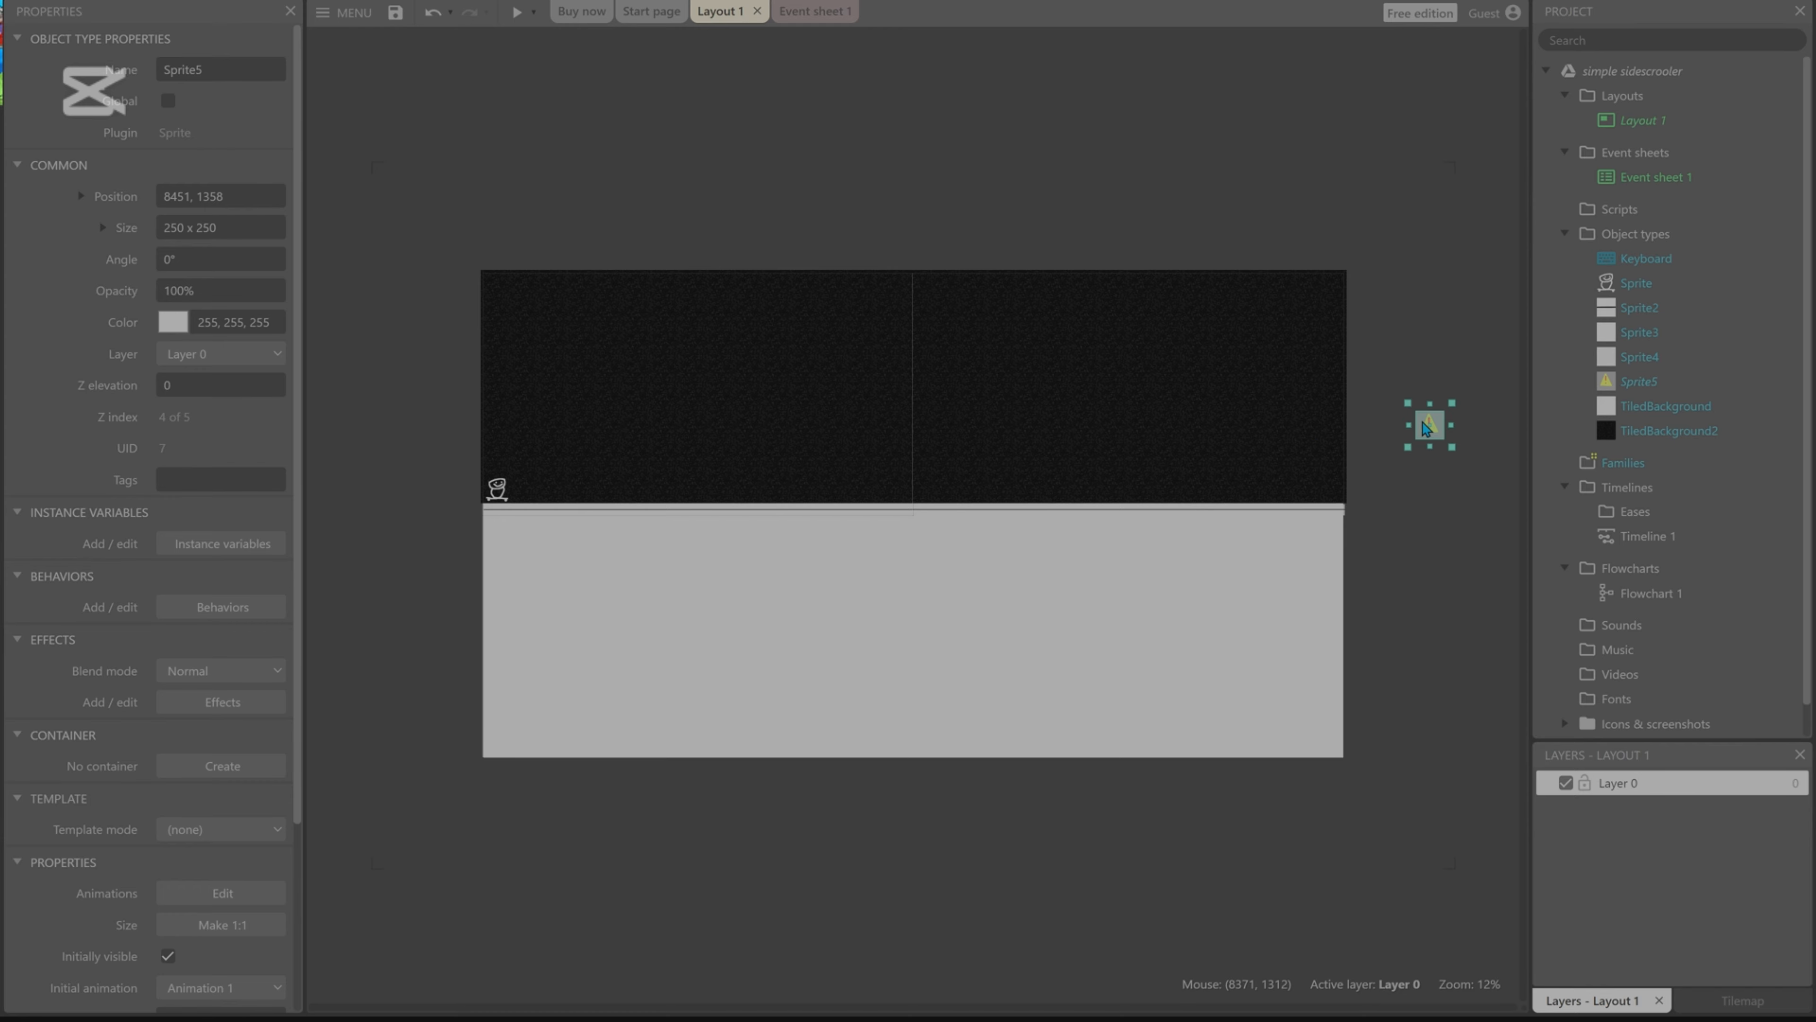
Shrink the warning-sign sprite to about 66 x 75 and place it on the ground ahead of the character, at about 755, 2015.
left_click_drag(1427, 428, 586, 477)
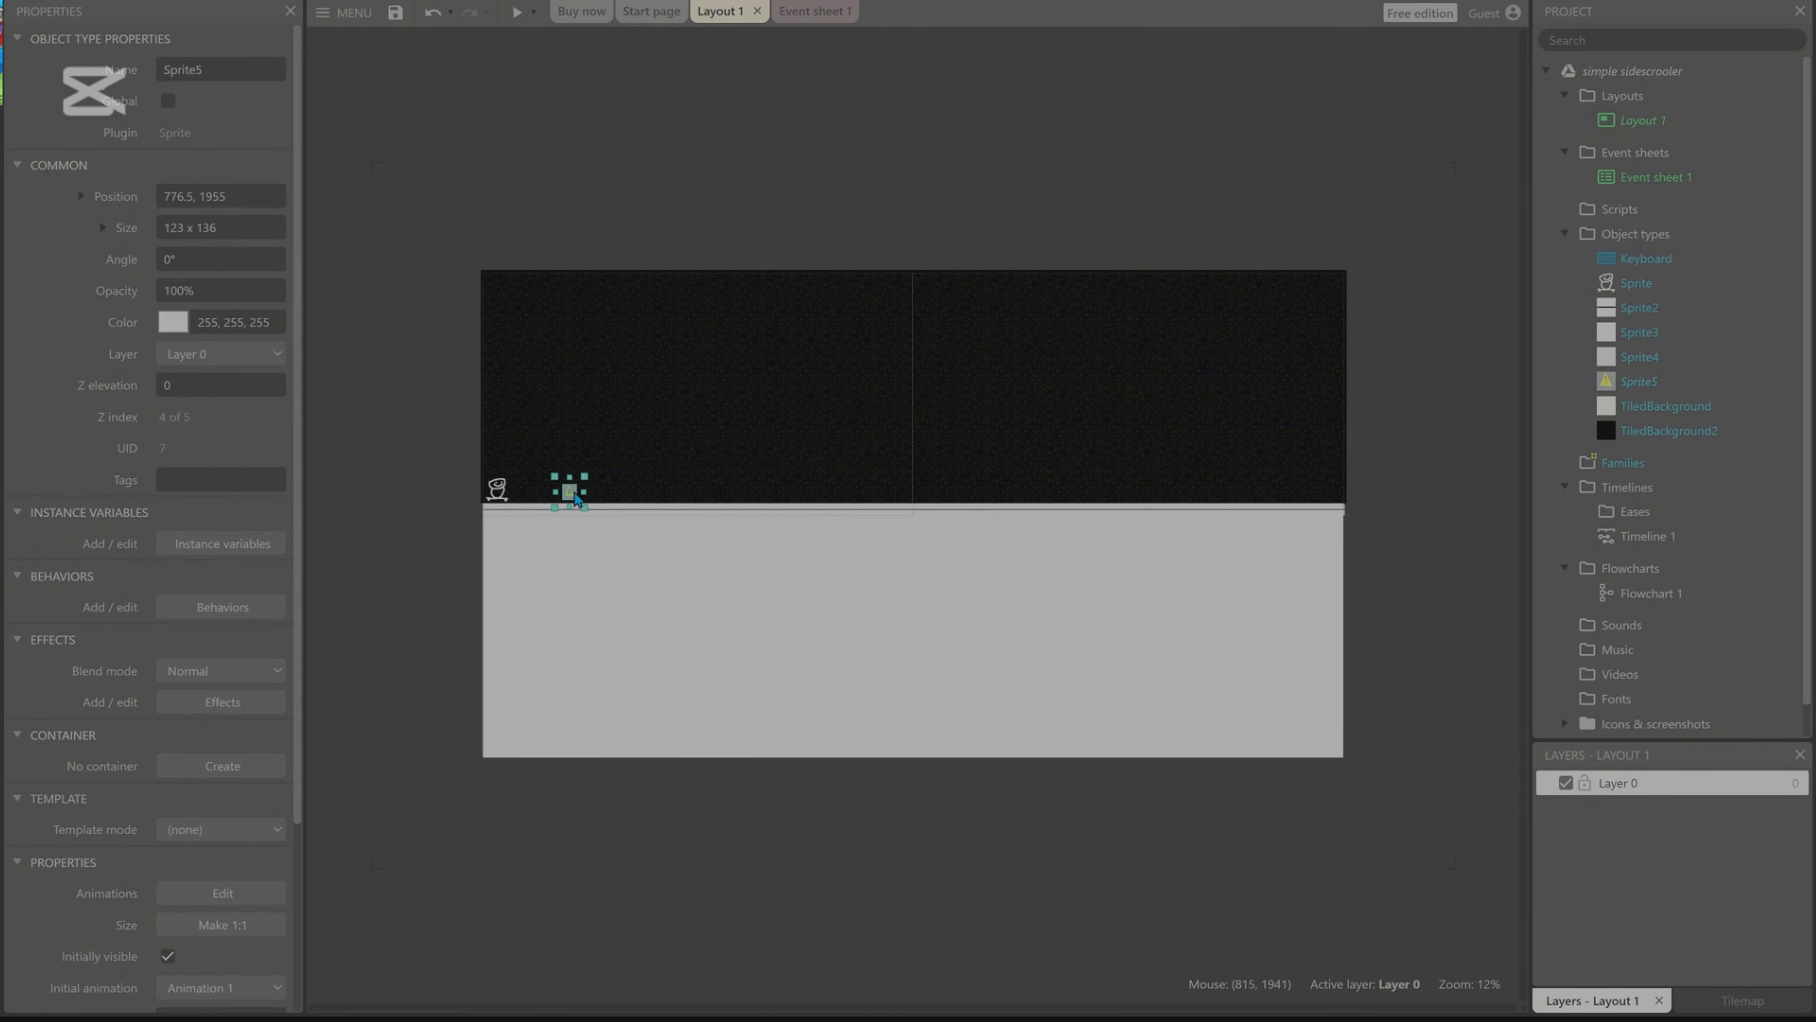
scroll(381, 479, "up", 9, "ctrl")
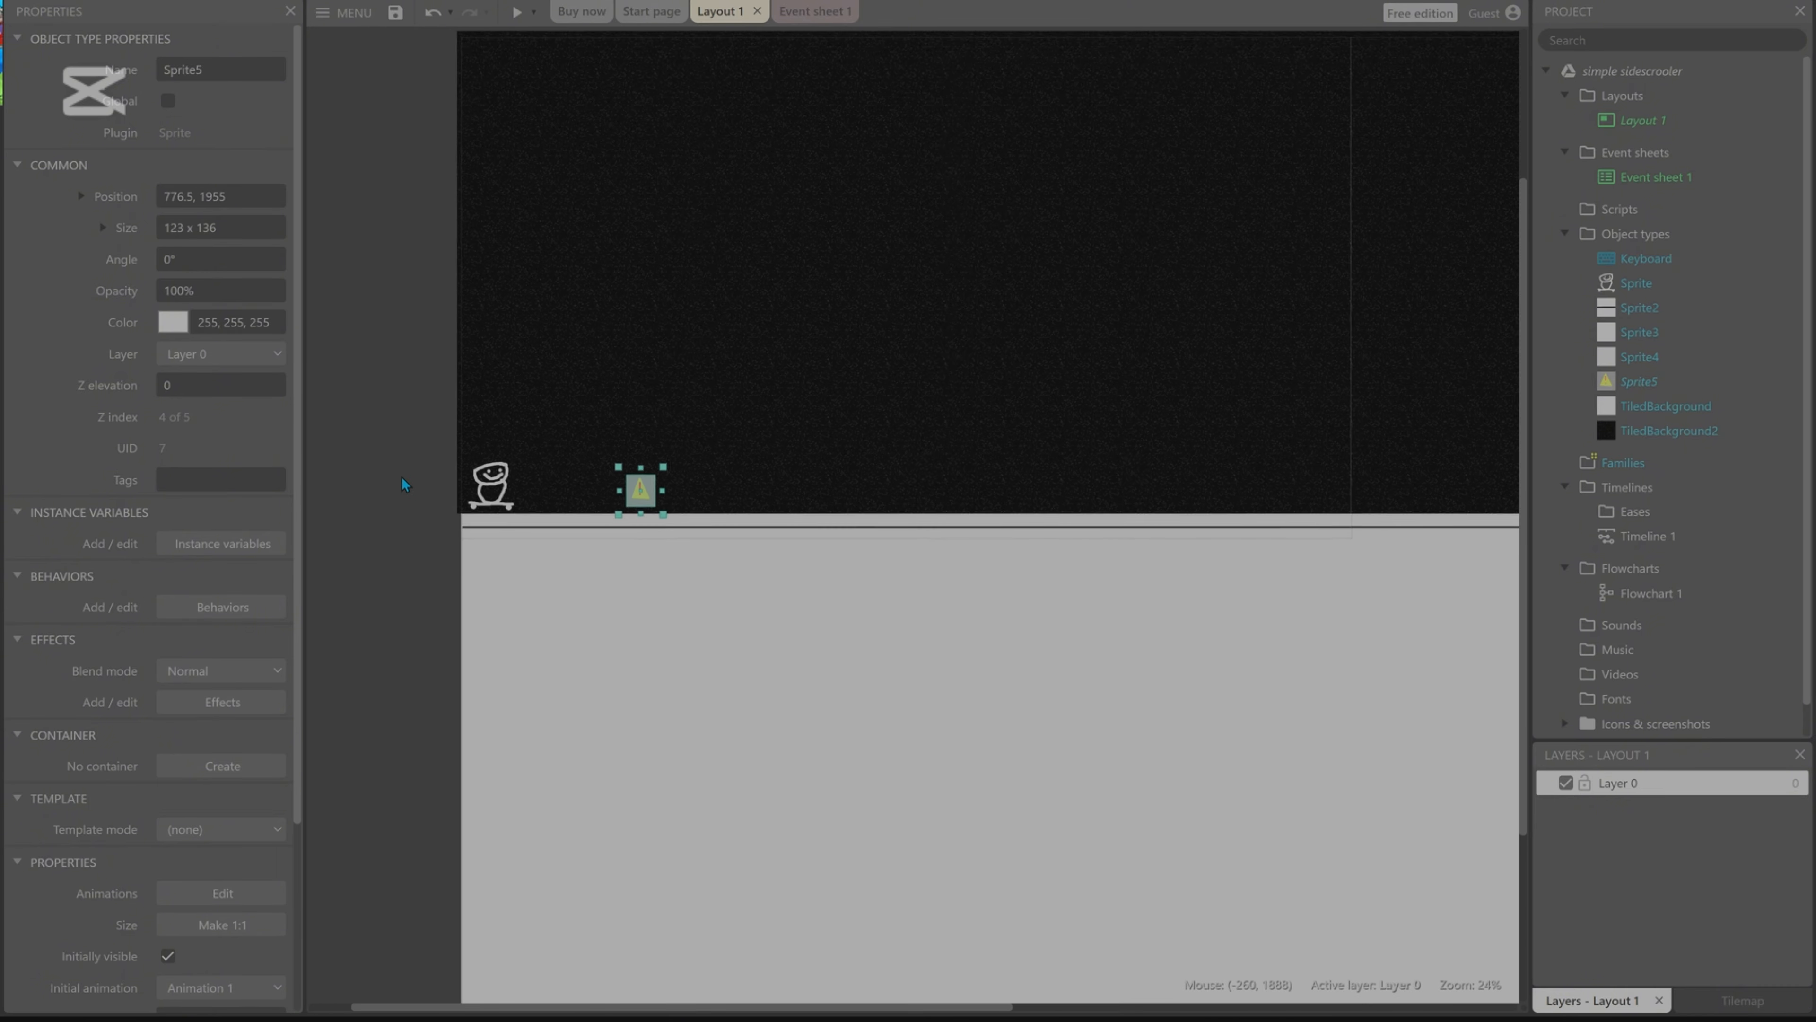
scroll(808, 478, "up", 1, "ctrl")
left_click_drag(897, 464, 838, 554)
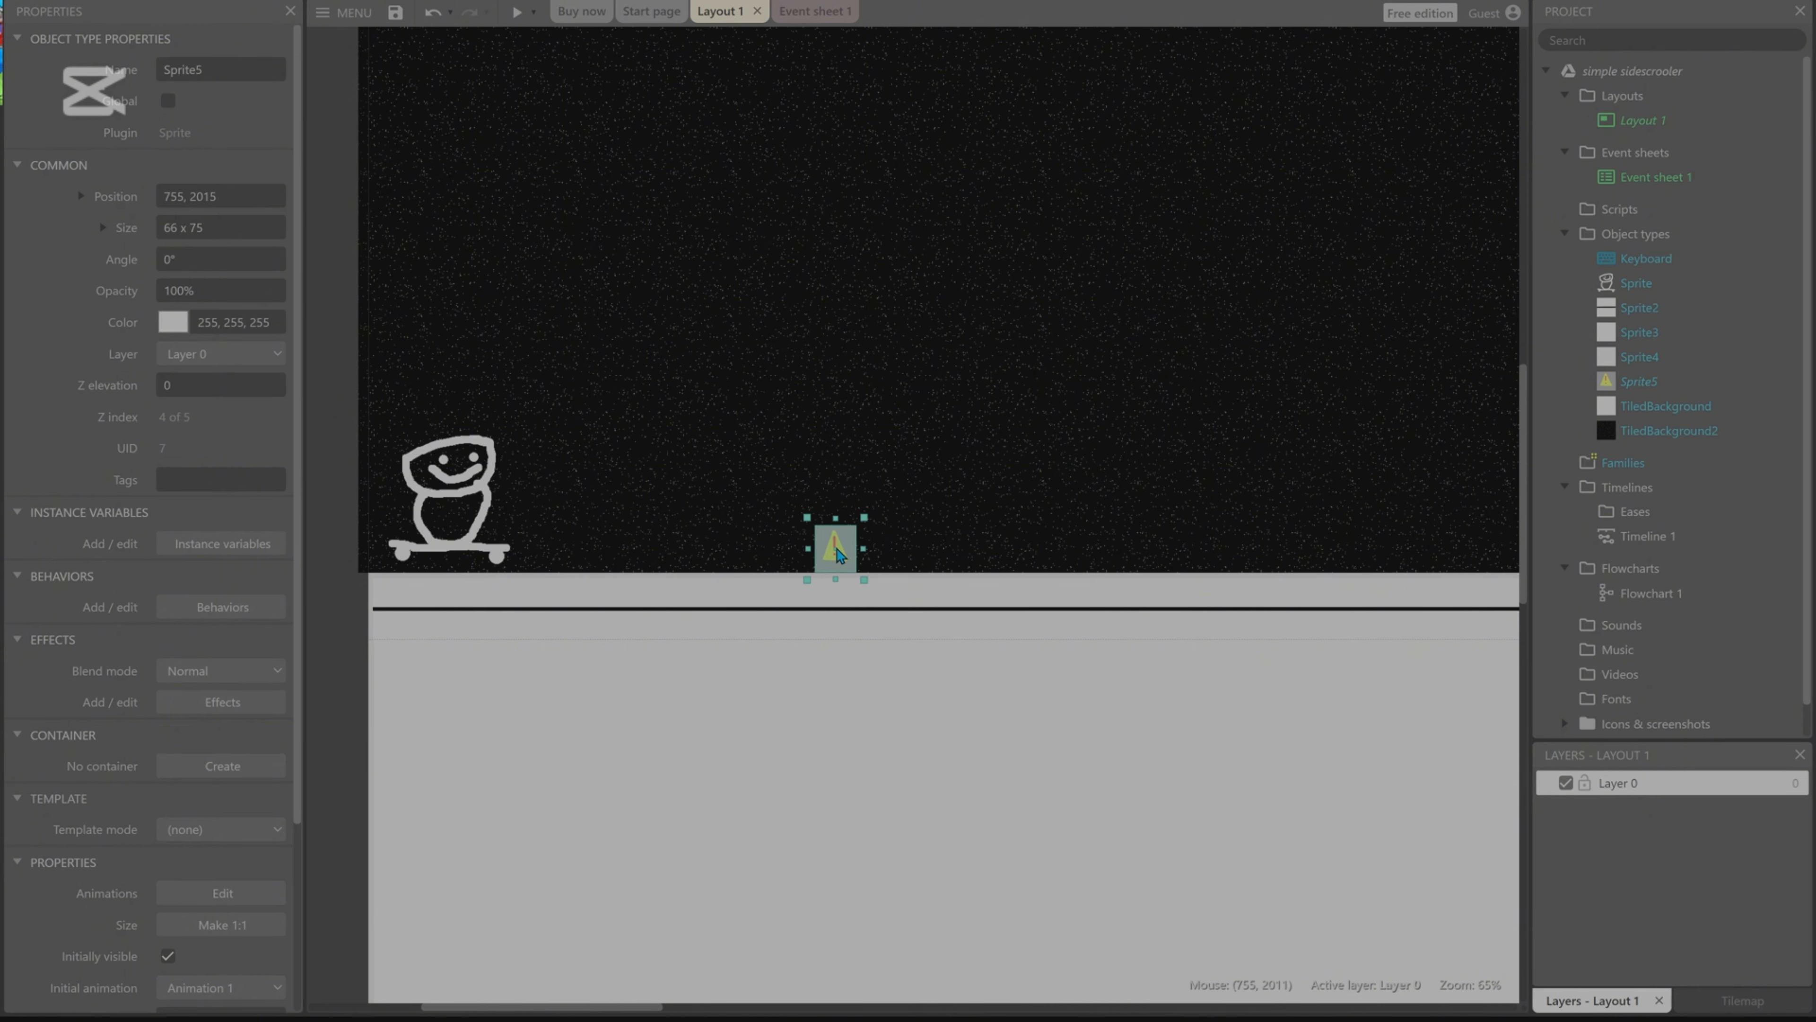
Add the Solid behavior to the warning-sign sprite.
left_click(187, 603)
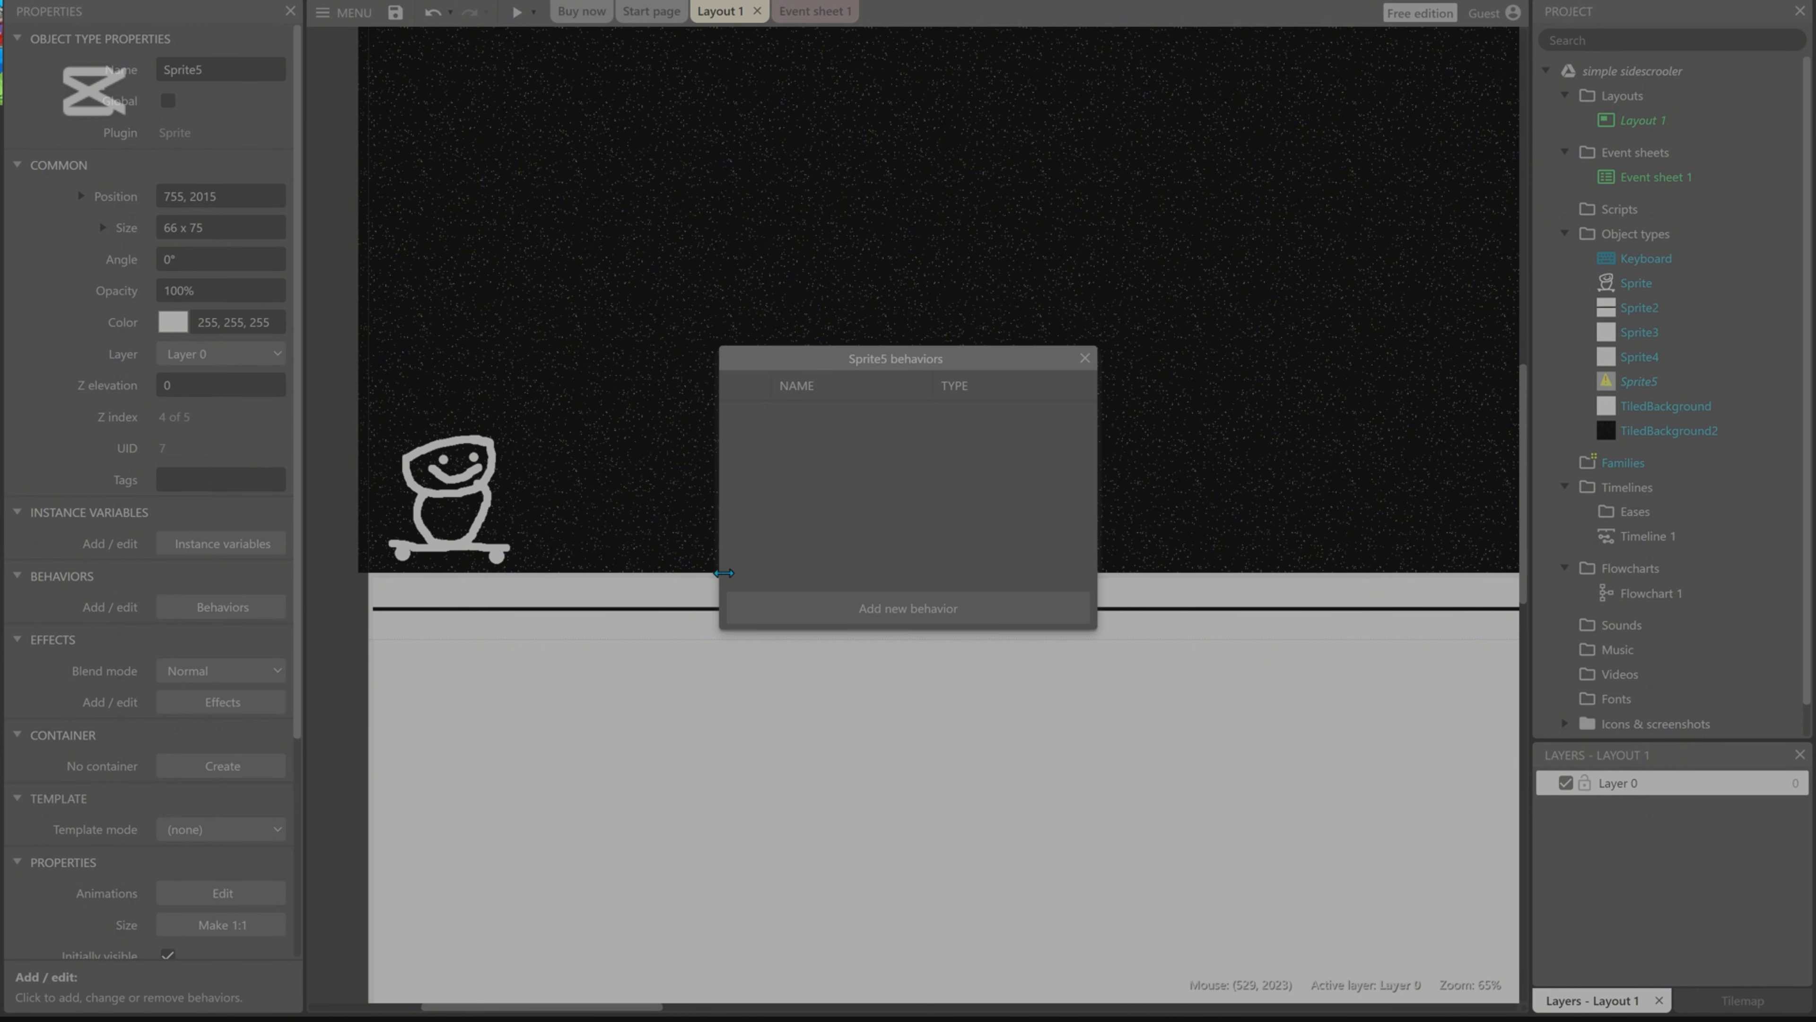
left_click(907, 609)
double_click(1032, 382)
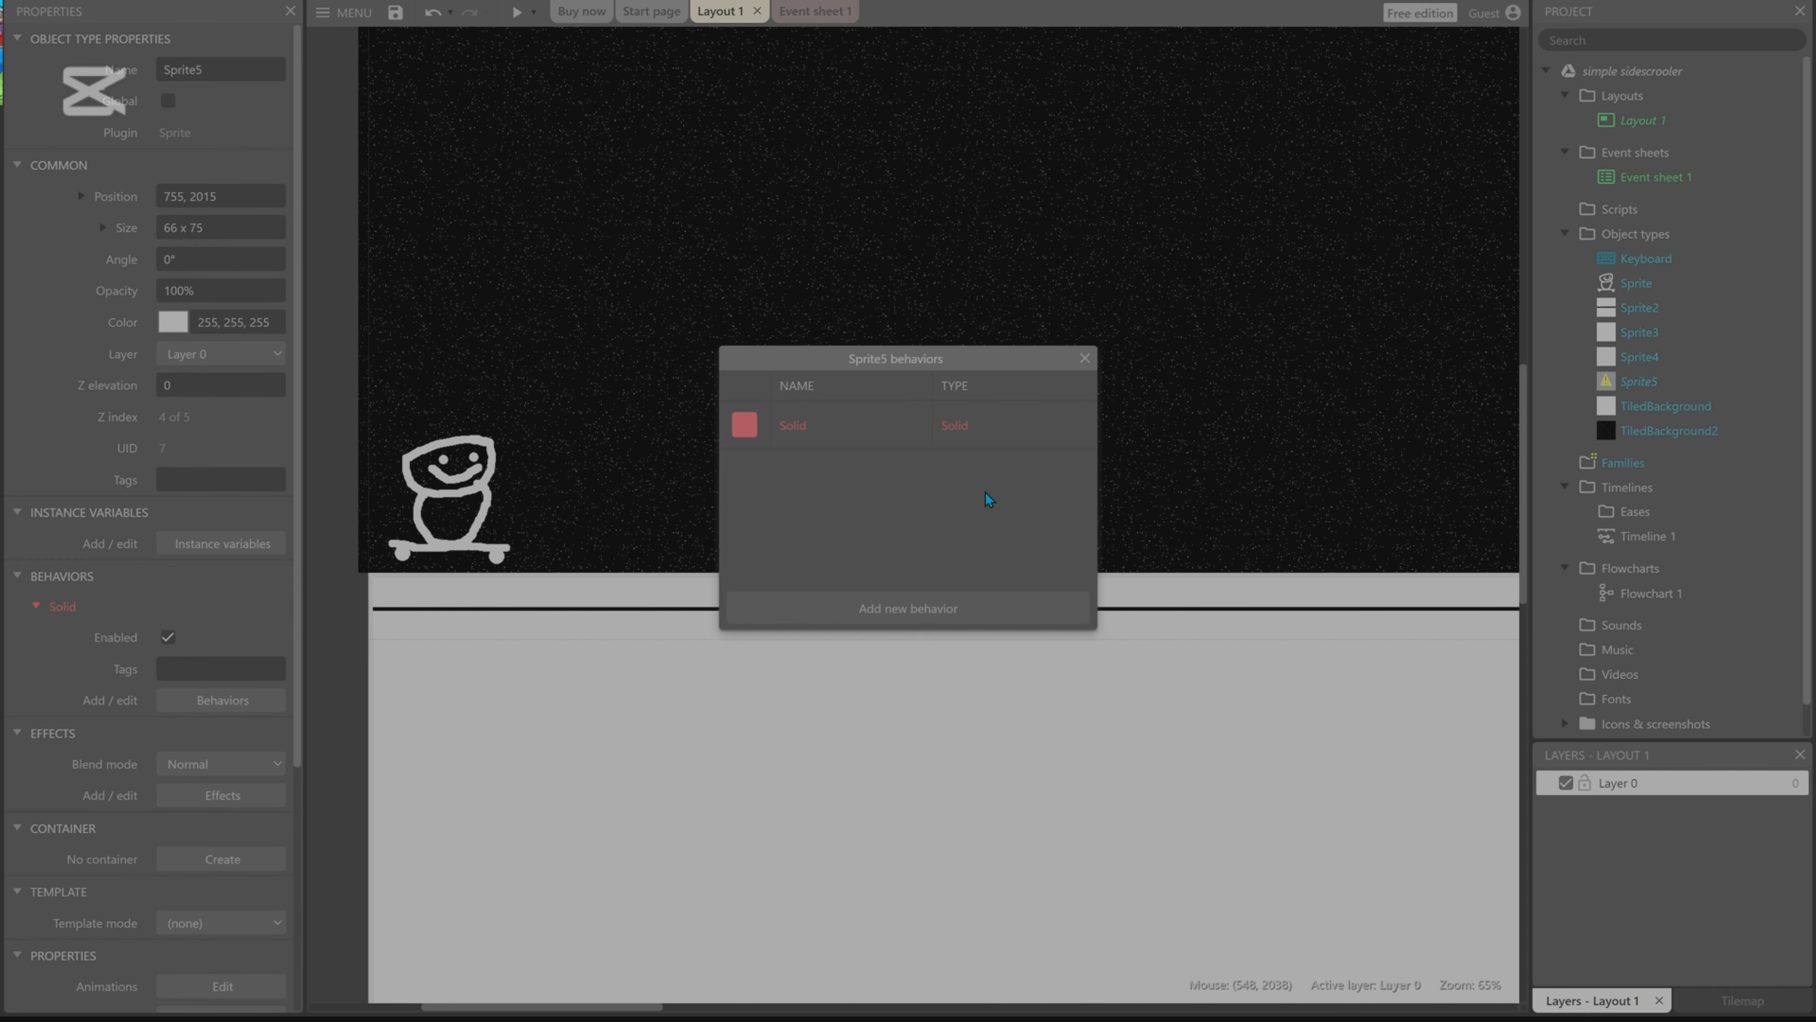
left_click(1085, 357)
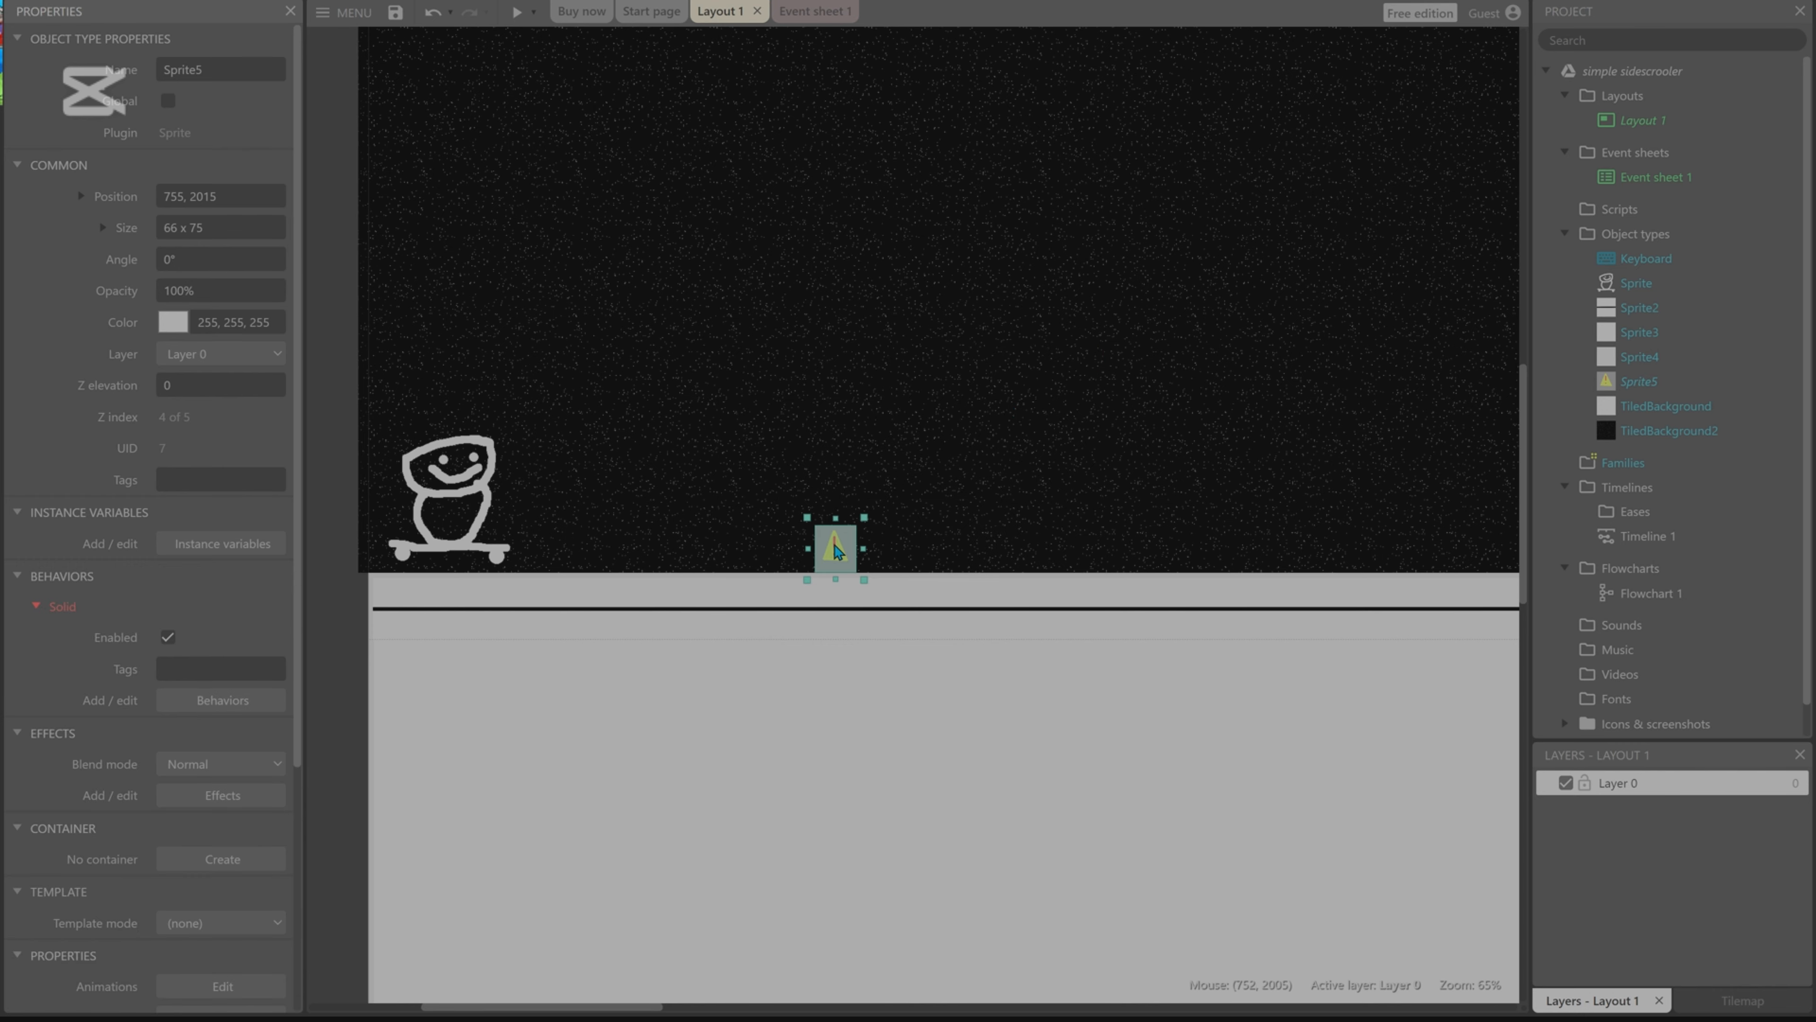
Preview the layout, move and jump the character around the warning-sign obstacle in both directions, and close the preview.
left_click(516, 14)
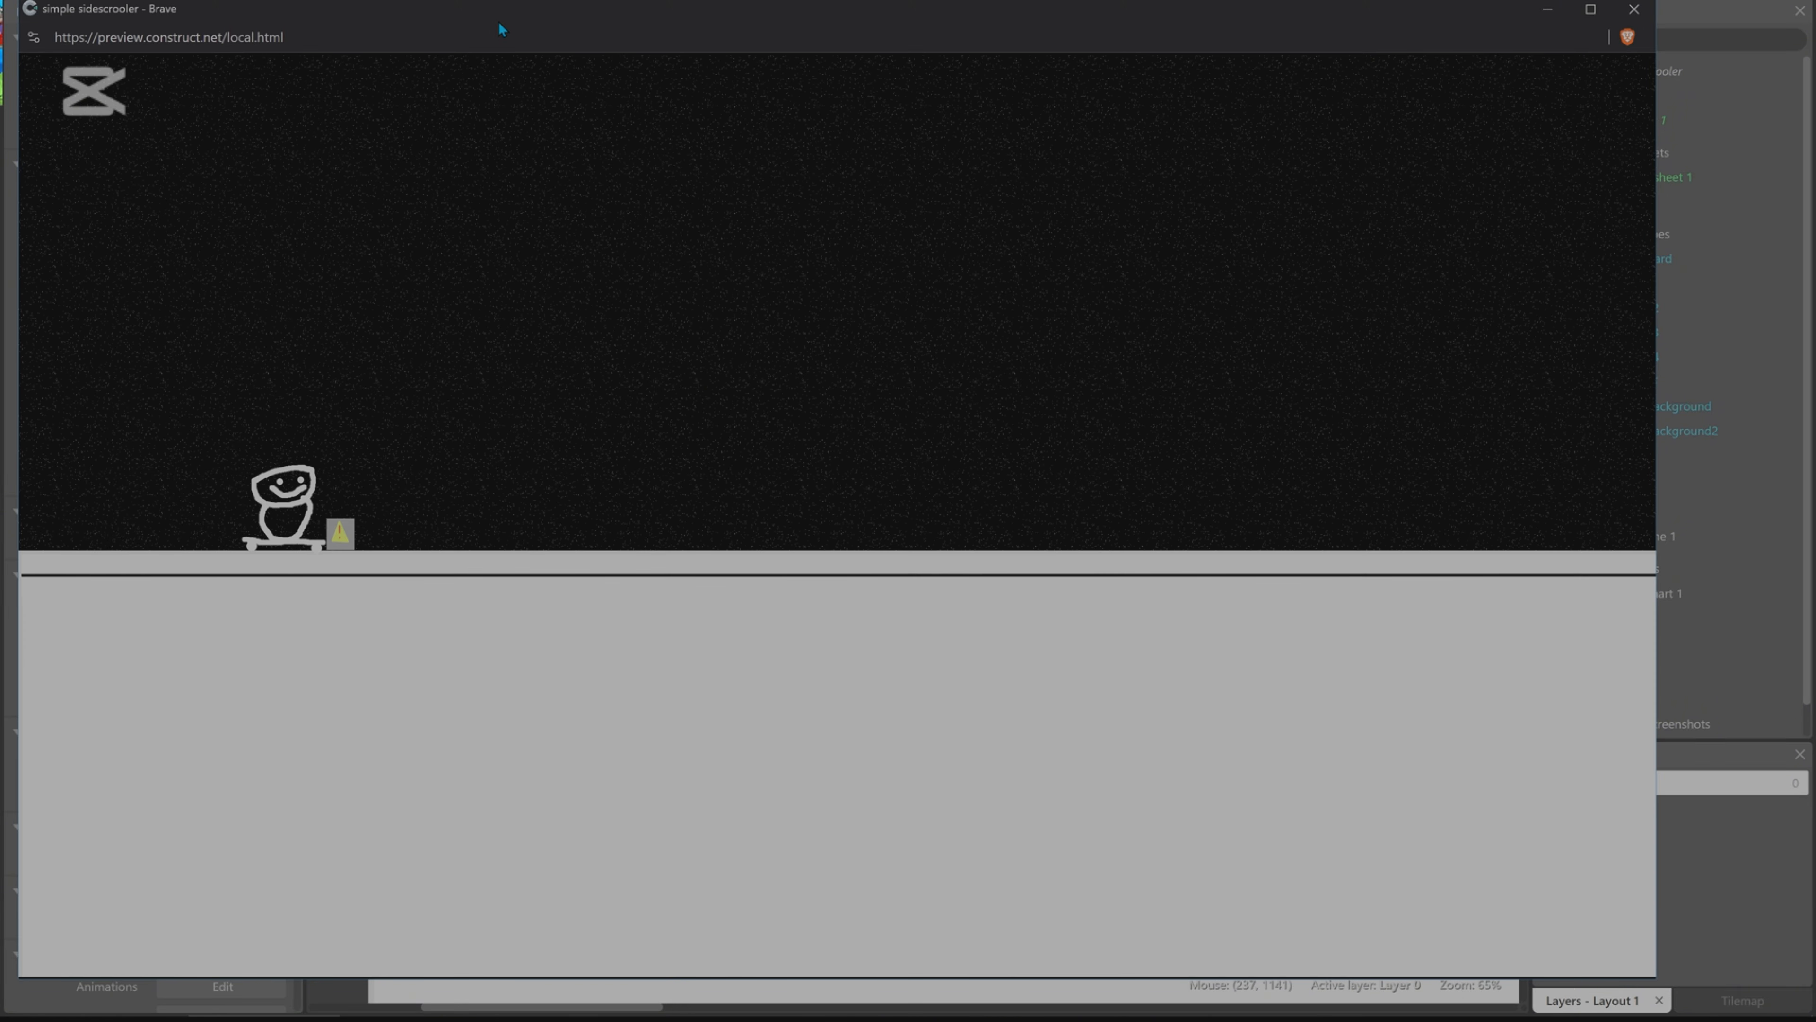
key("Up")
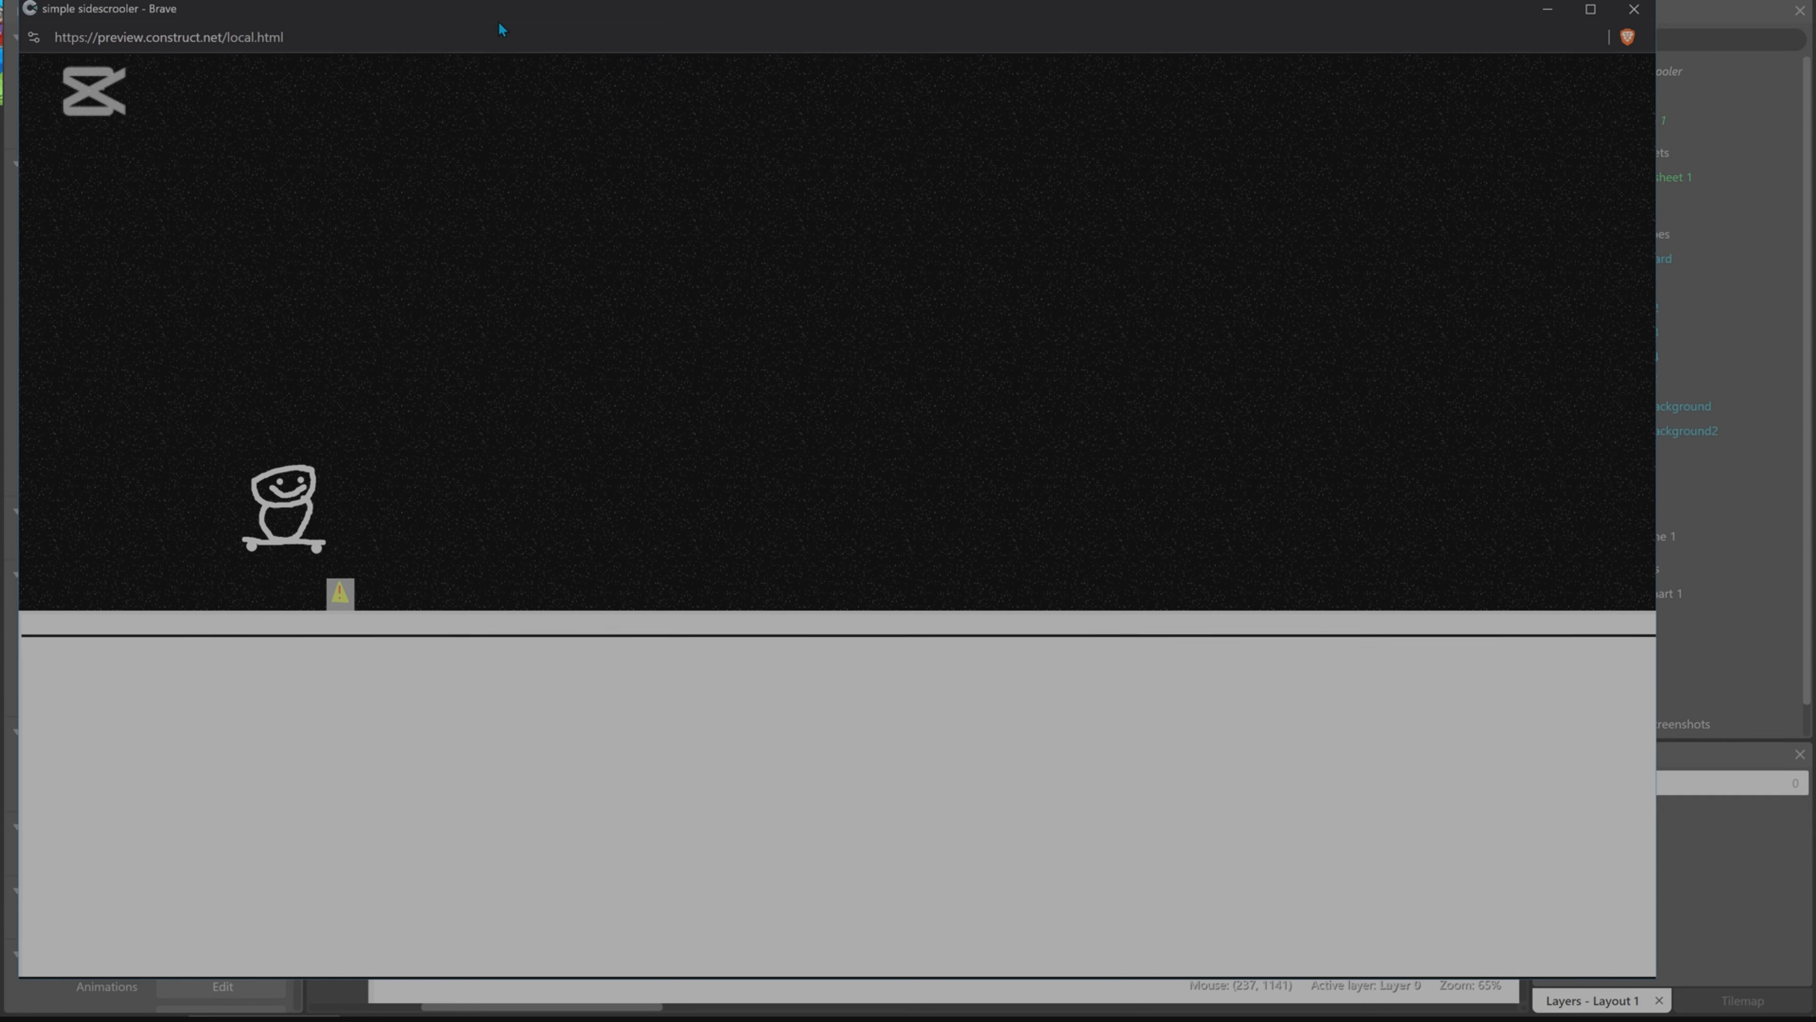
key("Right")
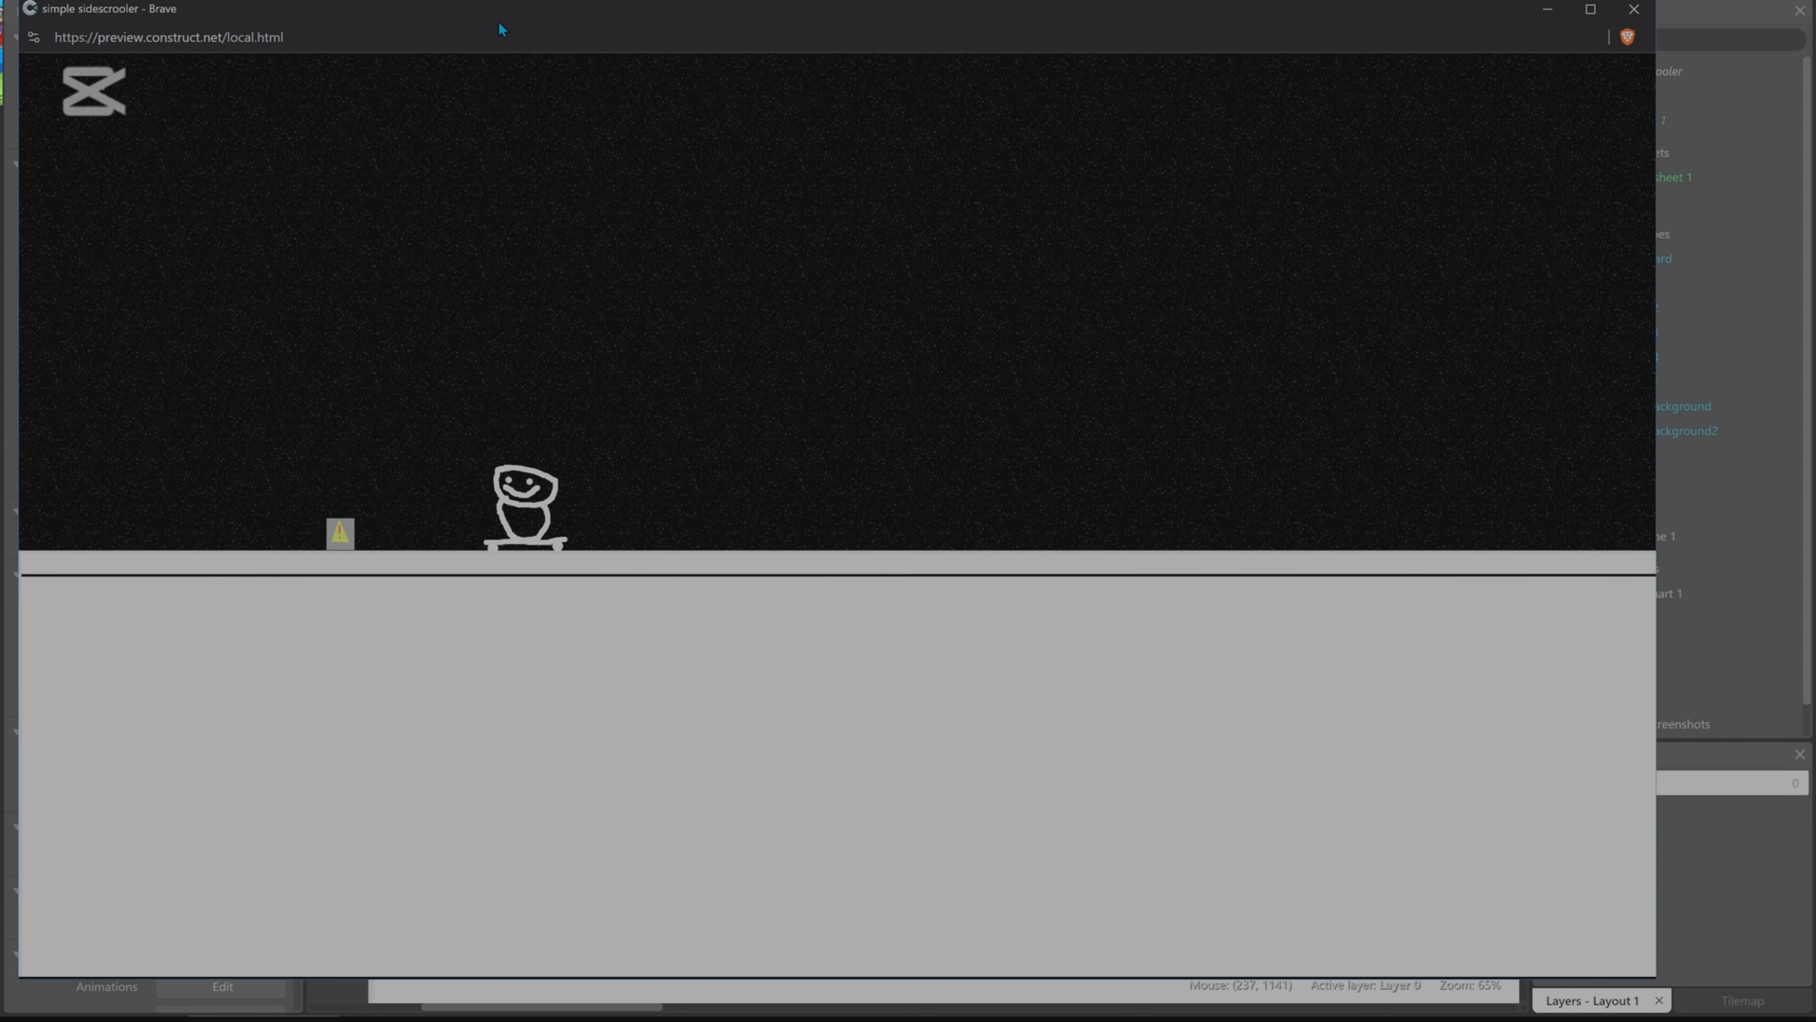
key("Left")
key("Up")
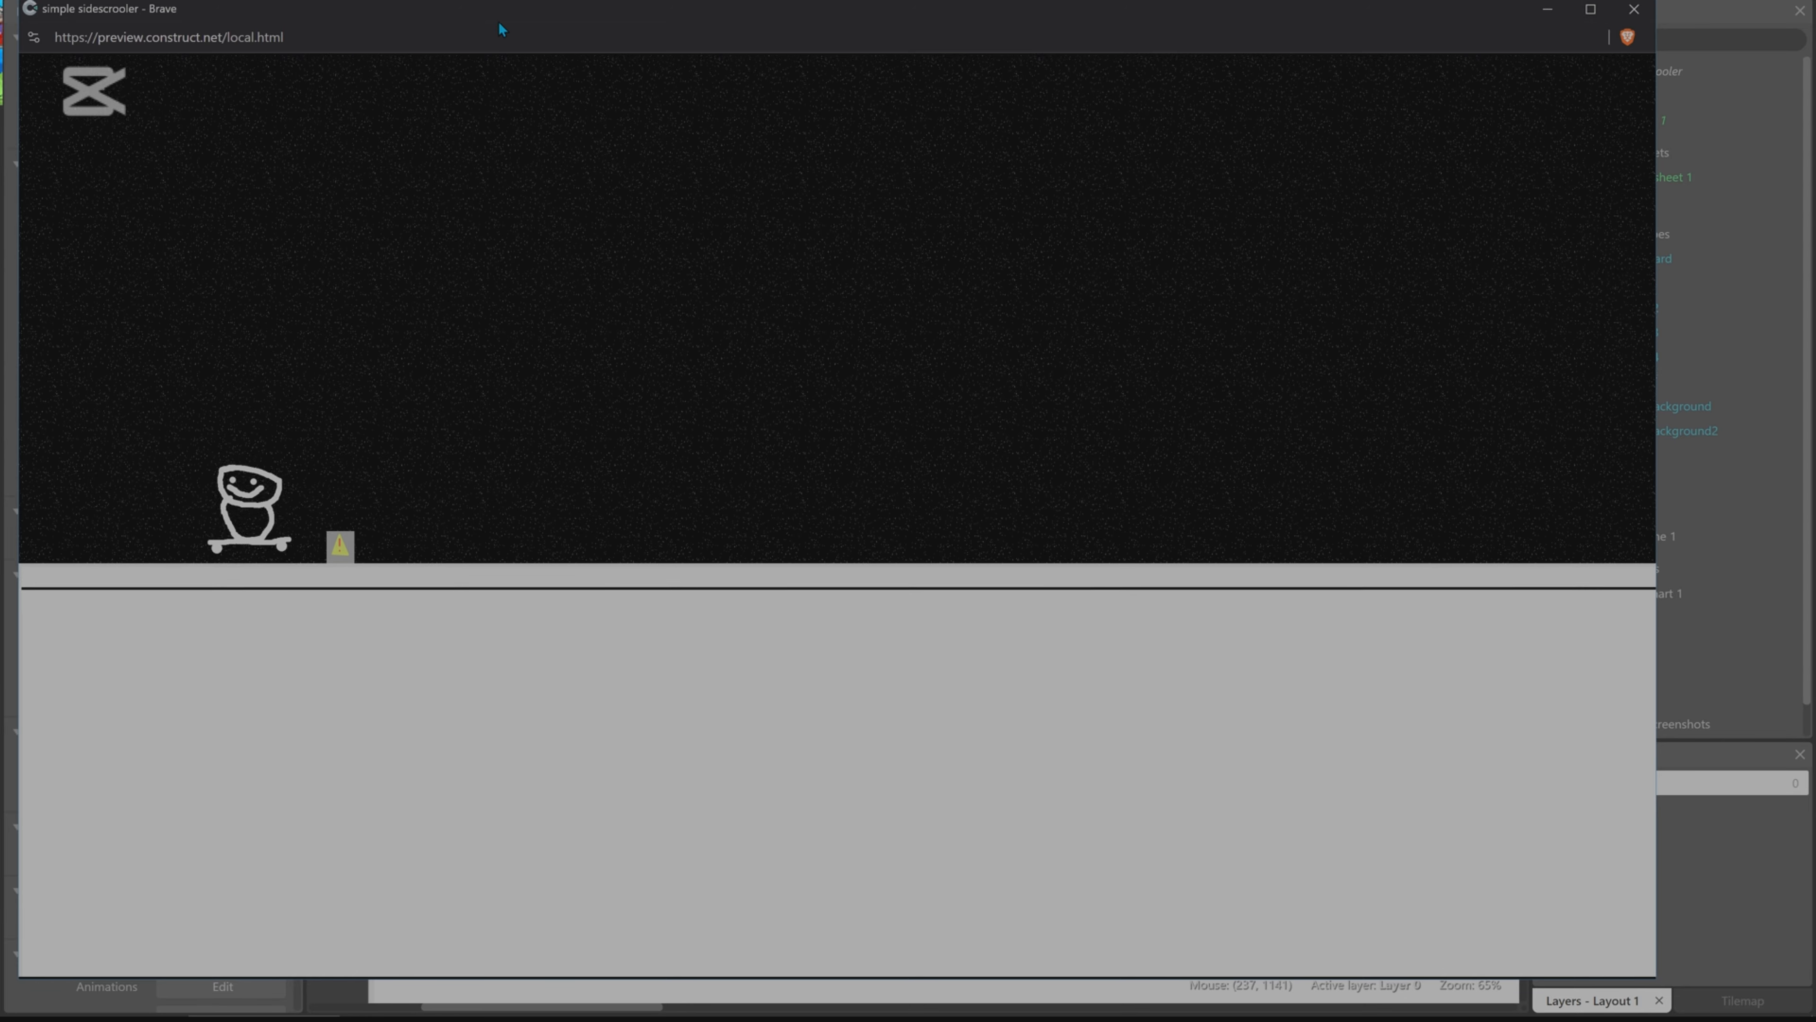
left_click(1635, 9)
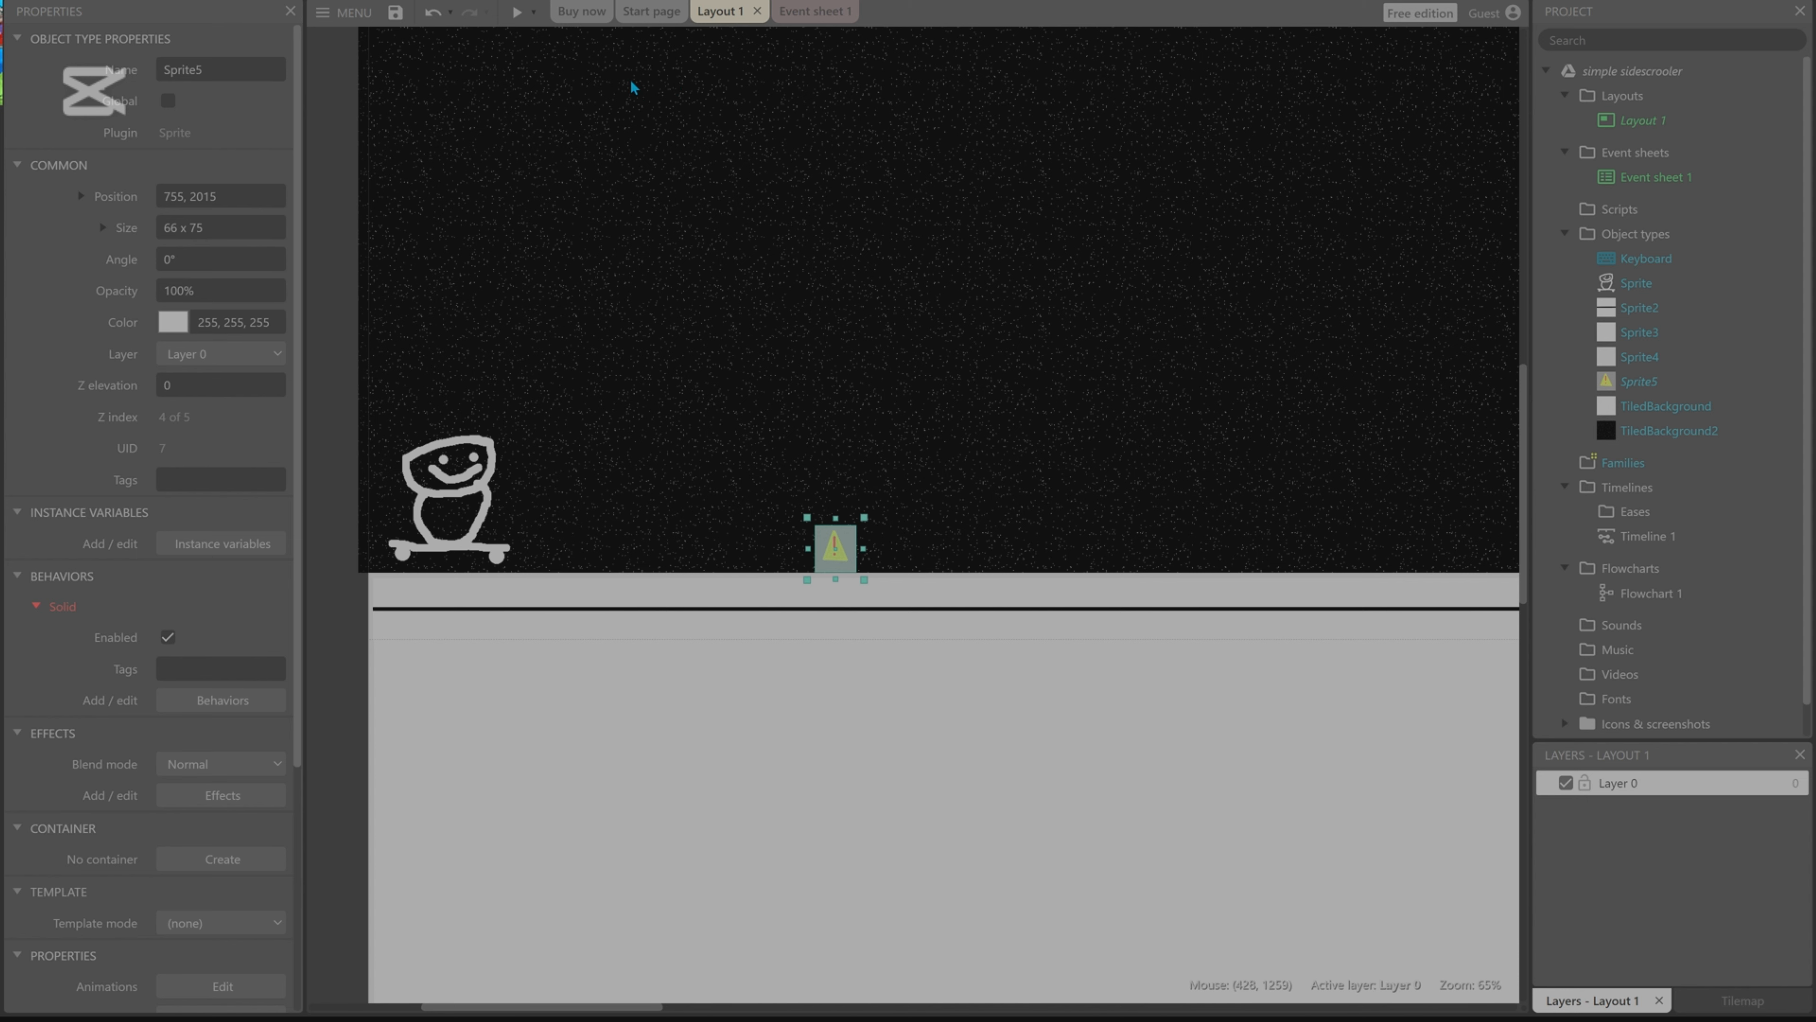
Add an event to Event sheet 1 with the condition that Sprite5 is on collision with another object, Sprite.
left_click(815, 11)
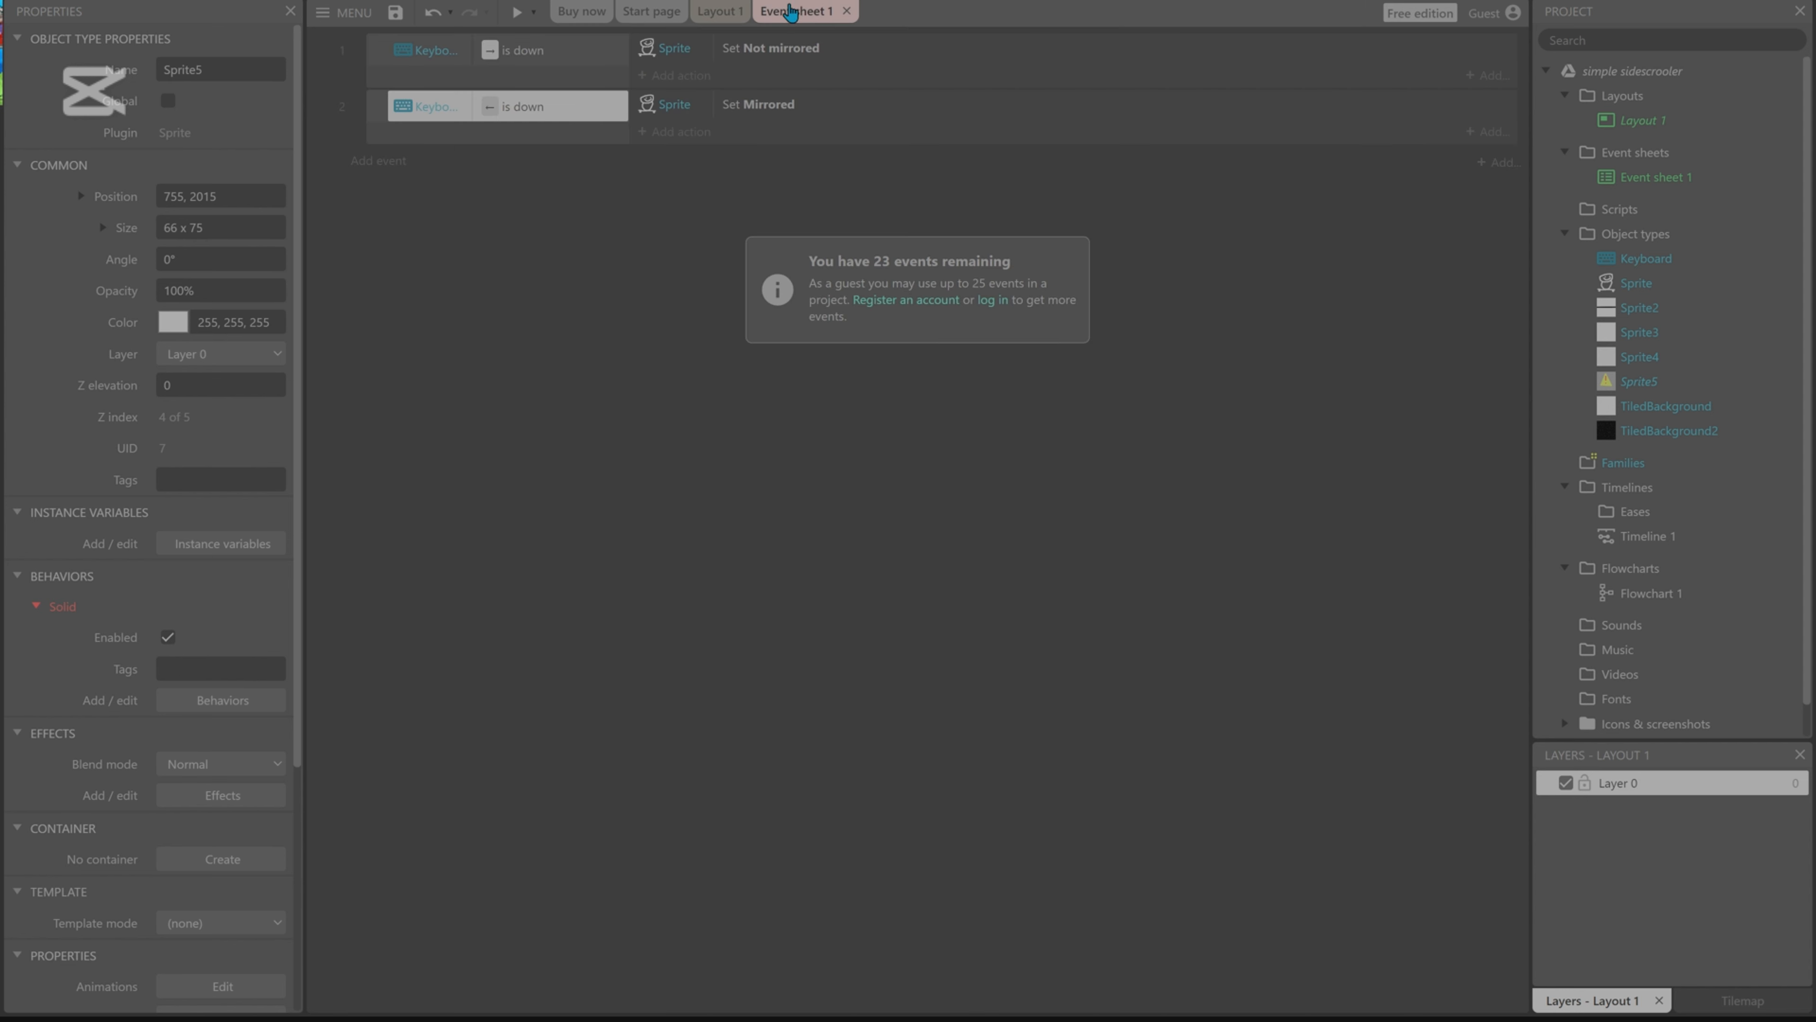
left_click(364, 161)
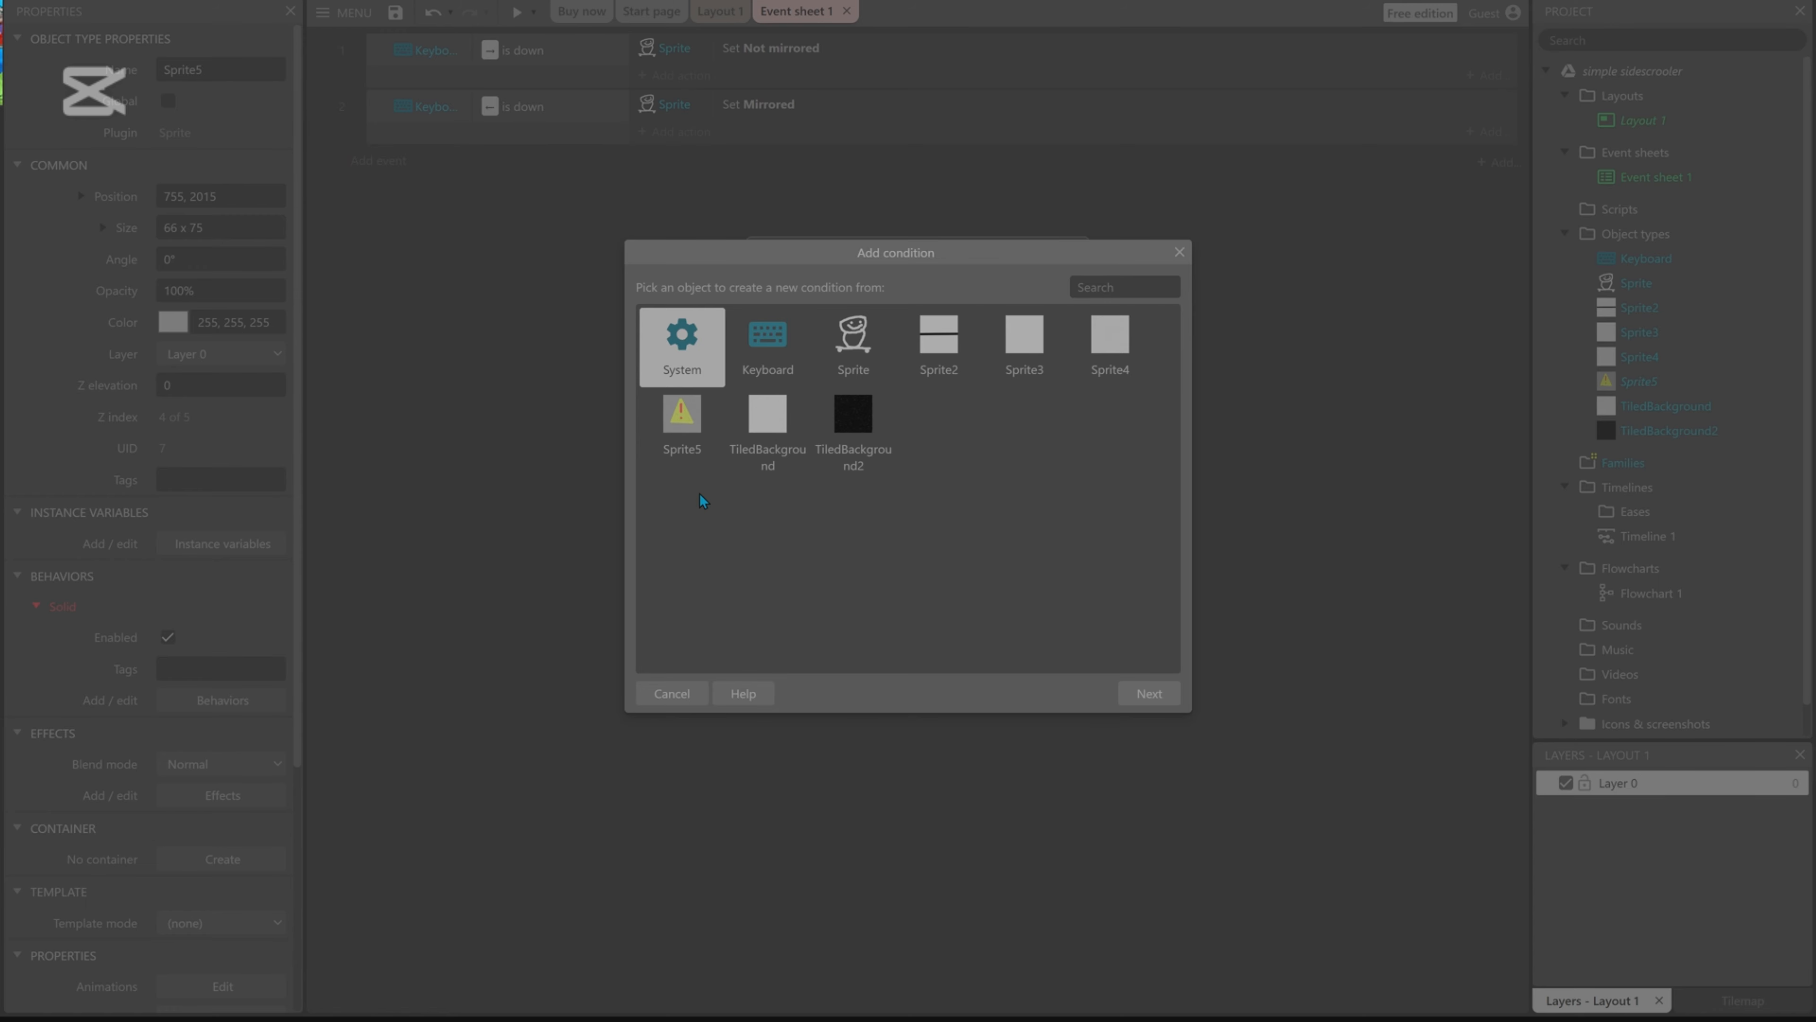
double_click(708, 432)
scroll(954, 470, "down", 5)
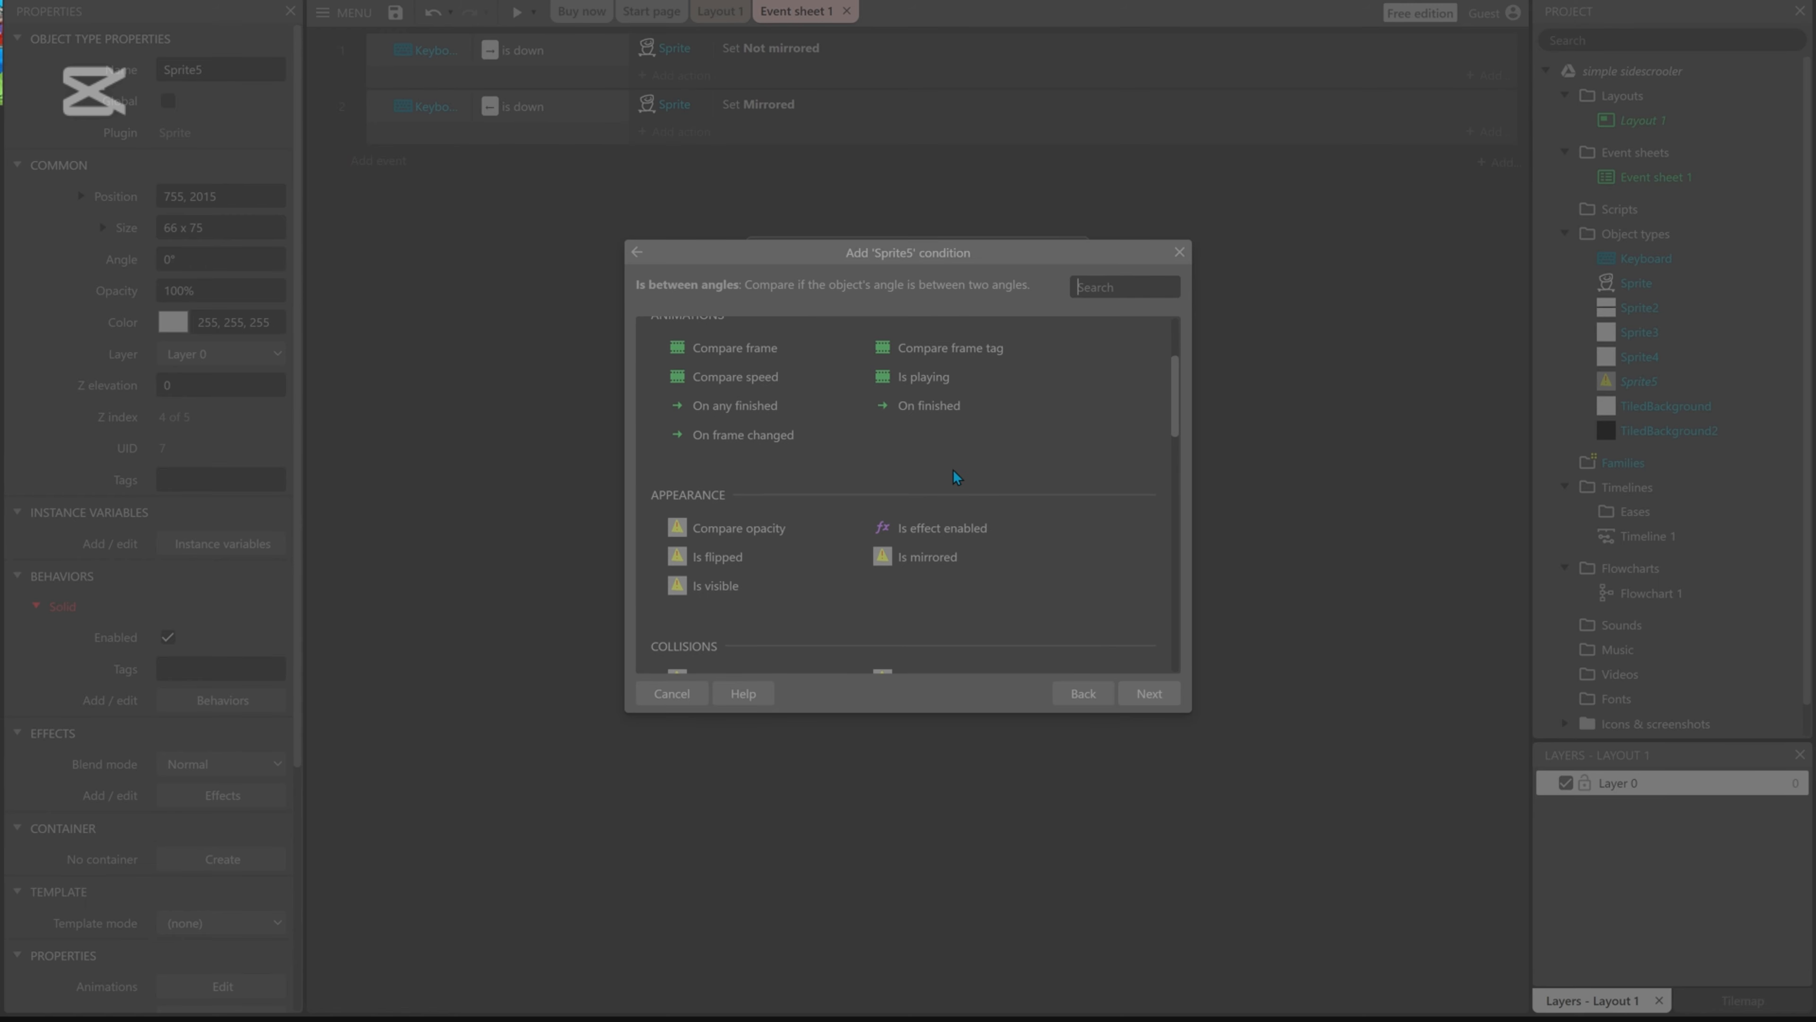
double_click(942, 395)
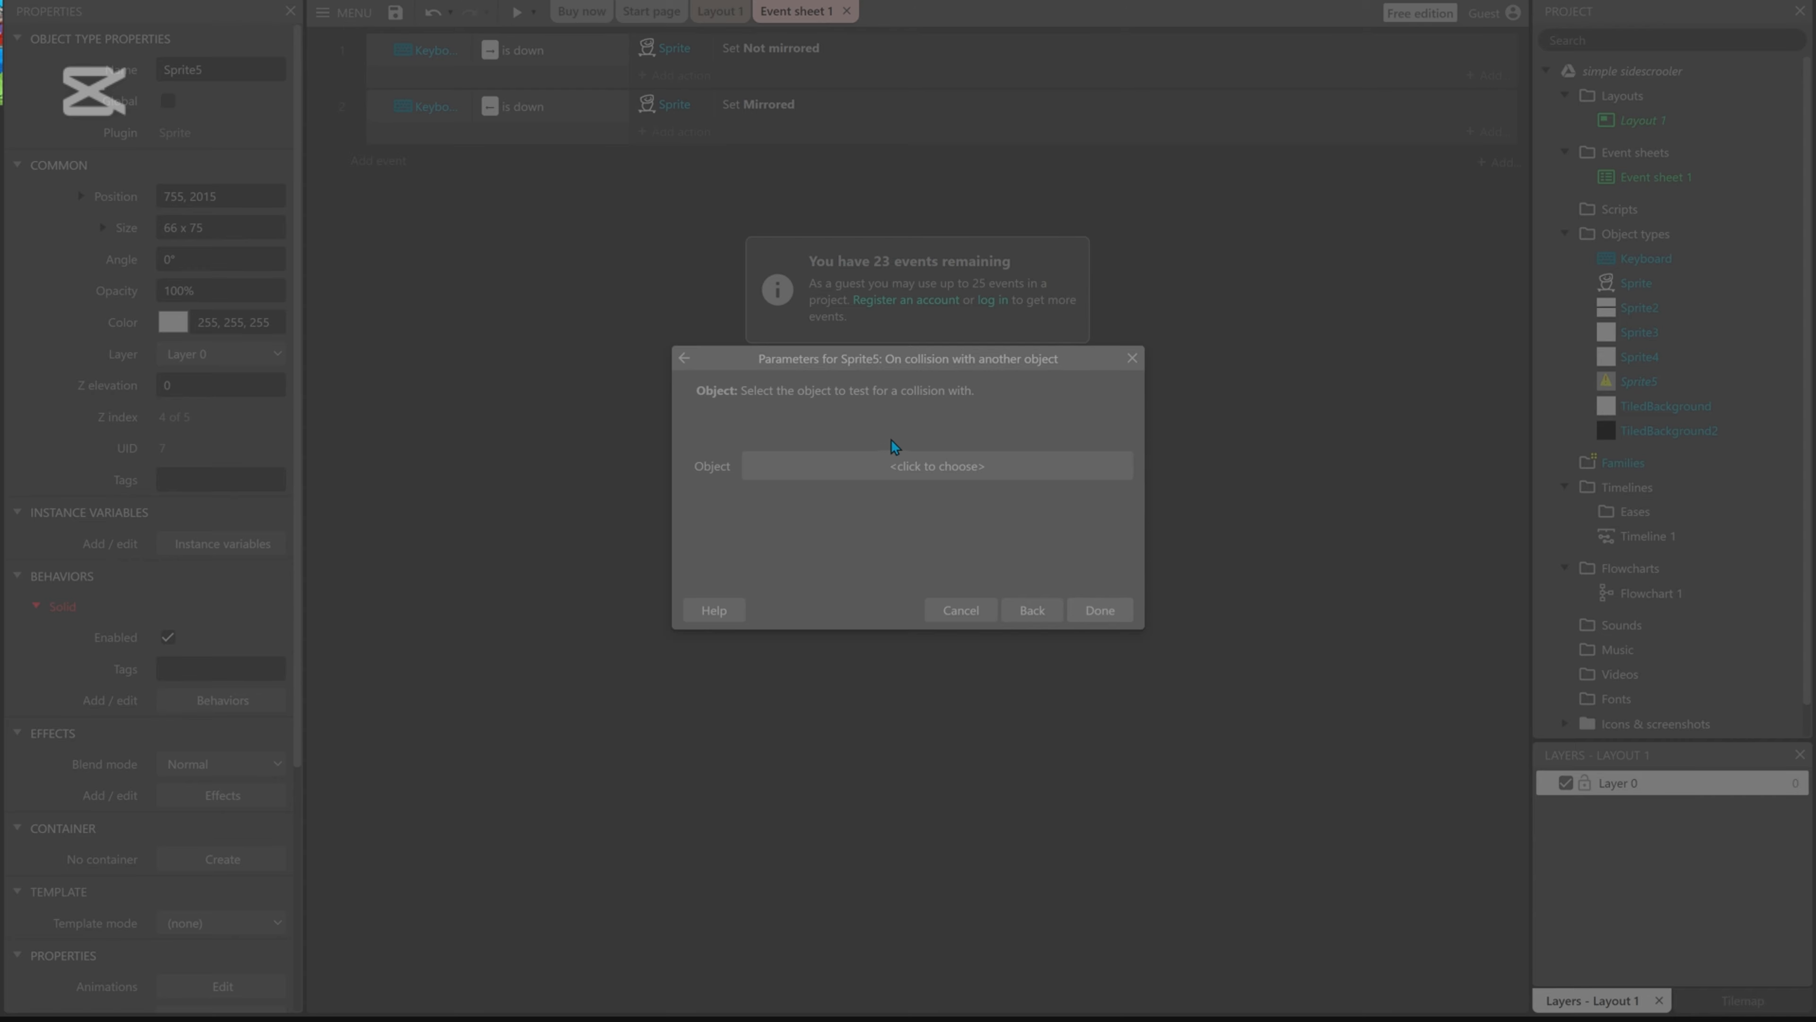
left_click(895, 461)
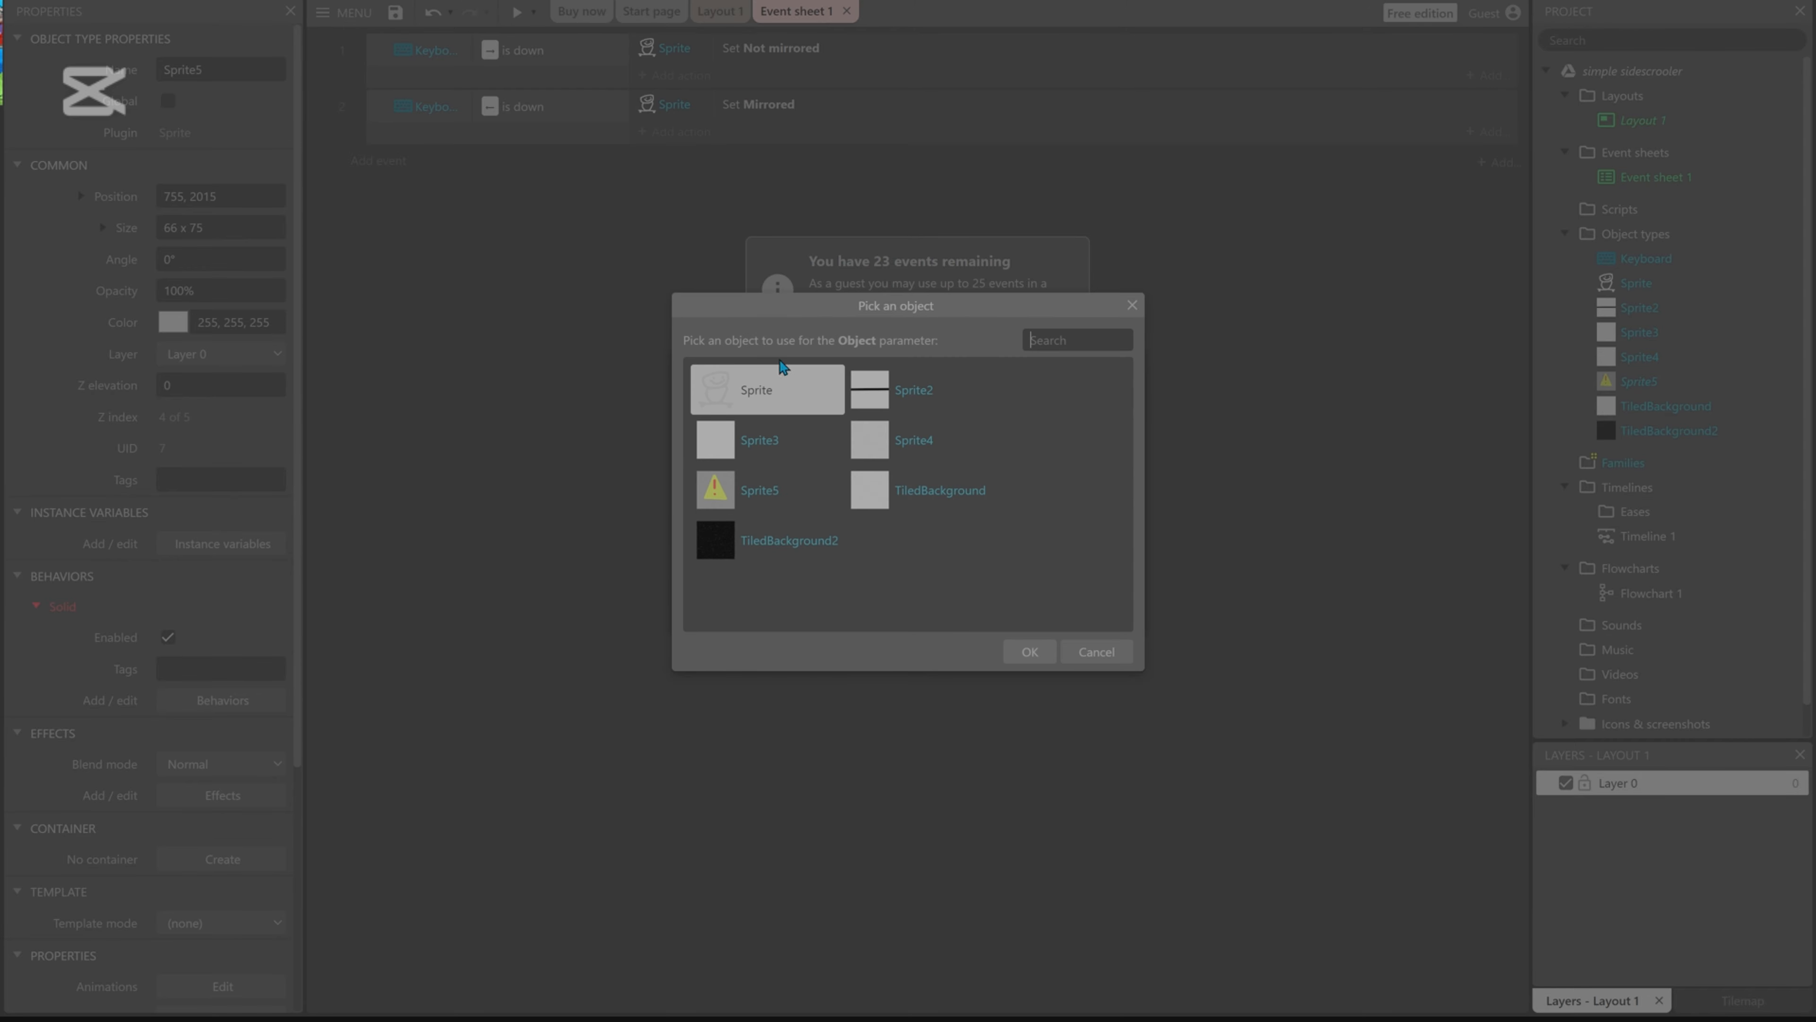
double_click(789, 389)
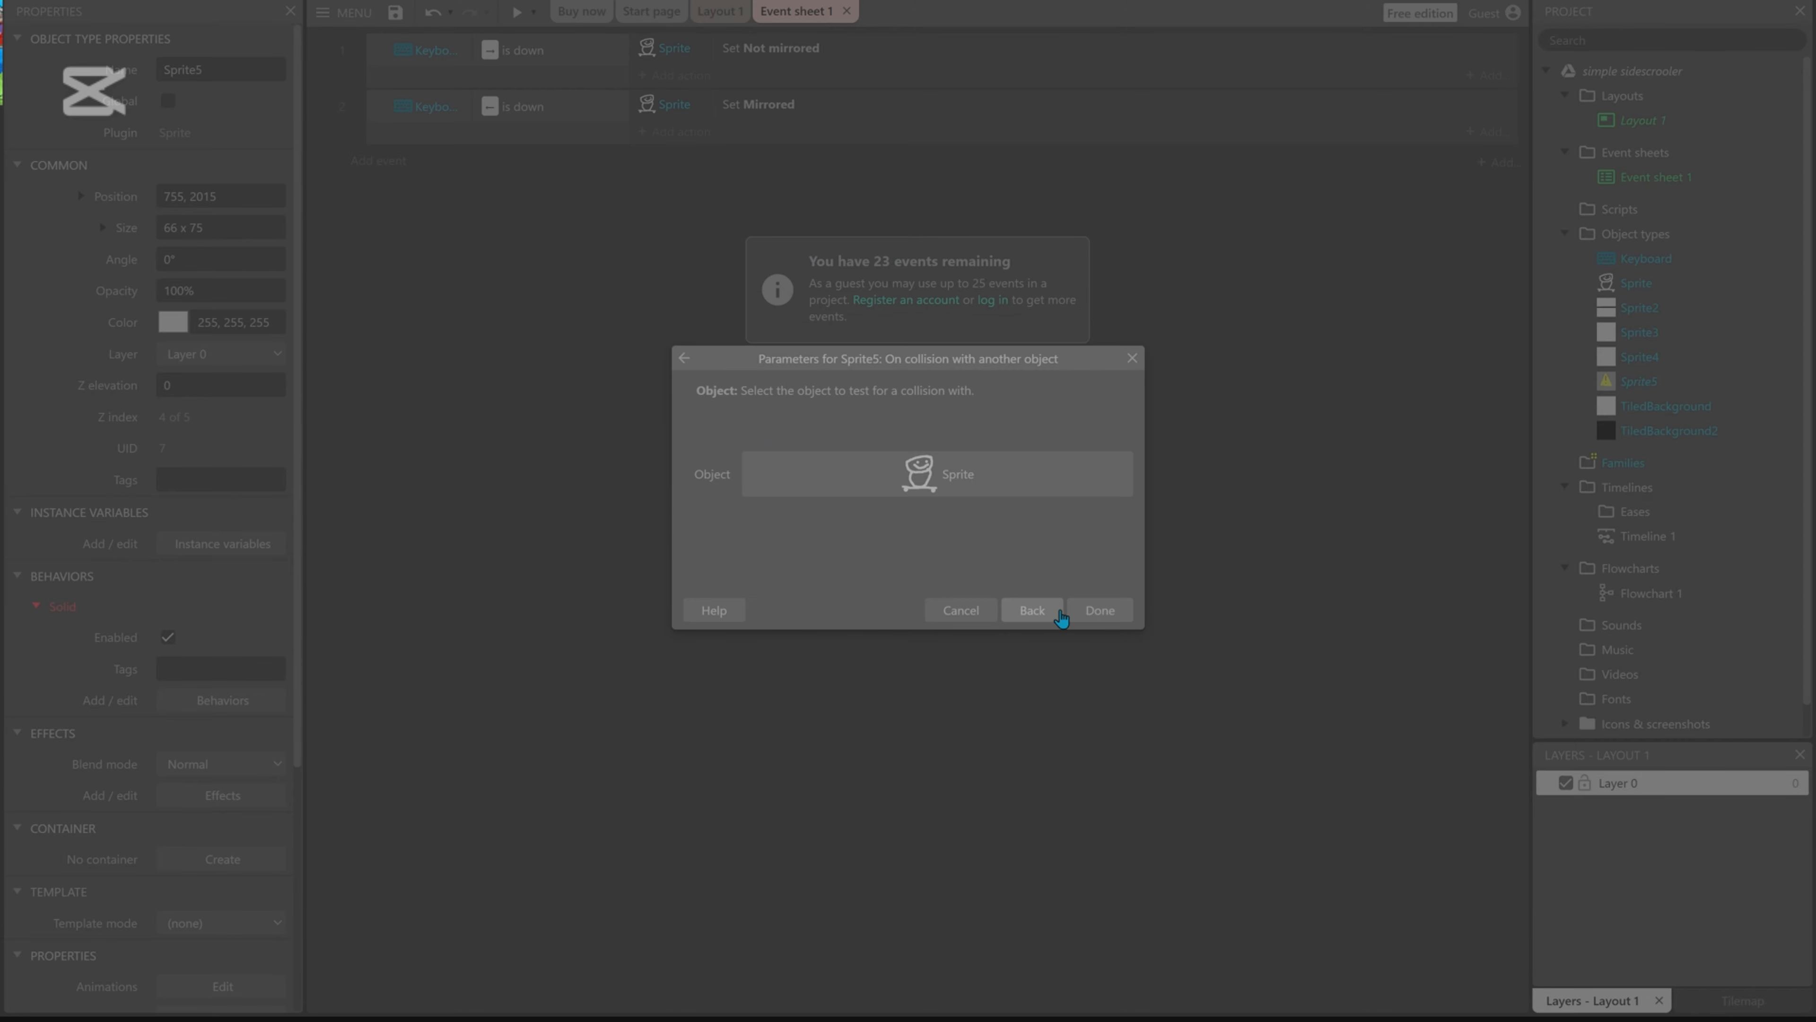
left_click(1096, 610)
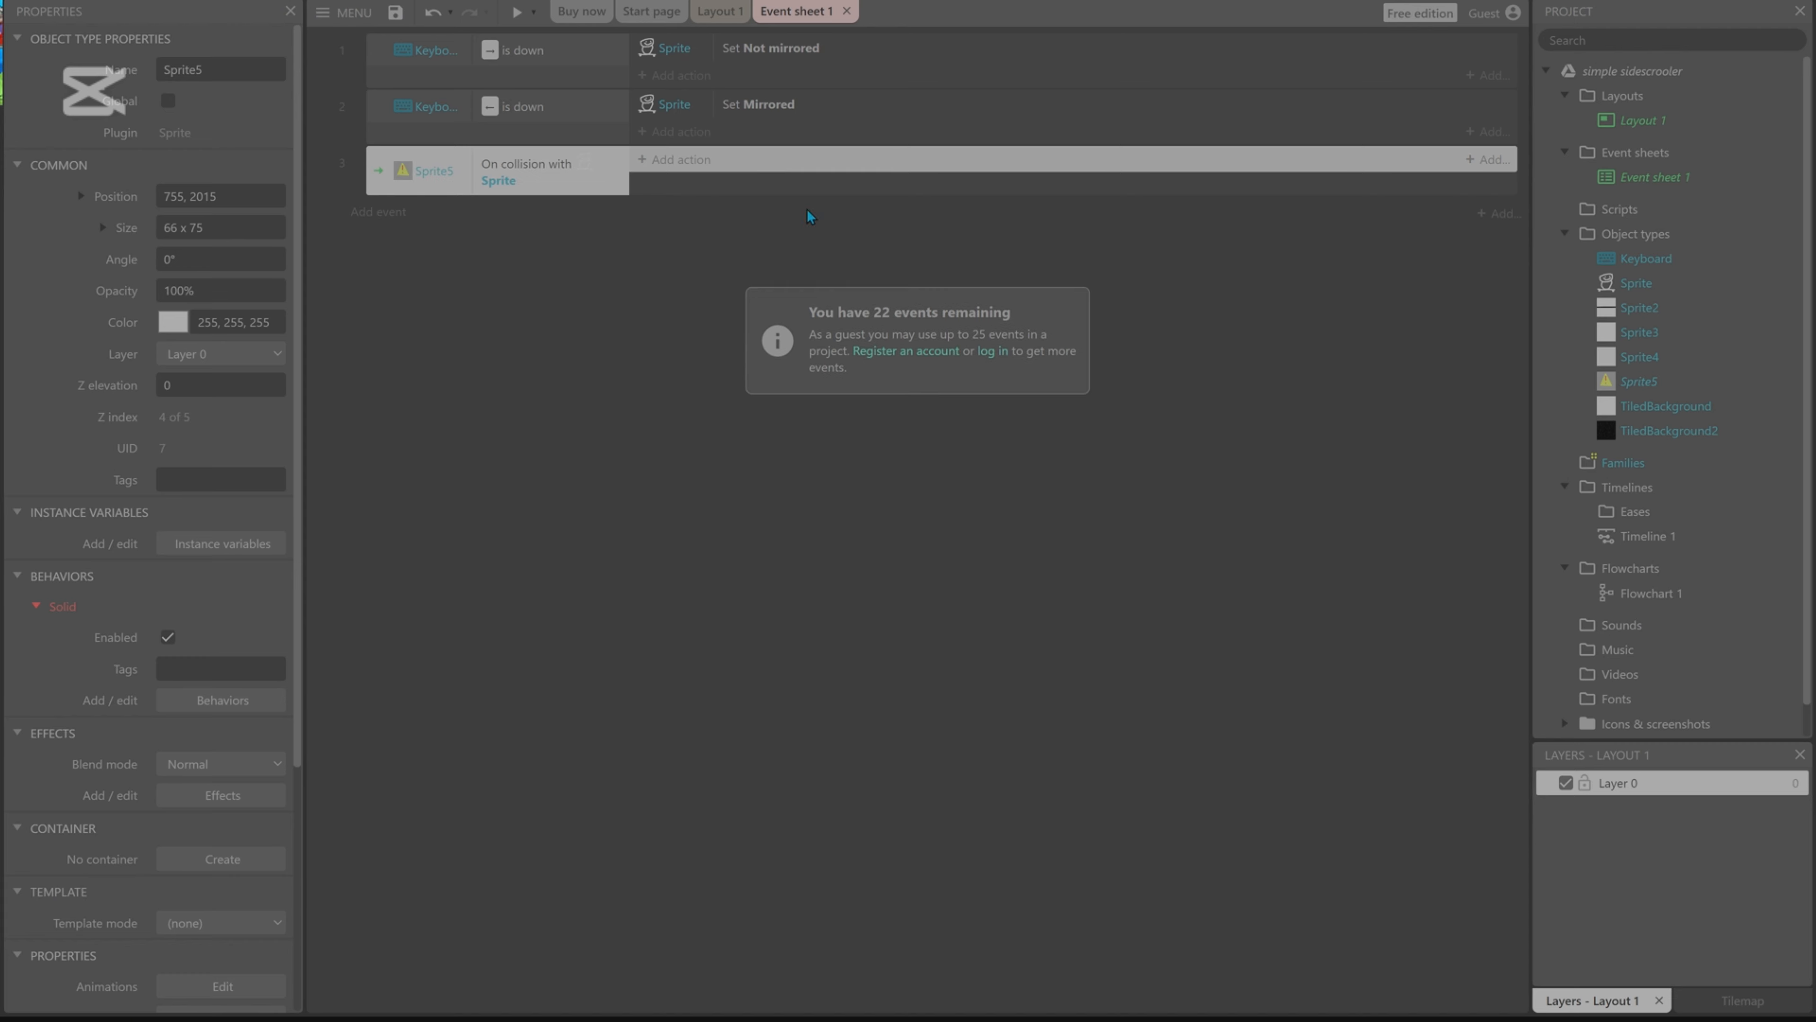
Edit the Sprite5 event's condition and reselect On collision with another object, with Sprite as the object.
double_click(581, 171)
left_click(1030, 616)
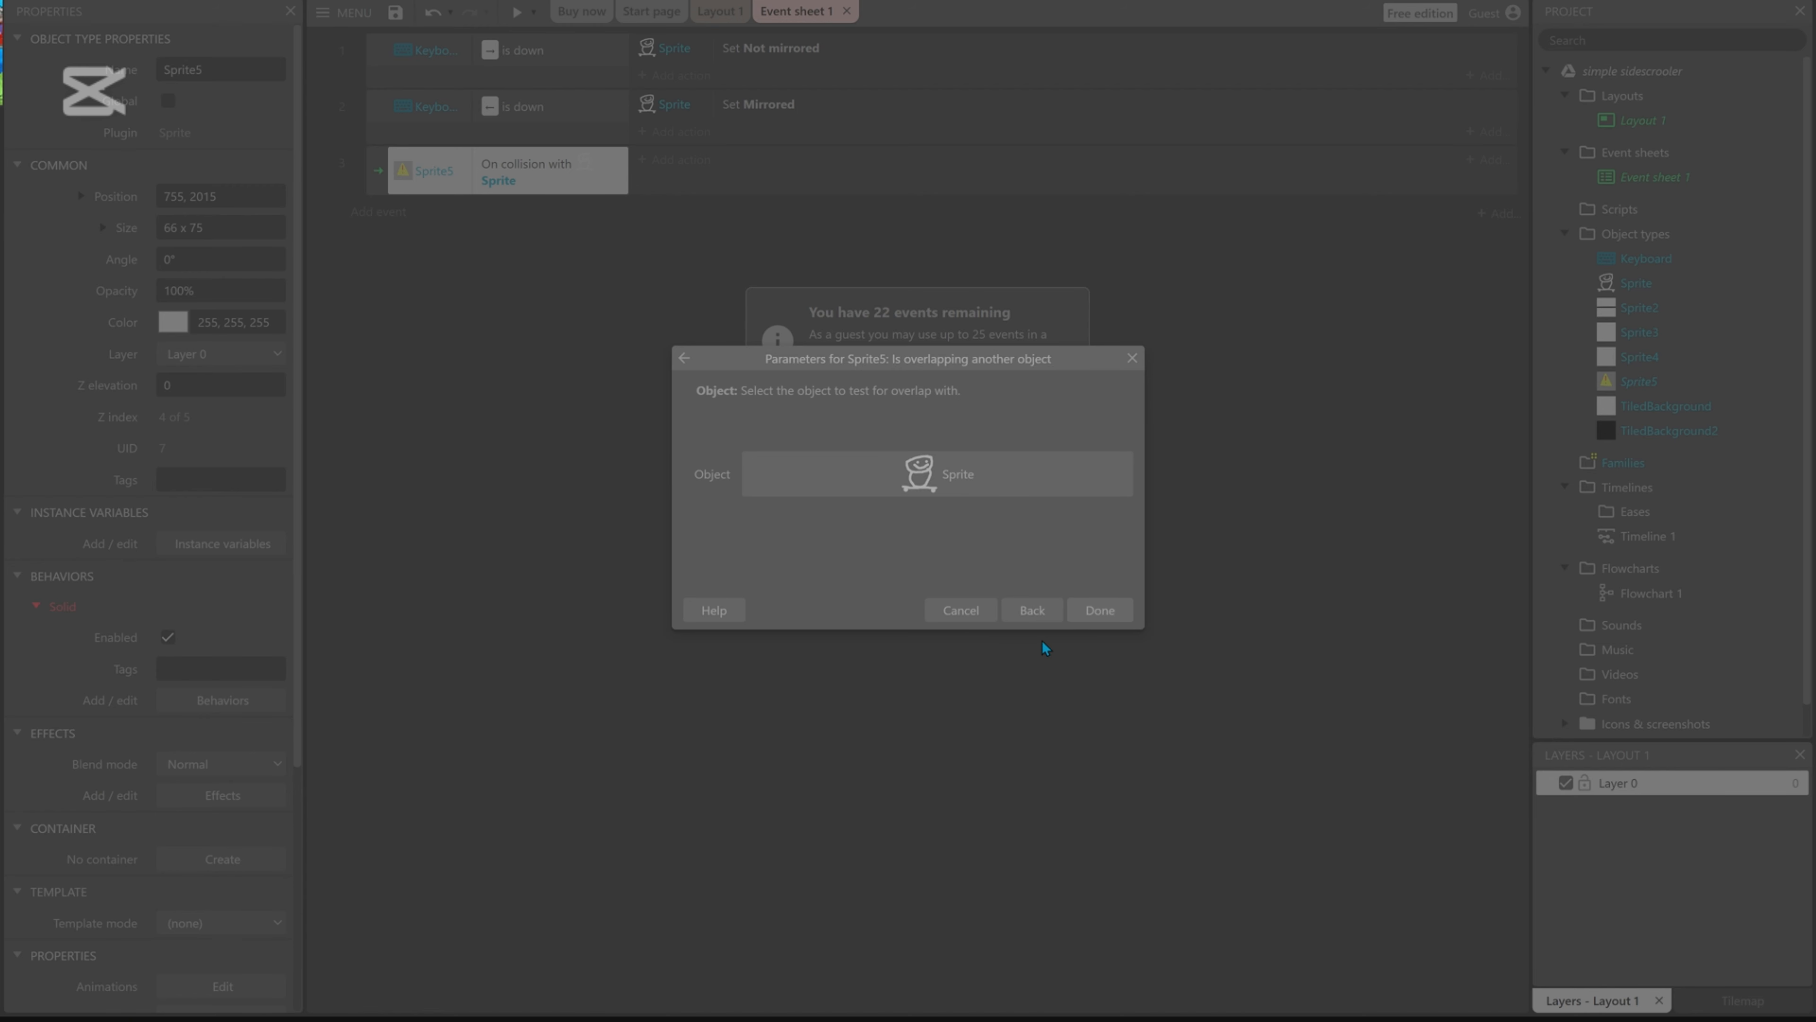
left_click(1079, 692)
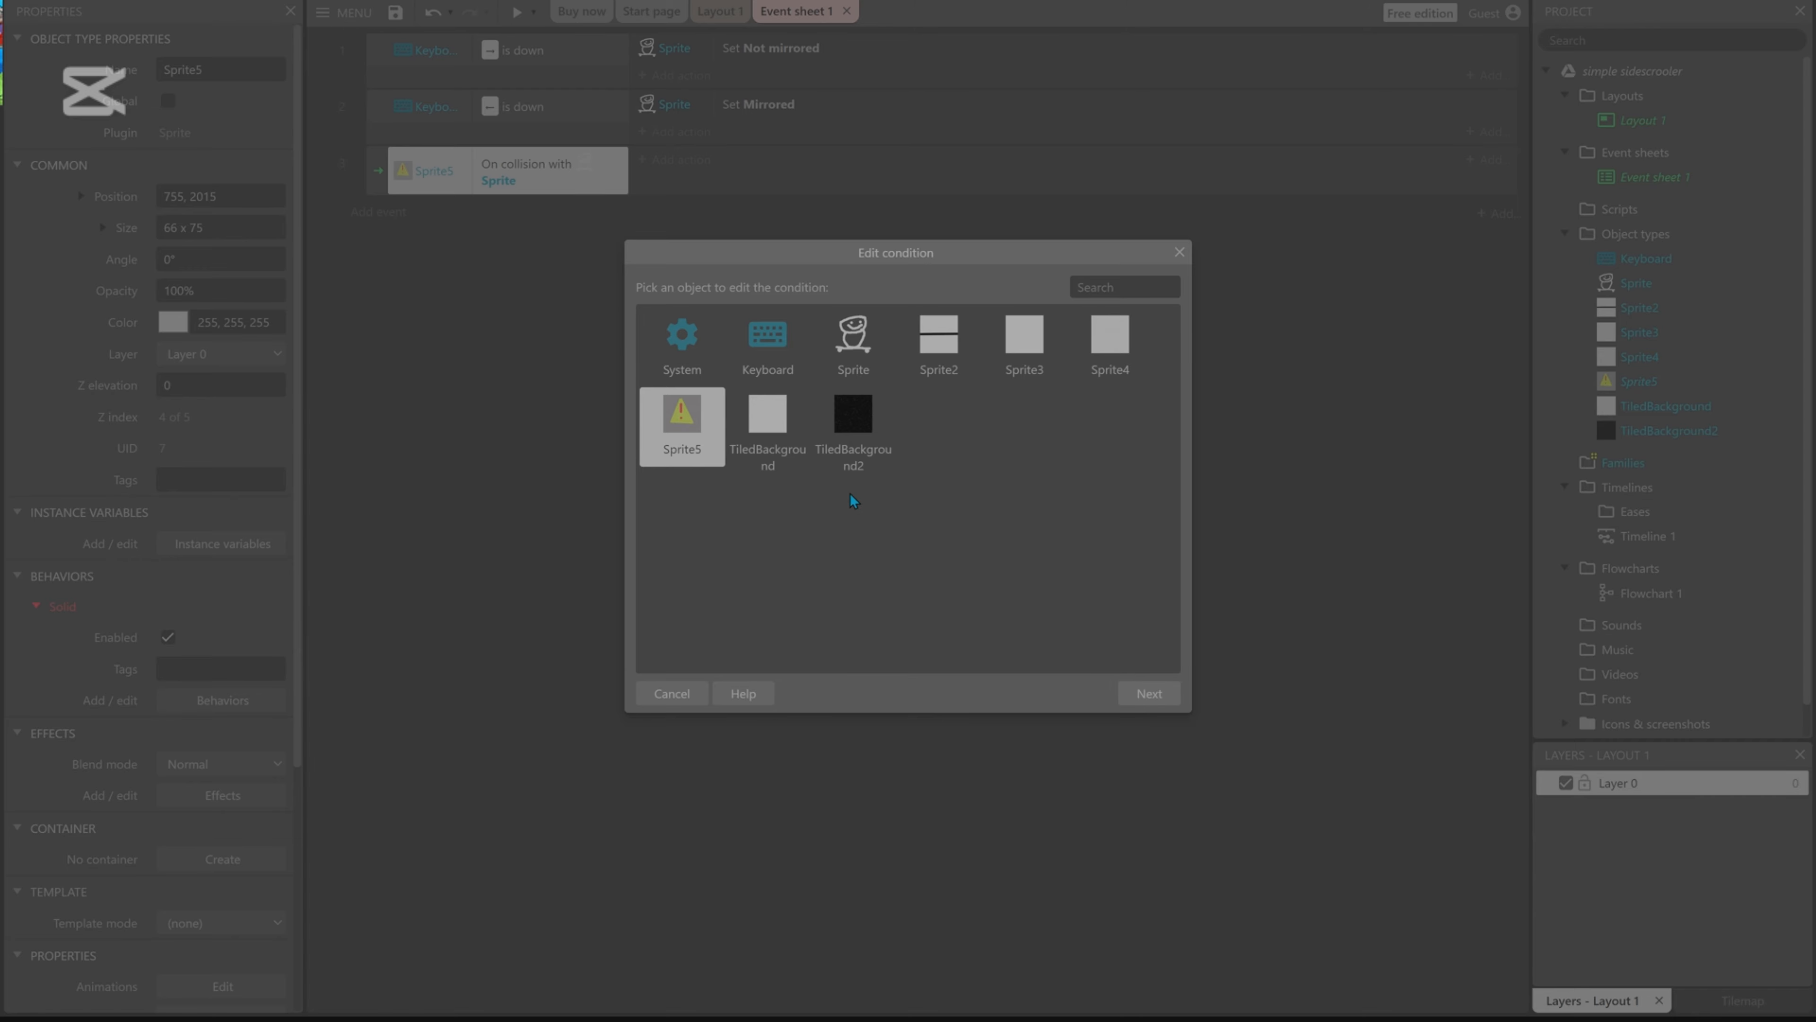
double_click(696, 441)
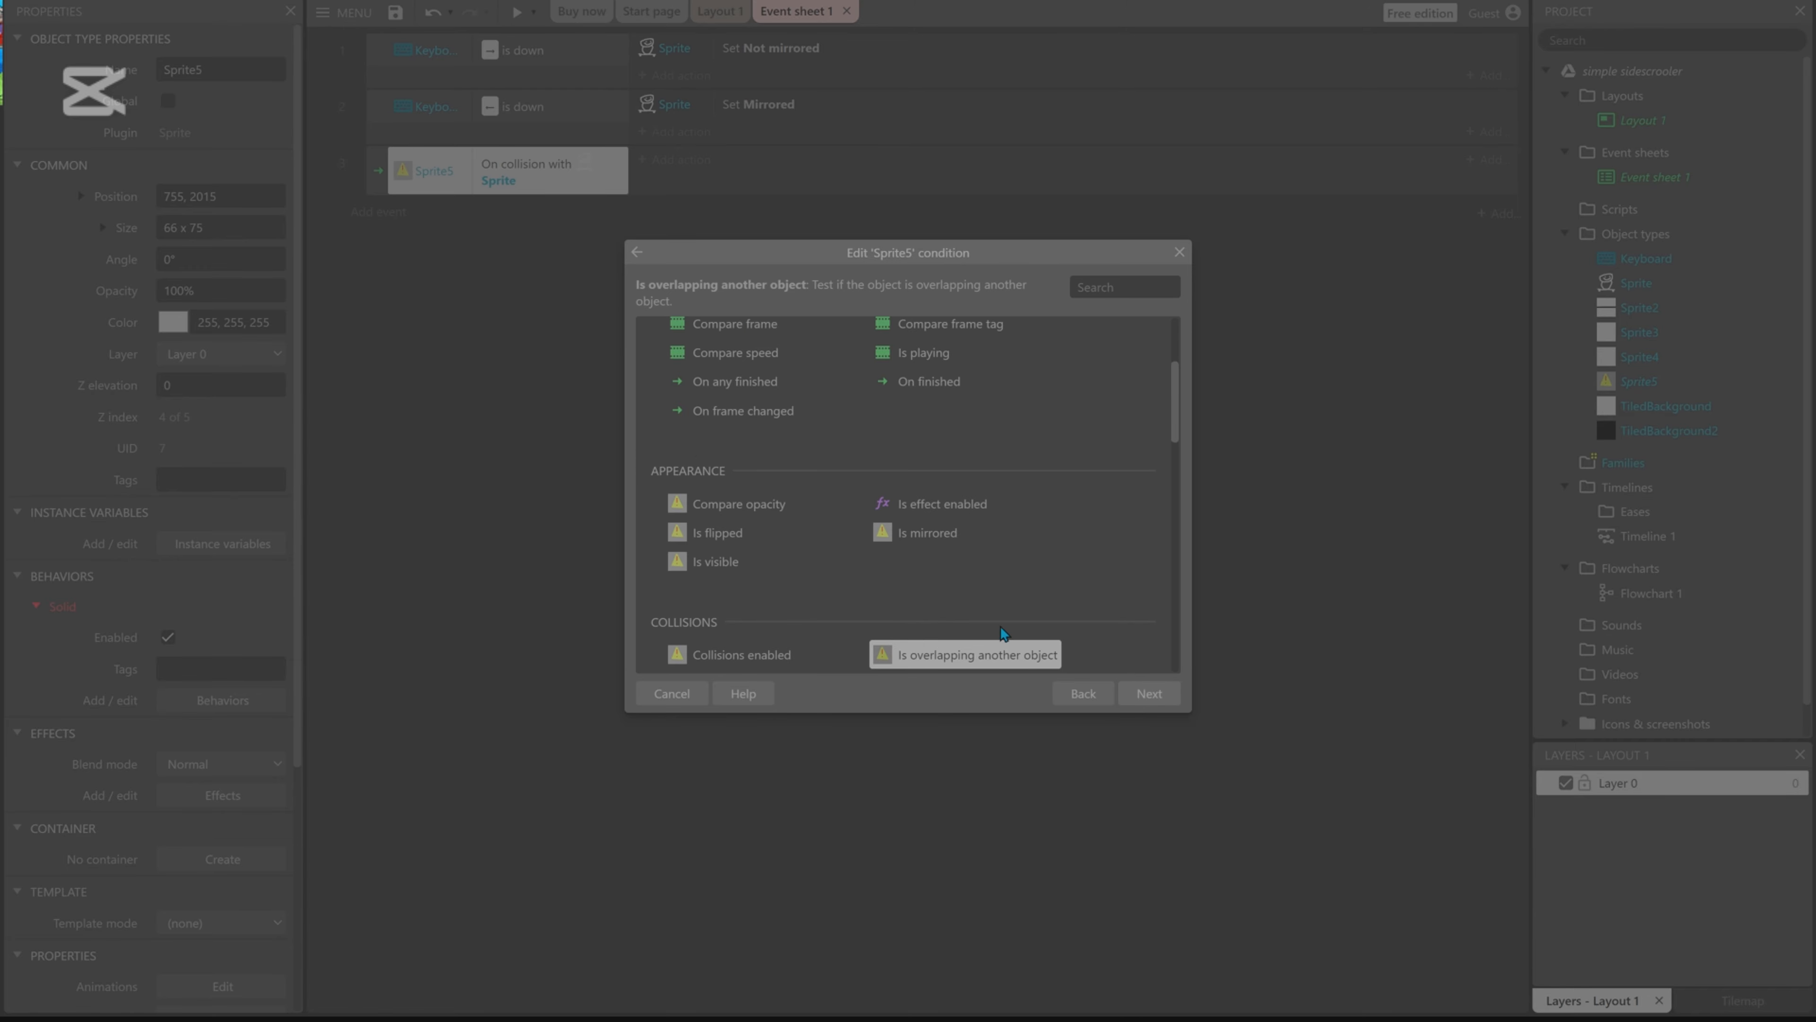
scroll(1009, 662, "down", 2)
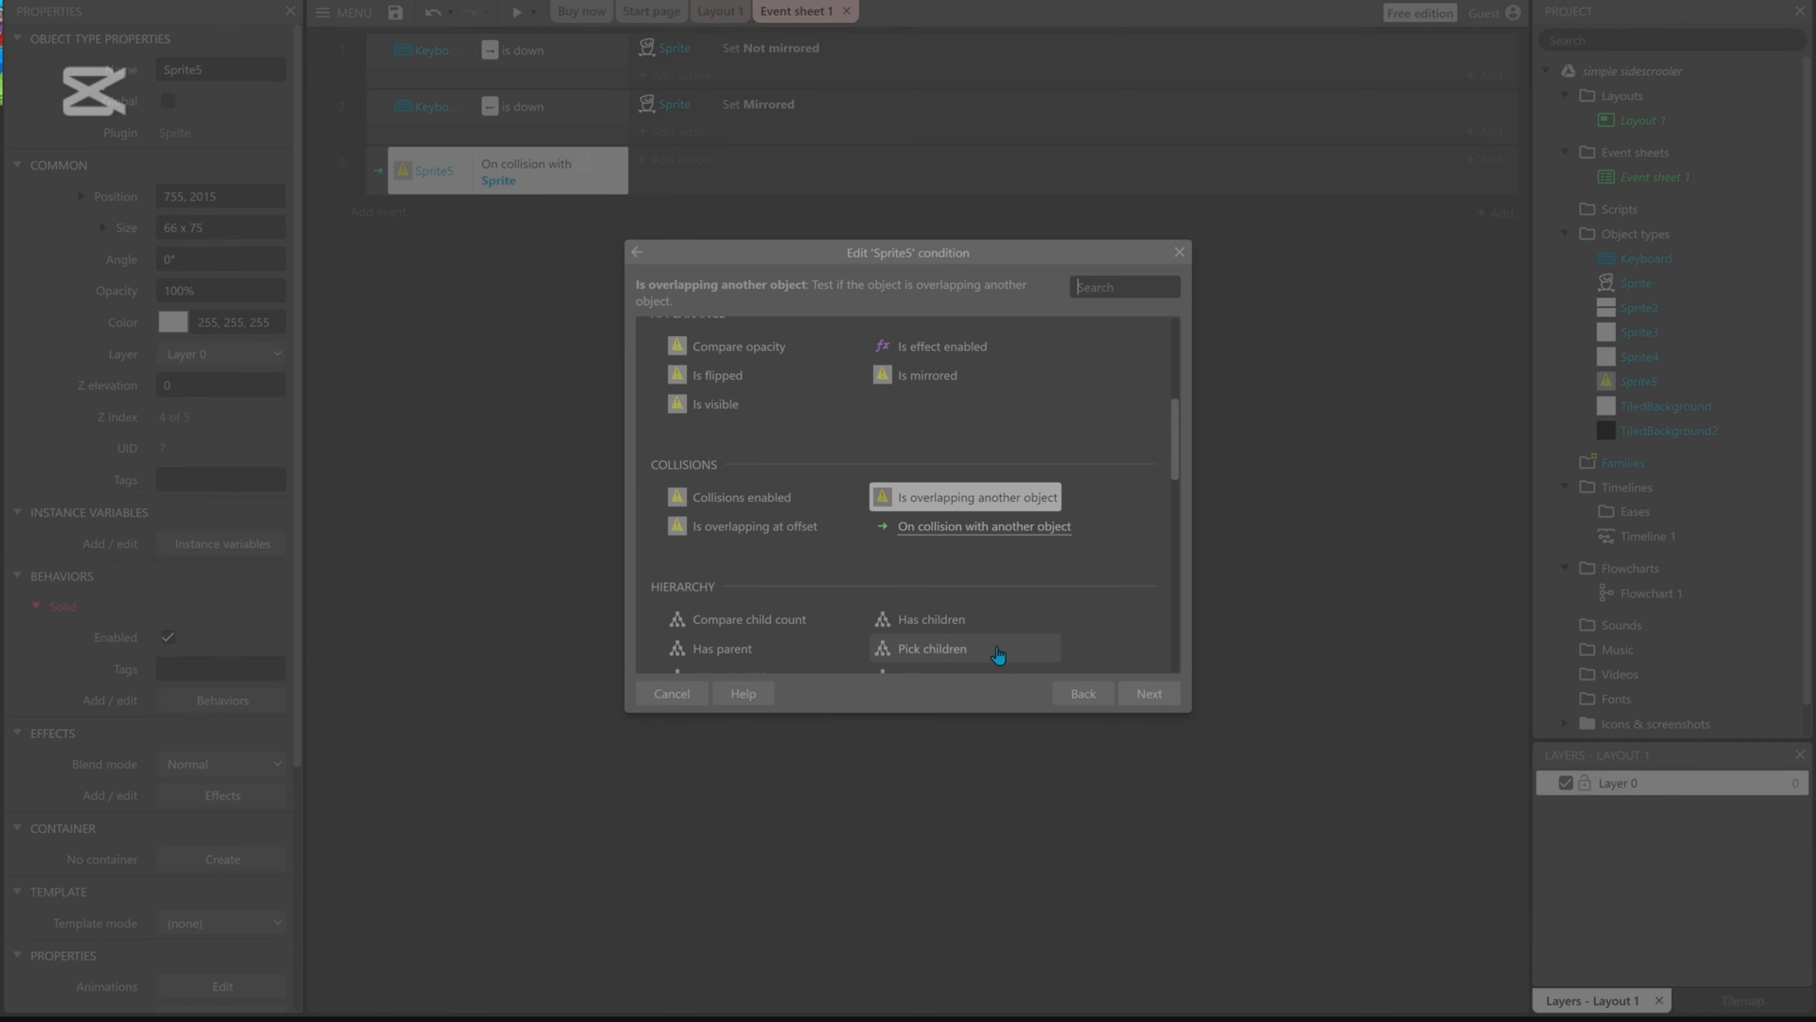
double_click(979, 534)
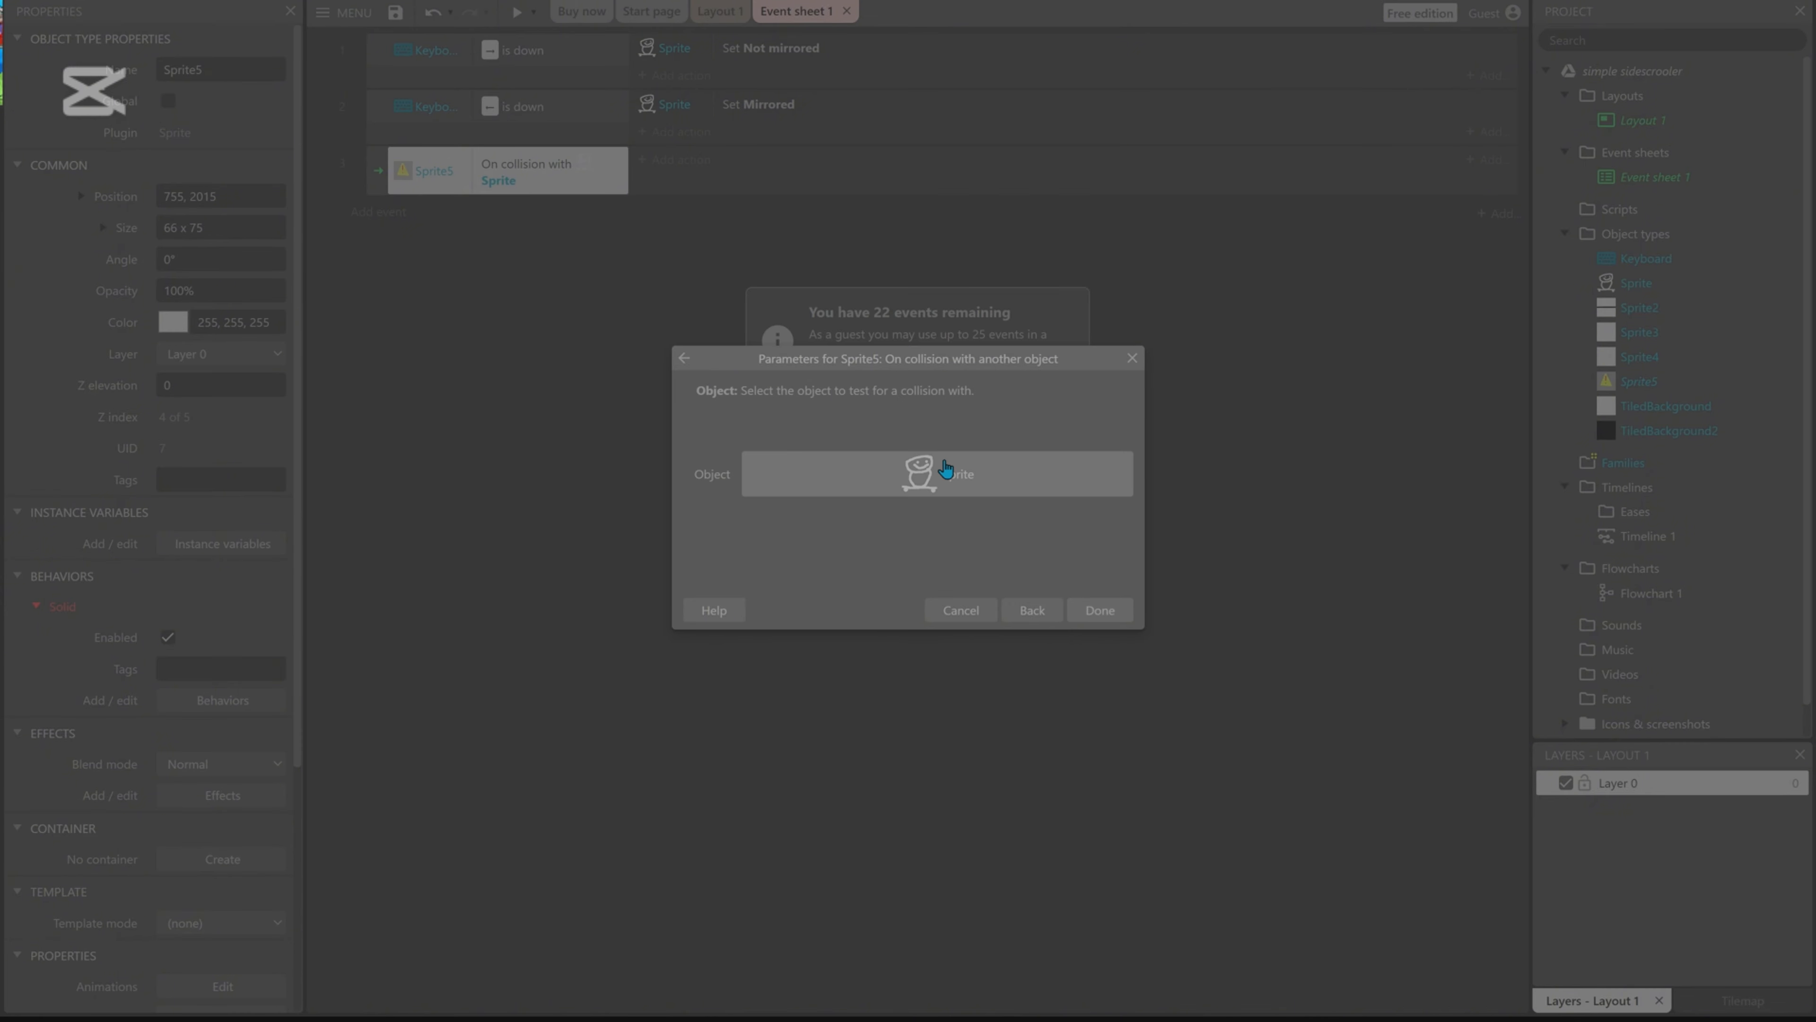
left_click(924, 473)
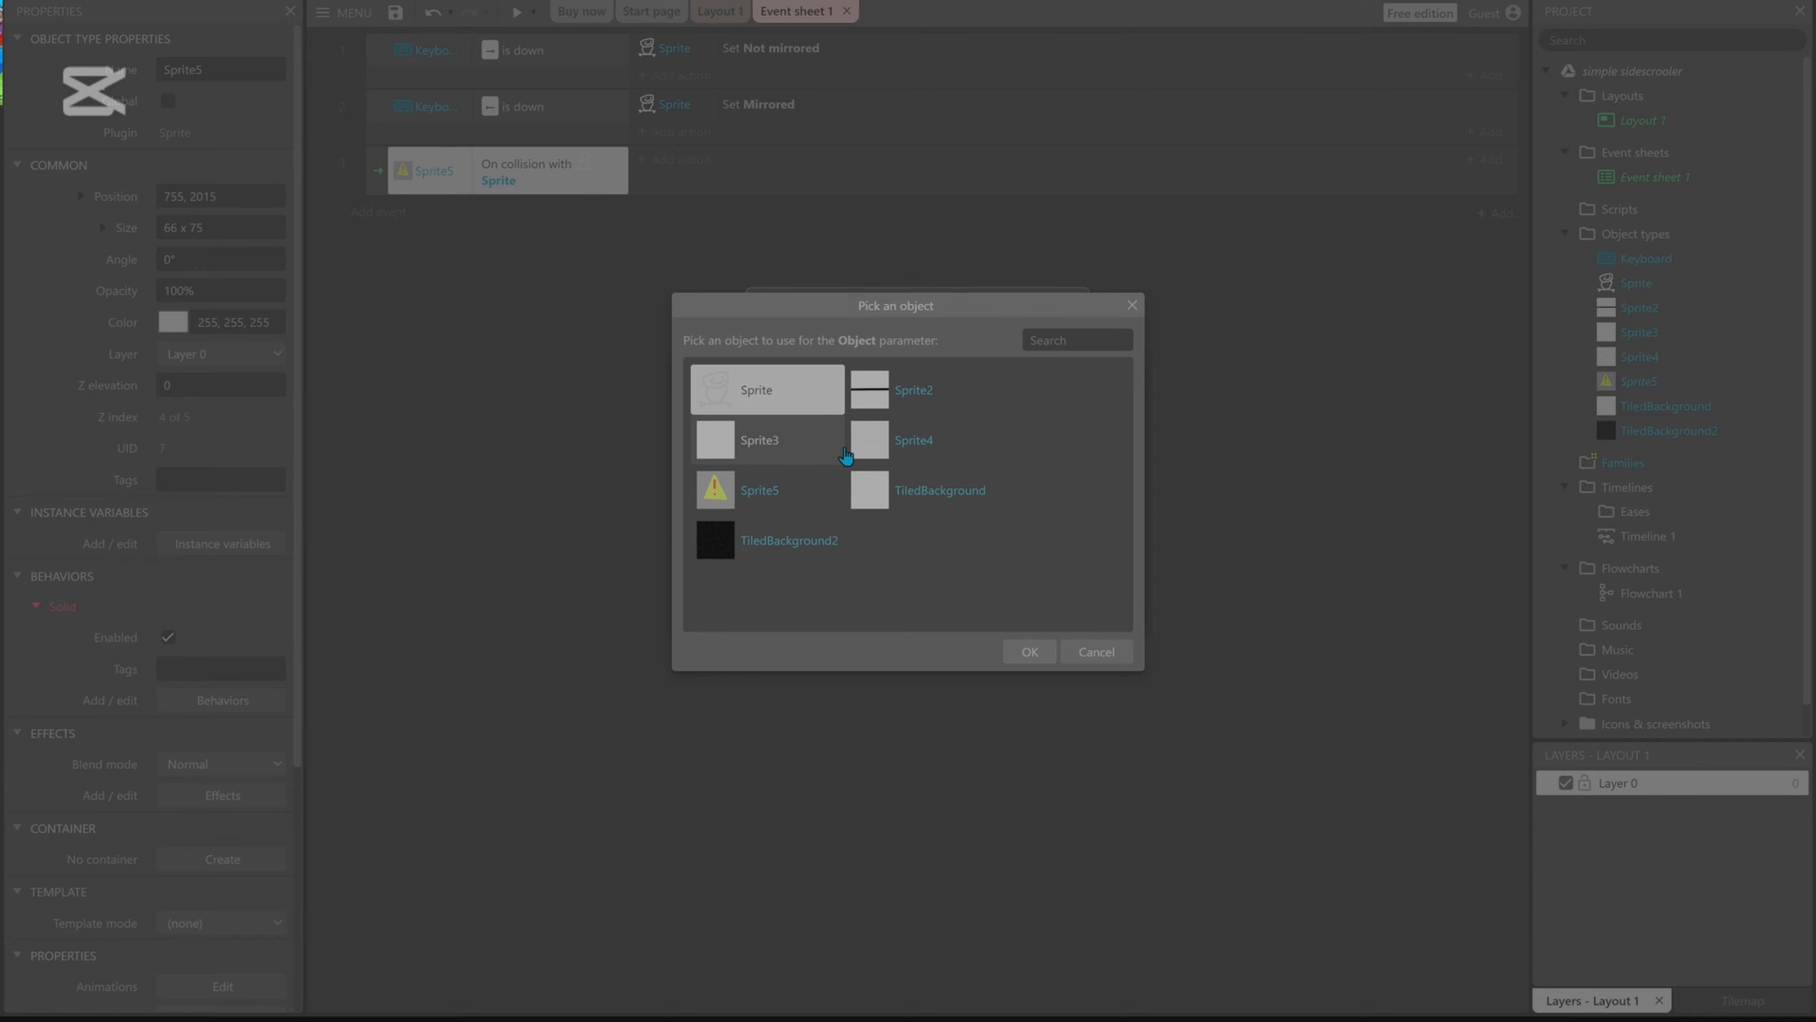
double_click(800, 393)
left_click(1115, 608)
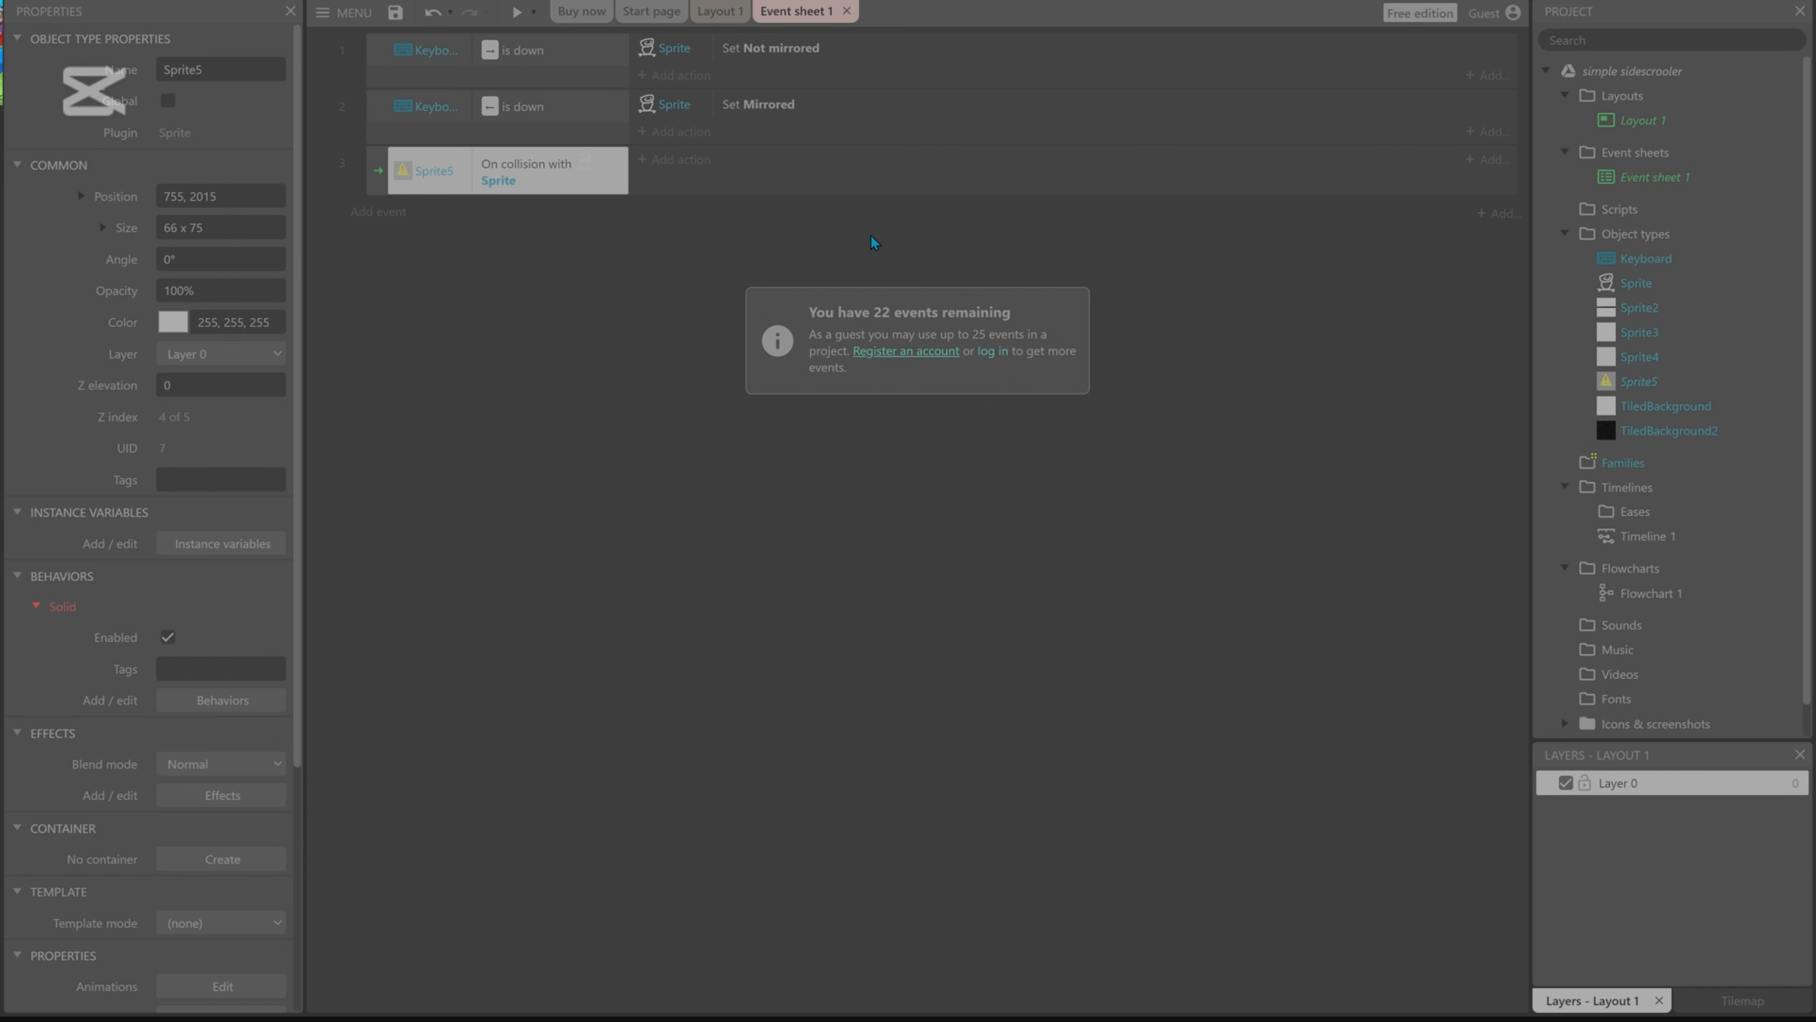
Add a Sprite action to the collision event that simulates the Platform control Right.
left_click(672, 162)
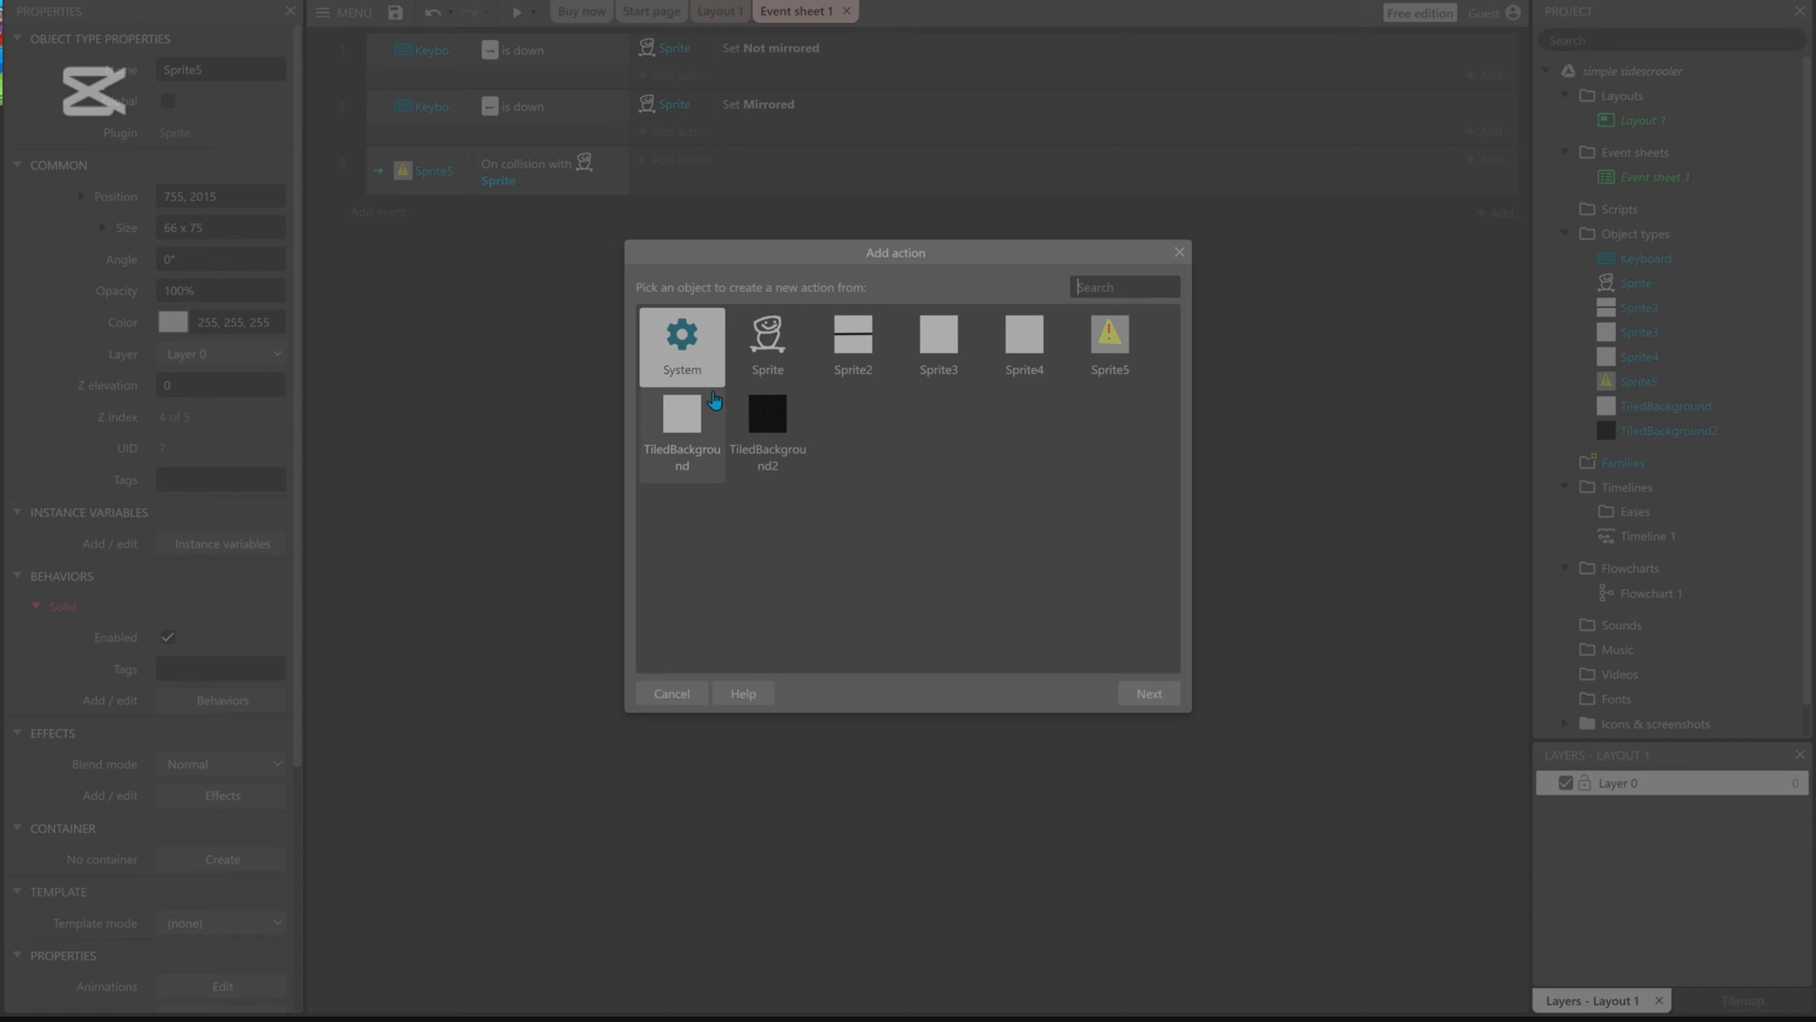
double_click(779, 366)
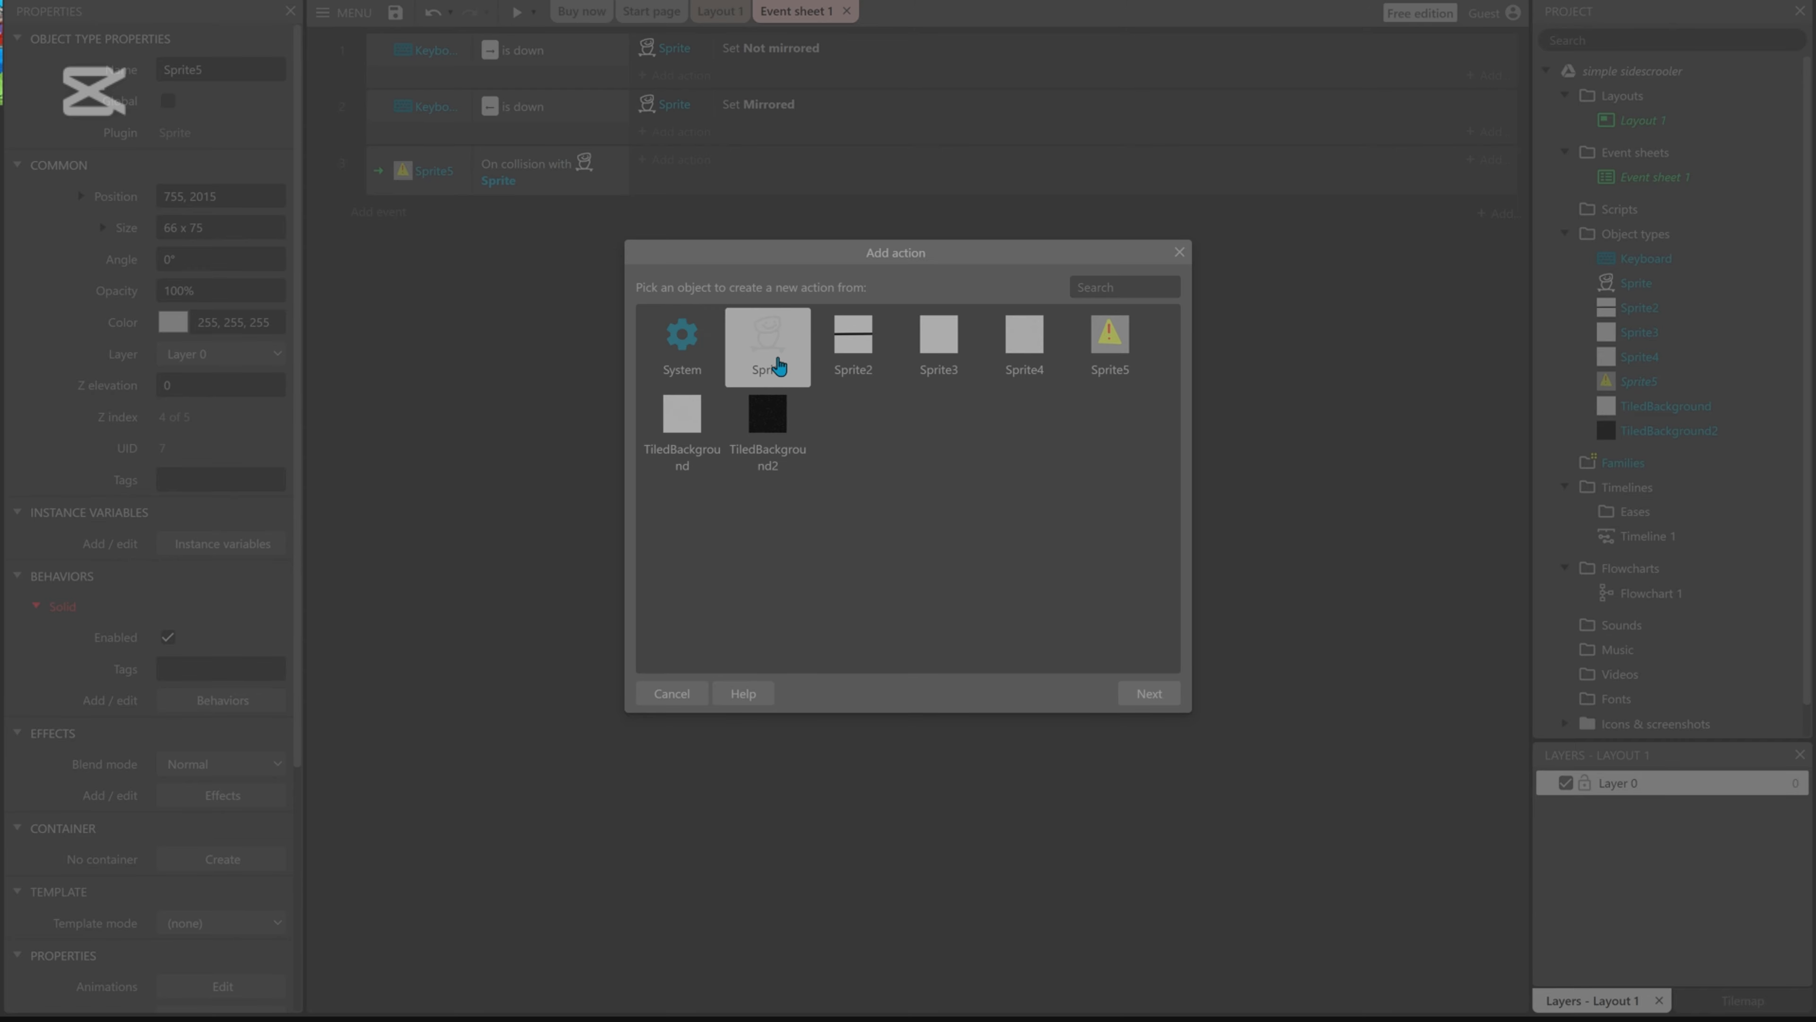
scroll(883, 414, "down", 10)
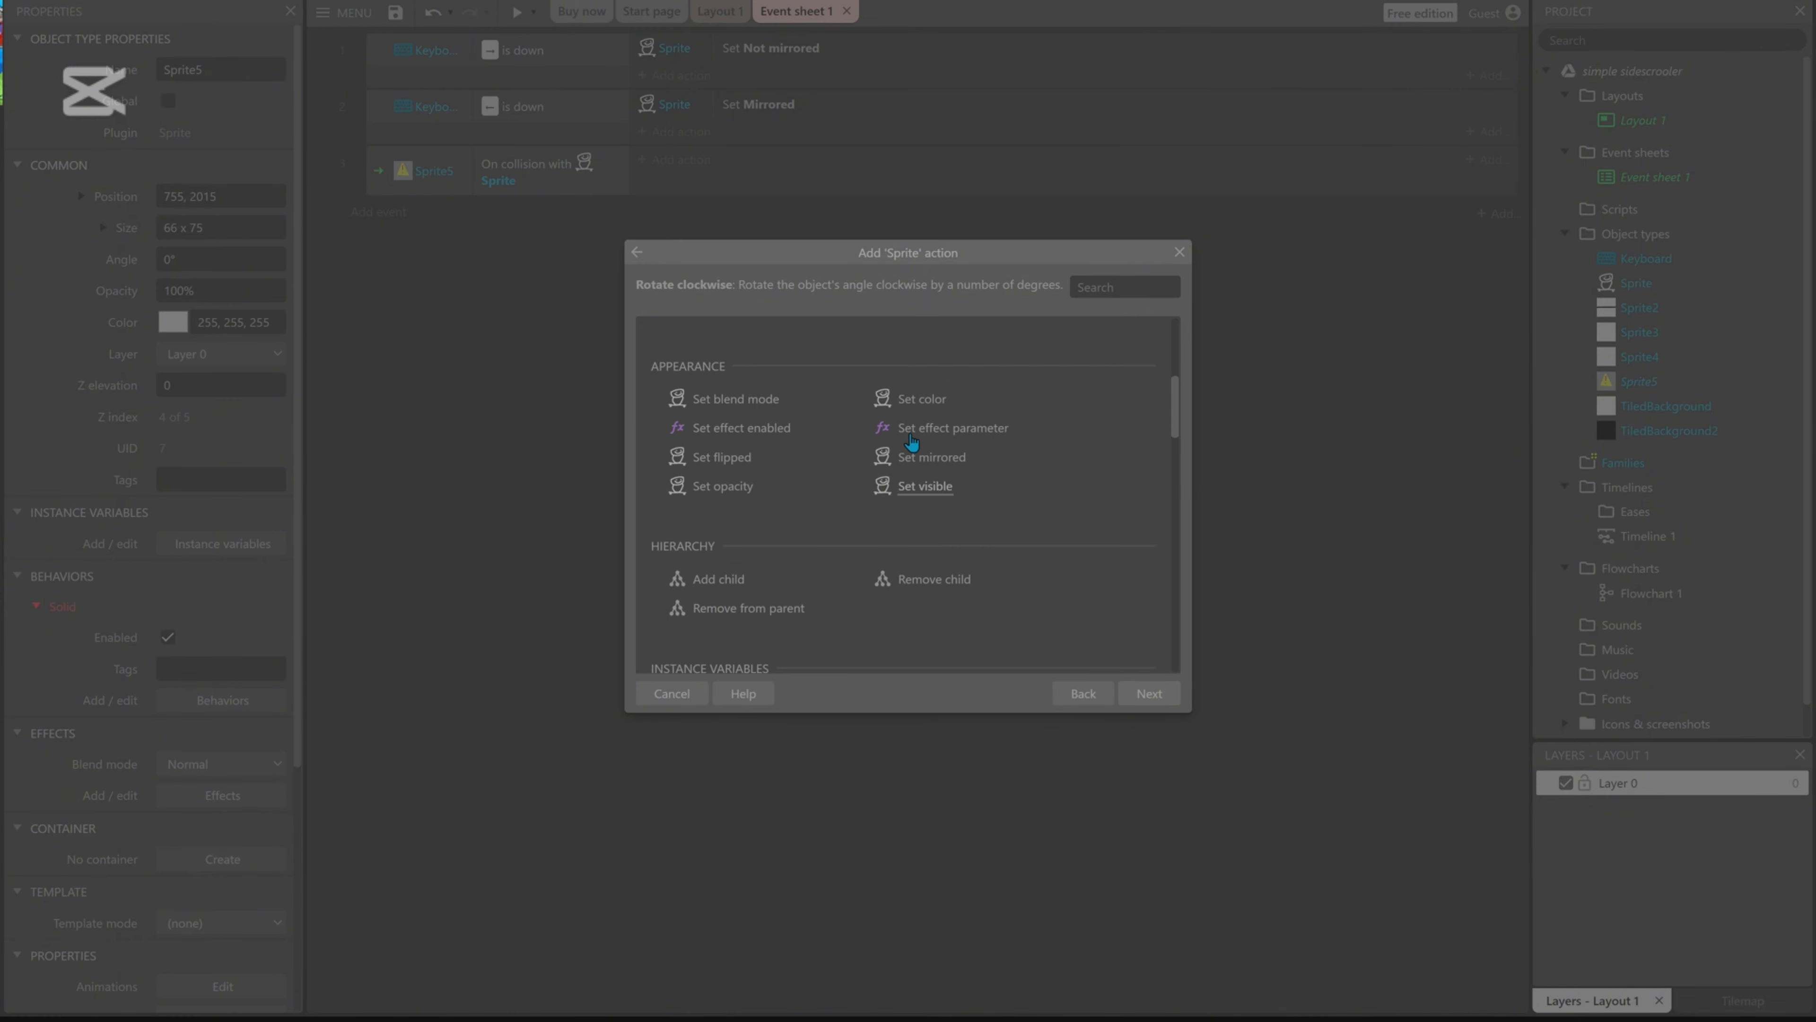
scroll(900, 440, "down", 10)
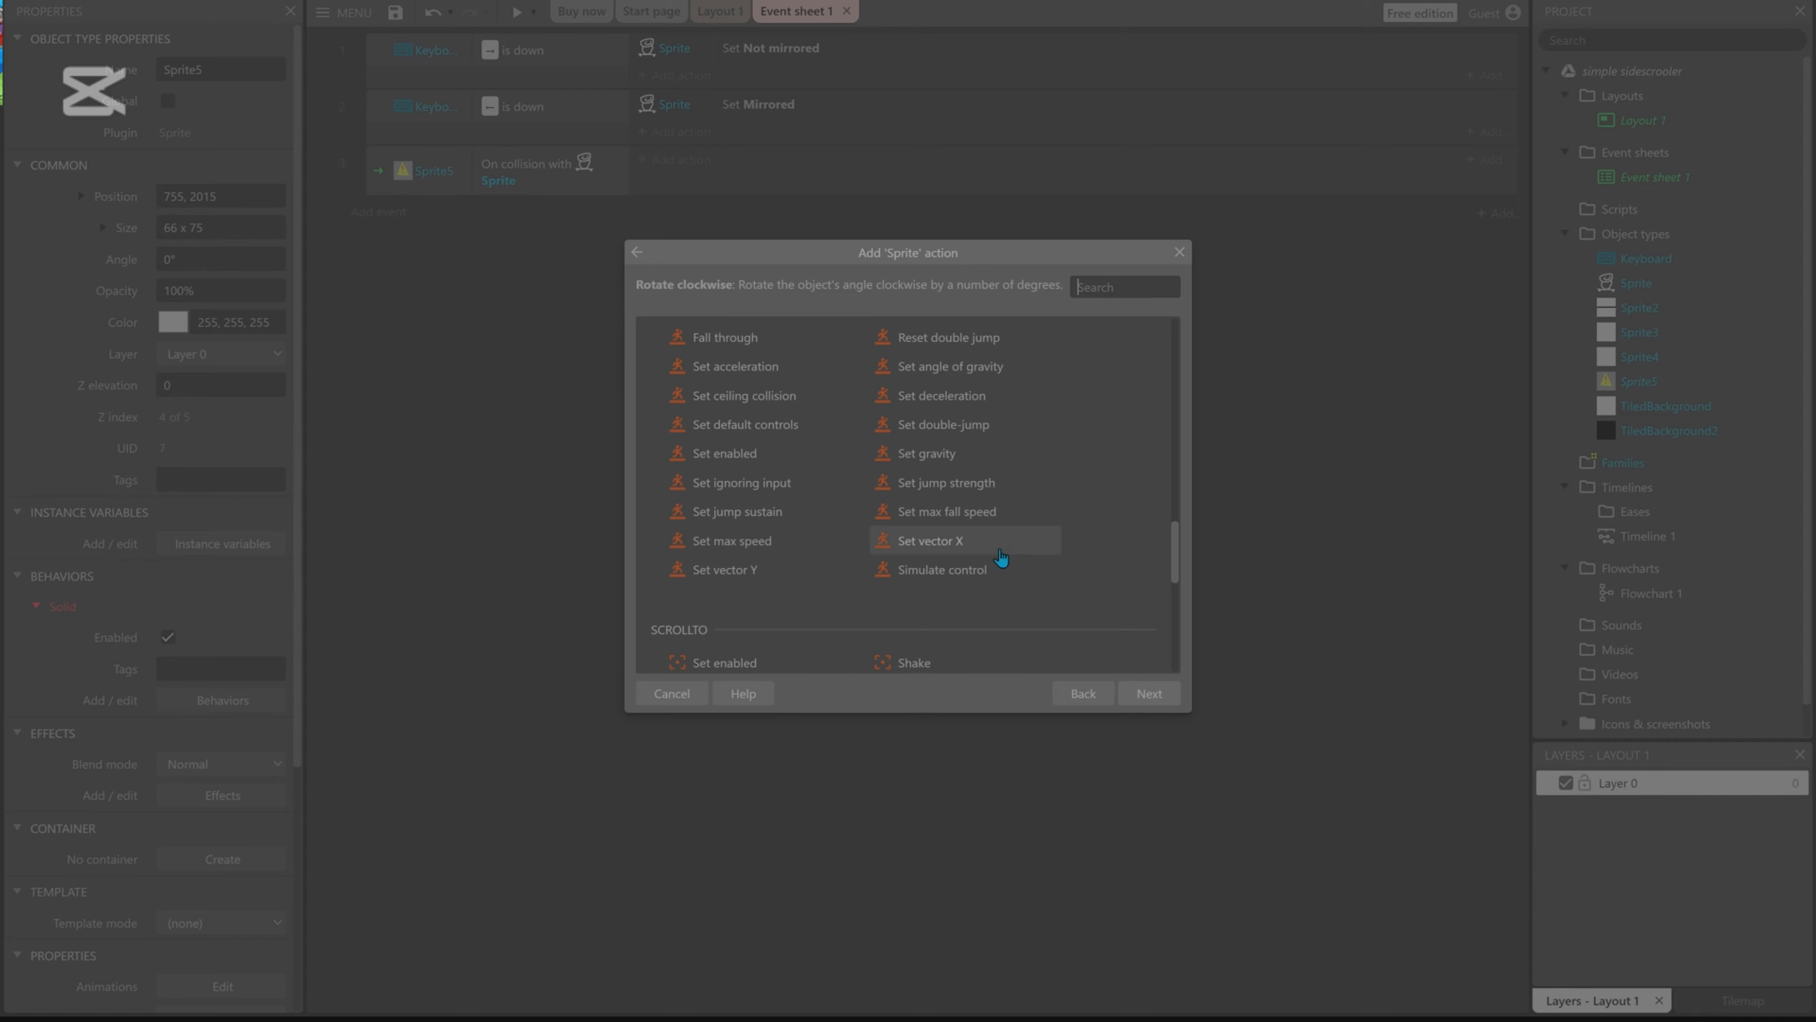
scroll(903, 546, "up", 3)
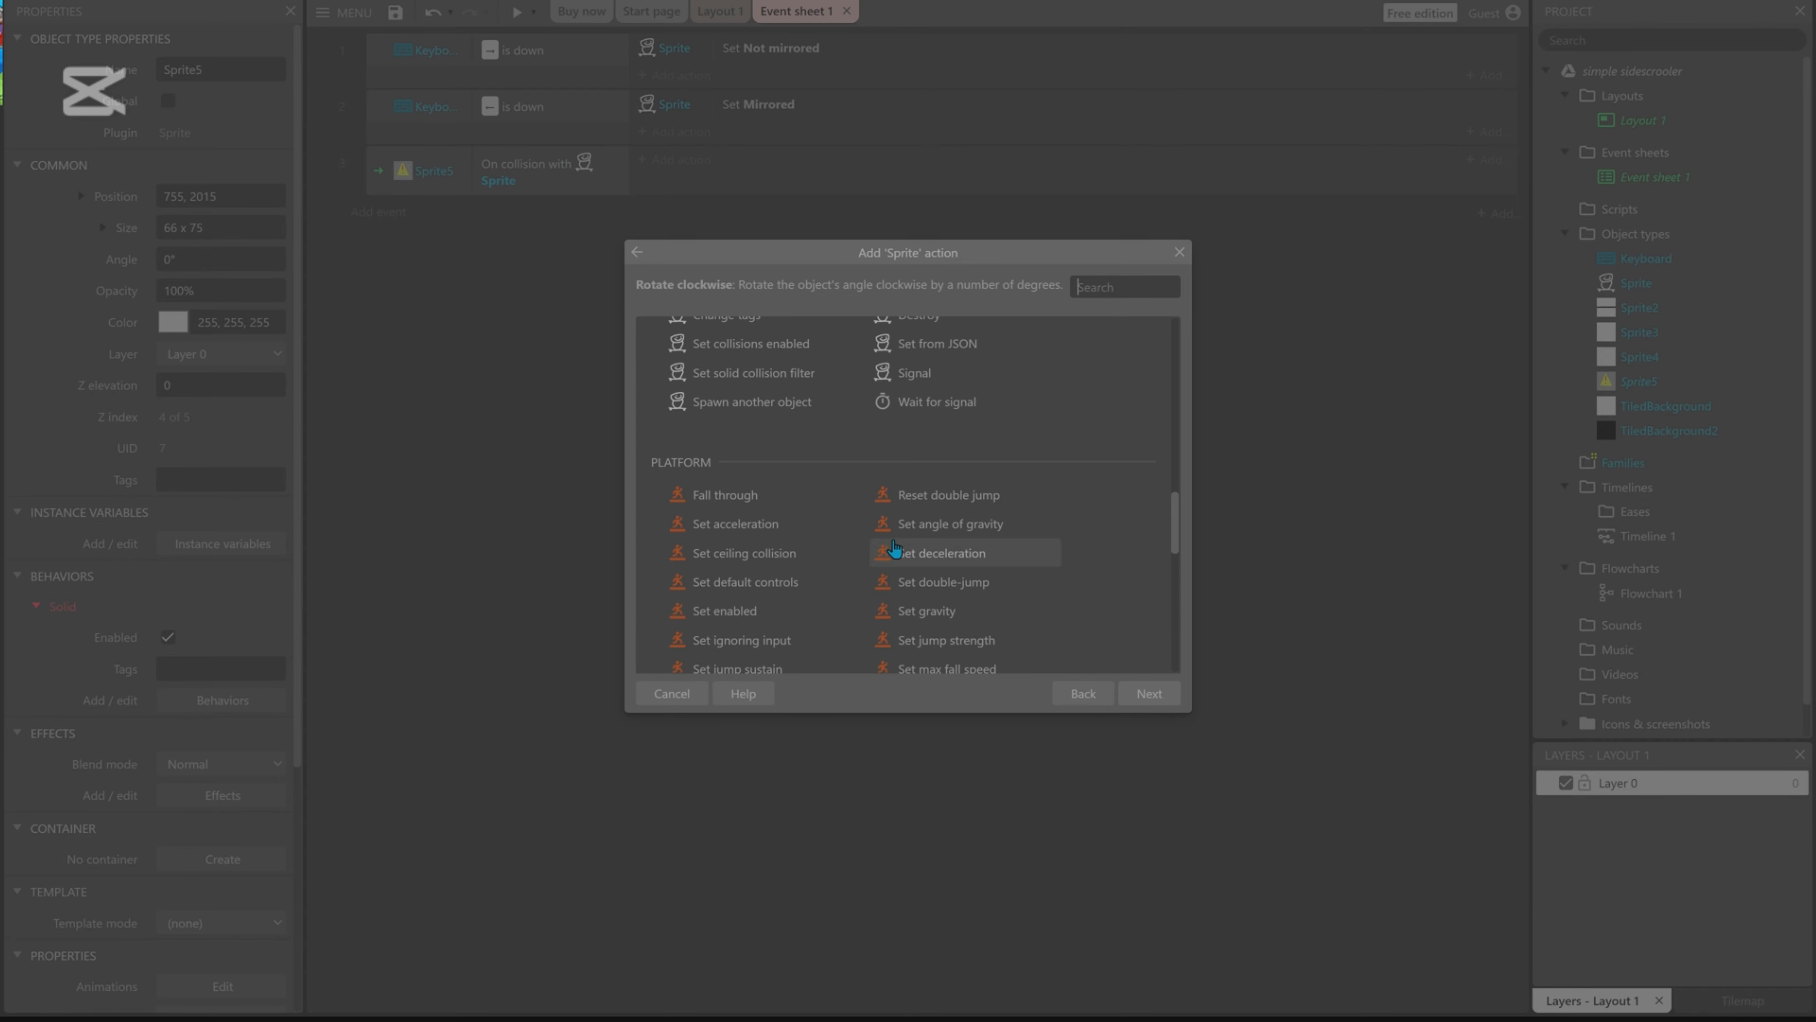
scroll(864, 494, "down", 3)
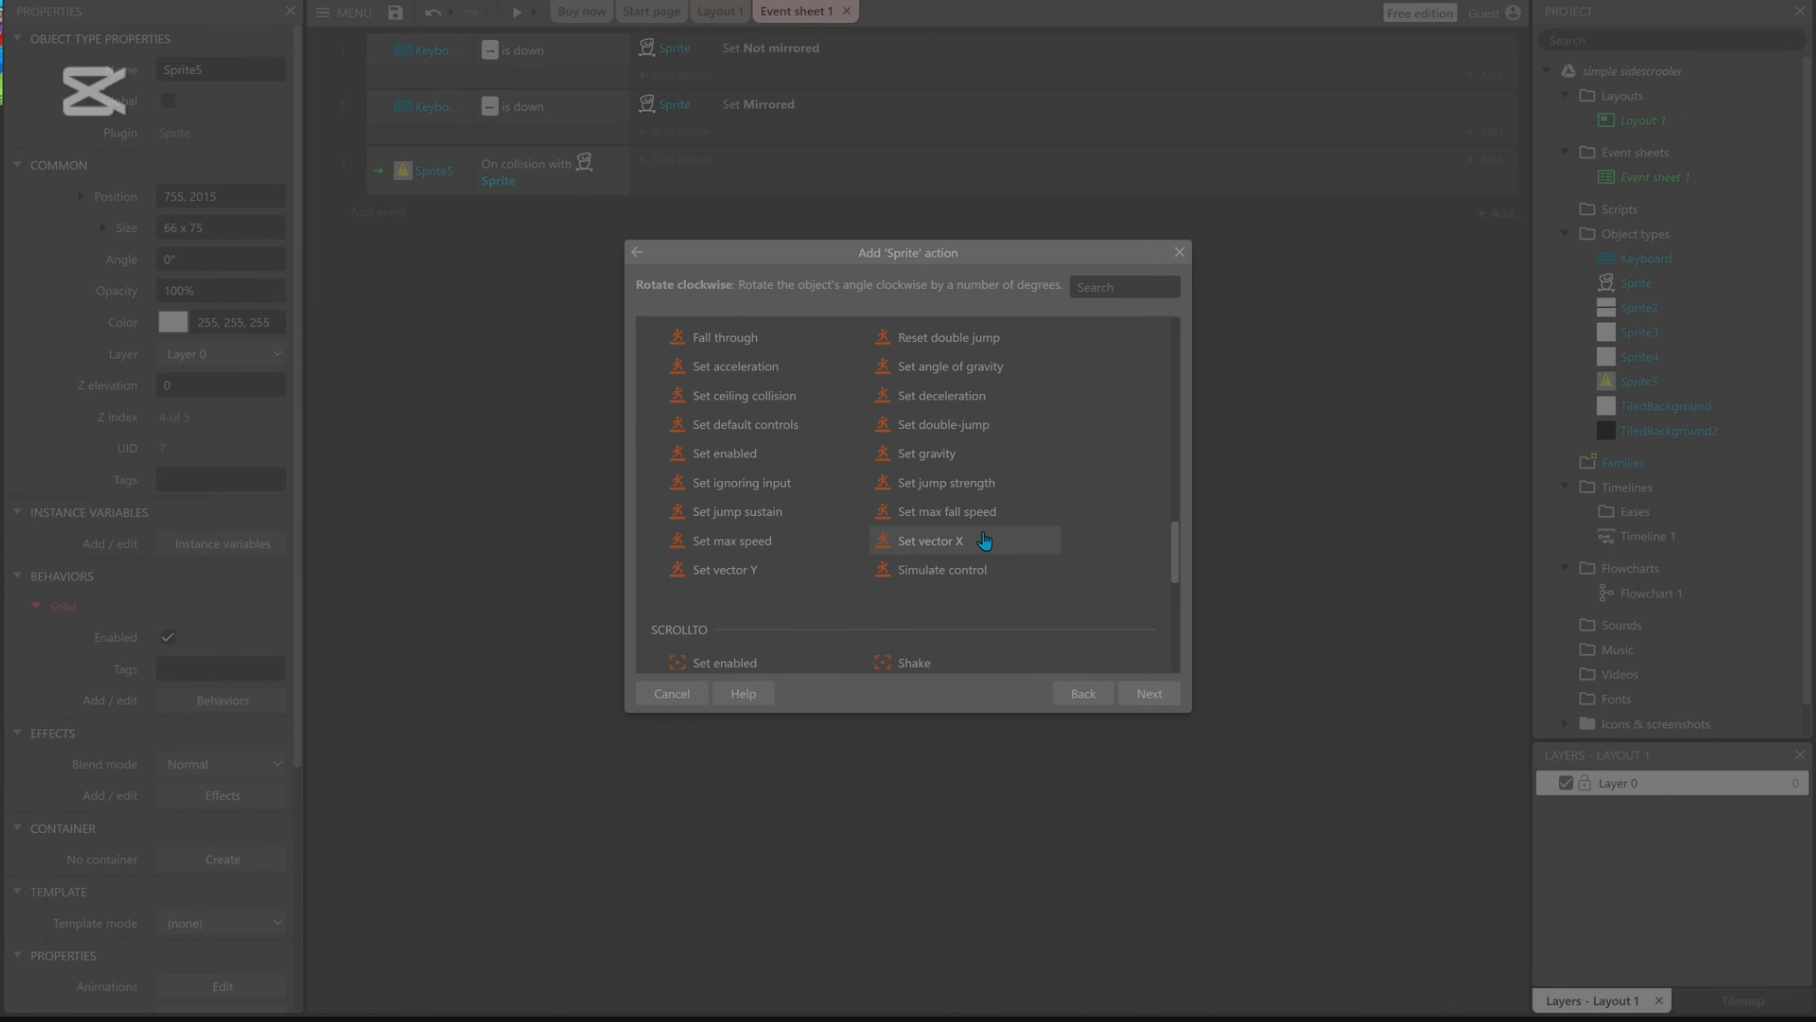
double_click(970, 570)
left_click(953, 472)
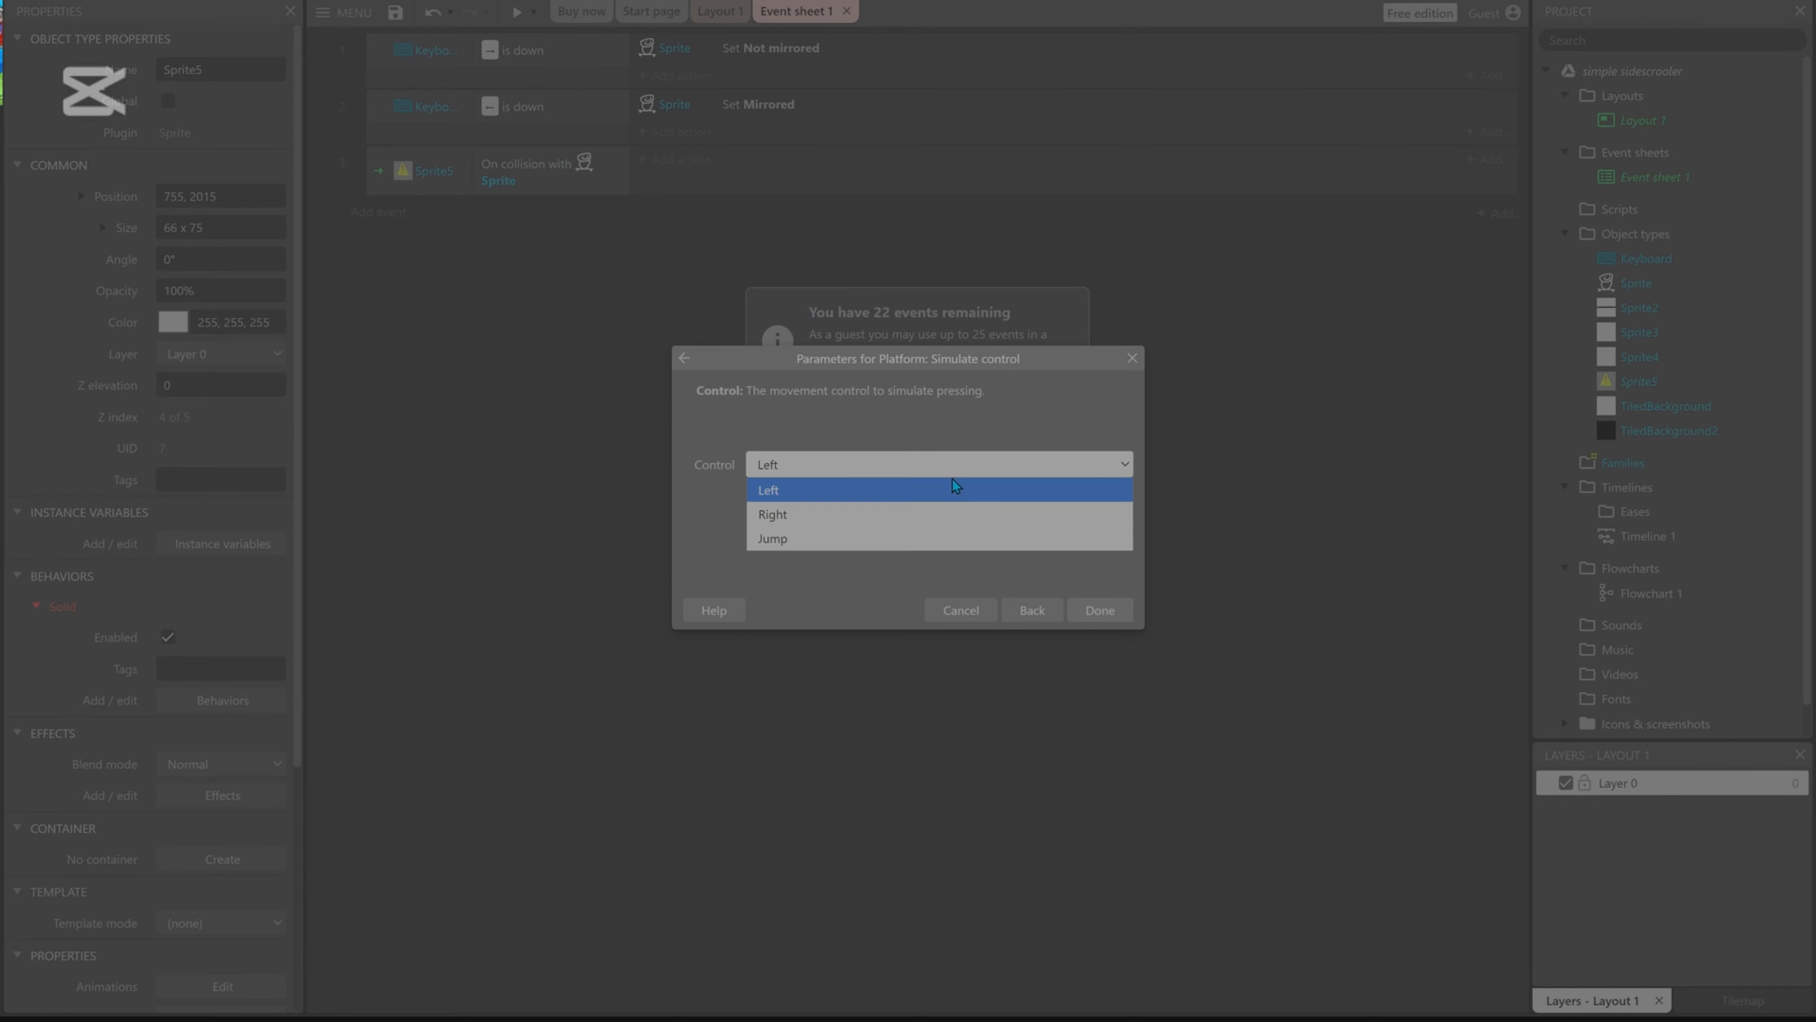
left_click(811, 515)
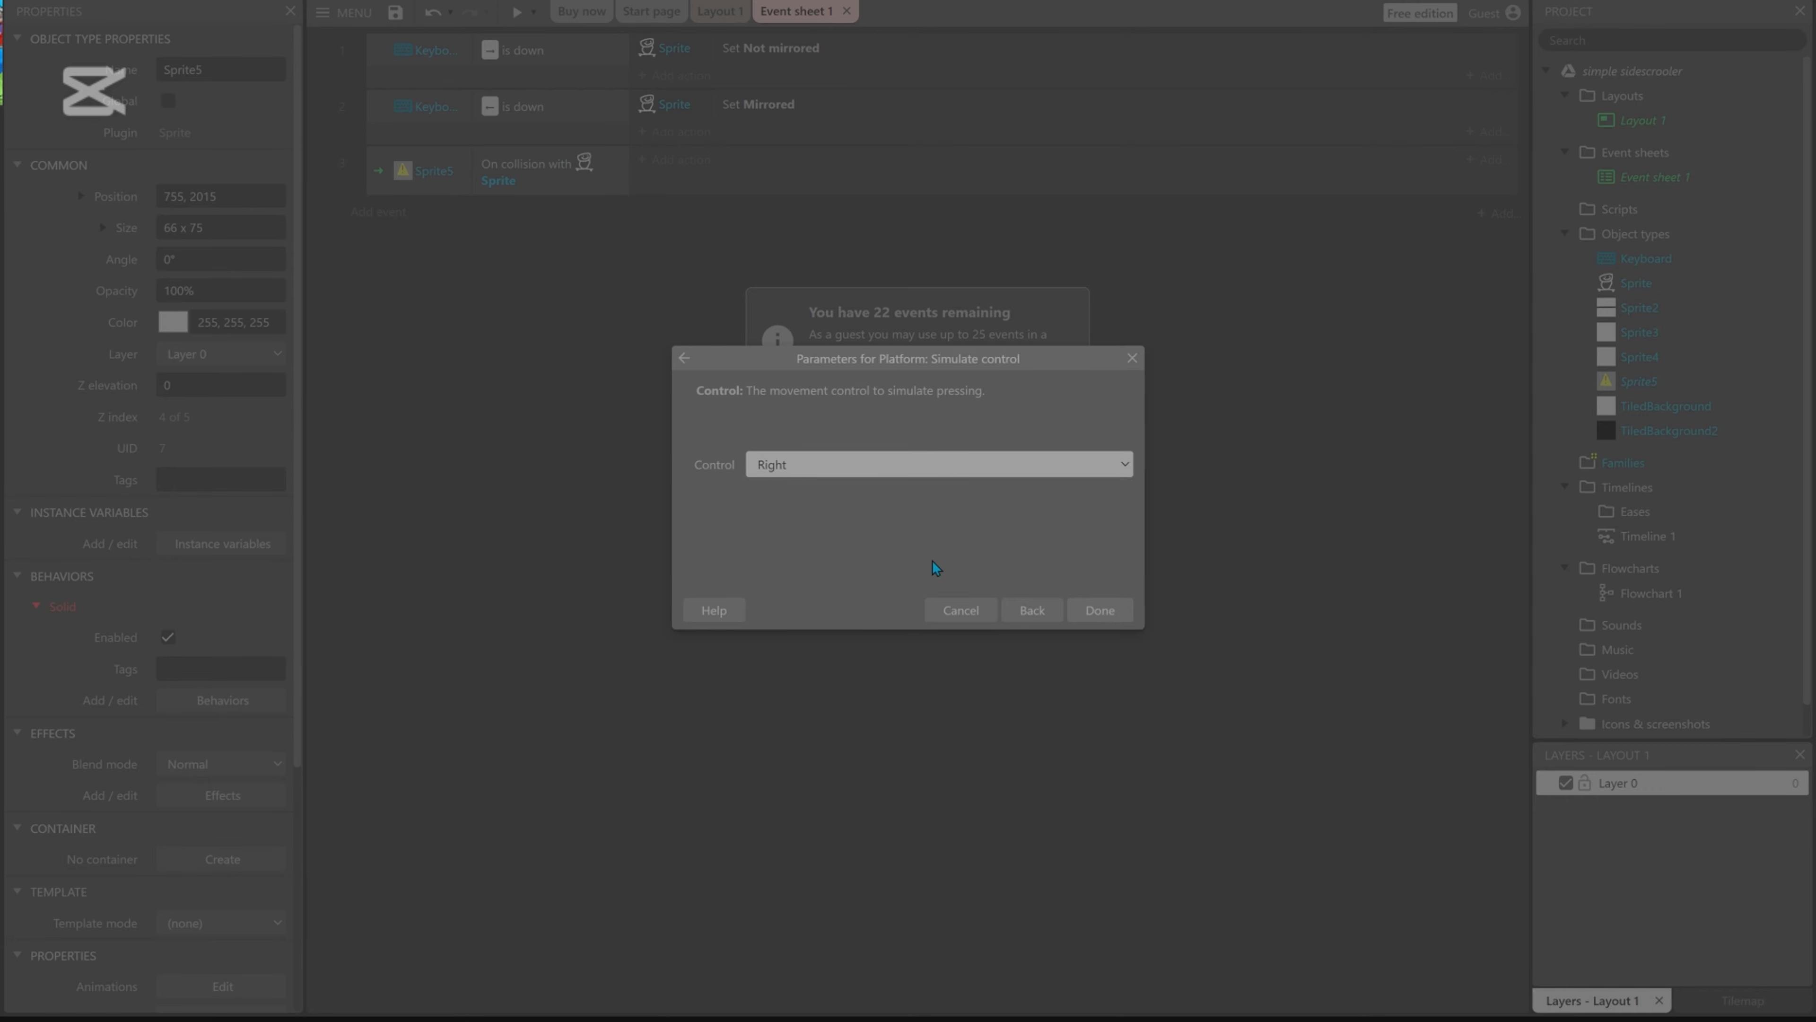
left_click(1094, 627)
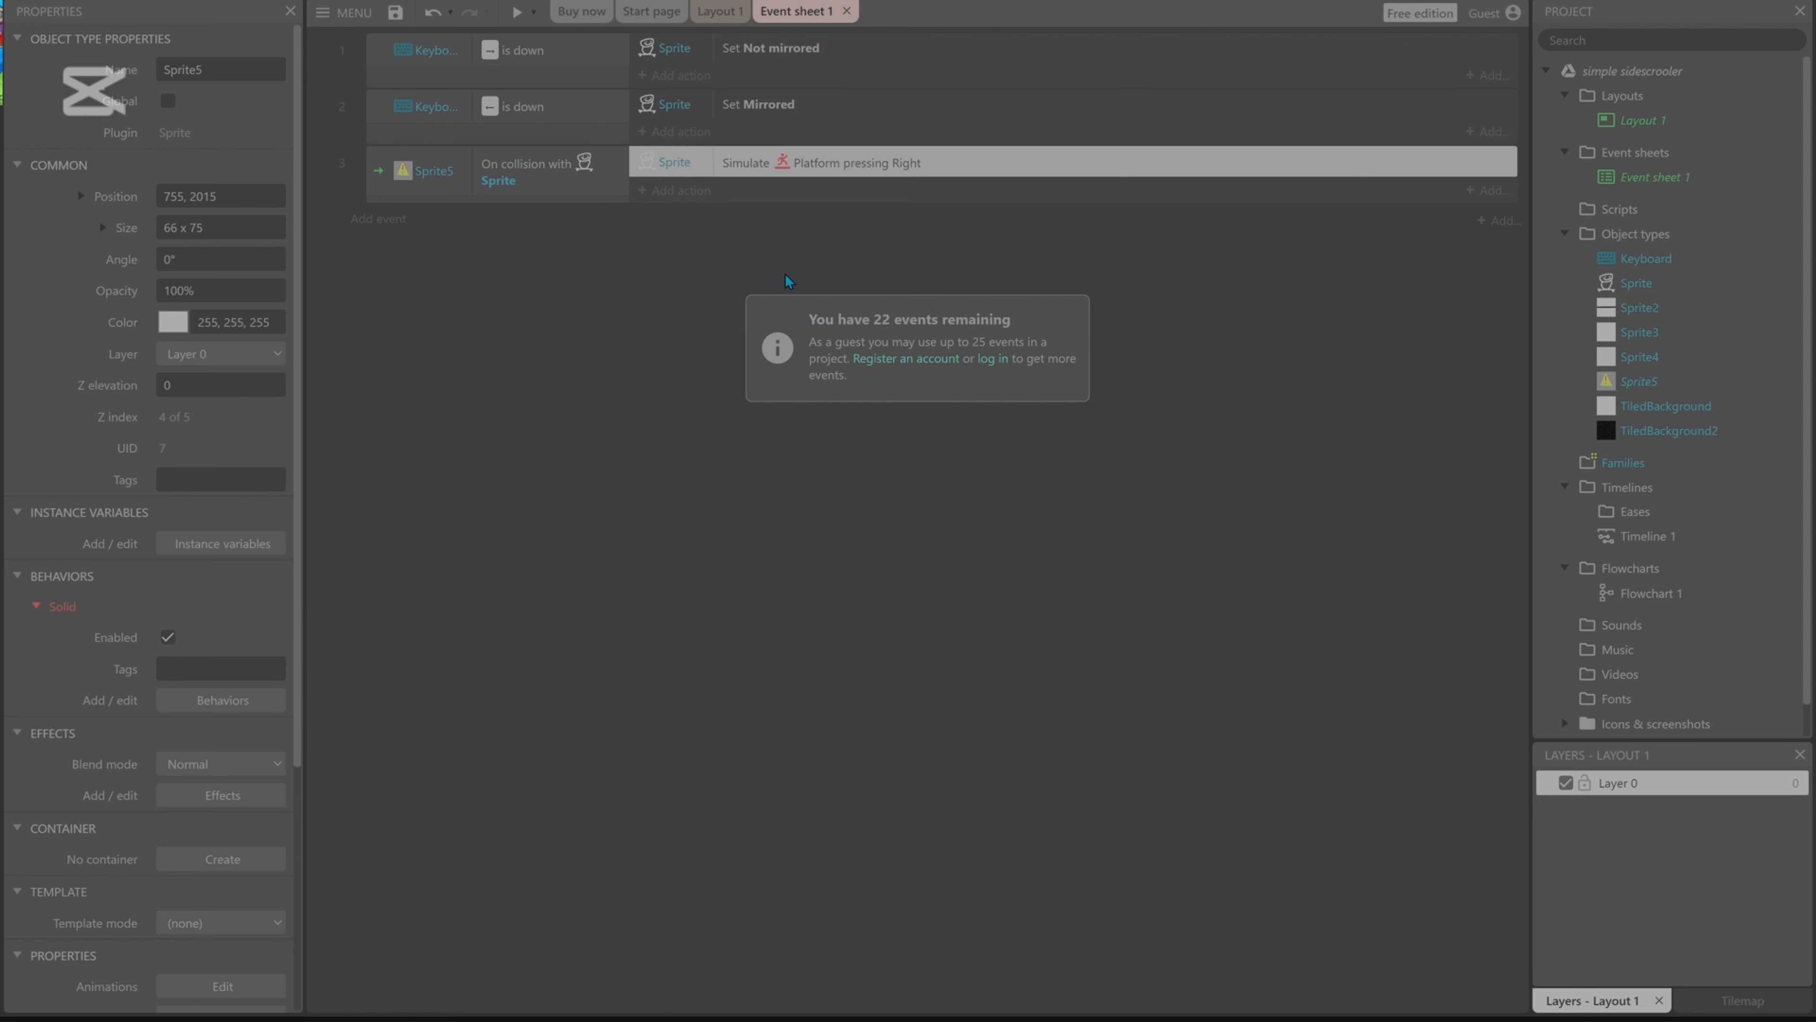
Add a Destroy action for Sprite5 to the collision event and save the project.
left_click(672, 190)
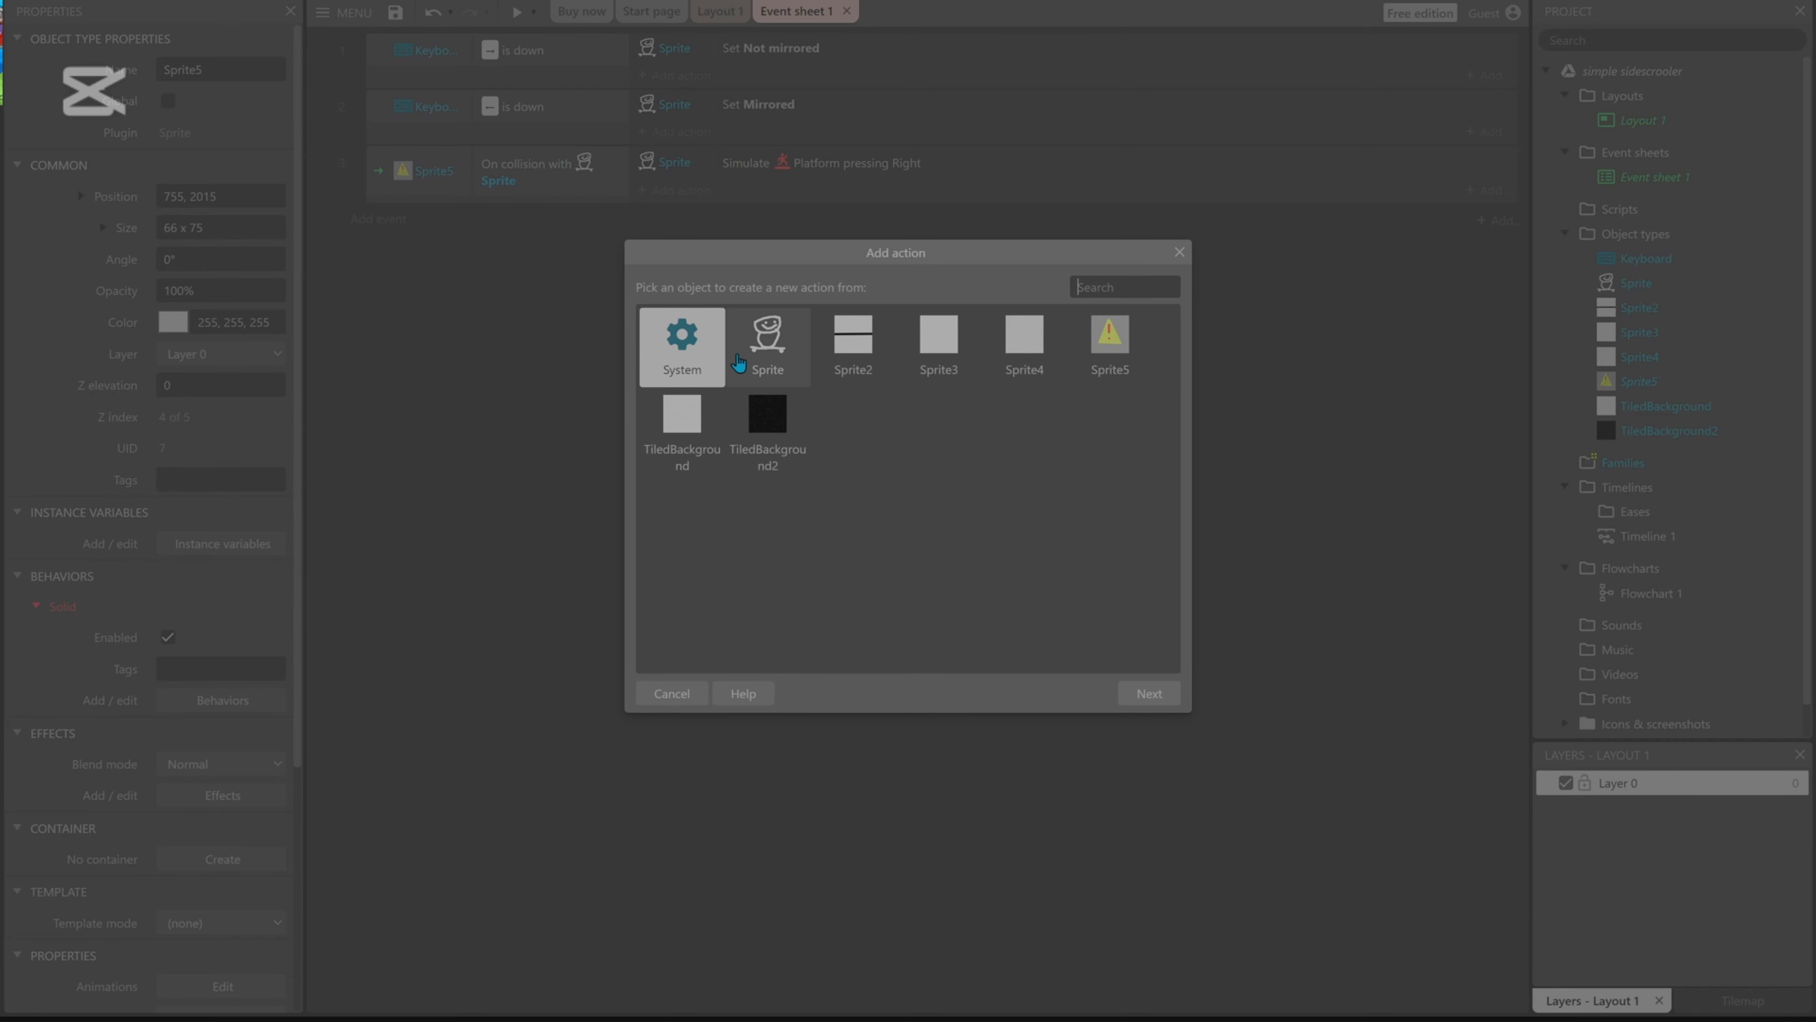
double_click(1119, 357)
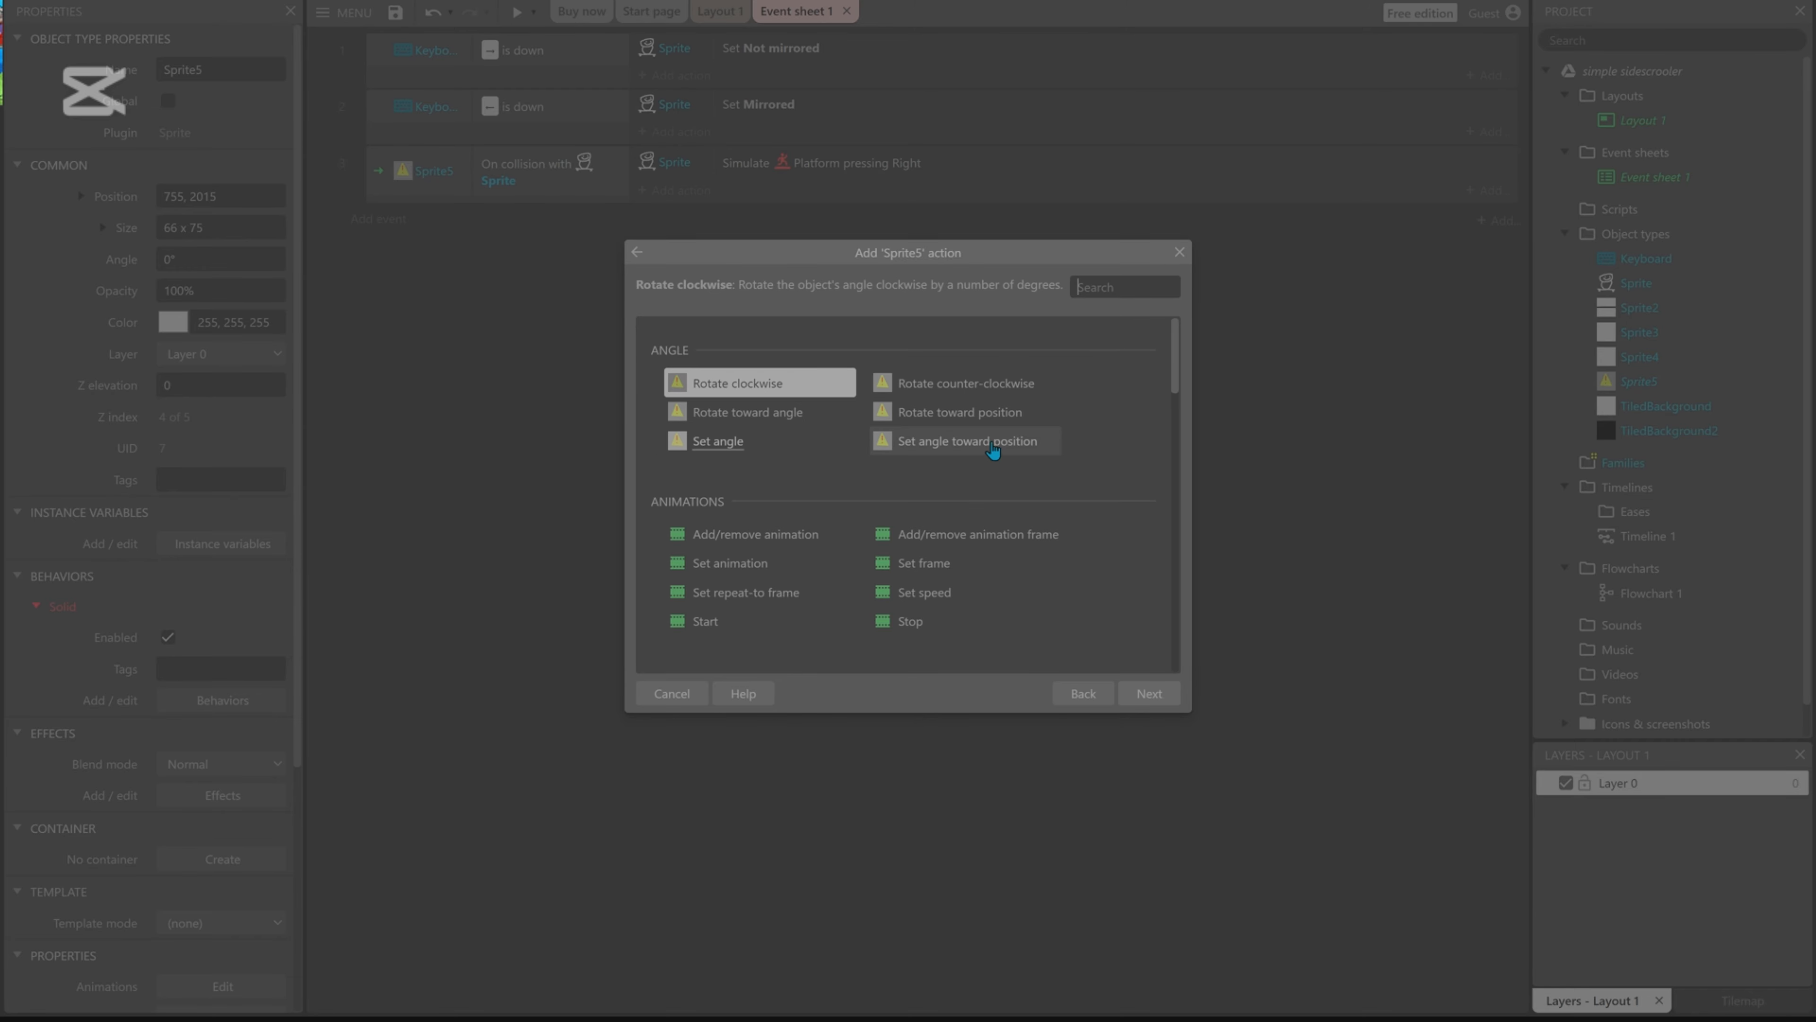
scroll(980, 462, "down", 5)
scroll(924, 479, "down", 8)
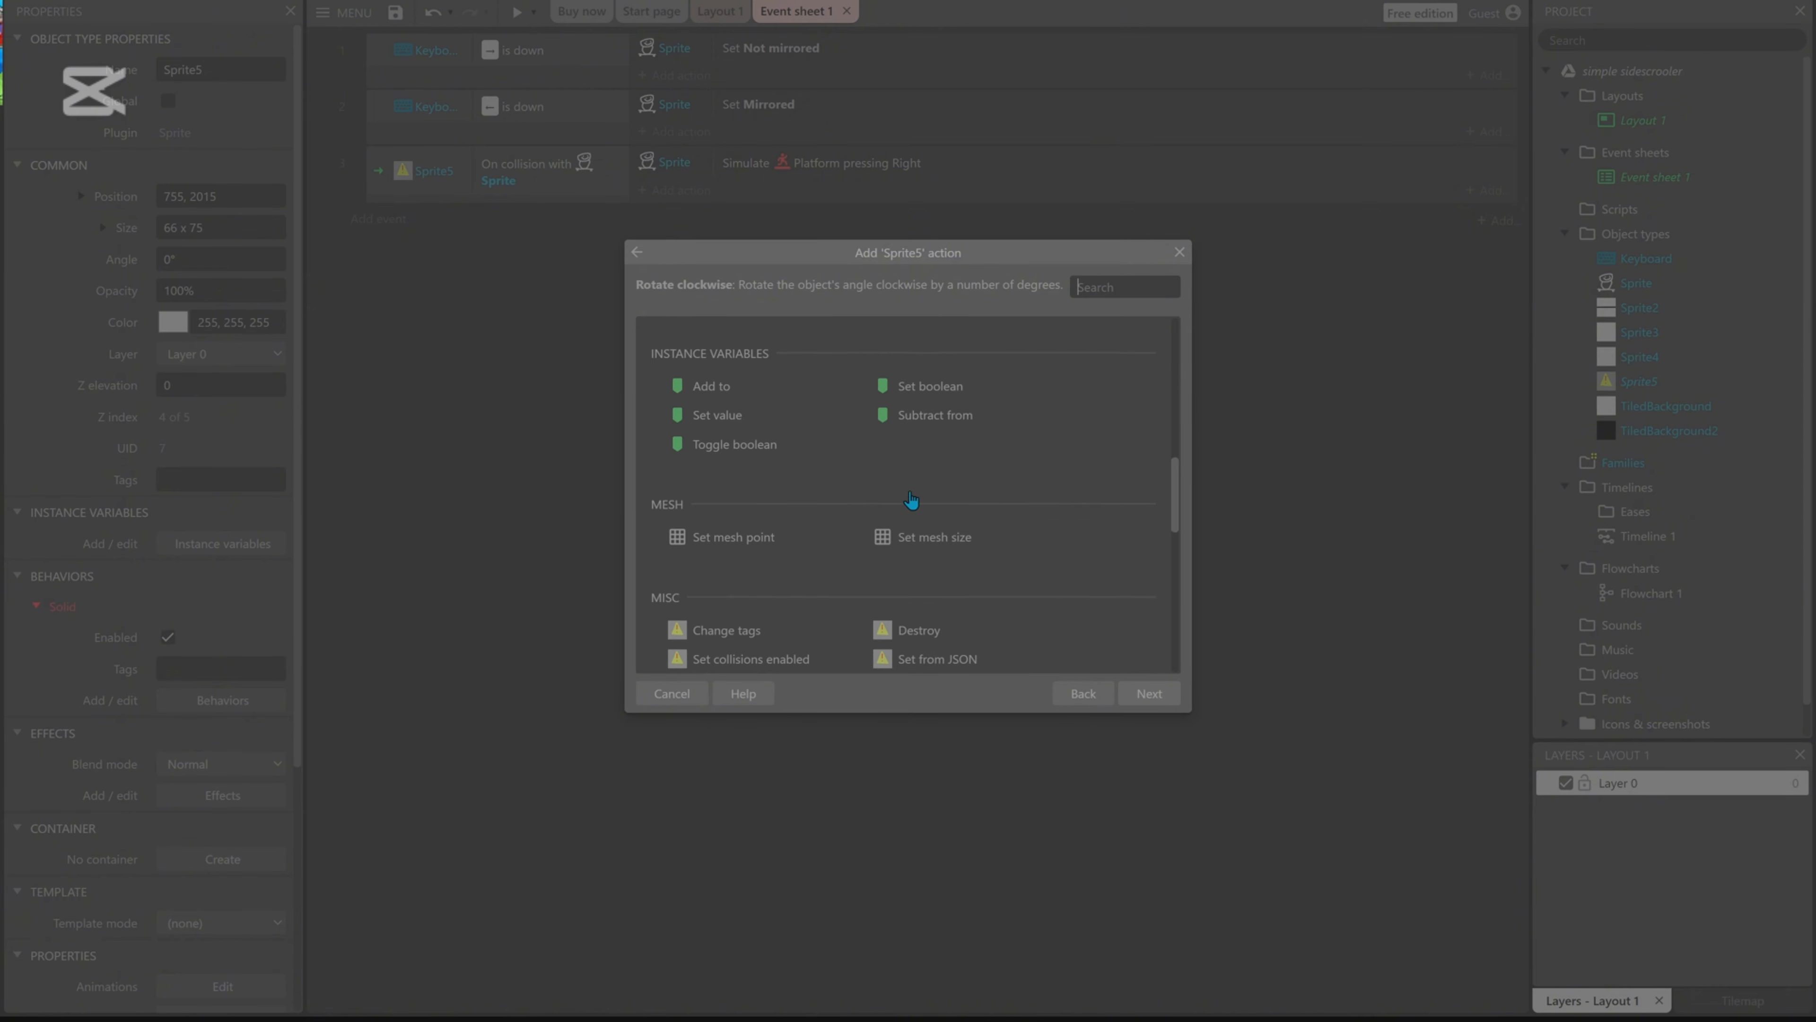
double_click(926, 481)
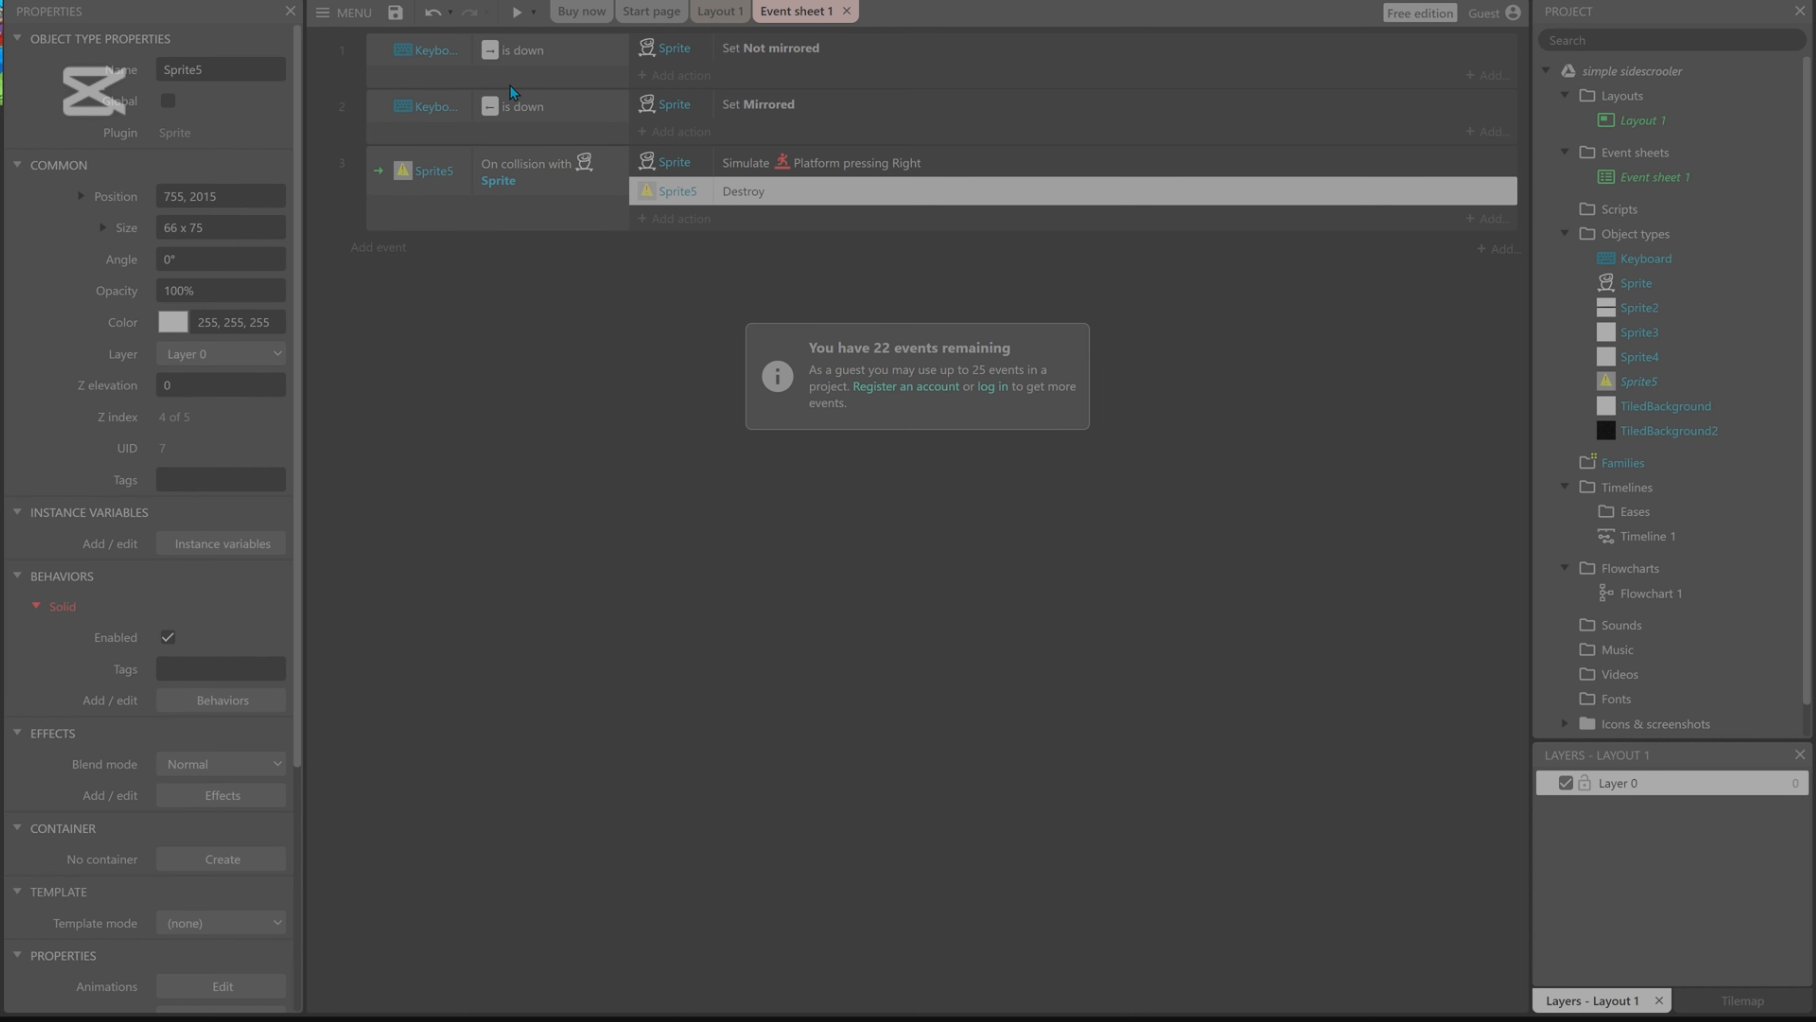
key("ctrl+s")
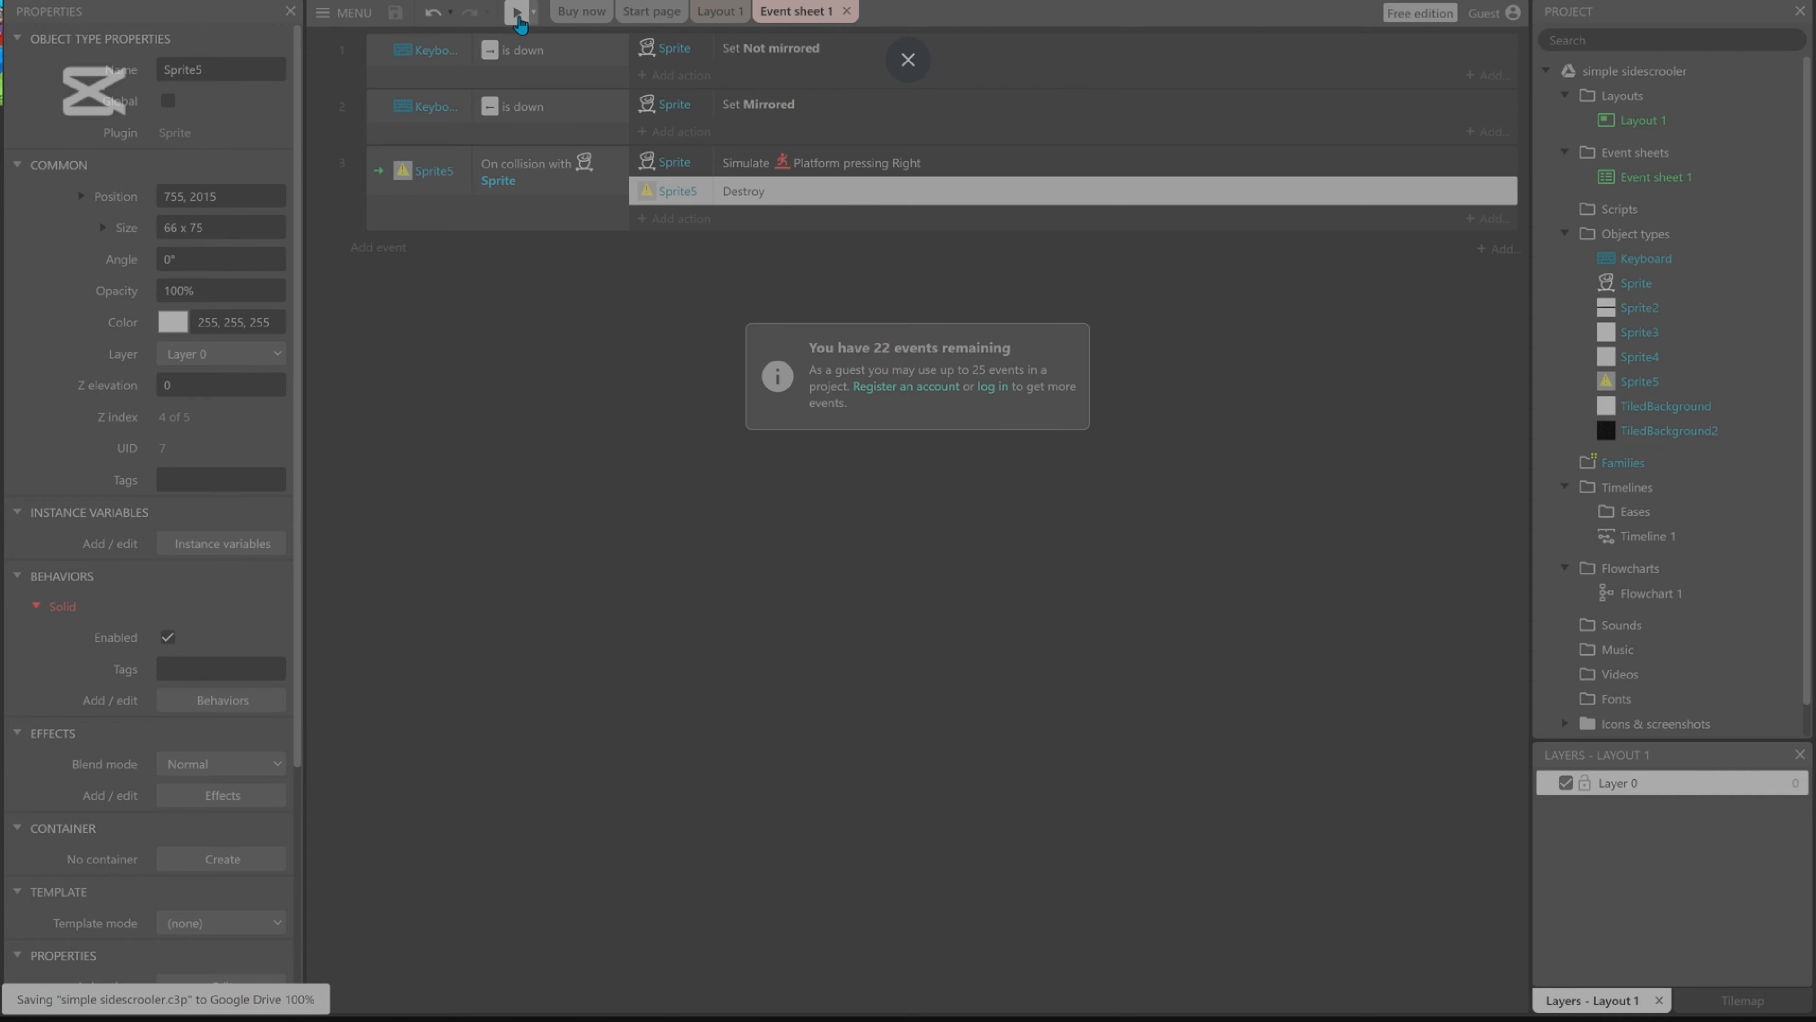
Preview the project, move the character right into the warning sign, and close the preview.
left_click(517, 13)
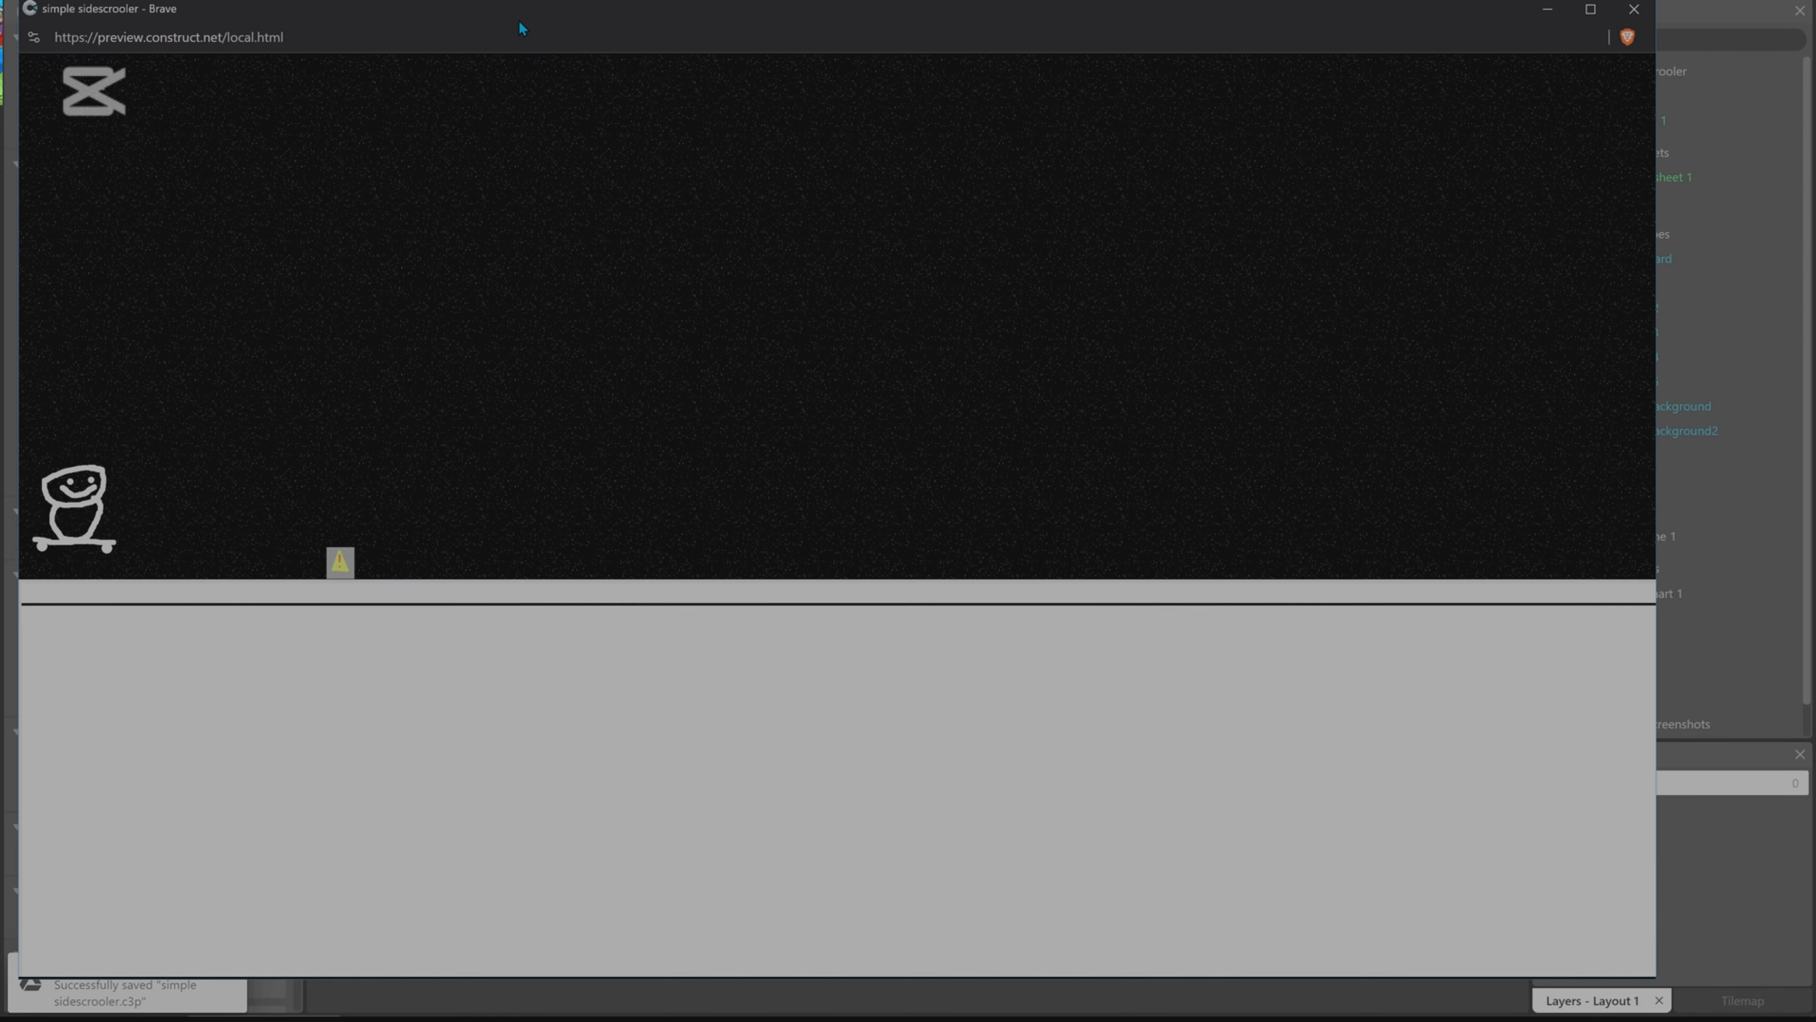
key("Right")
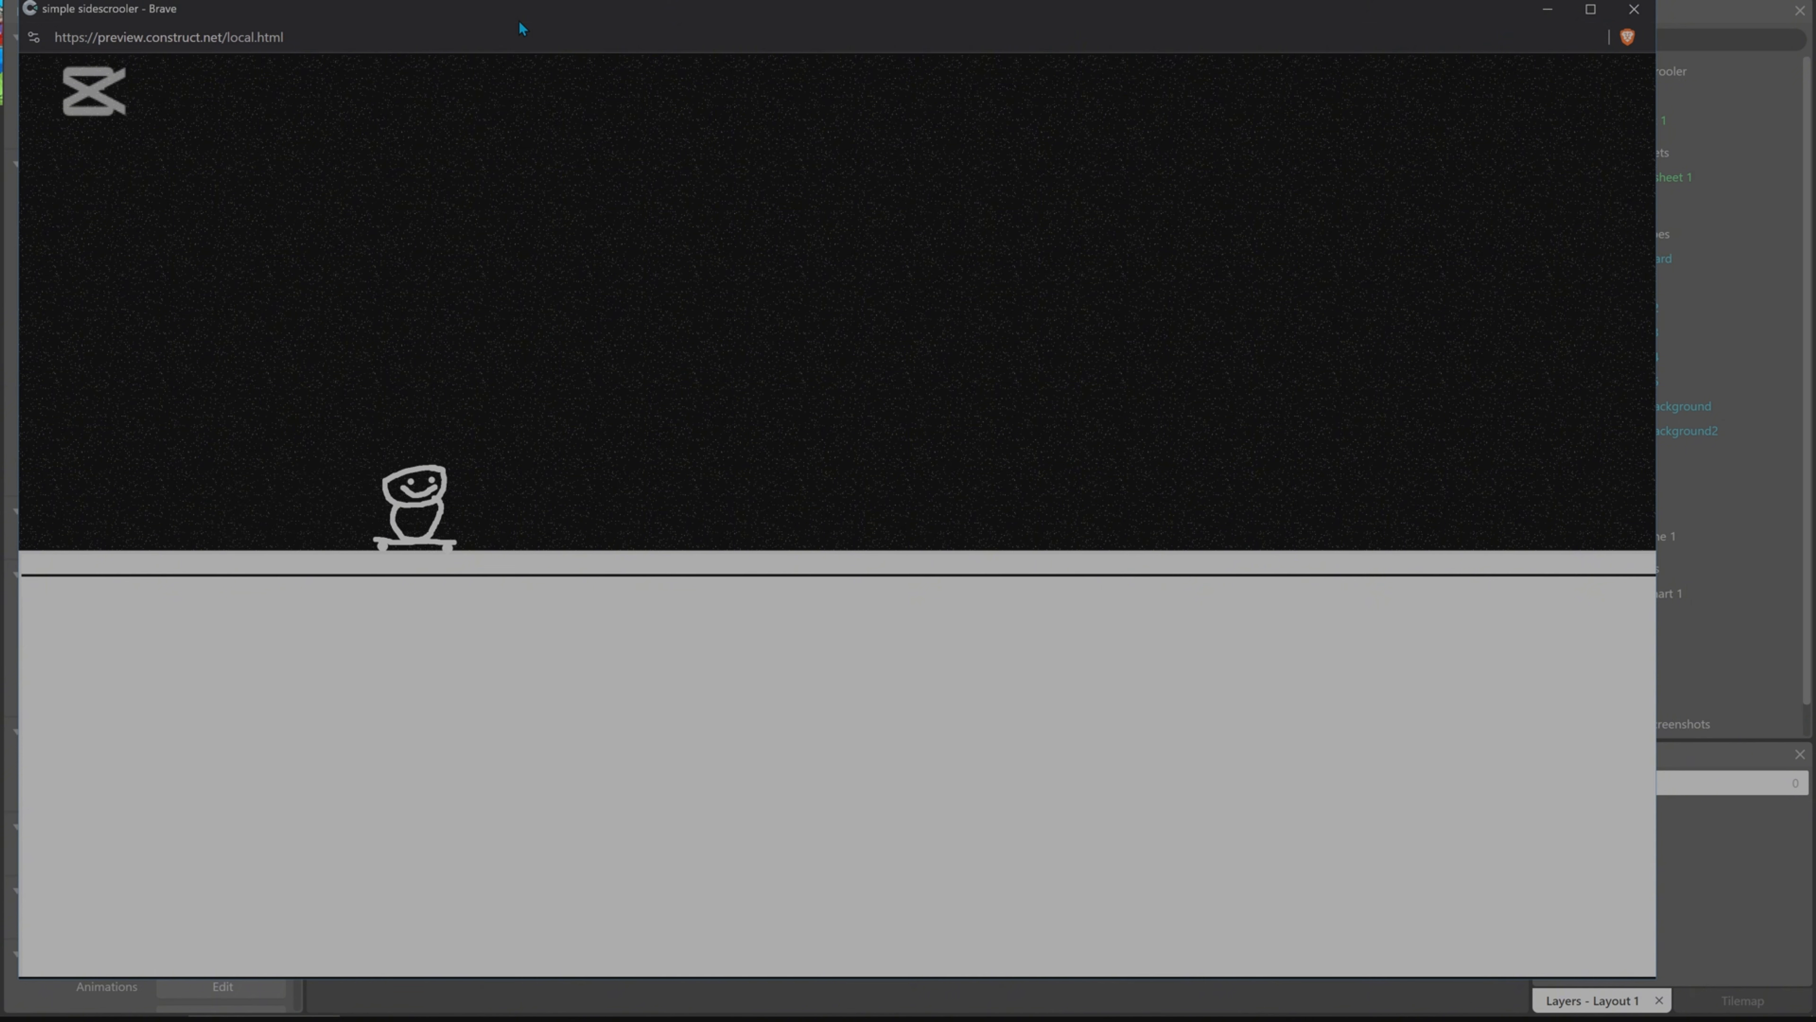
left_click(1633, 9)
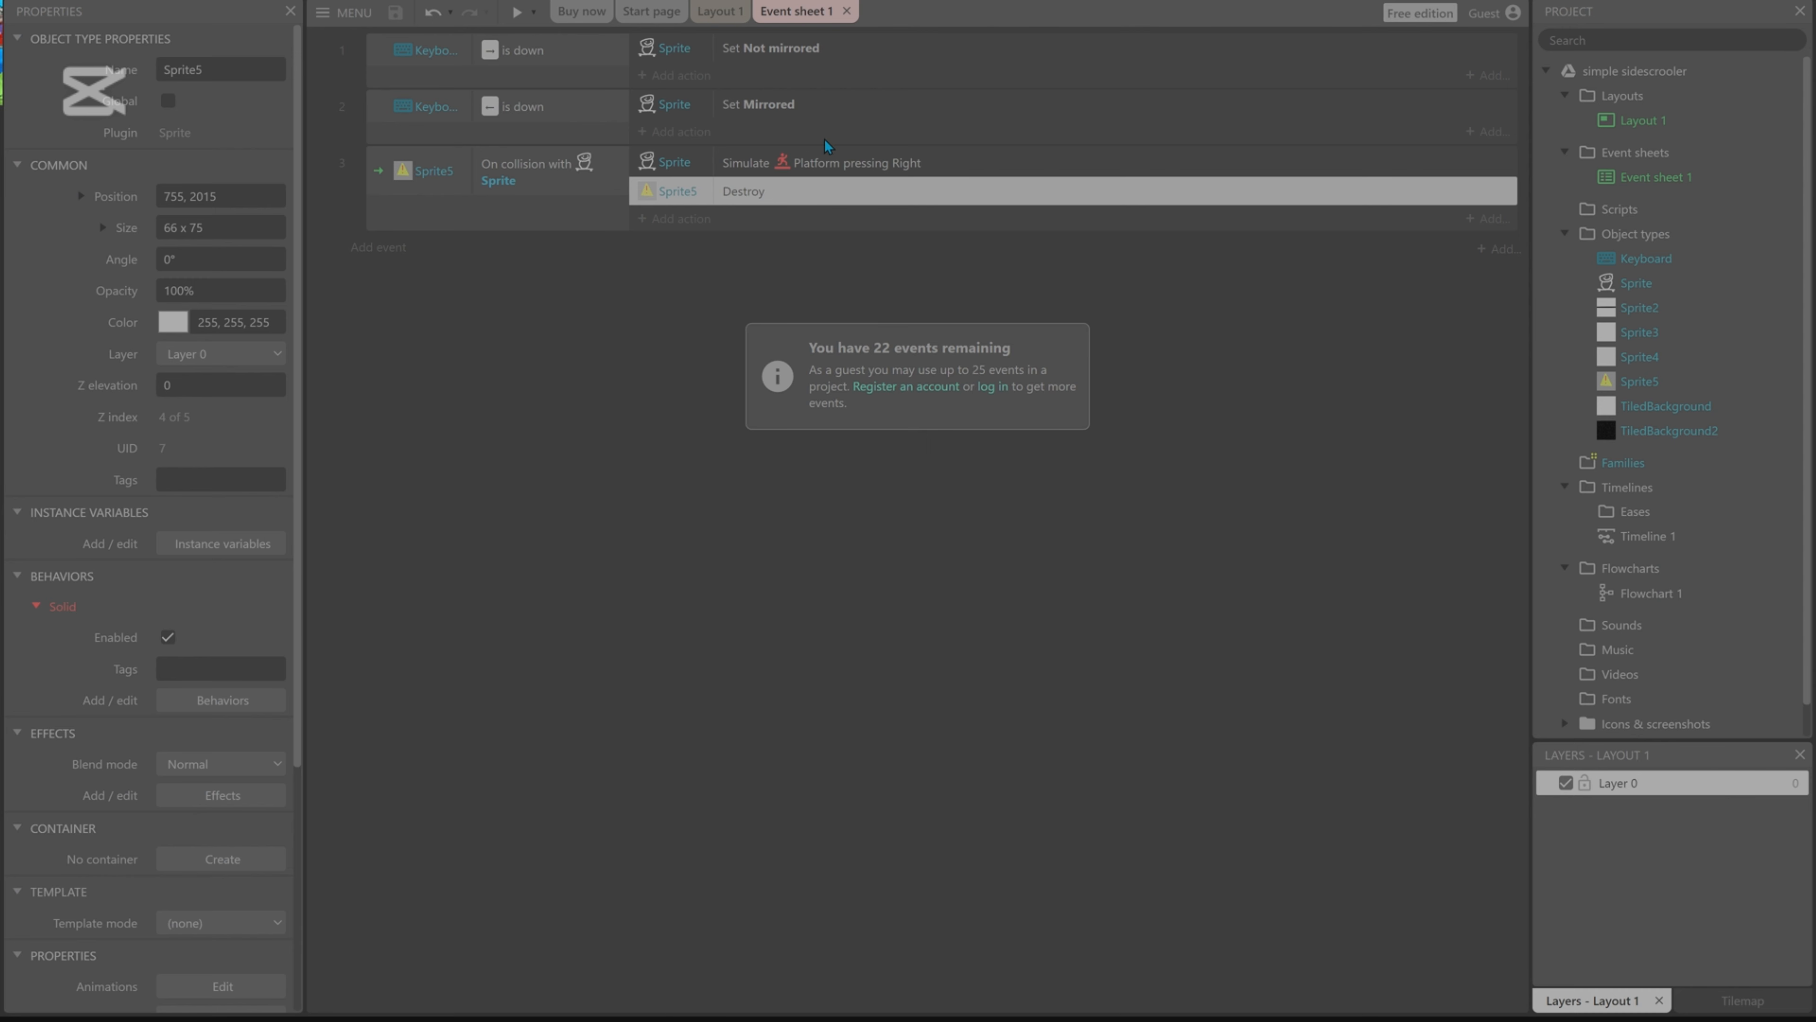
Duplicate the Simulate Platform pressing Right action three times in the collision event and test it in a preview.
left_click(764, 166)
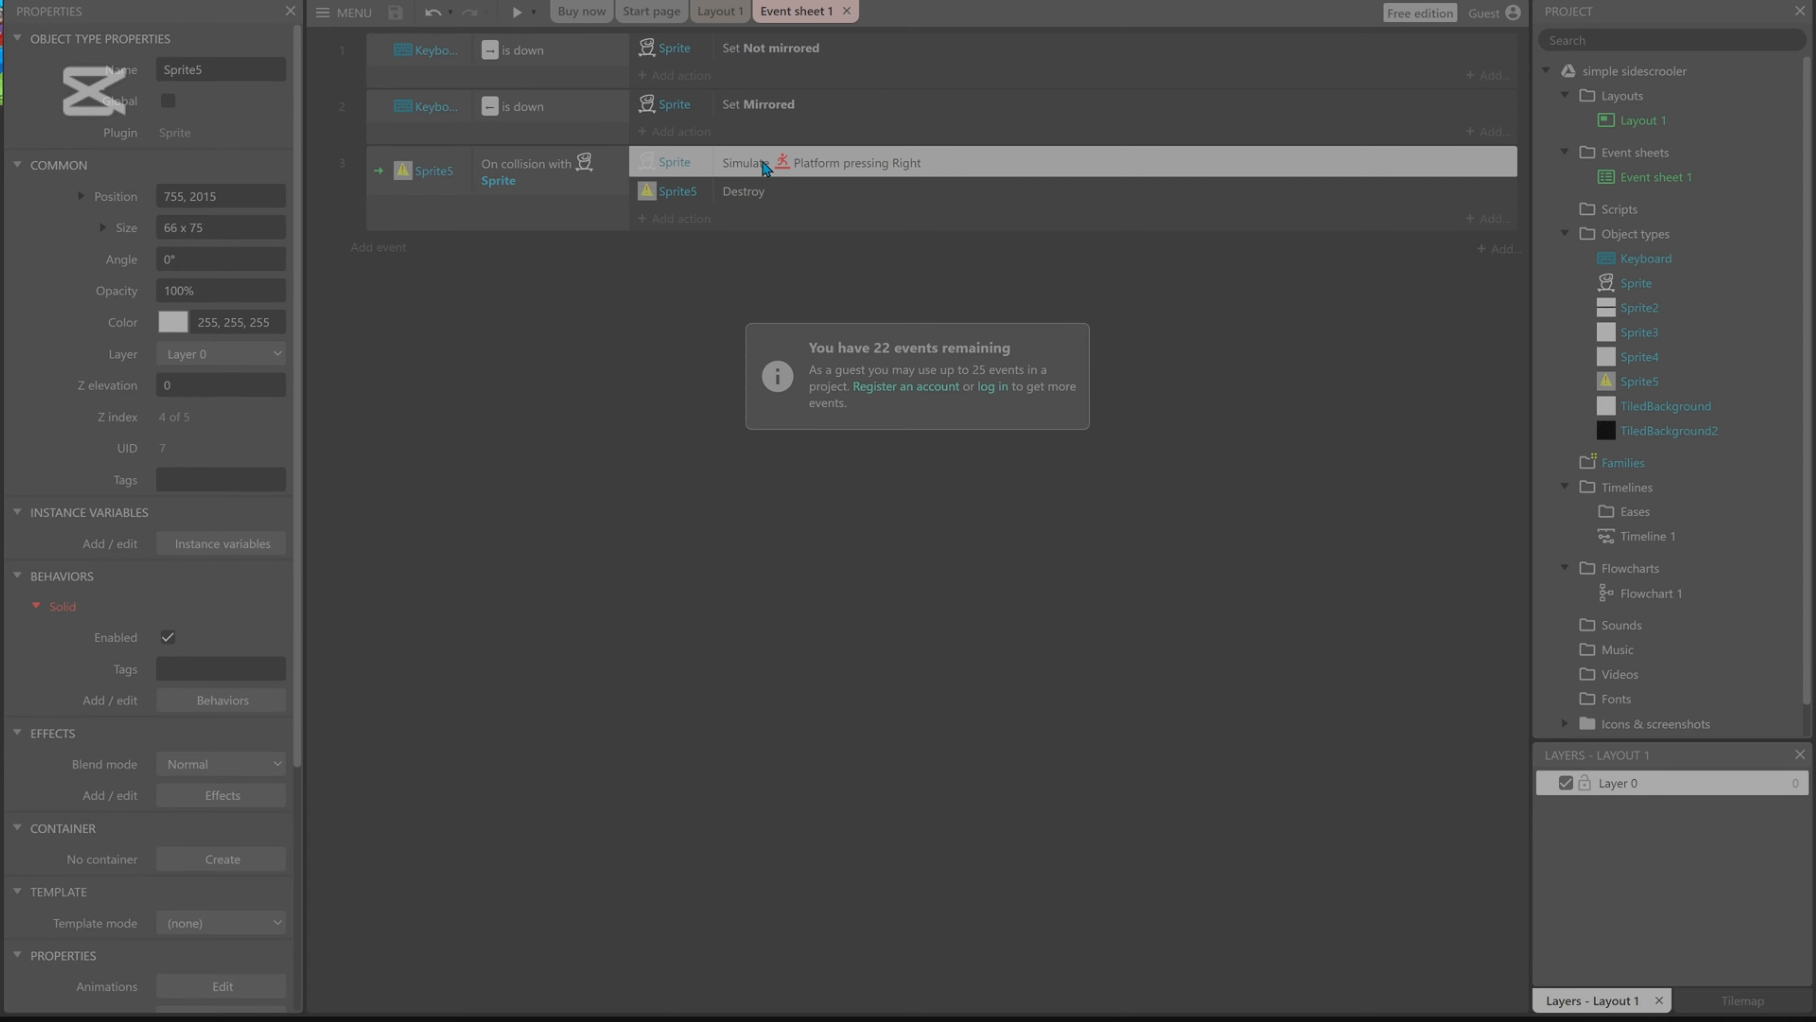
key("ctrl+v")
key("ctrl+v")
key("ctrl+v")
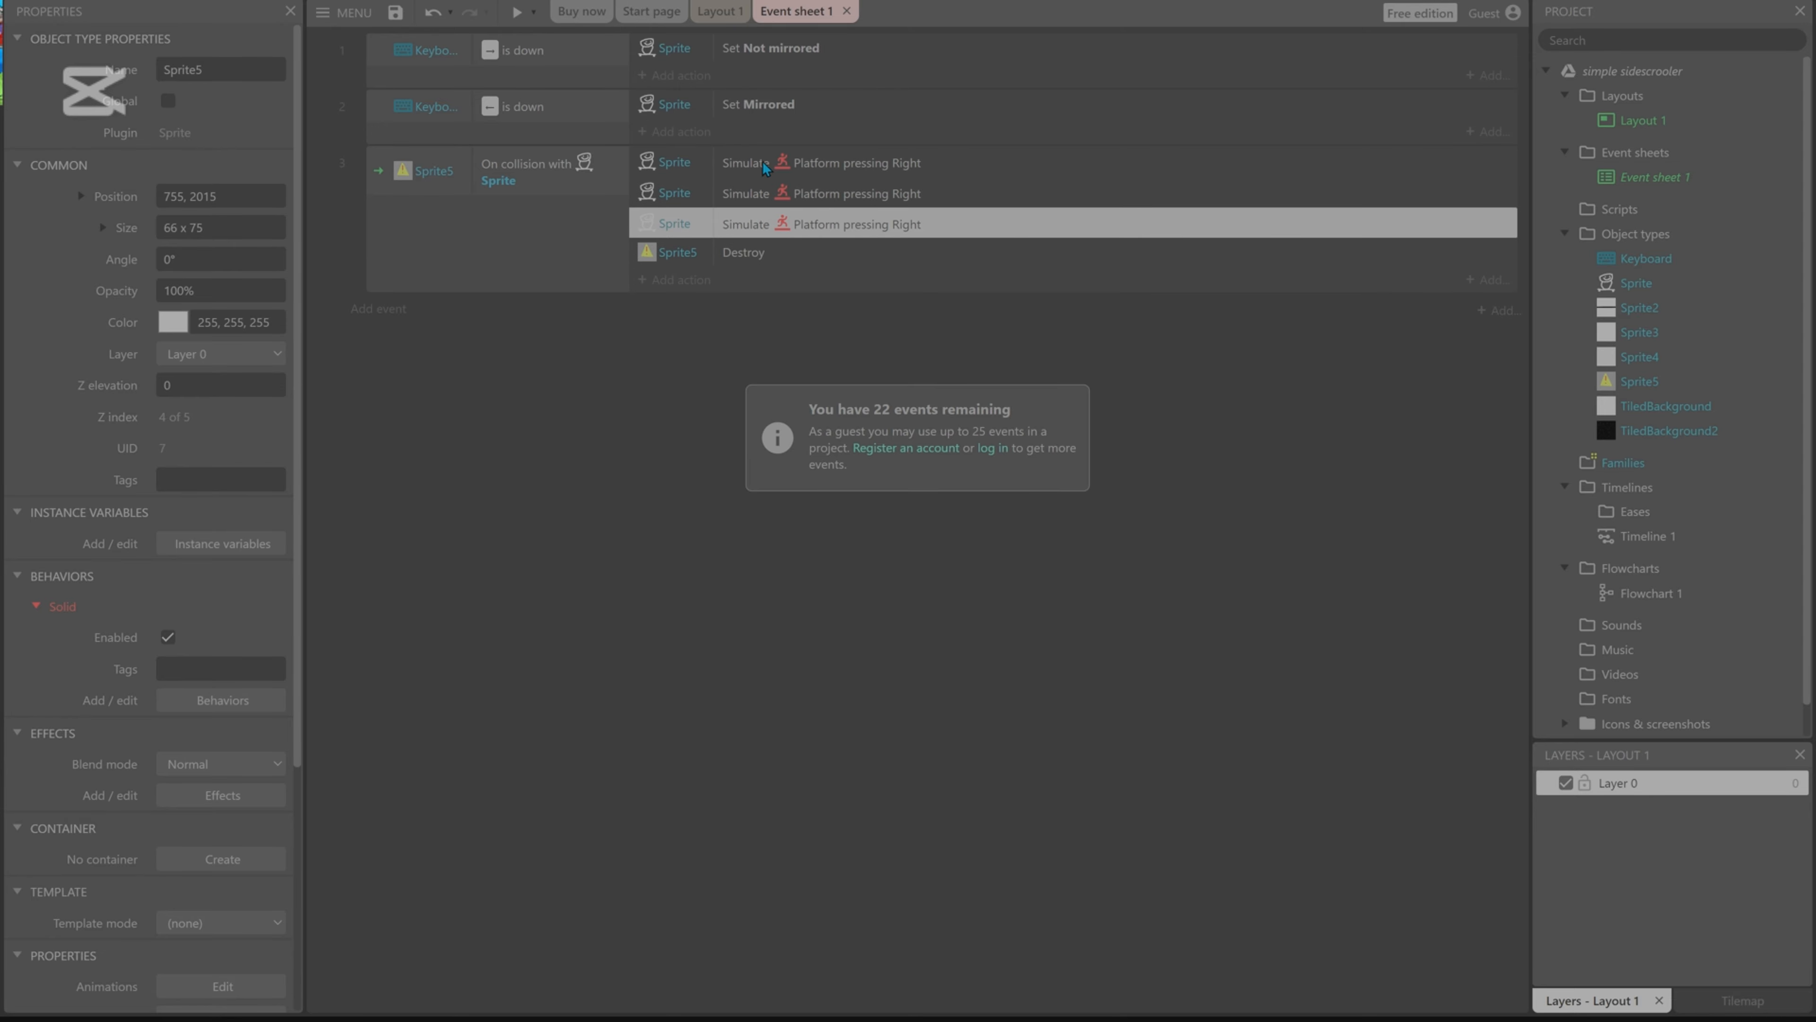
left_click(516, 12)
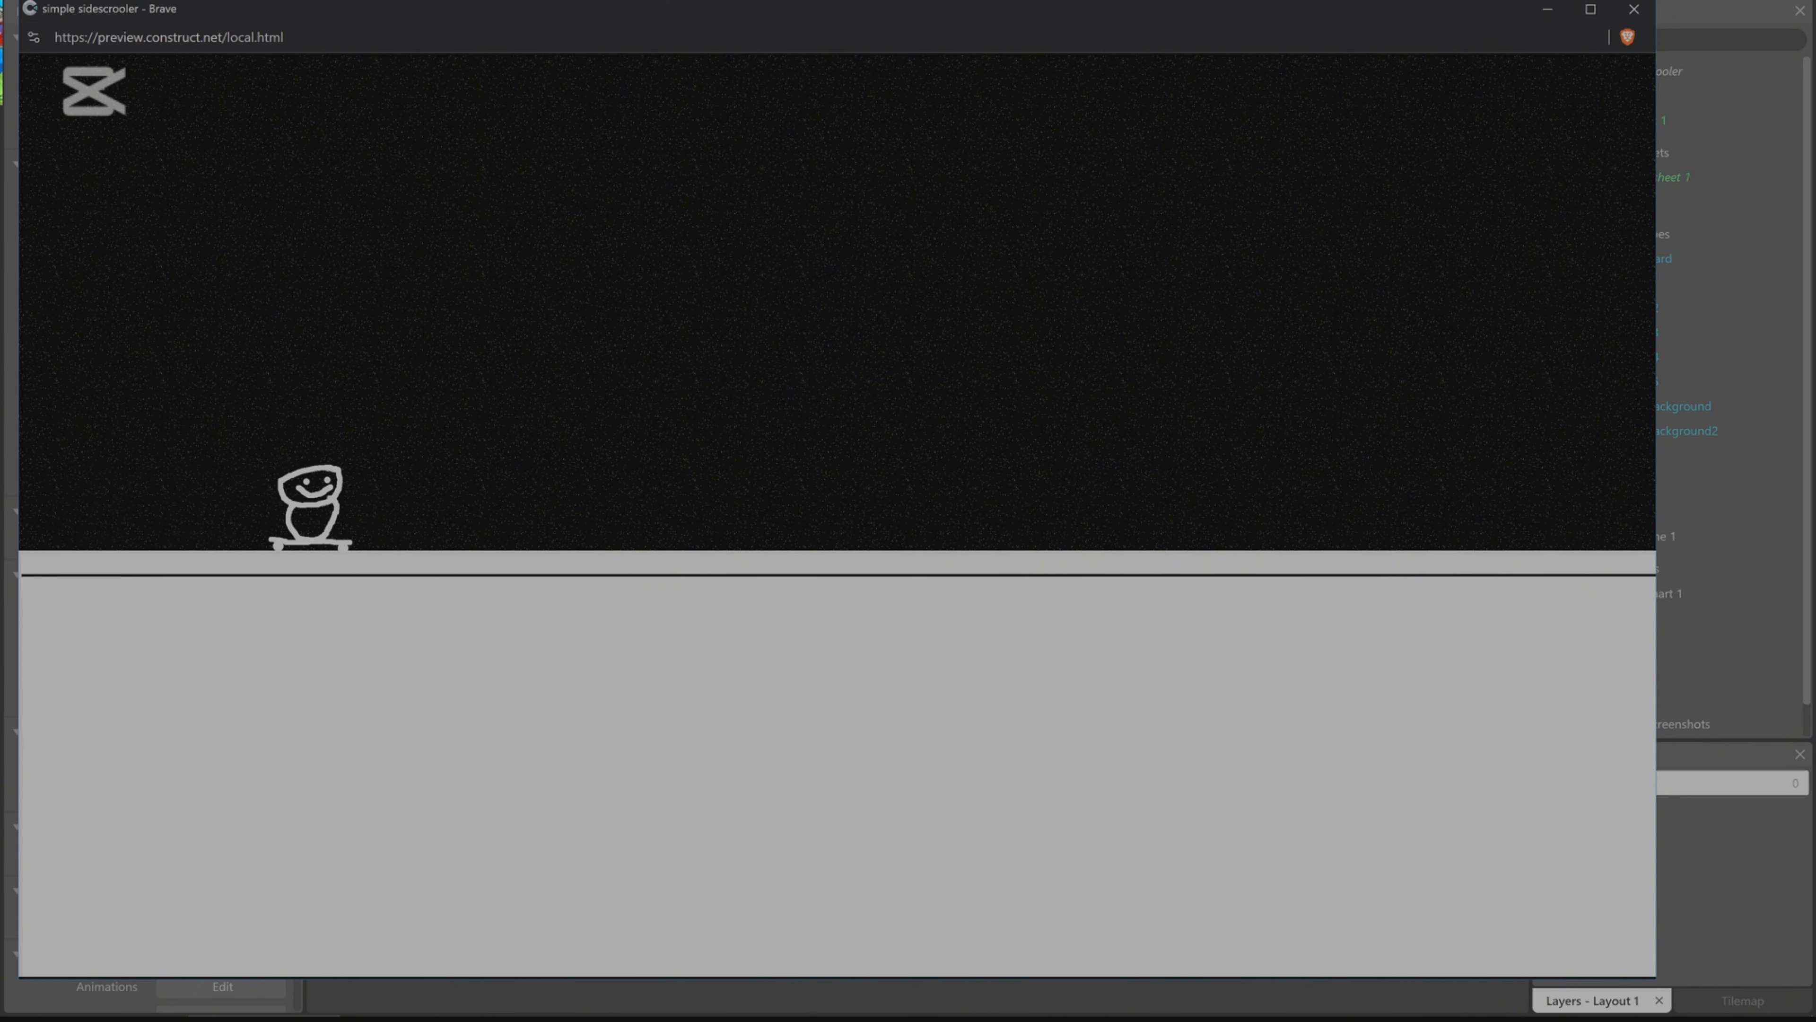
left_click(1634, 8)
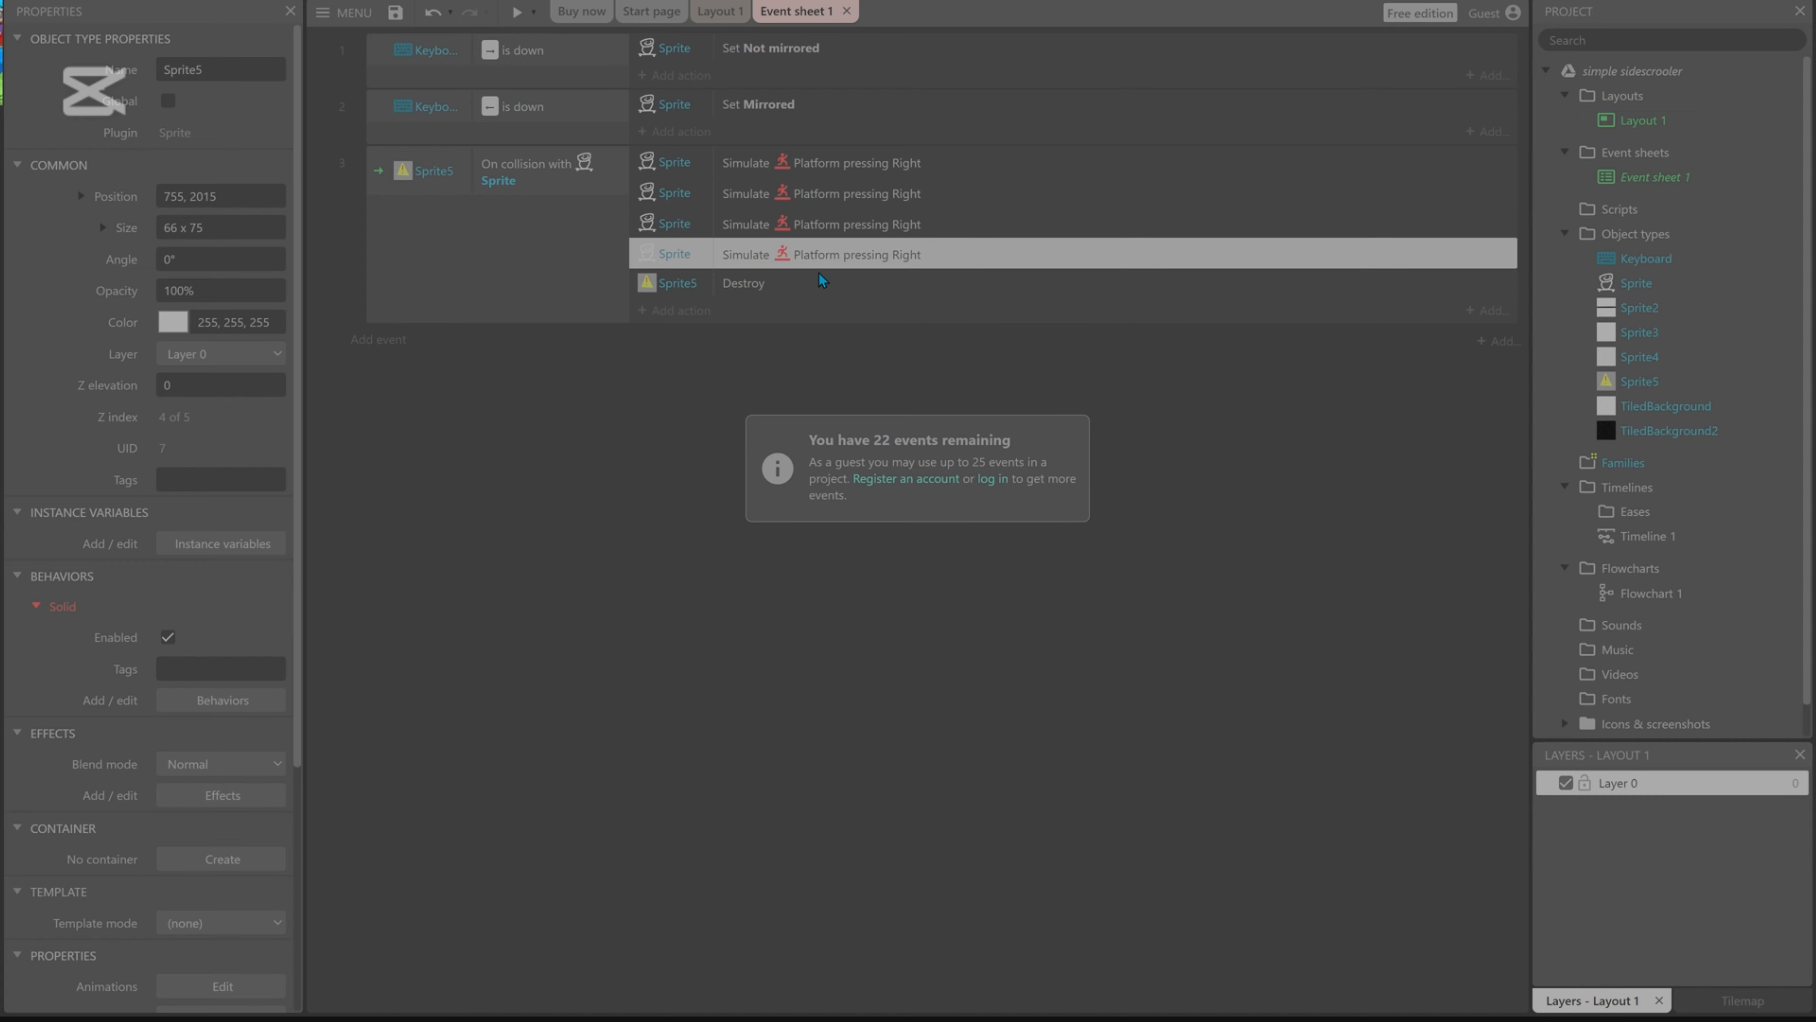
Delete the extra Simulate Platform pressing Right actions and the Destroy action from the collision event.
key("Delete")
key("Delete")
key("Delete")
key("Delete")
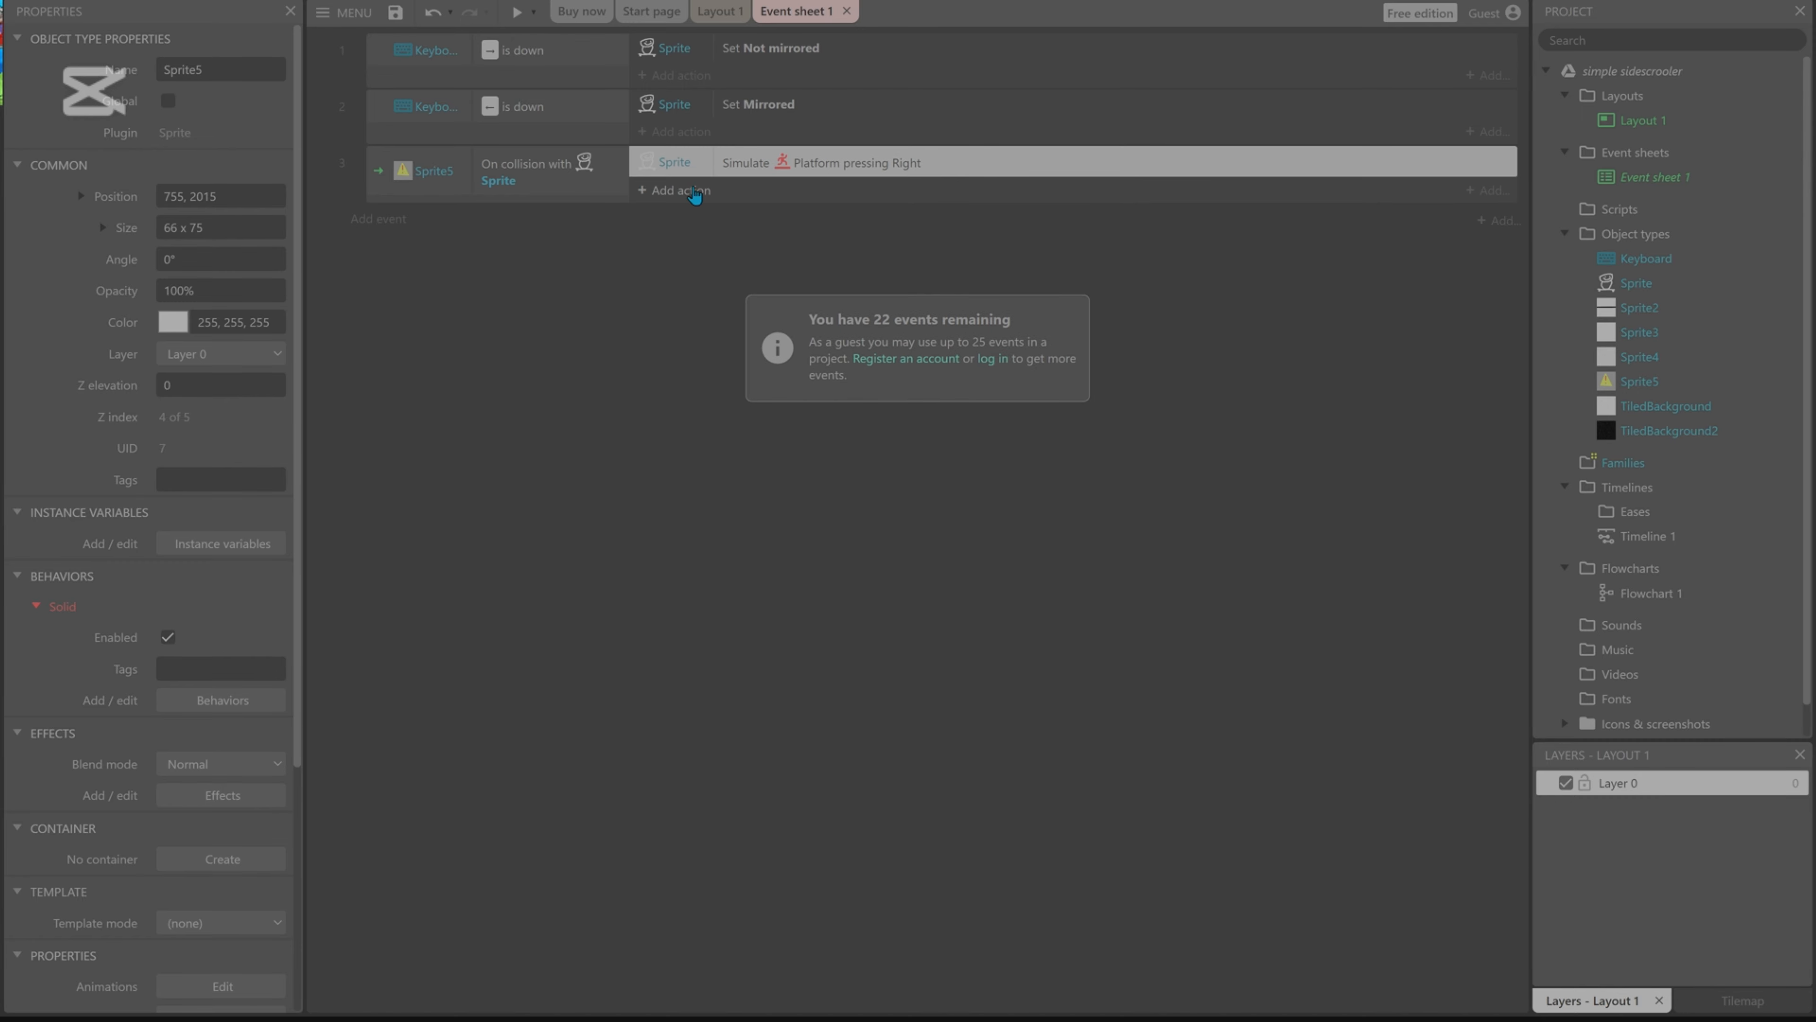
Undo the action deletions and the three added duplicates in the collision event.
key("ctrl+z")
key("ctrl+z")
key("ctrl+z")
key("ctrl+z")
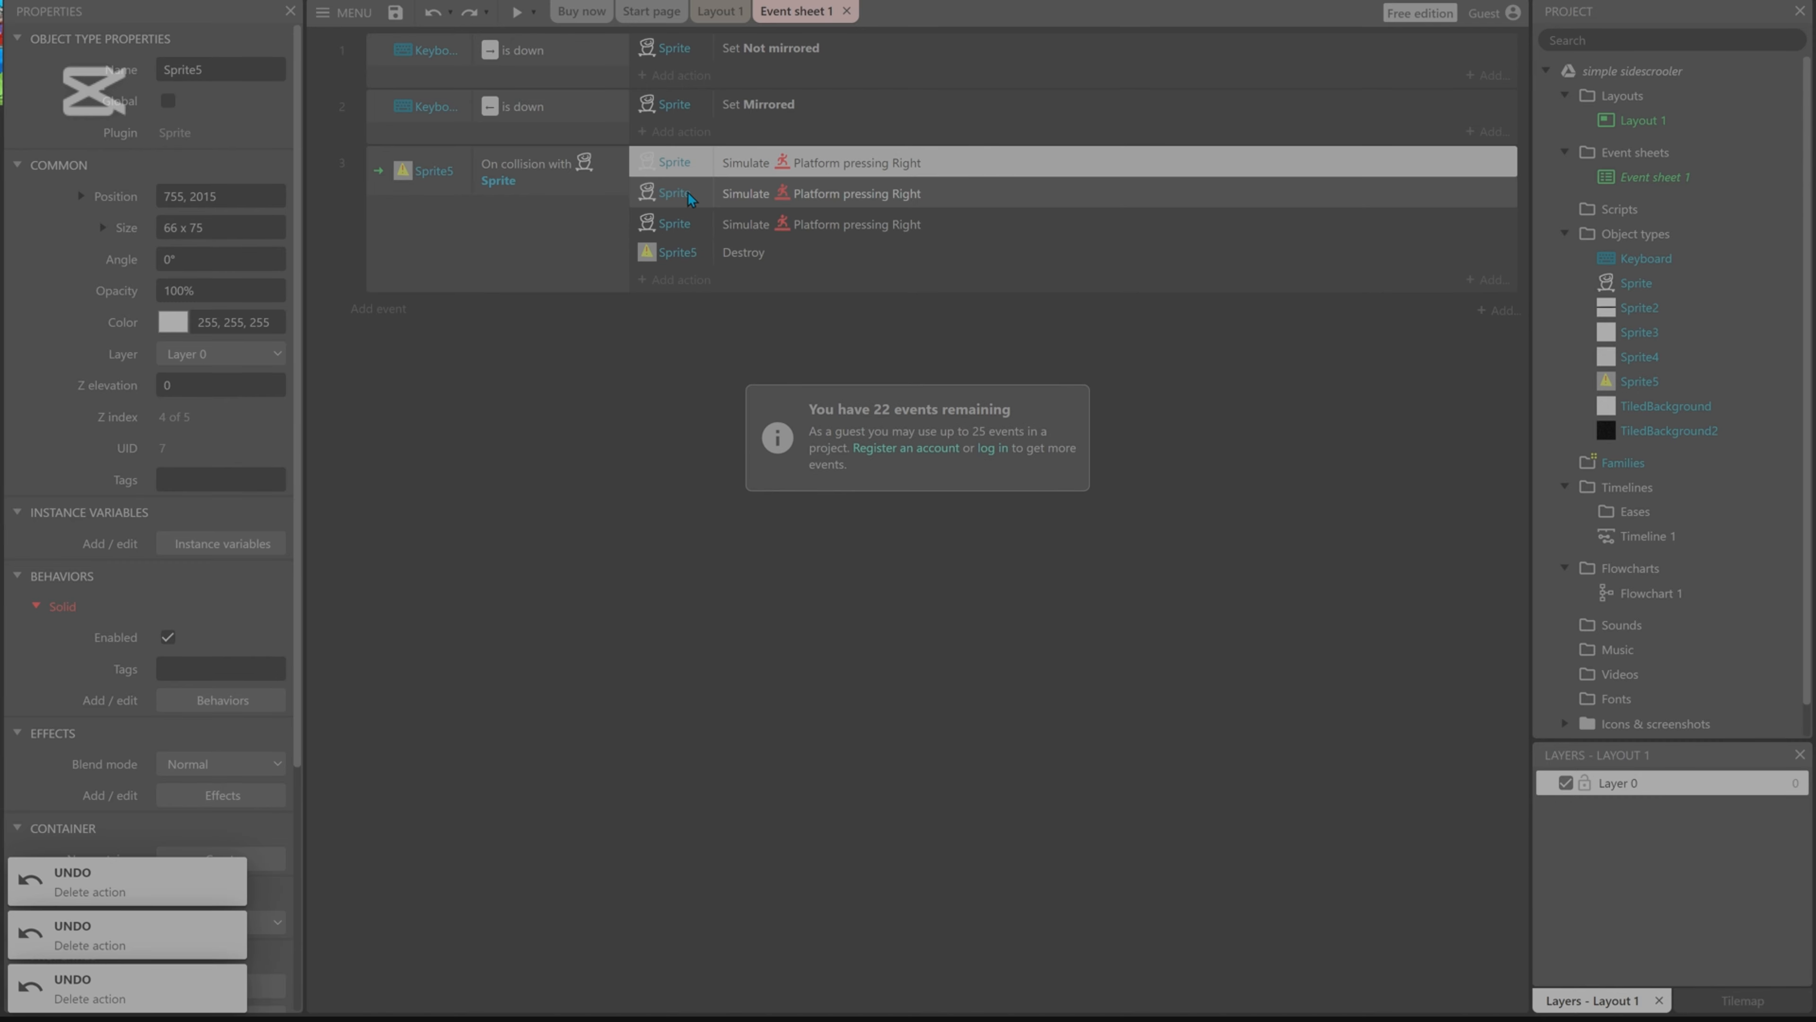
key("ctrl+z")
key("ctrl+z")
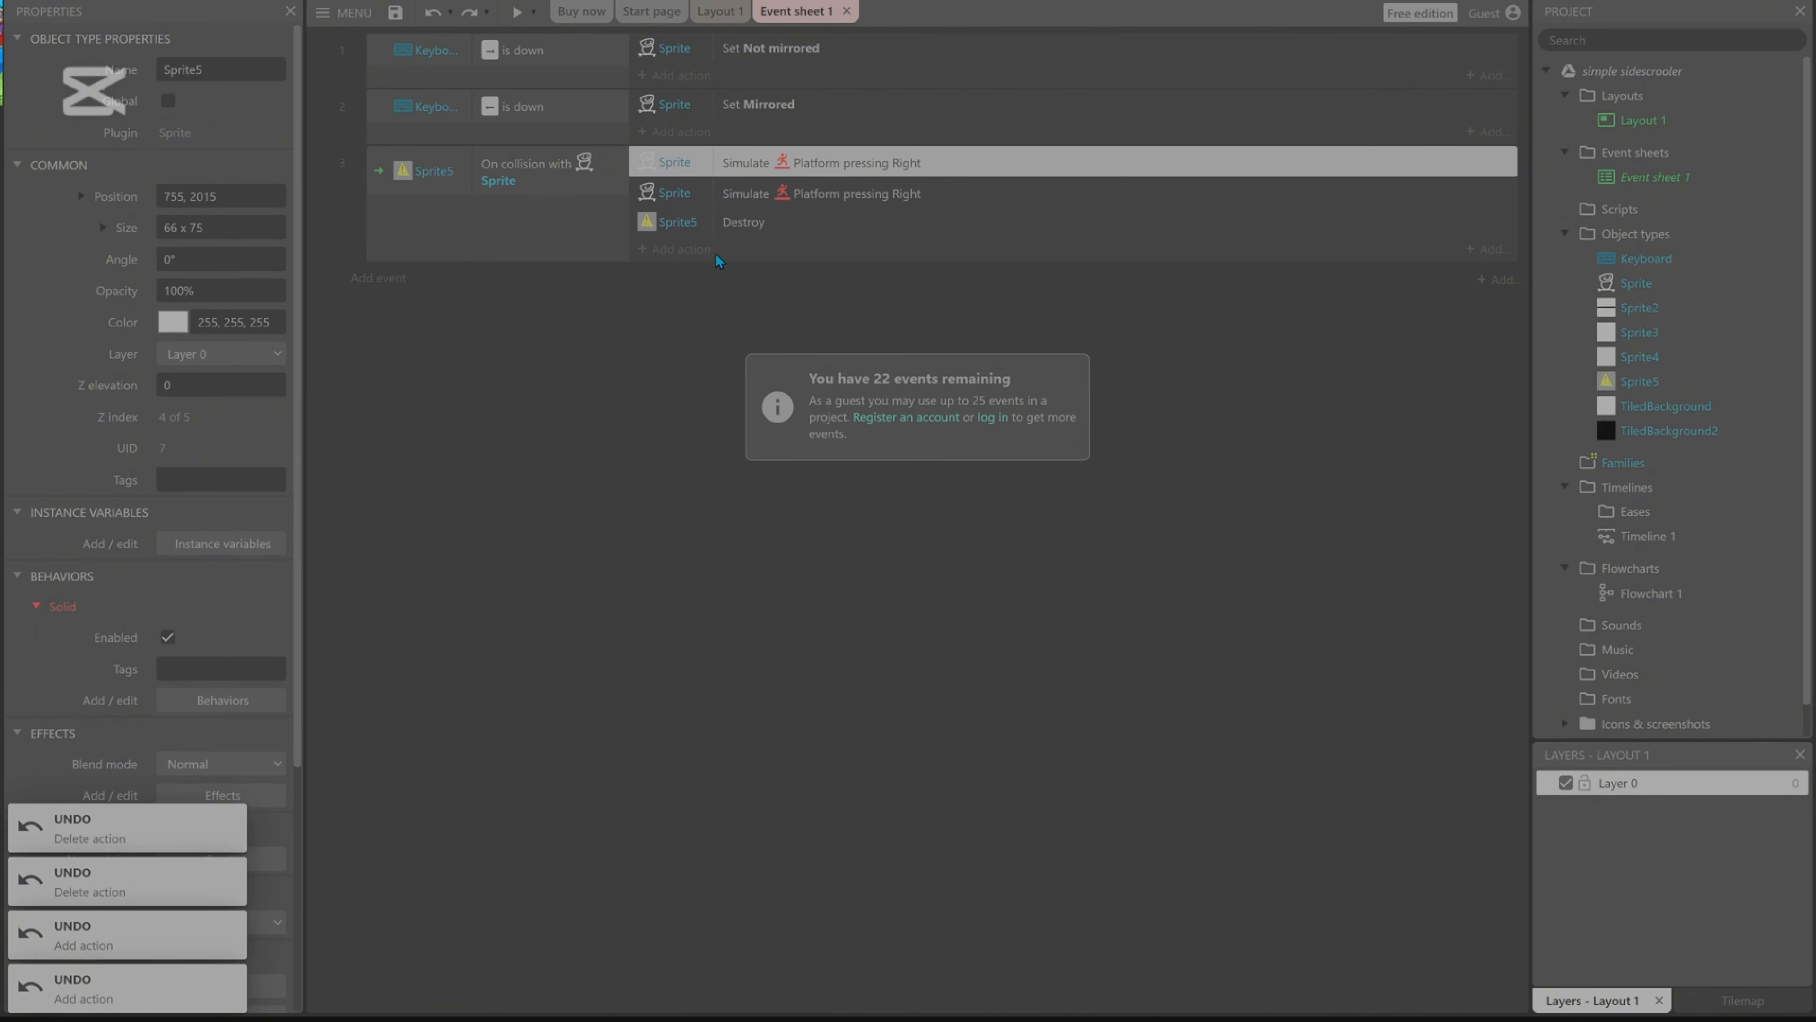
left_click(692, 257)
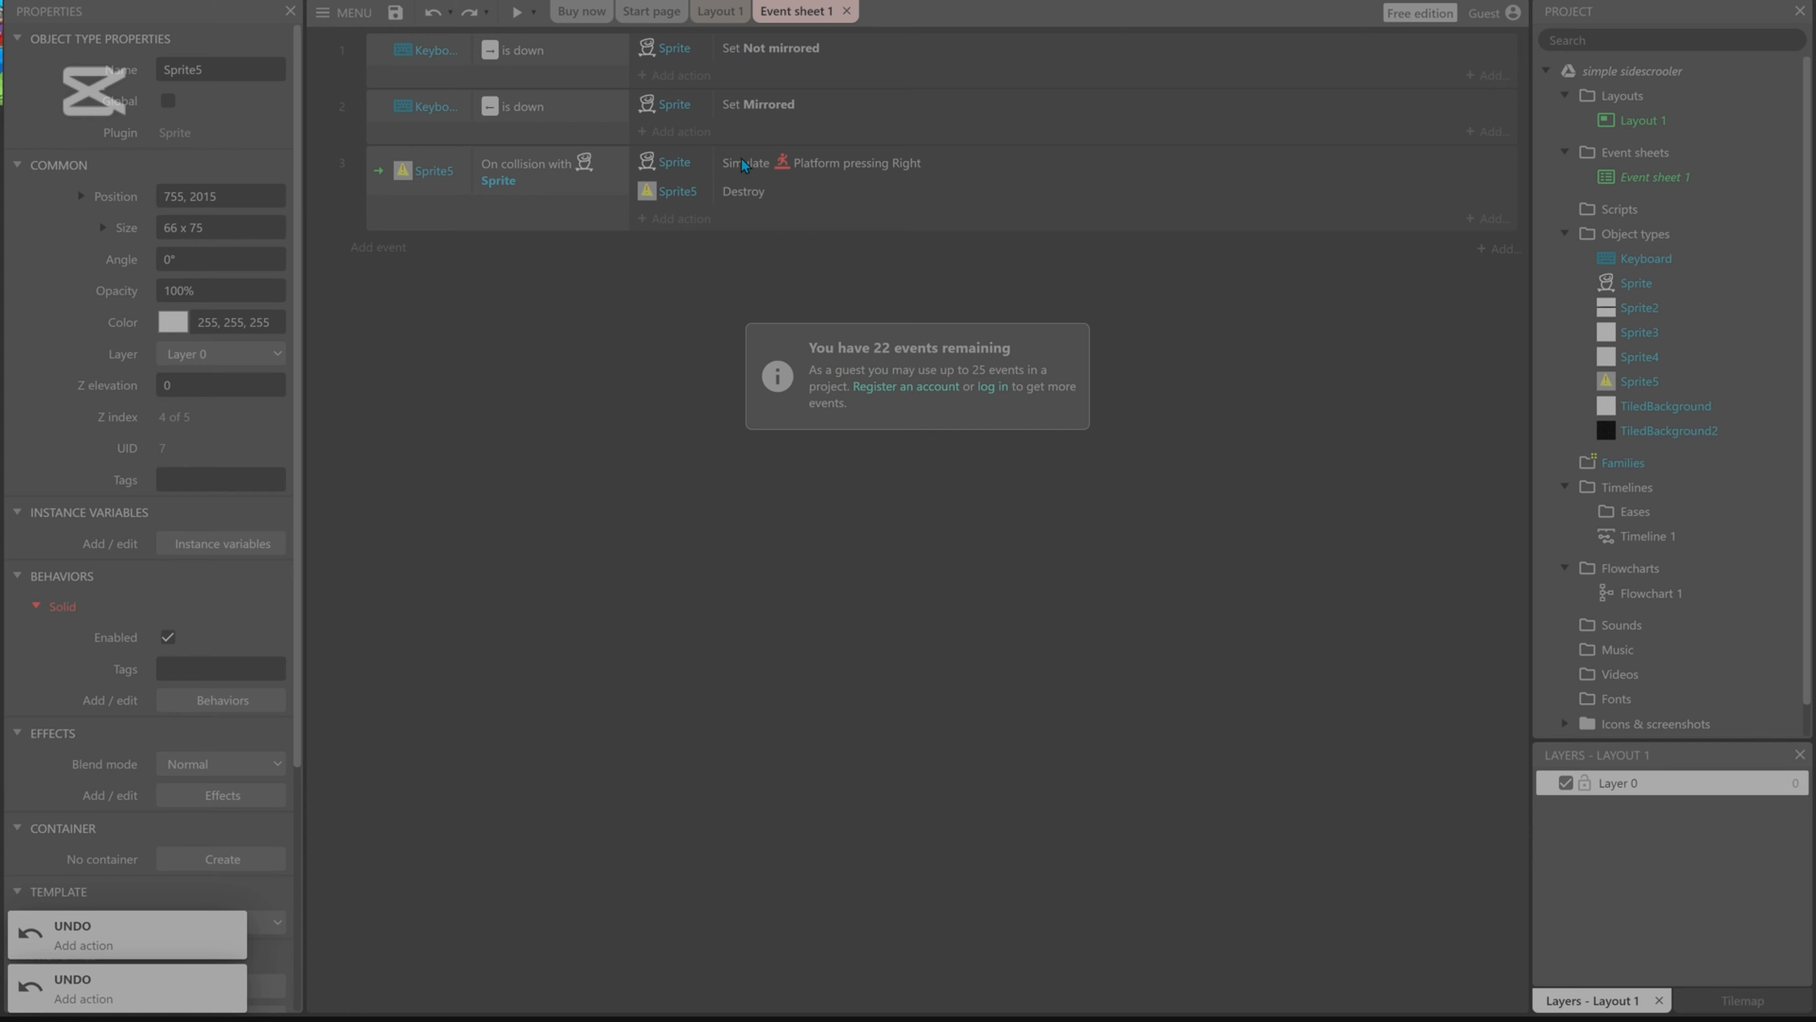
left_click(668, 219)
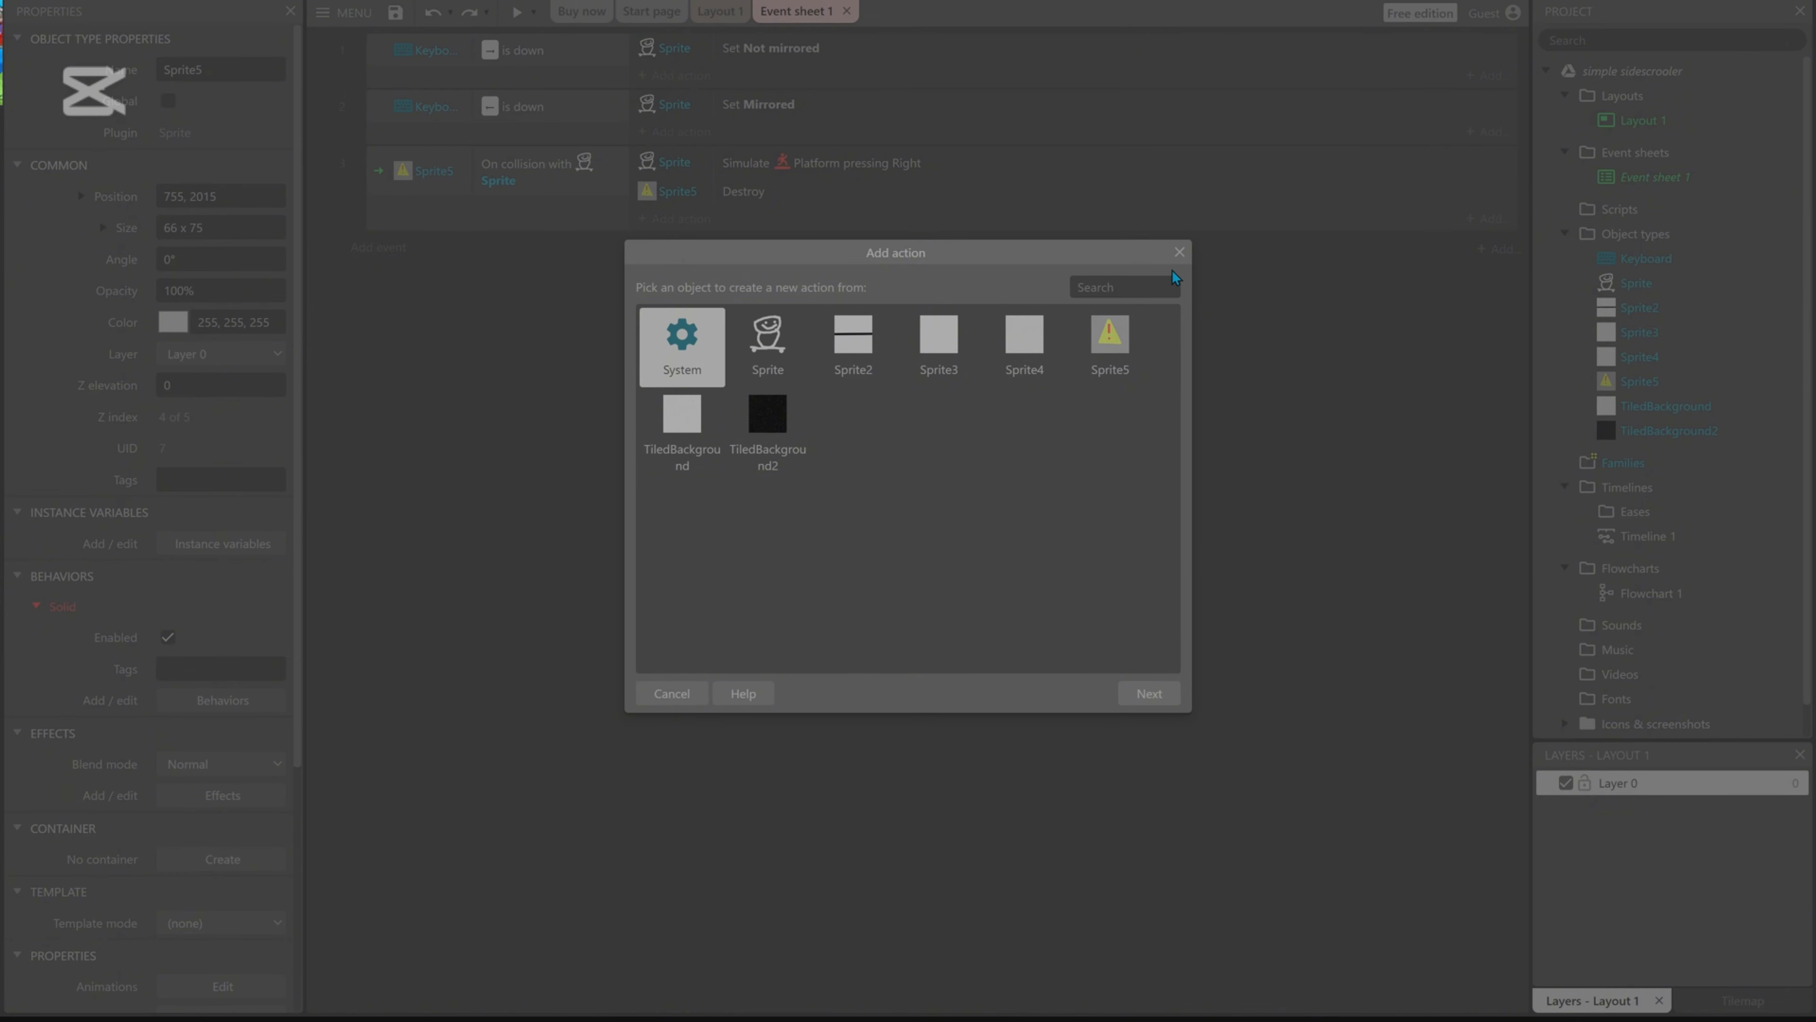
double_click(787, 367)
scroll(790, 429, "down", 8)
scroll(792, 466, "down", 4)
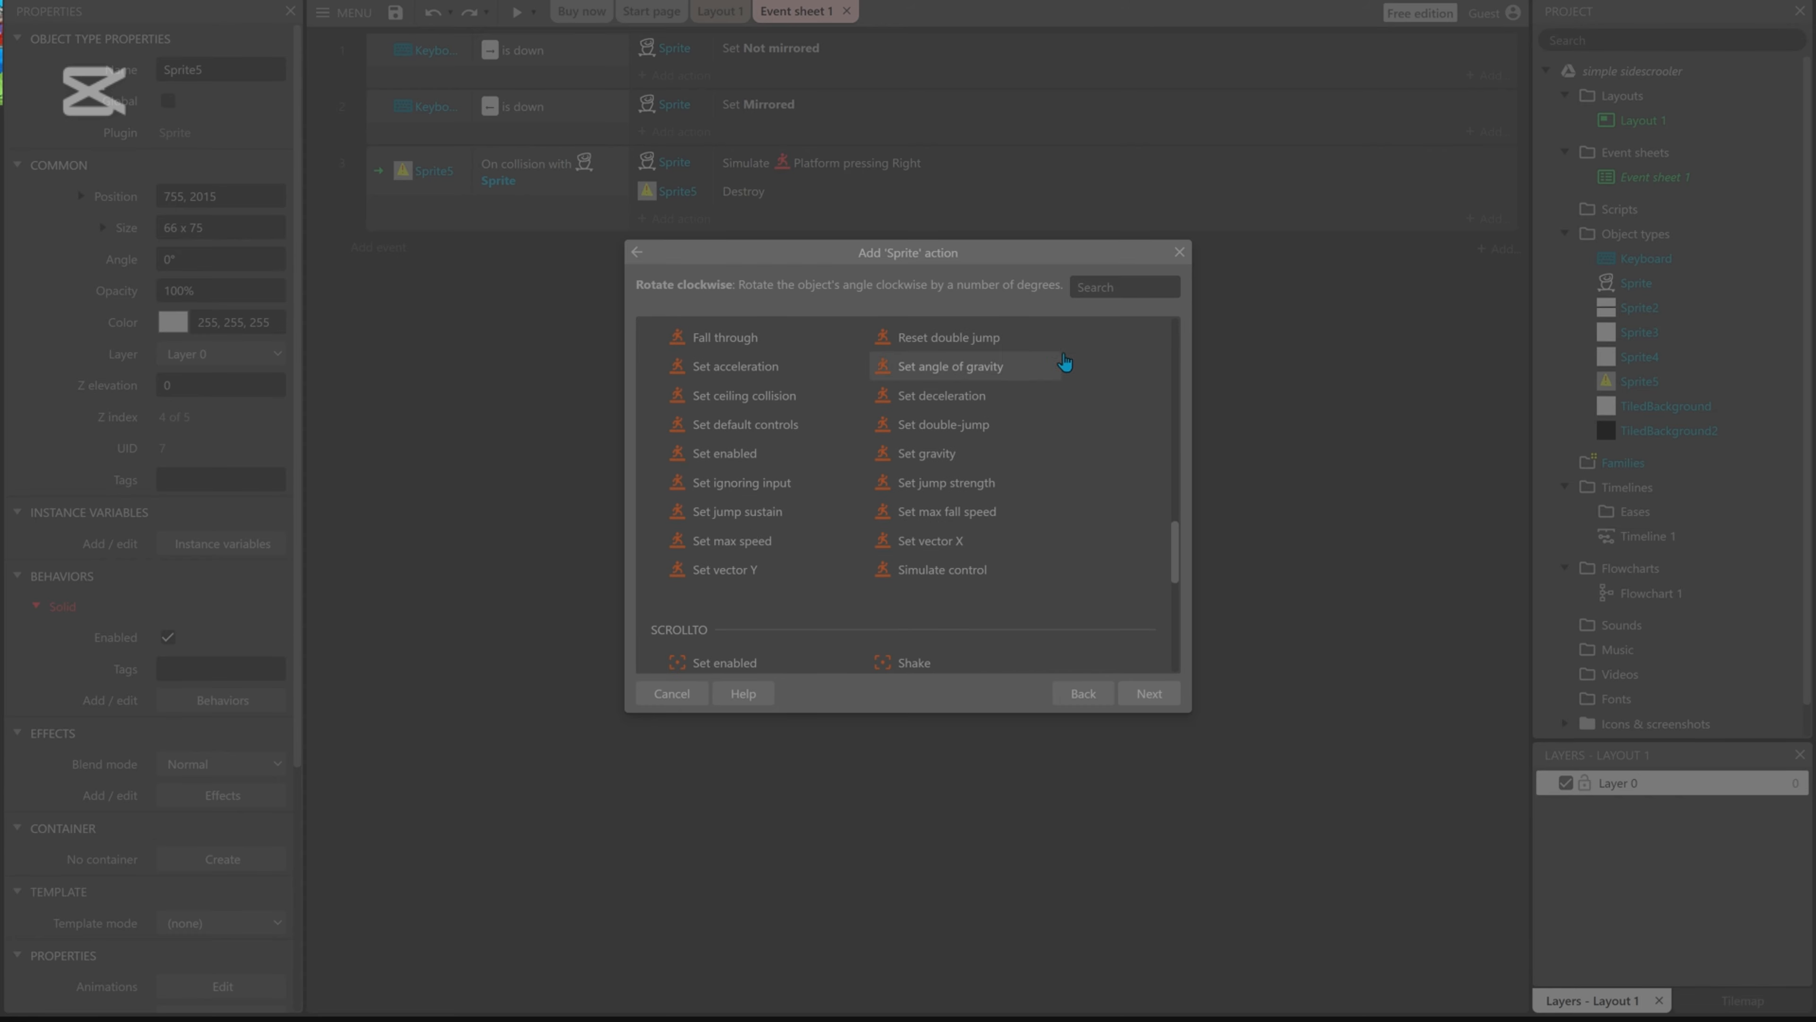
left_click(1180, 251)
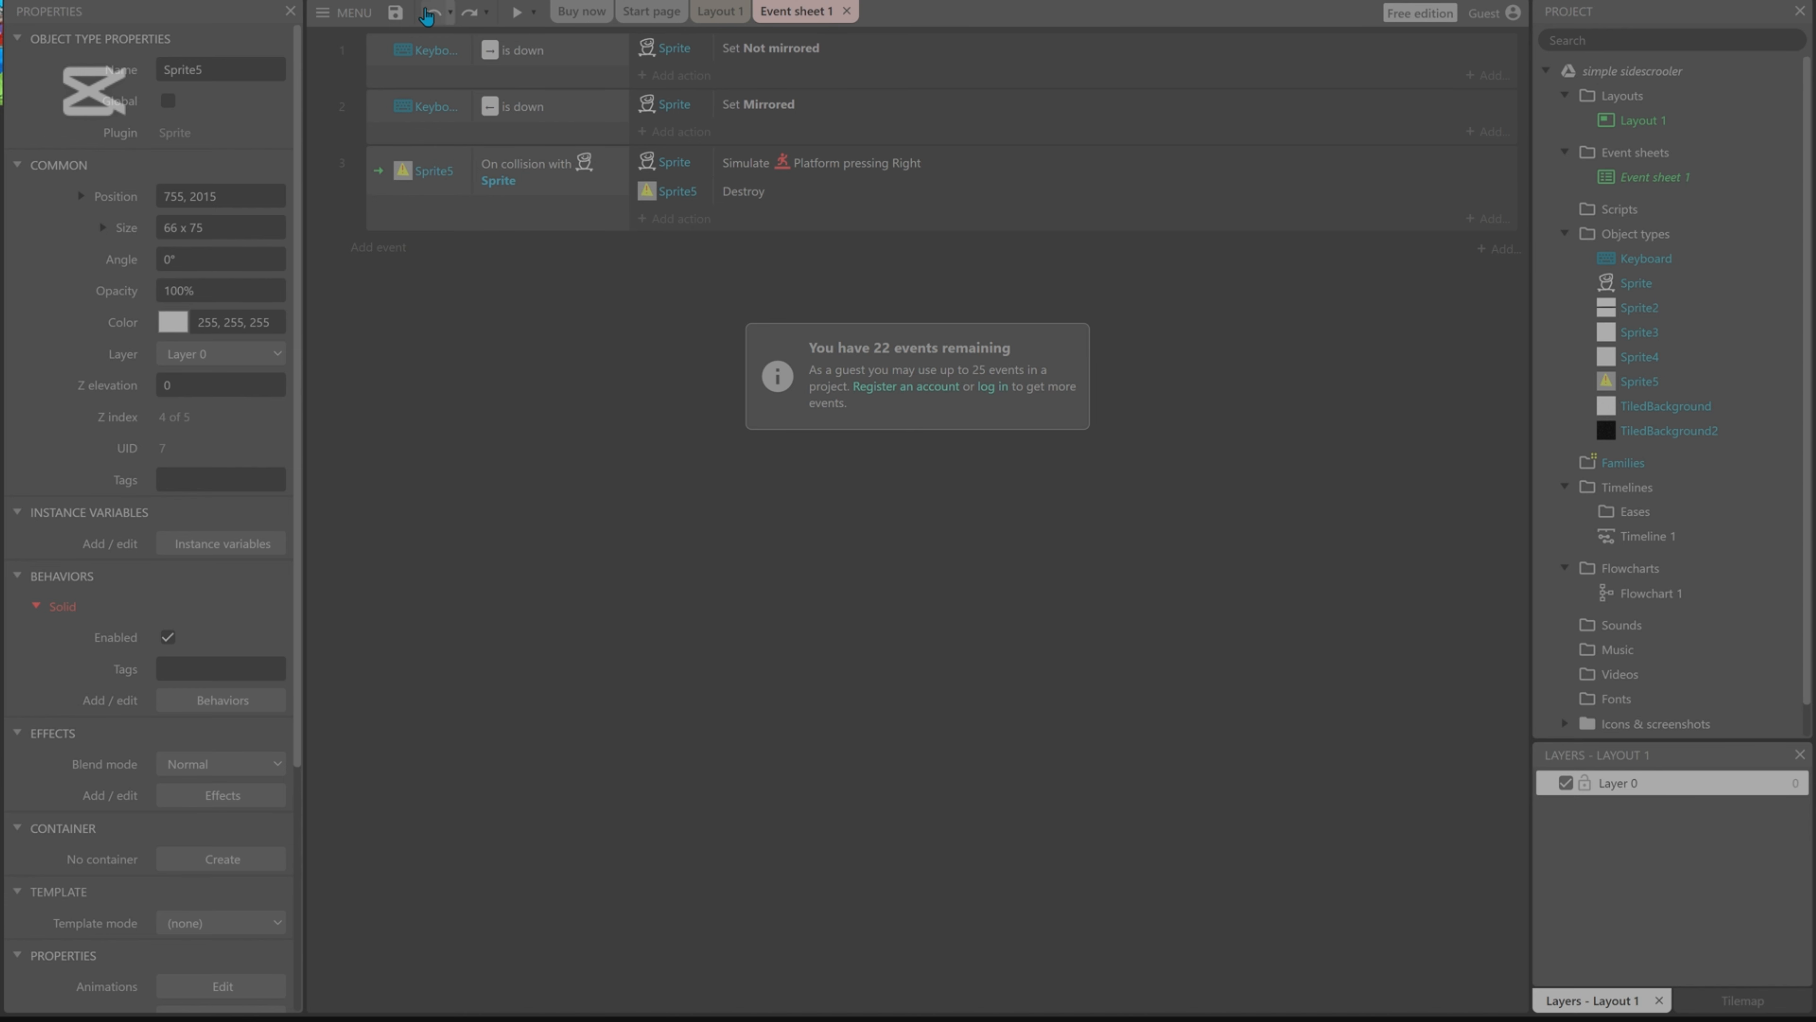
Save the project, preview it, move and jump the character into the warning sign, and close the preview.
key("ctrl+s")
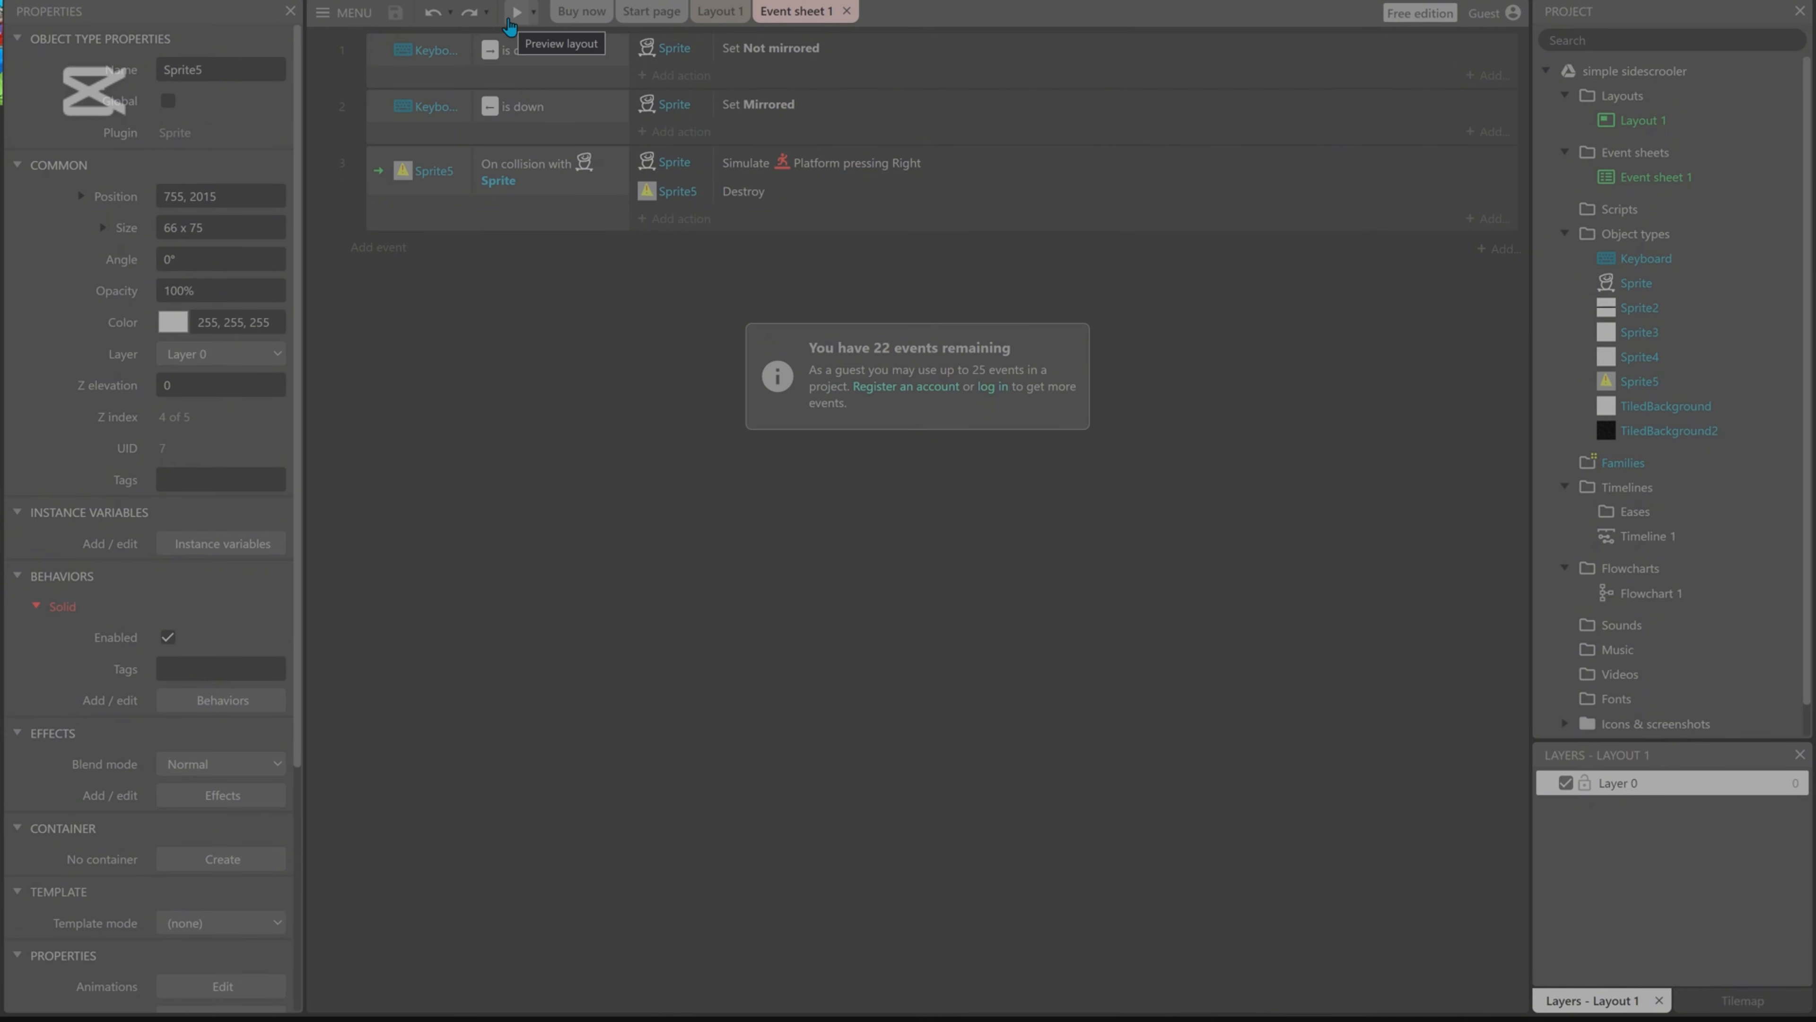
left_click(509, 21)
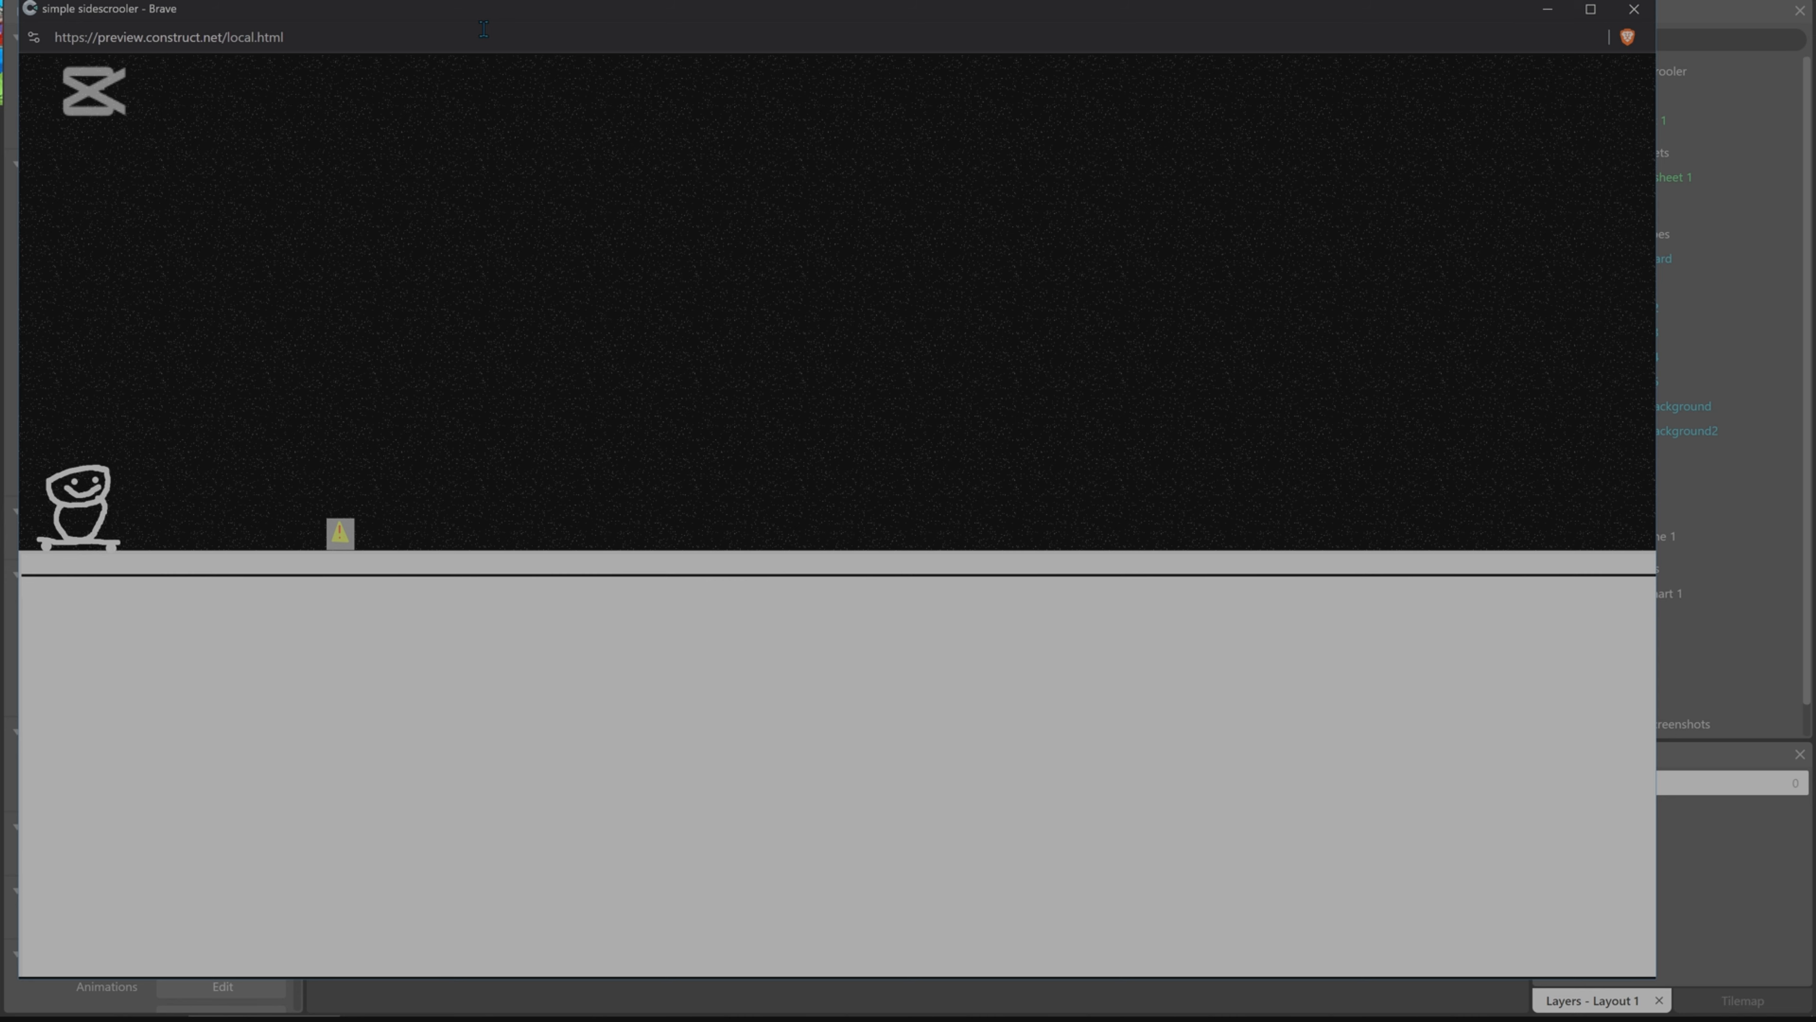
key("Right")
key("Up")
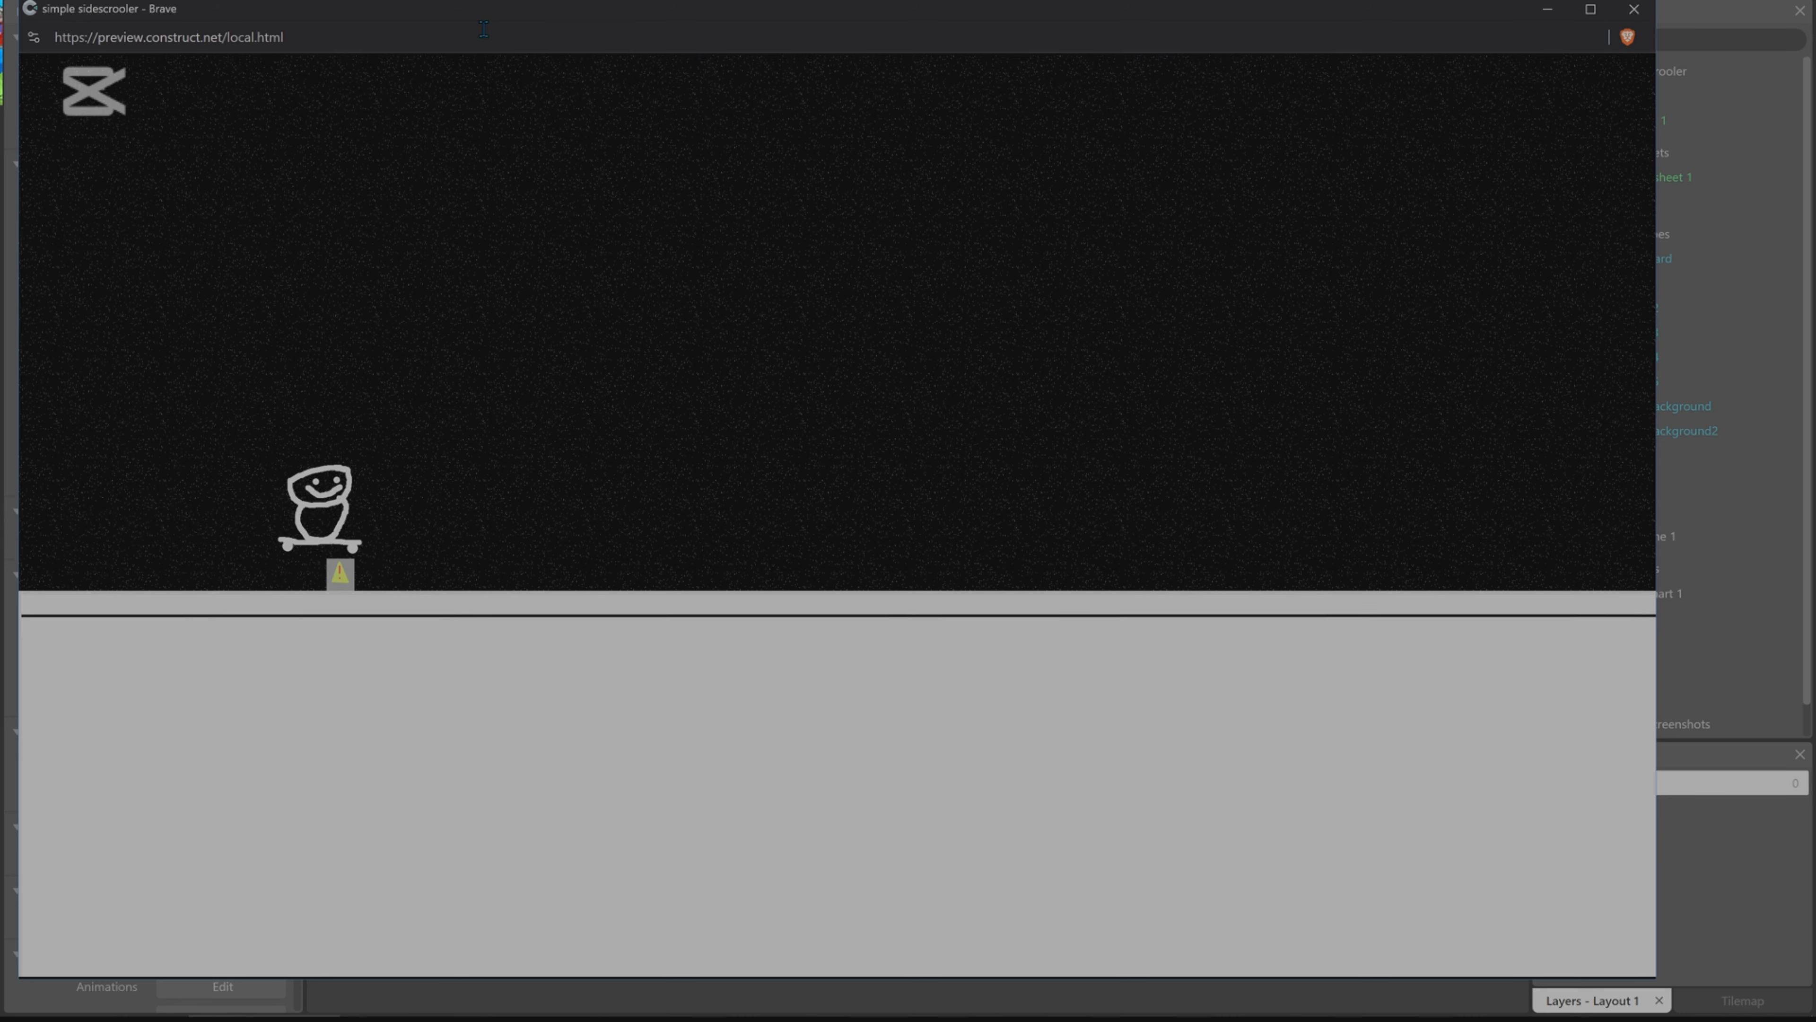
key("Left")
key("Right")
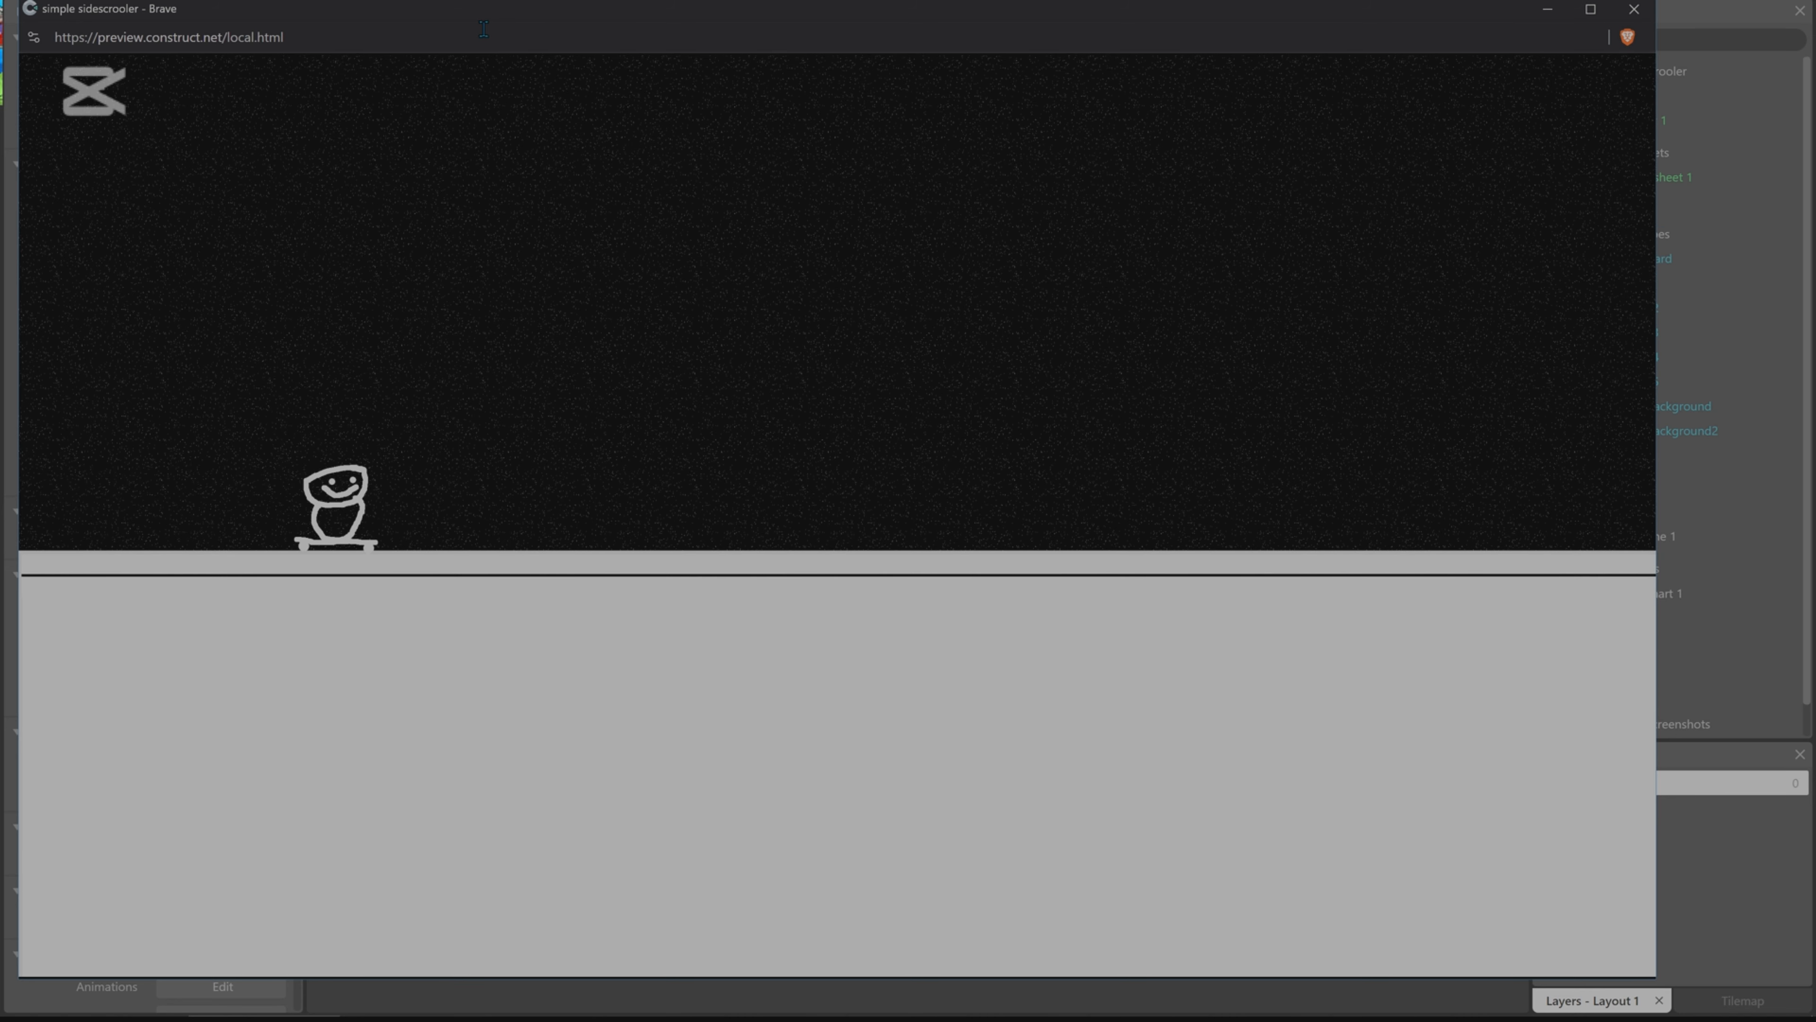
left_click(1634, 9)
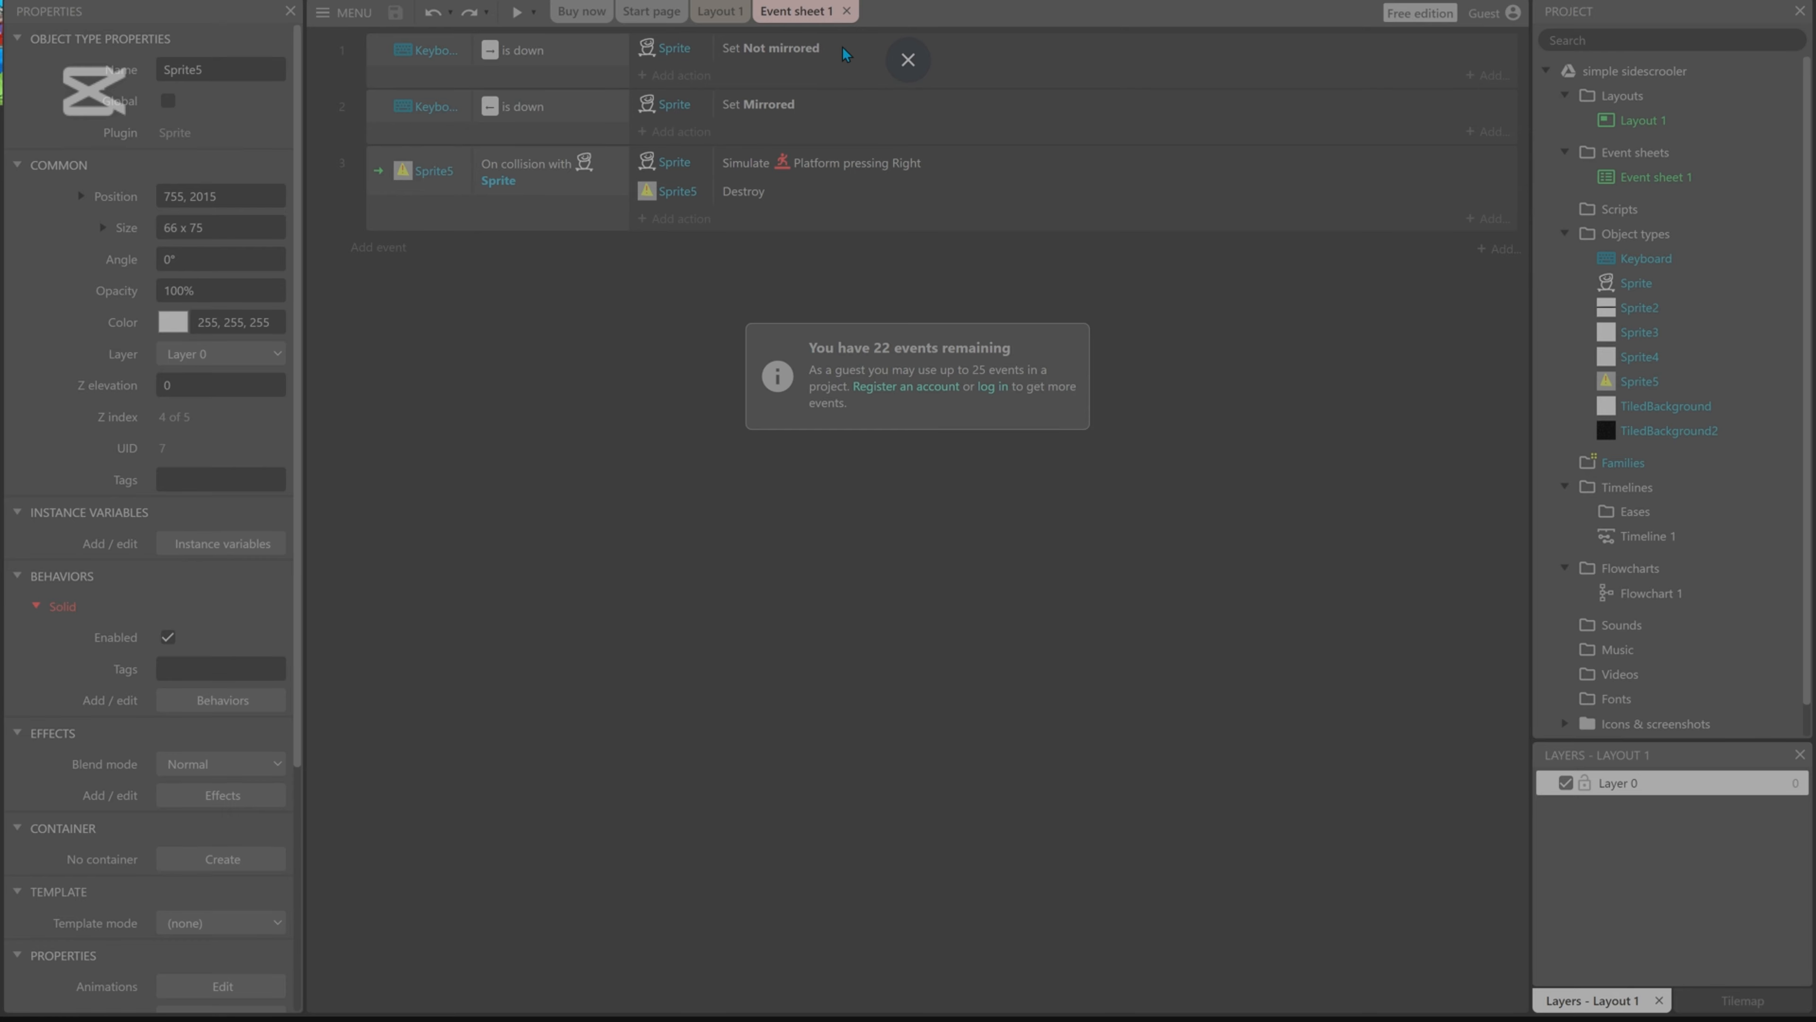
Paste five copies of the warning sign at different heights above the ground beyond the original in Layout 1.
left_click(722, 11)
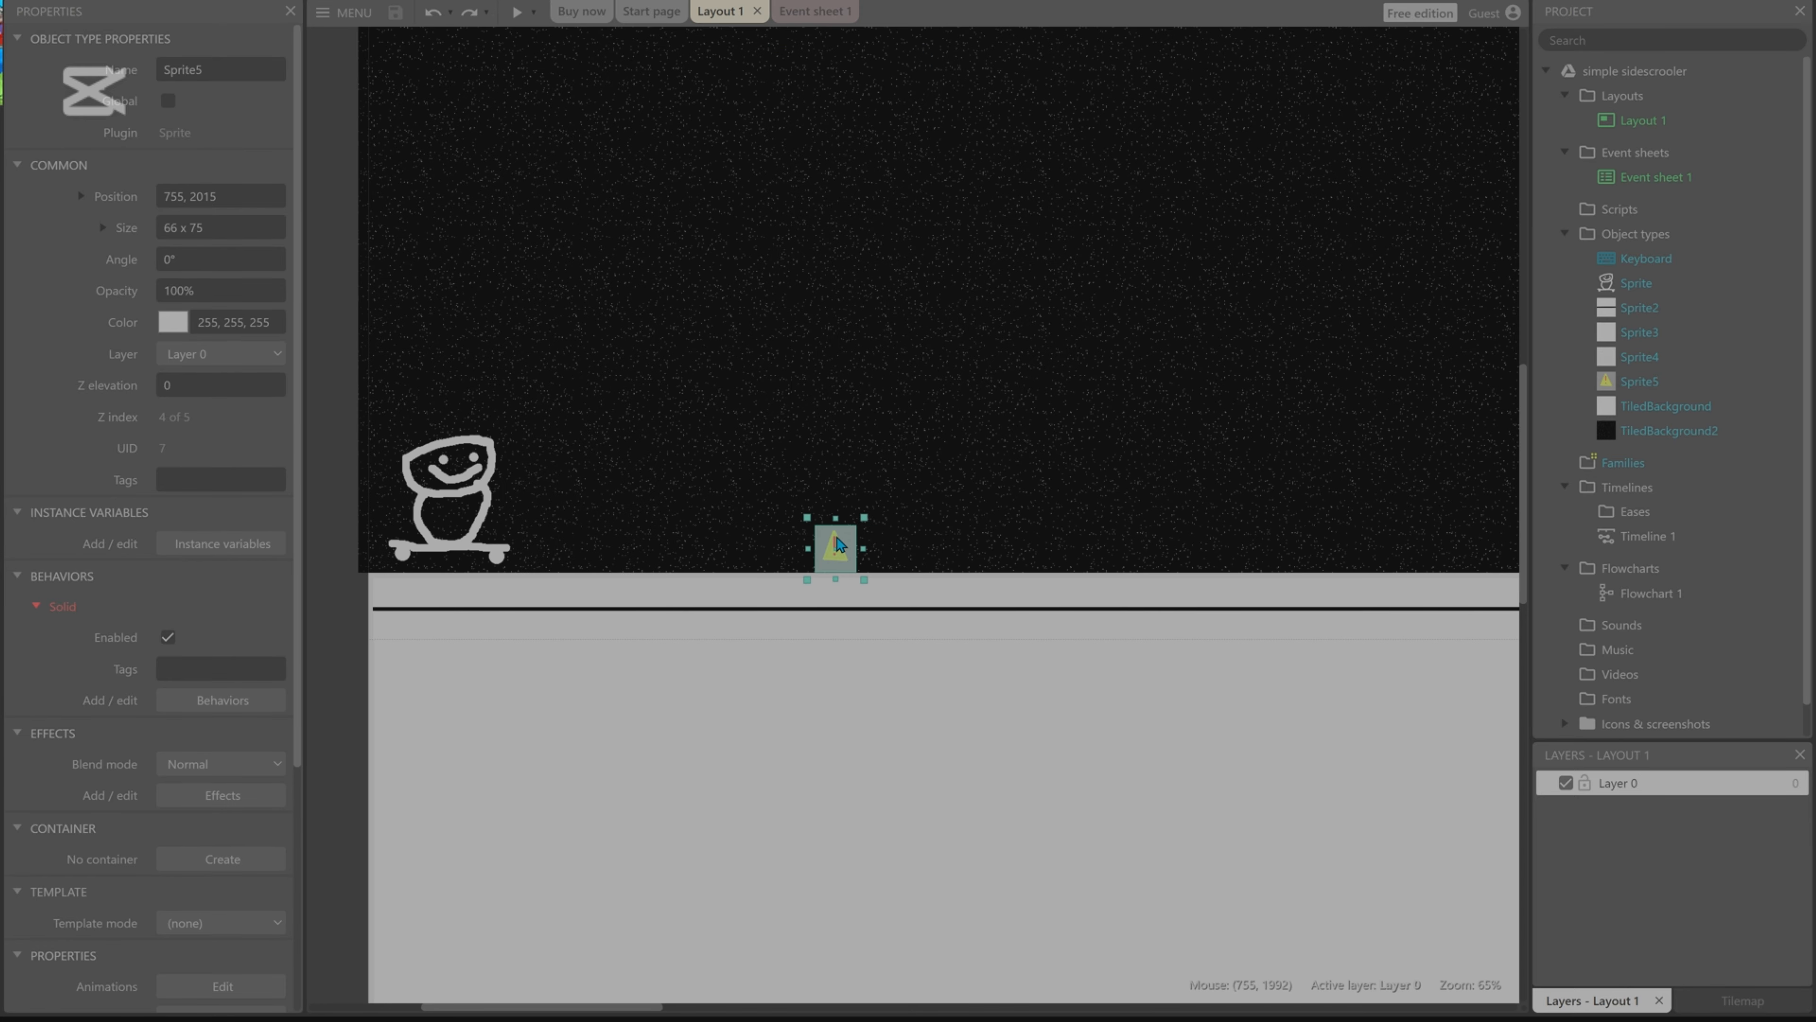
key("ctrl+v")
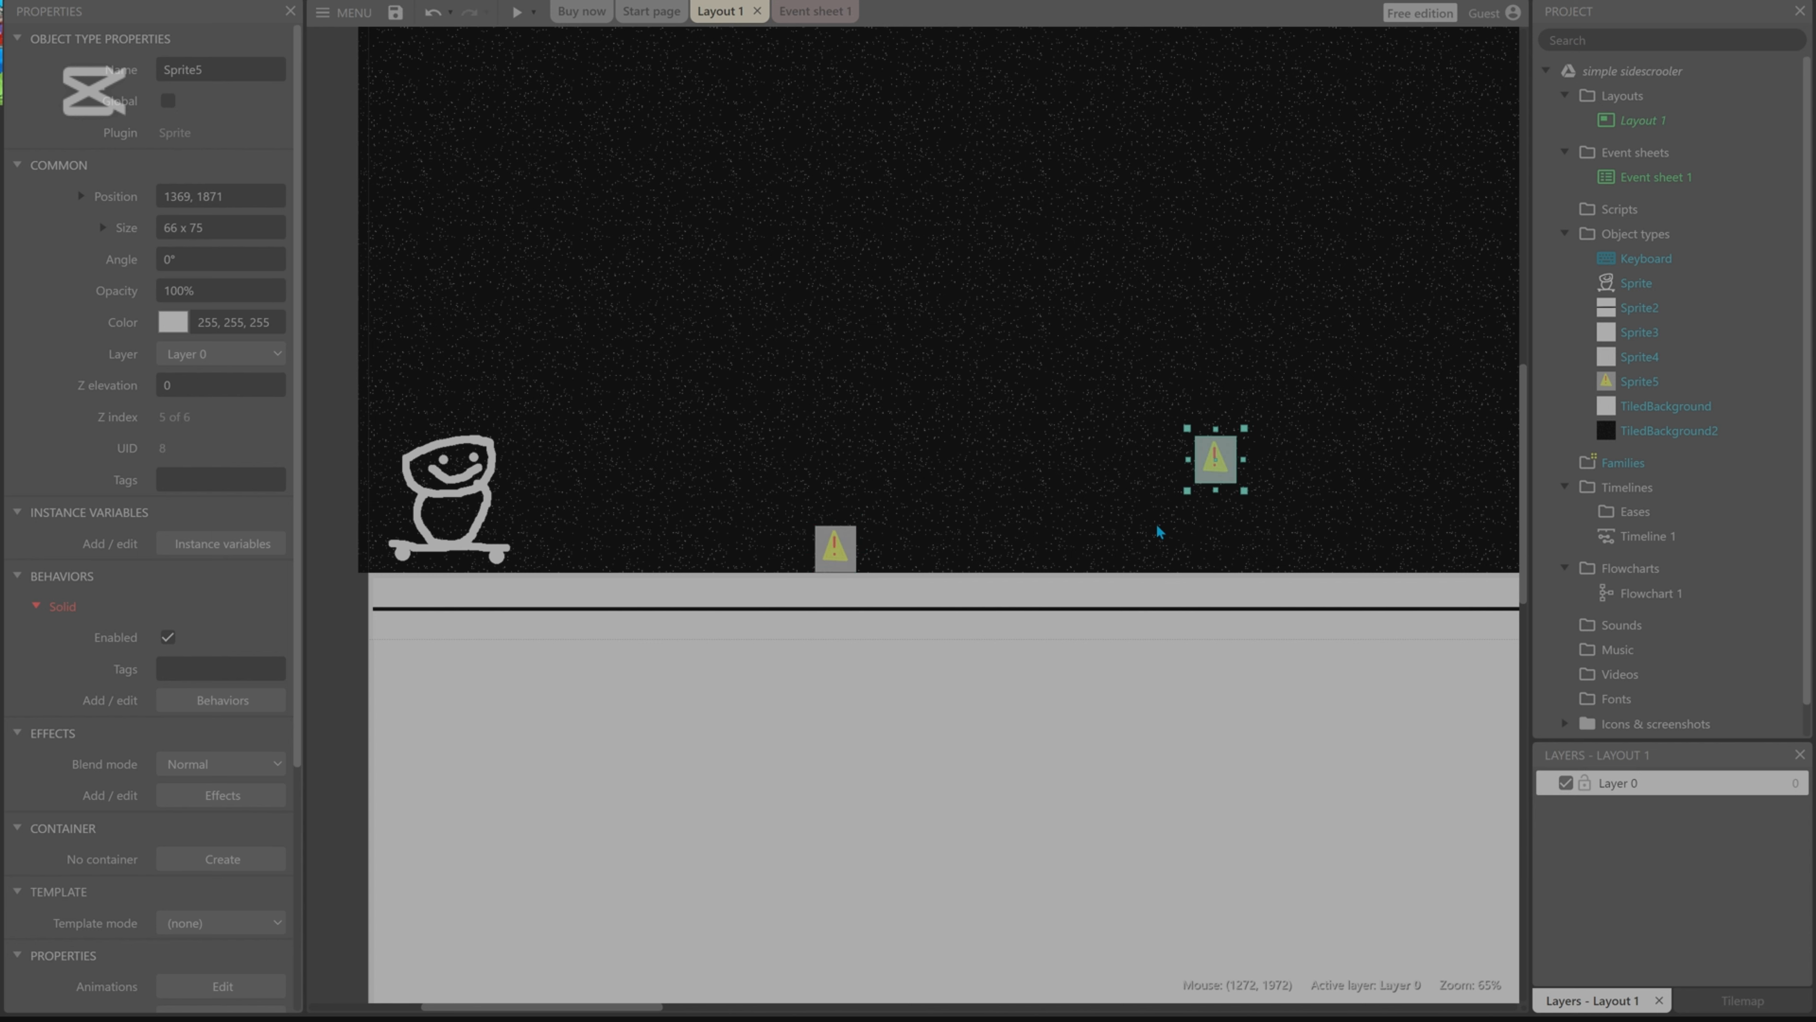
key("ctrl+v")
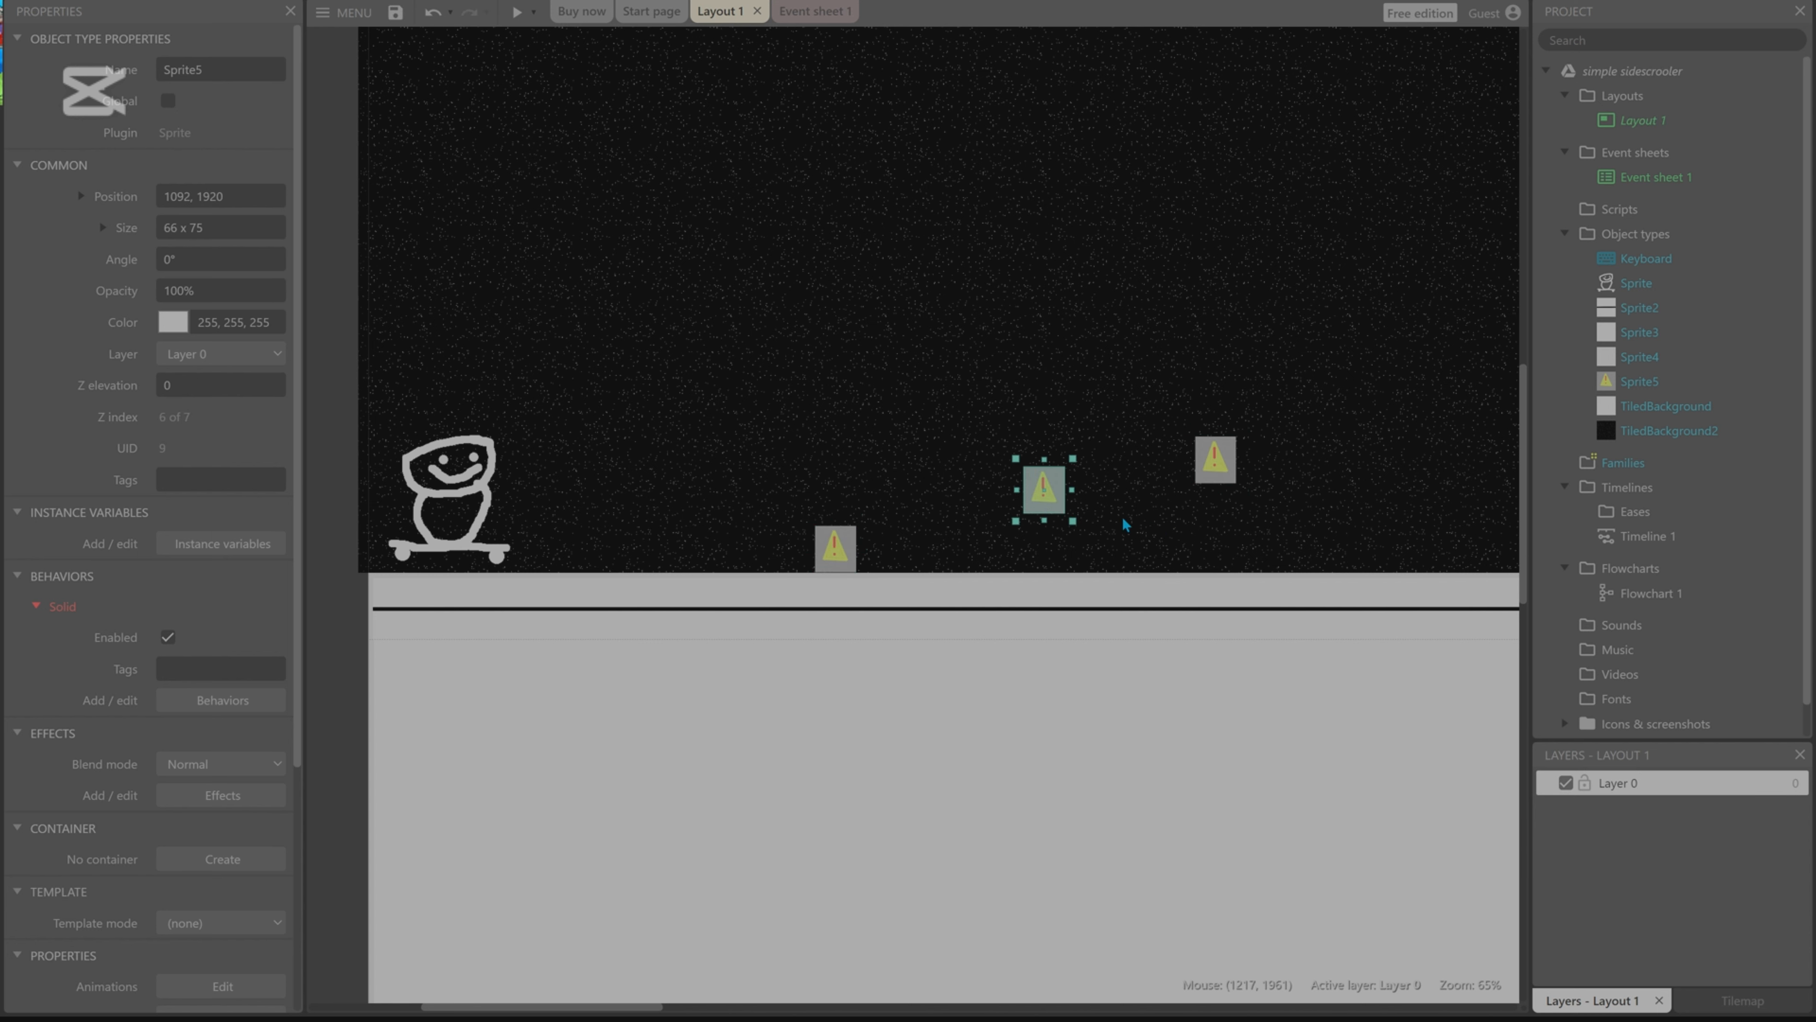
key("ctrl+v")
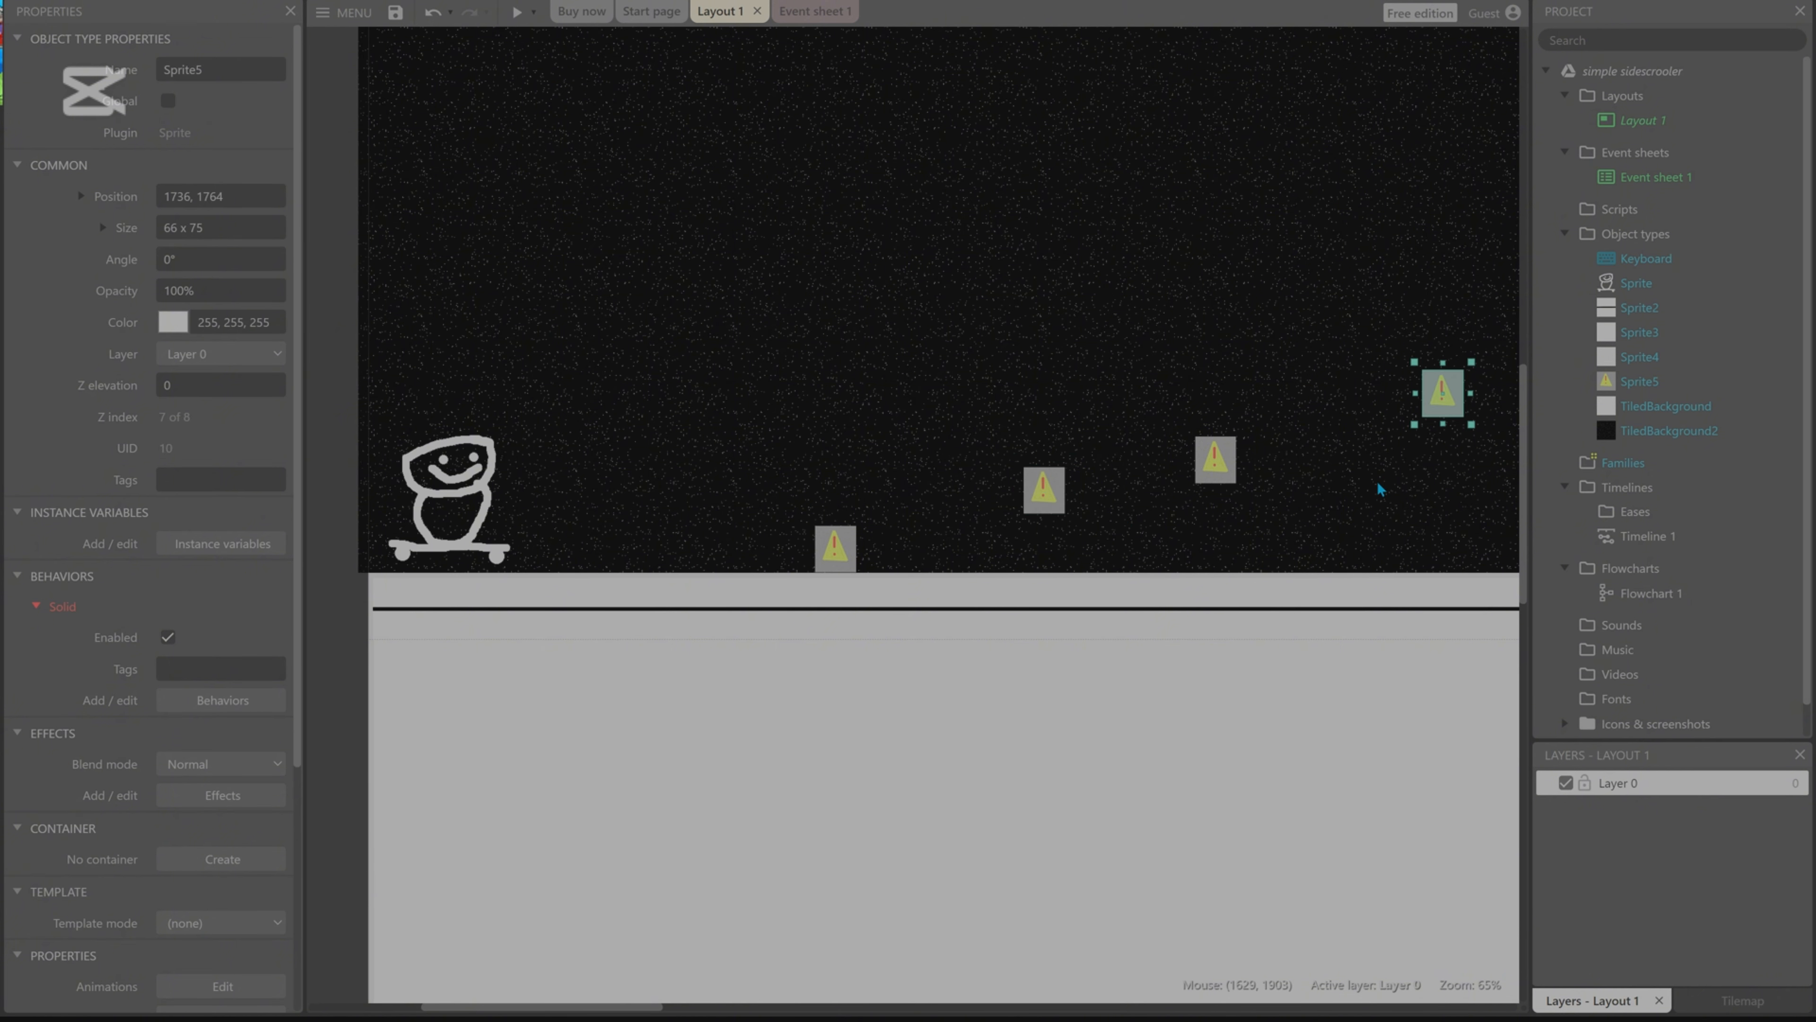
key("ctrl+v")
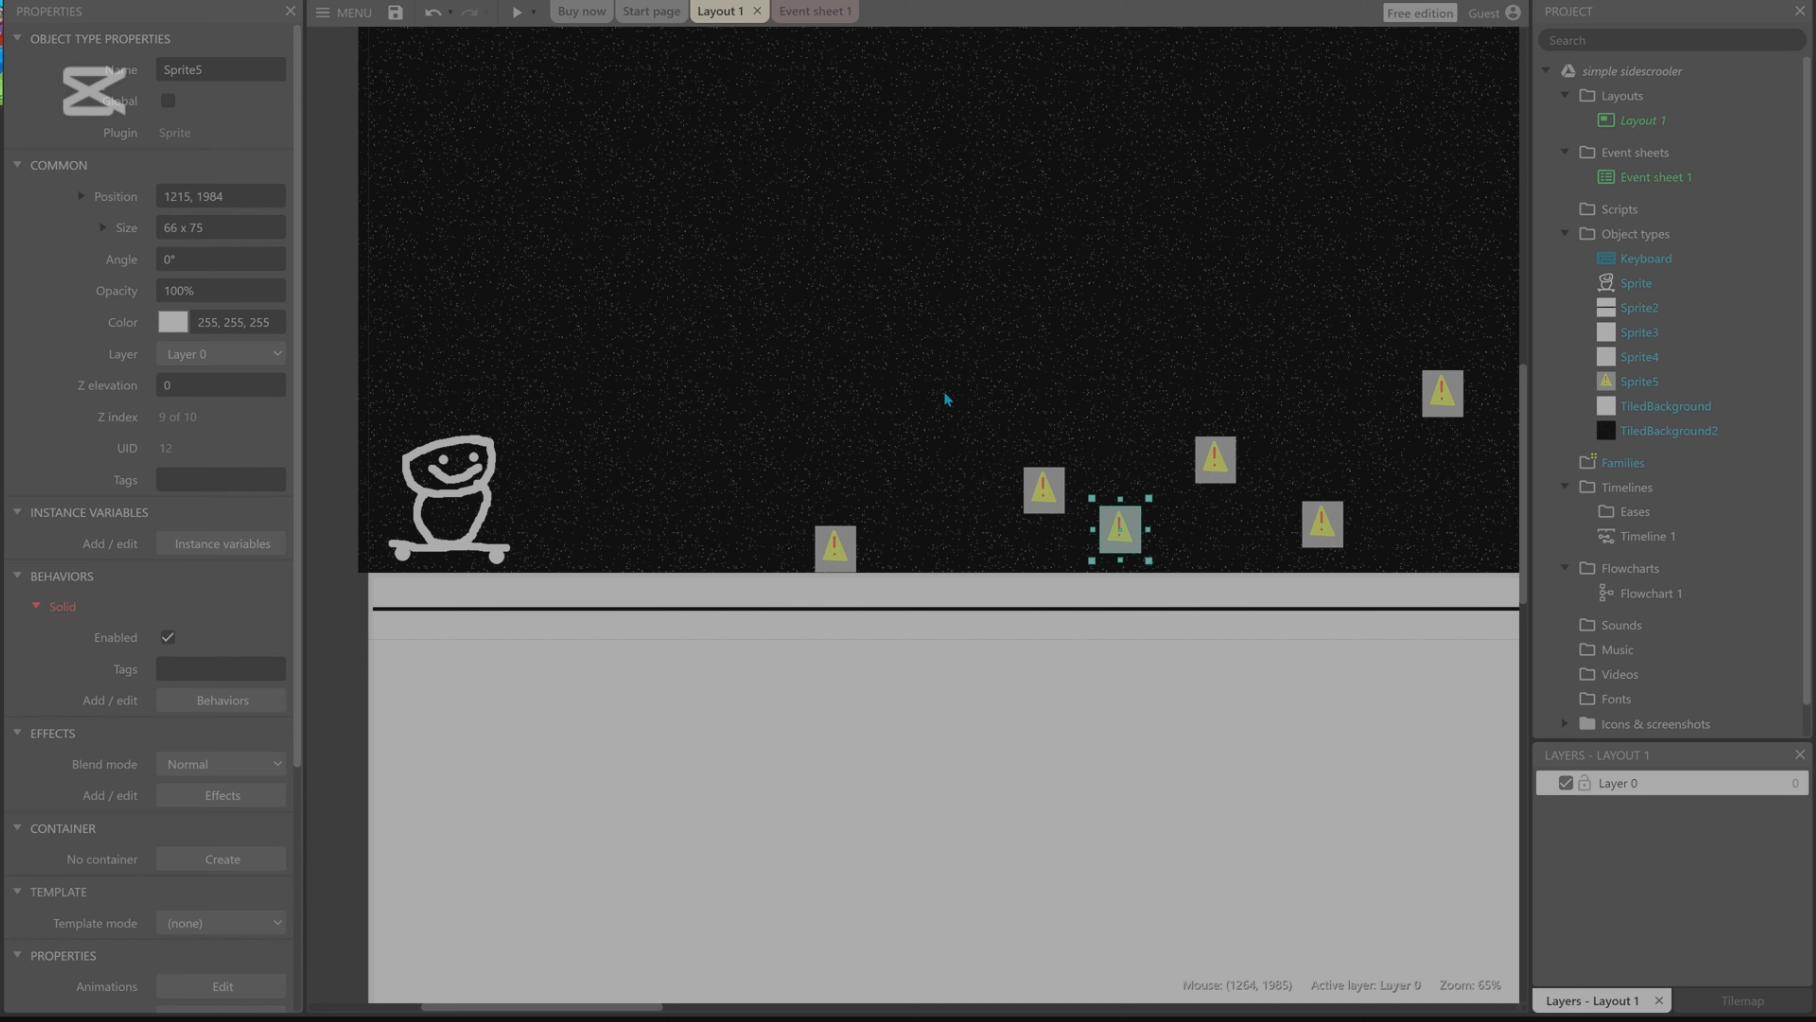
Preview the layout and move and jump the character right through all the warning signs.
left_click(516, 12)
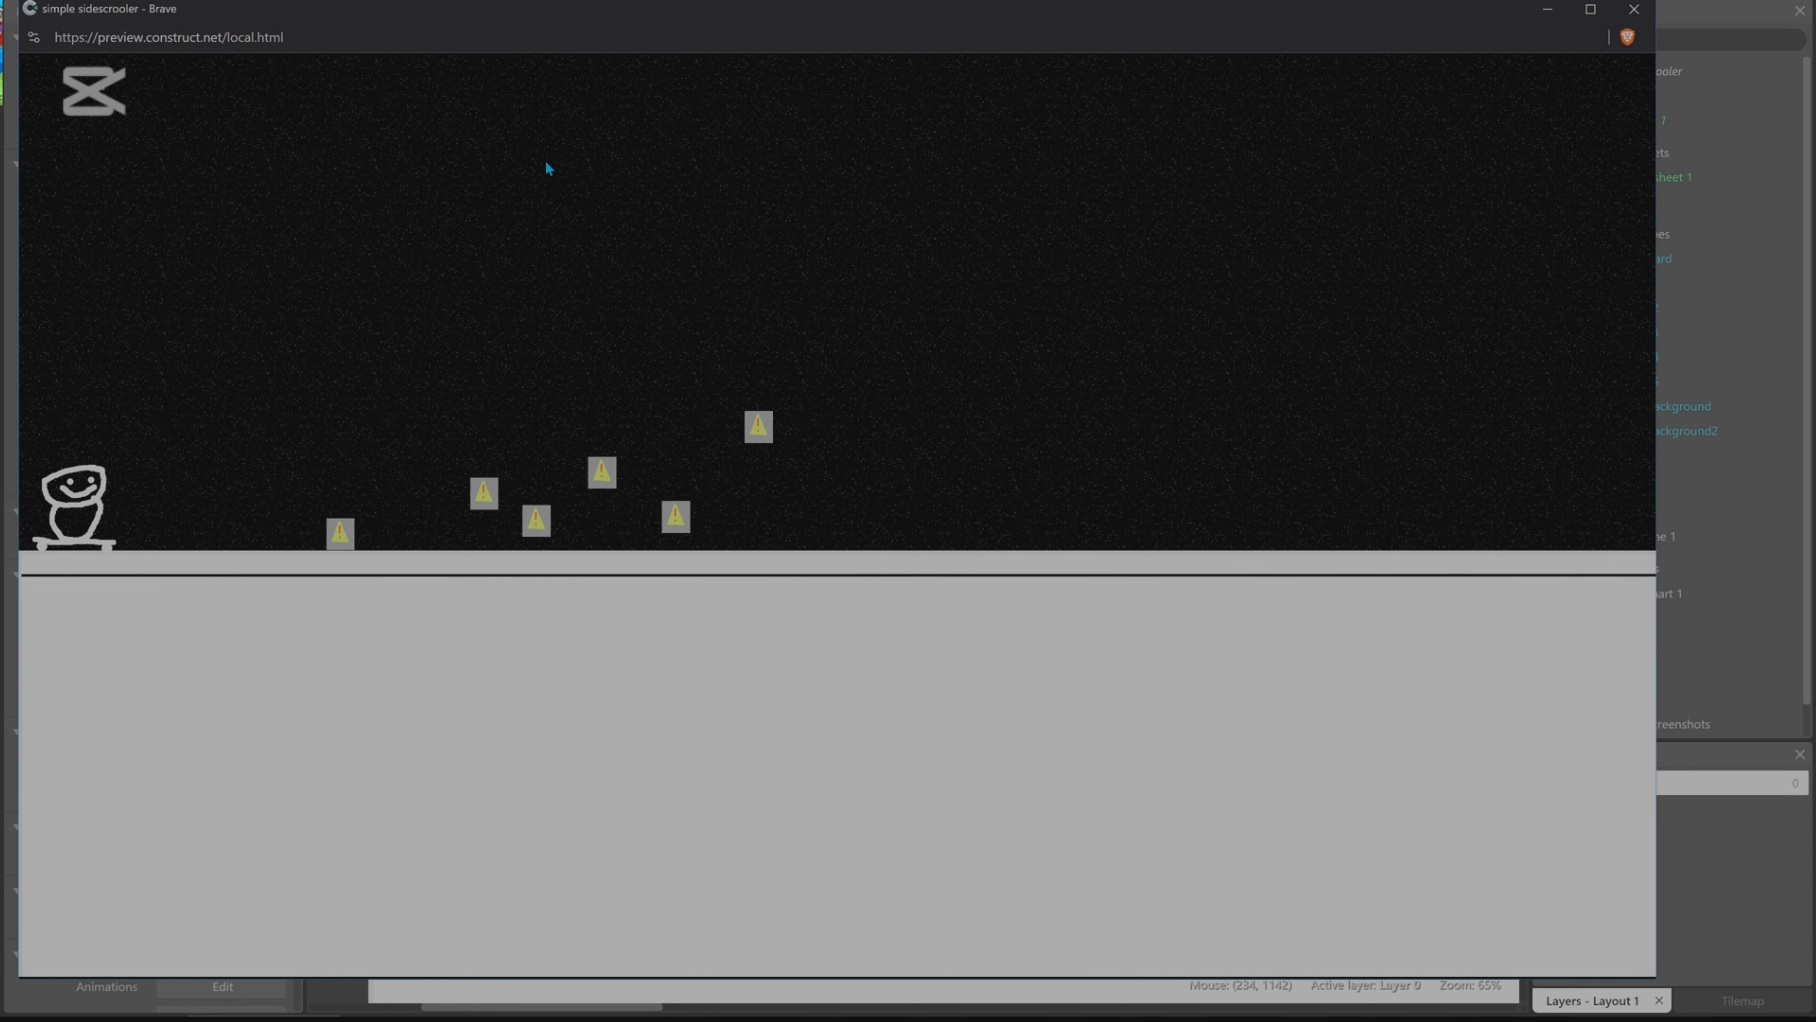
key("Right")
key("Right")
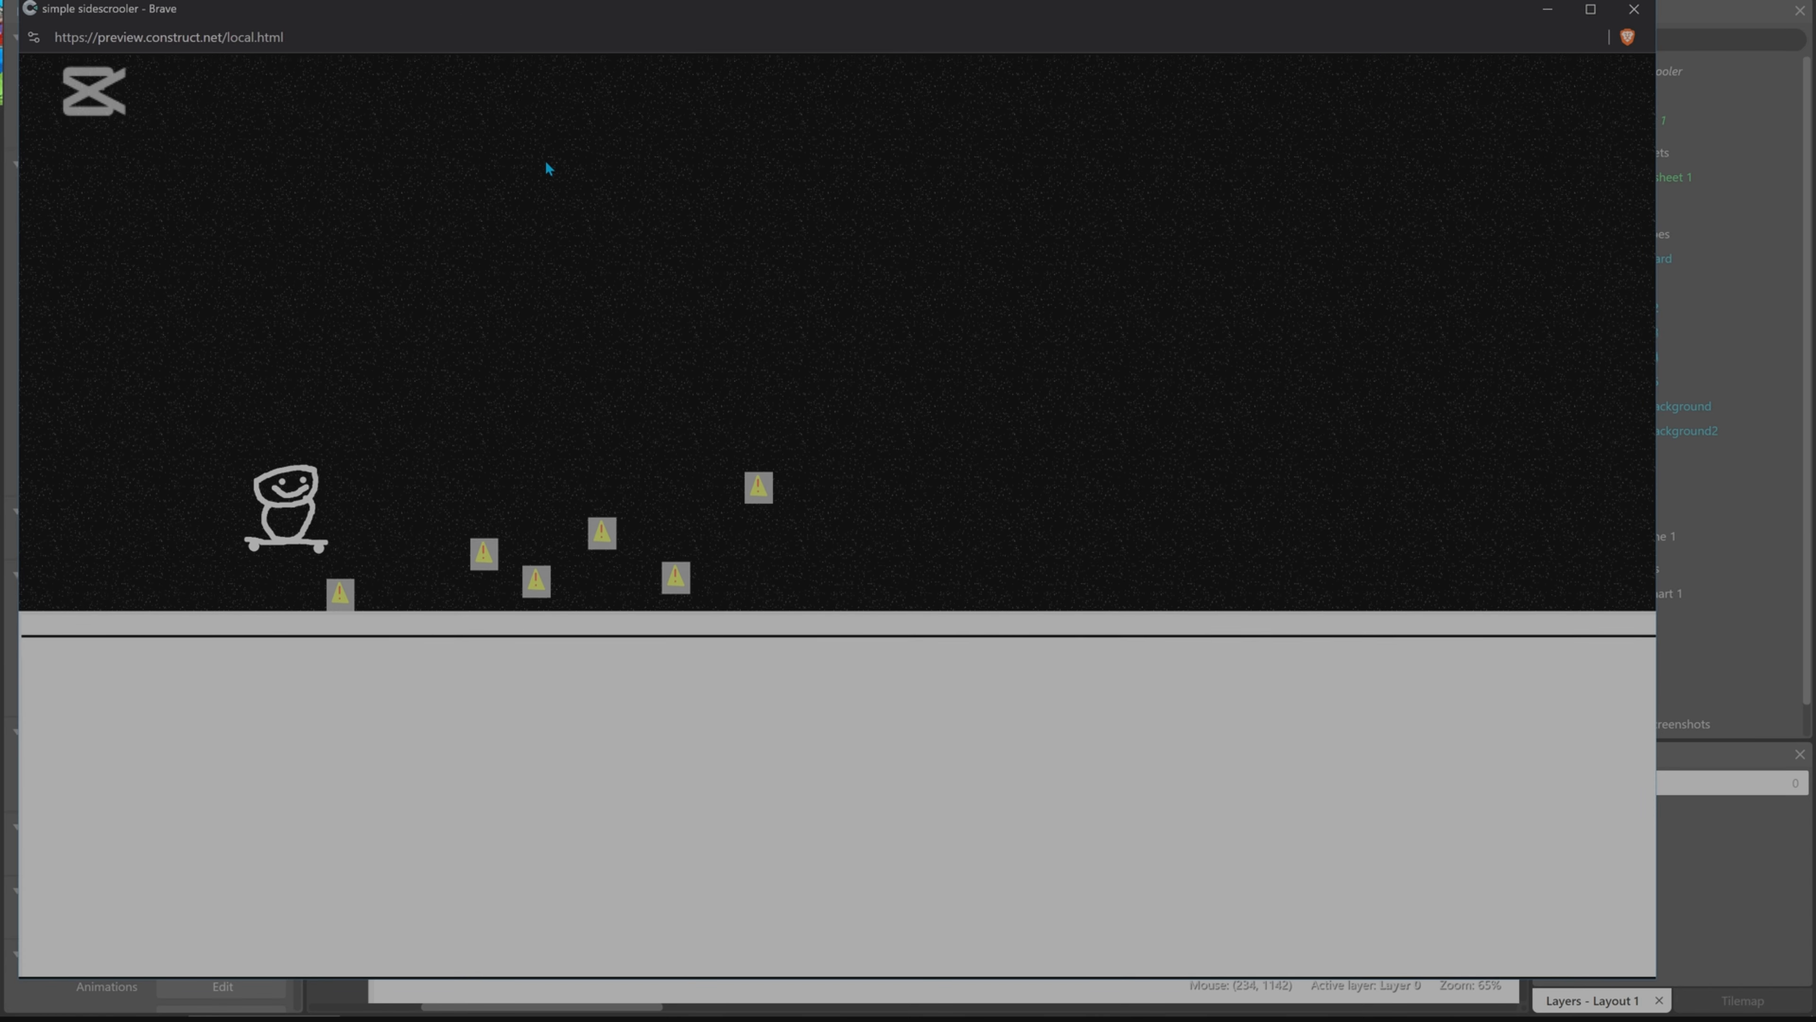
key("Right")
key("Up")
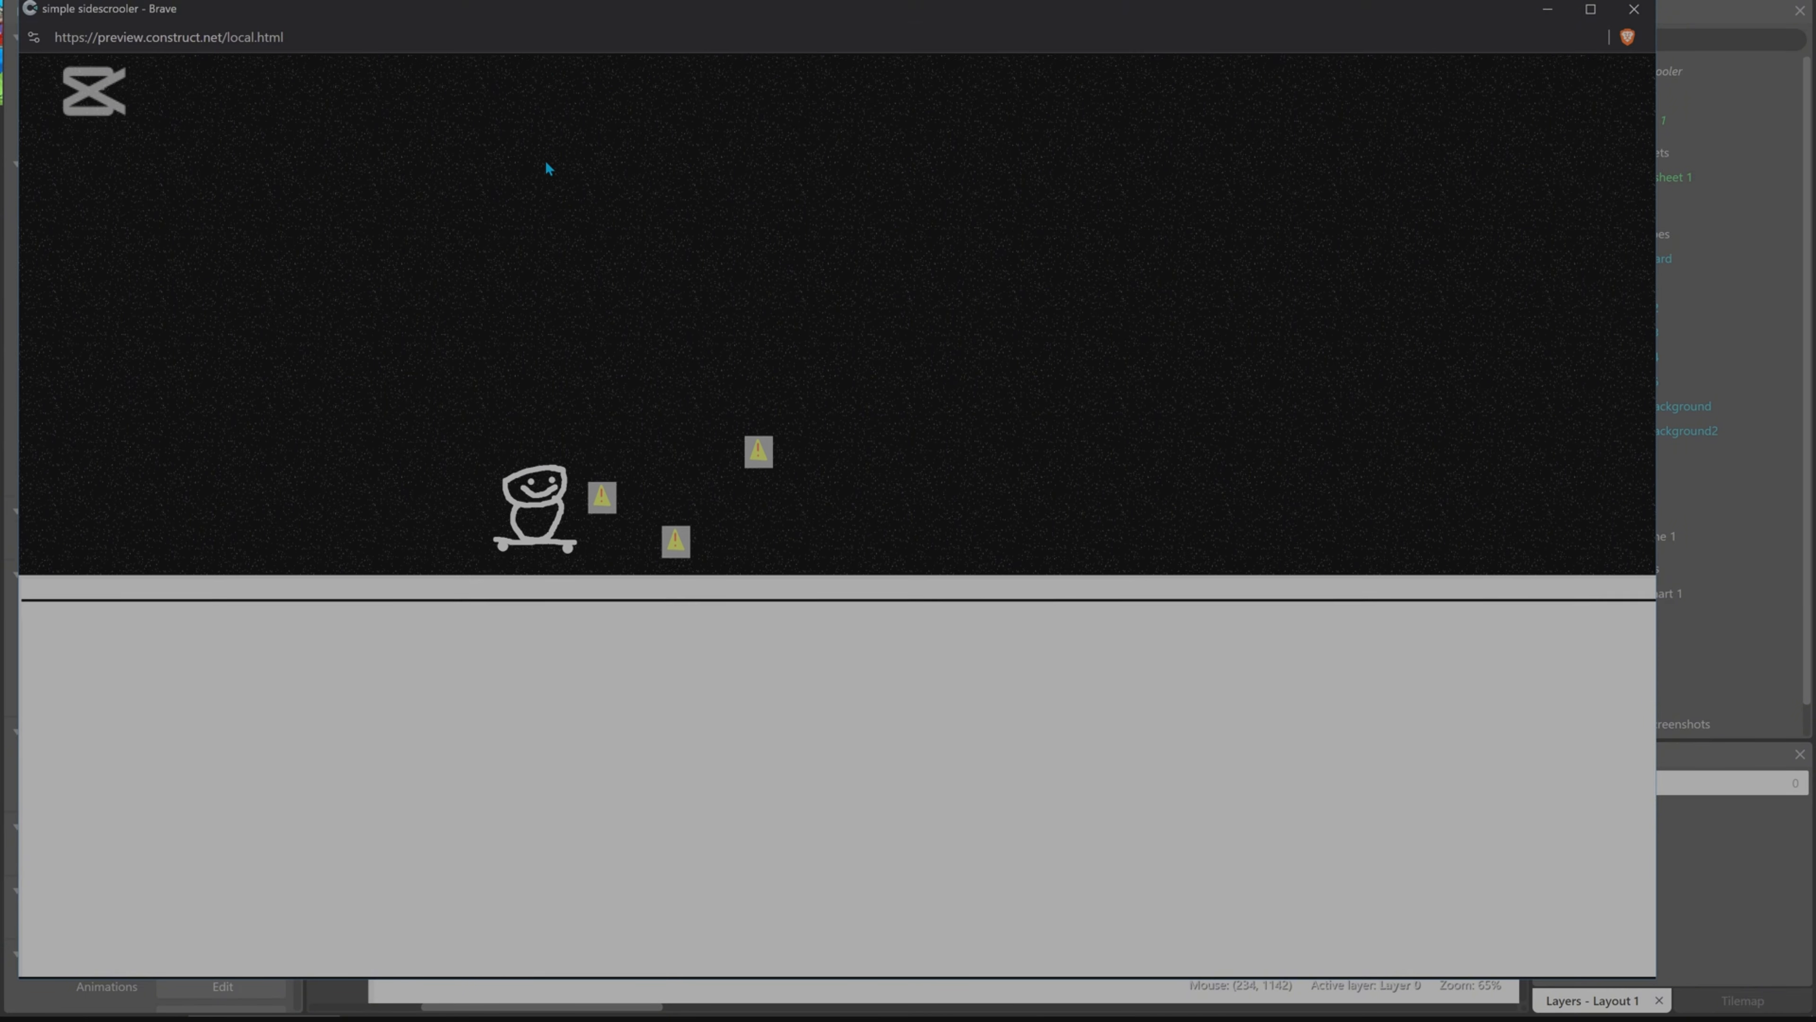
key("Right")
key("Up")
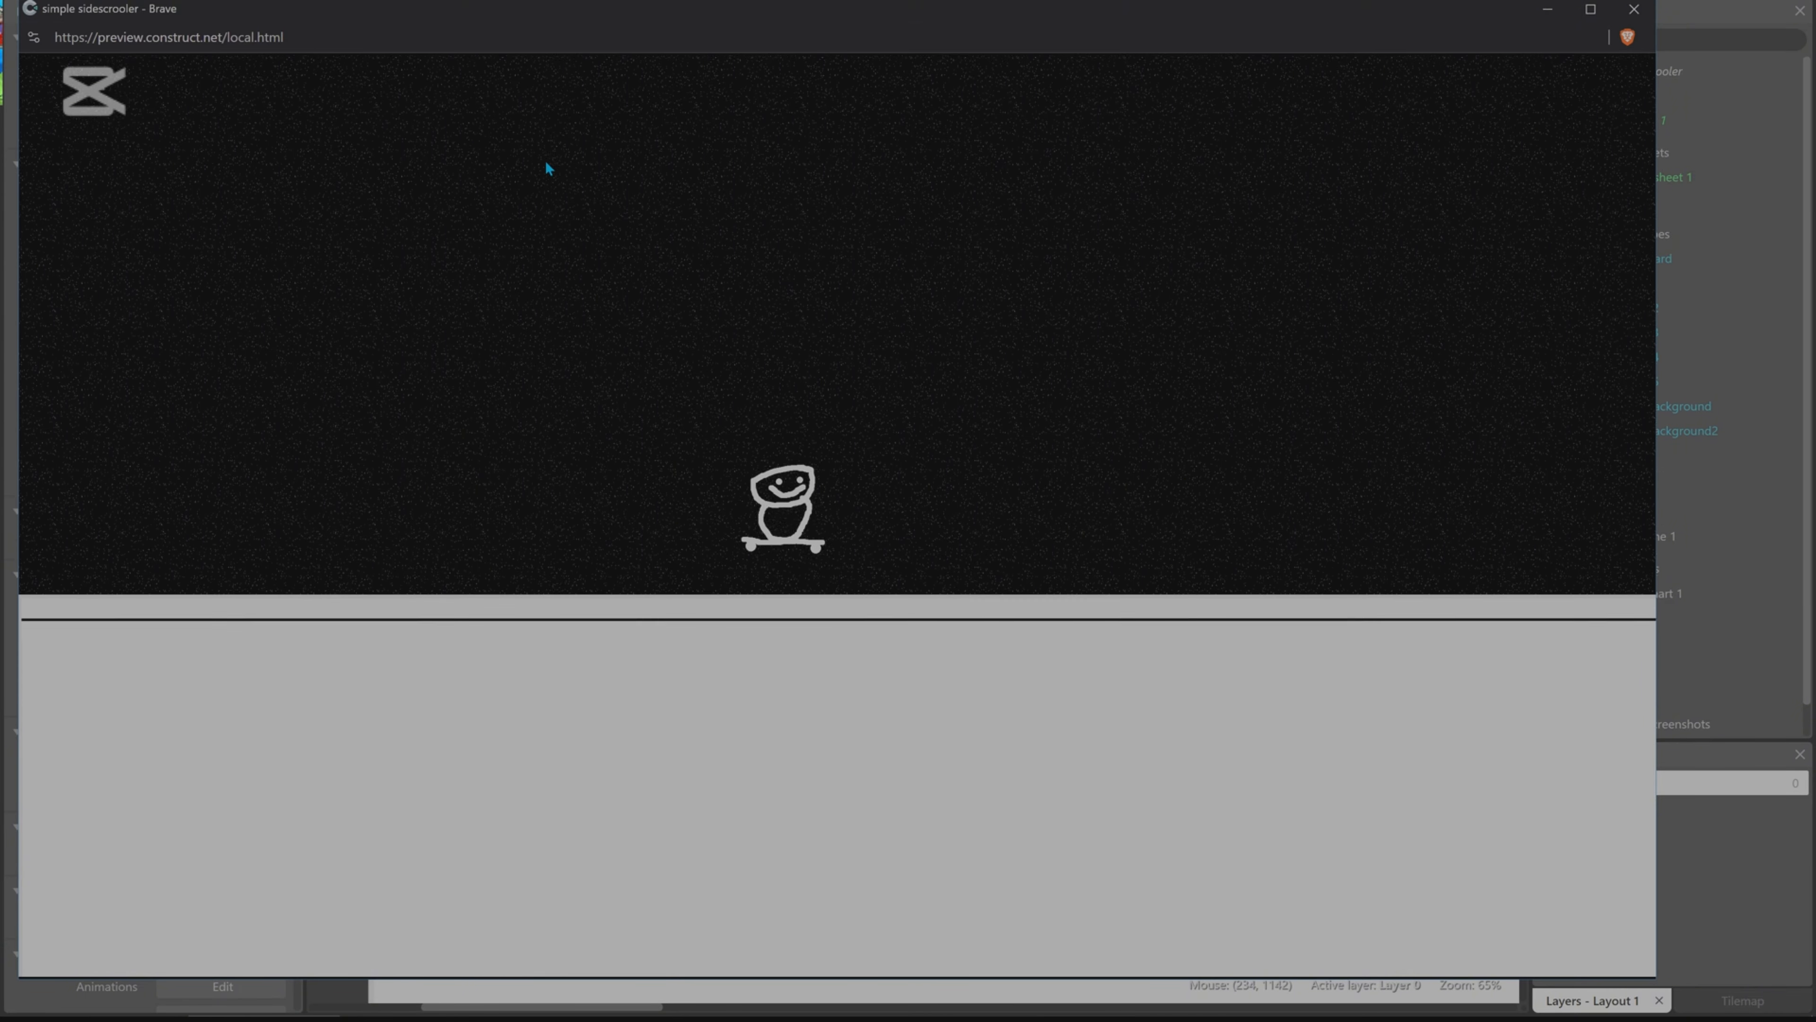